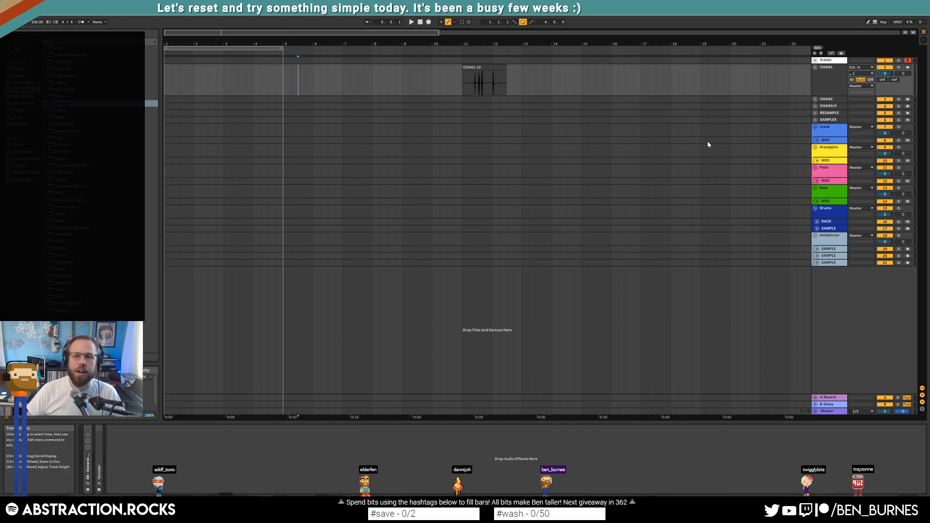
left_click(480, 68)
left_click(402, 74)
left_click(291, 81)
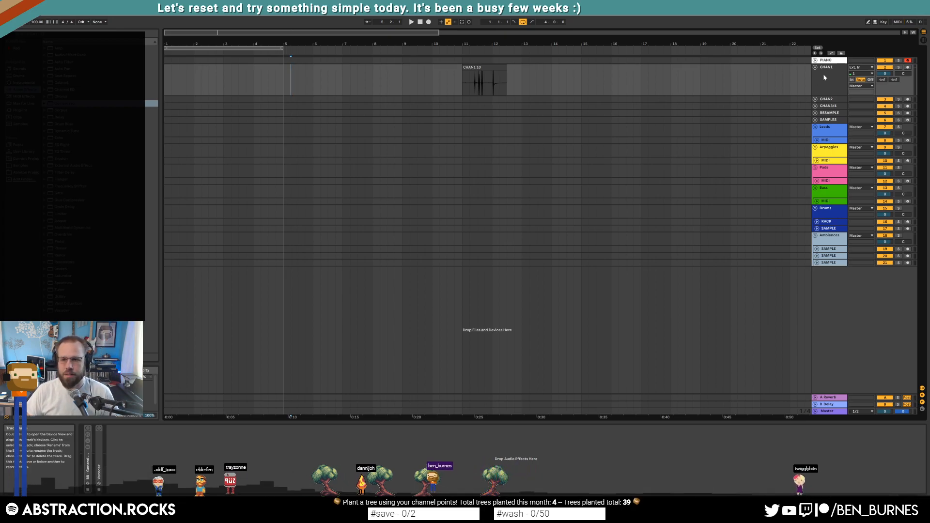
left_click(837, 79)
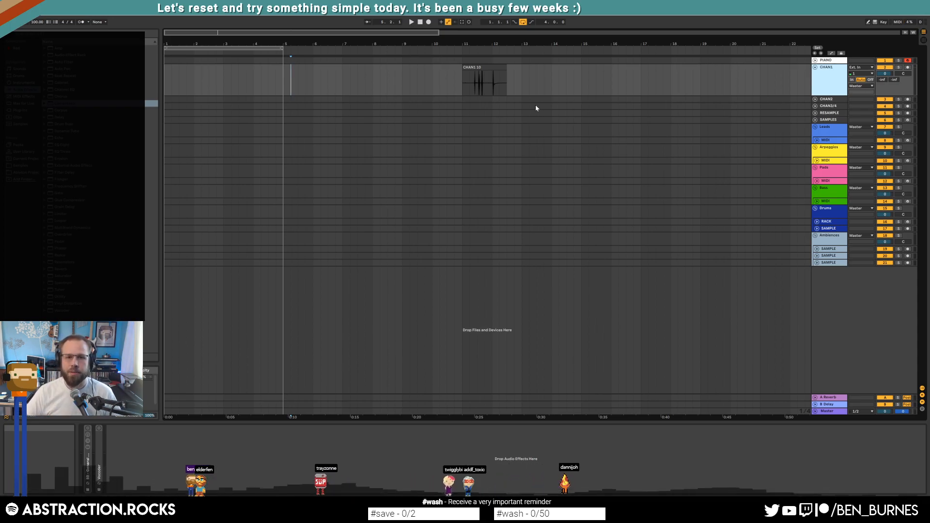
Play back the recorded audio clip on the CHAN1 track.
left_click(481, 73)
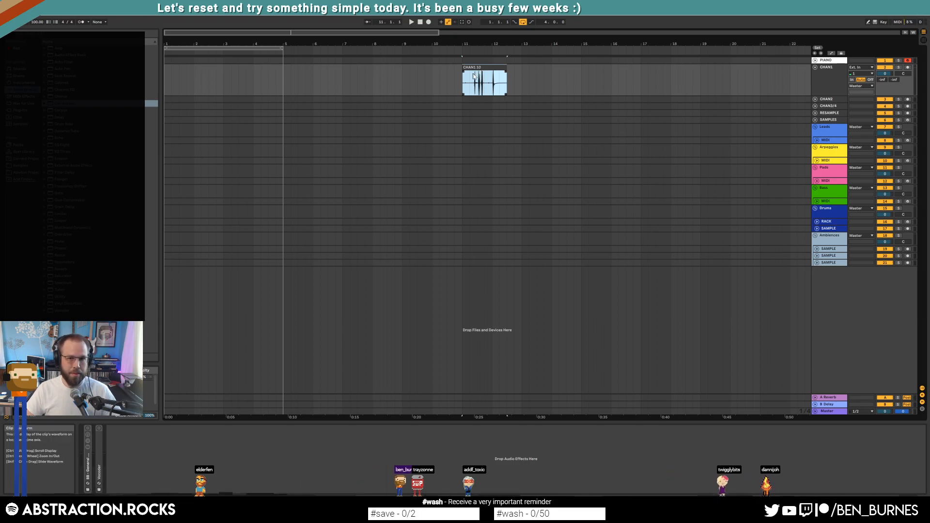
key("space")
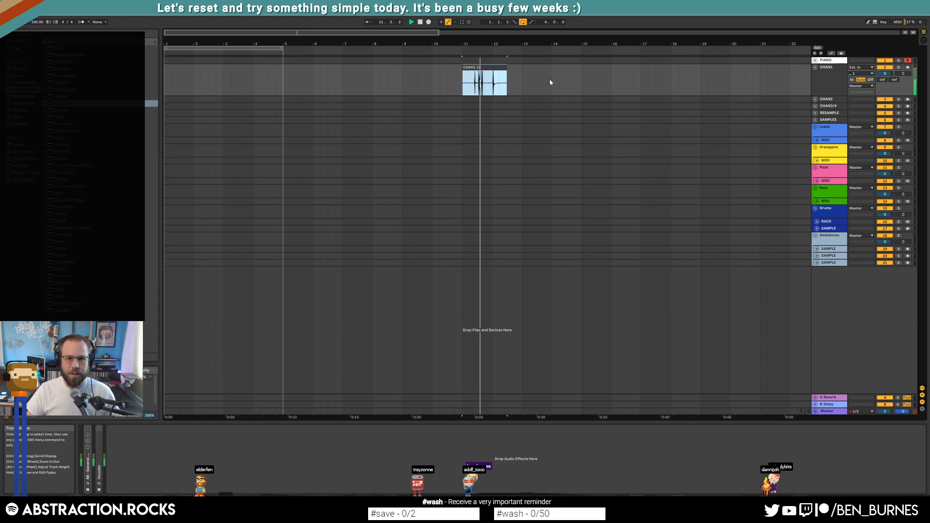
key("space")
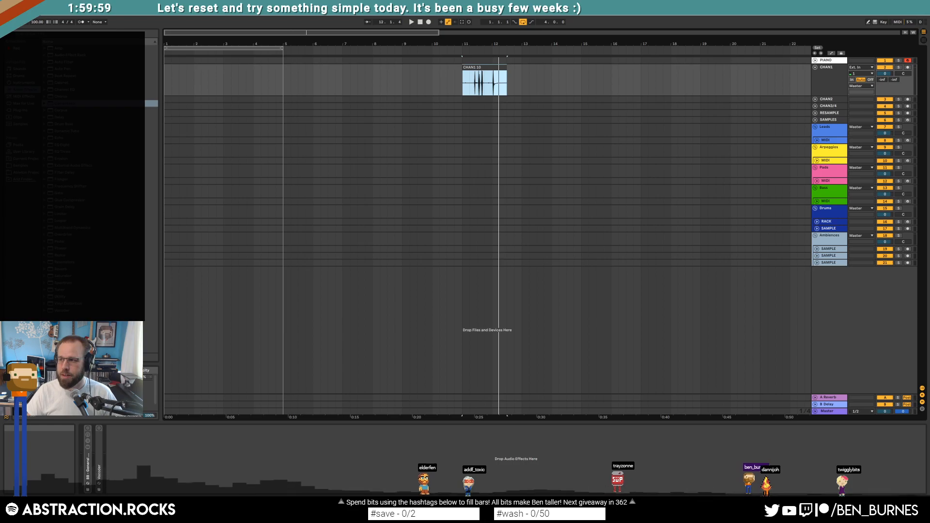
Expand the MIDI track in the Leads group and load the Kontakt plug-in on it.
left_click(817, 141)
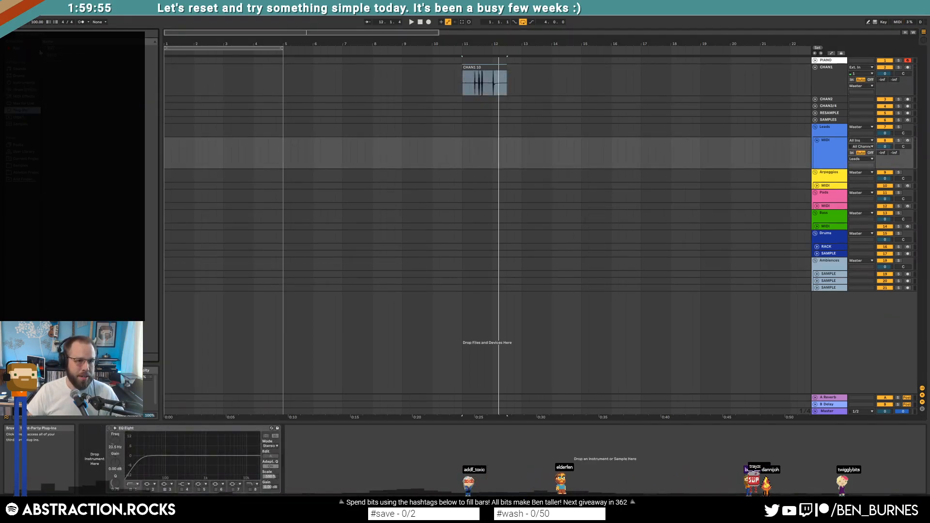
left_click(45, 49)
left_click(49, 70)
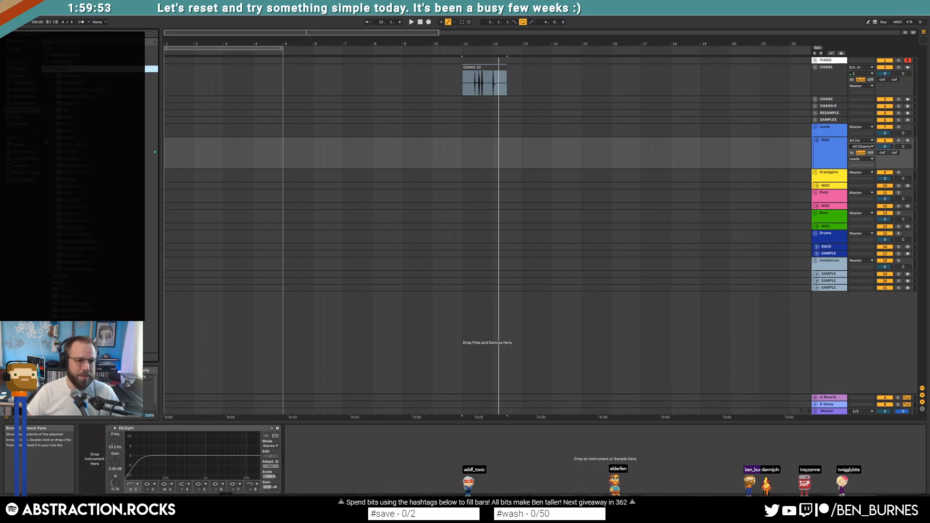
left_click_drag(67, 152, 302, 147)
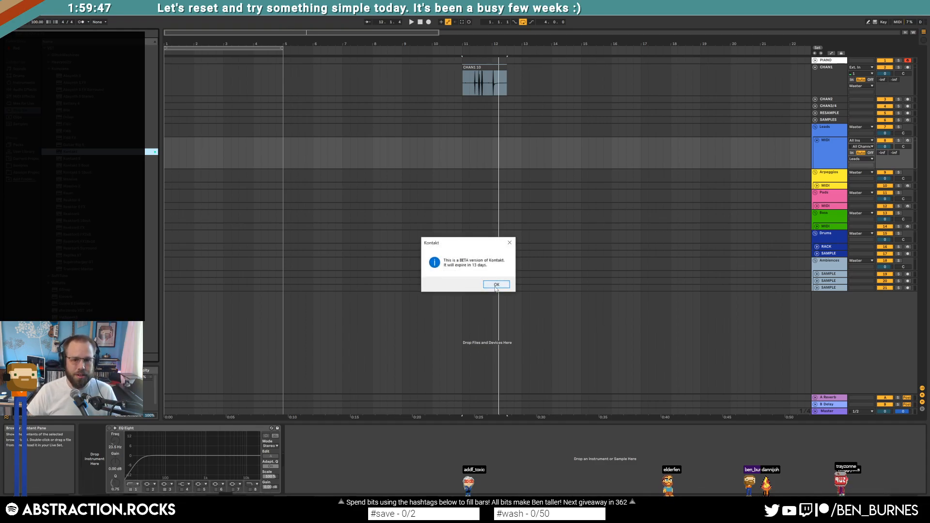
left_click(497, 284)
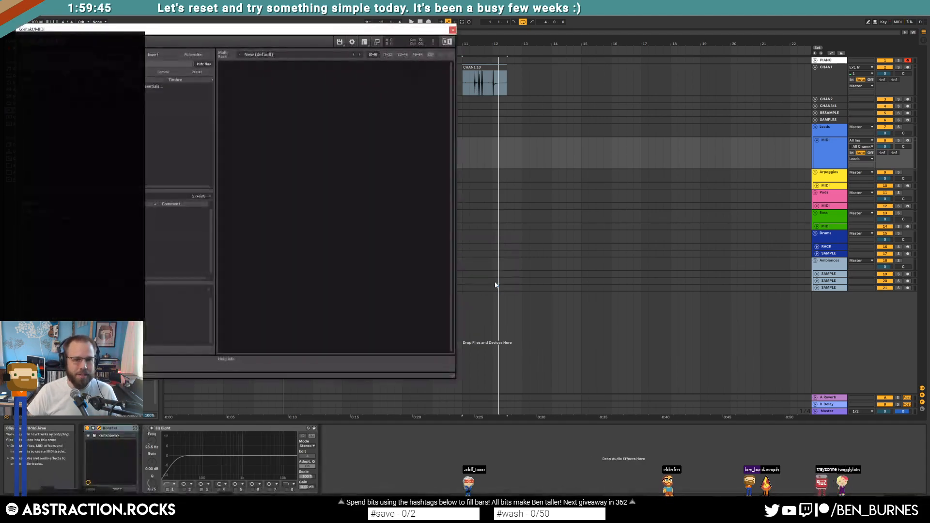
left_click_drag(255, 26, 433, 68)
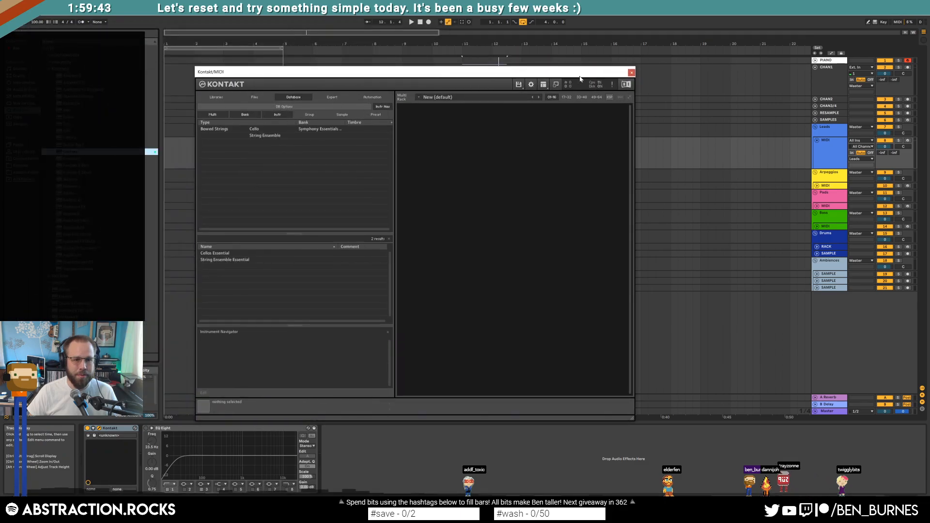
Load the Scarbee Mark I instrument from Kontakt's Scarbee Vintage Keys library and close the plug-in window.
left_click(215, 98)
scroll(267, 225, "down", 15)
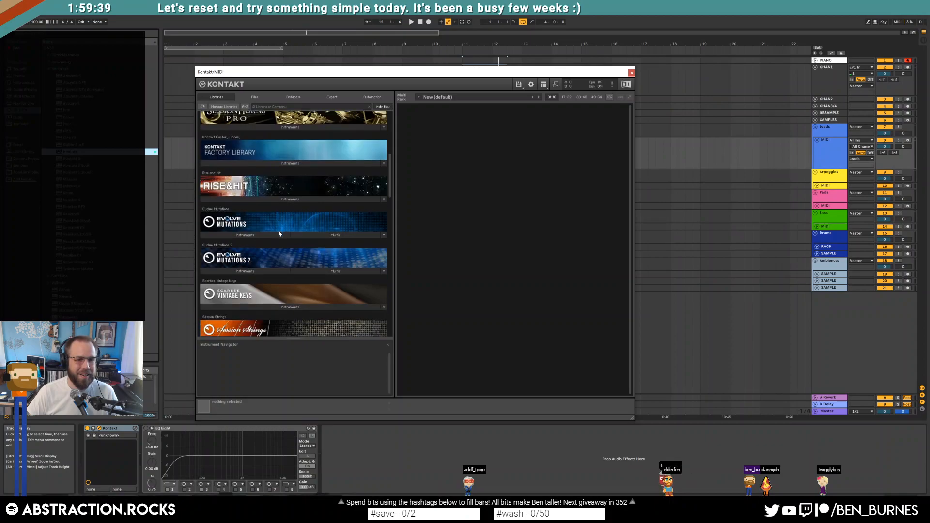
left_click(290, 242)
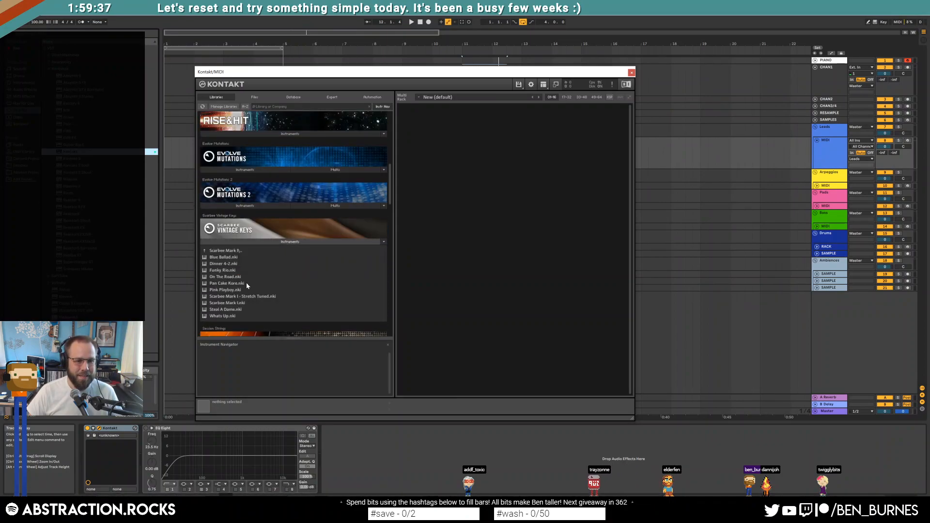
double_click(256, 301)
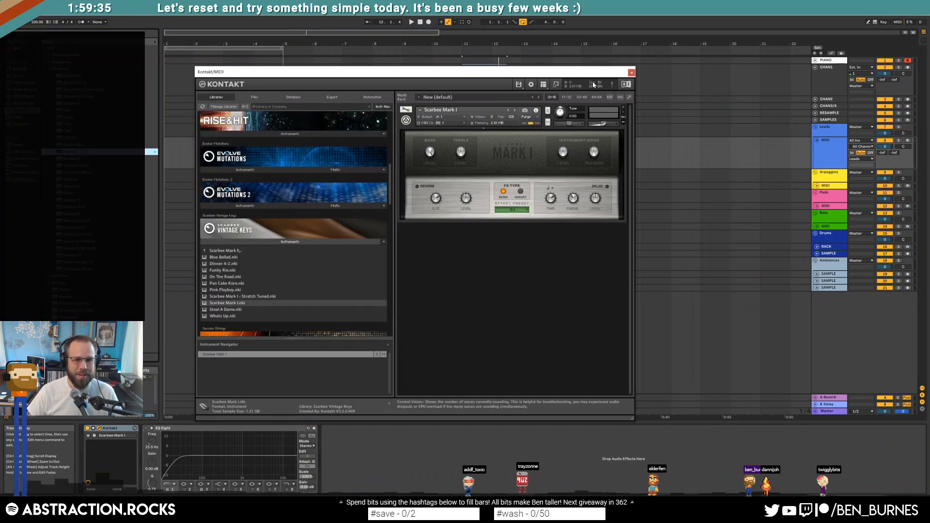
left_click(632, 73)
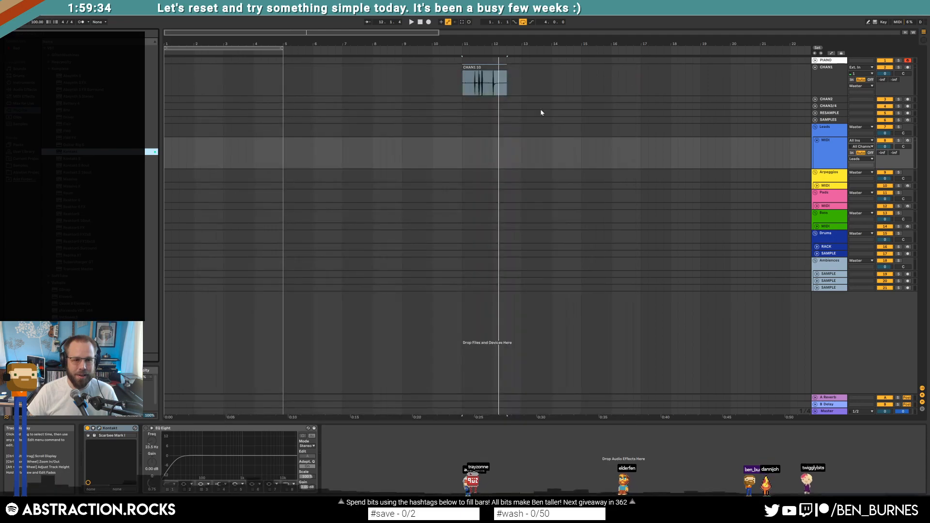
Arm the Leads group's MIDI track for recording and set the song tempo to 82 BPM.
left_click(907, 141)
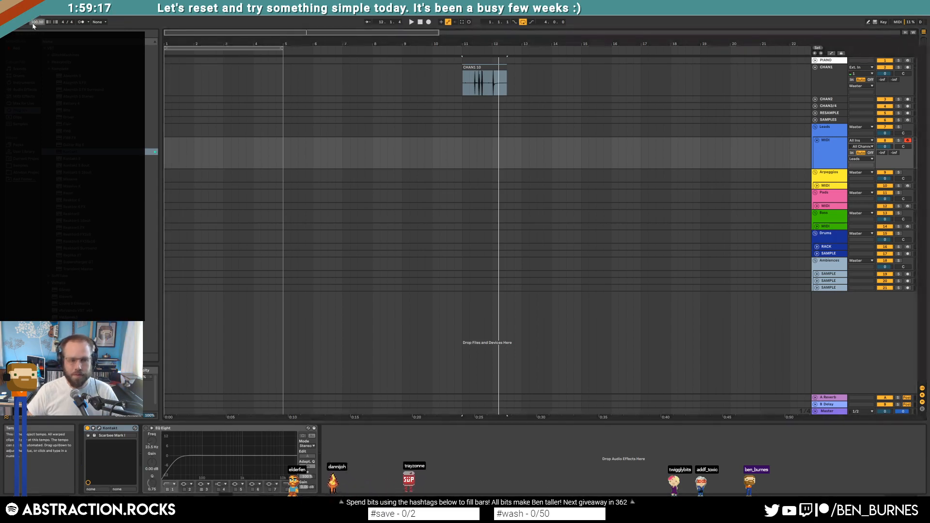
type("82")
key("Return")
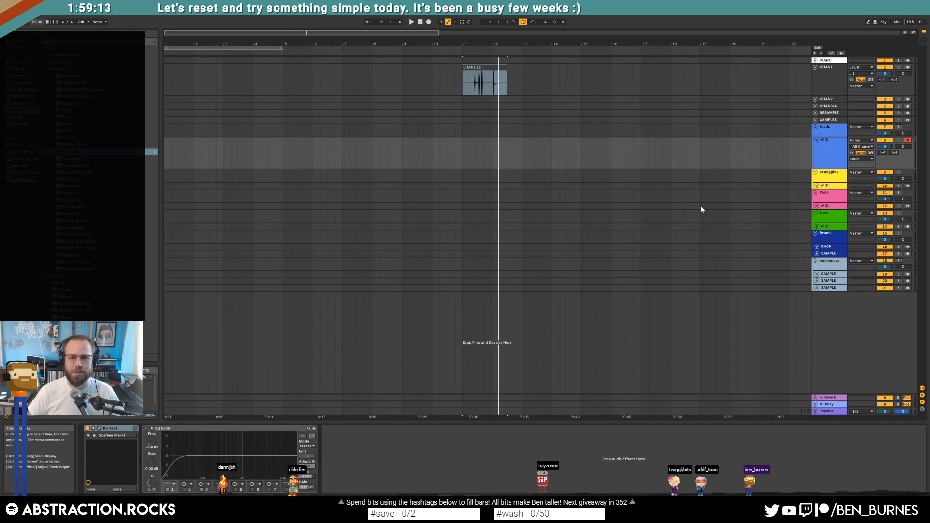
Record a four-bar chord take from bar 1 on the Leads group's MIDI track.
left_click(837, 150)
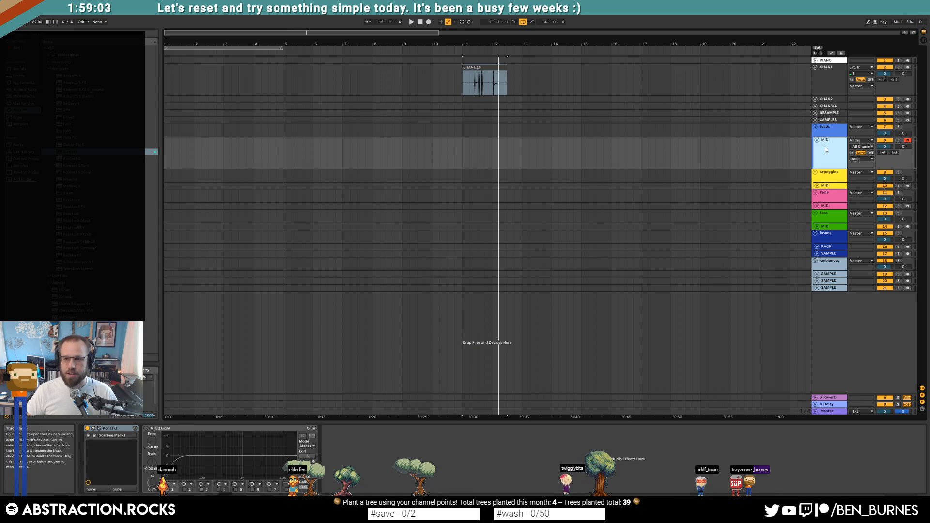
left_click_drag(166, 150, 195, 161)
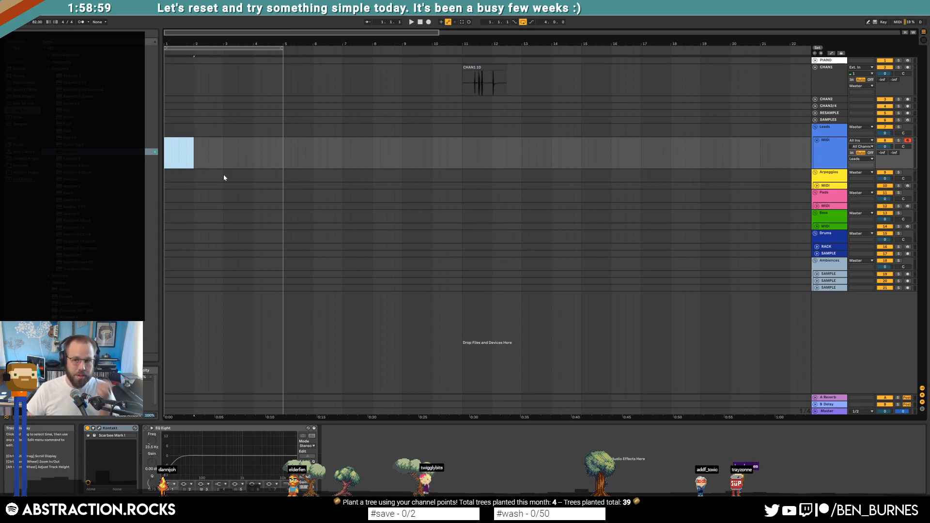
key("F9")
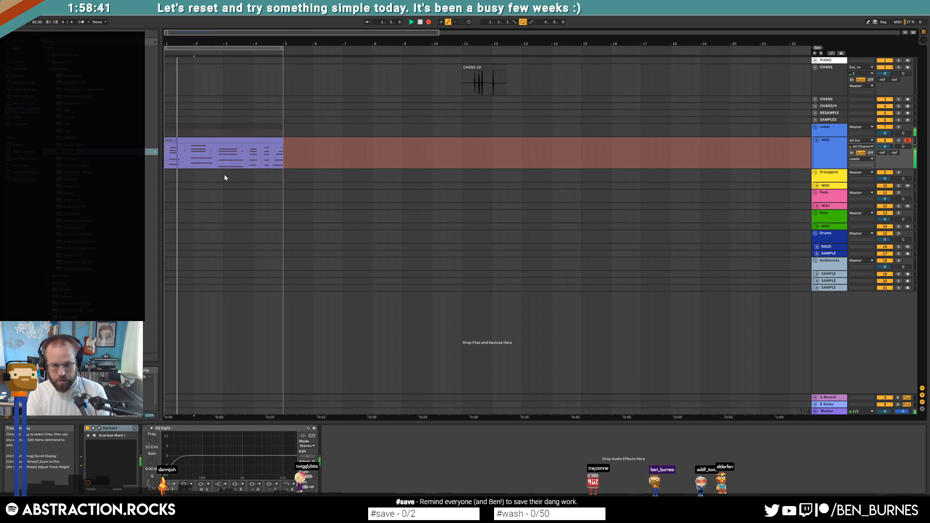
key("F9")
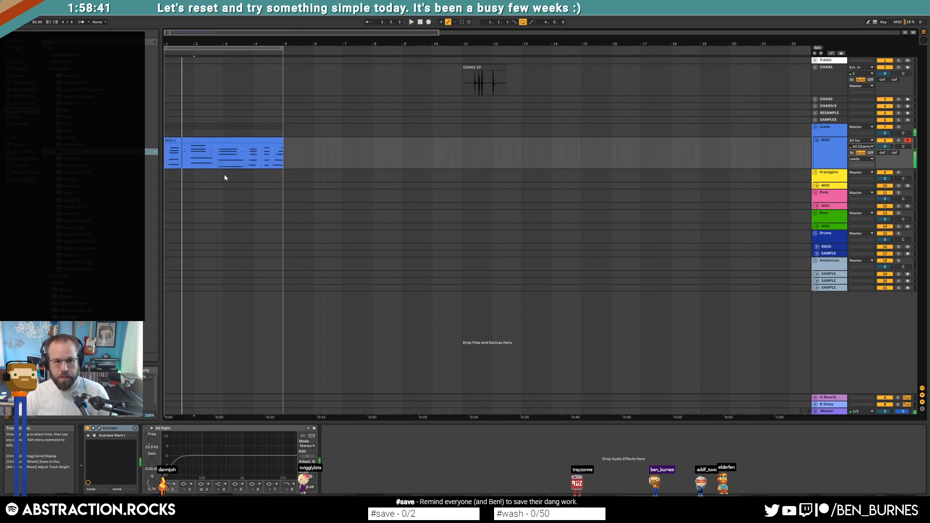
Play back the recorded four-bar MIDI clip in the Leads group and delete it.
left_click(193, 143)
key("space")
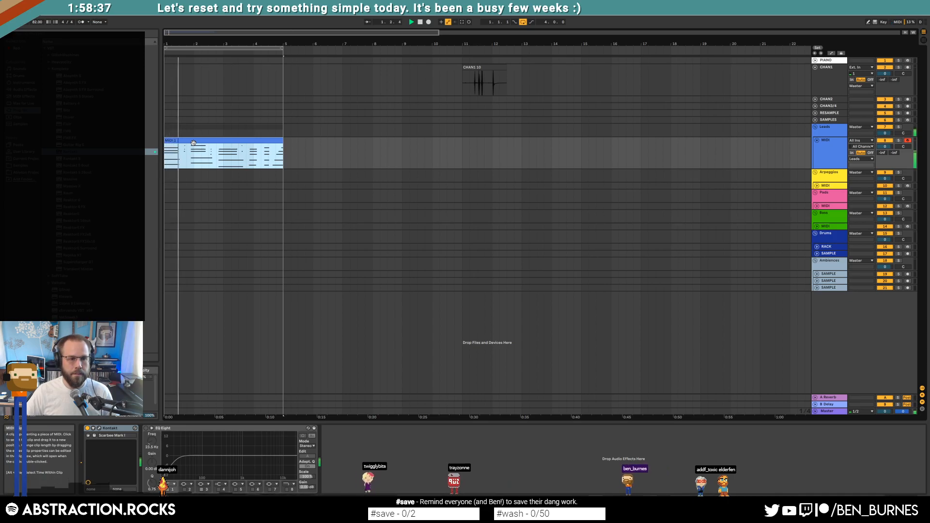
key("space")
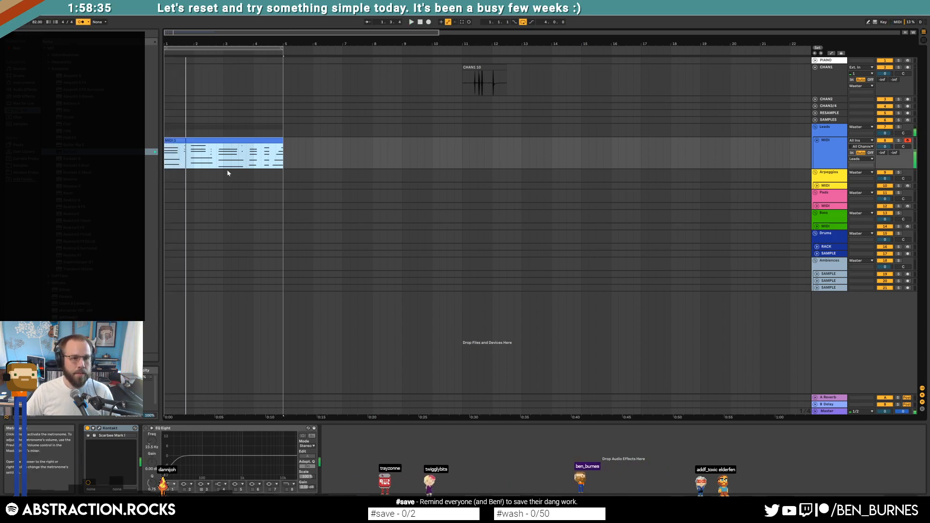
key("Delete")
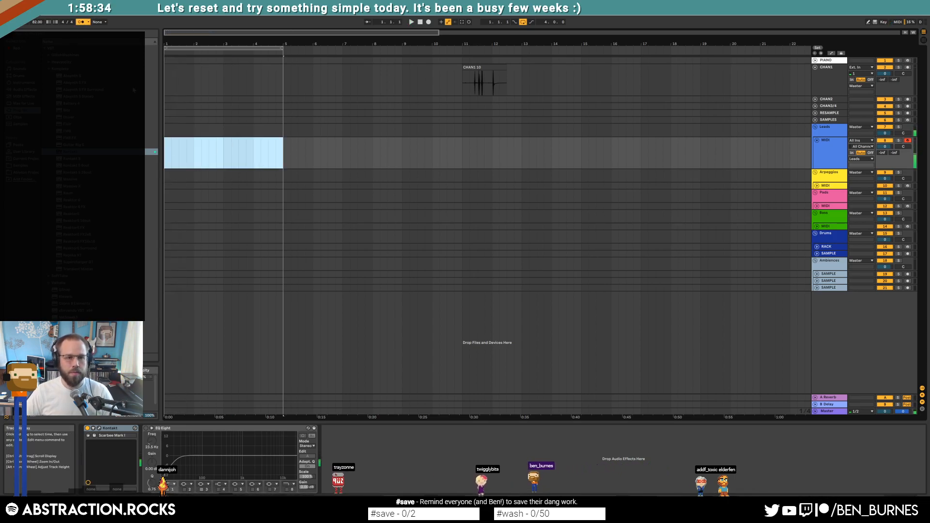
Record a new four-bar chord take on the Leads group's MIDI track and open the clip for note editing.
left_click(165, 165)
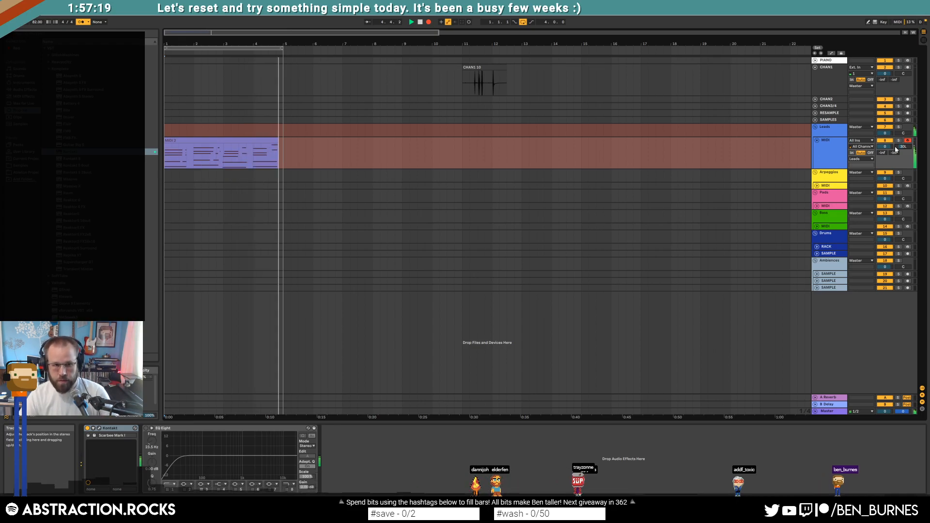
key("space")
double_click(218, 152)
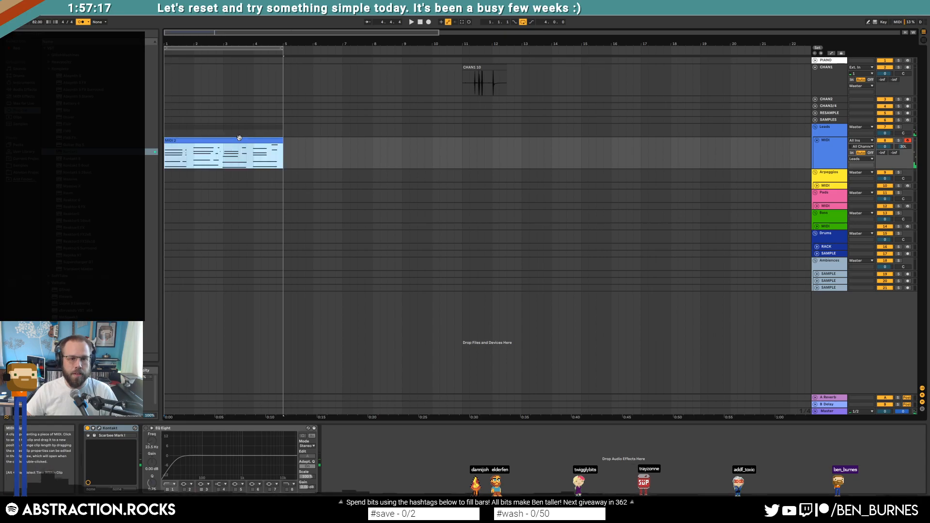
left_click_drag(758, 357, 783, 422)
key("Down")
key("ctrl+u")
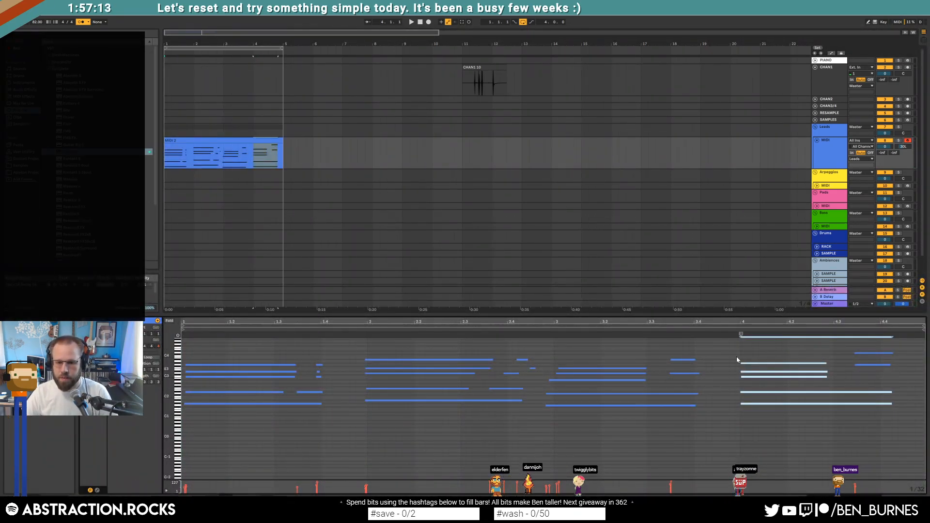
left_click_drag(378, 350, 388, 449)
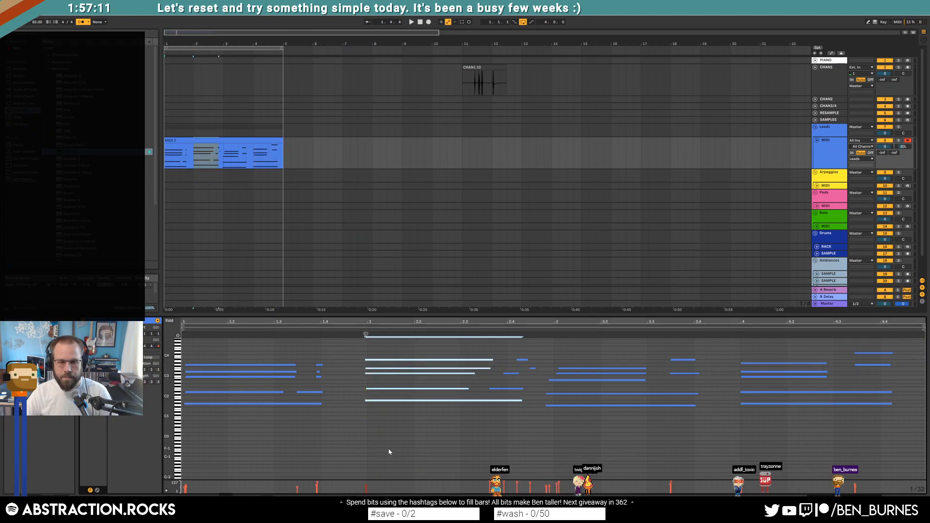
key("Left")
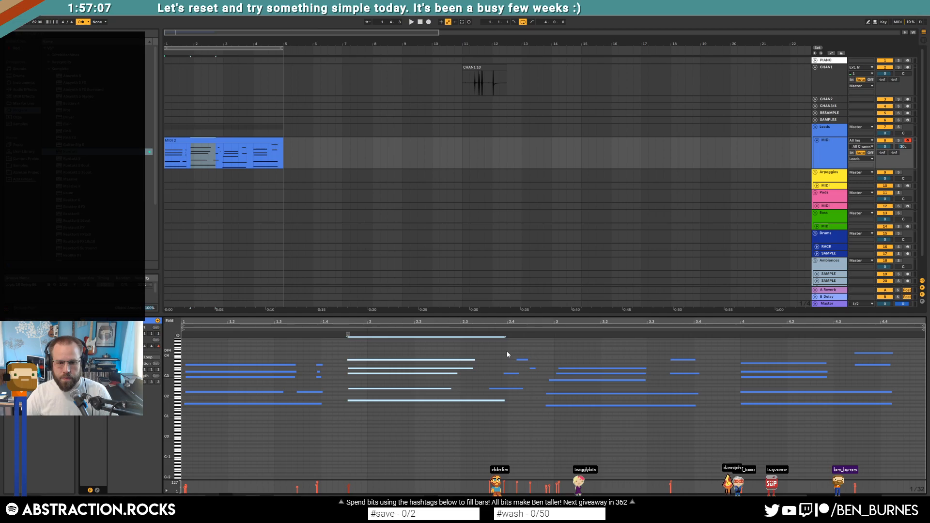
left_click_drag(507, 351, 534, 391)
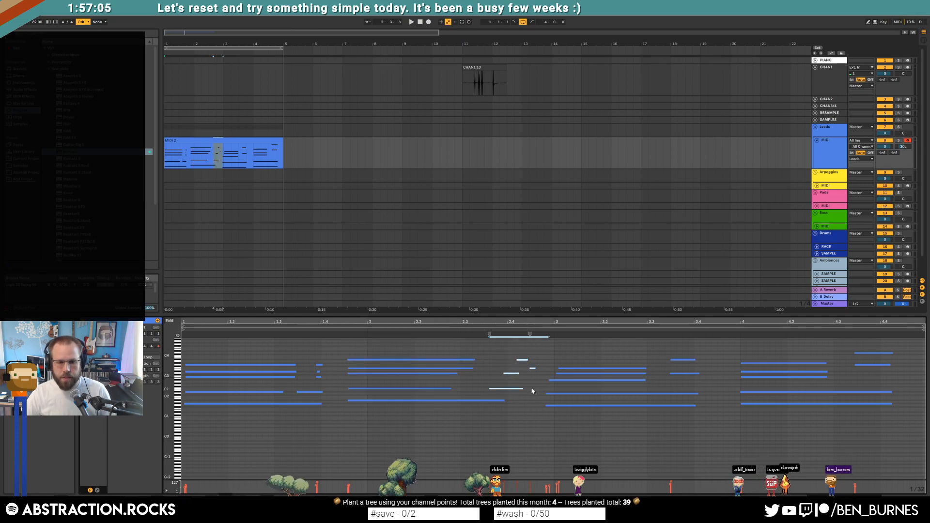
left_click_drag(411, 347, 479, 415)
key("ctrl+z")
key("ctrl+z")
Nudge all notes of the bar 2 phrase slightly earlier in the clip and set the note grid to 1/16.
left_click_drag(401, 352, 531, 445)
key("Left")
key("Left")
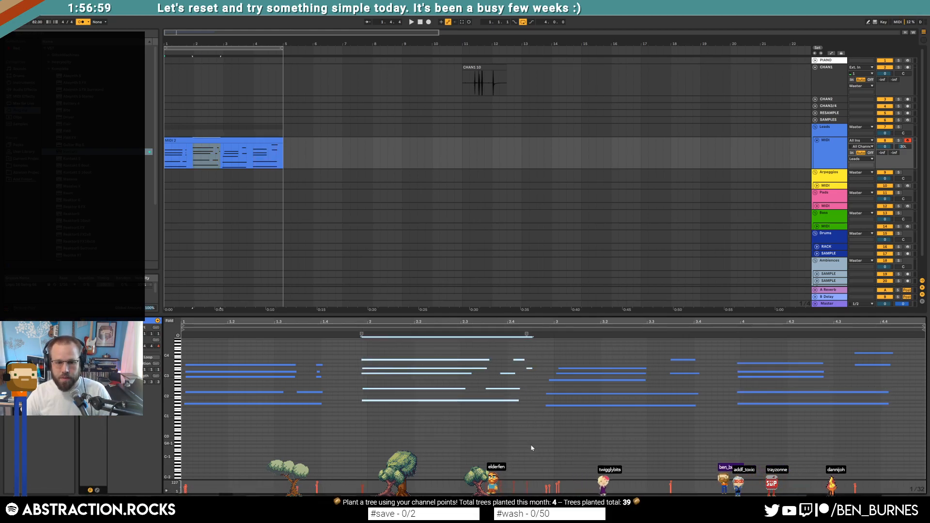
key("ctrl+2")
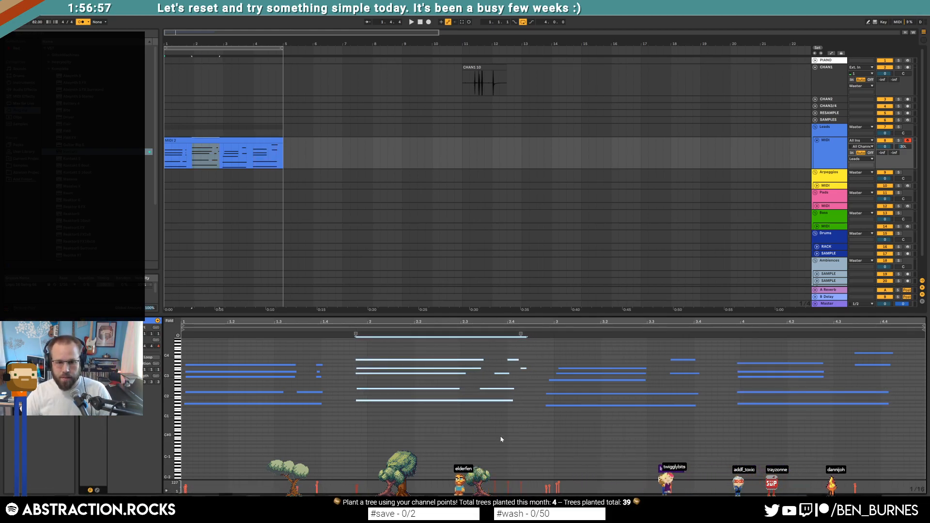
Nudge the bar 3 phrase and the long chord notes at bar 4 slightly earlier in the clip.
left_click_drag(544, 354, 683, 448)
key("Left")
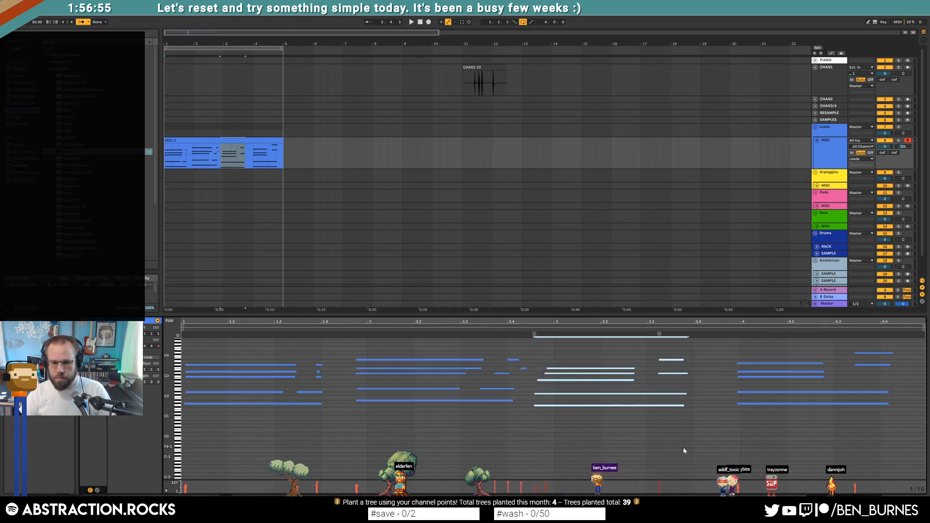
left_click(717, 416)
left_click_drag(758, 381, 776, 435)
key("Left")
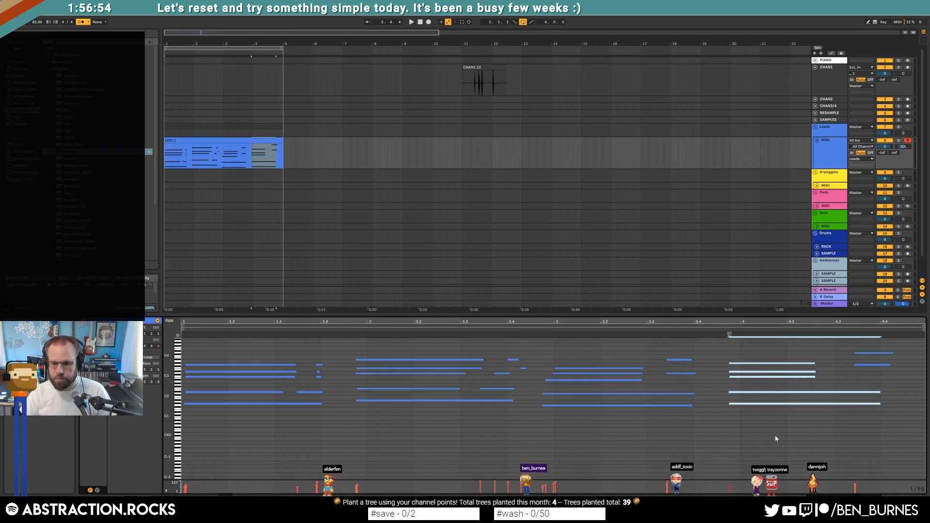
Nudge the two short closing notes of bar 4 and the three short notes near the end of bar 1 slightly later.
left_click_drag(866, 345, 876, 380)
key("Right")
left_click_drag(312, 354, 324, 378)
key("Right")
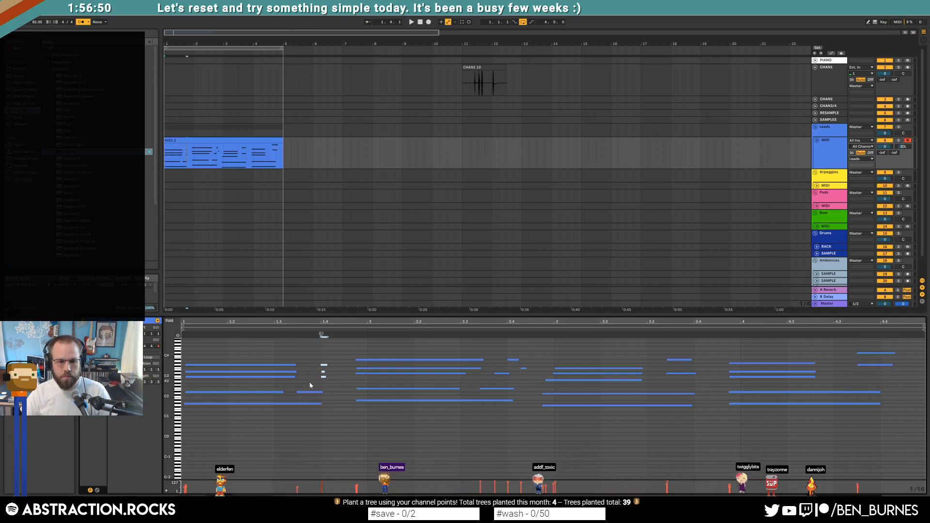
Nudge the opening chord's notes slightly earlier to align them with the start of bar 1.
left_click(238, 402)
left_click_drag(238, 403, 250, 433)
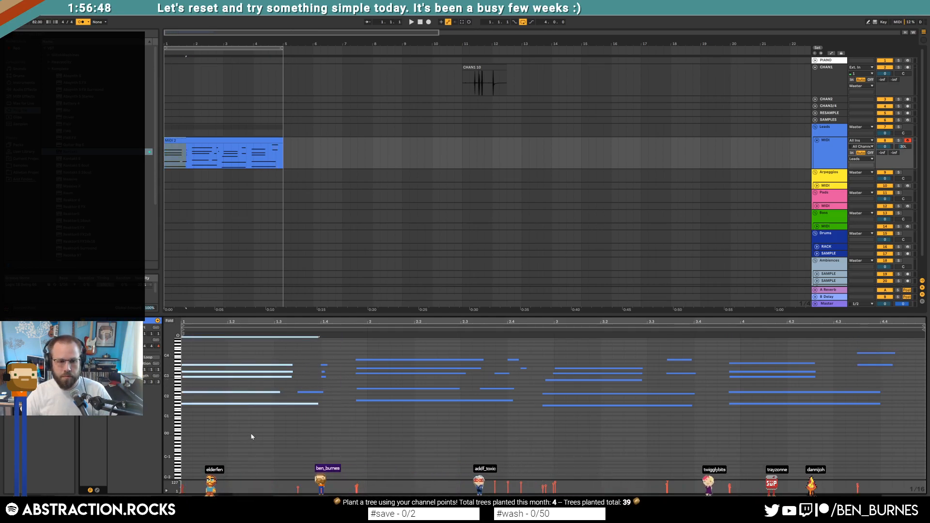
Duplicate the electric piano MIDI track without its clip, pan the copy to 30R and arm it for recording.
key("shift+Tab")
left_click(826, 158)
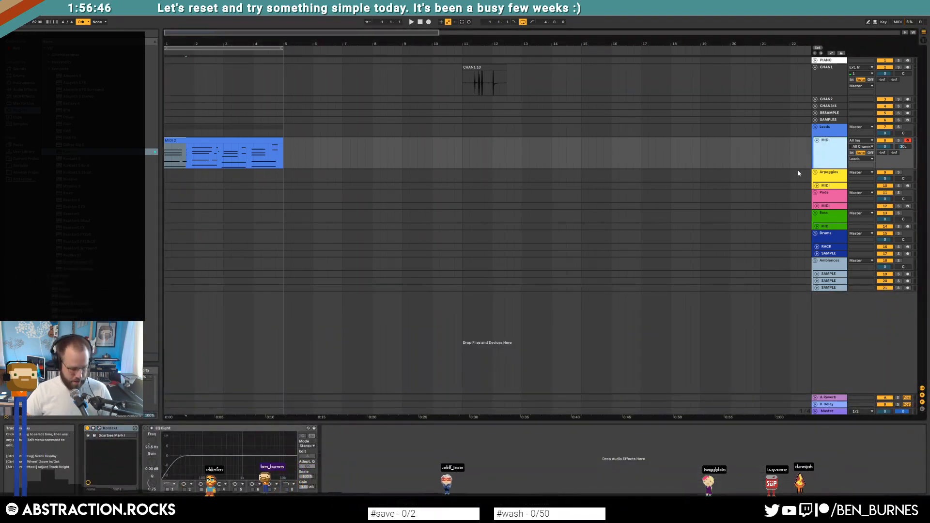
key("ctrl+d")
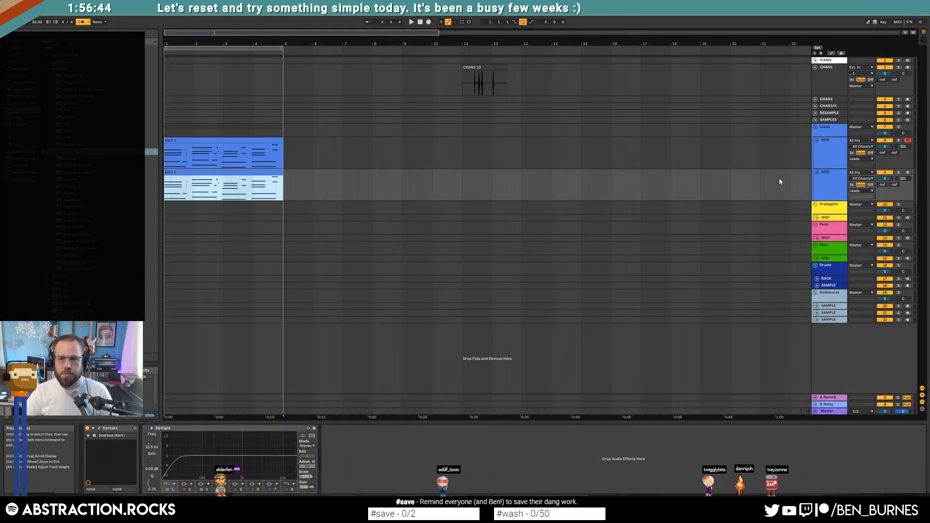
key("Delete")
type("30r")
key("Return")
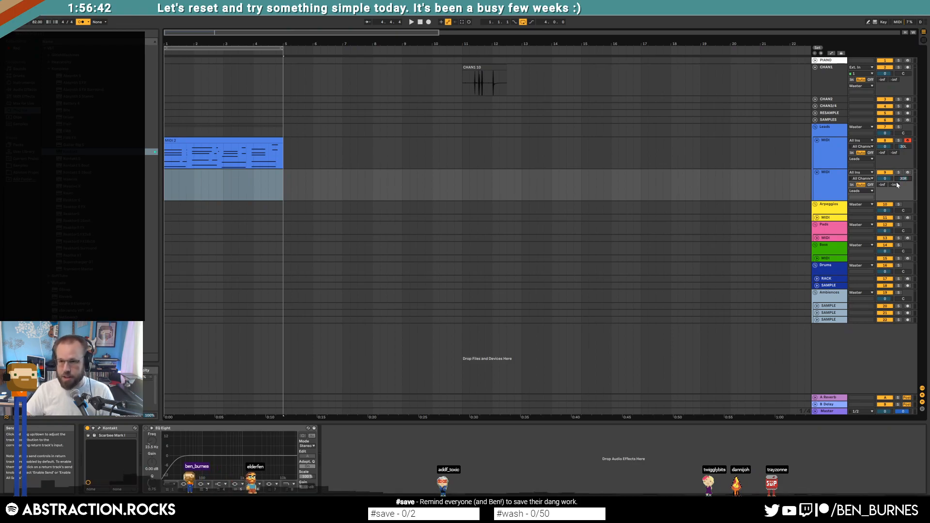
left_click(908, 172)
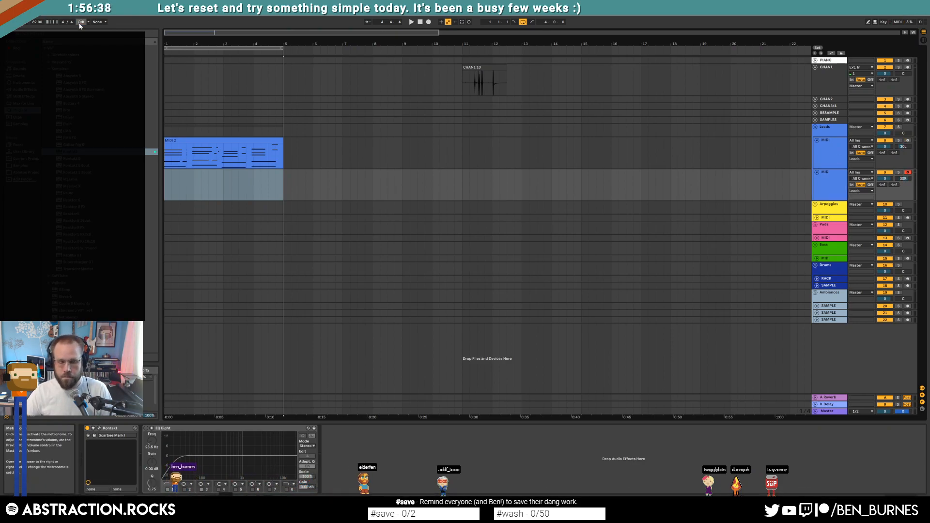
Unfold and select the Drums group's RACK track, and browse to the hat samples of the pATCHES hip hop drums library.
left_click(708, 280)
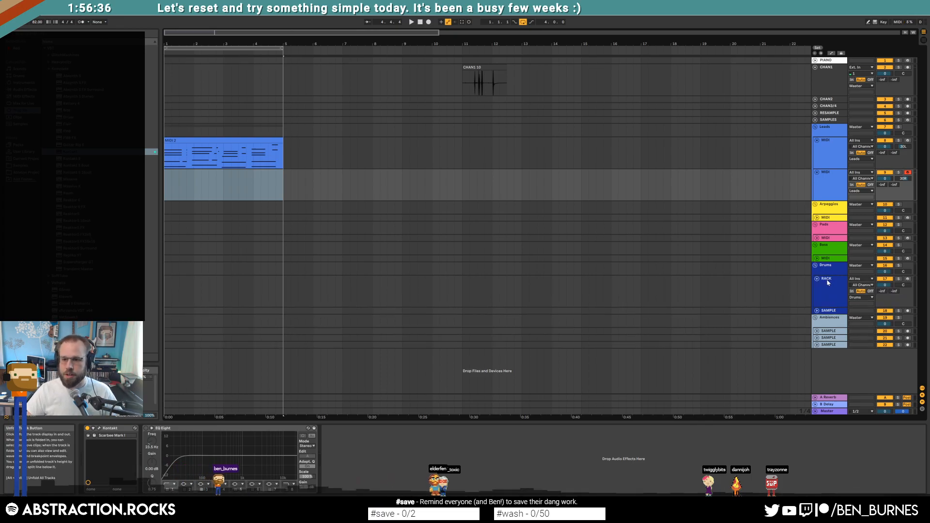
left_click(23, 90)
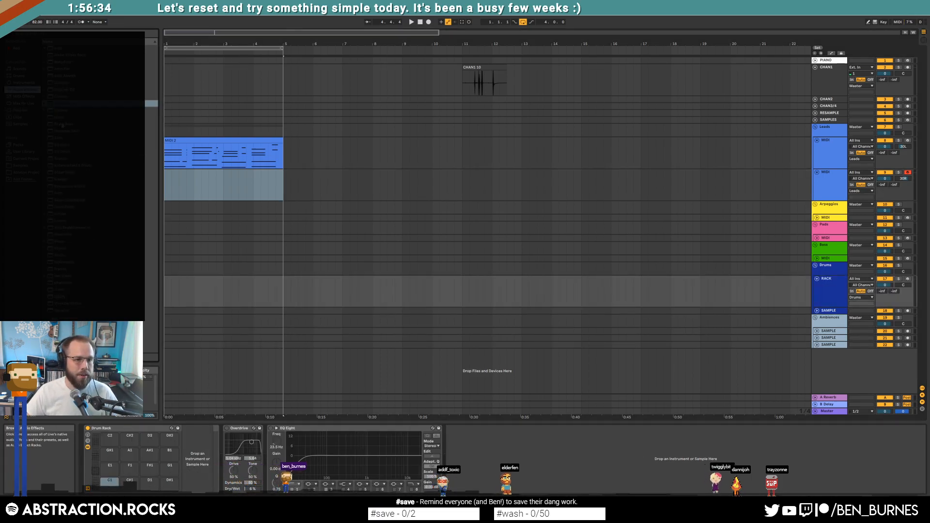
left_click(28, 111)
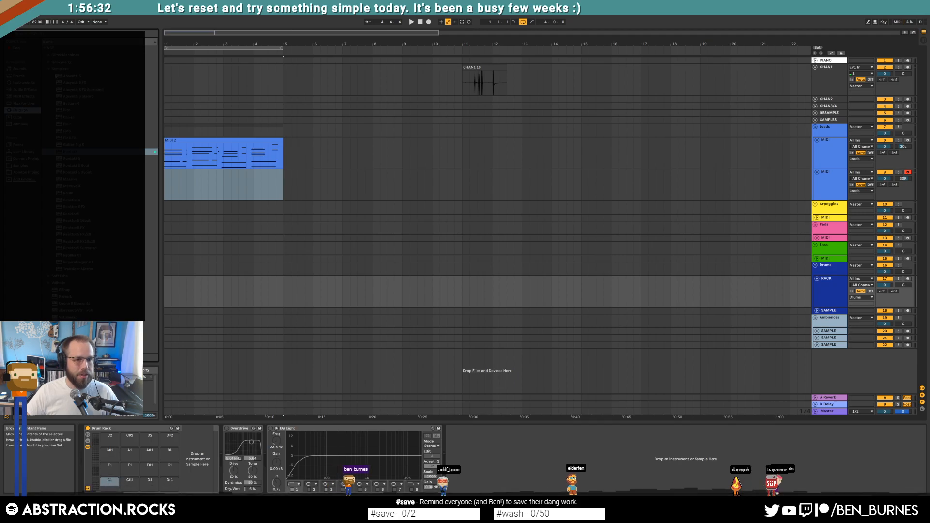
left_click(49, 70)
left_click(21, 165)
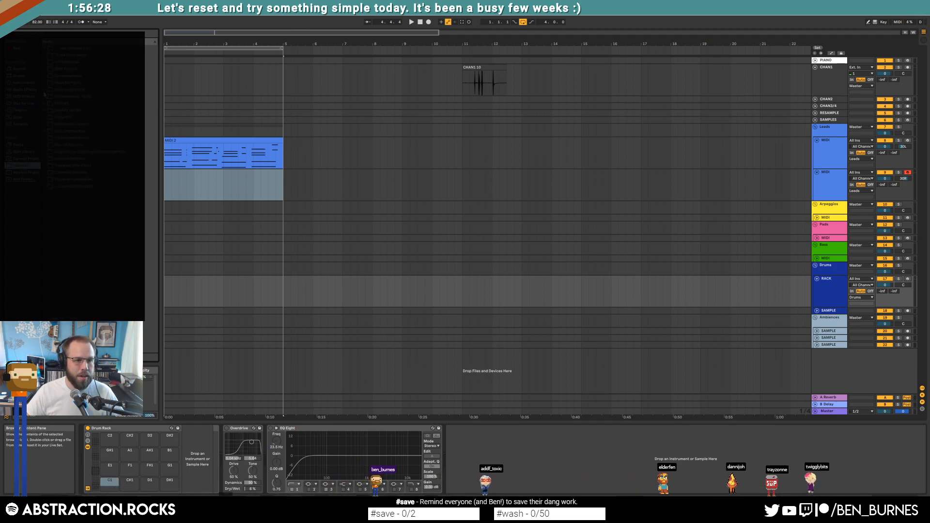
left_click(44, 84)
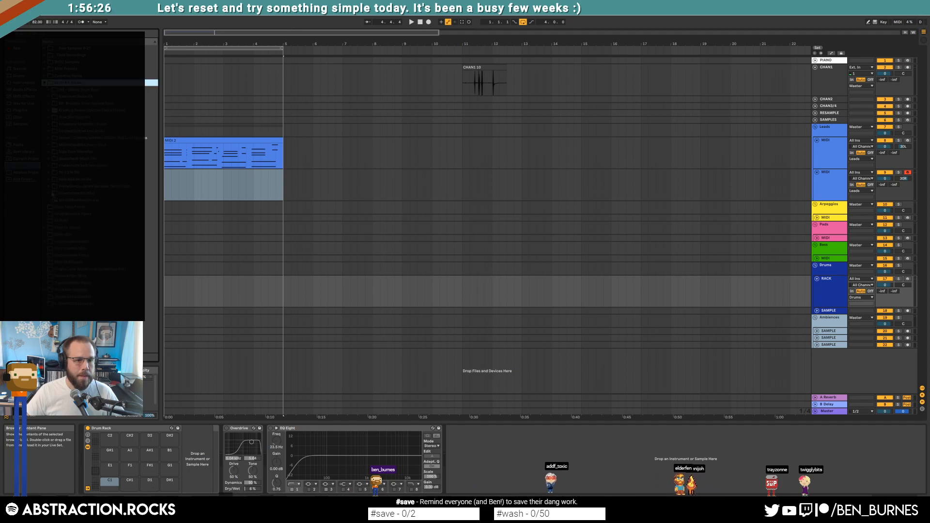
left_click(50, 180)
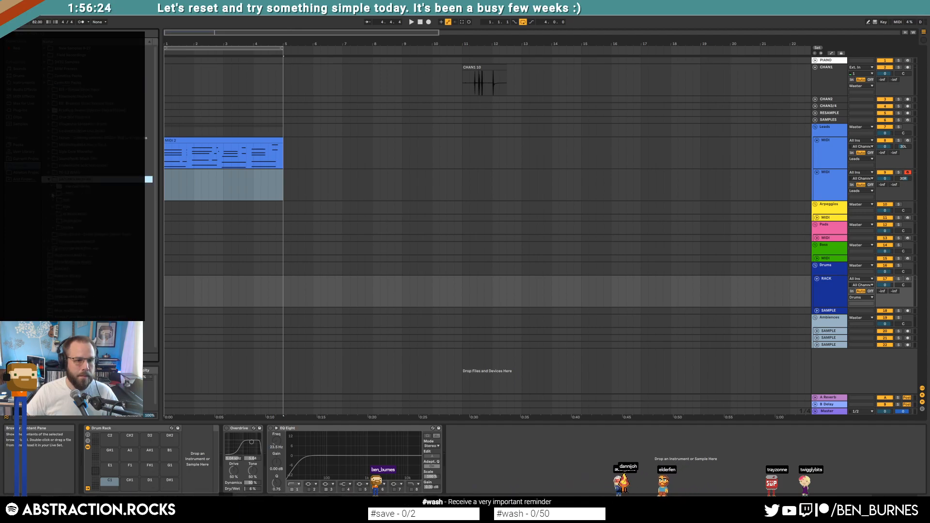
left_click(53, 200)
Load hat 4 onto the Drum Rack's G#1 pad and hat 5 onto its A1 pad.
left_click(87, 227)
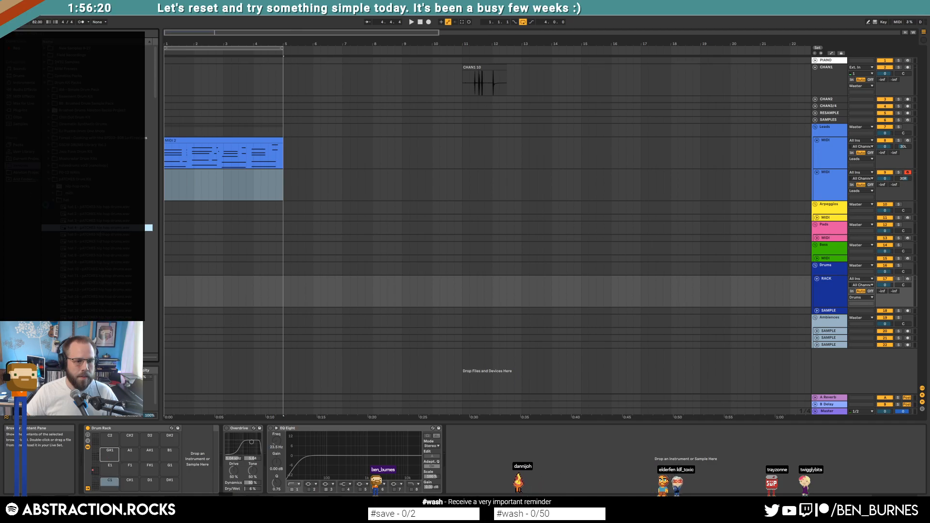
left_click_drag(109, 456, 133, 459)
left_click(96, 235)
left_click(53, 200)
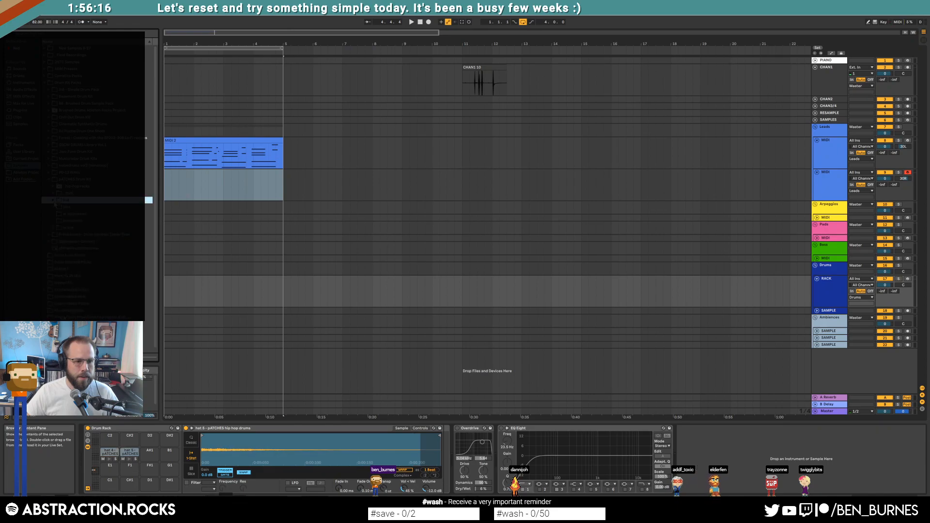
Audition the kick samples and load kick 3 onto the Drum Rack's C1 pad.
left_click(54, 207)
left_click(77, 229)
left_click(84, 262)
left_click(90, 234)
left_click(94, 222)
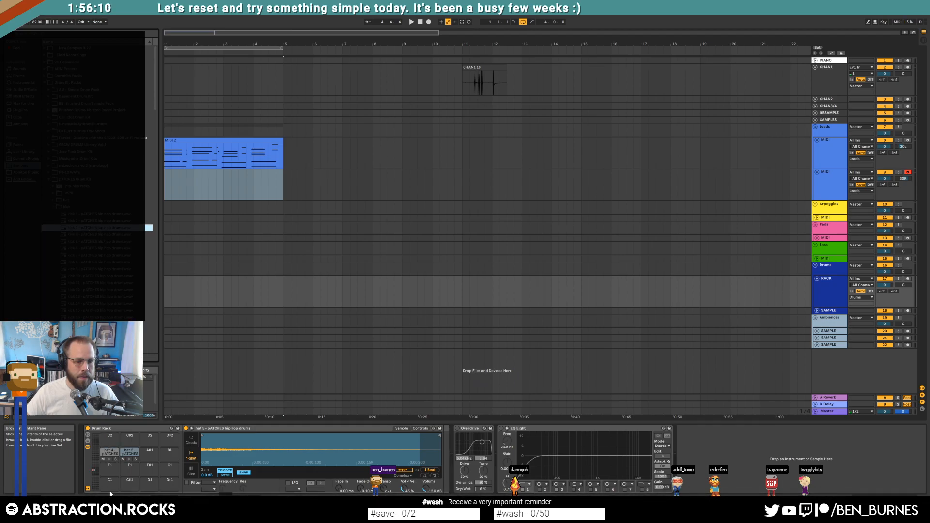
left_click_drag(111, 485, 110, 483)
left_click(54, 207)
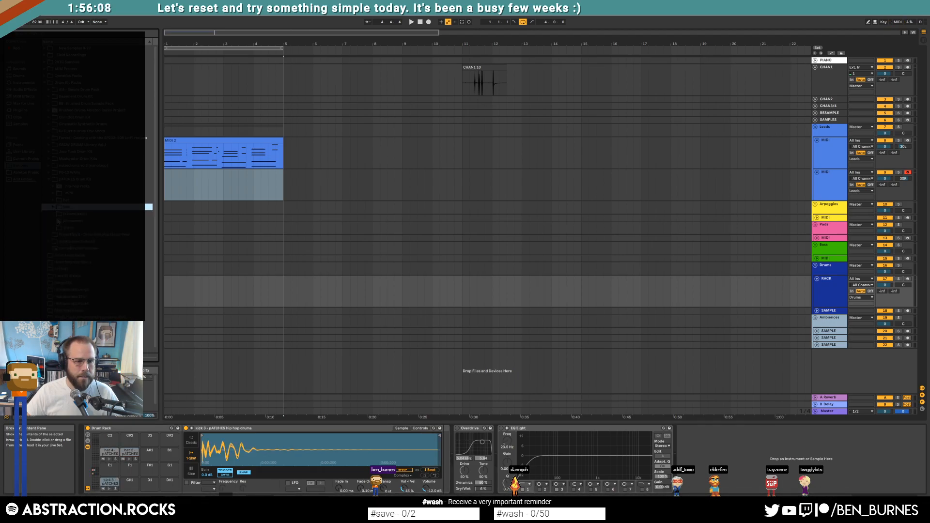
Audition the low percussion samples and load lo percussion 3 onto the Drum Rack's D1 pad.
left_click(53, 214)
left_click(78, 248)
left_click(80, 276)
left_click(80, 242)
left_click(80, 250)
left_click(88, 242)
left_click(97, 236)
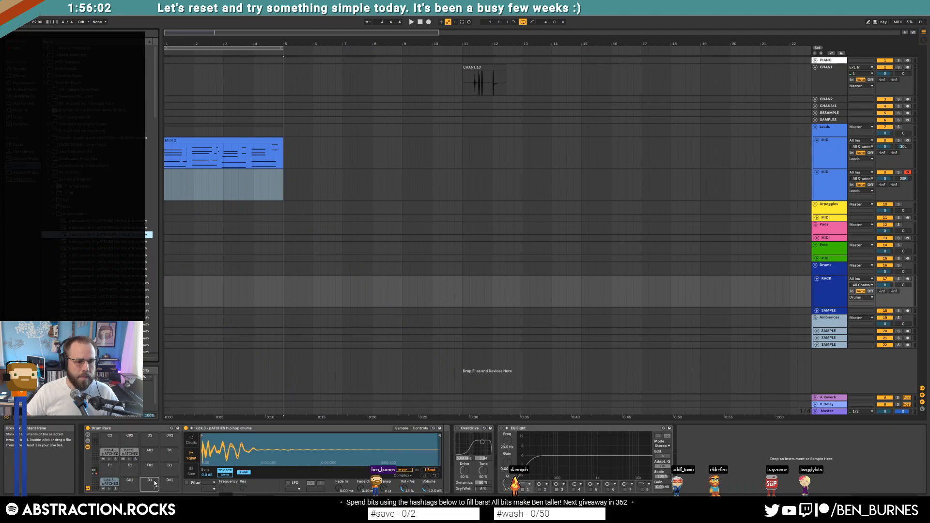
Audition more low percussion samples and replace the kick on the C1 pad with lo percussion 39.
scroll(108, 286, "down", 3)
left_click(107, 298)
scroll(106, 306, "down", 2)
left_click(105, 310)
scroll(105, 314, "down", 1)
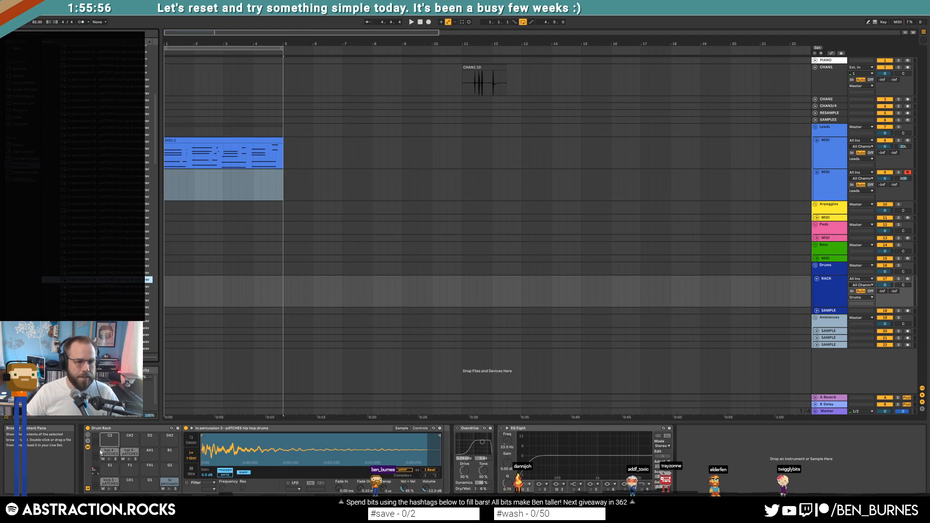
left_click_drag(109, 488, 109, 486)
Audition the samples in the folder that follows the low percussion sounds.
scroll(111, 232, "up", 1)
key("Left")
scroll(112, 195, "up", 1)
key("Down")
key("Right")
left_click(100, 267)
scroll(98, 268, "down", 2)
left_click(95, 273)
scroll(96, 274, "down", 2)
left_click(95, 271)
scroll(95, 272, "down", 3)
left_click(95, 281)
scroll(114, 279, "down", 2)
left_click(115, 278)
key("Down")
key("Down")
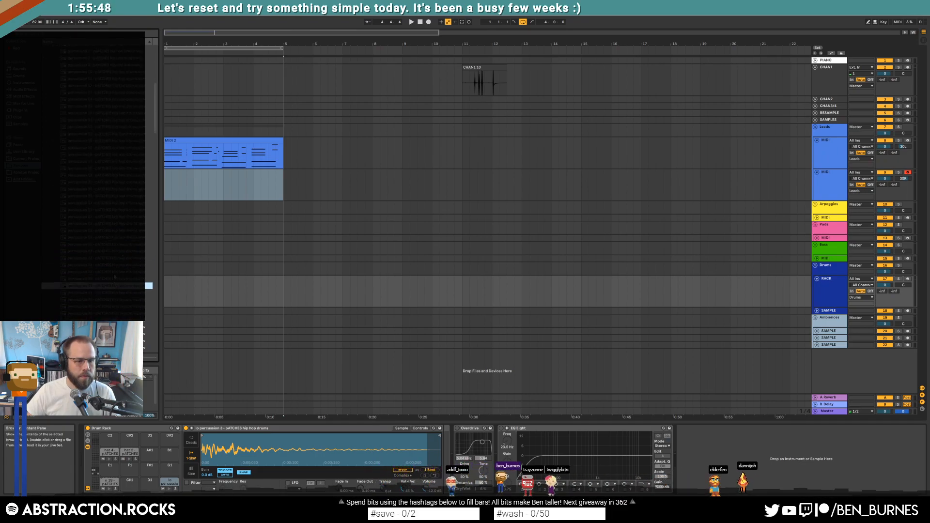
key("Down")
key("Down")
key("Left")
Audition the snare samples and load snare 15 onto the Drum Rack's C#1 pad.
key("Down")
key("Left")
key("Left")
key("Down")
key("Right")
key("Down")
key("Down")
key("Down")
key("Down")
key("Down")
key("Down")
key("Down")
key("Down")
key("Down")
key("Down")
key("Down")
key("Down")
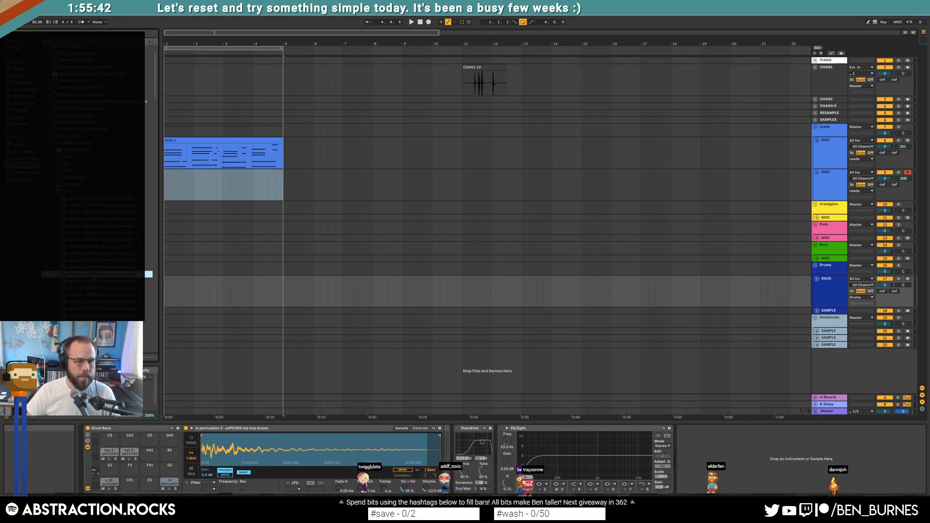
key("Up")
key("Up")
key("Up")
key("Up")
key("Up")
key("Up")
key("Up")
key("Up")
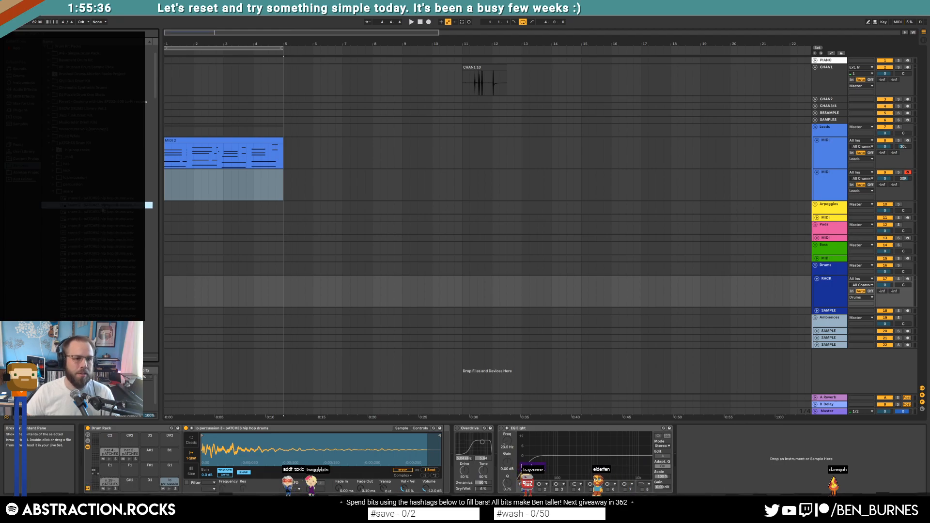
key("Down")
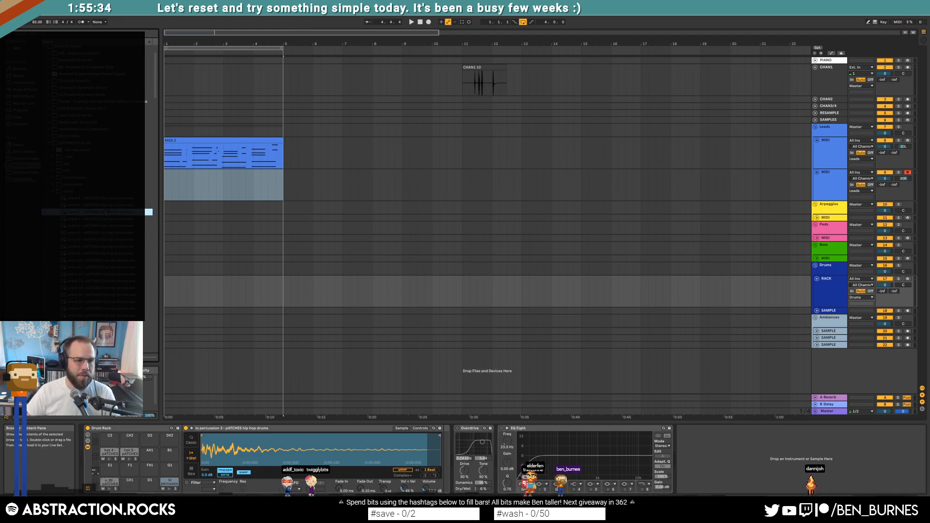
key("Down")
key("Down")
key("Down")
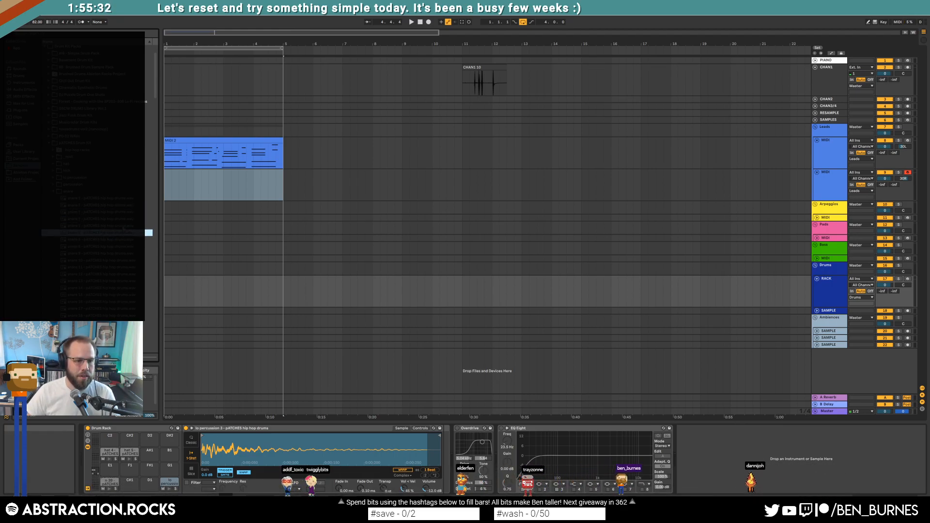
key("Down")
key("Down")
key("Down")
key("Down")
key("Down")
key("Down")
key("Down")
key("Down")
key("Down")
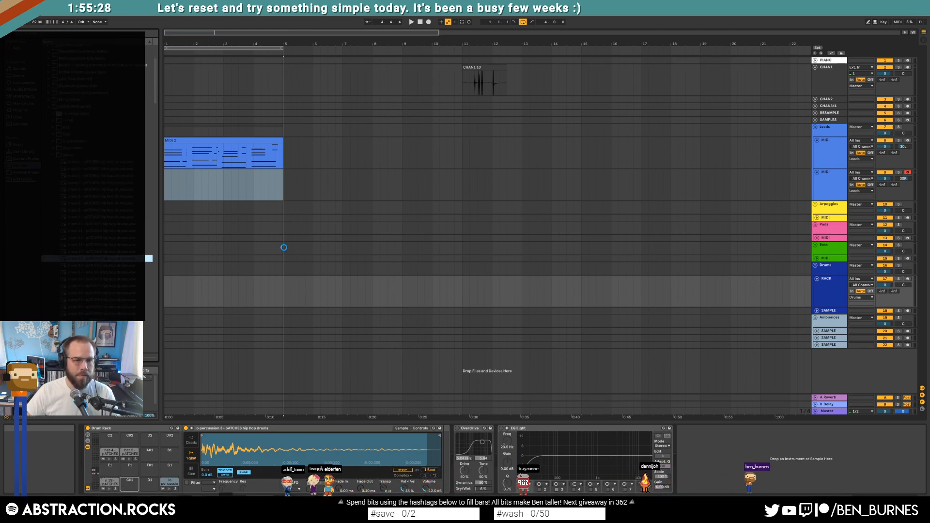
left_click_drag(168, 184, 192, 193)
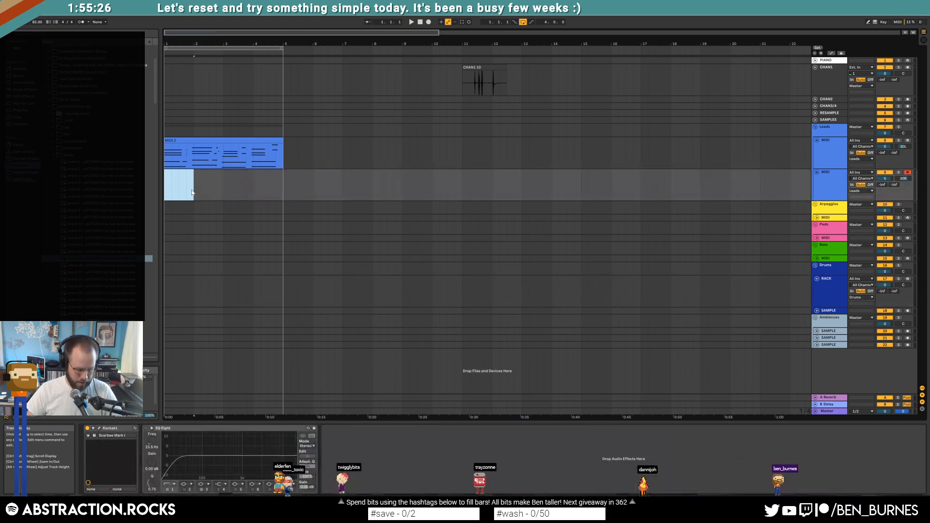
key("ctrl+shift+m")
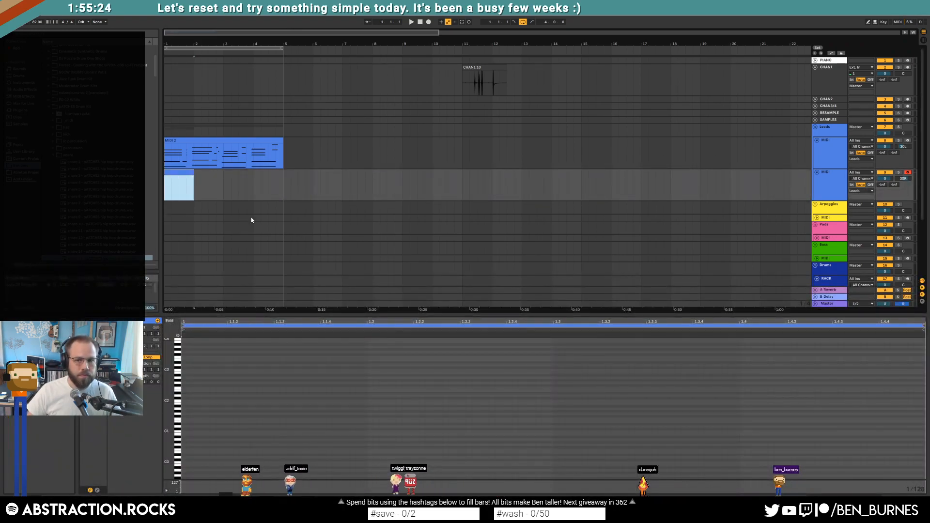
key("Delete")
Insert a one-bar MIDI clip at bar 1 of the RACK track with lo percussion 39 hits at 1.1 and 1.1.3.
scroll(245, 234, "down", 1)
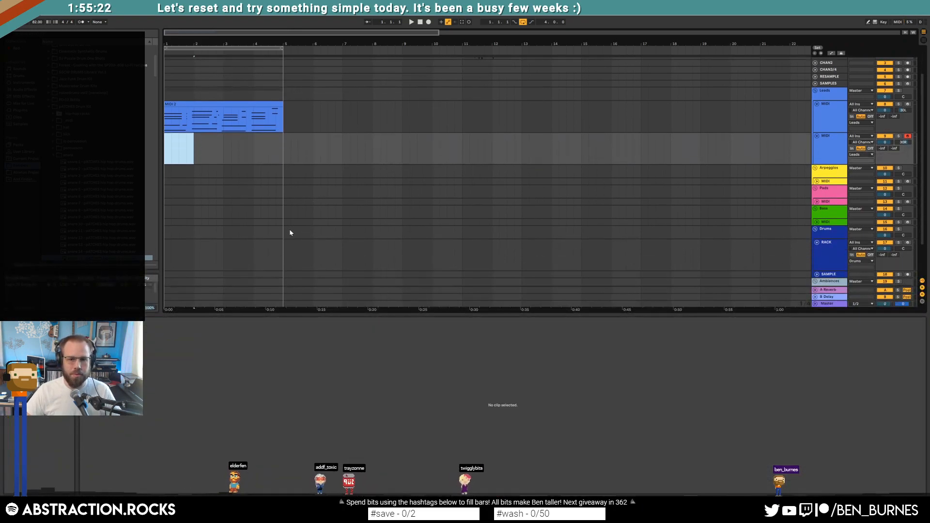
left_click_drag(193, 259, 165, 259)
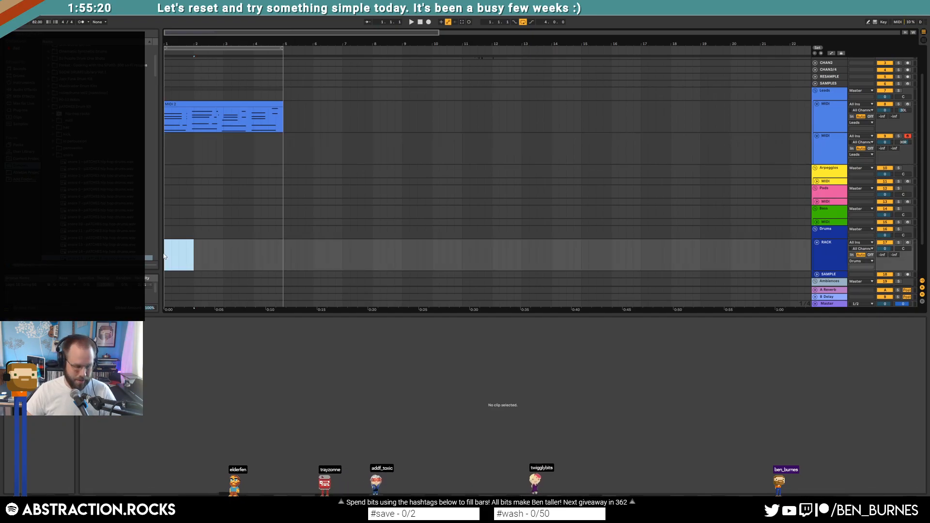
key("ctrl+shift+m")
double_click(228, 378)
double_click(310, 378)
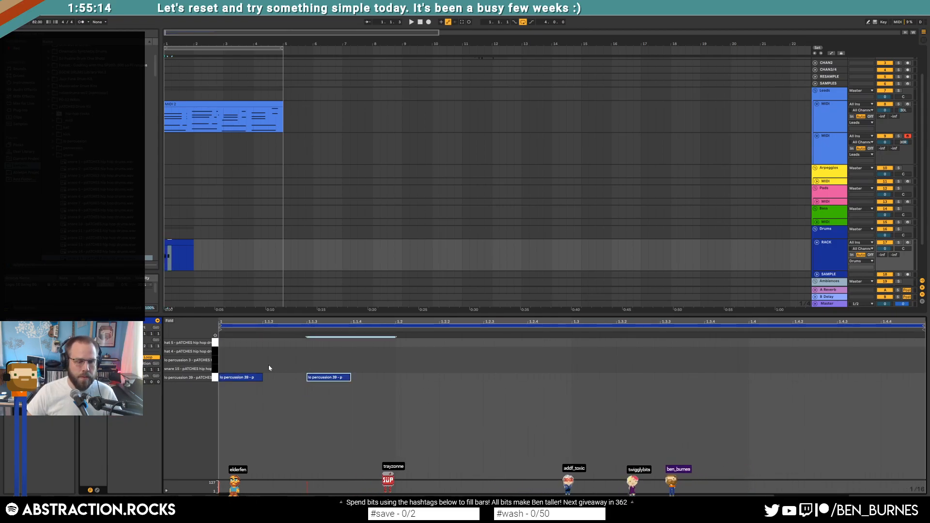
Add snare 15 hits at 1.2 and 1.4 plus lo percussion 39 hits at 1.2.4 and 1.3.2, and play the beat back.
double_click(397, 368)
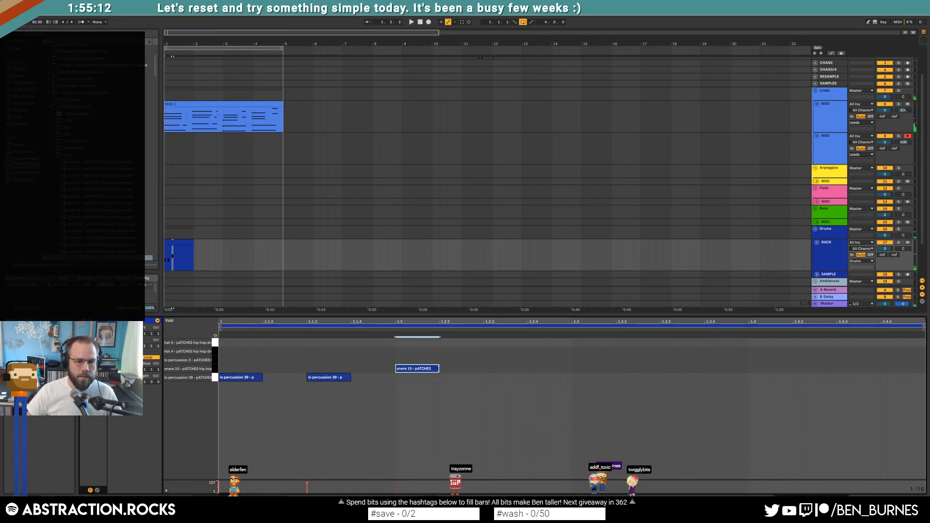
double_click(531, 377)
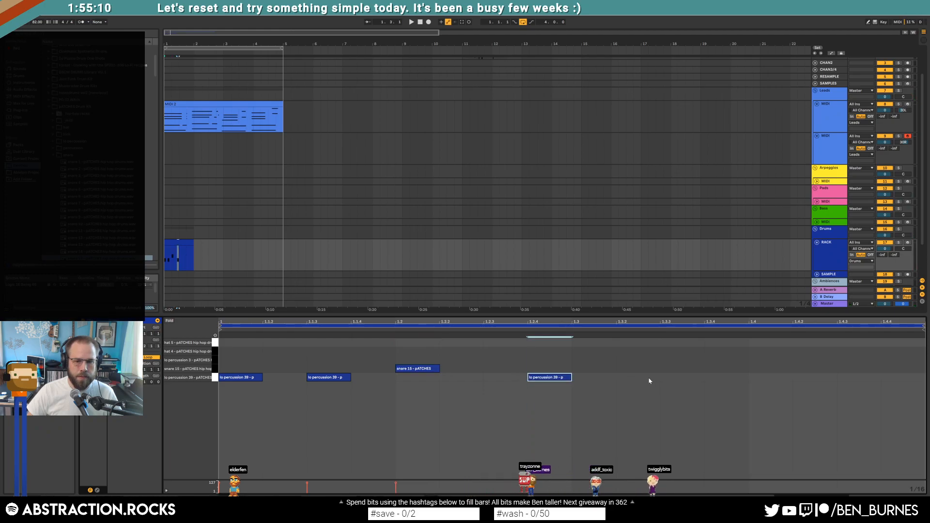
double_click(624, 378)
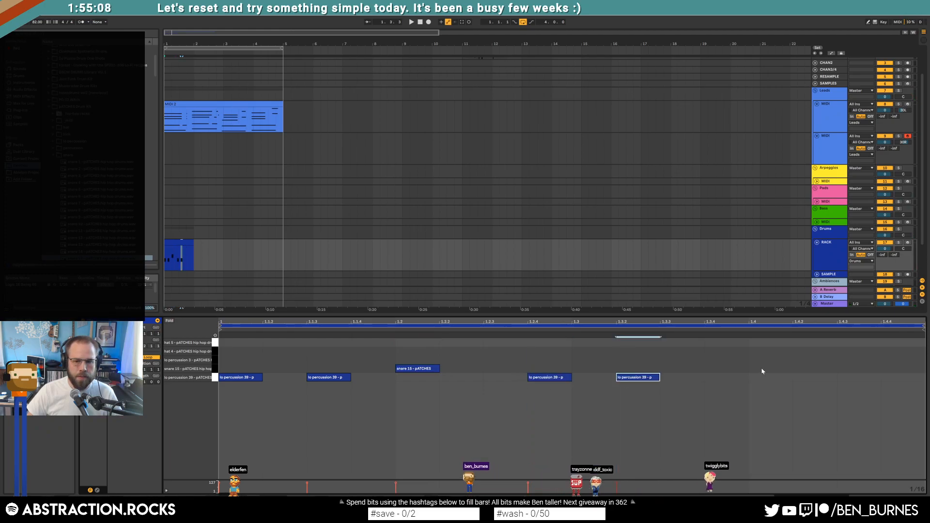
double_click(756, 369)
key("space")
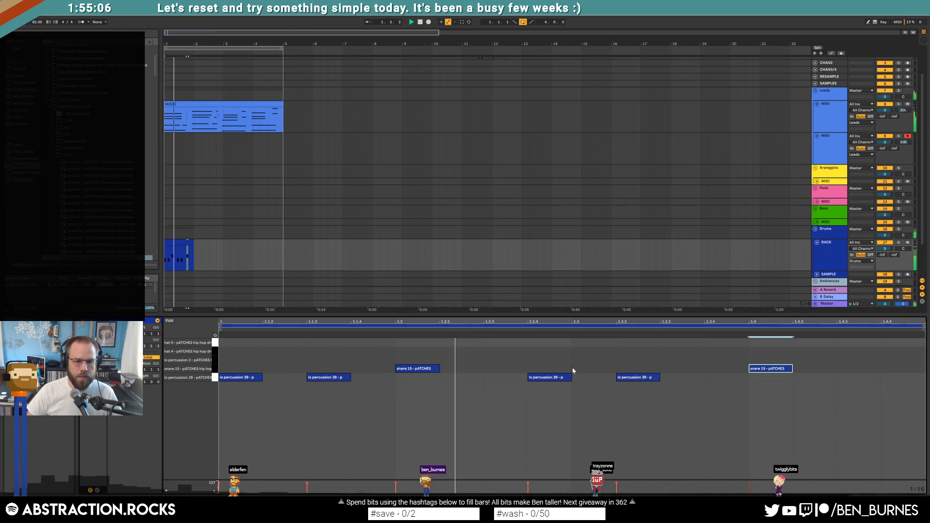
key("space")
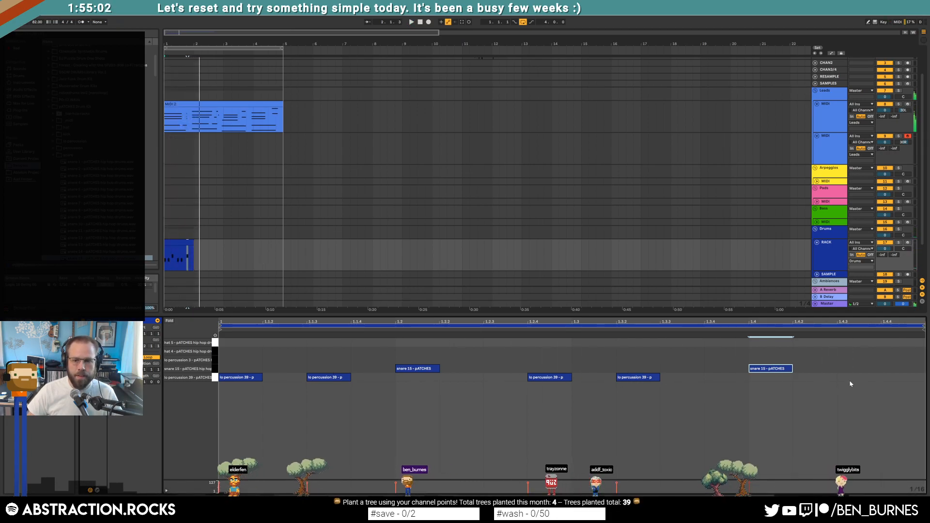
Add hat 4 hits on every eighth note across the one-bar drum clip.
double_click(229, 359)
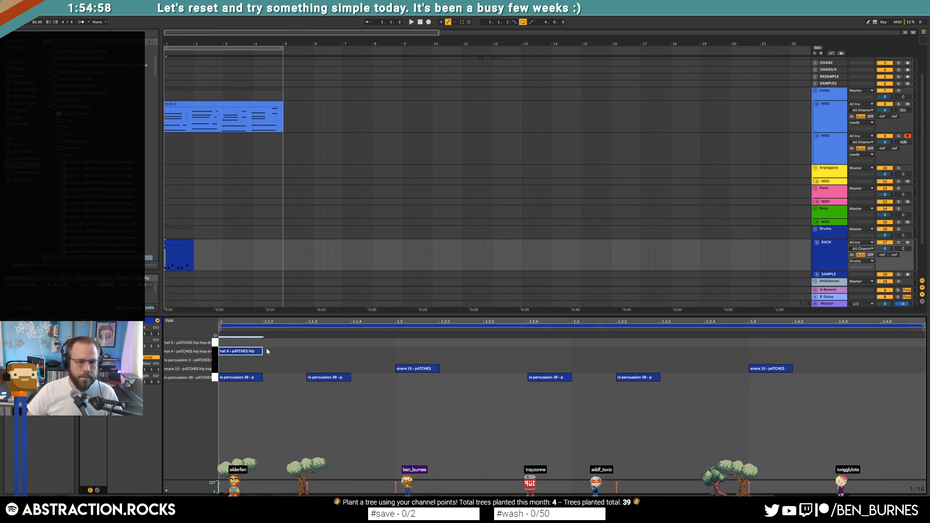
double_click(407, 351)
double_click(586, 353)
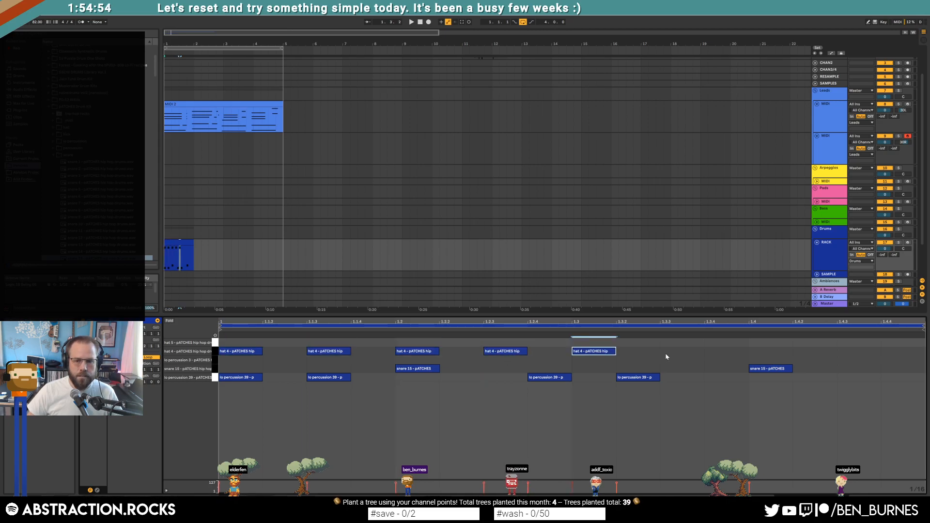
double_click(665, 353)
double_click(752, 354)
left_click(840, 354)
double_click(841, 352)
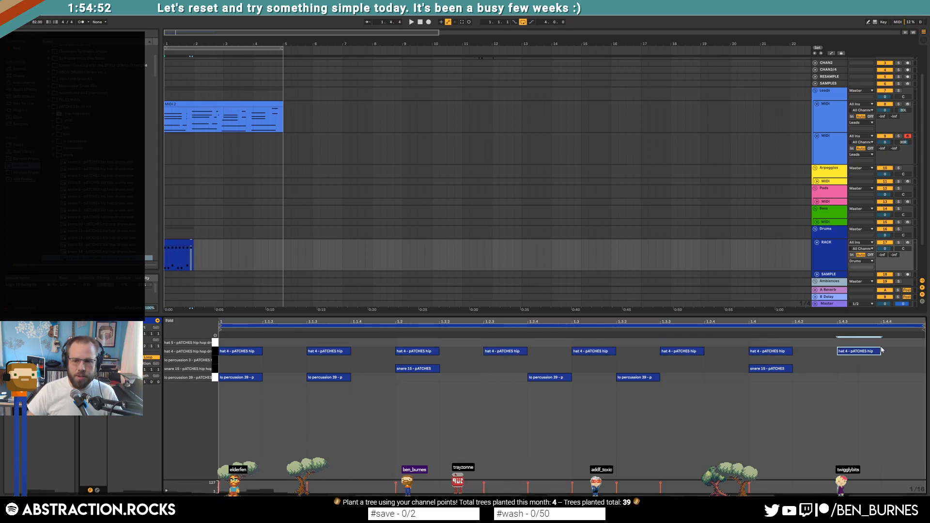
Add a hat 5 hit at 1.4.4 and lower the velocity of all hat 4 hits in the drum clip.
double_click(889, 342)
left_click(215, 354, "shift")
left_click_drag(237, 351, 236, 365)
left_click(264, 344)
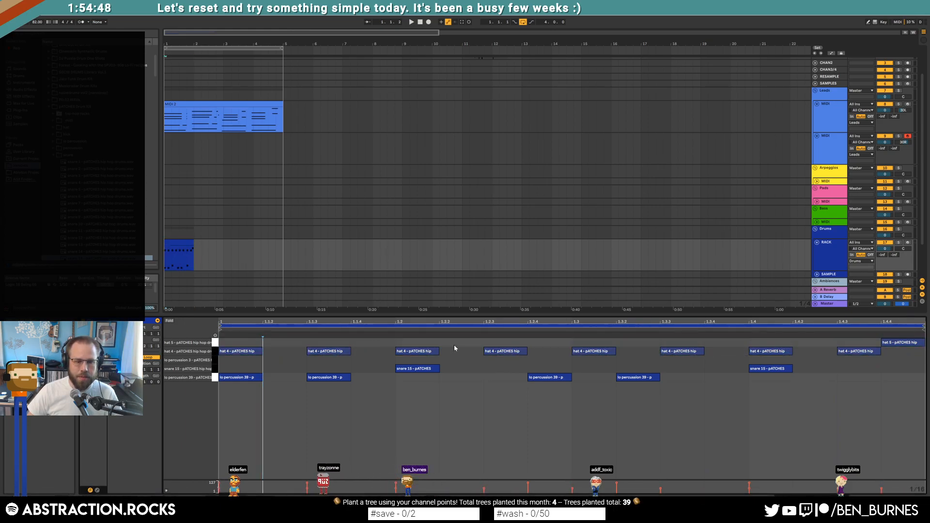
Add hat 5 hits at 1.1.4 and 1.2.4 plus two 1/32 hits at 1.3.4, and play the beat back.
double_click(361, 344)
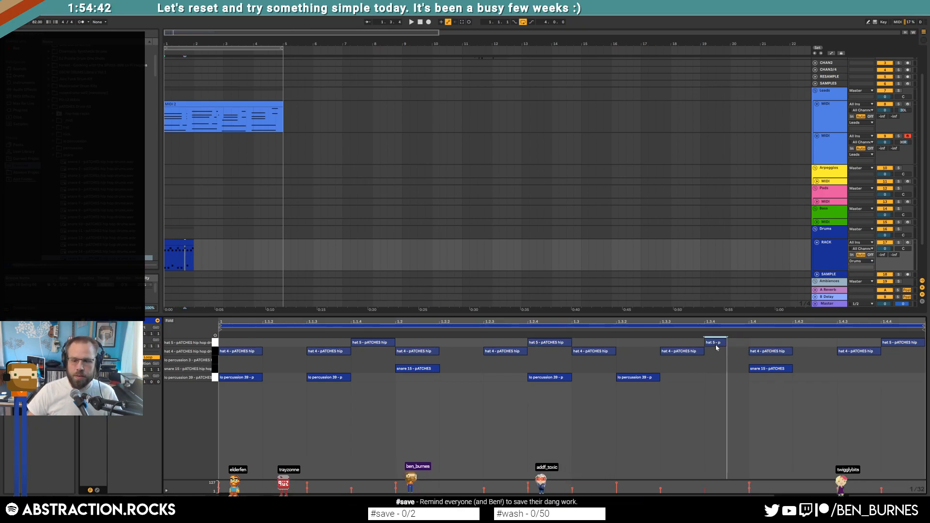
key("ctrl+d")
left_click(725, 359)
left_click(550, 342)
left_click(685, 376)
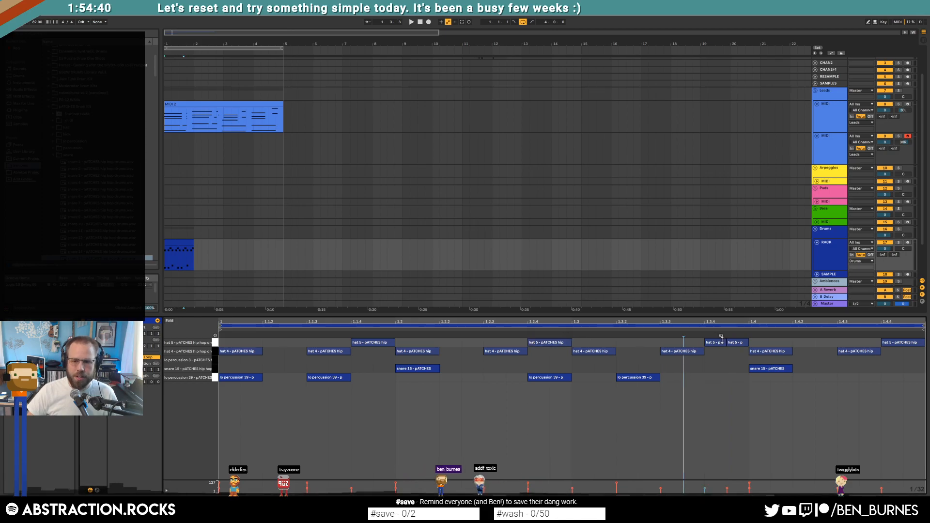
left_click(740, 342)
left_click(731, 373)
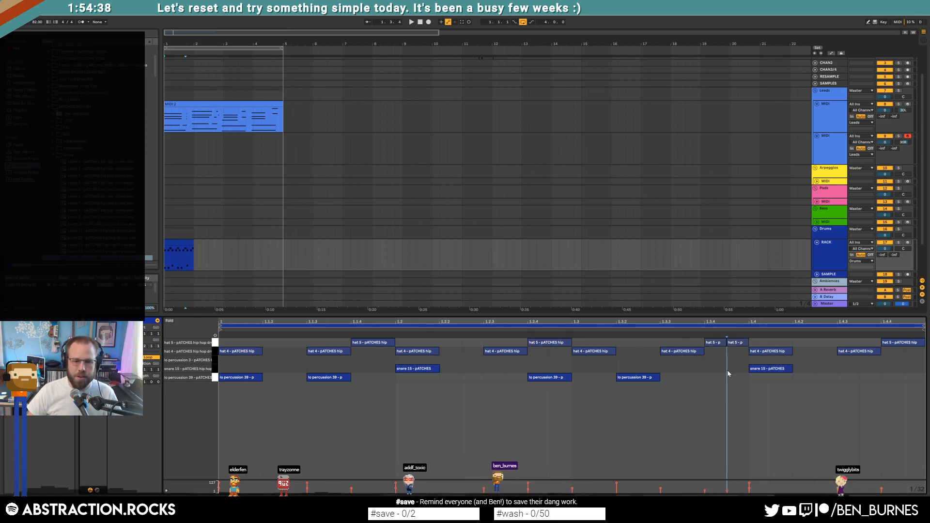
key("space")
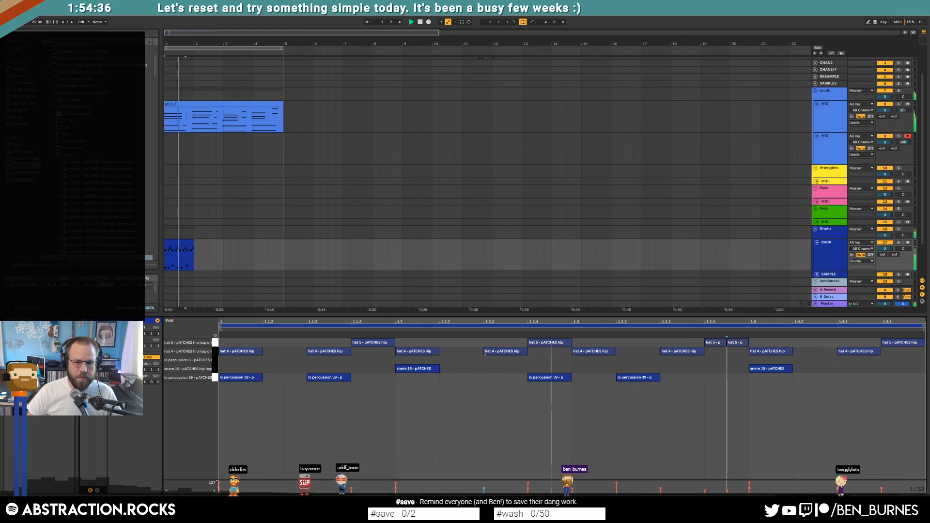
Try replacing the hat 4 hit at 1.4.3 with two 1/32 hits and undo the change.
left_click(845, 370)
left_click(873, 359)
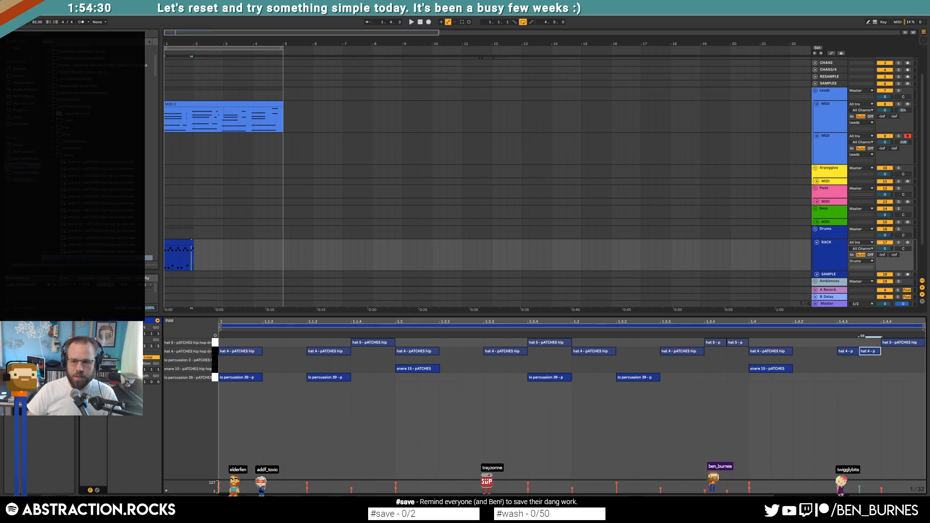
key("ctrl+z")
key("ctrl+z")
key("ctrl+z")
Remove the hat 4 hit at 1.4.3 and play the beat back.
left_click(893, 342, "alt")
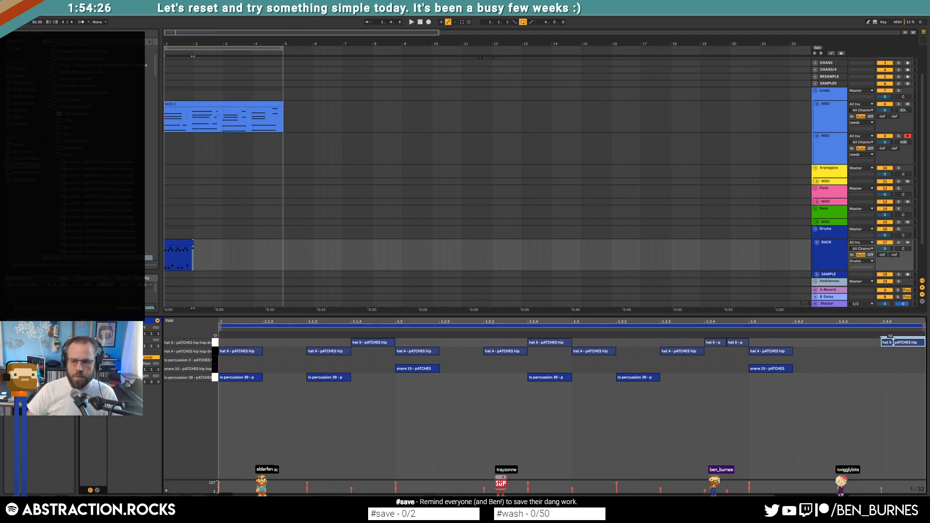
key("space")
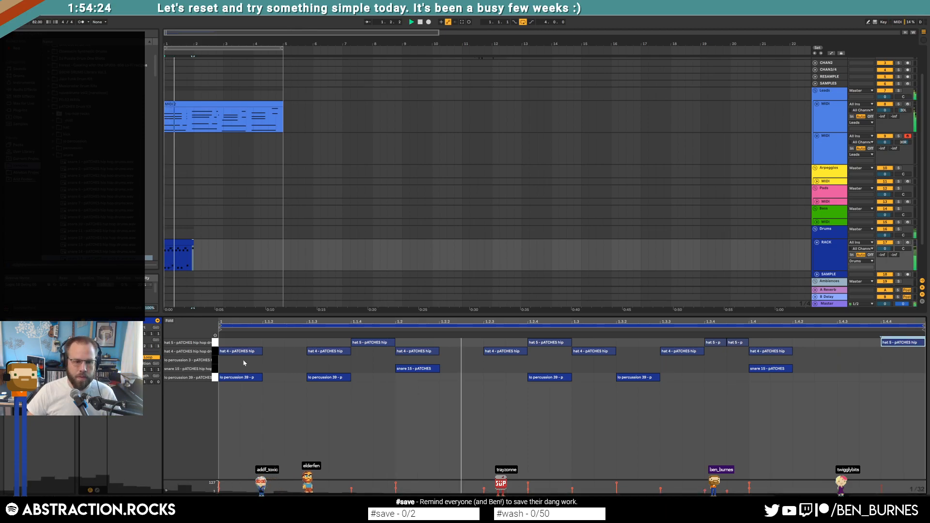
key("space")
Audition lo percussion 3, try a hit of it at 1.4.3 and remove it again.
left_click(216, 360)
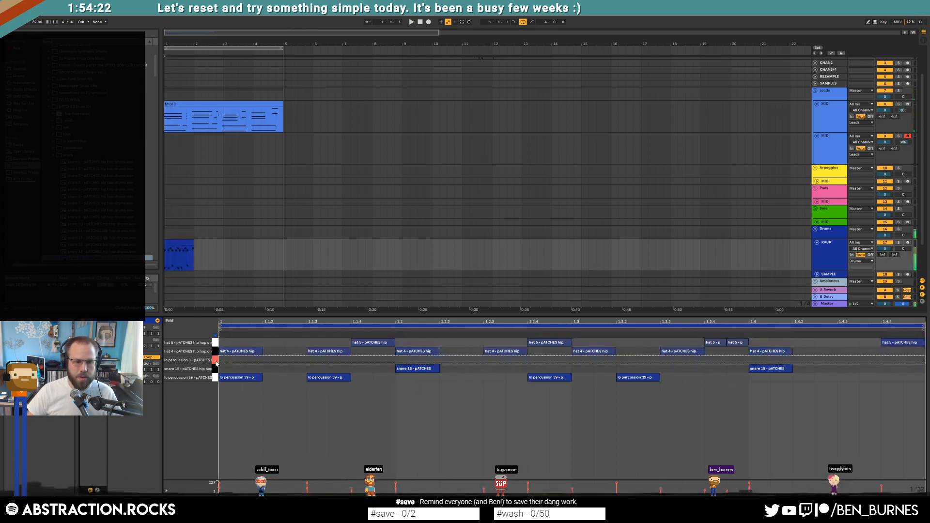
left_click(290, 362)
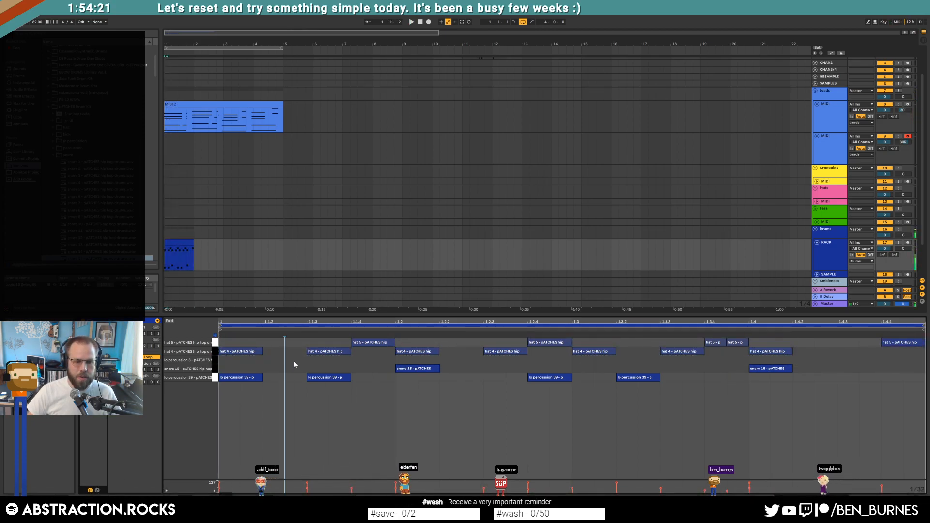
double_click(849, 360)
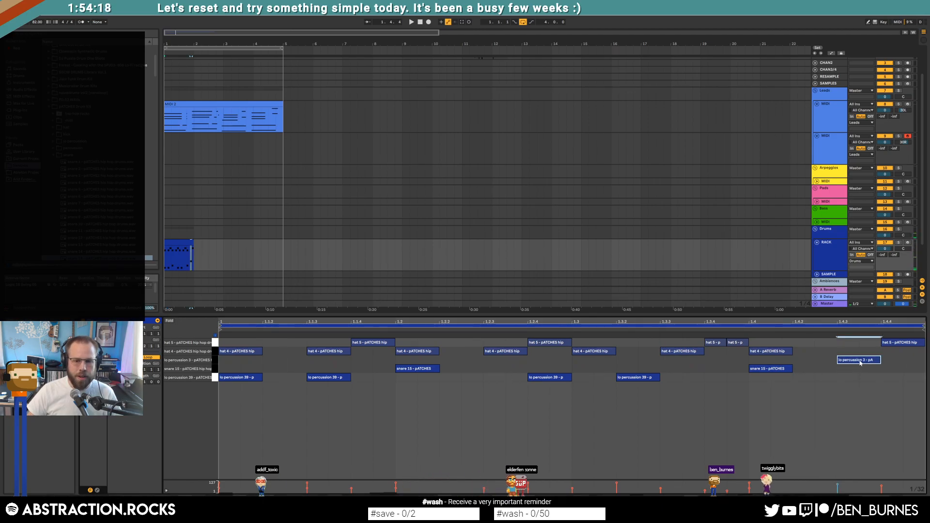
double_click(861, 360)
Audition the percussion samples and replace lo percussion 3 on the D#1 pad with percussion 90.
key("shift+Tab")
scroll(97, 223, "up", 3)
left_click(73, 215)
left_click_drag(155, 89, 155, 193)
left_click(120, 208)
left_click(118, 216)
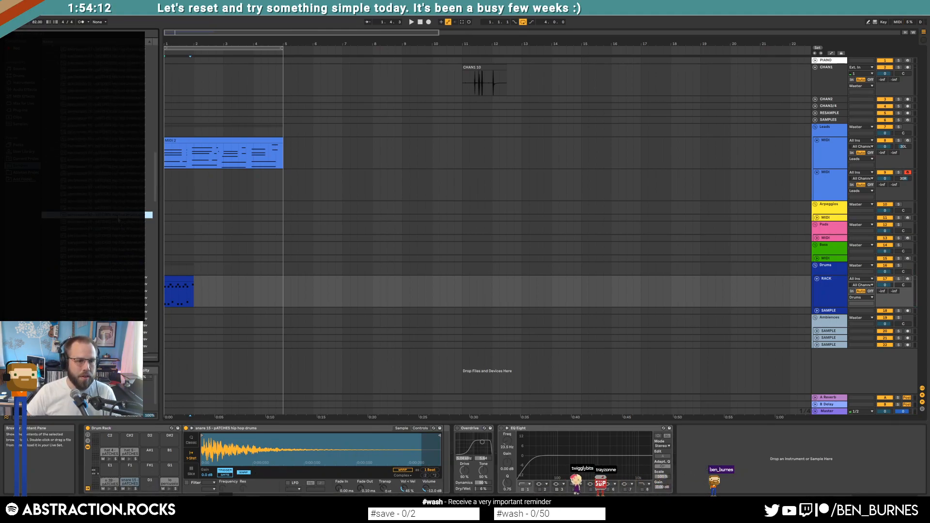
key("Up")
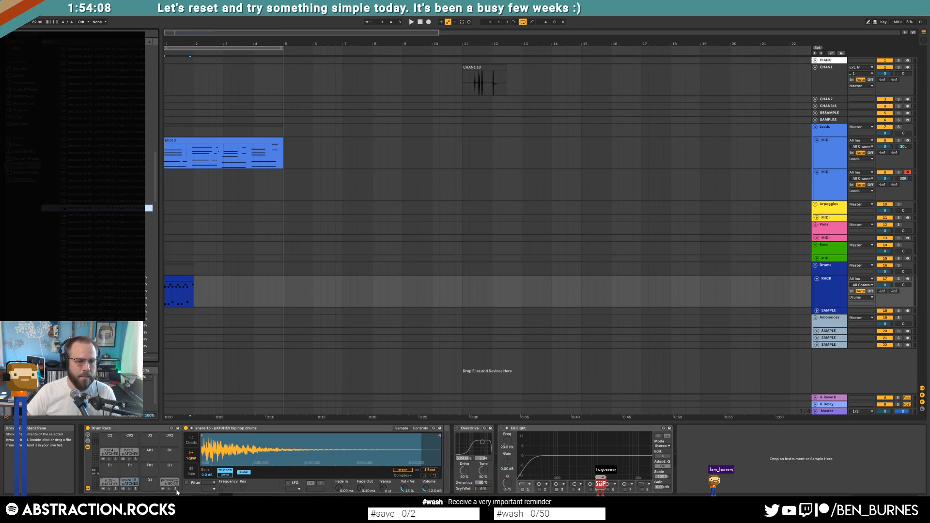
Add a percussion 90 hit at 1.4.4, move the last hat 5 hit to 1.4.2, and play the beat.
double_click(180, 279)
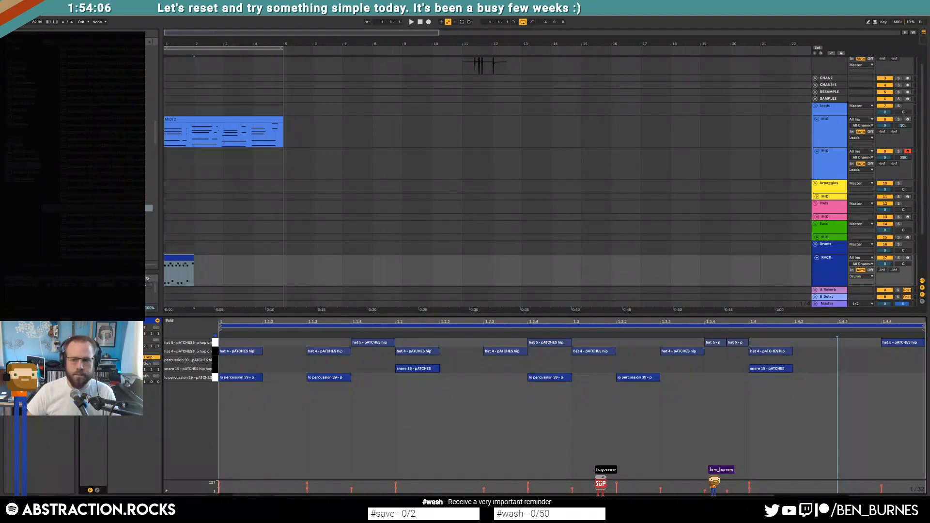
double_click(885, 360)
left_click_drag(904, 348, 829, 349)
key("space")
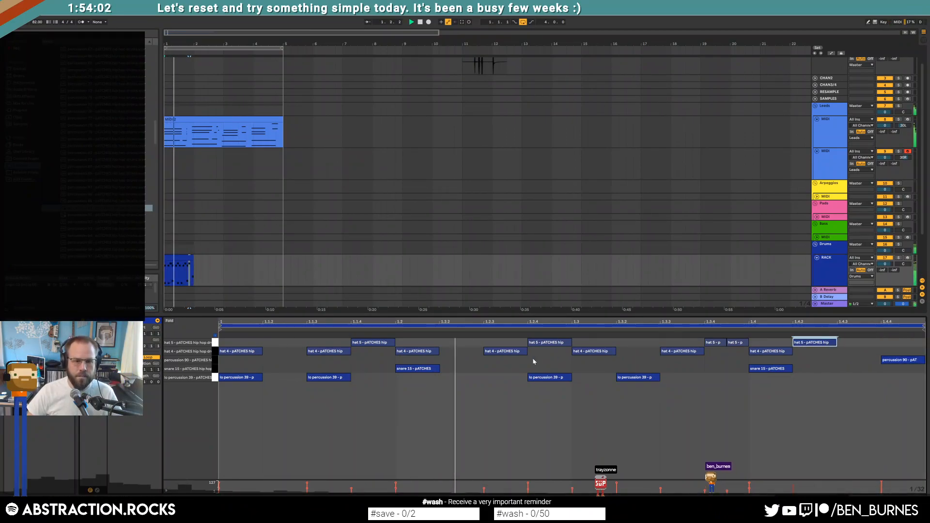
Trim the start of the percussion 90 sample and raise its volume.
key("shift+Tab")
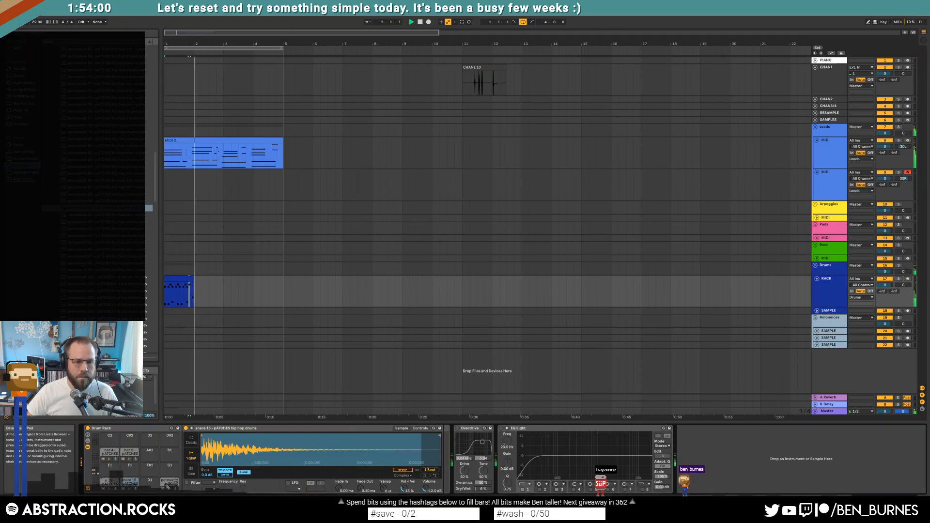
mouse_move(208, 443)
left_mouse_down()
mouse_move(382, 445)
mouse_move(287, 443)
left_mouse_up()
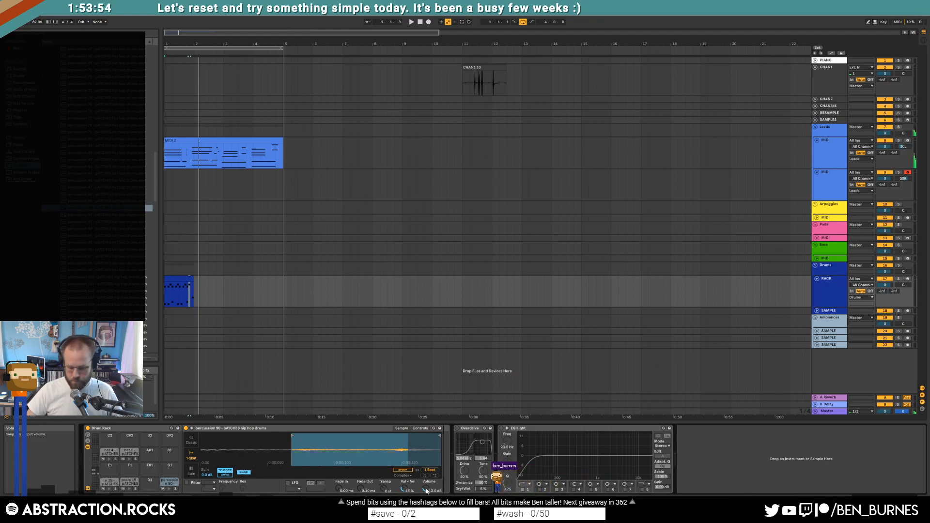
left_click_drag(427, 491, 426, 485)
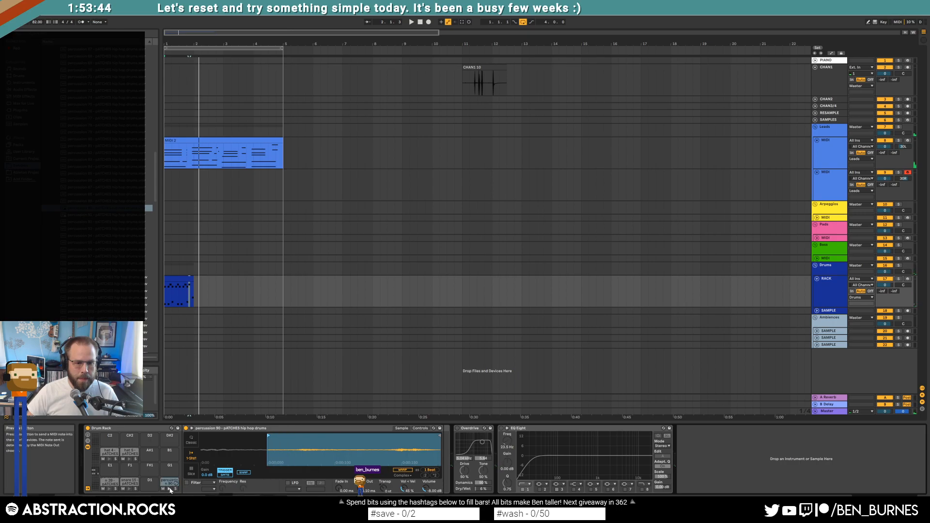
Extend the looped drum clip on the RACK track to bar 5 during playback.
key("space")
left_click_drag(193, 285, 282, 285)
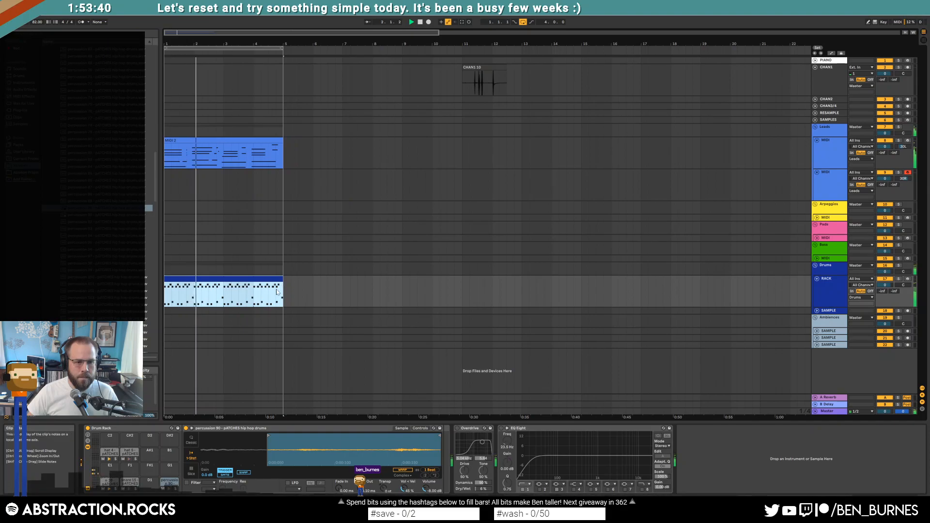
Extend the percussion 90 note back to 1.4.3 and restore the sample's start to the beginning of its waveform.
double_click(191, 279)
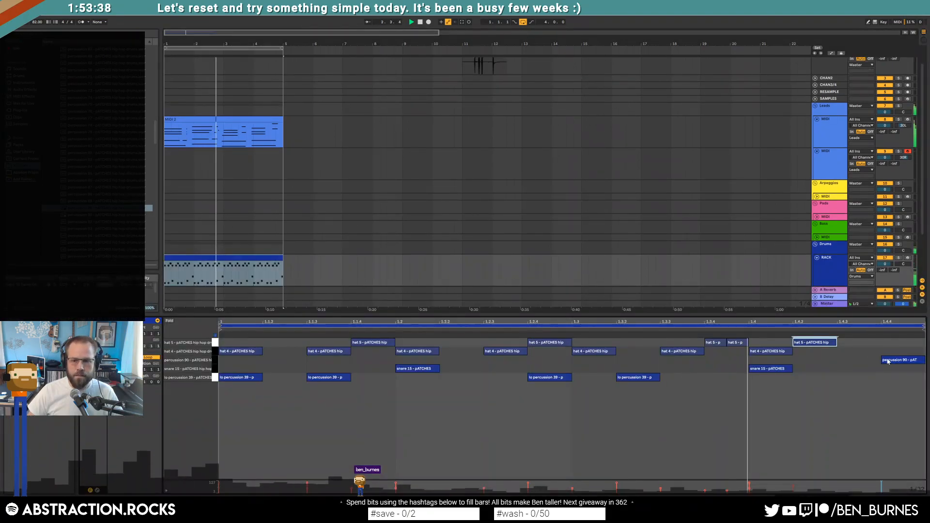
left_click(883, 361)
left_click_drag(883, 361, 839, 361)
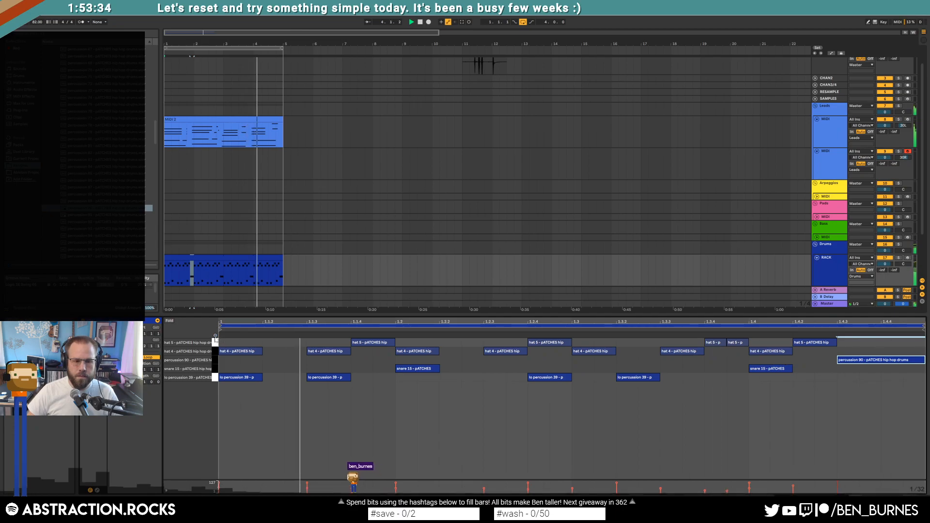
key("shift+Tab")
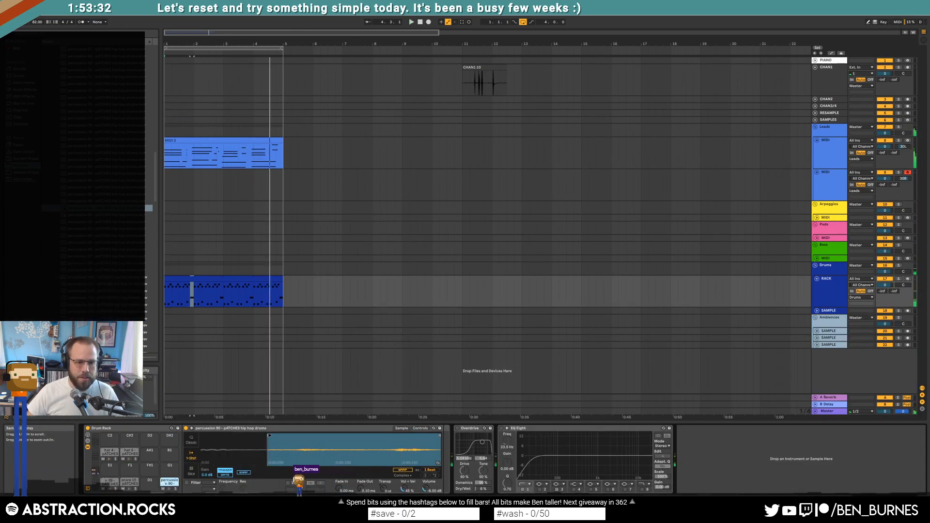
left_click_drag(271, 435, 150, 435)
Play the electric piano chord clip and select the notes of its second chord for inspection.
left_click(236, 166)
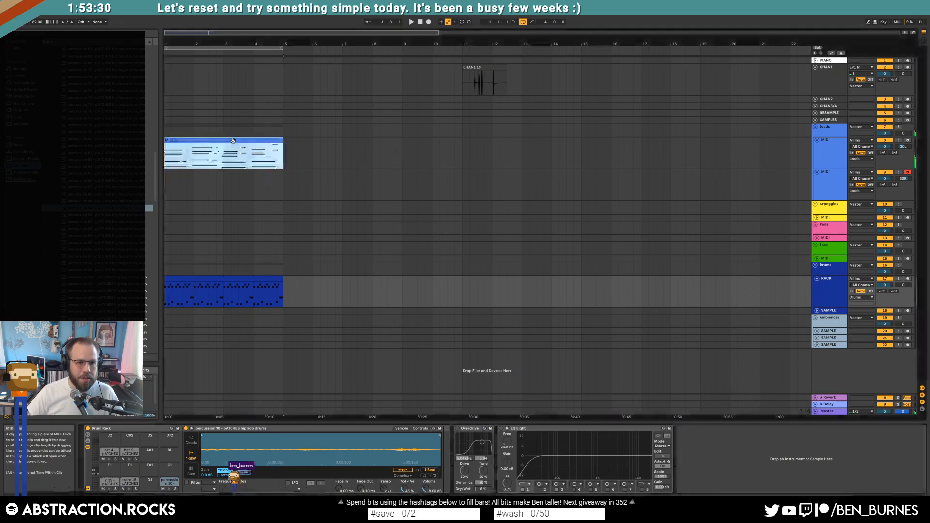
key("space")
left_click_drag(497, 347, 527, 392)
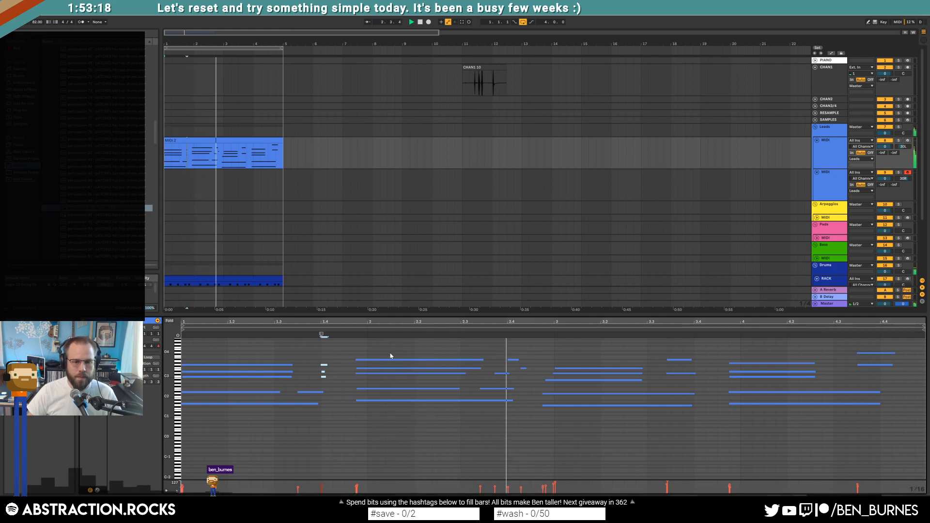
left_click_drag(386, 347, 525, 437)
key("space")
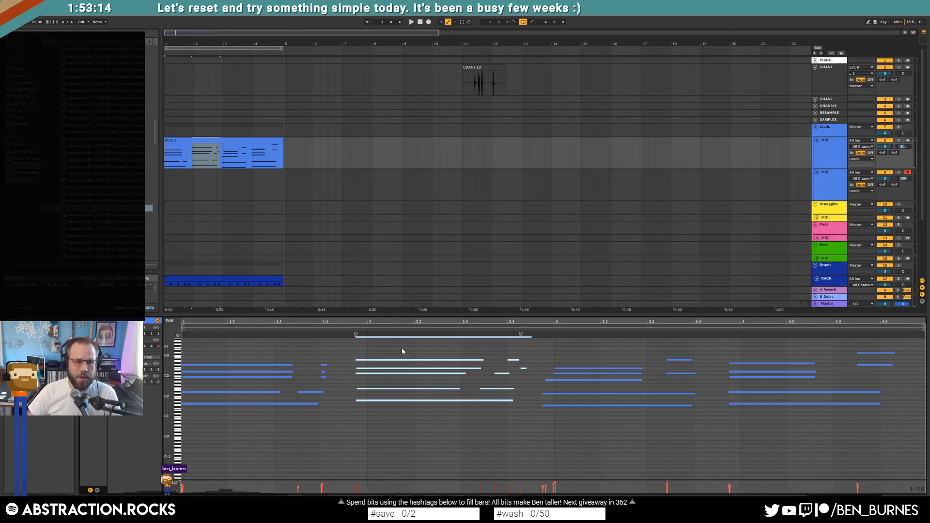
Open the four-bar drum clip and play it together with the chords.
scroll(258, 208, "down", 3)
left_click(265, 242)
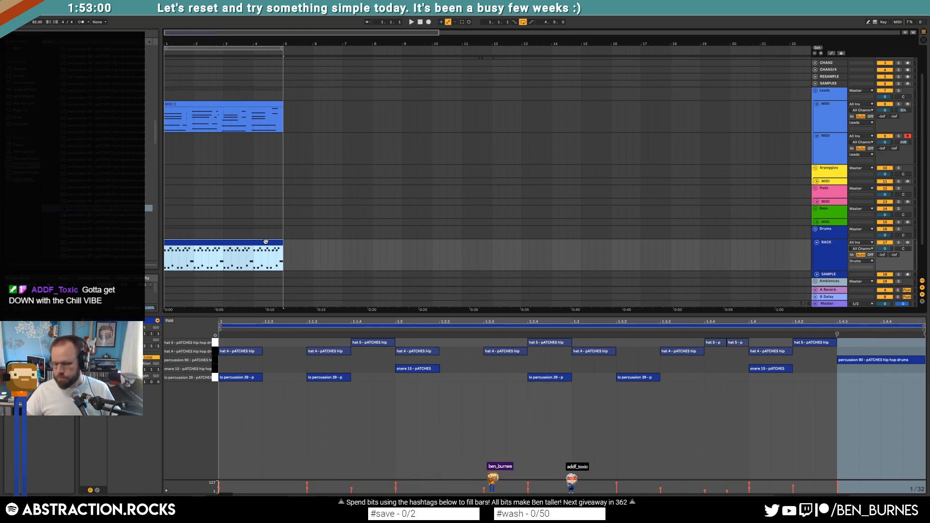
key("space")
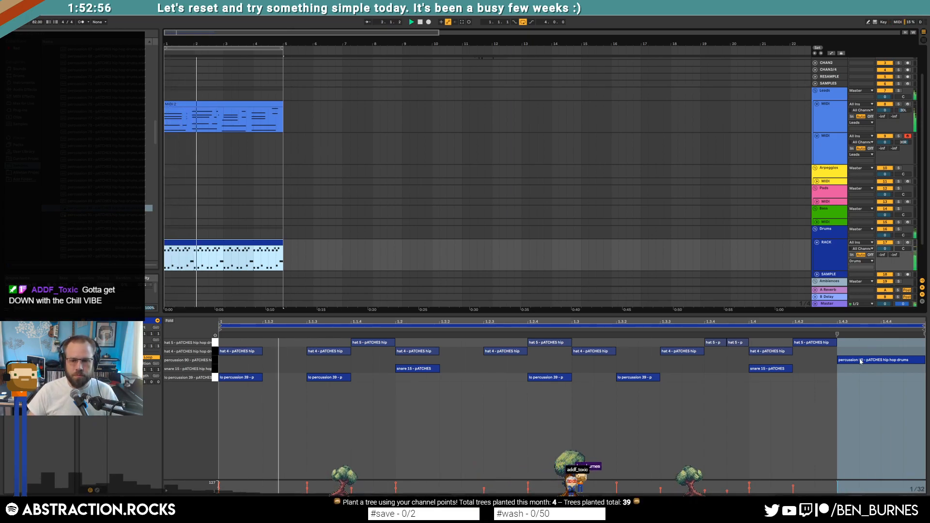
Audition more percussion samples and replace percussion 90 on the D#1 pad with percussion 105.
key("shift+Tab")
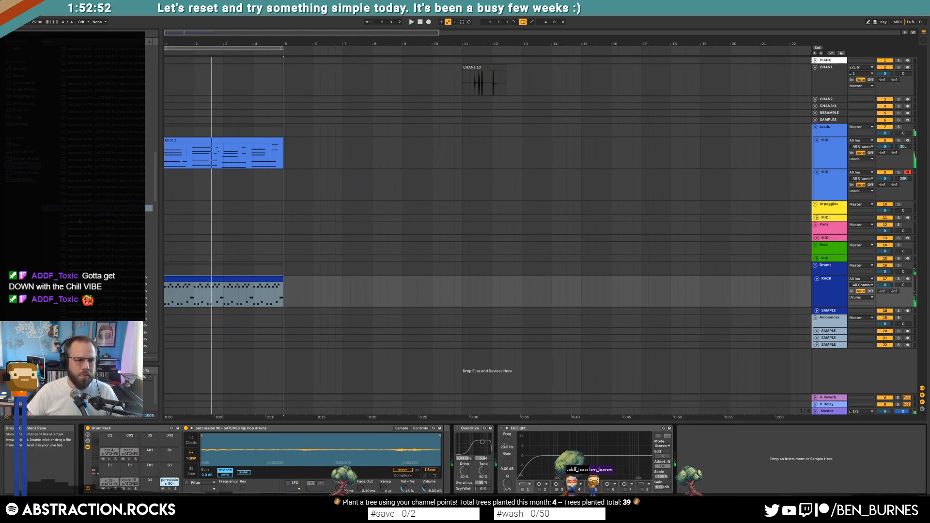
scroll(110, 228, "down", 4)
left_click(96, 220)
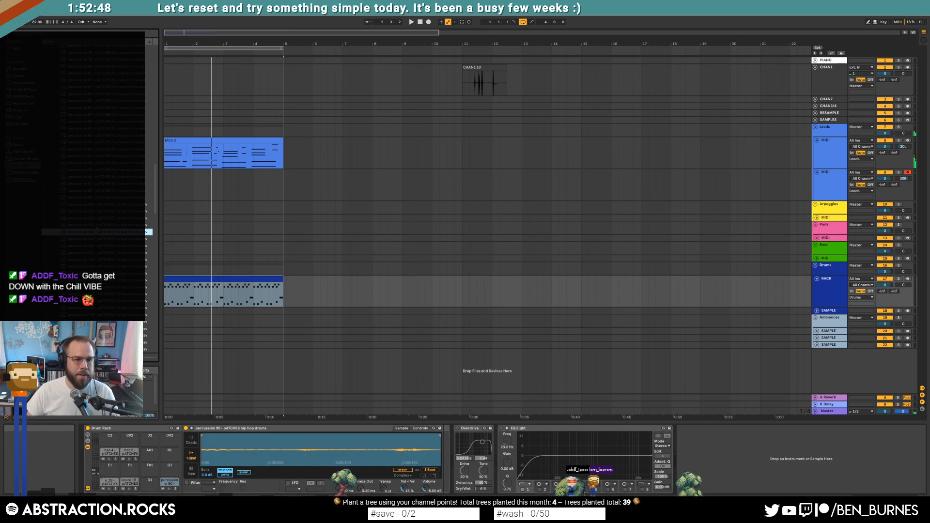
left_click(97, 227)
left_click(96, 236)
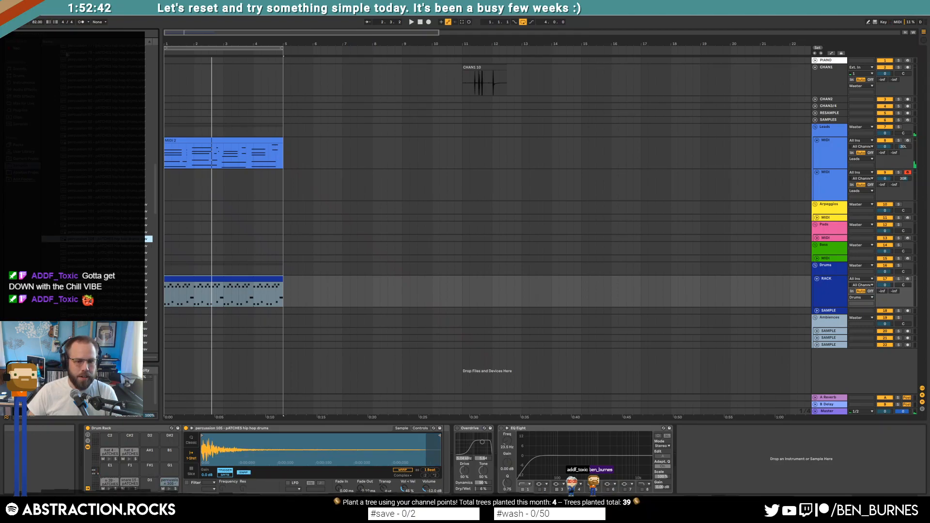
Add the Raum reverb plug-in after the percussion 105 sampler in the pad's chain and lower its Decay.
left_click(22, 104)
left_click(20, 111)
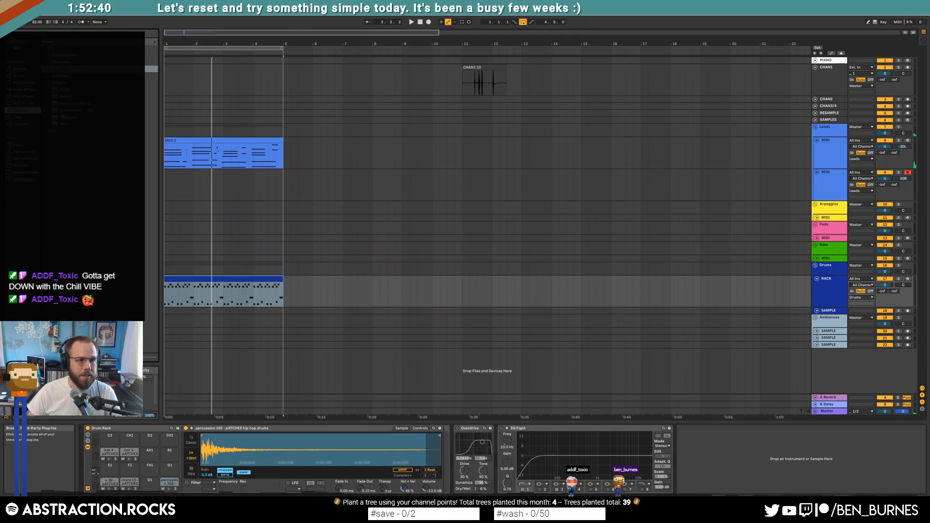
left_click(49, 73)
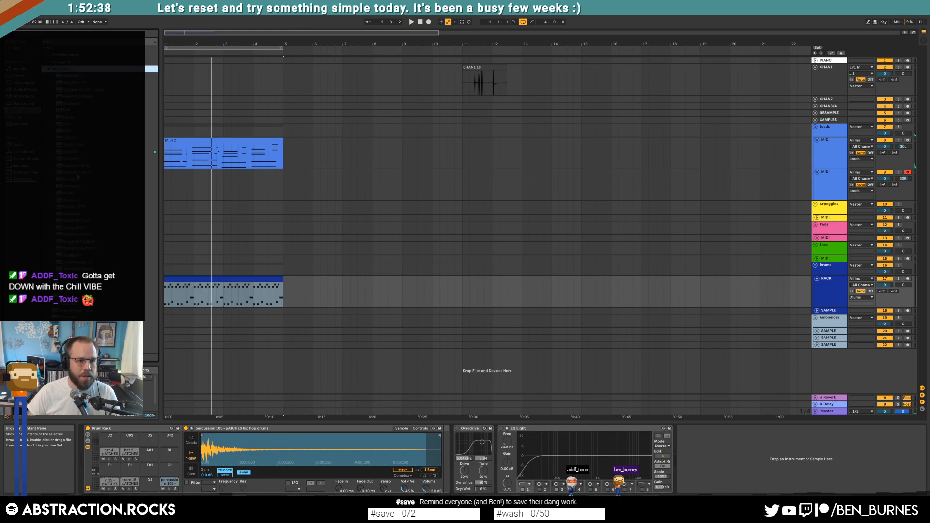
left_click(67, 193)
left_click_drag(425, 454, 454, 459)
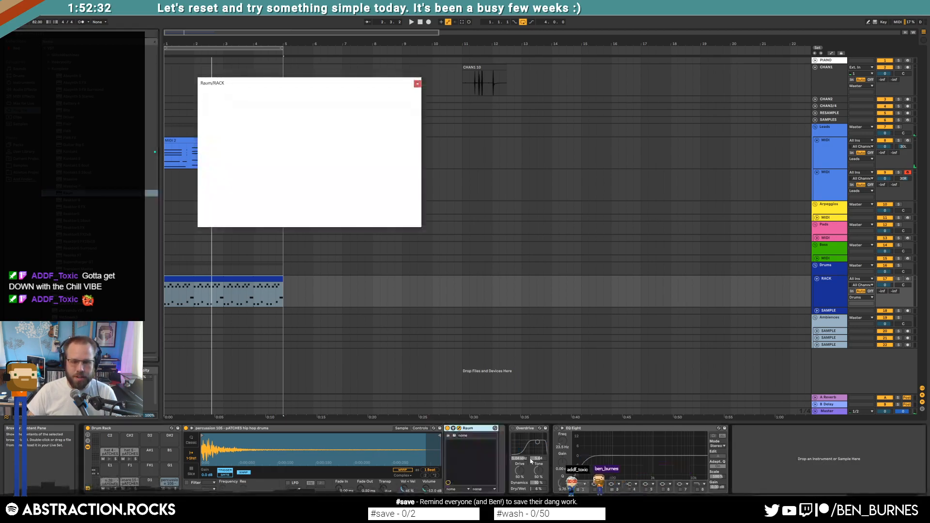
left_click_drag(475, 221, 475, 236)
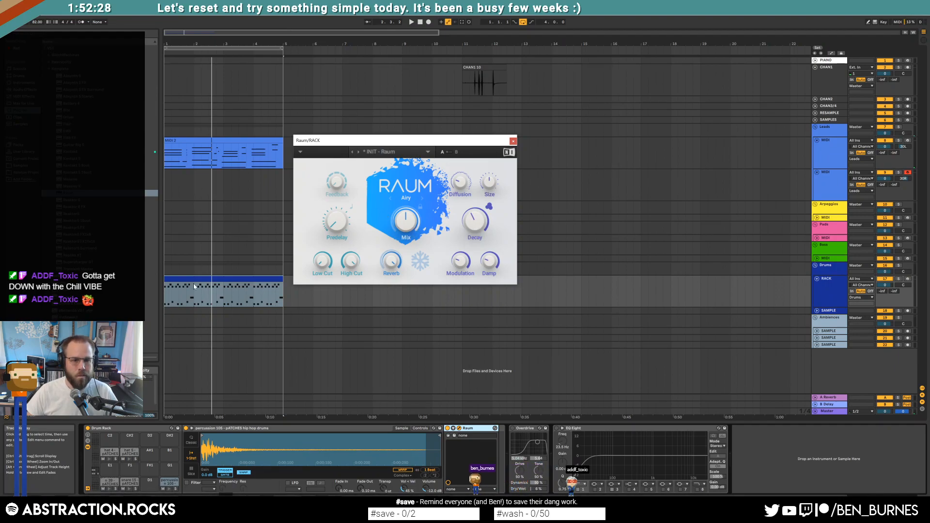
Open the drum clip, select its percussion 105 note and play the loop to hear the hit with the chords.
double_click(212, 283)
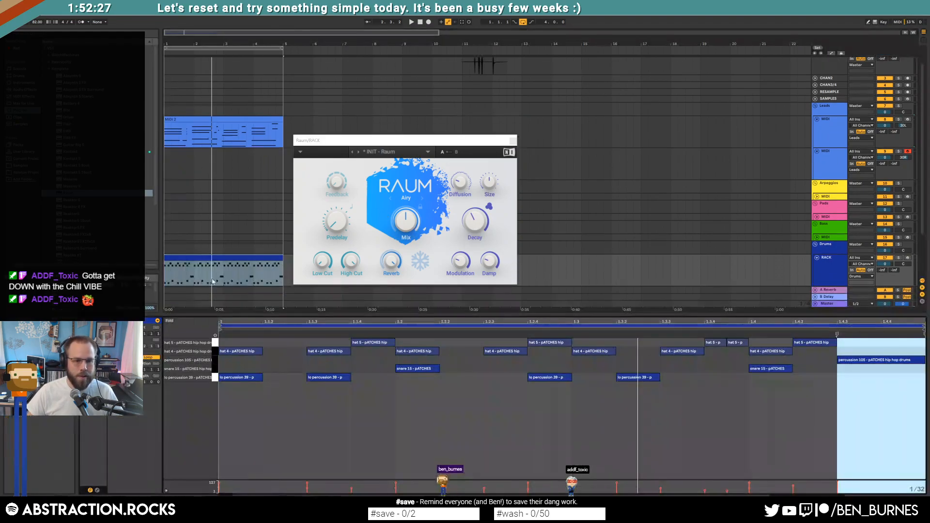
left_click(850, 361)
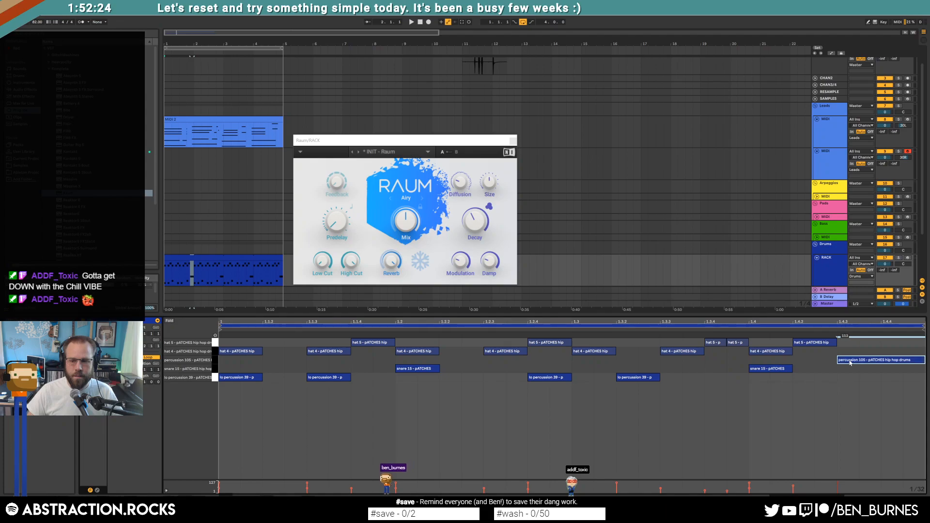
key("space")
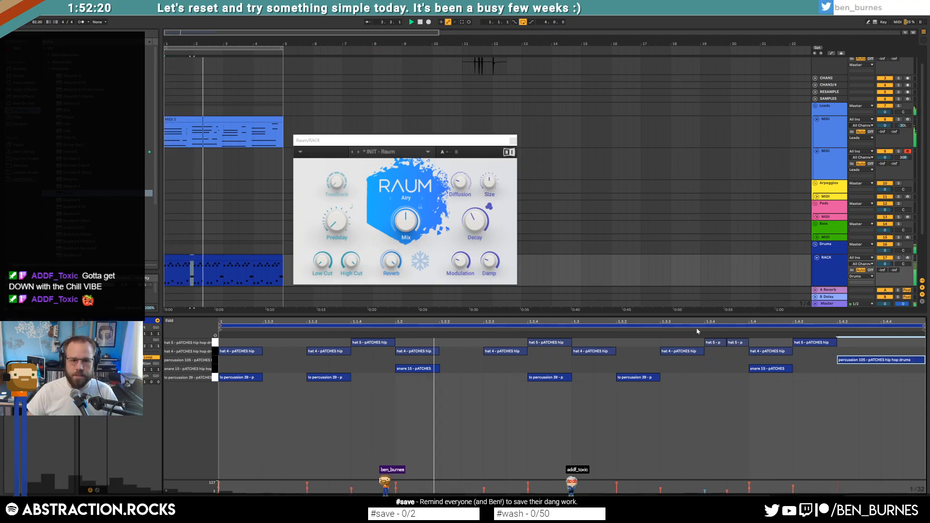
key("shift+Tab")
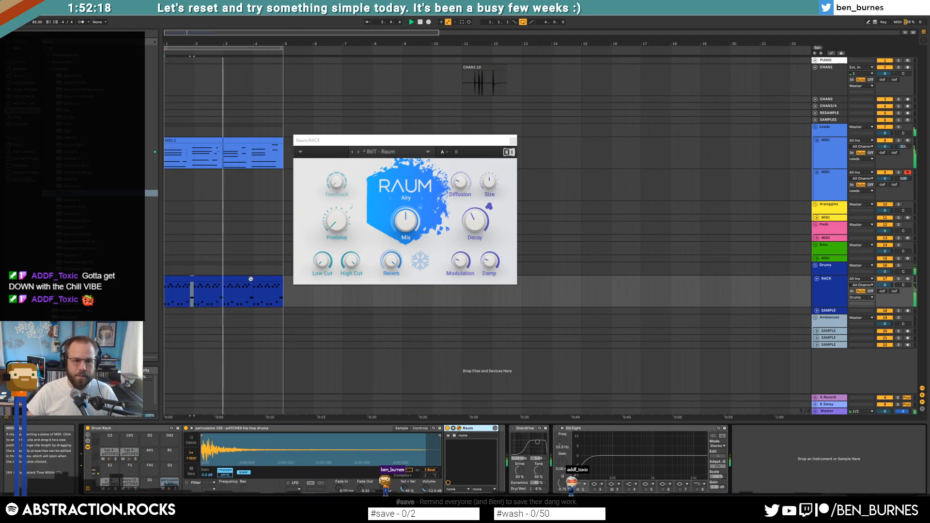
key("shift+Tab")
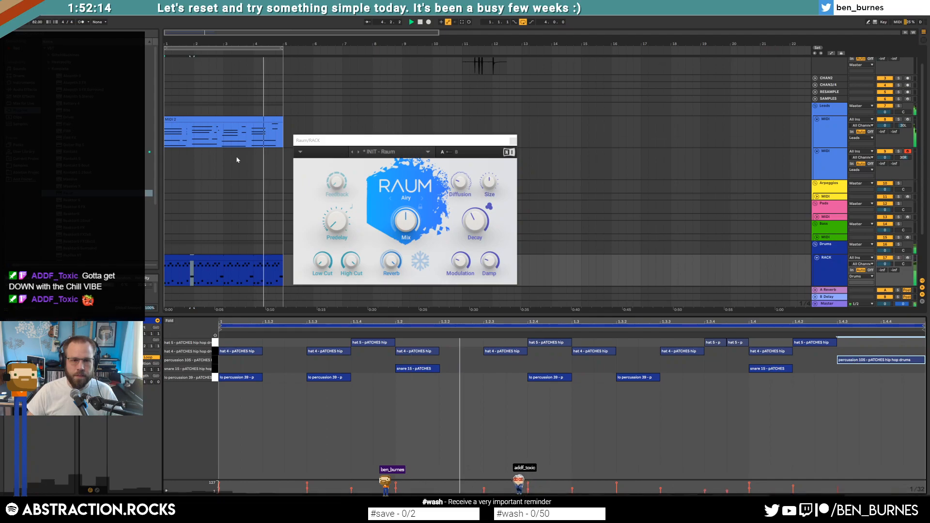
key("shift+Tab")
Open the electric piano chord clip and add a pair of sixteenth notes just before beat 4.4.
left_click(249, 140)
double_click(248, 140)
mouse_move(875, 375)
left_mouse_down()
mouse_move(883, 334)
mouse_move(869, 358)
left_mouse_up()
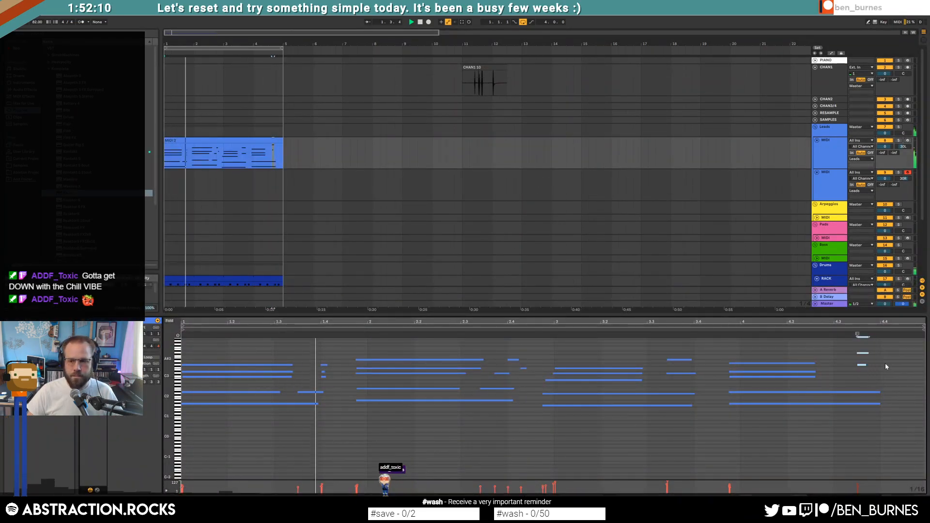
left_click_drag(168, 361, 192, 377)
double_click(884, 366)
left_click_drag(884, 367, 914, 367)
double_click(884, 398)
mouse_move(883, 398)
left_mouse_down()
mouse_move(913, 398)
mouse_move(900, 392)
mouse_move(899, 400)
left_mouse_up()
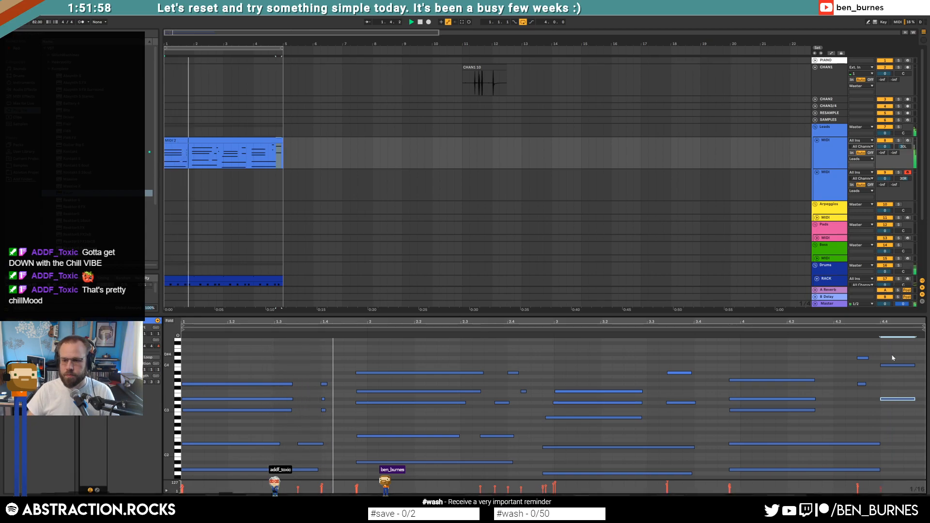
key("Left")
key("shift+Left")
key("shift+Left")
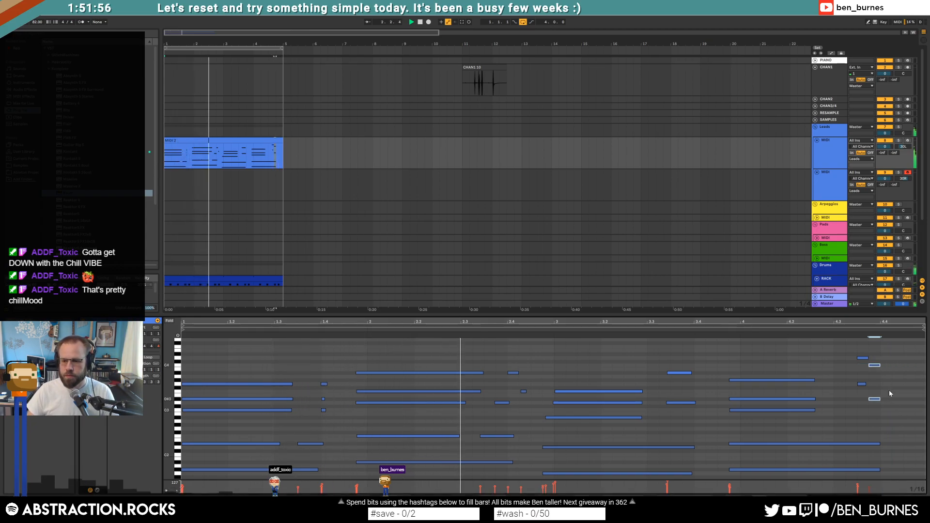
Add a three-note chord on beat 4.4 at the end of the electric piano clip.
double_click(884, 380)
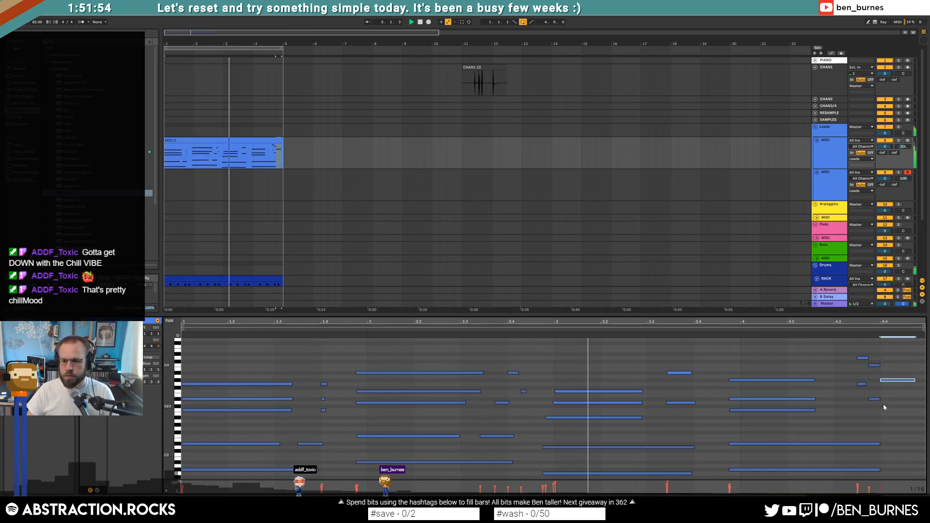
double_click(883, 403)
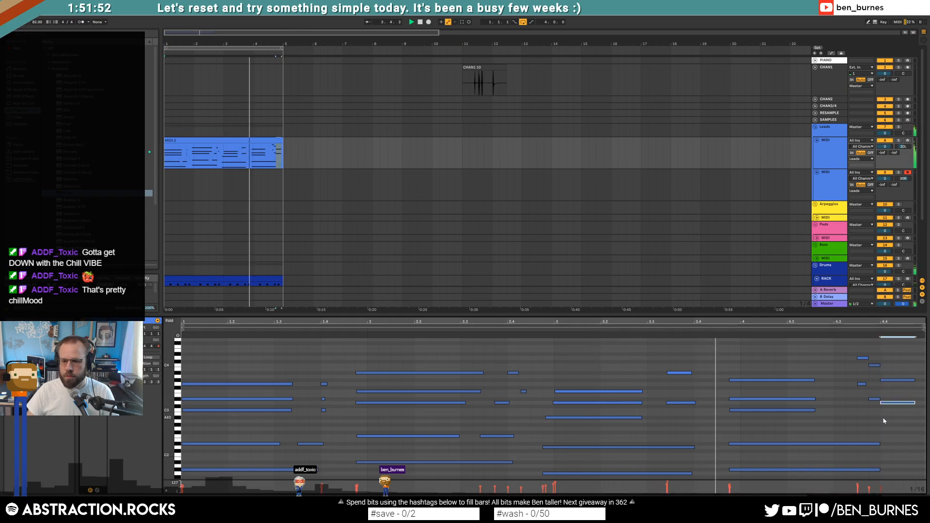
double_click(883, 417)
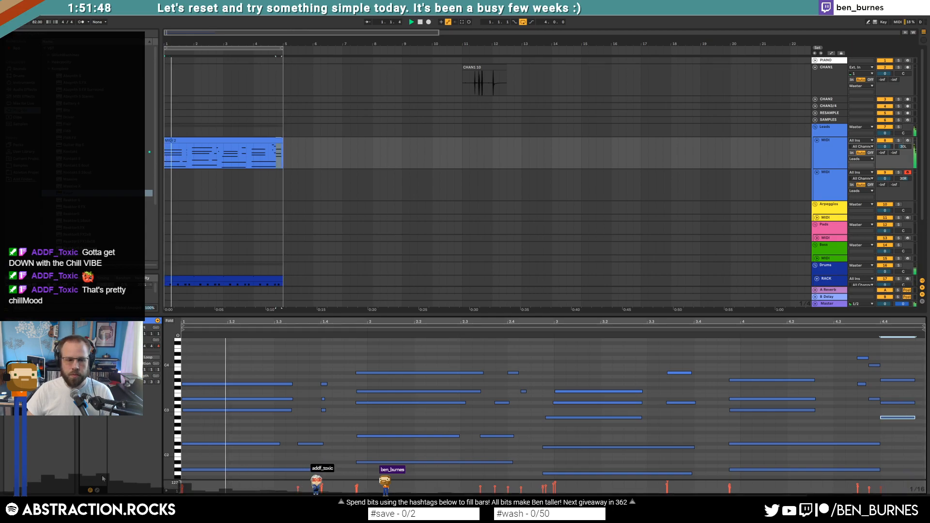
Show the chord clip's envelopes and choose the MIDI controller 64 - Hold Pedal envelope.
left_click(97, 490)
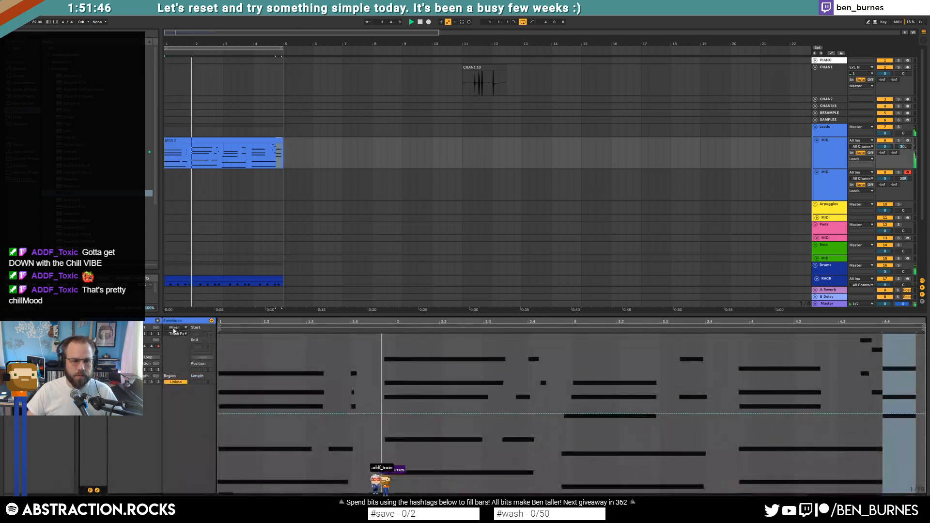
left_click(174, 328)
left_click(176, 338)
left_click(175, 334)
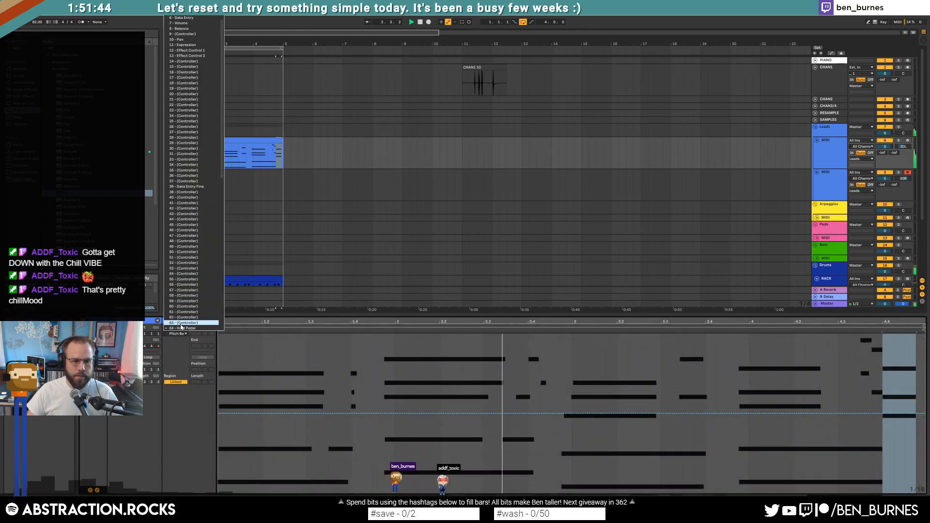
left_click(181, 328)
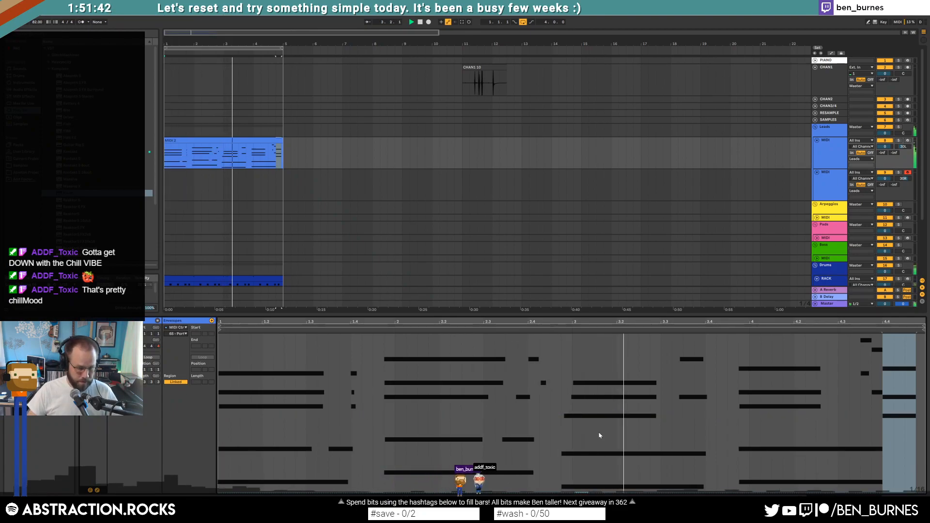
left_click(178, 333)
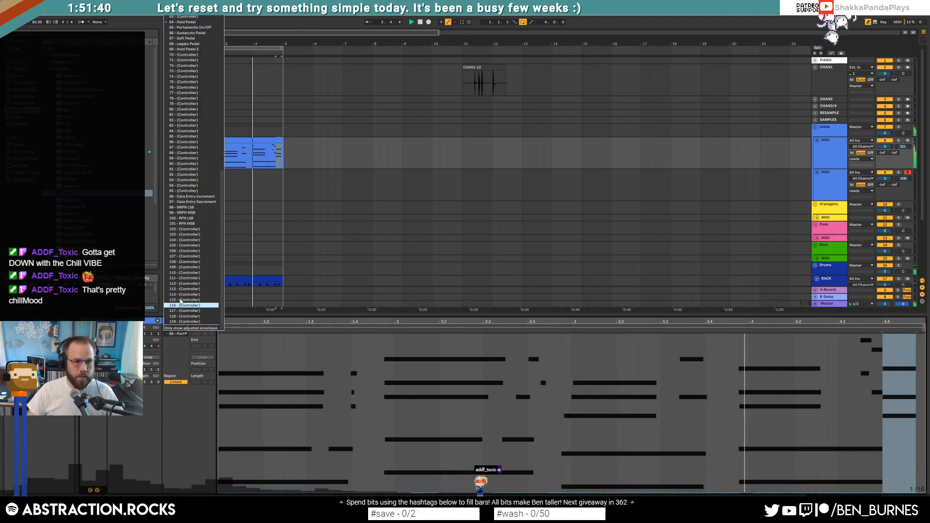
left_click(184, 22)
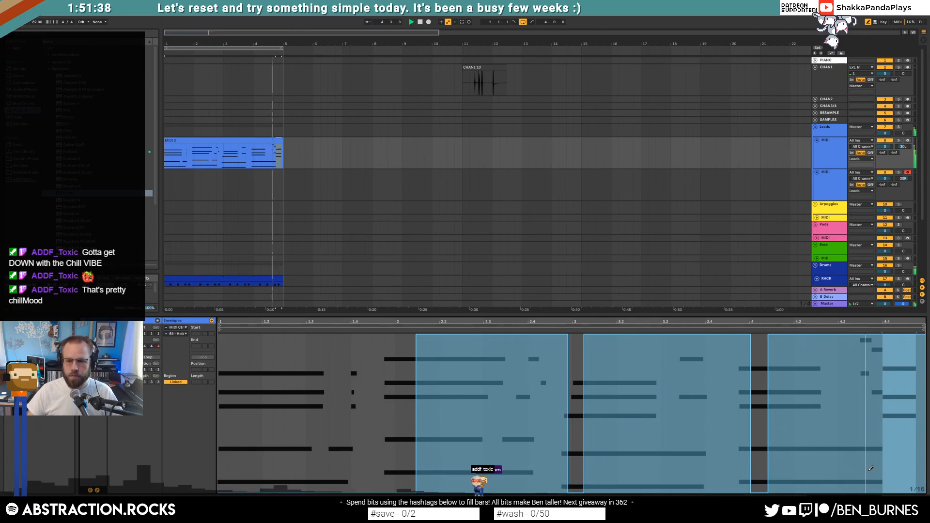
Redraw the Hold Pedal envelope so the pedal lifts briefly before the closing short notes and then holds to the clip's end.
left_click_drag(867, 490, 922, 491)
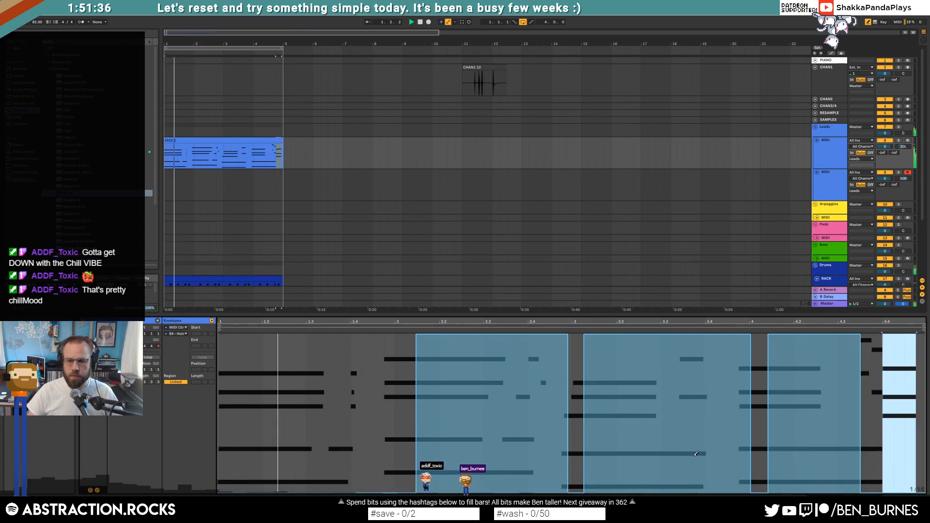
left_click_drag(876, 351, 920, 351)
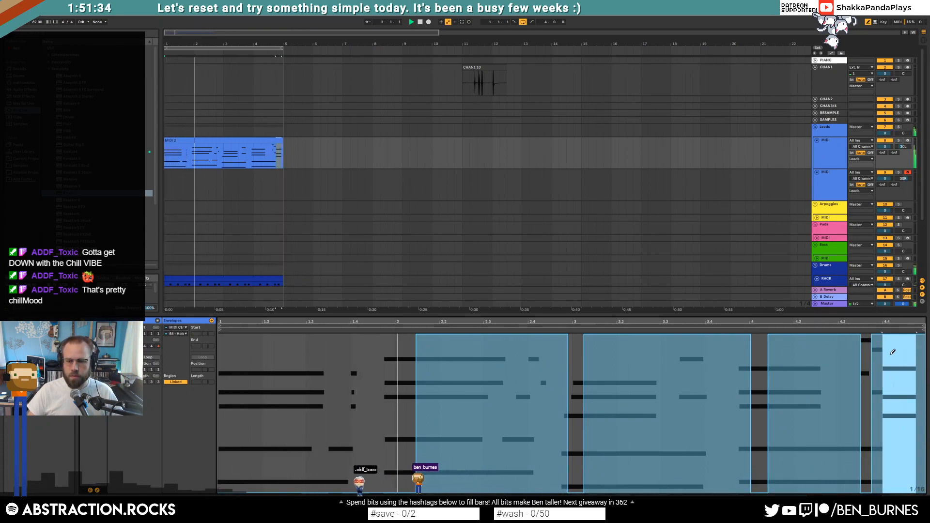
left_click(855, 490)
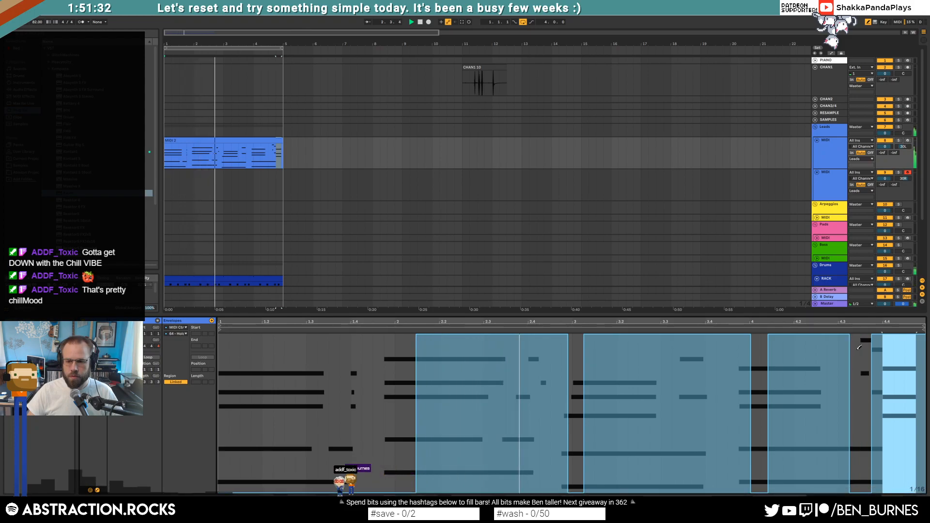
left_click(866, 347)
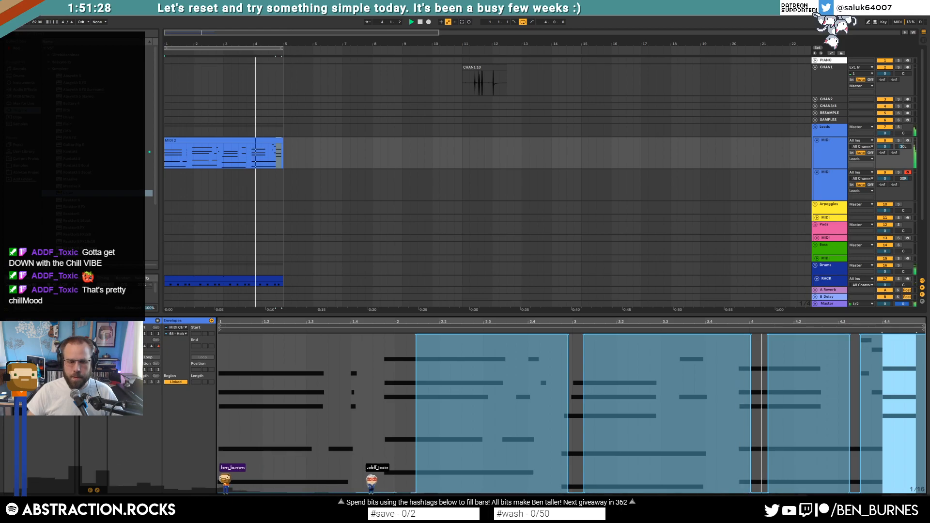
Return to the chord clip's notes, trim the last chord's two lowest notes to end before the closing short notes, and stop playback.
left_click(97, 491)
key("b")
mouse_move(857, 478)
left_mouse_down()
mouse_move(867, 438)
mouse_move(836, 448)
mouse_move(847, 445)
left_mouse_up()
left_click(862, 439)
key("shift+Tab")
key("space")
left_click(240, 140)
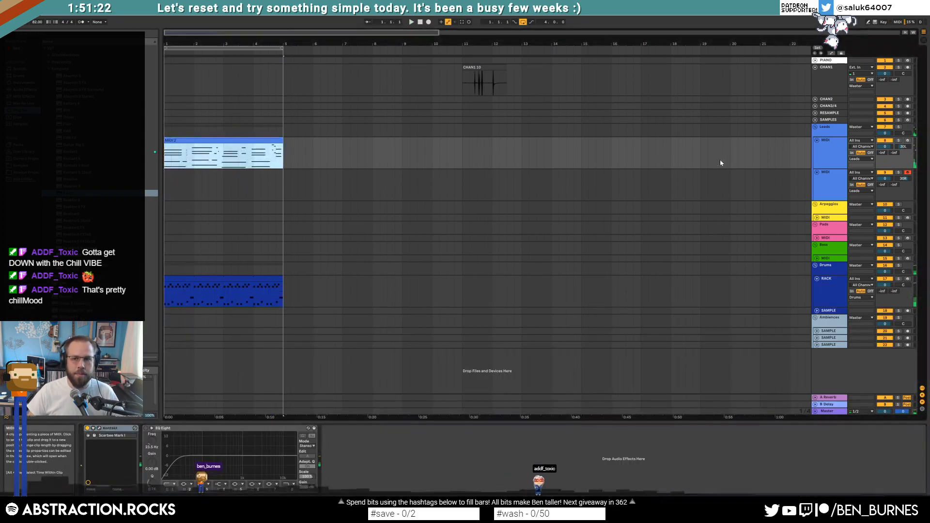
Select the second piano track and play the loop from the start to try it against the chords and drums.
left_click(816, 179)
double_click(421, 21)
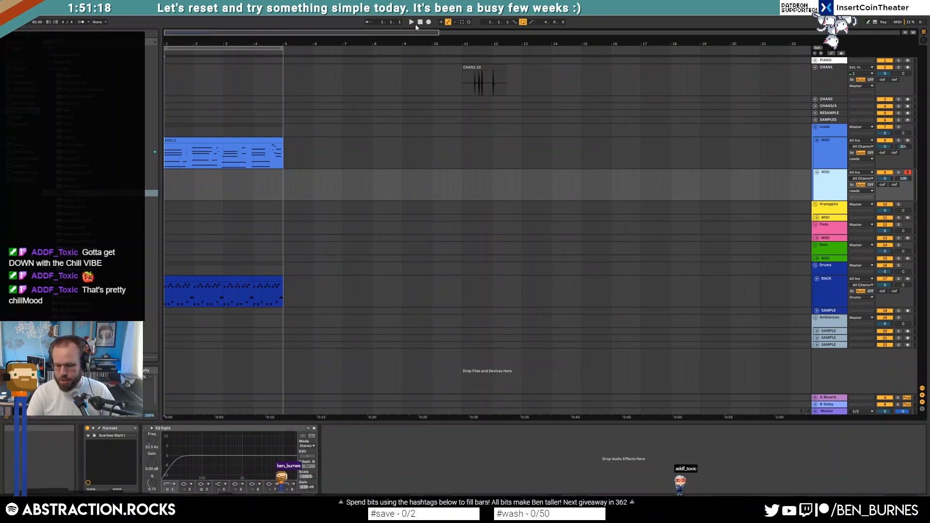
left_click(415, 24)
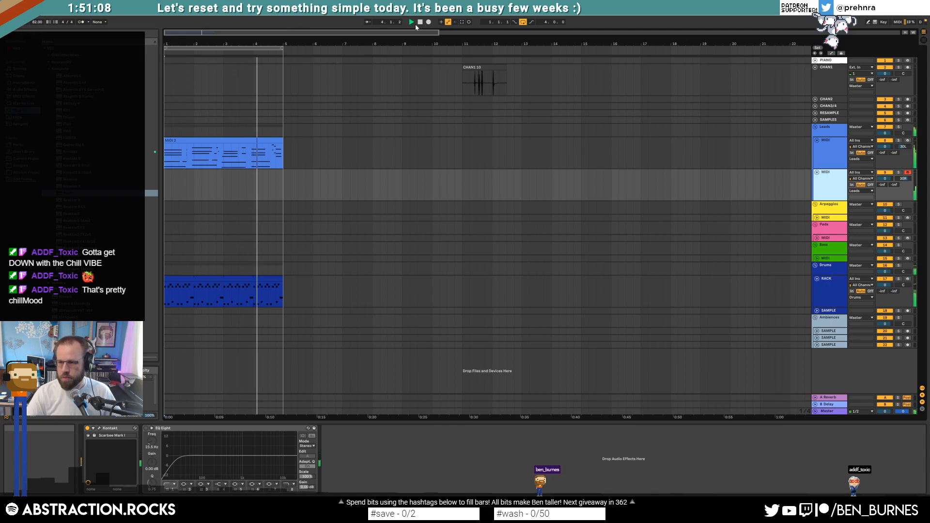
key("space")
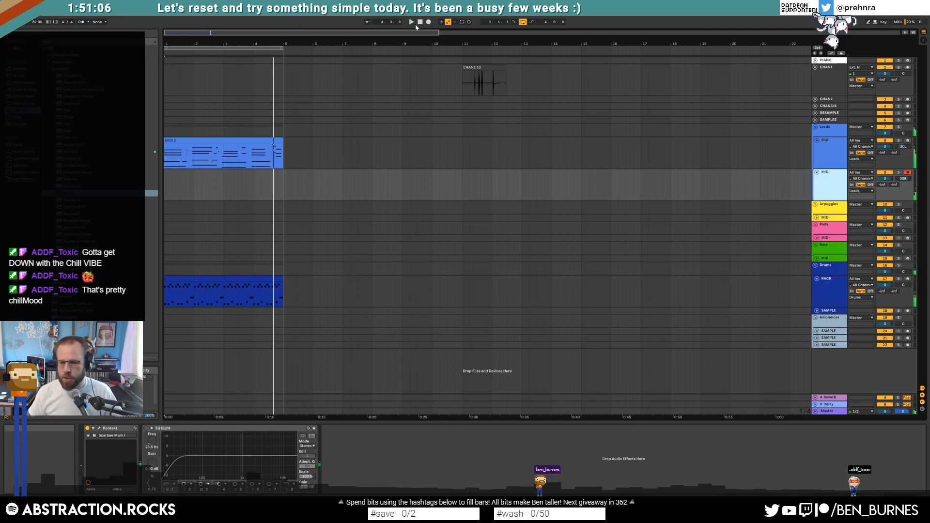
Set the reverb sends to -18.0 dB on the first piano track and -12.0 dB on the second.
left_click_drag(884, 153, 883, 145)
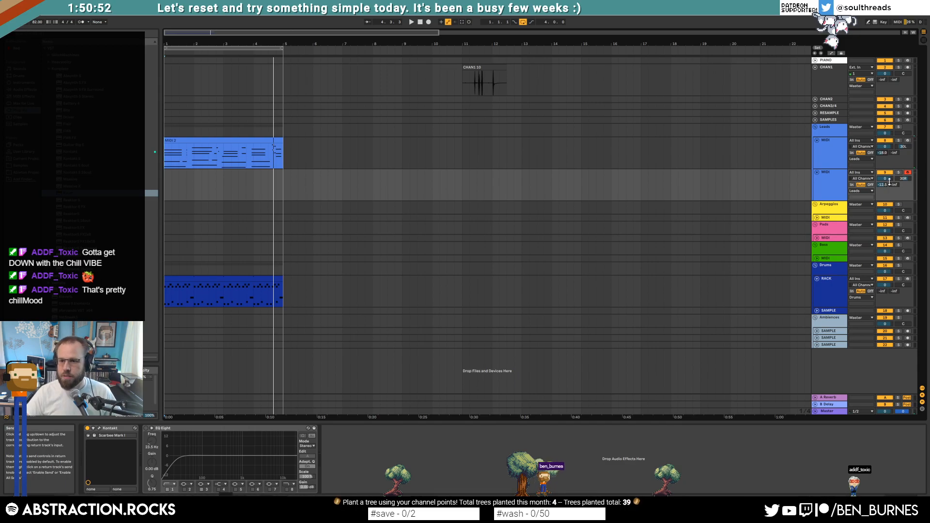
type("-")
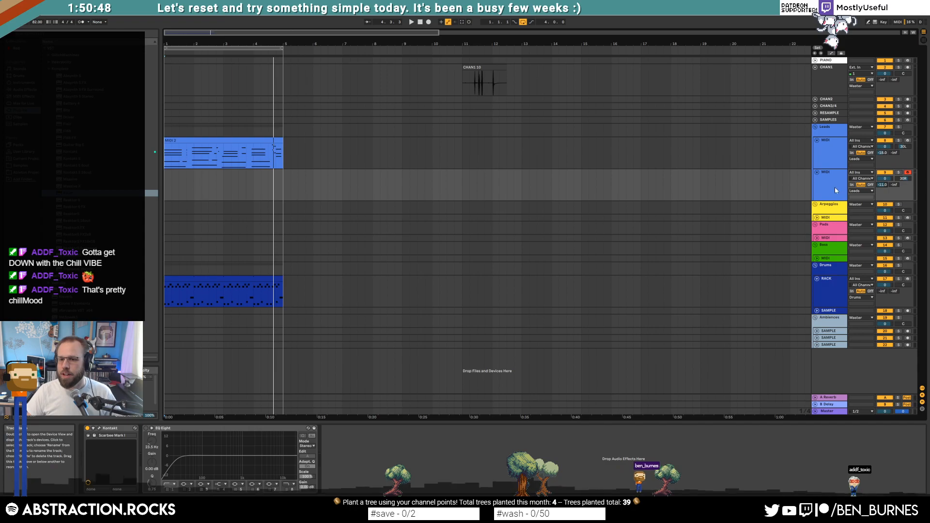
Select the percussion 105 note in the drum clip again, return to the rack's devices and close the Raum window.
left_click(631, 285)
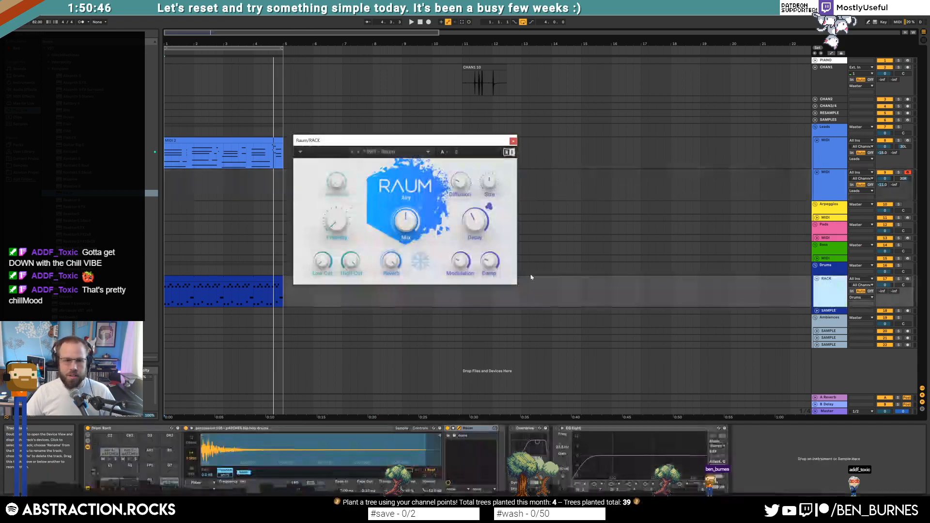
double_click(250, 285)
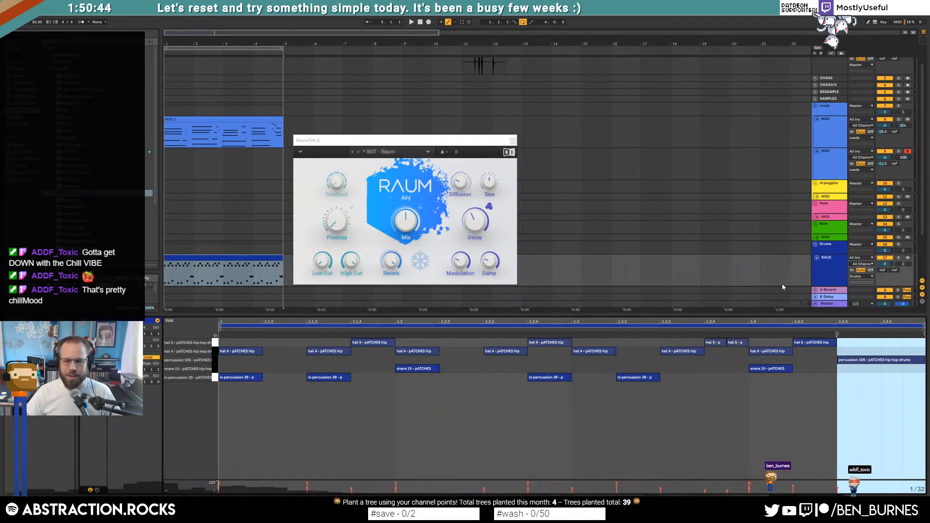
left_click(855, 359)
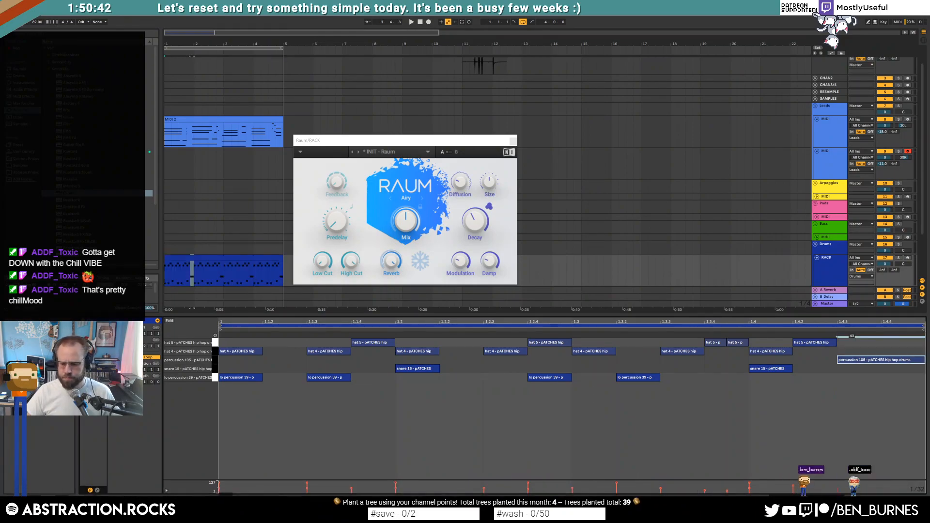
key("shift+Tab")
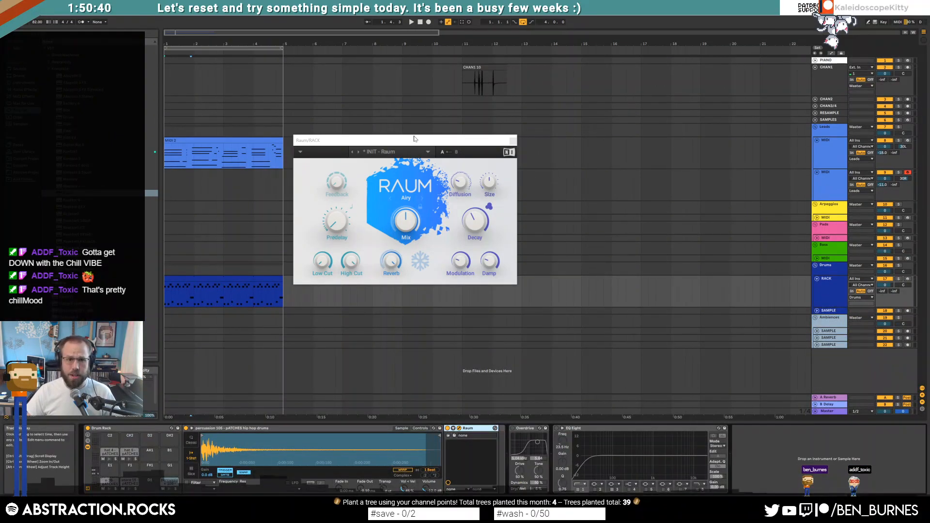
left_click(513, 142)
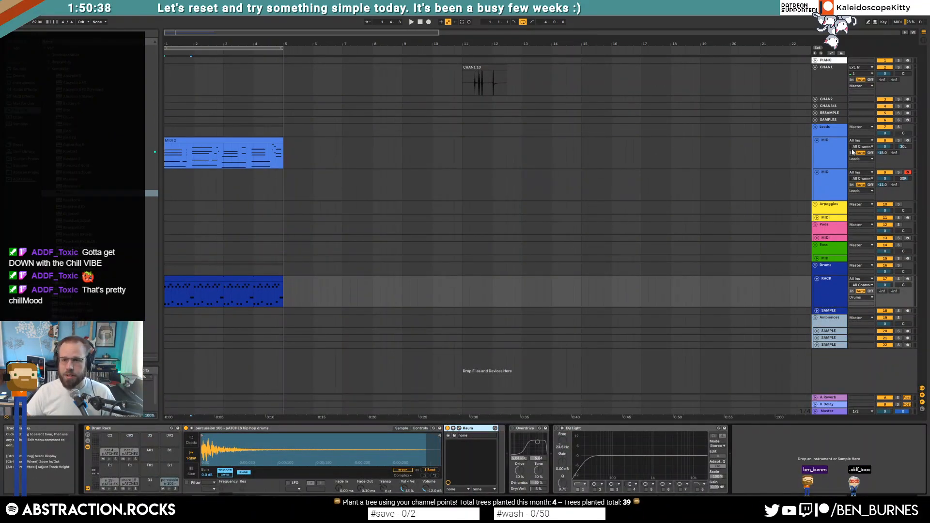
Open the electric piano chord clip and turn on its looping.
left_click(473, 69)
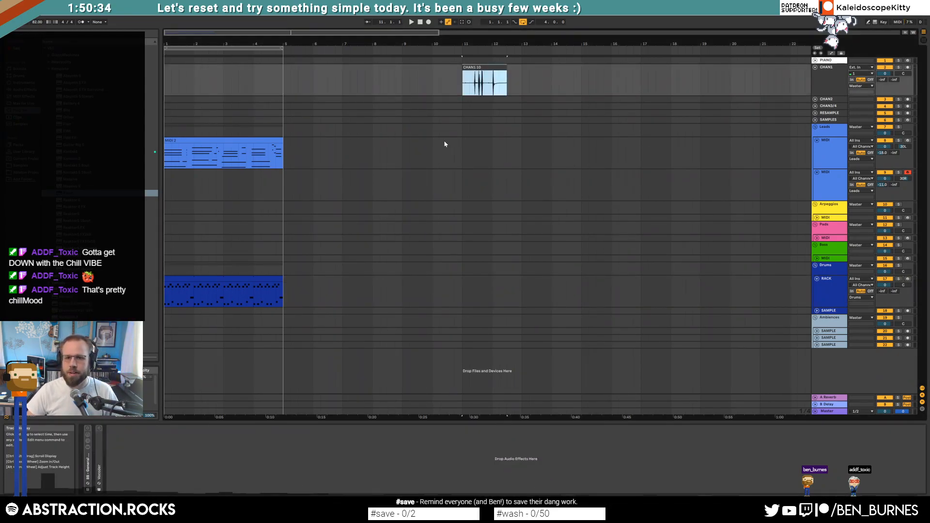
left_click(247, 136)
left_click(247, 140)
left_click(828, 181)
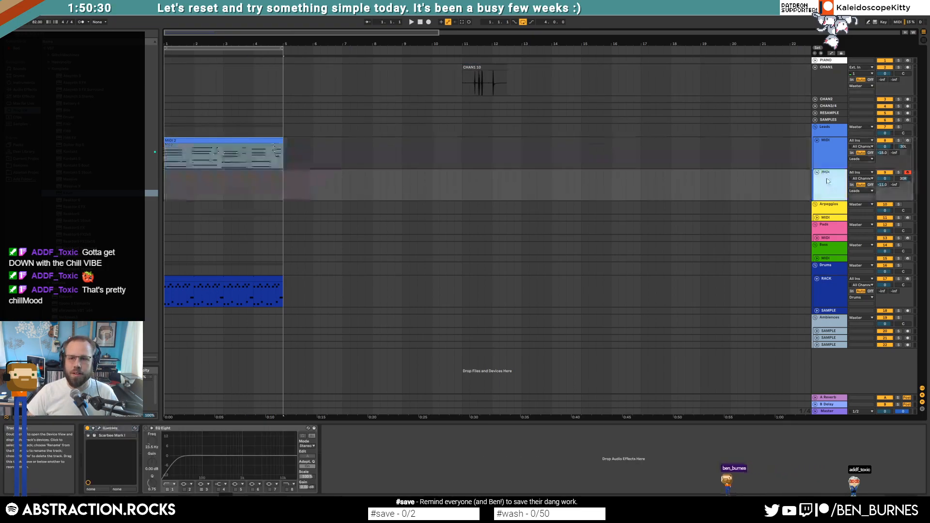
double_click(216, 141)
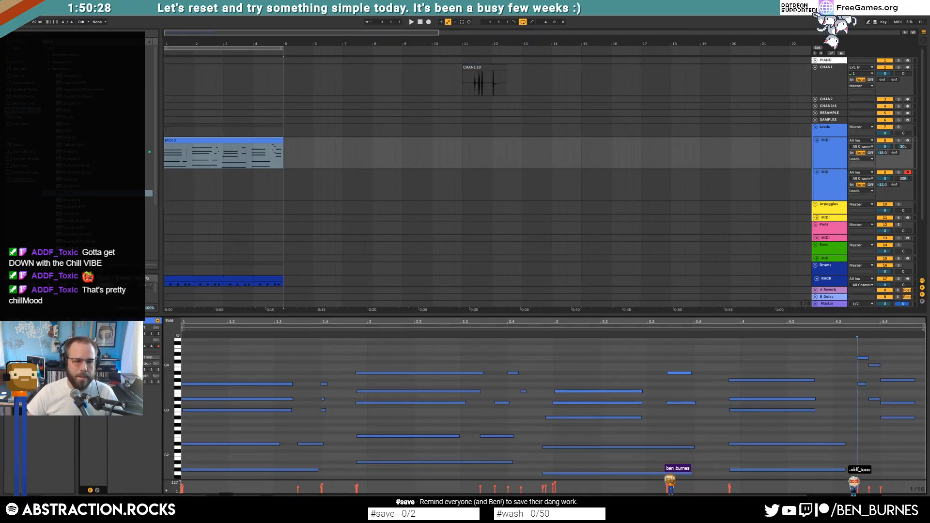
left_click(146, 358)
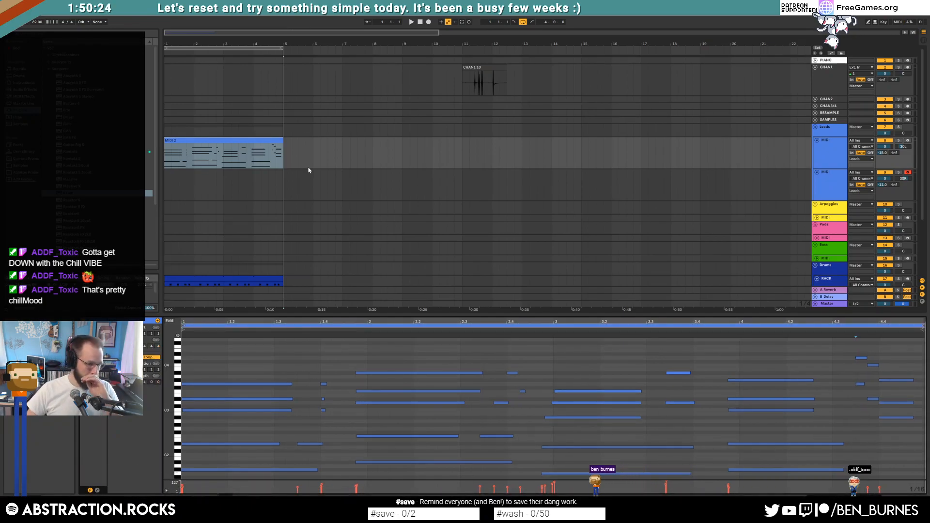
Extend the looped electric piano chord clip and the drum clip to bar 13.
left_click_drag(282, 147, 521, 166)
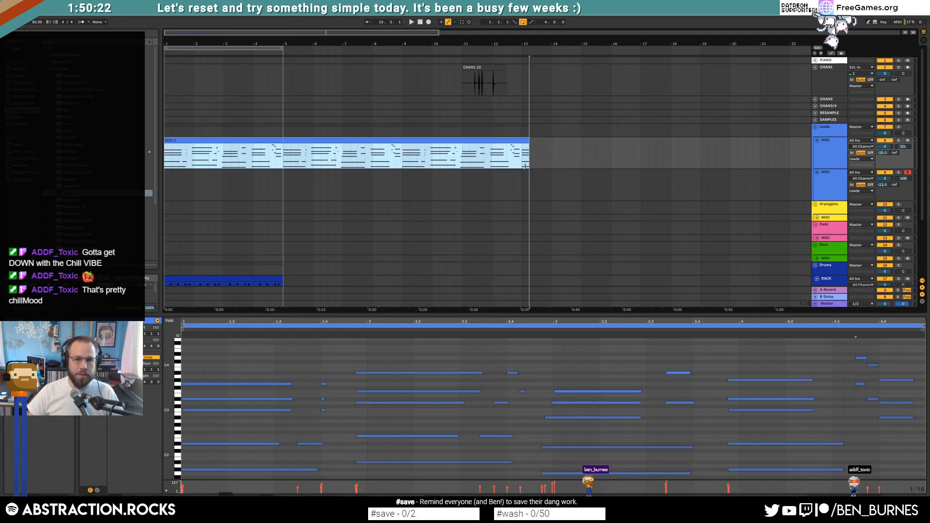
scroll(271, 254, "down", 3)
left_click_drag(277, 226, 520, 242)
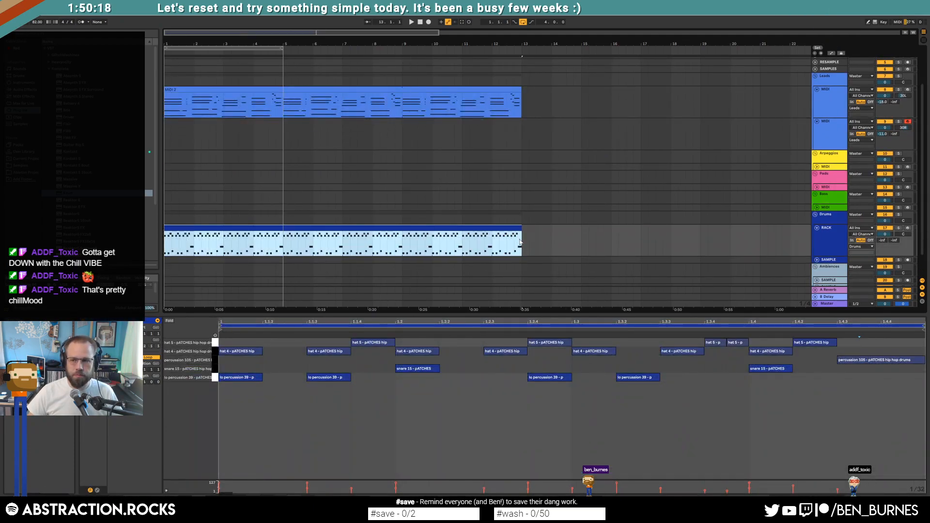
Move the CHAN1 audio clip past bar 16 and extend the arrangement loop to 12 bars.
key("shift+Tab")
left_click_drag(469, 68, 634, 80)
left_click_drag(282, 45, 517, 84)
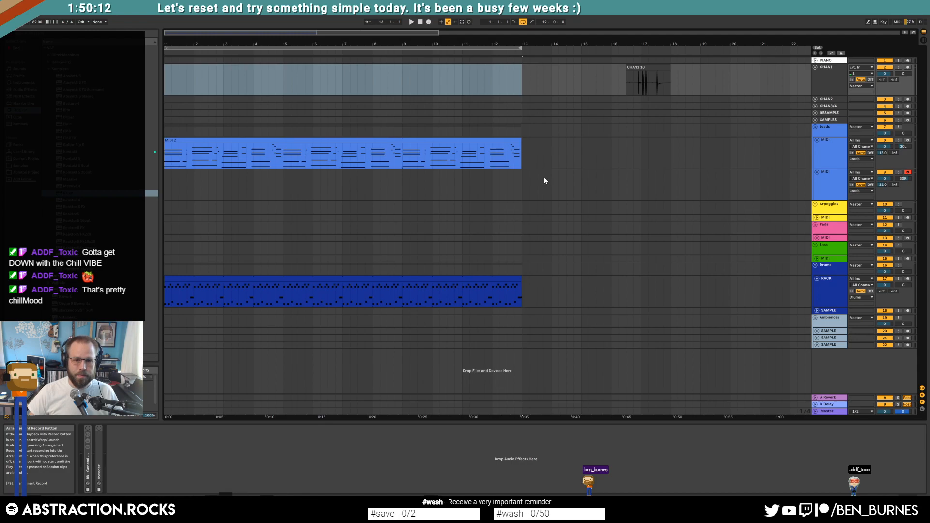
Record a four-bar melody on the second piano track from the start of the arrangement.
left_click(519, 142)
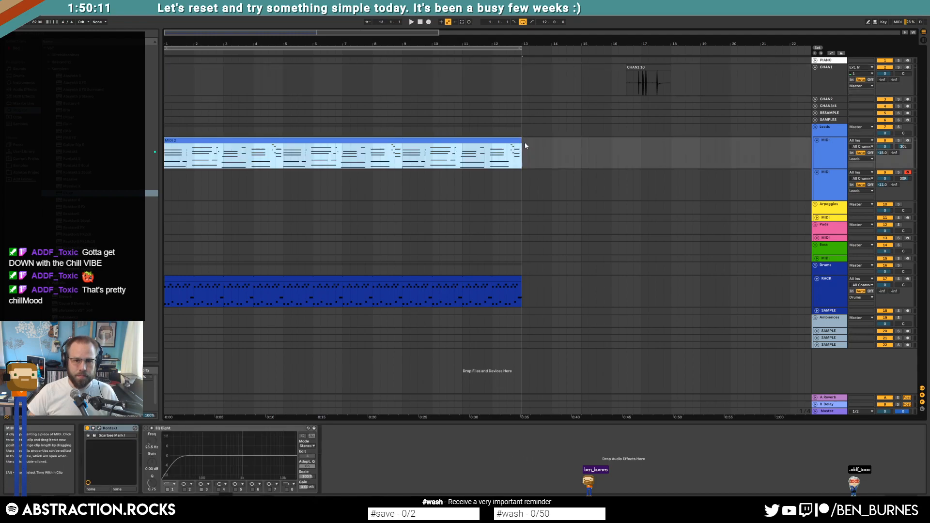
left_click(419, 22)
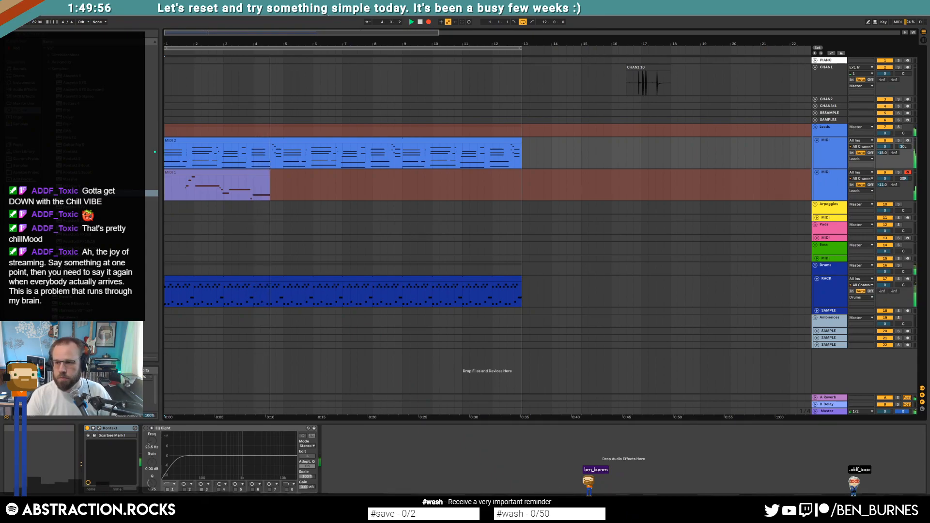
key("space")
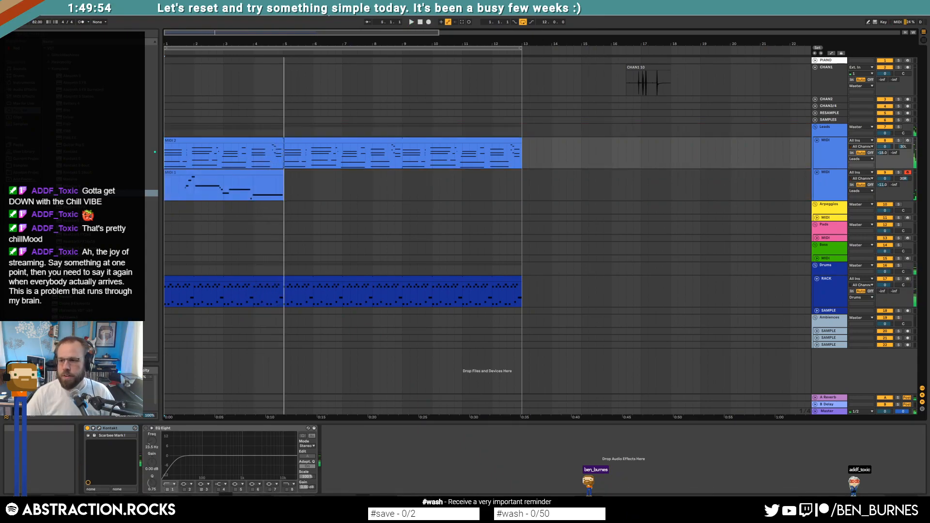
Lower the last two notes of the recorded melody by two semitones and shift them slightly later.
double_click(278, 172)
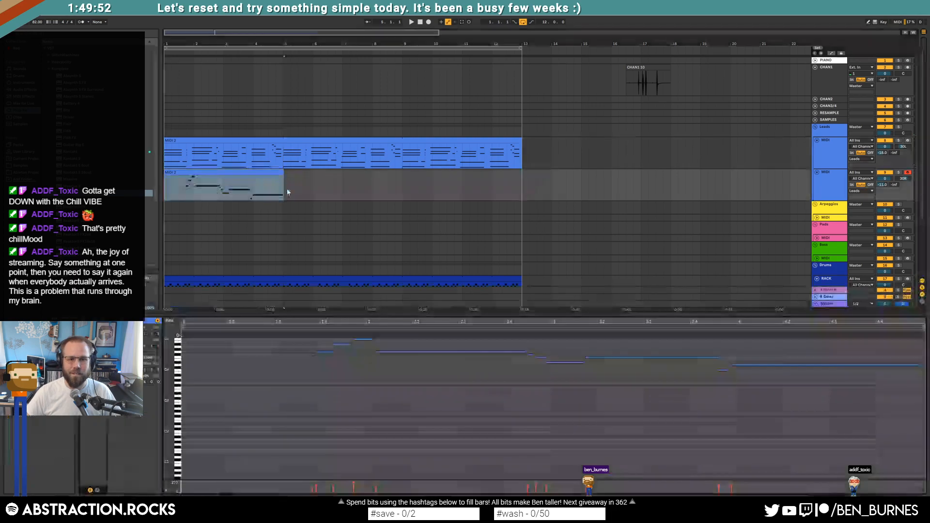
left_click_drag(725, 362, 771, 392)
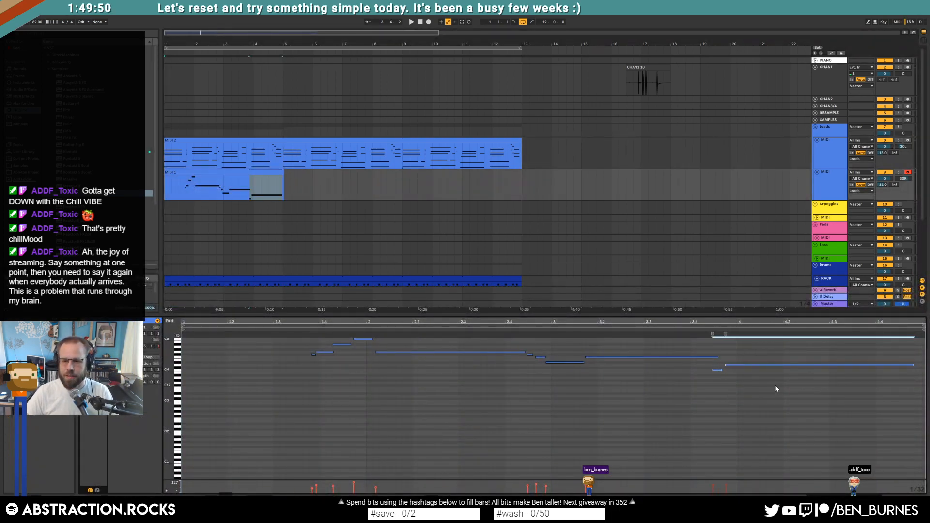
key("Down")
key("Down")
left_click_drag(743, 359, 747, 376)
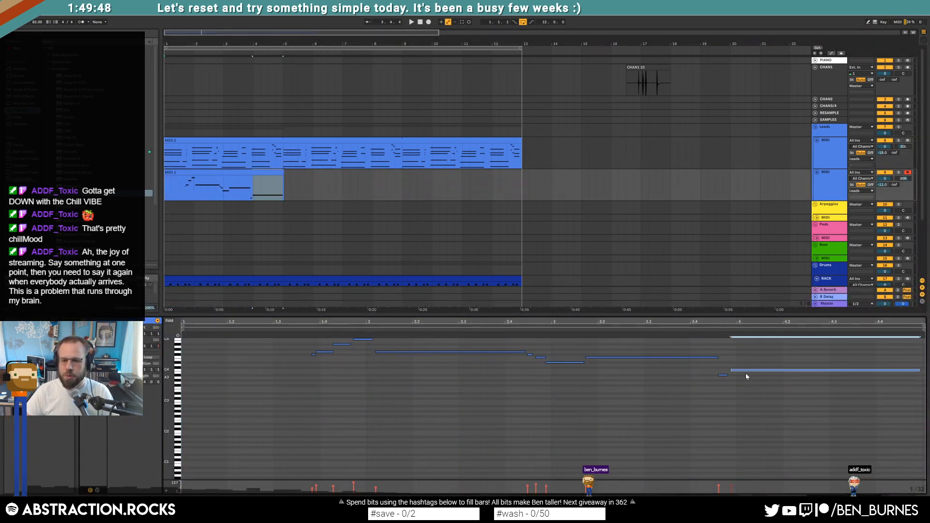
left_click(743, 383)
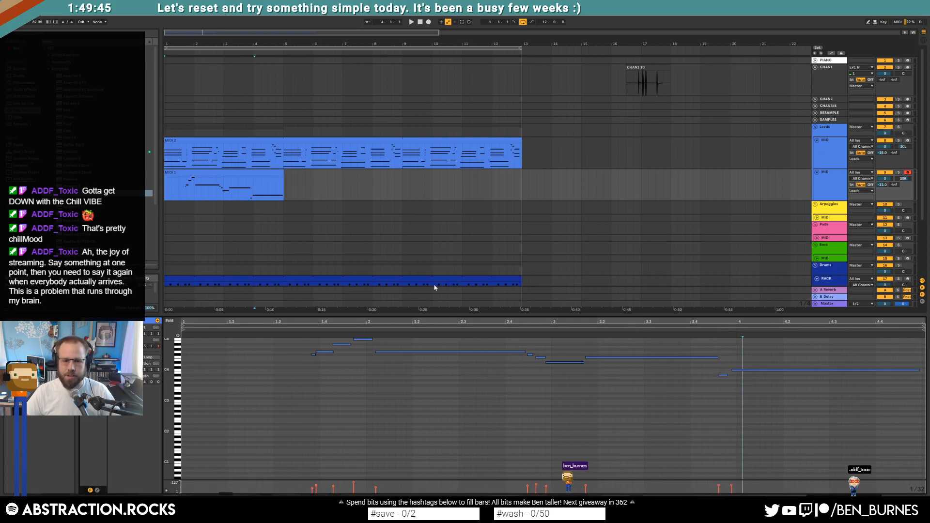
Continue recording the melody on the second piano track from bar 5 to bar 13.
left_click(355, 399)
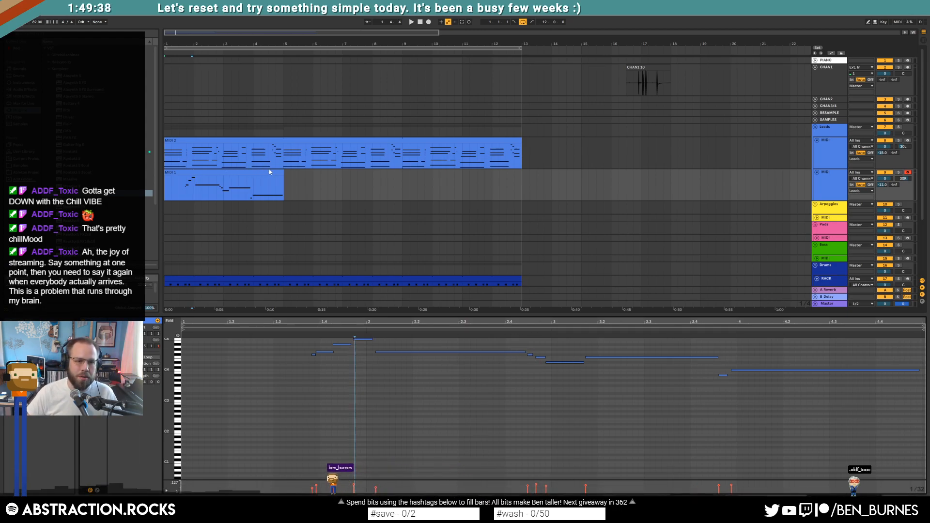
left_click(298, 198)
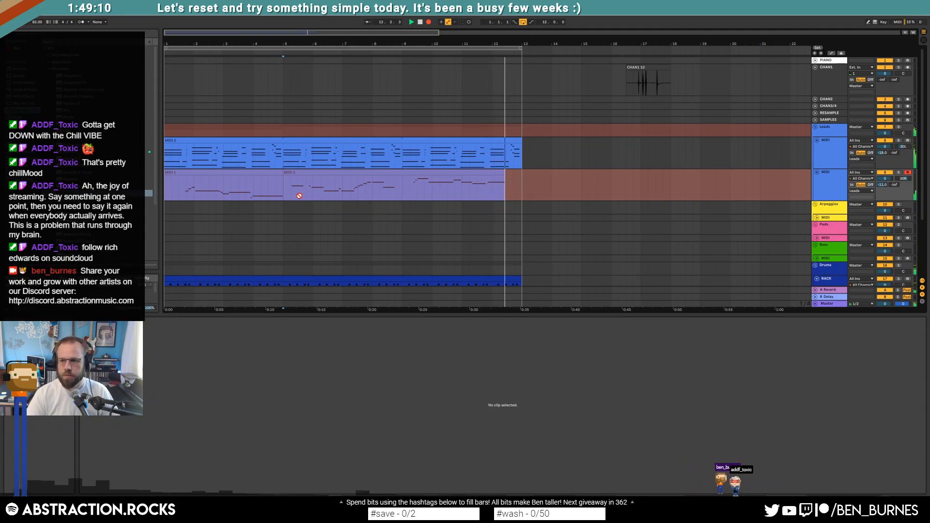
key("space")
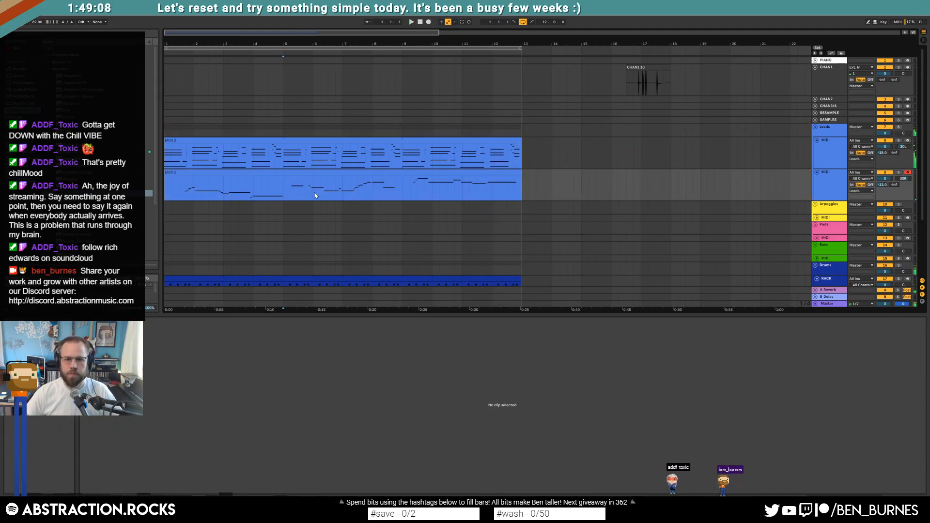
Open the full melody clip and delete the held note just after bar 5.
left_click(472, 175)
left_click(617, 414)
left_click(462, 393)
key("Delete")
left_click(437, 404)
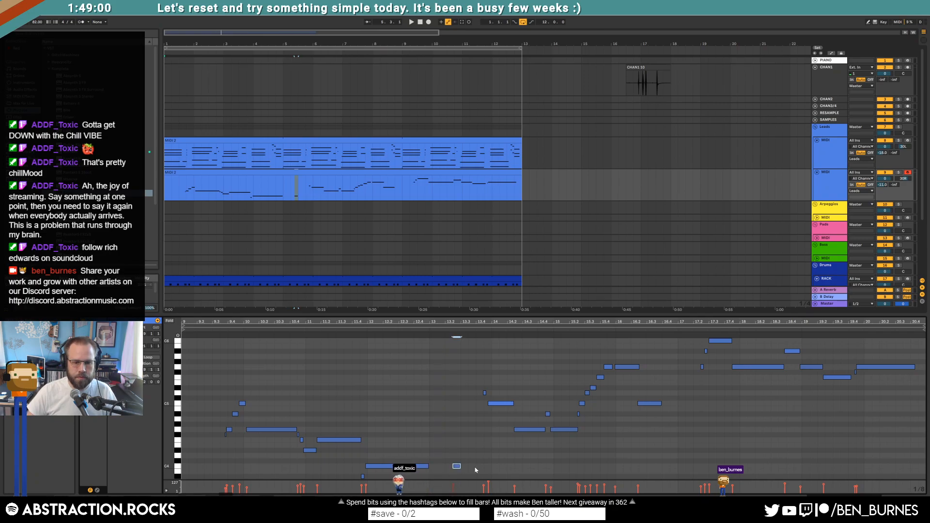
Adjust the short C4 notes leading into the phrase after bar 5 and play the arrangement from the start.
scroll(481, 467, "up", 3)
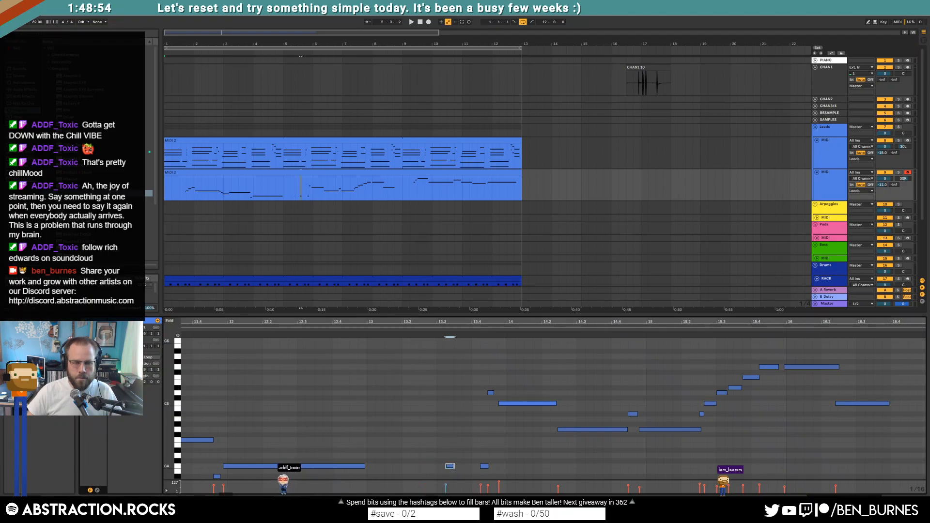
key("space")
left_click_drag(450, 467, 484, 471)
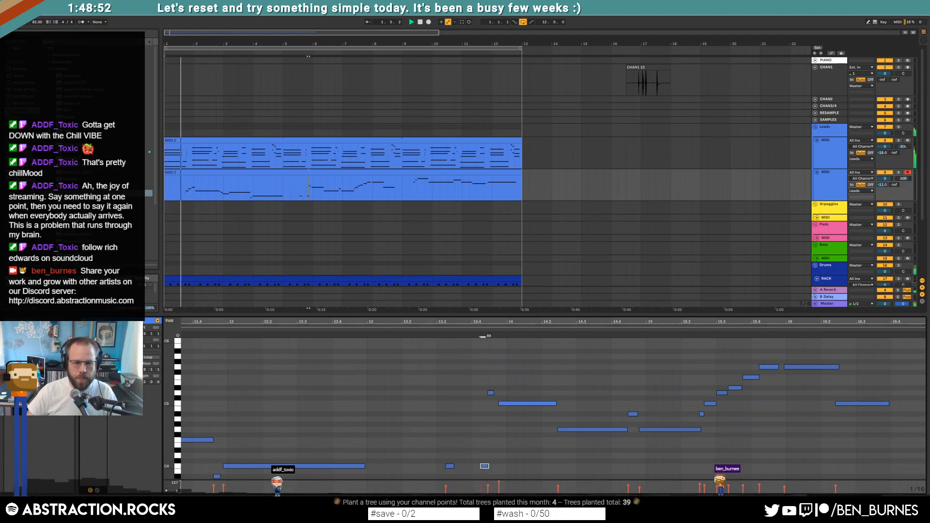
left_click(484, 441)
key("shift+Tab")
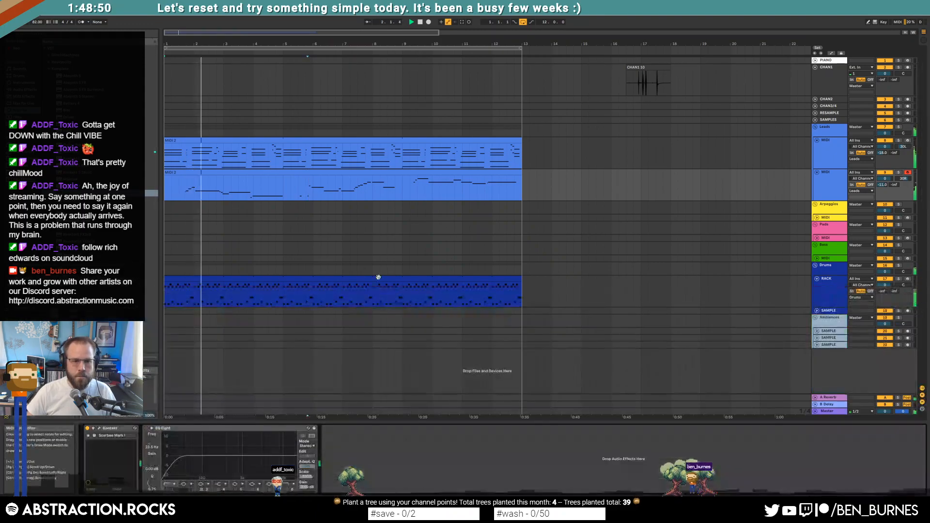
key("space")
Lengthen the drum pattern to two bars with the percussion 105 hit only at the end of the second bar.
left_click(321, 275)
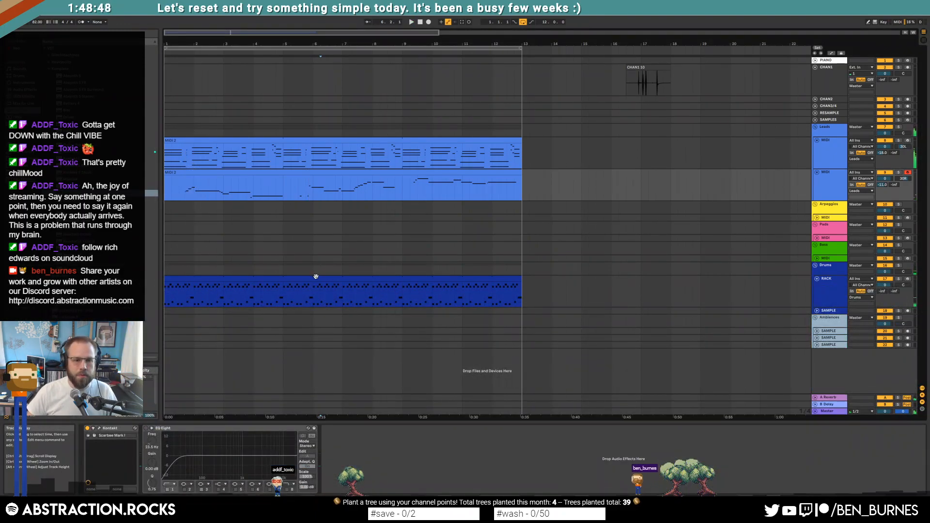
left_click(227, 279)
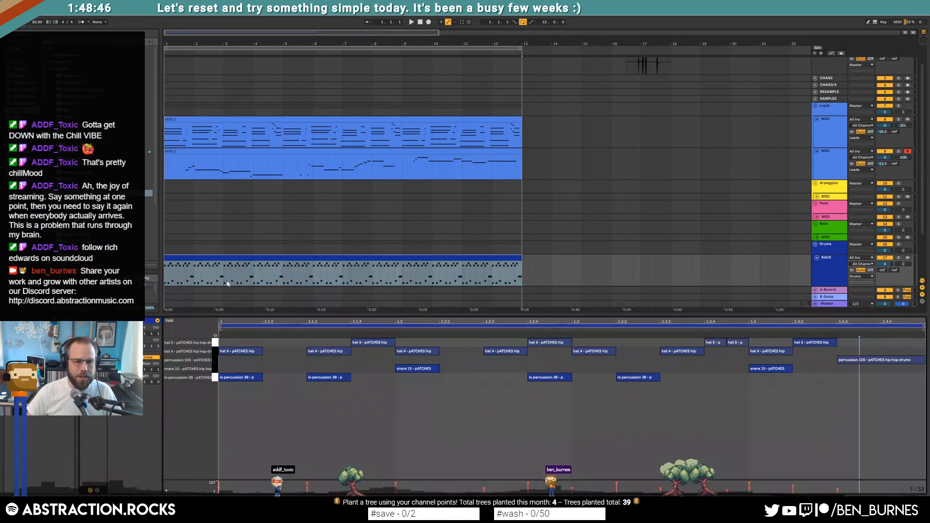
double_click(226, 280)
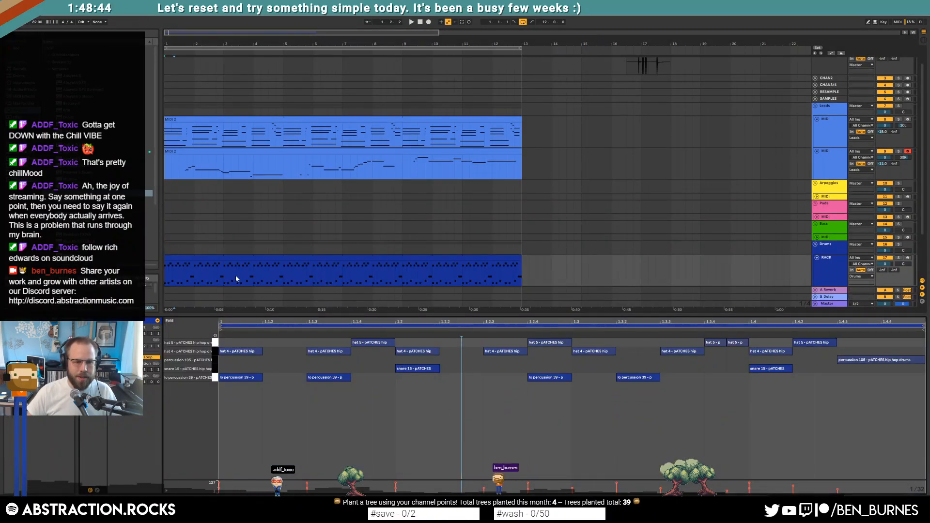
left_click_drag(224, 274, 135, 270)
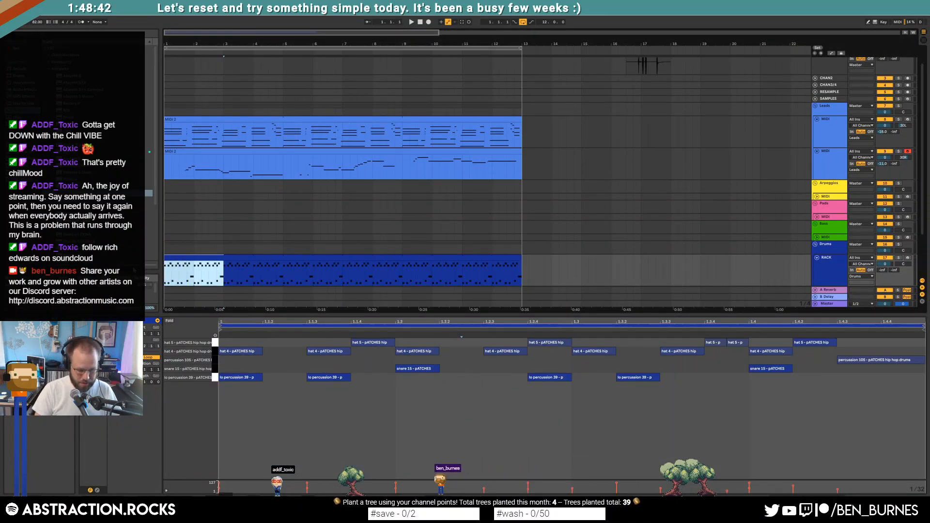
left_click(534, 340)
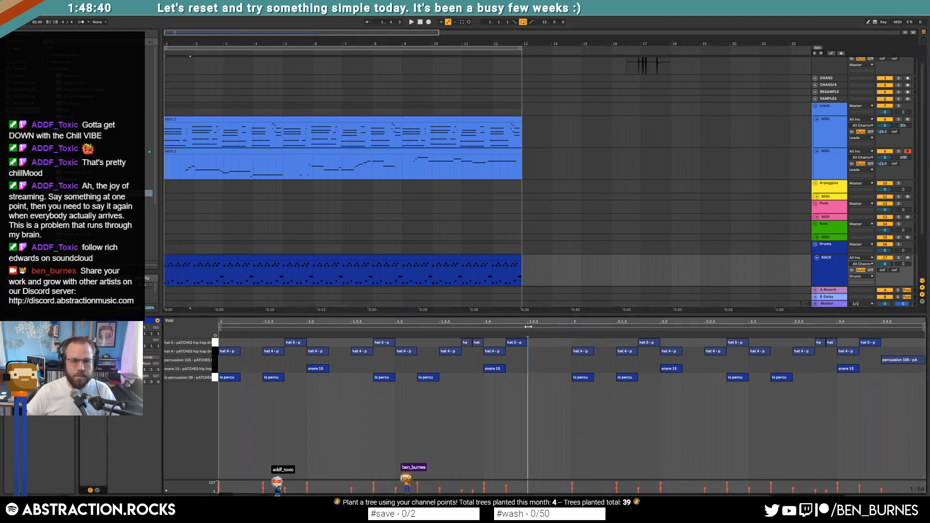
Audition hip hop percussion samples and load percussion 147 onto the Drum Rack's C2 pad.
key("shift+Tab")
left_click(21, 166)
left_click_drag(156, 182, 165, 78)
left_click(111, 170)
left_click(111, 240)
left_click_drag(155, 96, 155, 237)
left_click(111, 270)
left_click(105, 292)
left_click_drag(105, 291, 108, 445)
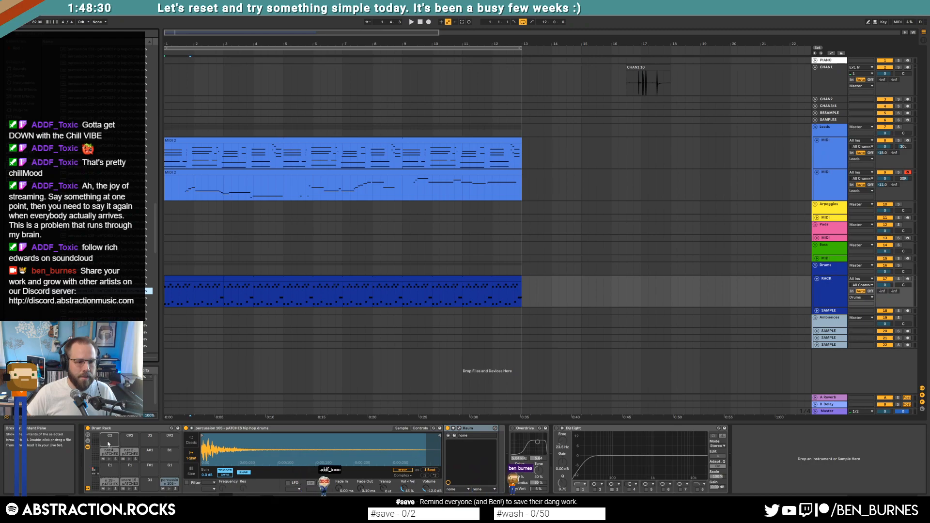
Add four short percussion 147 hits in the first half of the drum clip's second bar.
double_click(212, 279)
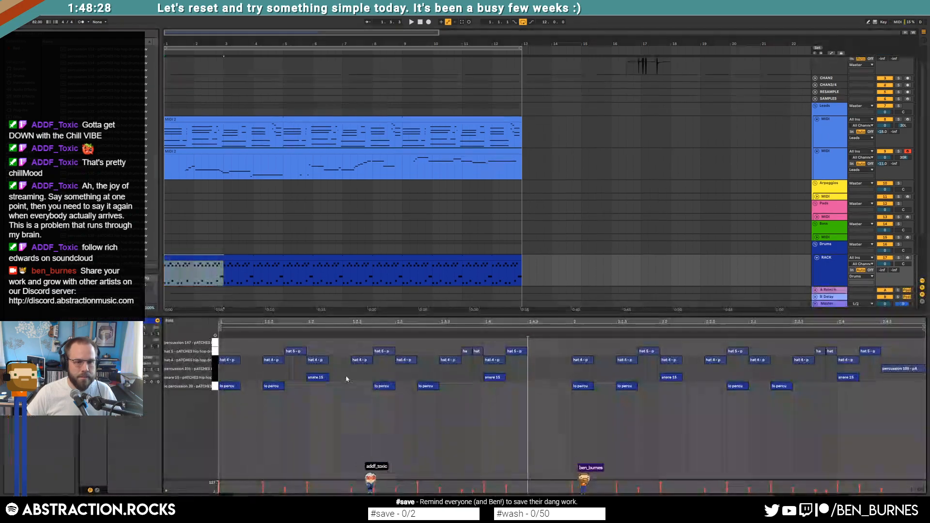
double_click(587, 343)
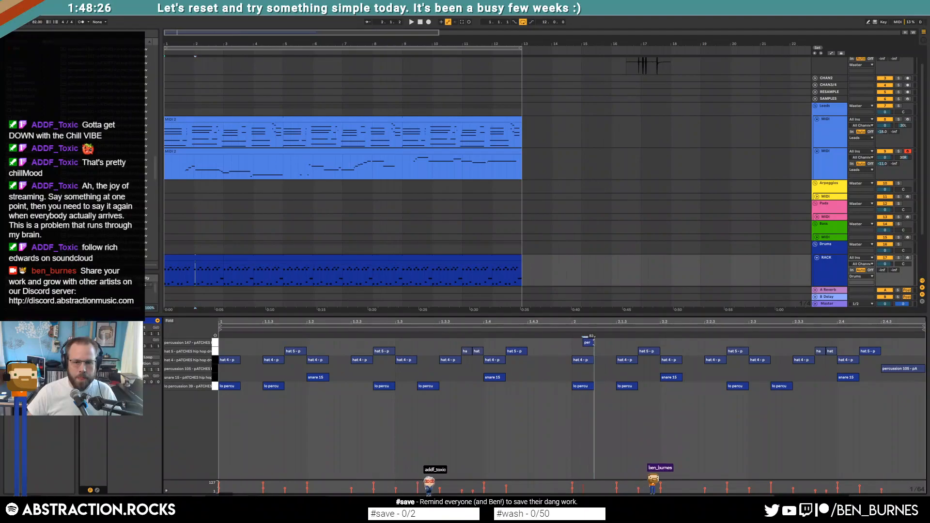
left_click_drag(572, 341, 617, 344)
double_click(637, 343)
key("ctrl+d")
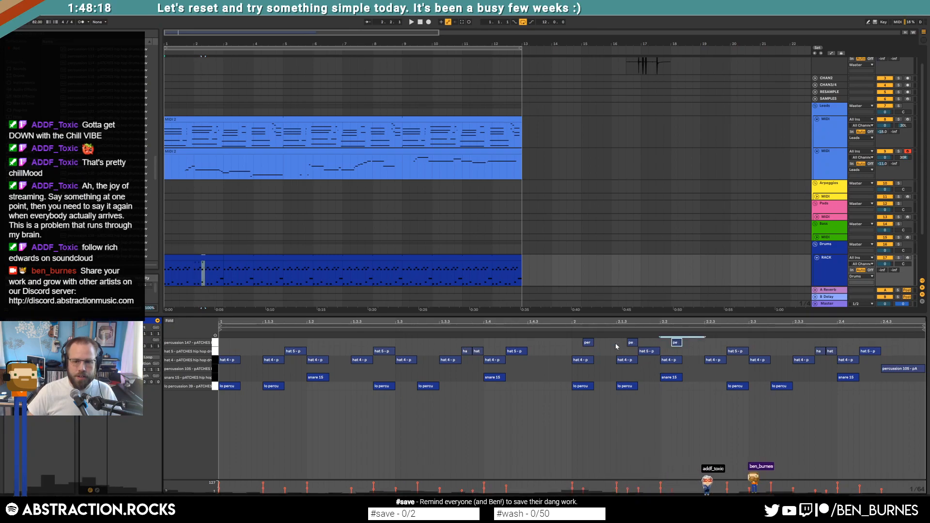
left_click(676, 344)
key("ctrl+d")
Move the four percussion 147 hits to beat 3 of the second bar and play the loop to check them.
left_click_drag(573, 341, 706, 343)
key("ctrl+x")
left_click(749, 342)
key("ctrl+v")
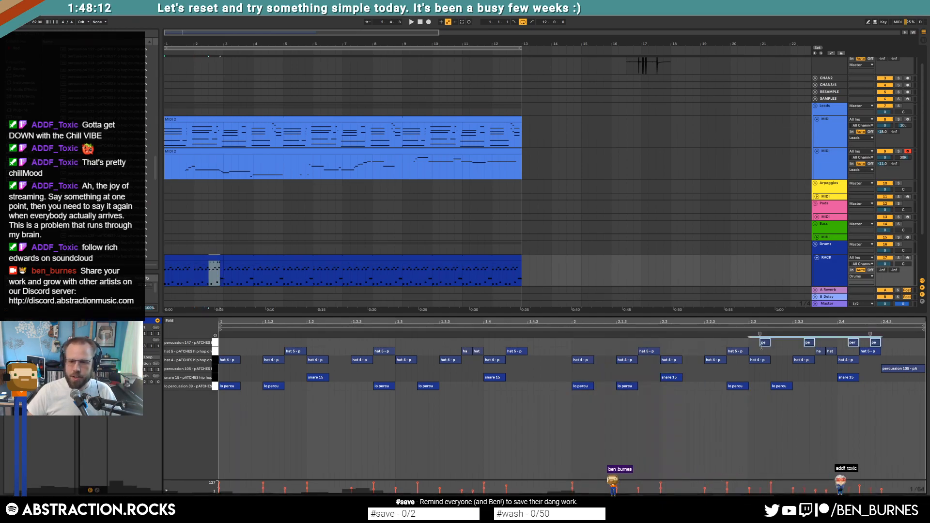
key("space")
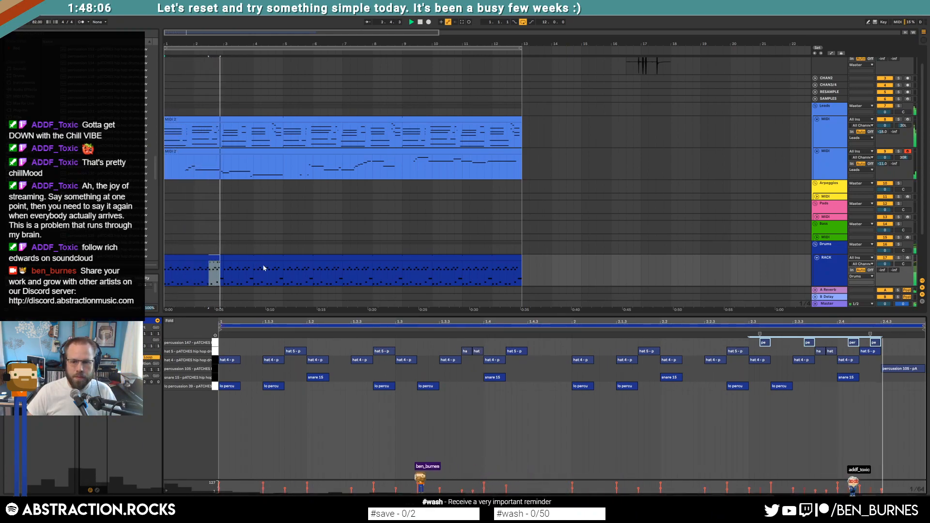
key("space")
Shift three of the percussion 147 hits closer to the end of the second bar and extend the drum clip to bar 13.
left_click_drag(845, 338, 919, 344)
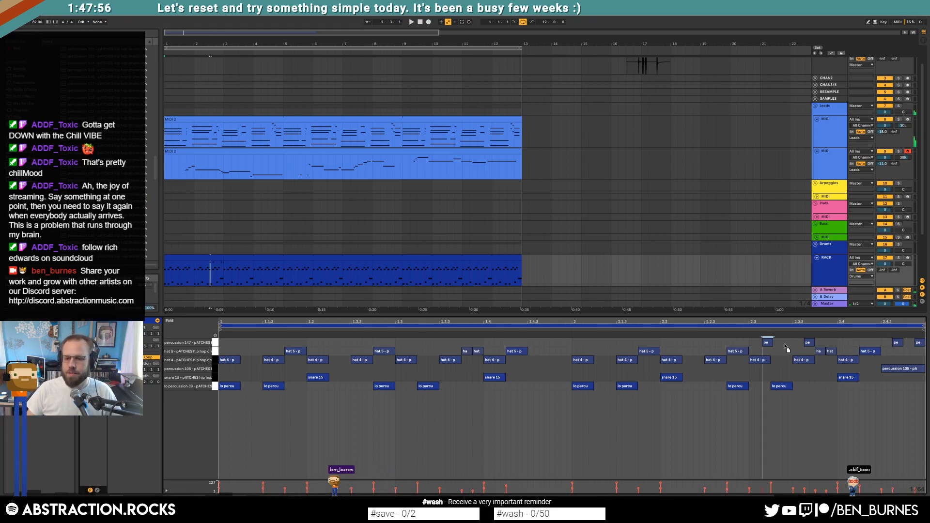
left_click_drag(781, 349, 838, 350)
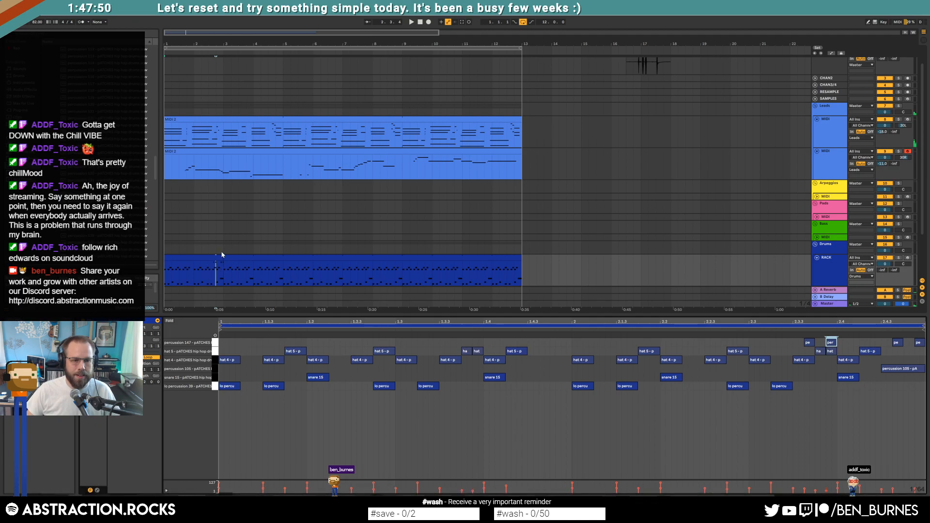
left_click_drag(222, 254, 523, 276)
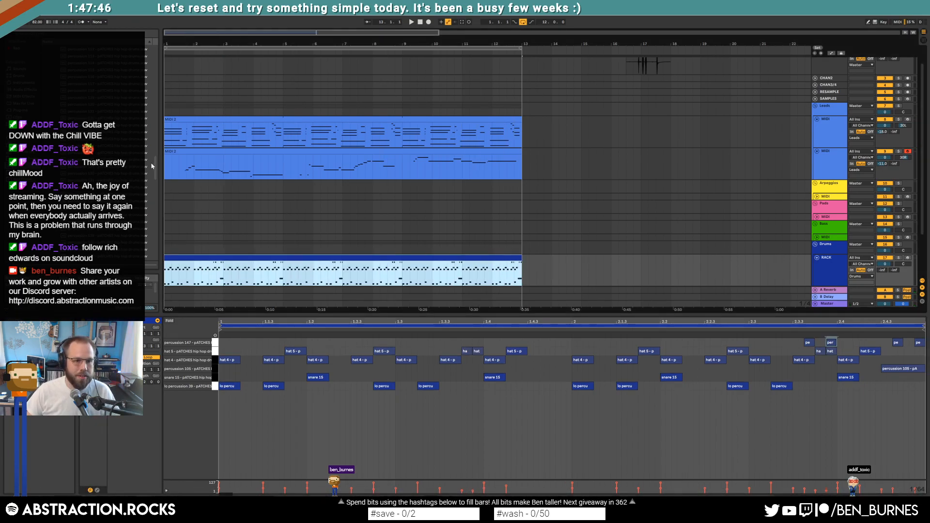
Audition more percussion samples, load percussion 16 onto the Drum Rack's A#1 pad and select the drum clip.
key("shift+Tab")
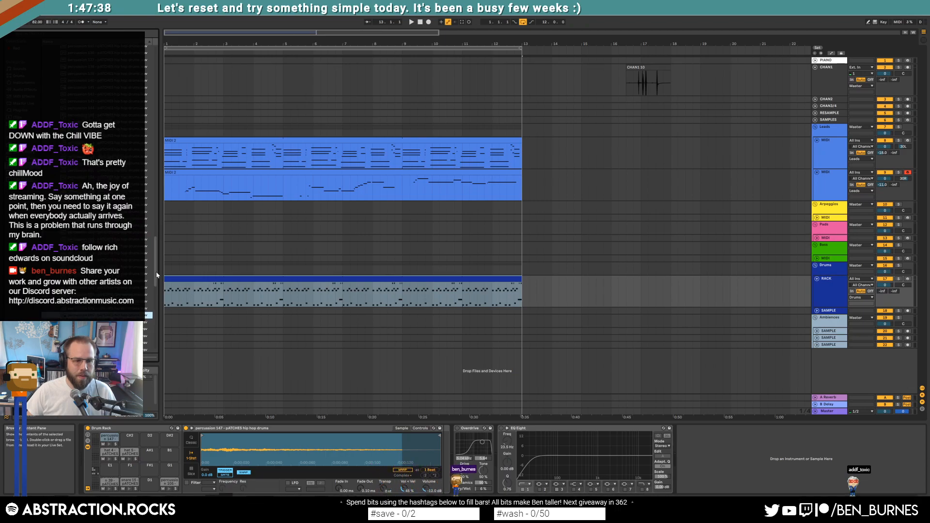
left_click(125, 314)
left_click_drag(154, 297, 156, 310)
left_click(127, 295)
left_click(141, 315)
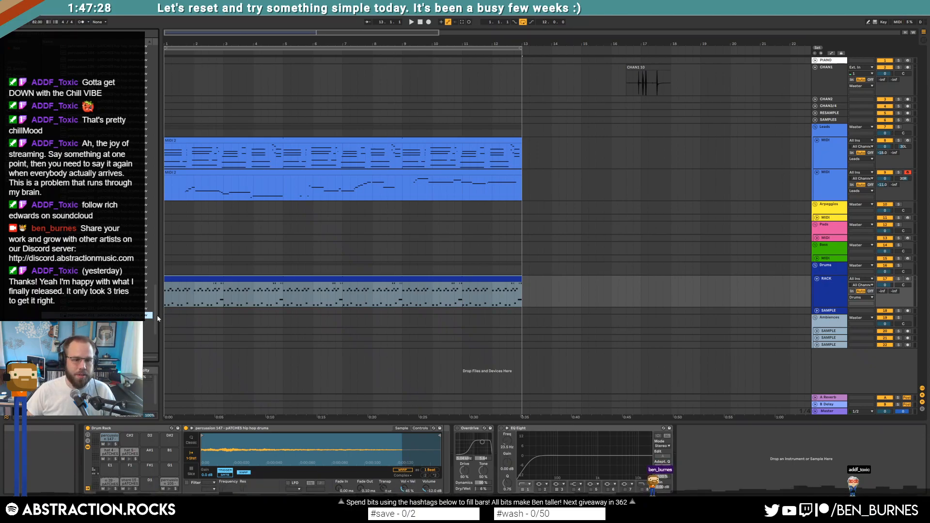
left_click_drag(155, 310, 155, 132)
left_click(138, 132)
left_click(138, 90)
left_click(138, 113)
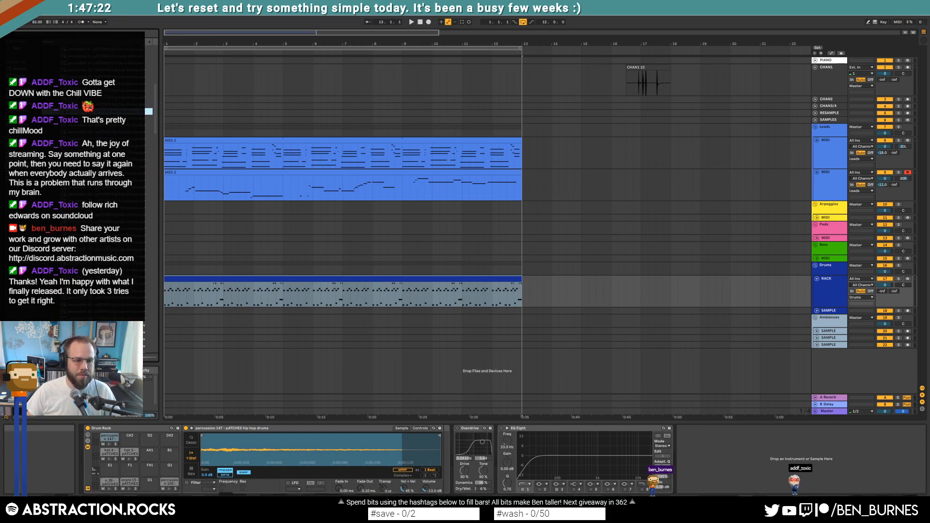
double_click(268, 279)
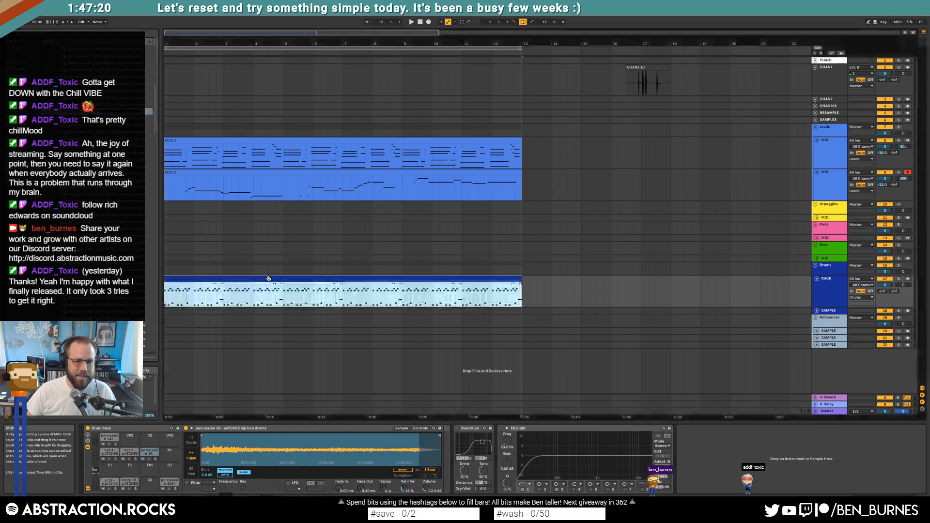
Add a percussion 16 hit at the end of the drum clip's second bar and remove the hat 5 hit following the first bar's beat 4.
left_click_drag(884, 351, 916, 351)
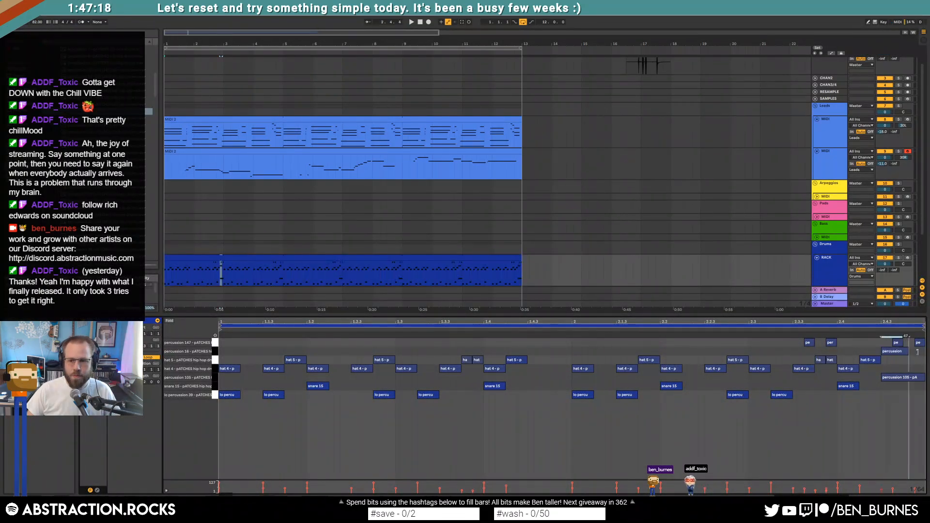
key("space")
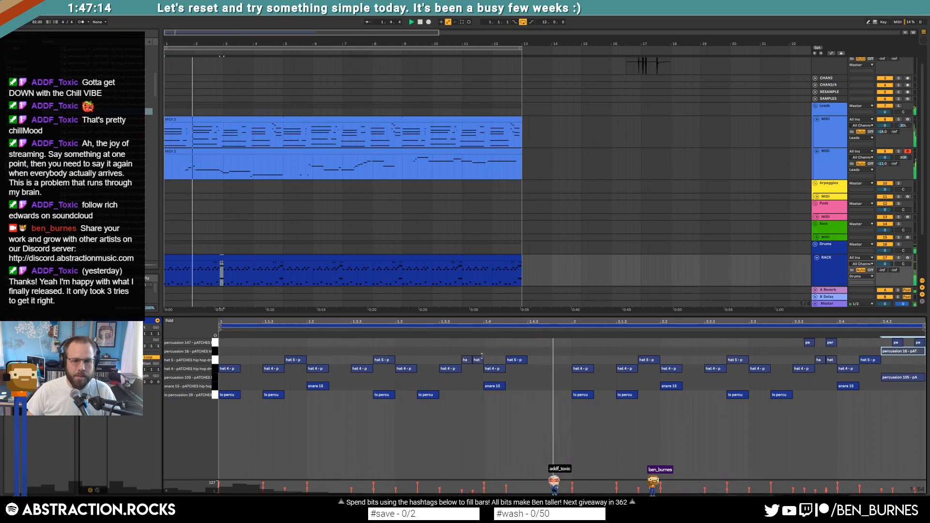
left_click(517, 367)
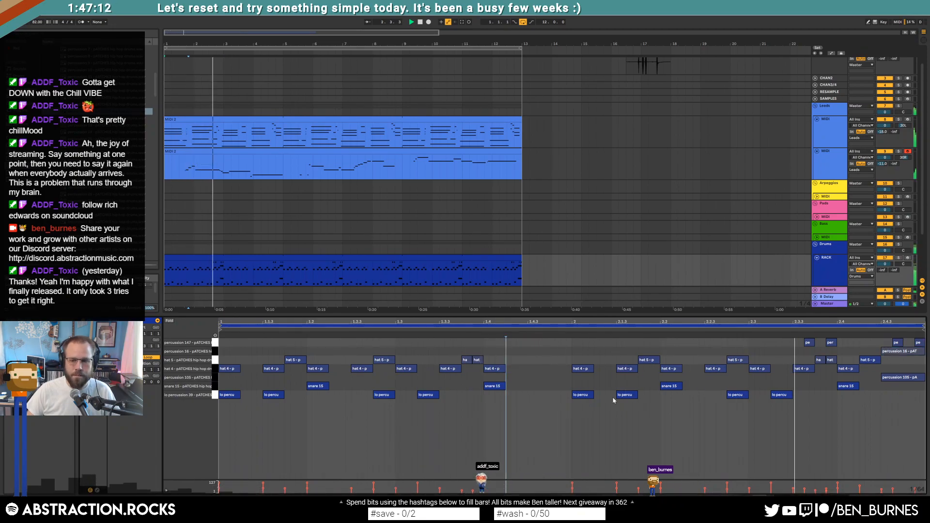
left_click(903, 337)
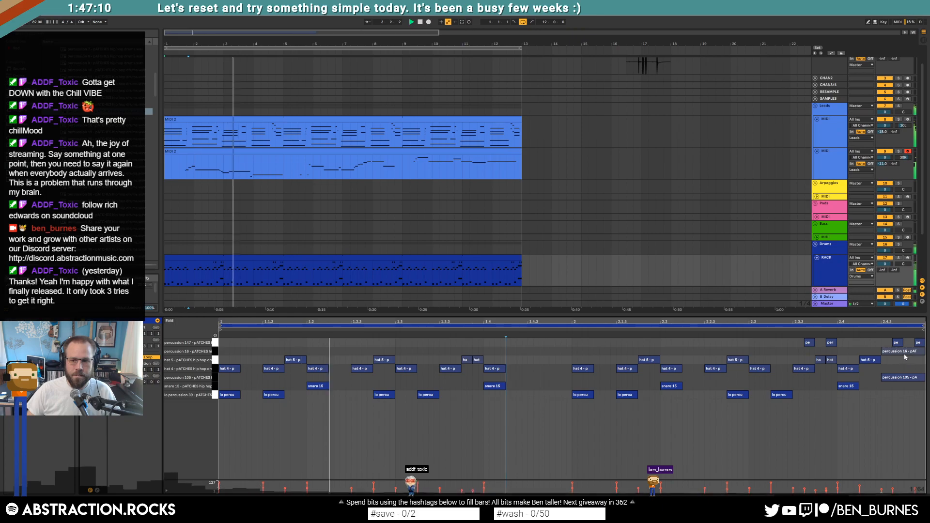
left_click(901, 352)
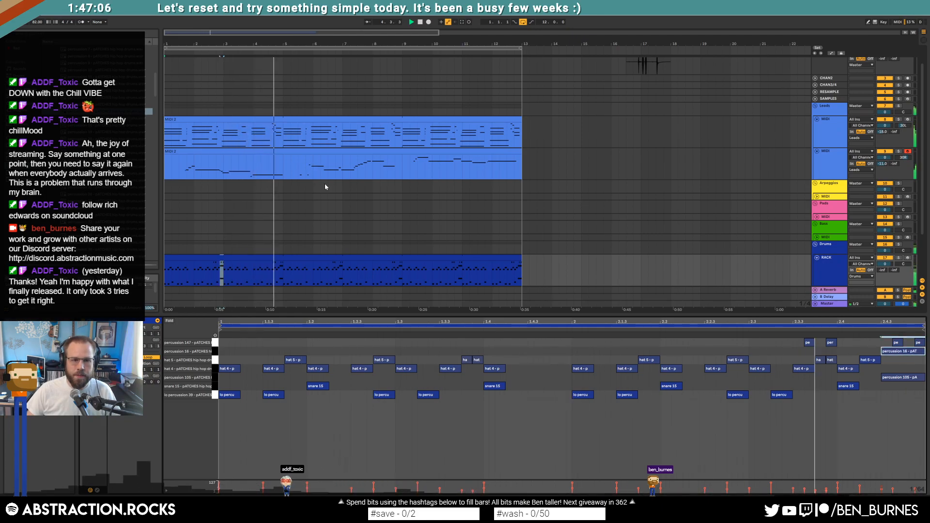
Split the electric piano chord clip at bars 5 and 9 so the middle four bars form their own clip.
left_click(284, 141)
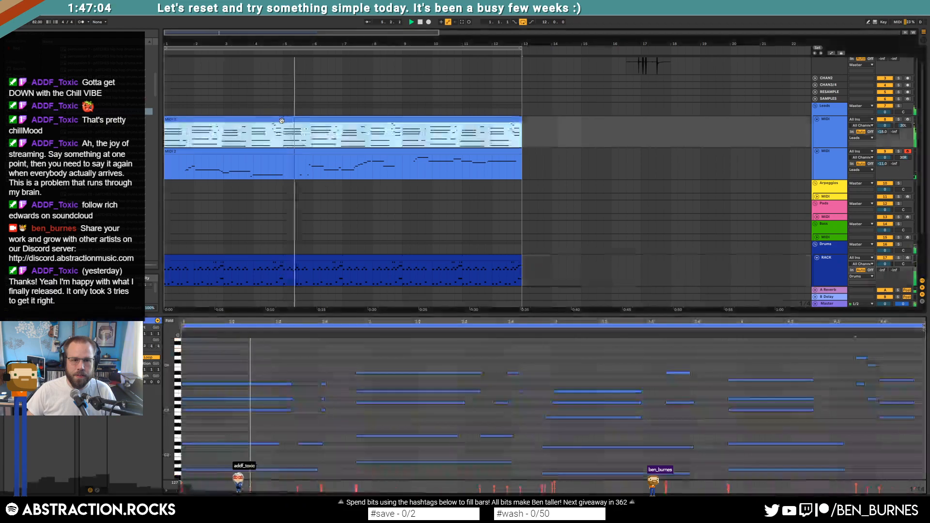
left_click_drag(284, 141, 402, 146)
key("ctrl+e")
scroll(292, 180, "up", 2)
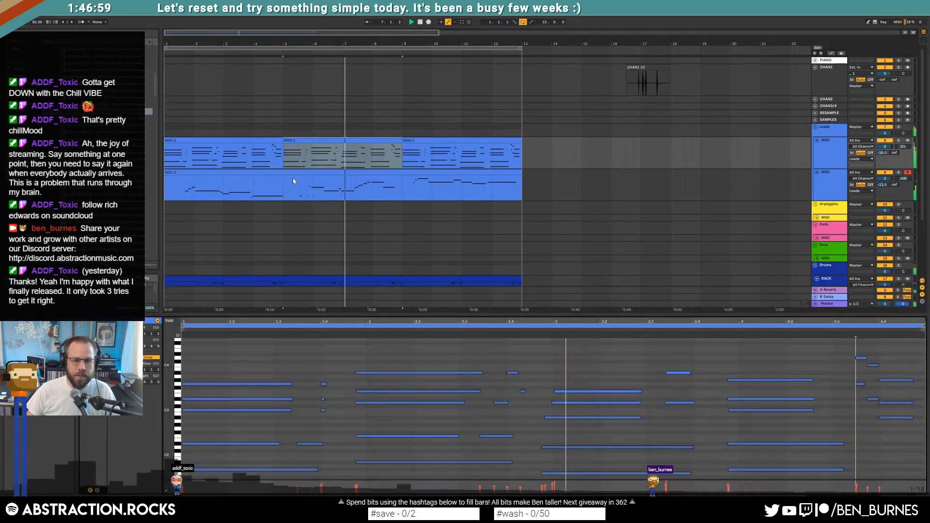
Raise the top note of the middle chord clip's fourth-bar chord two semitones to A#3.
left_click(345, 378)
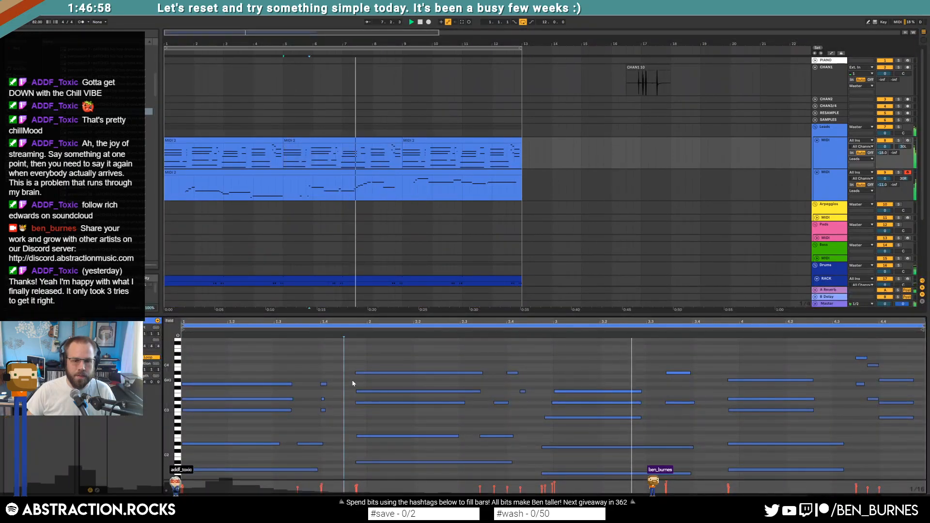
left_click(736, 380)
key("Up")
key("Up")
key("space")
scroll(725, 408, "down", 1)
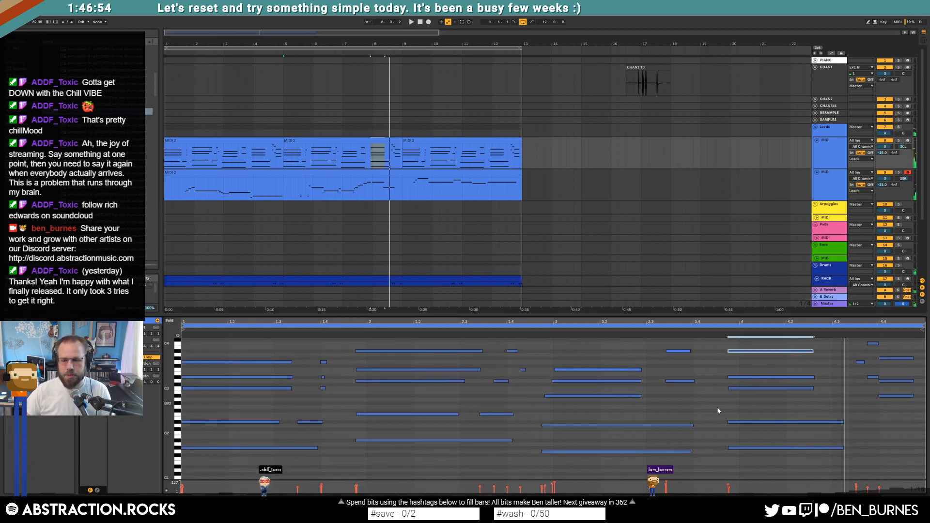
In the fourth-bar chord, raise the bass note four semitones to C2 and the D#3 note two semitones to F3, and play it.
left_click(769, 448)
key("Up")
key("Up")
key("Up")
key("Up")
left_click(764, 426)
left_click(763, 422)
left_click(753, 376)
key("Up")
key("Up")
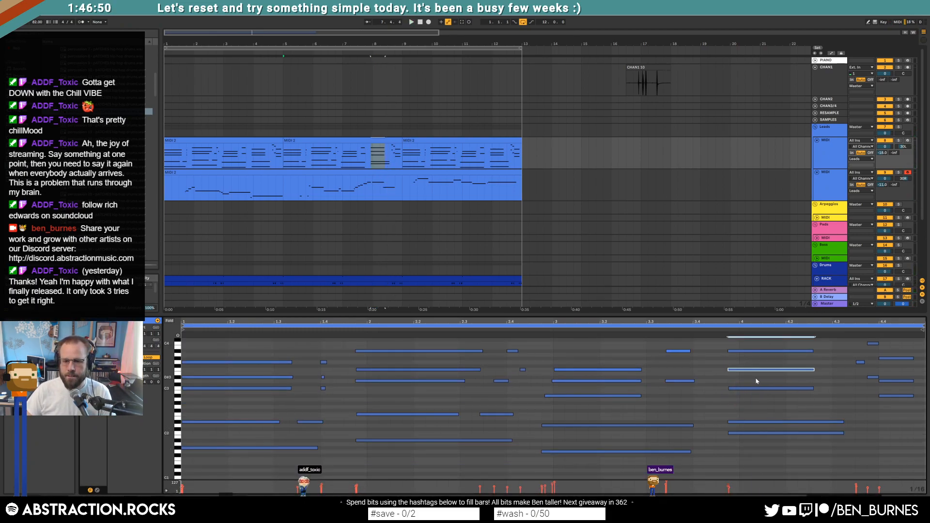
left_click(705, 409)
key("space")
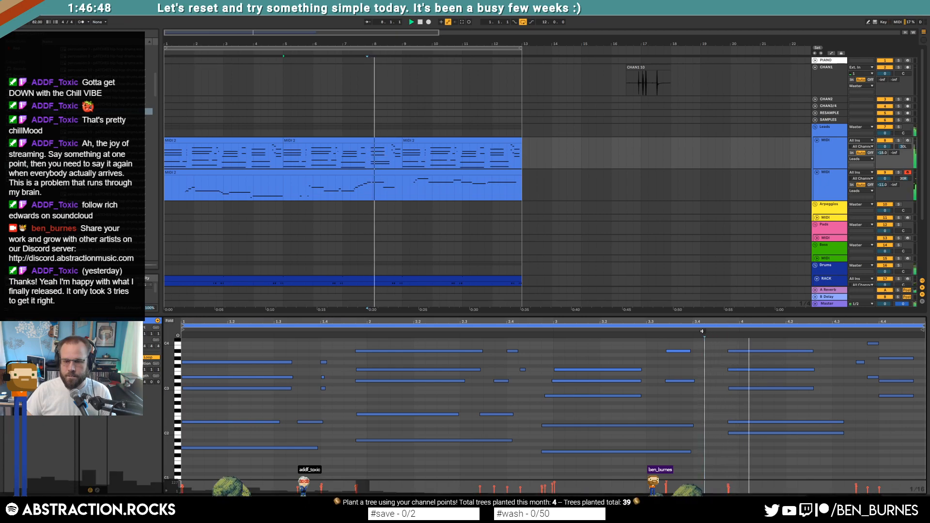
Raise the fourth-bar chord's D#2 note five semitones to G#2 and lower its C2 bass note seven semitones to F1.
left_click(746, 422)
key("Up")
key("Up")
key("Up")
key("Up")
left_click(752, 439)
left_click(753, 433)
key("Down")
key("Down")
key("Down")
key("Down")
key("Down")
key("Down")
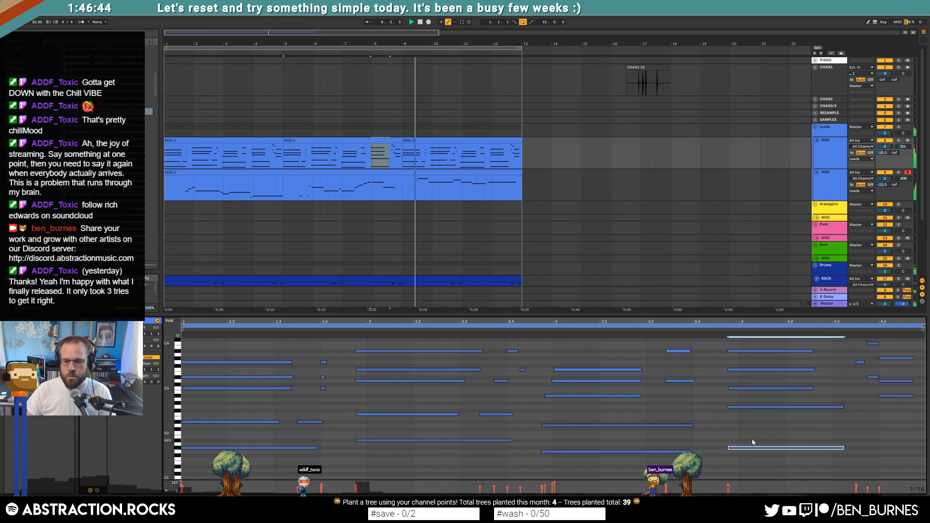
key("Down")
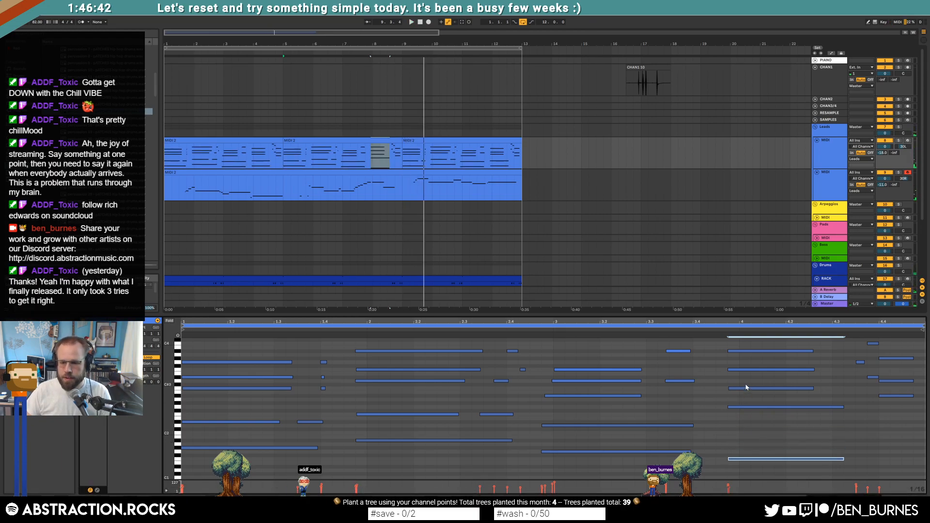
left_click(741, 407)
key("Up")
Drop the fourth-bar chord's C3 note an octave and lower its F3 note two semitones to D#3.
left_click_drag(745, 385, 757, 363)
key("shift+Down")
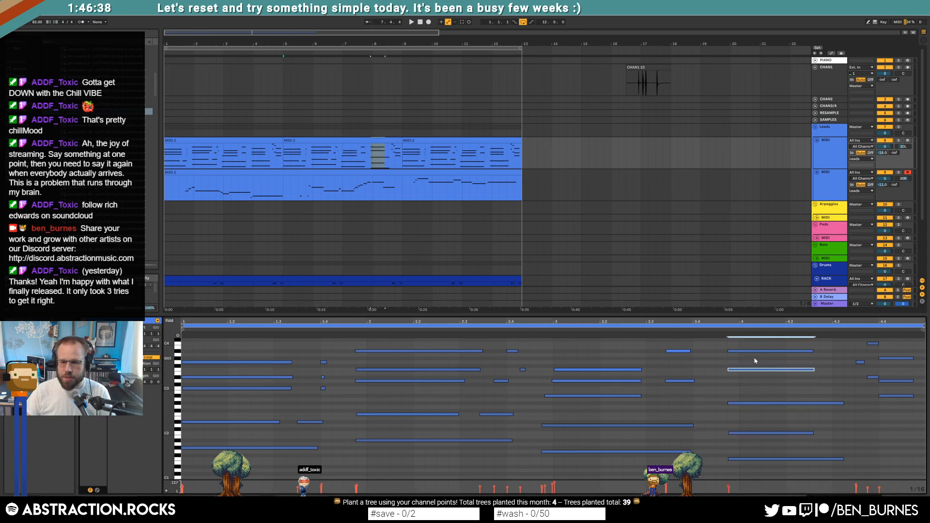
key("Down")
key("Down")
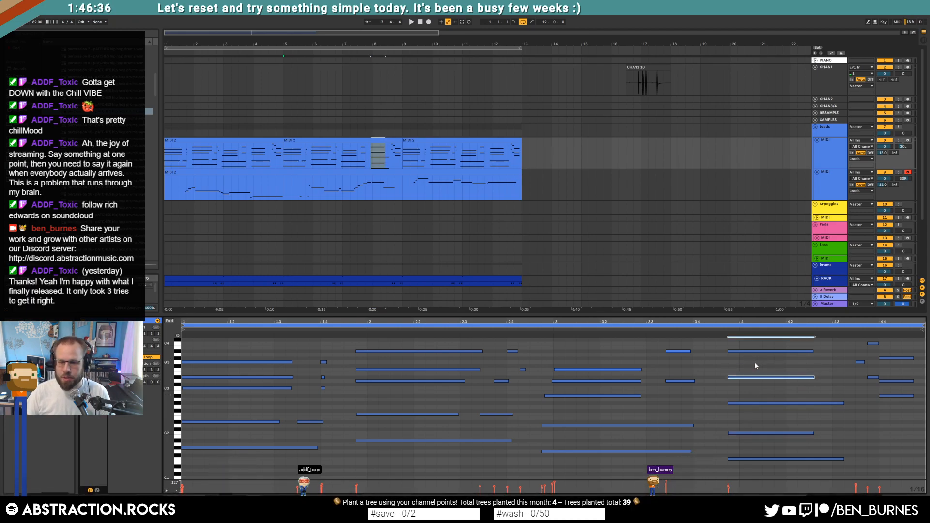
Copy the short three-note stab to the second chord's start, delay that chord's start by a sixteenth and play the passage.
left_click_drag(681, 351, 681, 355)
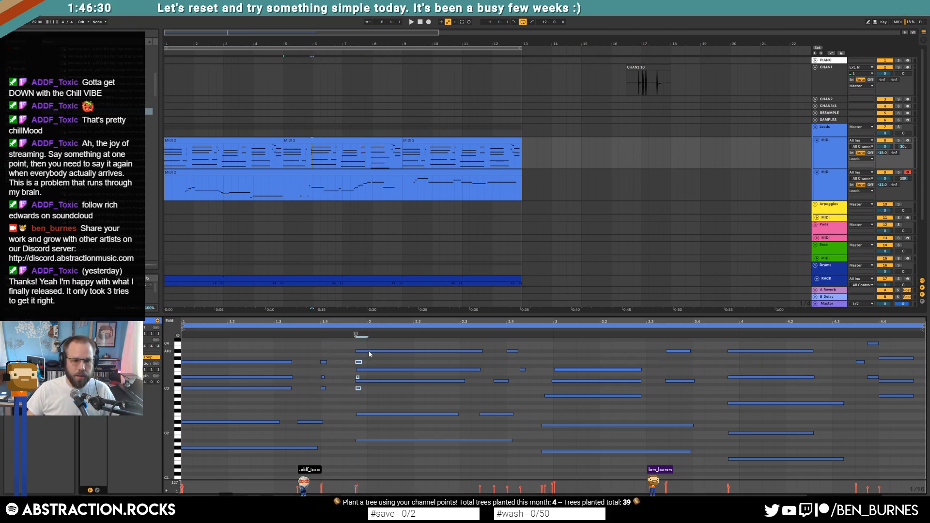
left_click_drag(381, 349, 383, 452)
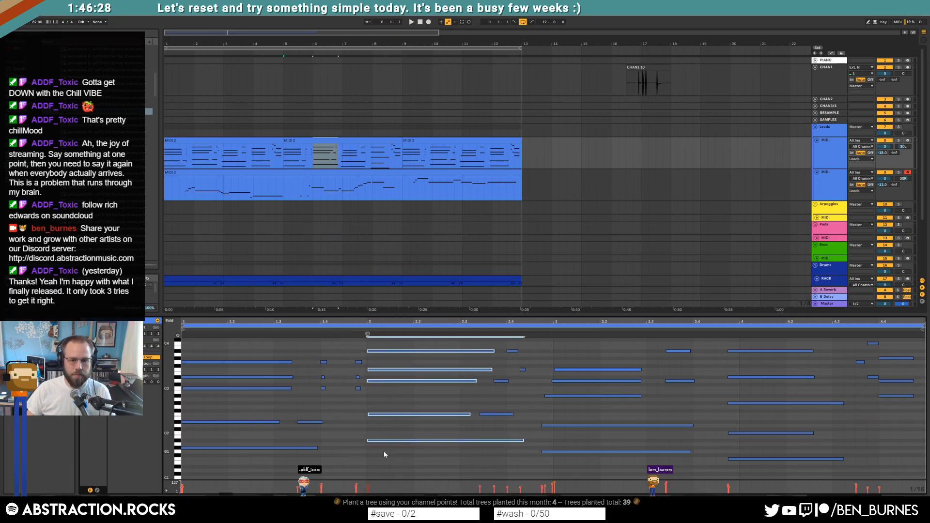
key("space")
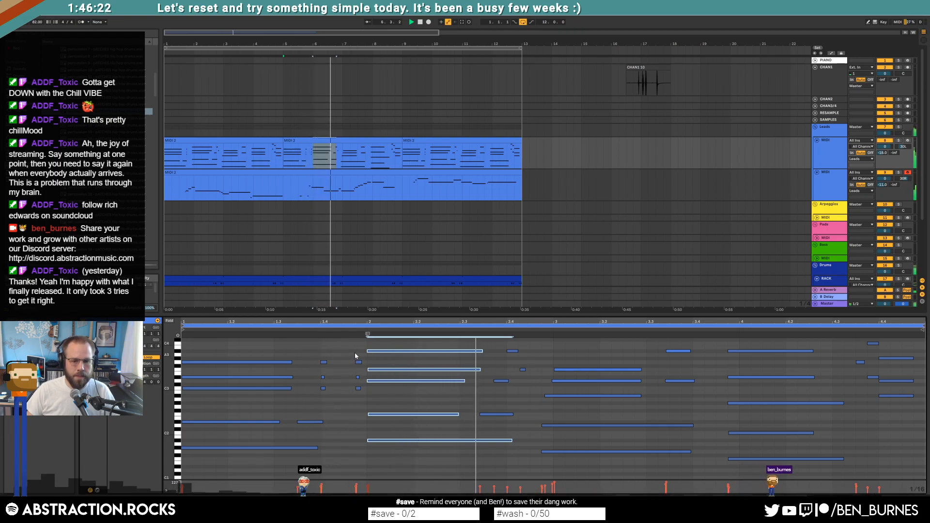
key("space")
Add a C4 note about one beat long leading into the clip's third bar and play it back.
left_click(524, 377)
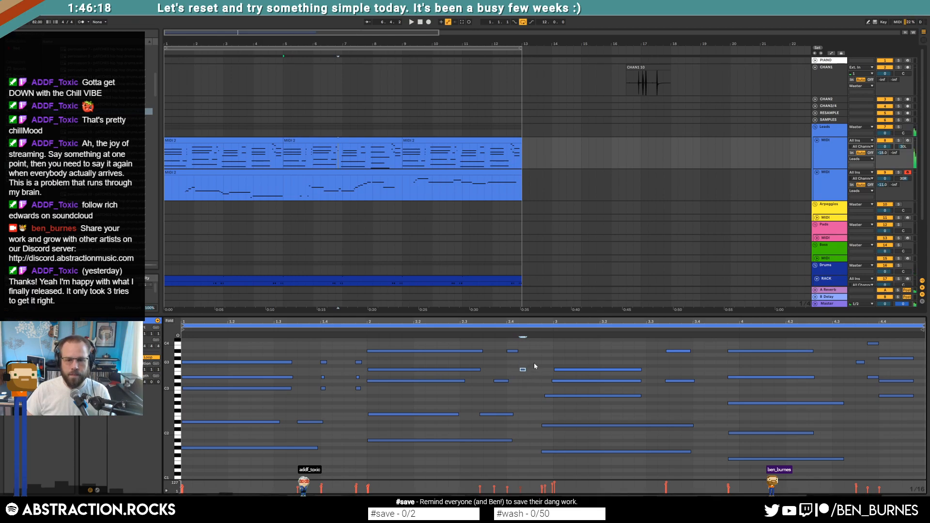
scroll(534, 363, "up", 1)
left_click_drag(532, 358, 581, 359)
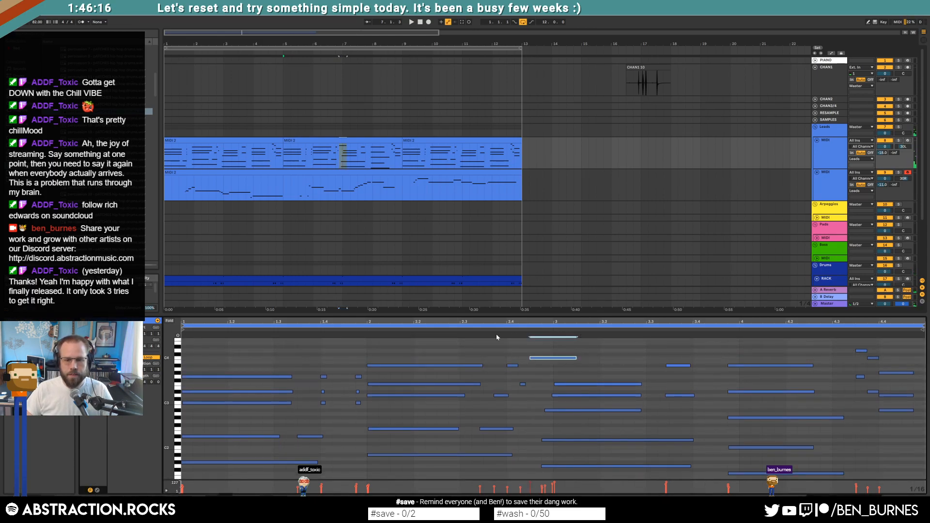
key("space")
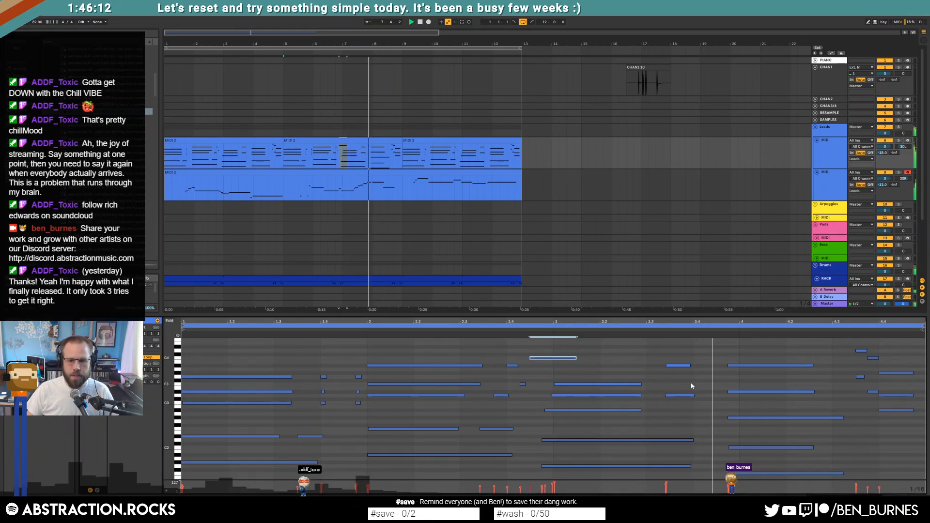
Raise the fourth-bar chord's bass note three semitones to G#1 and play the change.
left_click(751, 473)
key("space")
key("Up")
key("Up")
key("Up")
key("ctrl+a")
key("space")
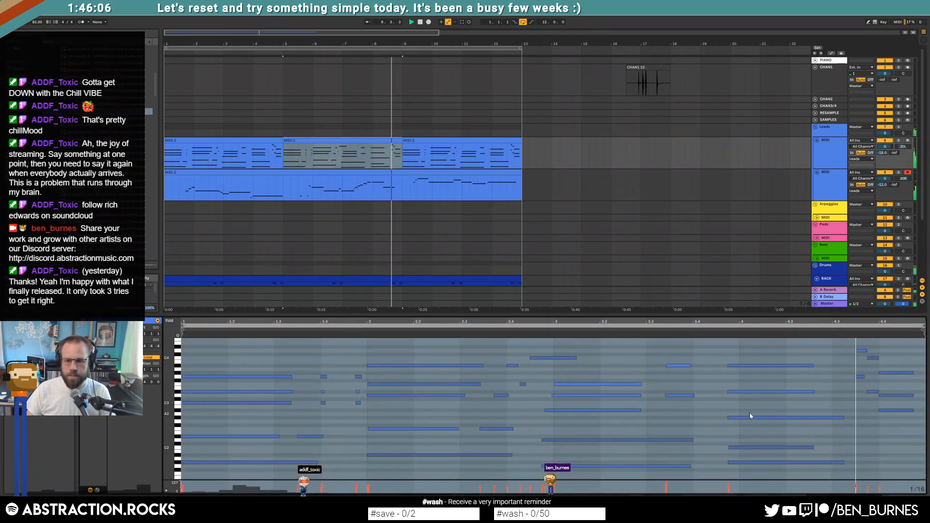
key("space")
Shorten the quick notes ending the clip's fourth bar and duplicate the beat 4 three-note stab half a beat later.
left_click_drag(897, 360, 895, 440)
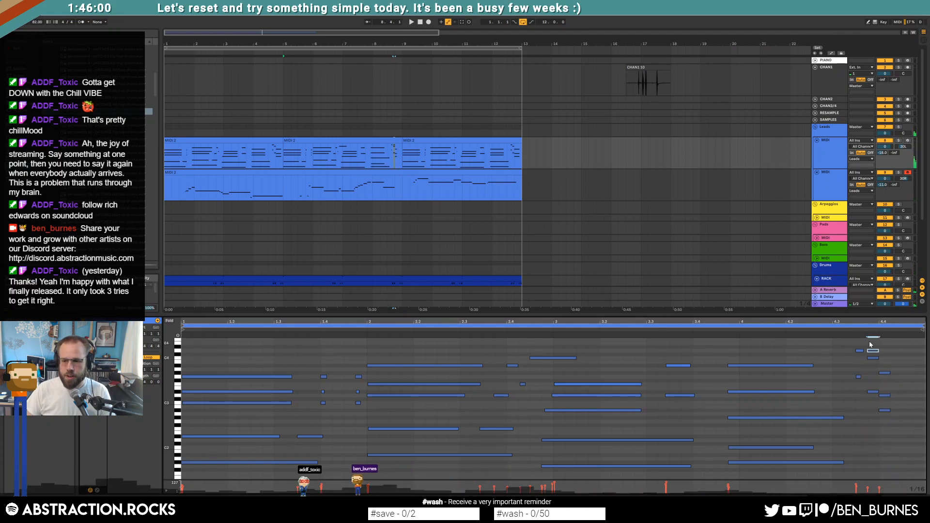
left_click_drag(871, 347, 870, 413)
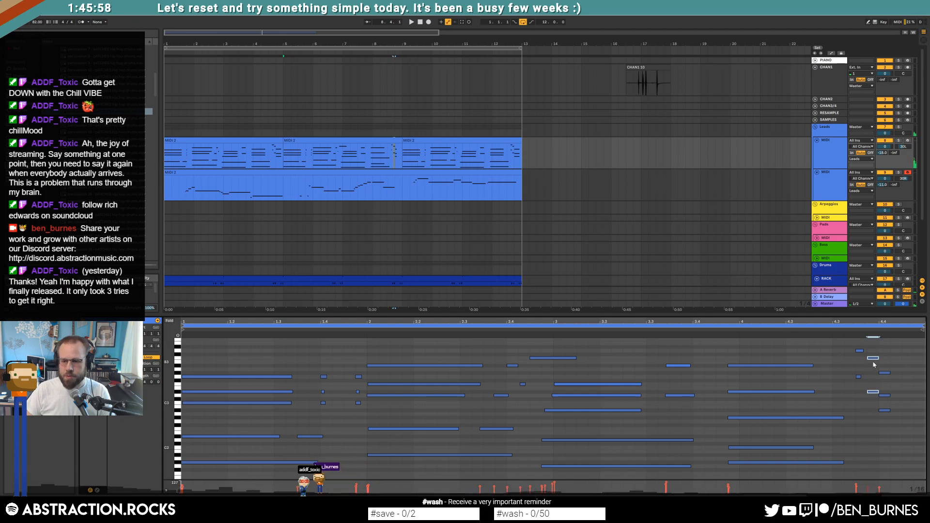
left_click_drag(877, 359, 885, 426)
key("ctrl+d")
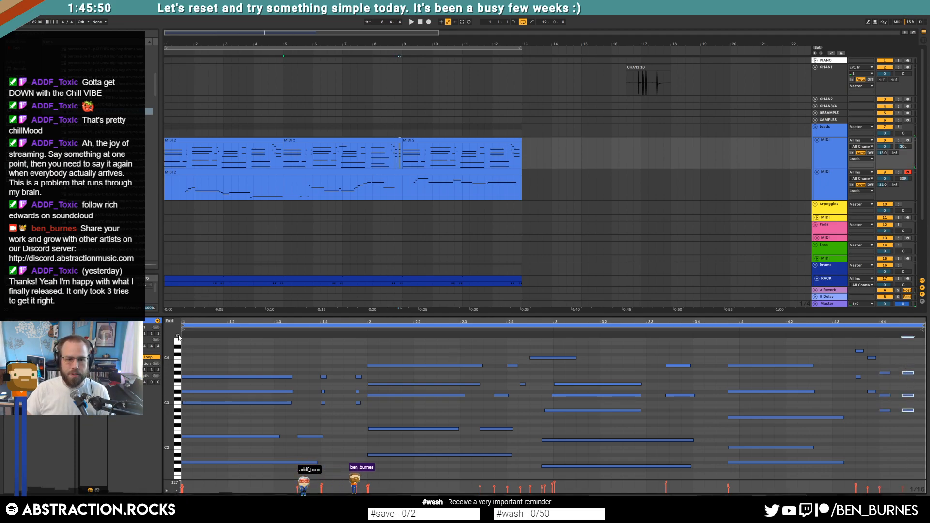
Trim the end of the three-note stab on beat 4 slightly, leaving a gap before its duplicate.
left_click(907, 373)
key("Down")
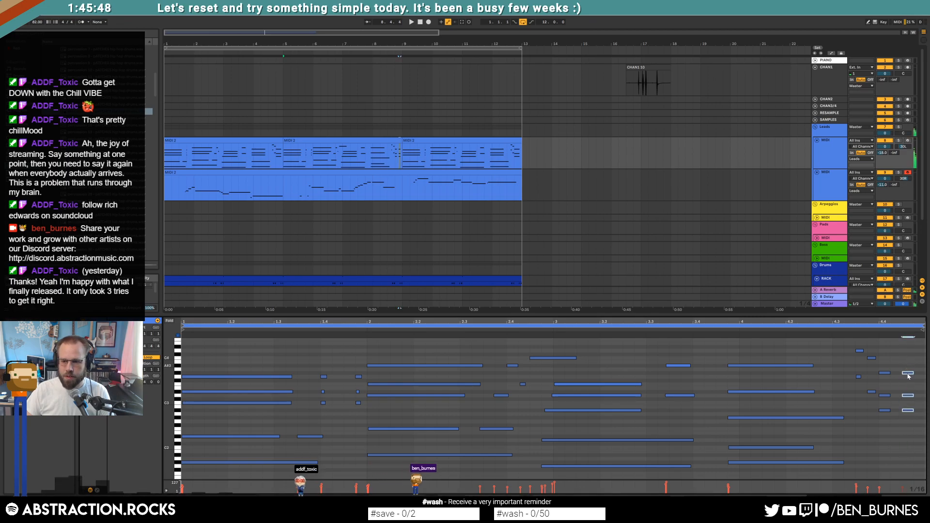
left_click(902, 363)
left_click_drag(884, 363, 888, 434)
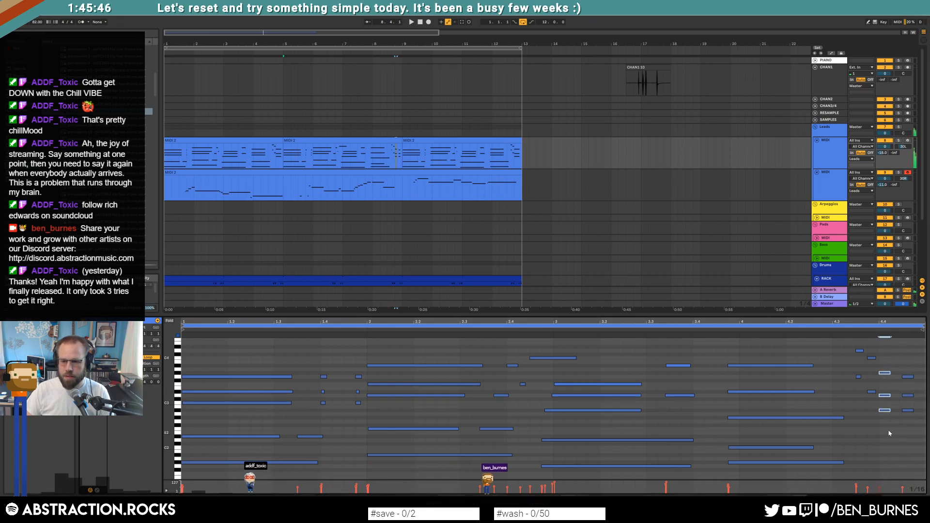
left_click_drag(889, 373, 887, 373)
left_click(895, 366)
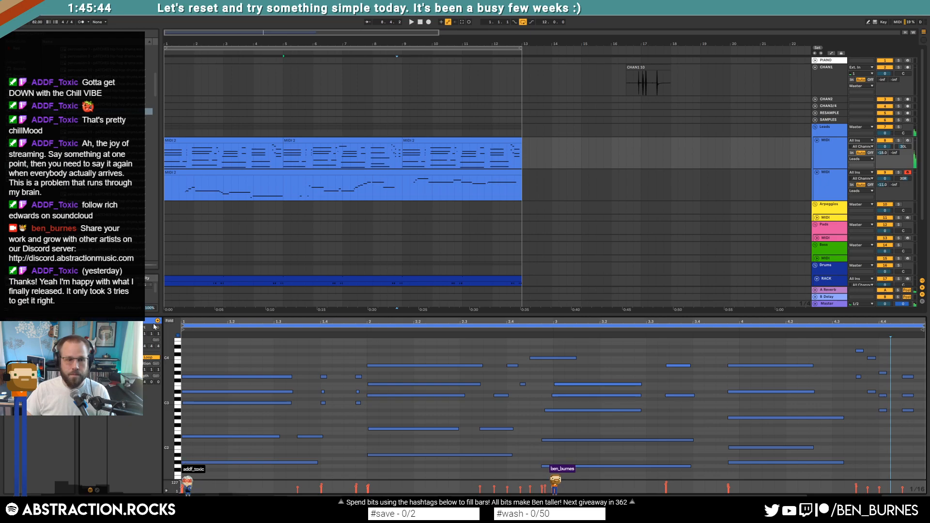
Show the clip's MIDI Ctrl 64 hold pedal envelope and redraw the last pedal press to end just before the final stab.
left_click(97, 491)
left_click(175, 327)
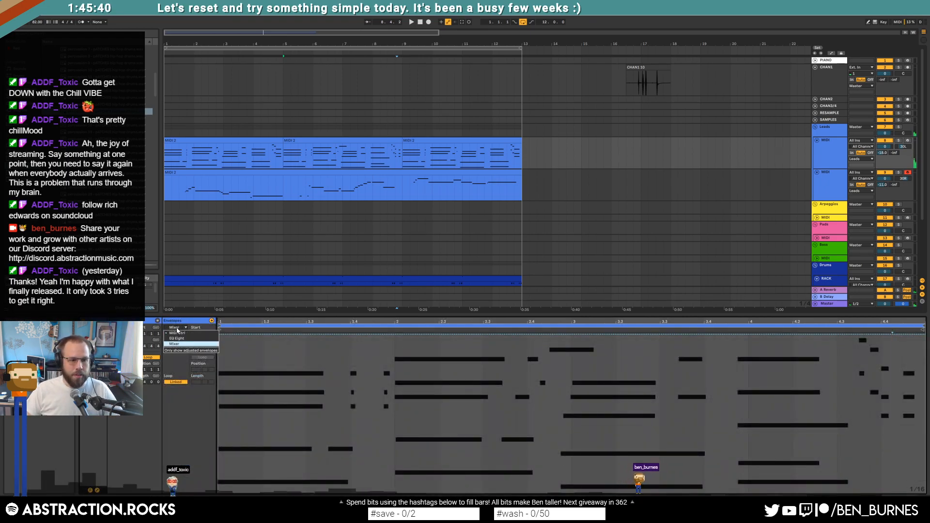
left_click(176, 332)
key("b")
left_click_drag(862, 488, 918, 489)
left_click_drag(868, 343, 885, 313)
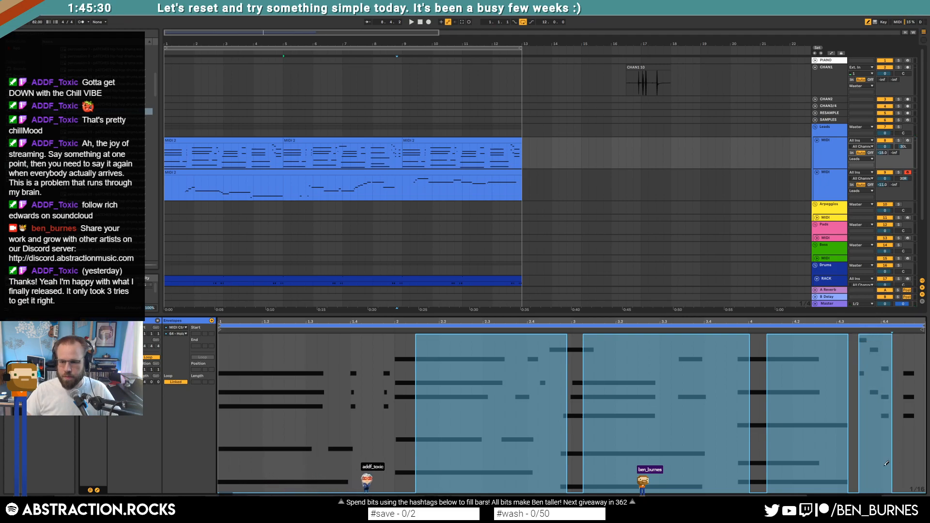
left_click_drag(892, 493, 890, 492)
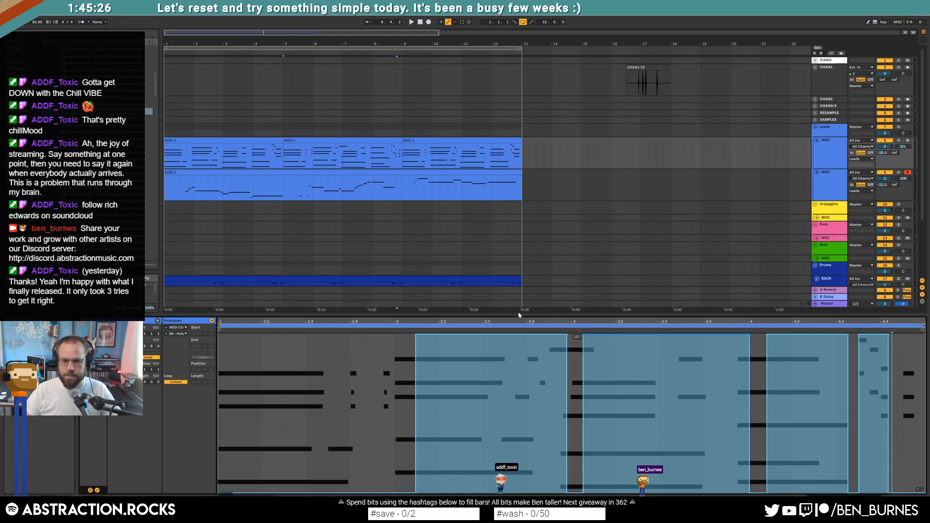
Play the arrangement from late in bar 8 to check the pedal change, and reopen the middle chord clip.
key("shift+Tab")
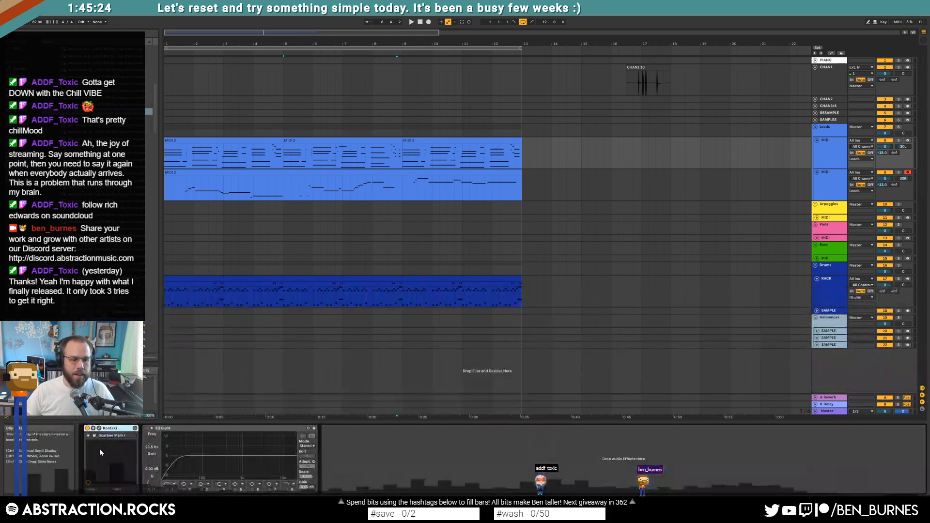
left_click(386, 162)
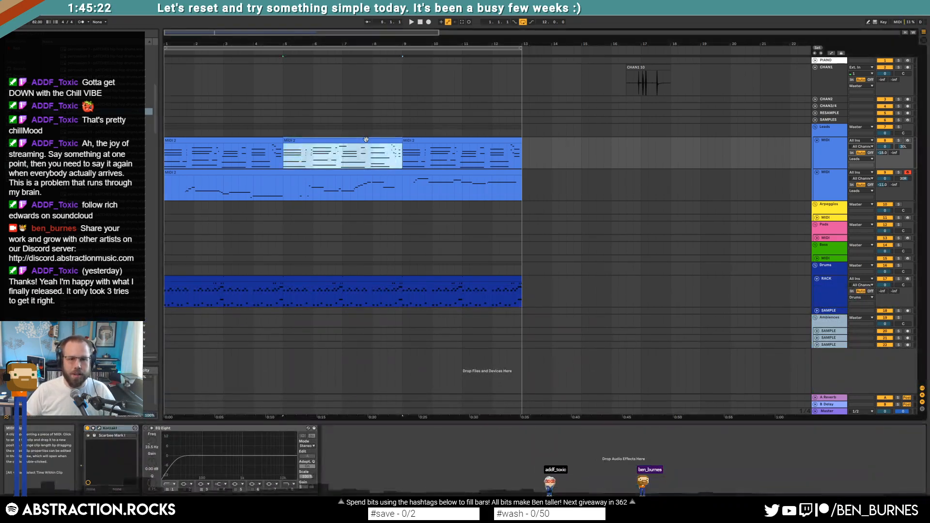
left_click(388, 159)
key("space")
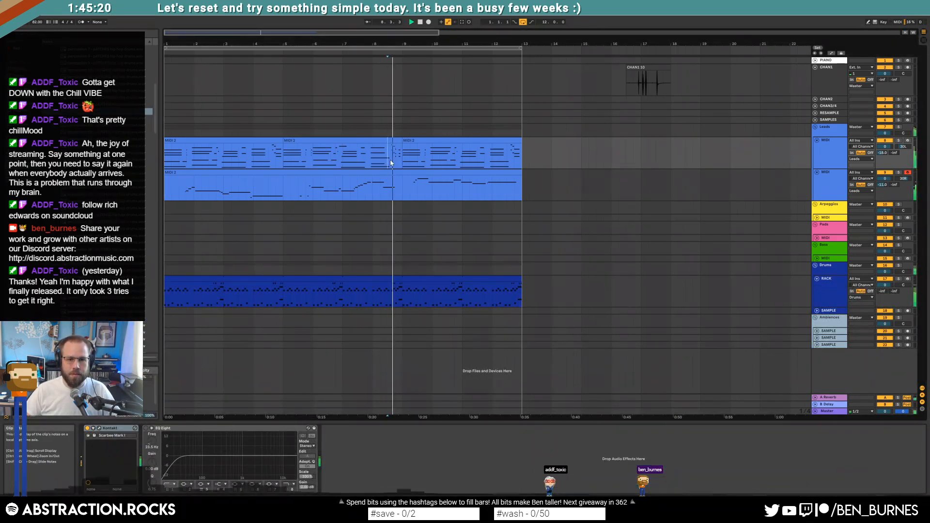
key("space")
double_click(398, 141)
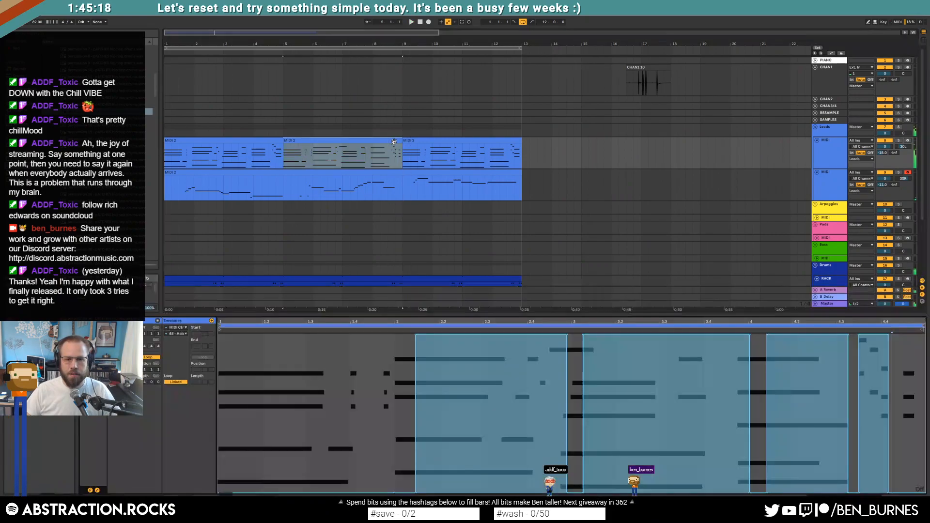
Return the middle chord clip to its note view and check the final stab's notes.
left_click(97, 491)
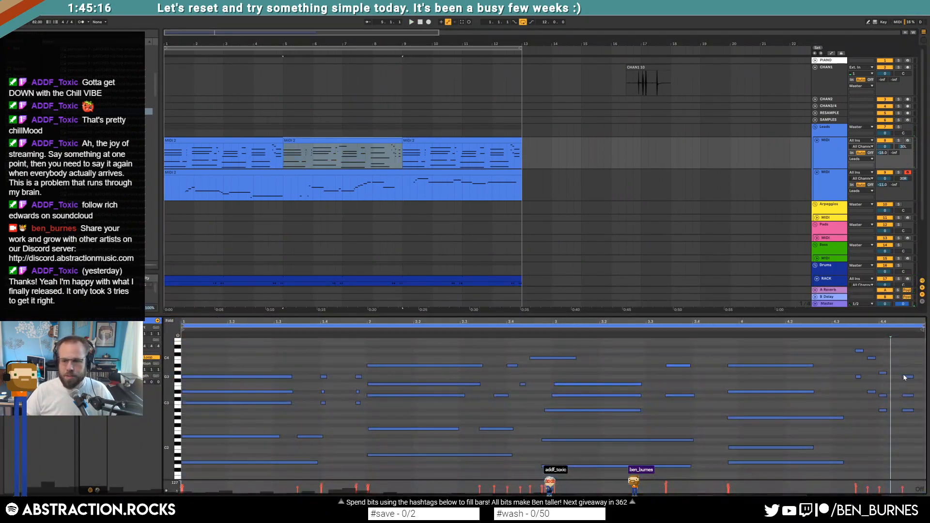
left_click_drag(905, 399, 908, 379)
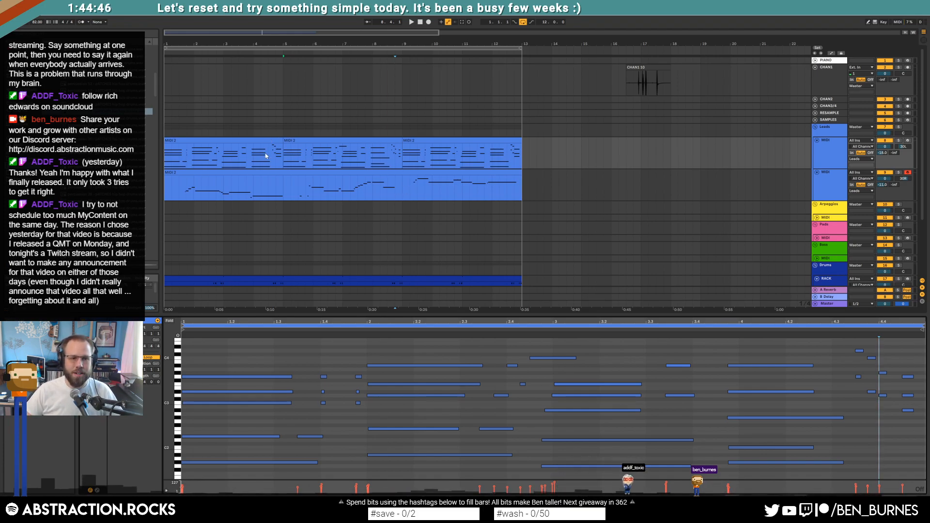
left_click(420, 22)
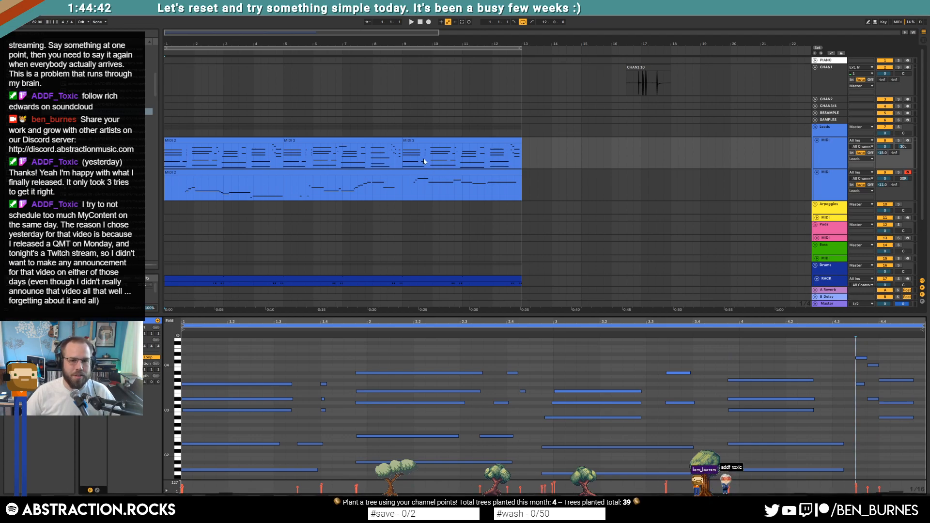
Raise the top two notes of the third chord clip's opening chord, the upper one to A#3, stagger their starts, and audition the result.
left_click(424, 139)
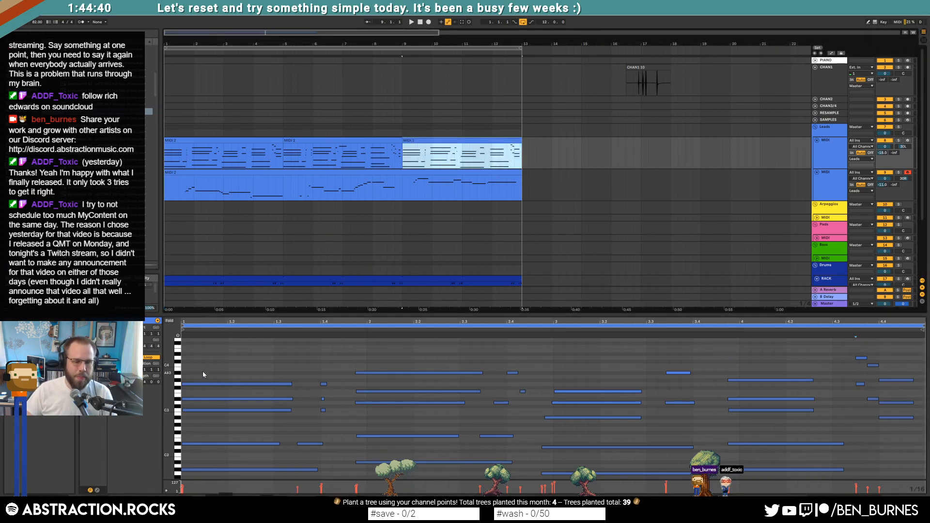
left_click(218, 384)
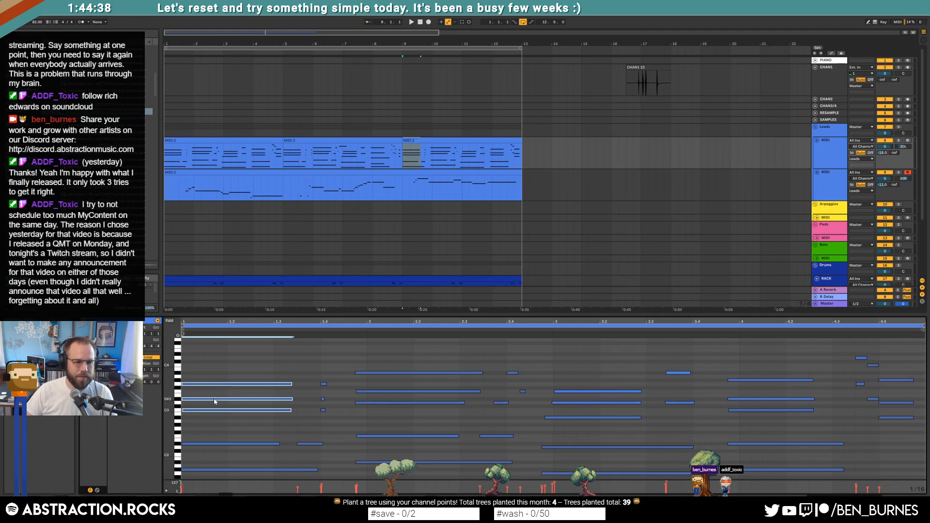
left_click_drag(212, 376, 211, 401)
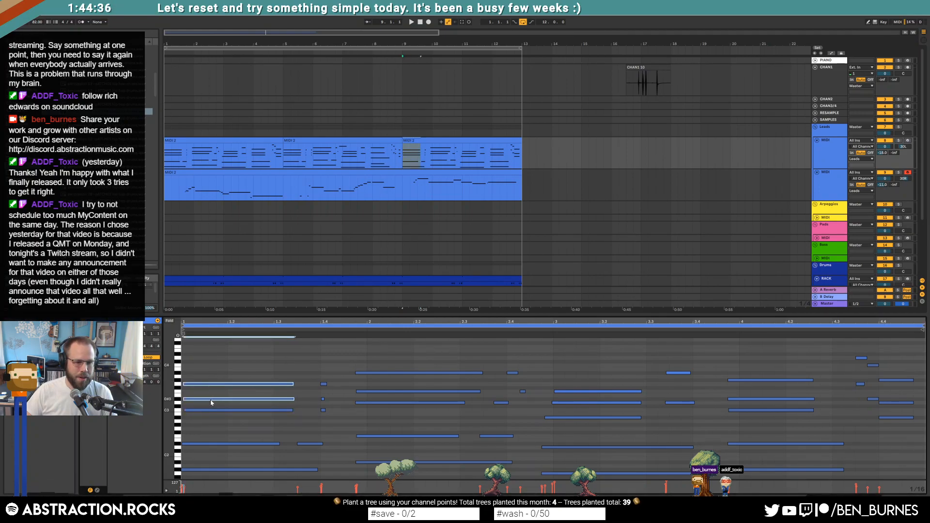
key("Up")
key("Up")
key("ctrl+z")
key("ctrl+z")
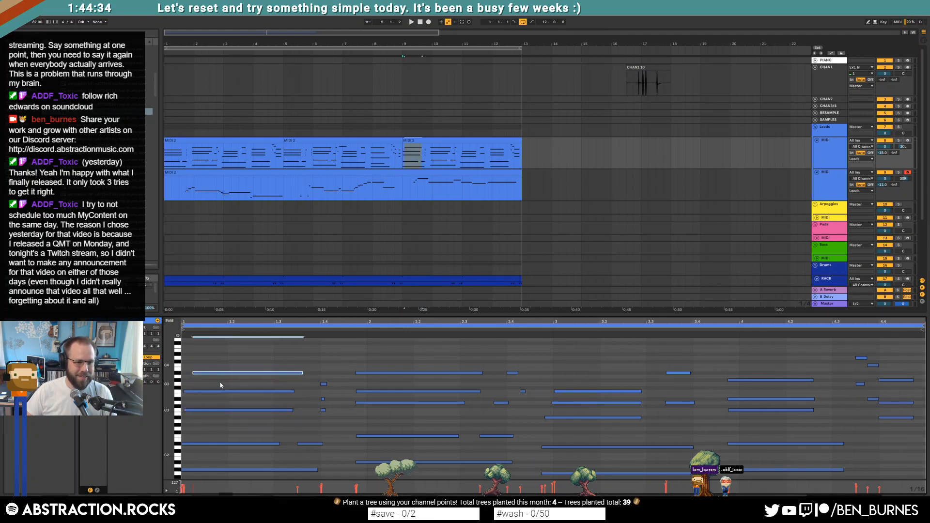
key("ctrl+z")
key("ctrl+z")
key("space")
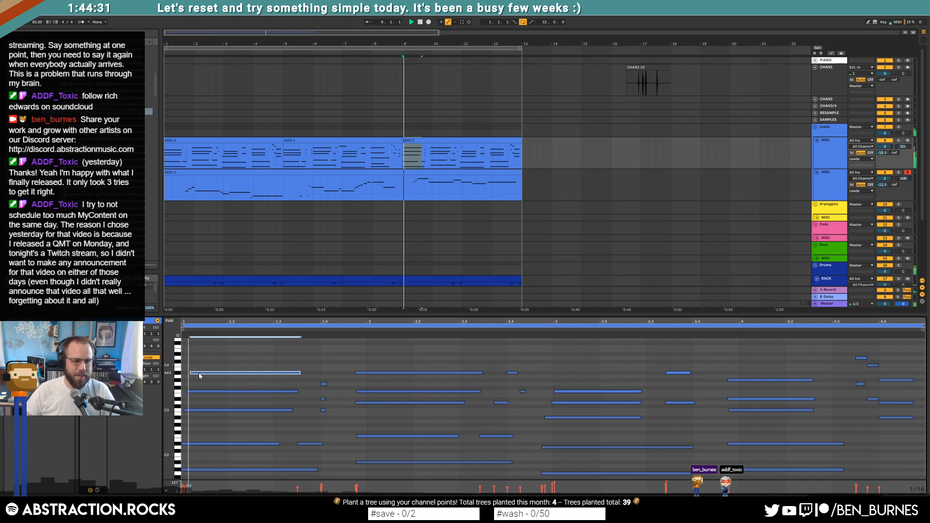
key("space")
Replace the second chord's second-highest note with a short higher note followed by a longer note at the original pitch.
left_click(369, 391)
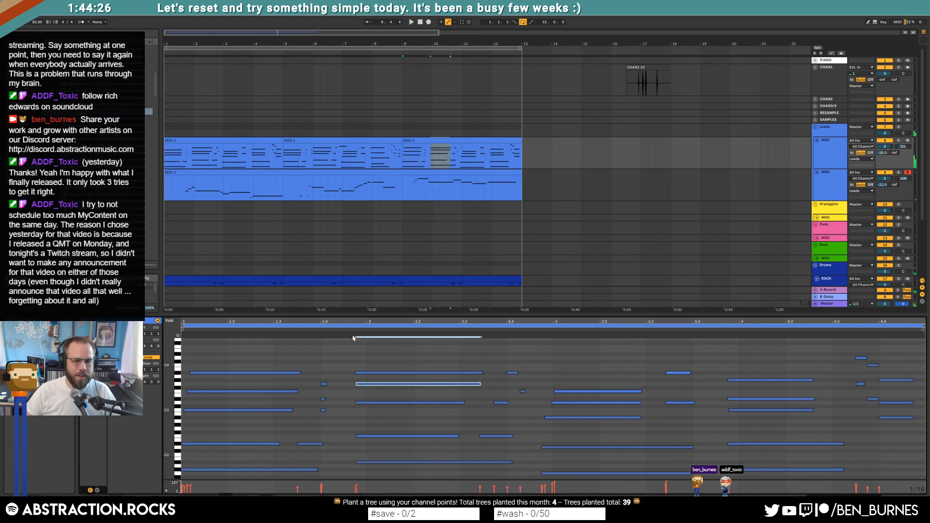
left_click_drag(480, 384, 476, 384)
key("space")
mouse_move(399, 387)
left_mouse_down()
mouse_move(391, 389)
mouse_move(483, 391)
left_mouse_up()
left_click(389, 383)
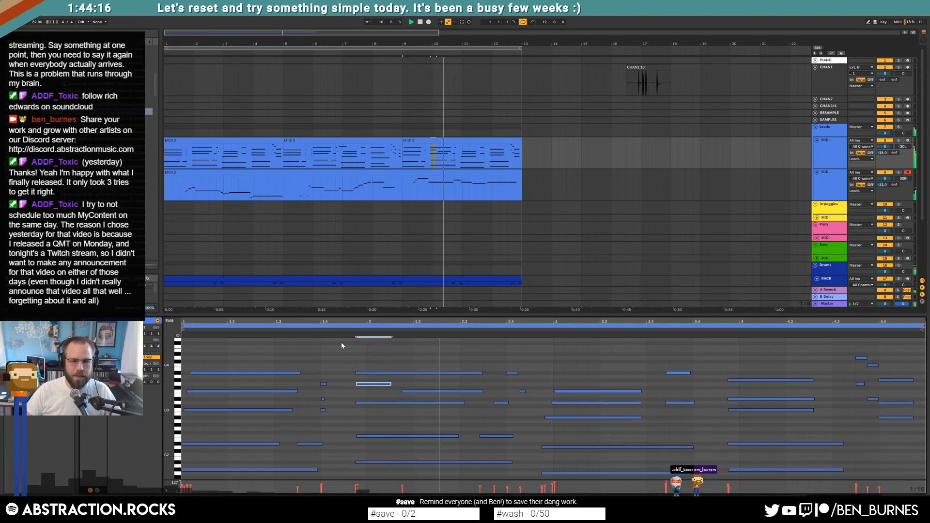
Split the second chord's third-highest note into two hits with a gap, and lower the last short note before the third chord to C3.
left_click_drag(451, 403, 434, 407)
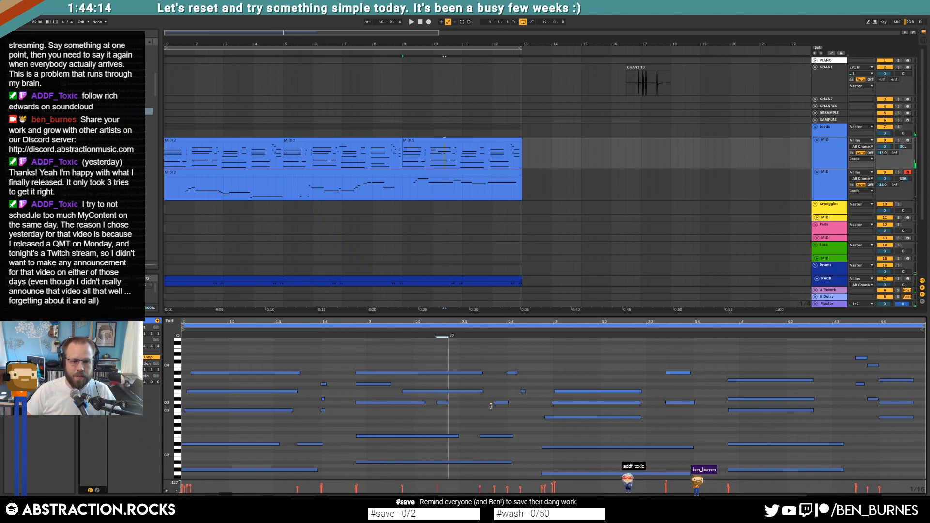
left_click(345, 336)
key("space")
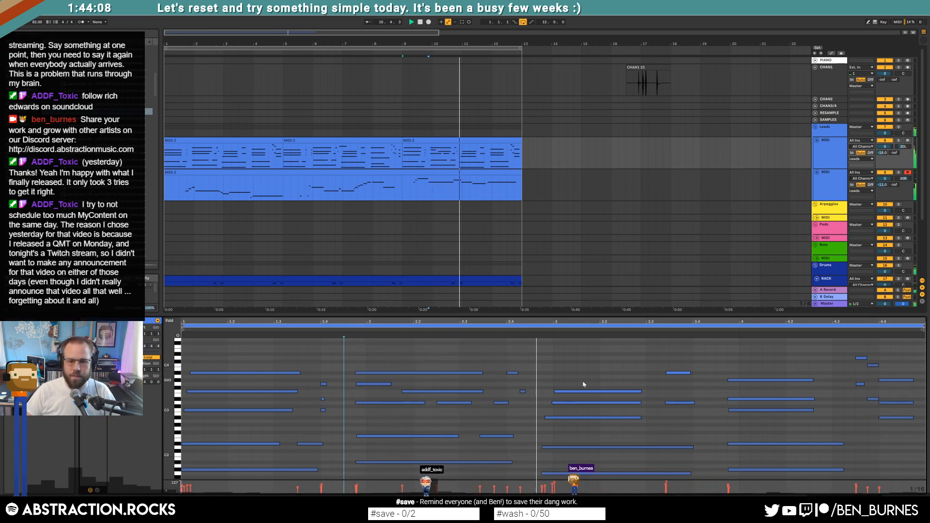
left_click_drag(523, 392, 523, 411)
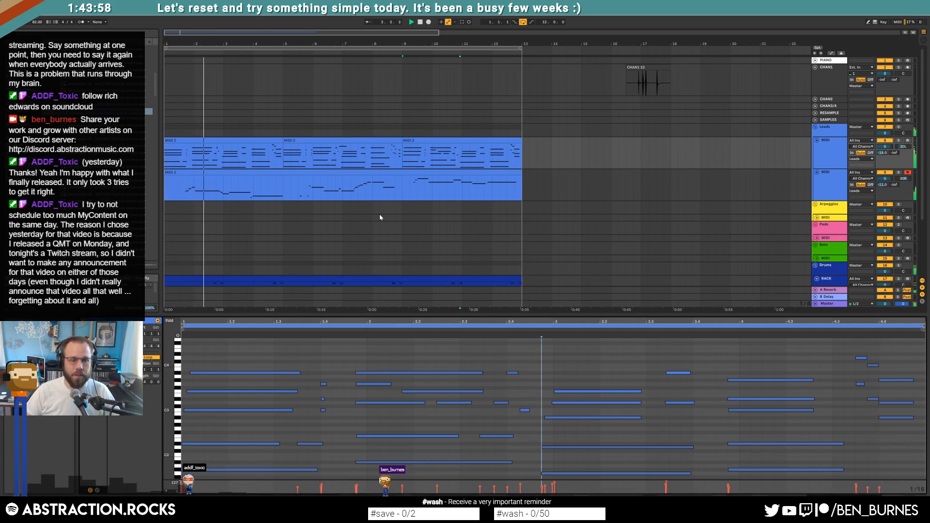
Listen through the looped arrangement while inspecting the first chord clip and the drum clip, and stop playback.
scroll(380, 218, "down", 2)
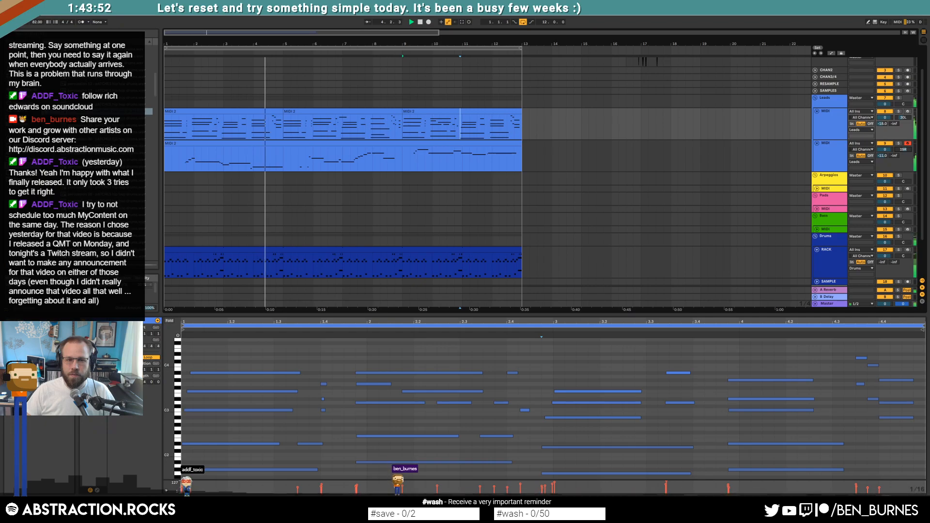
left_click(259, 112)
scroll(310, 209, "down", 2)
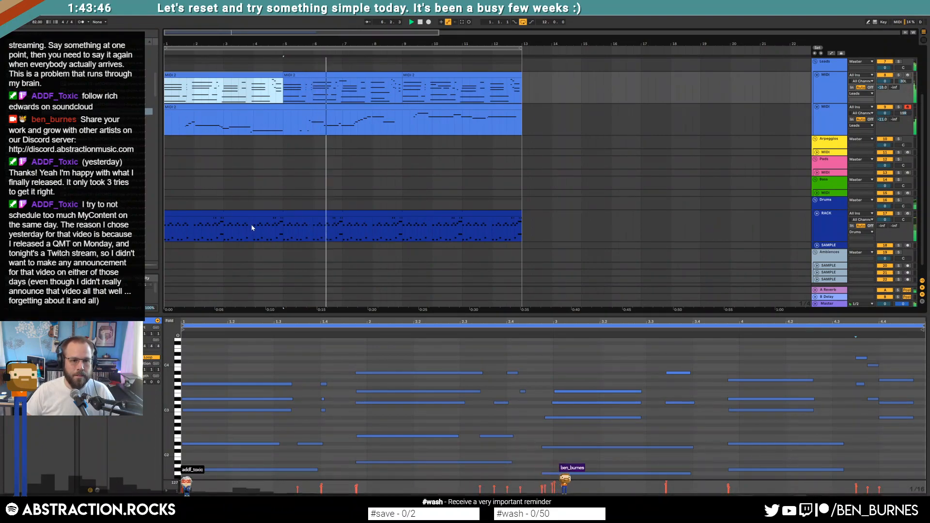
left_click(285, 213)
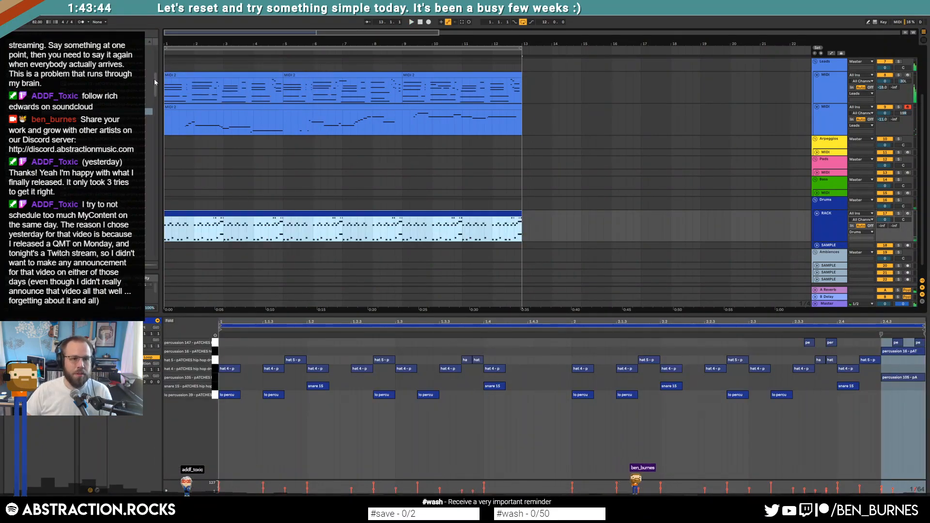
key("space")
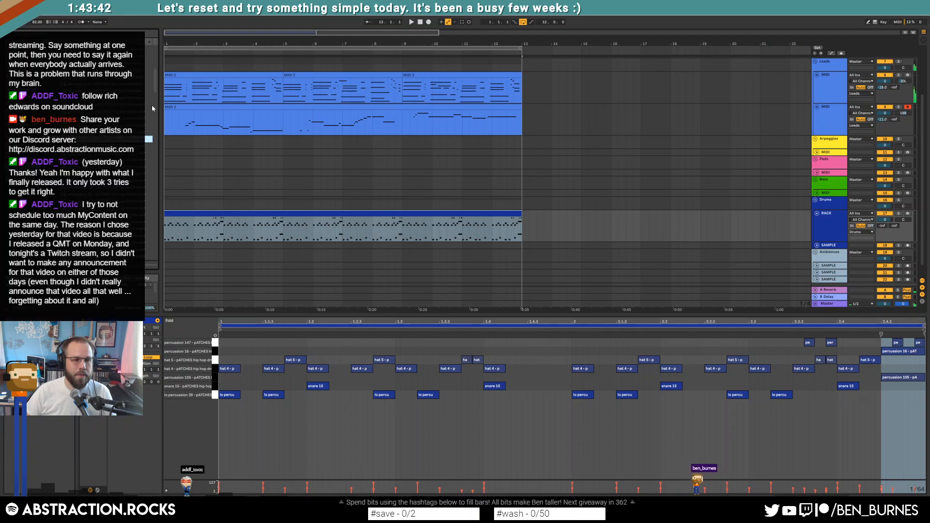
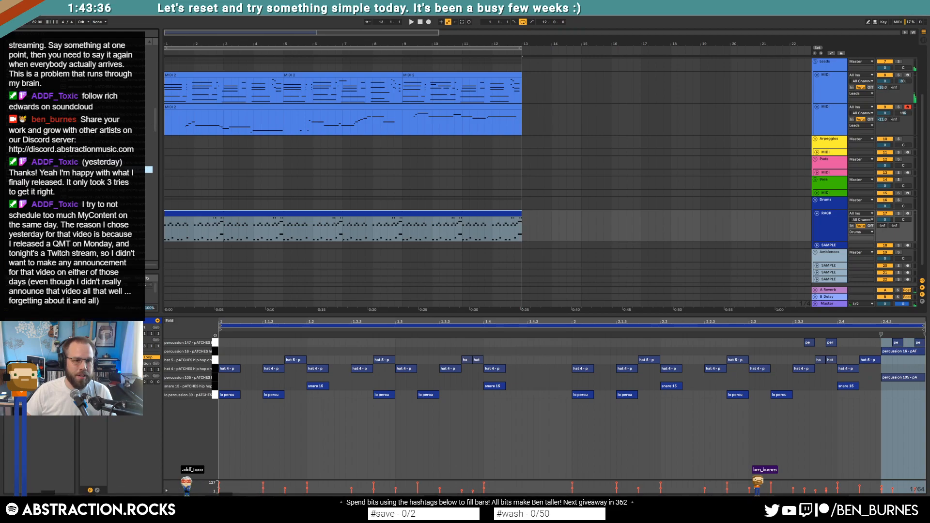
Open the ADSR Sample Manager on the SAMPLES track and search its samples for the Bongo tag.
scroll(754, 98, "up", 3)
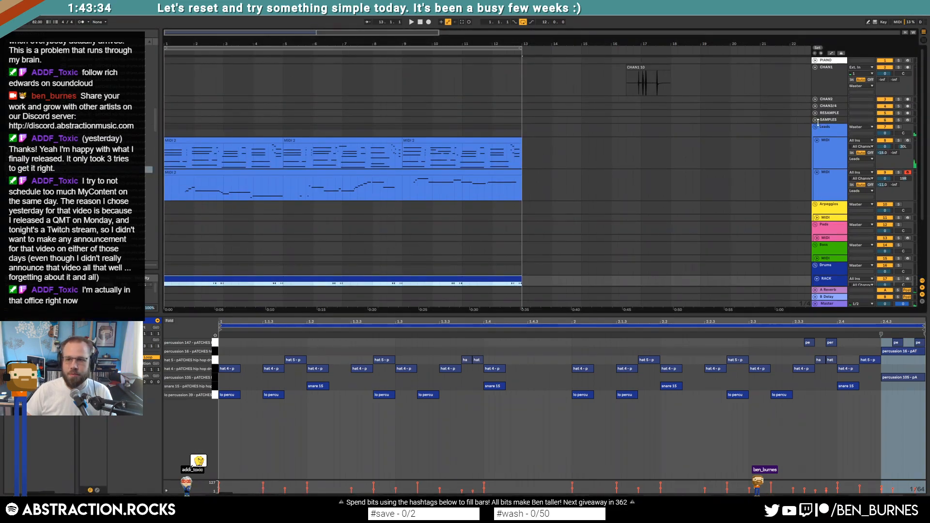
left_click(818, 120)
key("shift+Tab")
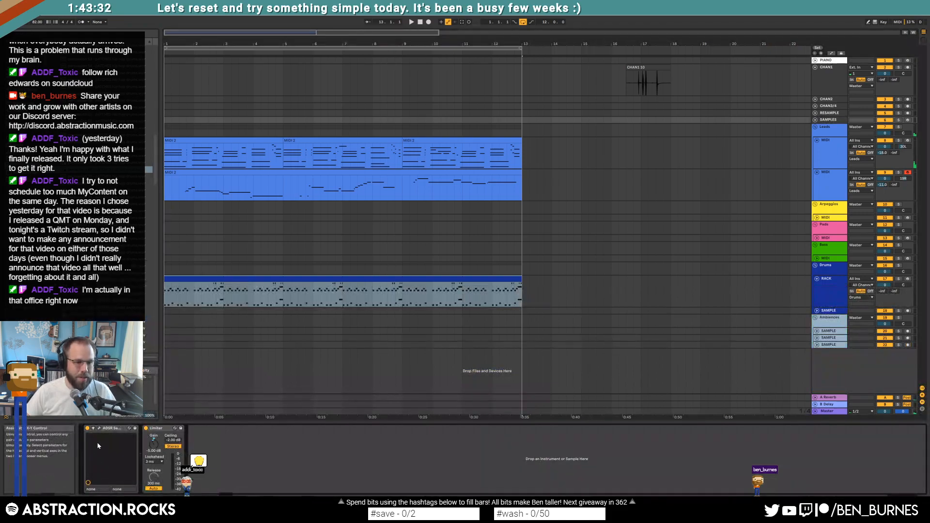
left_click(99, 429)
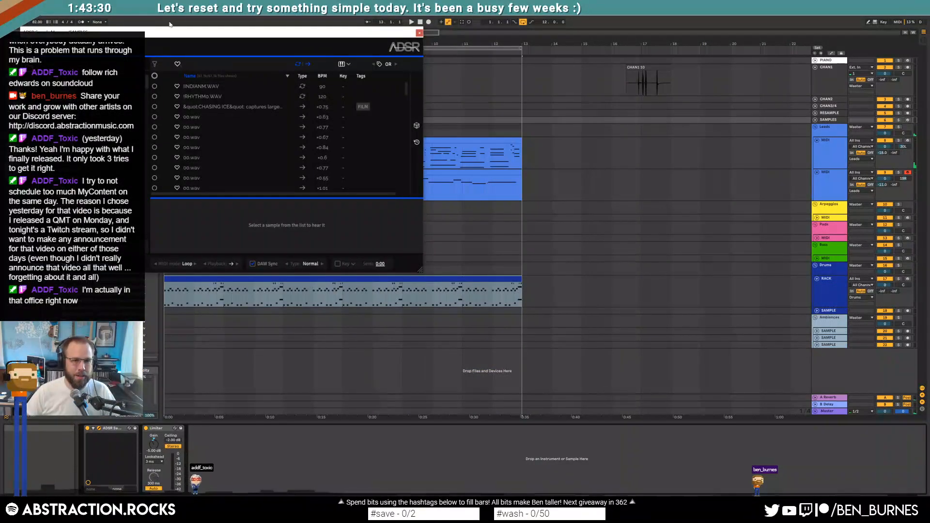
left_click_drag(176, 35, 560, 80)
left_click(436, 95)
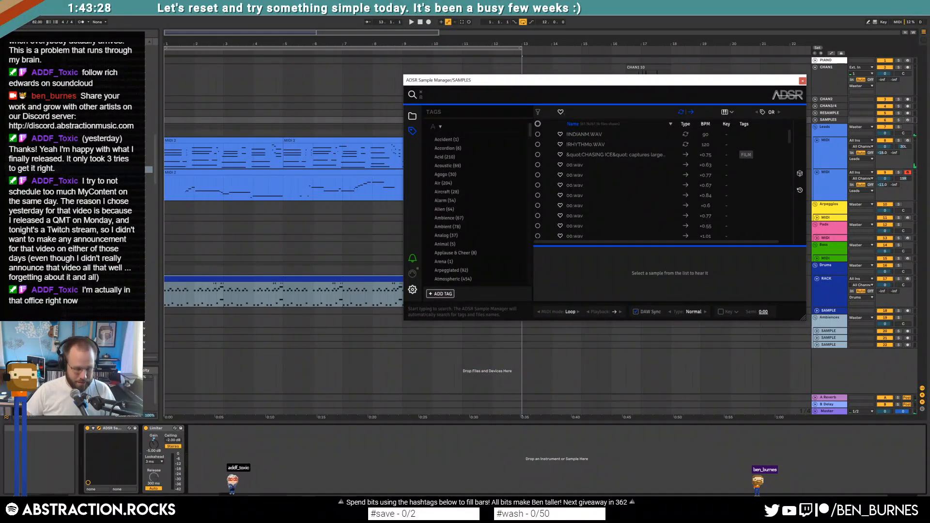
type("bongo")
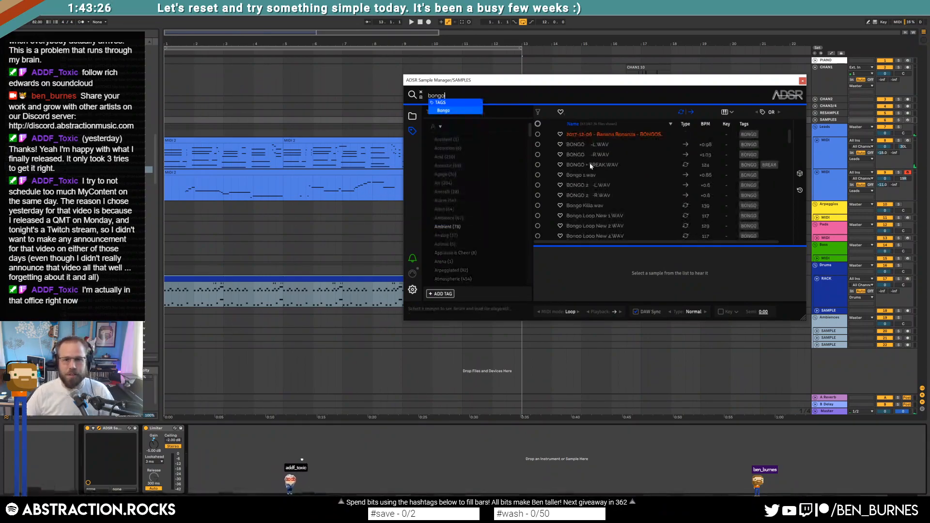
key("Return")
Audition the bongo samples, ending on BONGO + BREAK.WAV, and stop the preview.
left_click(576, 154)
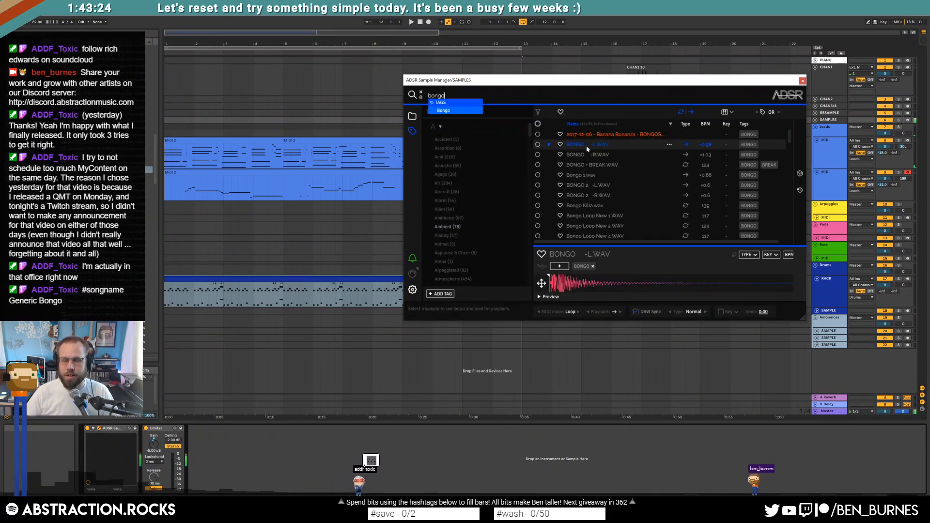
key("Down")
key("Down")
key("Down")
key("Down")
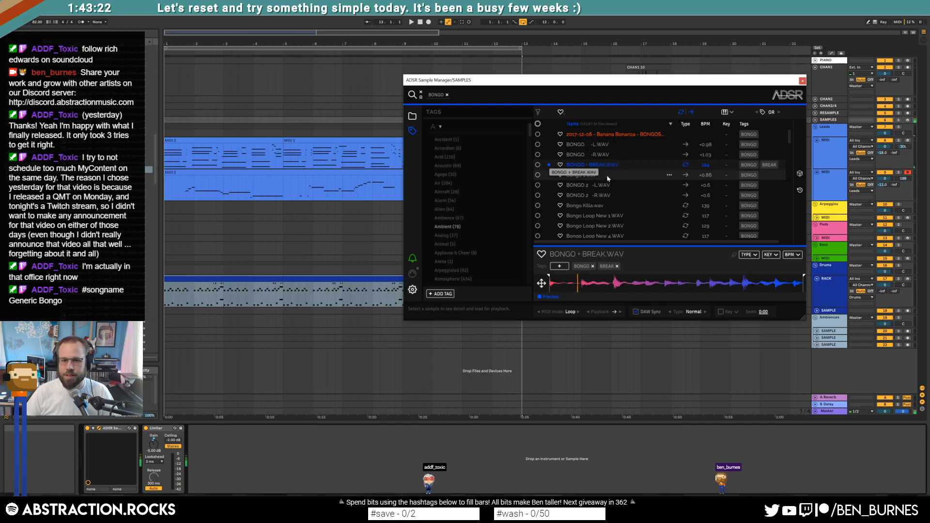
left_click(618, 165)
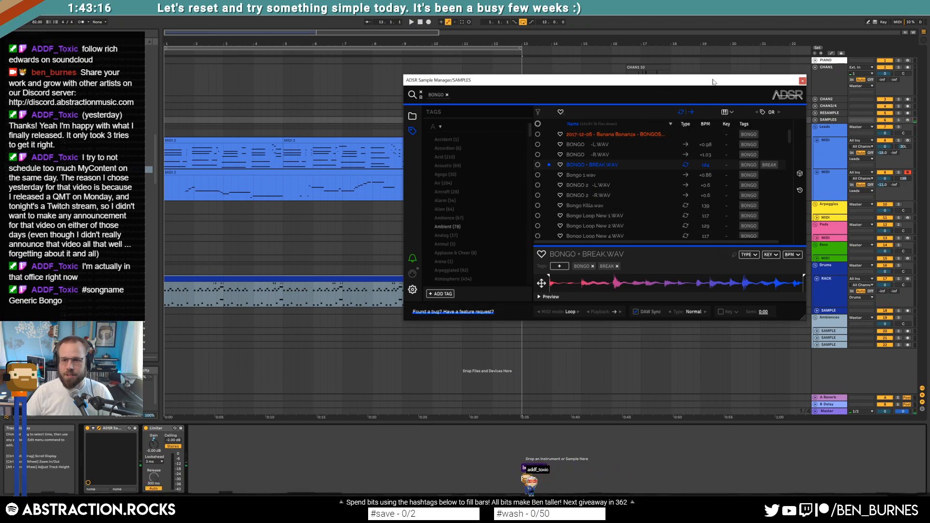
Place BONGO + BREAK.WAV at bar 1 of the Drums group's SAMPLE track and expand the track.
left_click_drag(772, 81, 749, 52)
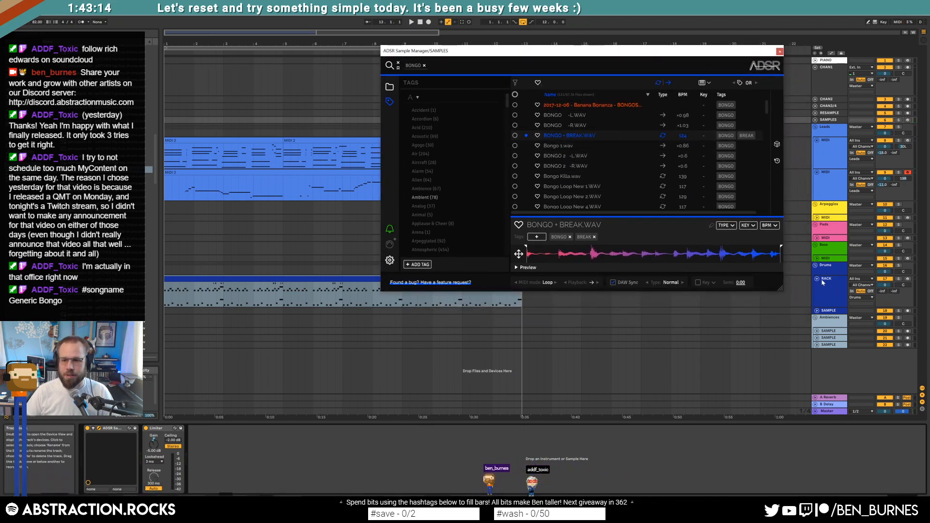
left_click_drag(569, 136, 268, 290)
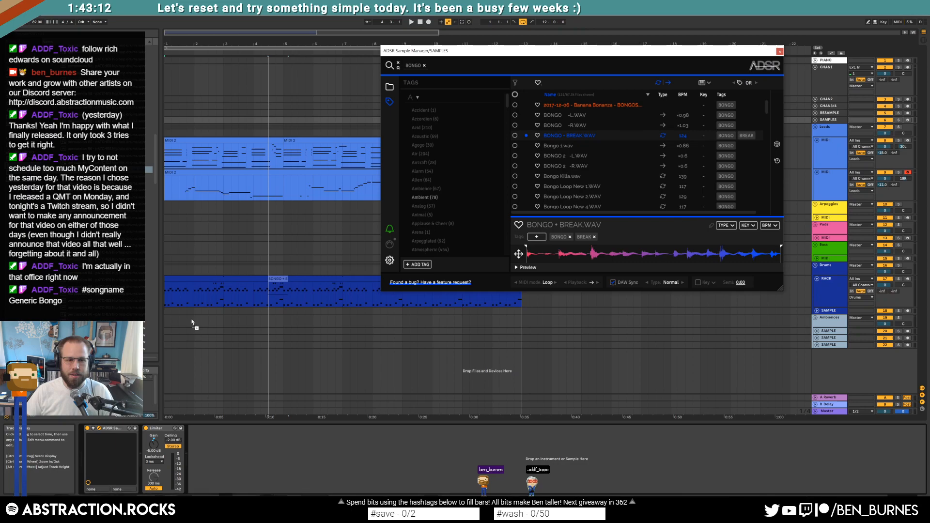
left_click_drag(178, 322, 172, 311)
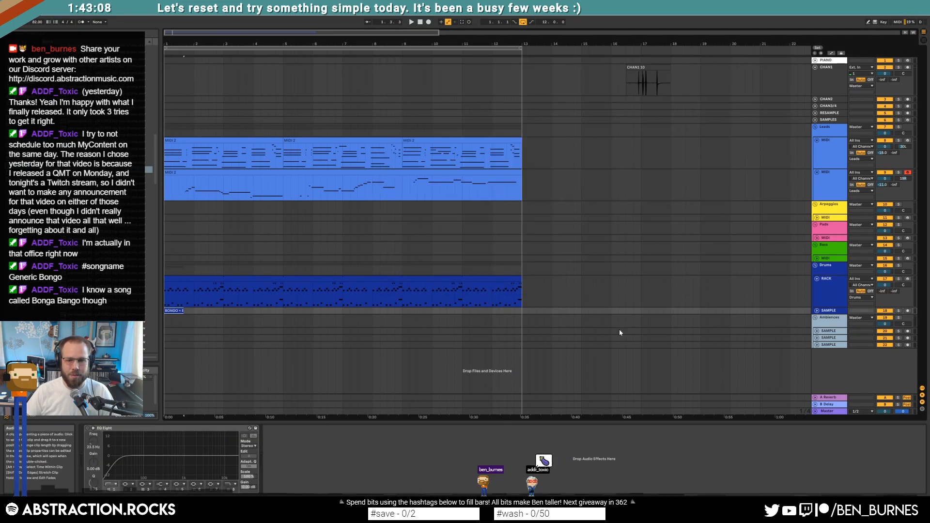
left_click(817, 311)
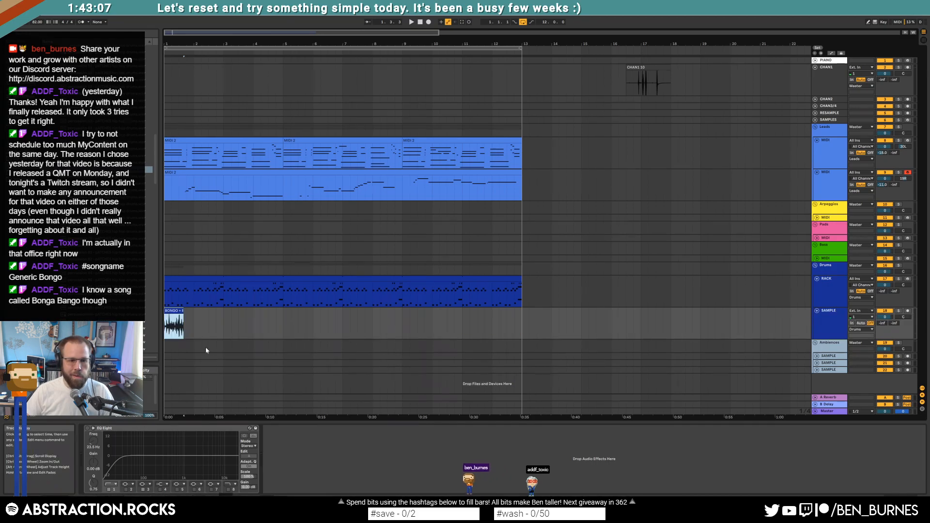
Enable warping on the bongo clip and set its segment BPM to 127.
double_click(179, 311)
left_click(156, 328)
left_click(155, 347)
type("127")
key("Return")
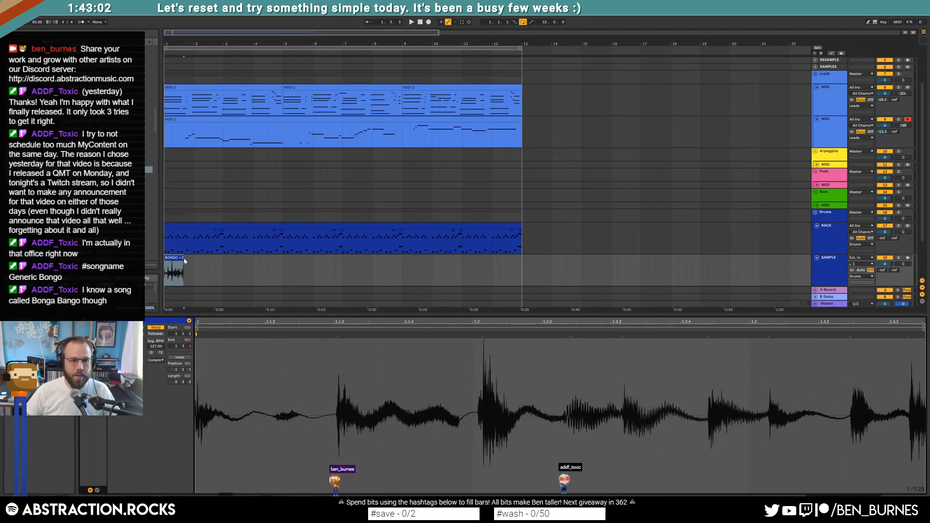
Lengthen the bongo clip to one full bar, enable its loop, and extend it to the arrangement's end at bar 13.
left_click_drag(185, 262, 195, 264)
left_click(180, 357)
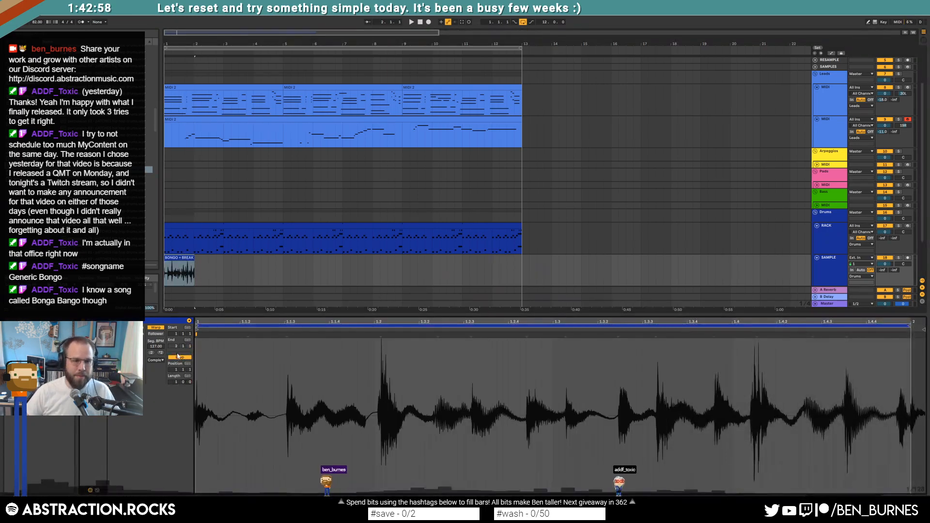
left_click_drag(192, 258, 526, 273)
During playback, enable EQ Eight on the bongo track and raise its low-cut frequency to about 2.4 kHz.
key("space")
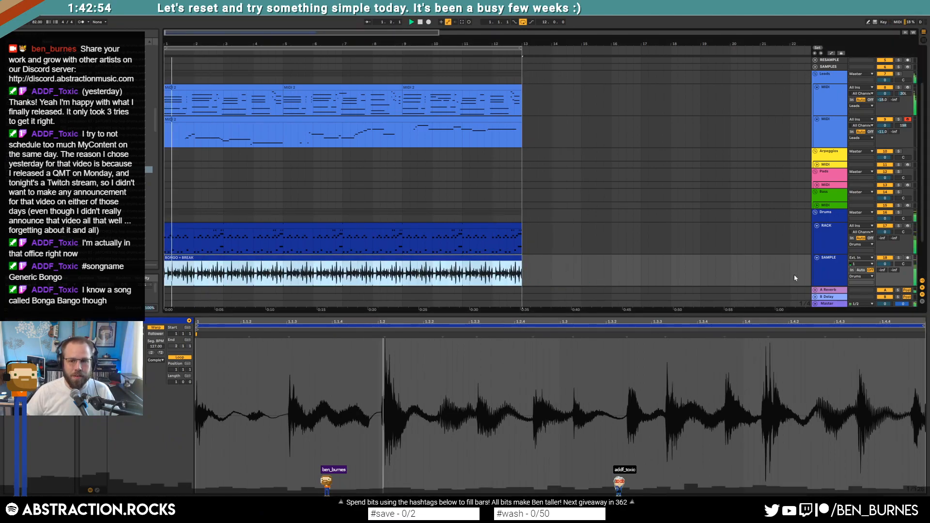
left_click(830, 273)
left_click(88, 428)
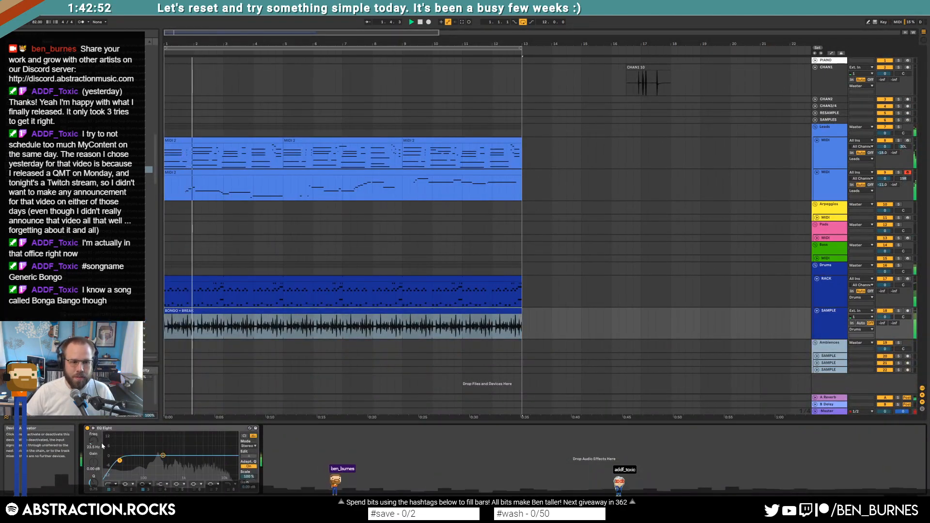
left_click_drag(119, 459, 192, 468)
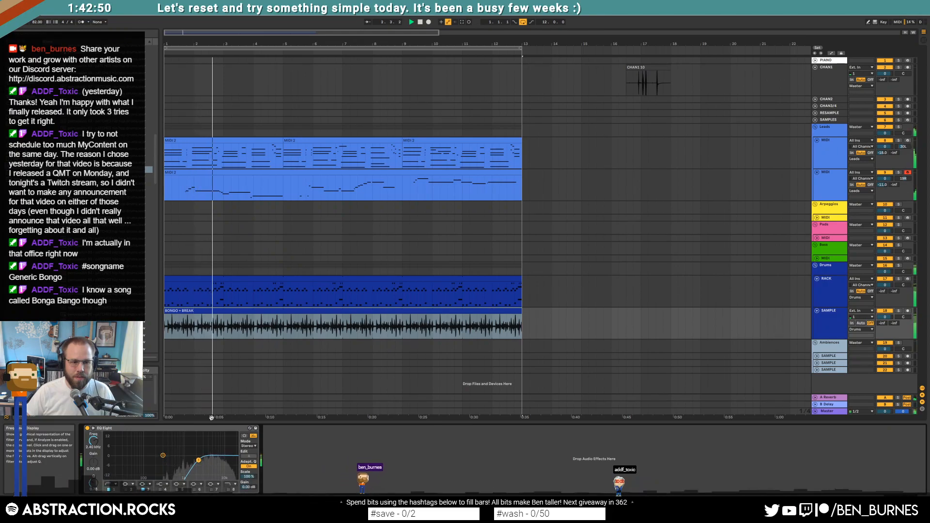
Warp the BONGO + BREAK clip's hits onto beats 1.2 and 1.4 and the bar's end, and quantize its audio during playback.
double_click(243, 313)
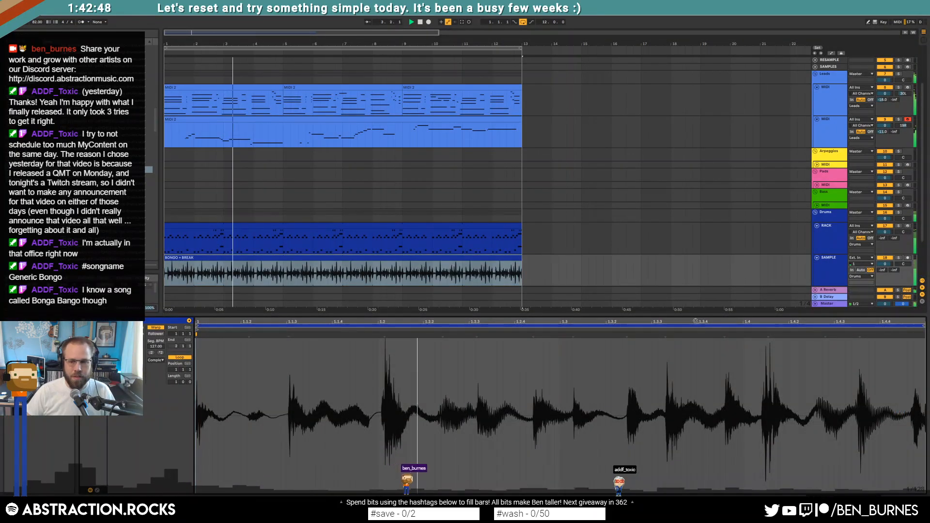
left_click_drag(685, 324, 685, 321)
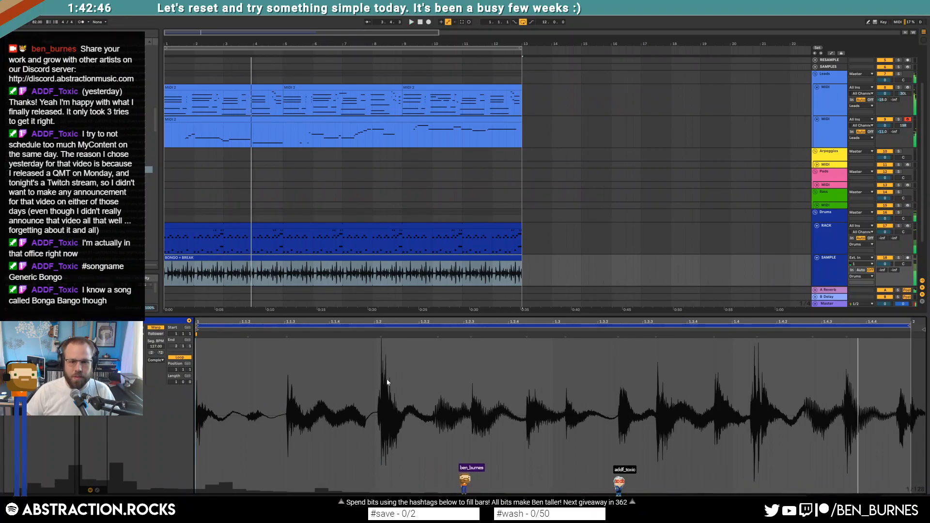
left_click_drag(381, 336, 374, 335)
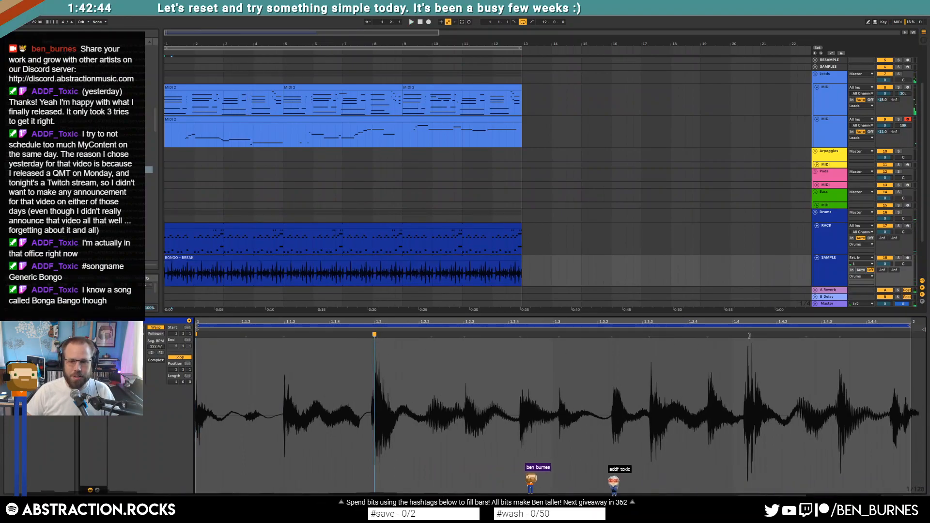
left_click_drag(750, 336, 732, 335)
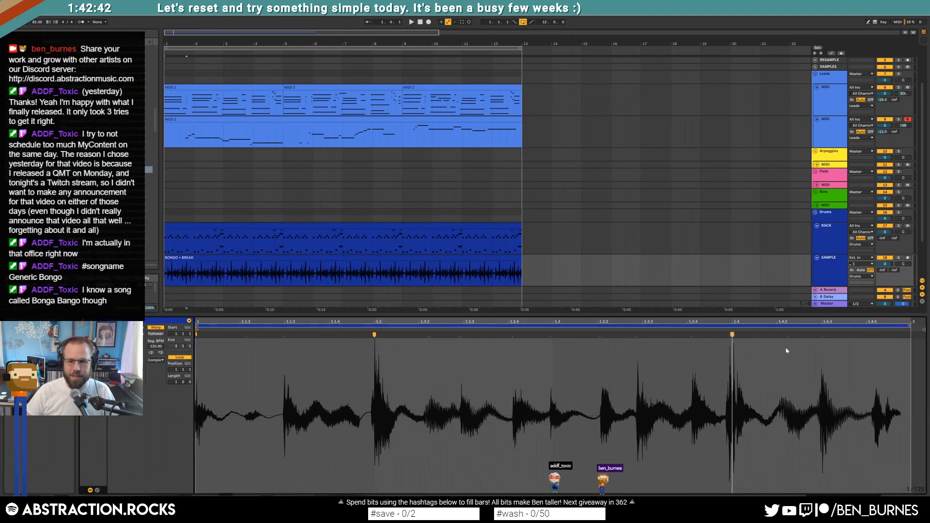
left_click_drag(895, 335, 906, 336)
key("space")
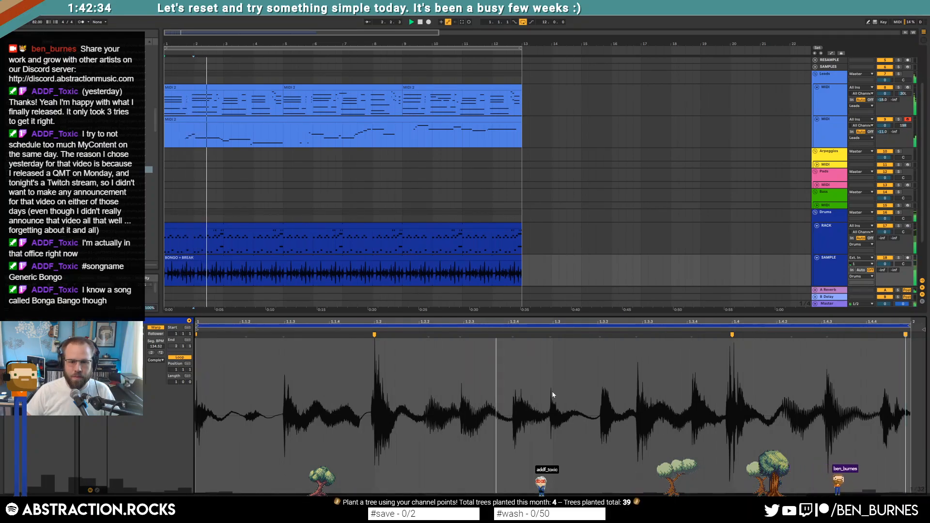
key("ctrl+a")
key("ctrl+u")
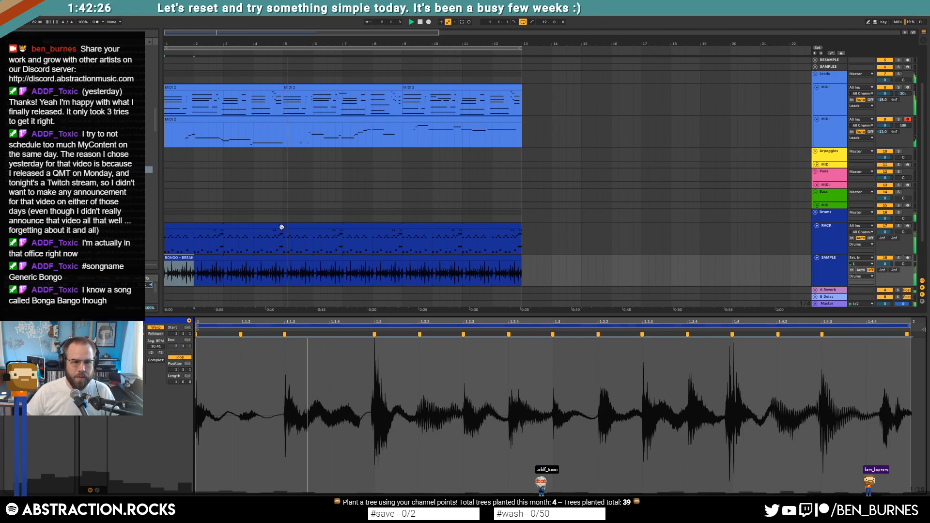
Stop playback and delete the BONGO + BREAK clip from the Drums group's SAMPLE track.
left_click(274, 243)
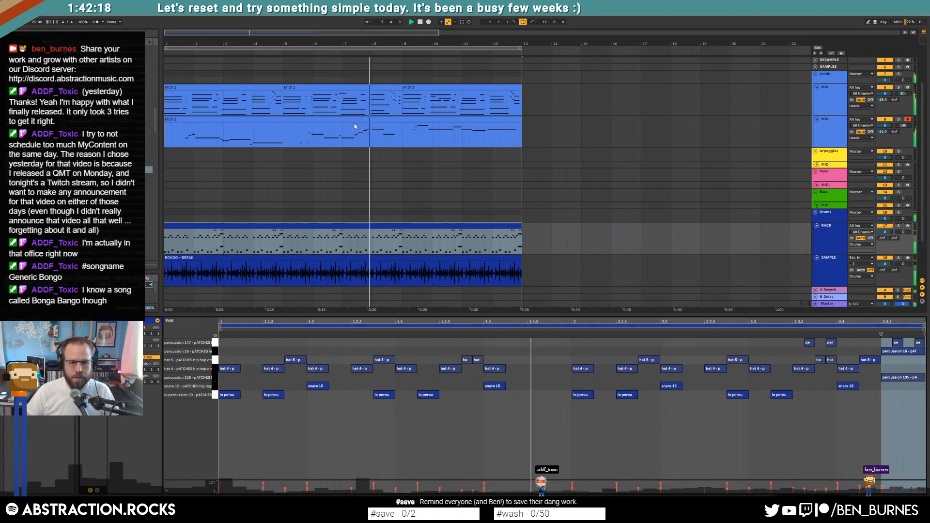
left_click(455, 264)
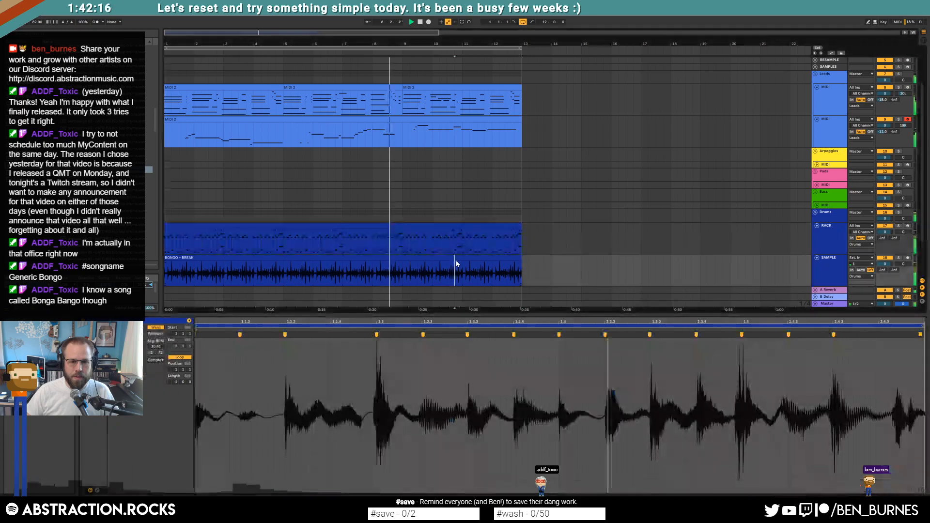
key("space")
key("Delete")
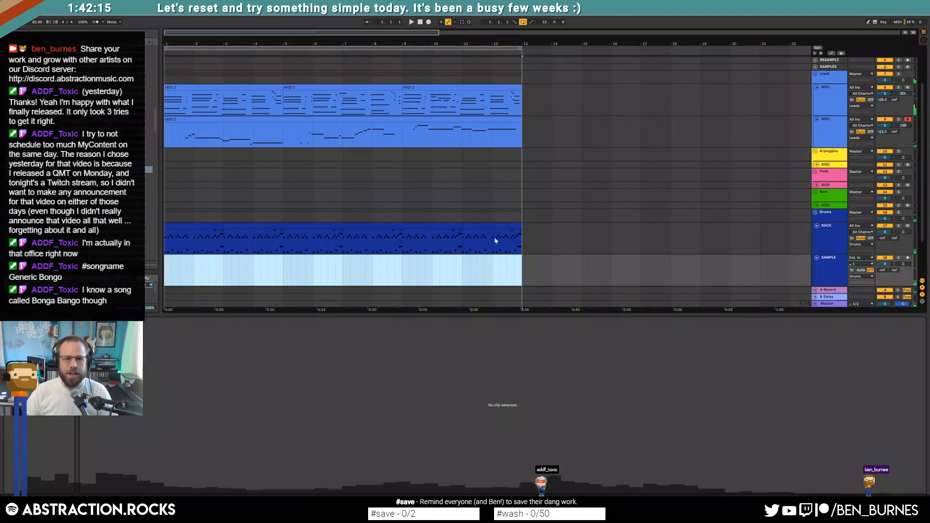
Open the ADSR Sample Manager on the SAMPLES track and audition the bongo samples from BONGO 2 -L.WAV to Bongo Loop New 4.WAV.
left_click(363, 127)
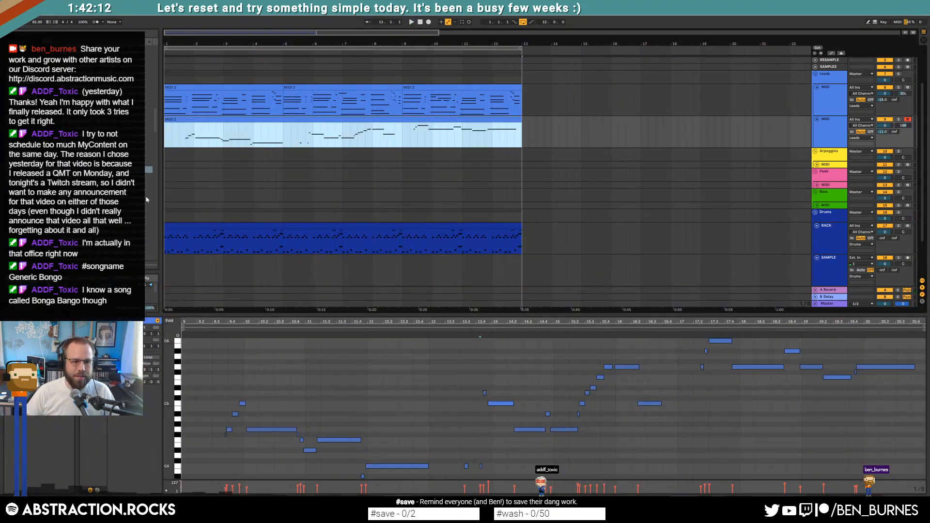
left_click_drag(156, 118, 157, 125)
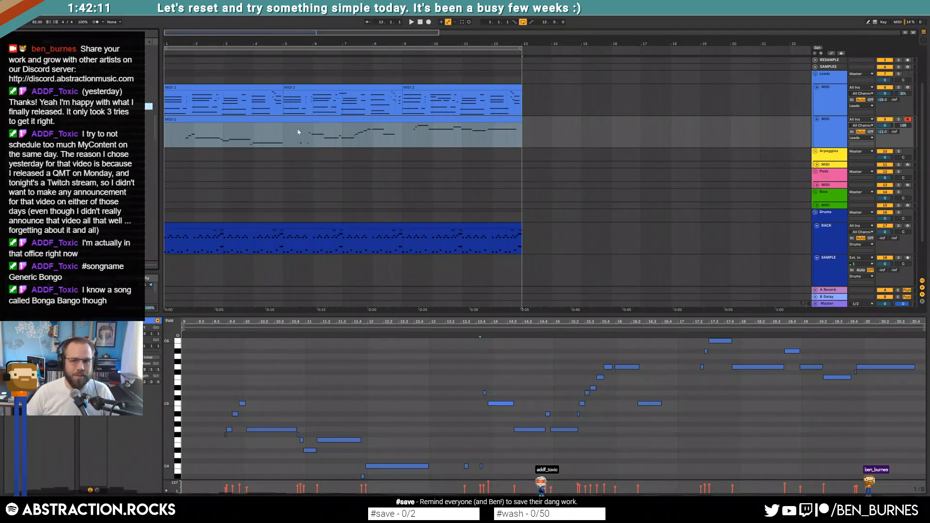
left_click(829, 66)
left_click(601, 156)
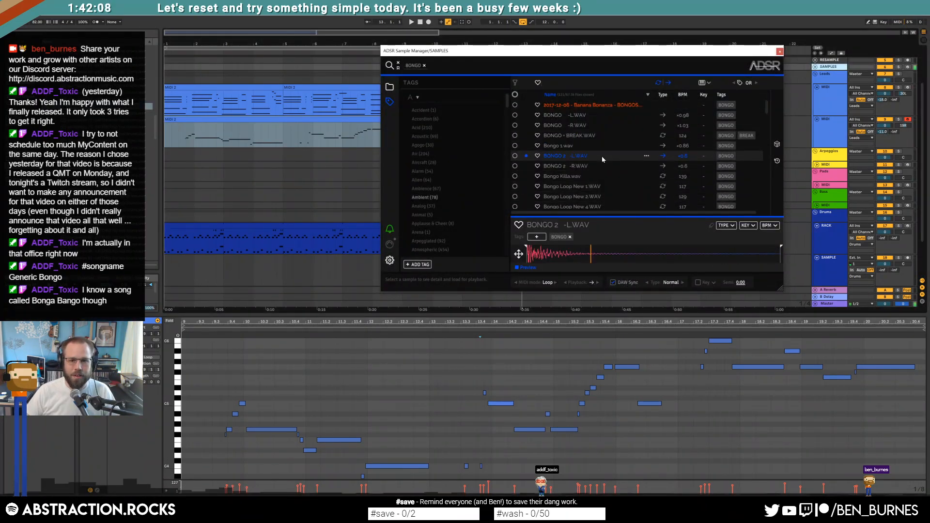
left_click(592, 176)
left_click(593, 185)
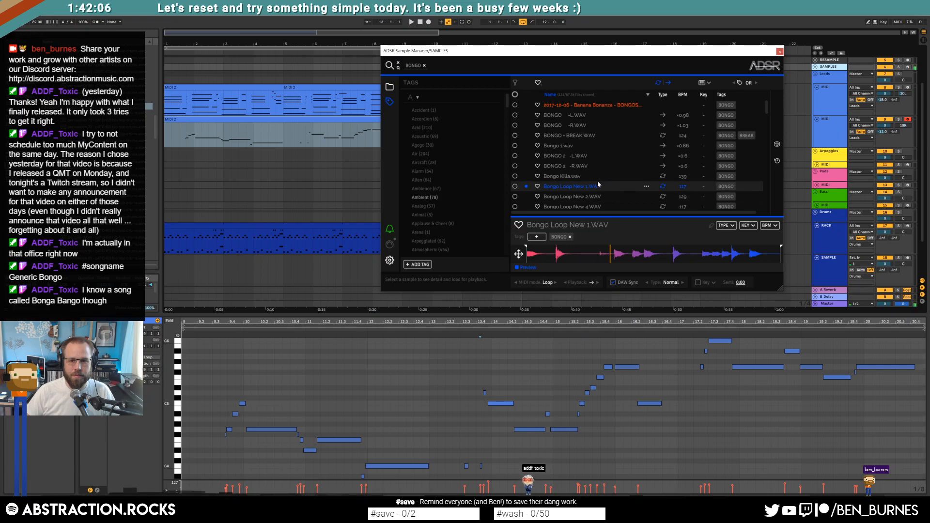
key("Up")
scroll(597, 179, "down", 2)
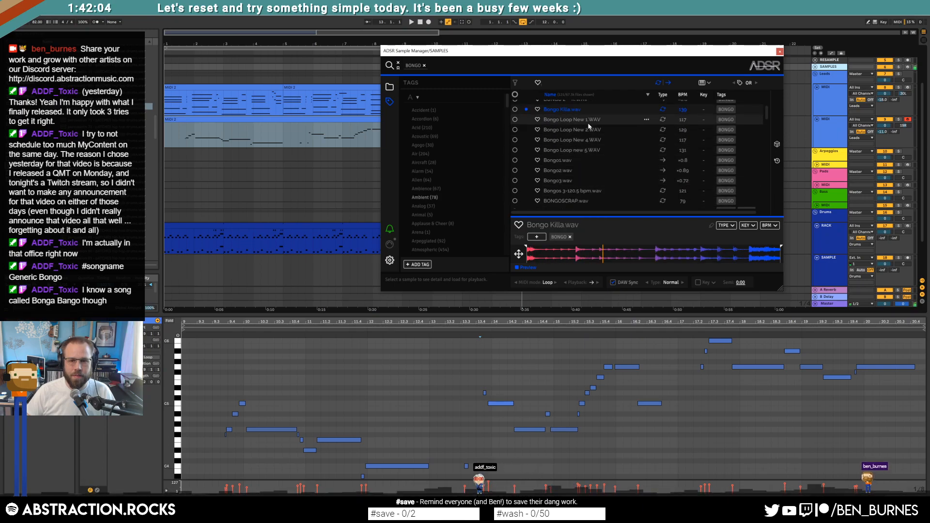
key("Down")
key("Down")
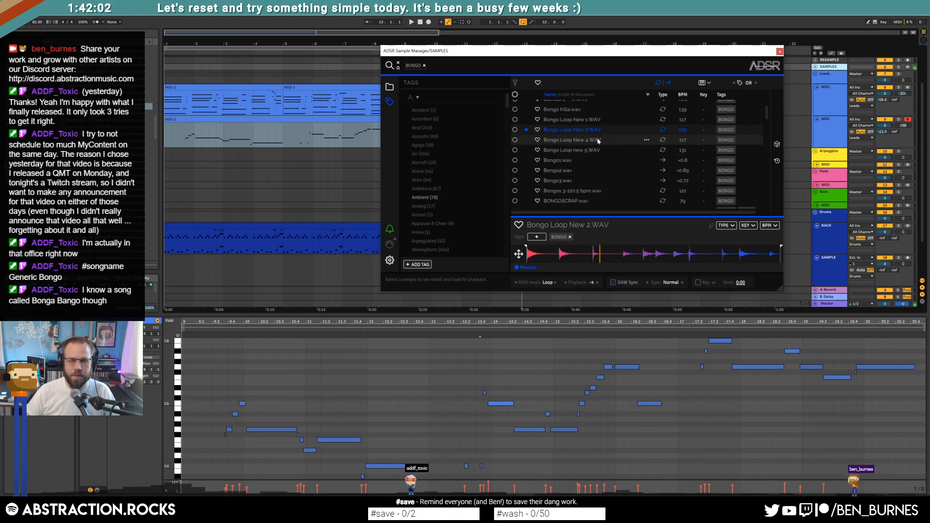
key("Down")
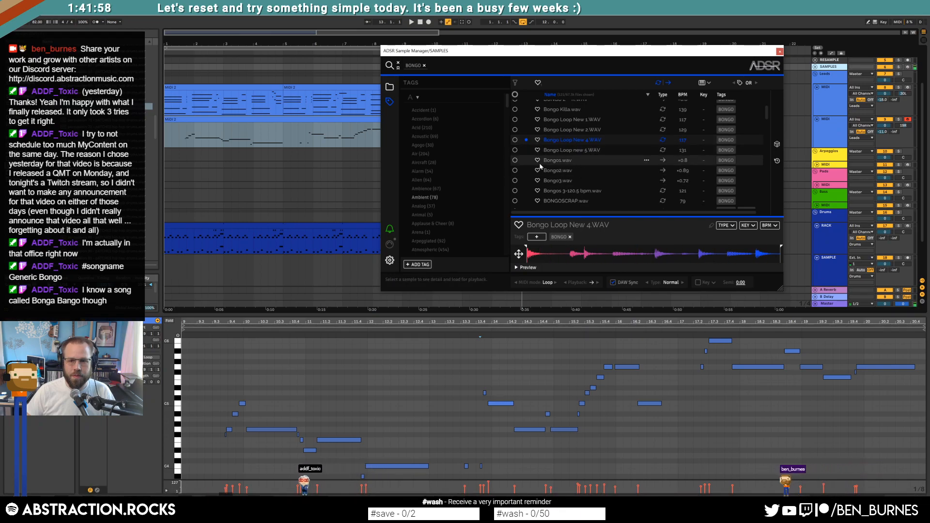
Place Bongo Loop New 4.WAV at beat 2.4 on the Drums group's SAMPLE track and enable warping on it.
left_click(218, 250)
left_click_drag(217, 266, 223, 258)
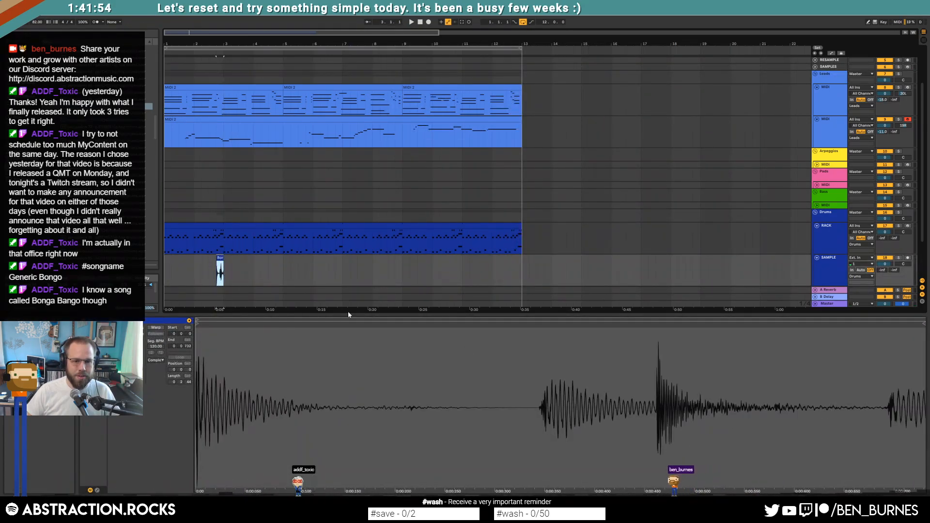
left_click(158, 330)
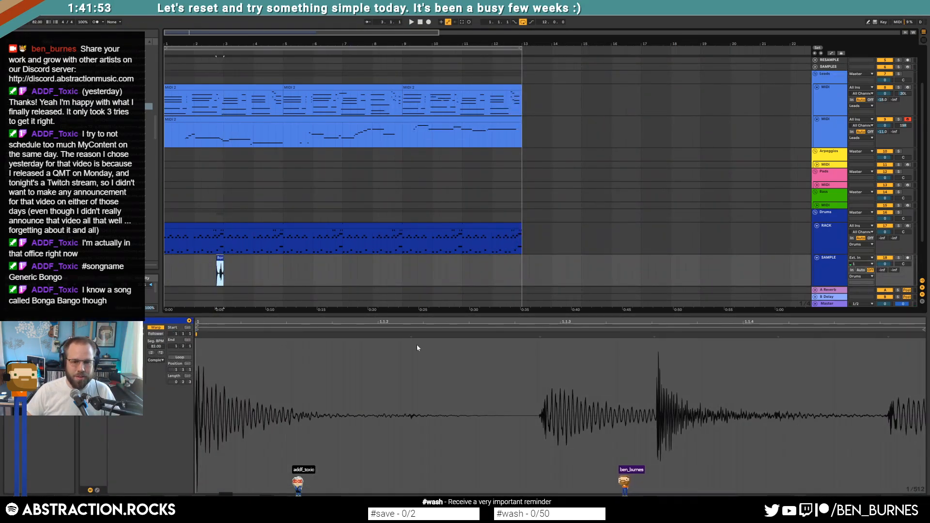
Add warp markers pulling the bongo clip's second hit midway between 1.1.2 and 1.1.3, and its third hit to 1.1.3.
left_click(540, 334)
left_click_drag(541, 333, 469, 334)
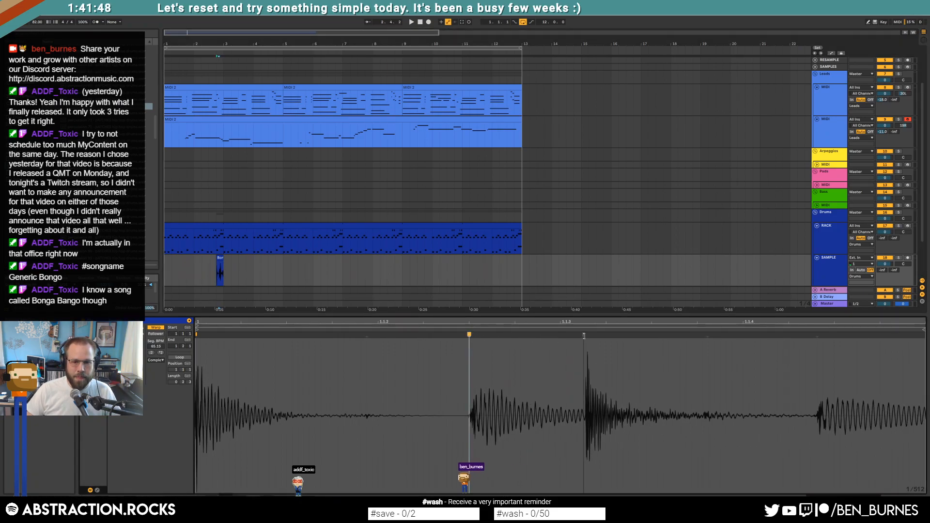
left_click_drag(585, 336, 562, 337)
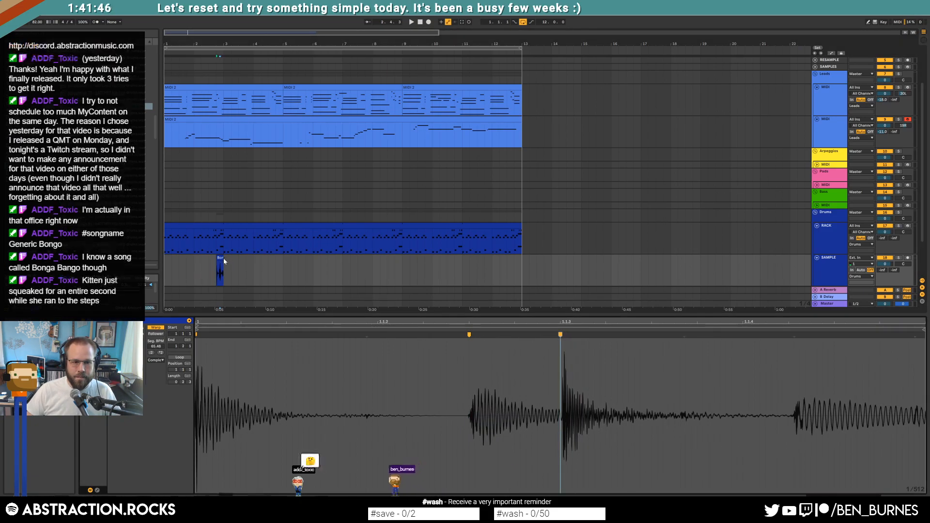
Trim the bongo clip's end to just before bar 3 and turn off the track's EQ Eight while playing it back.
scroll(224, 259, "up", 4)
left_click_drag(223, 259, 215, 260)
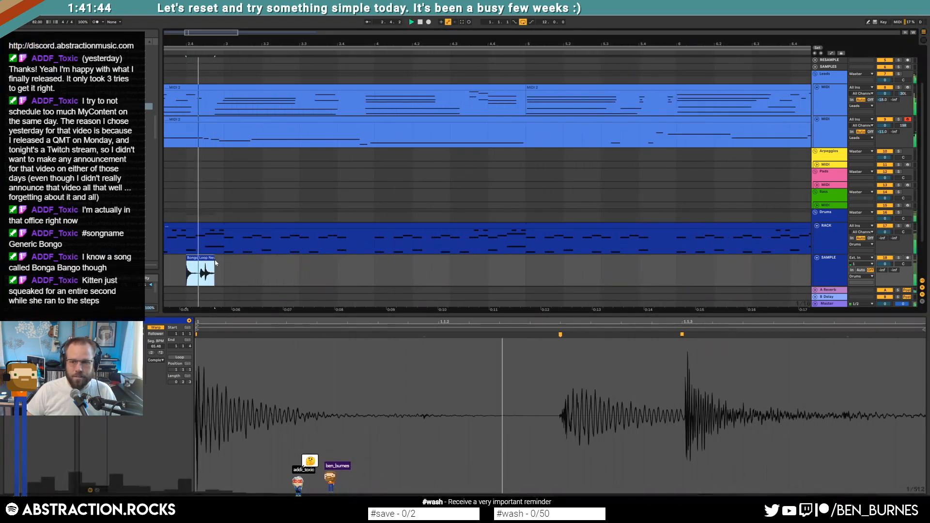
key("space")
double_click(840, 279)
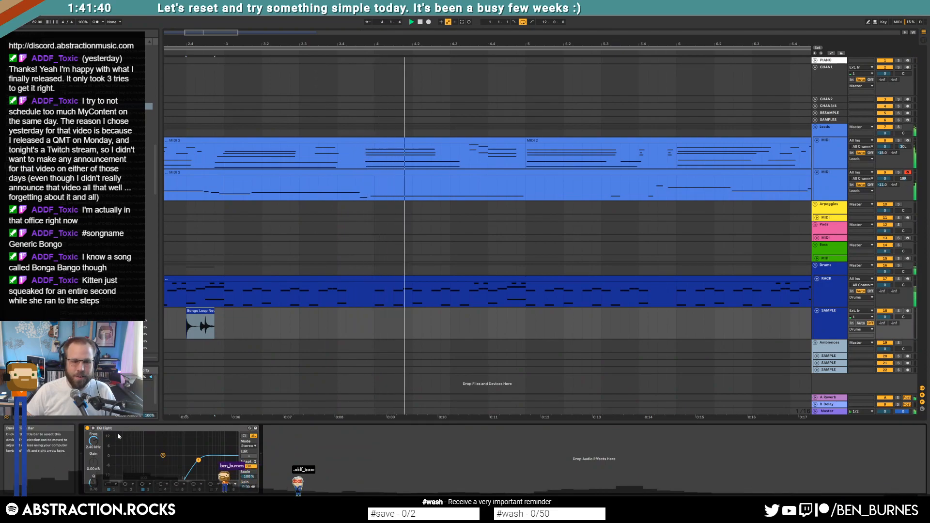
key("space")
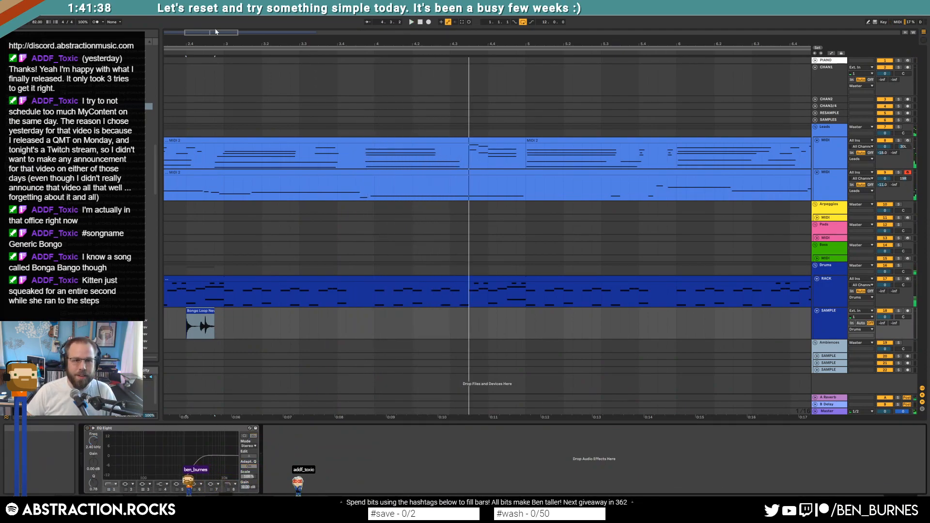
Duplicate the two-bar range containing the bongo clip so a copy sits at beat 4.4, and play that copy.
left_click_drag(216, 33, 215, 19)
left_click(325, 311)
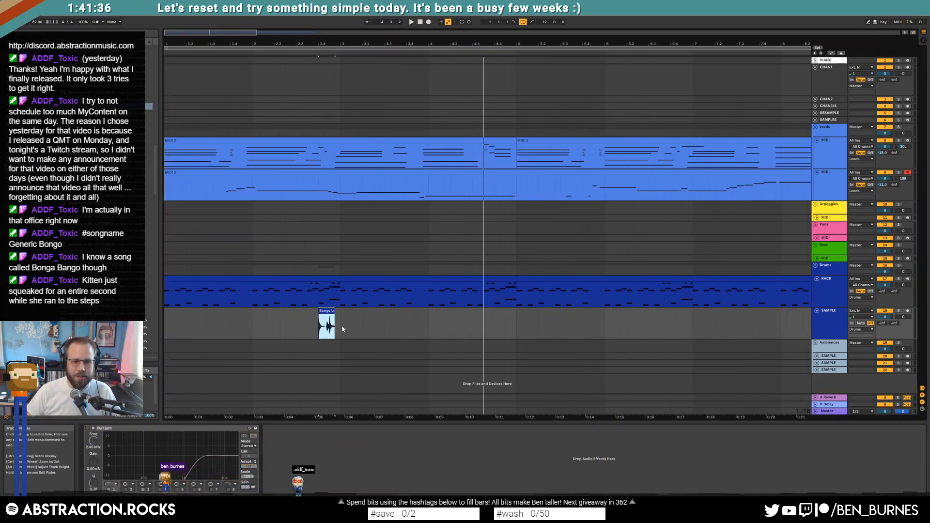
left_click_drag(342, 330, 144, 331)
key("ctrl+d")
left_click(473, 330)
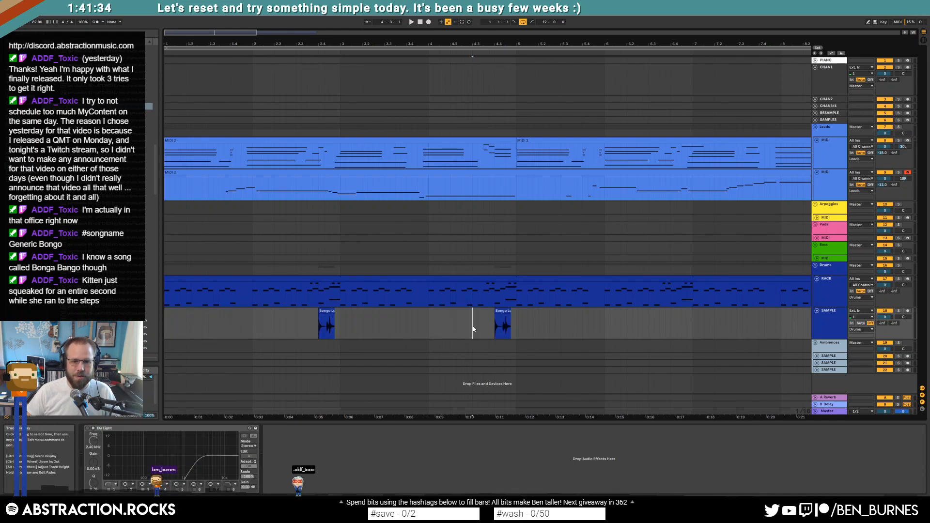
key("space")
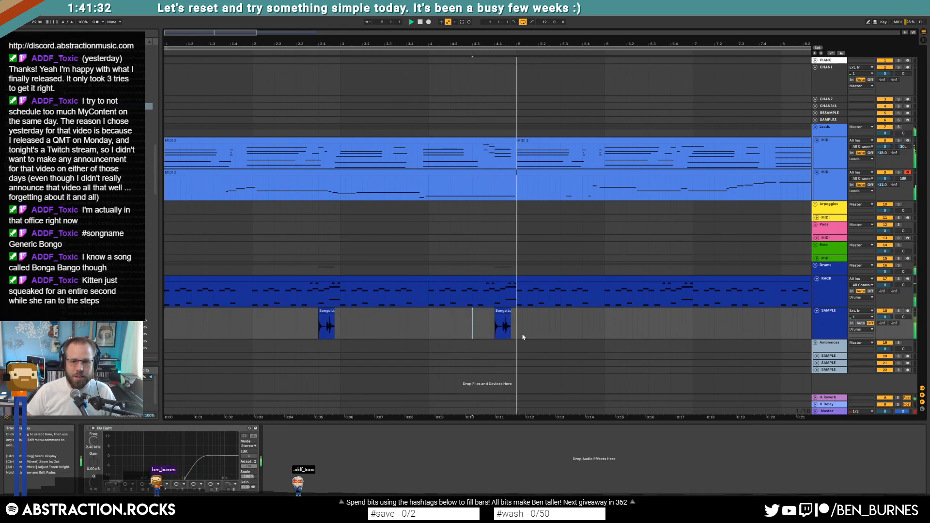
key("space")
Lengthen the second bongo clip so it ends at bar 5 and play it back.
left_click(507, 310)
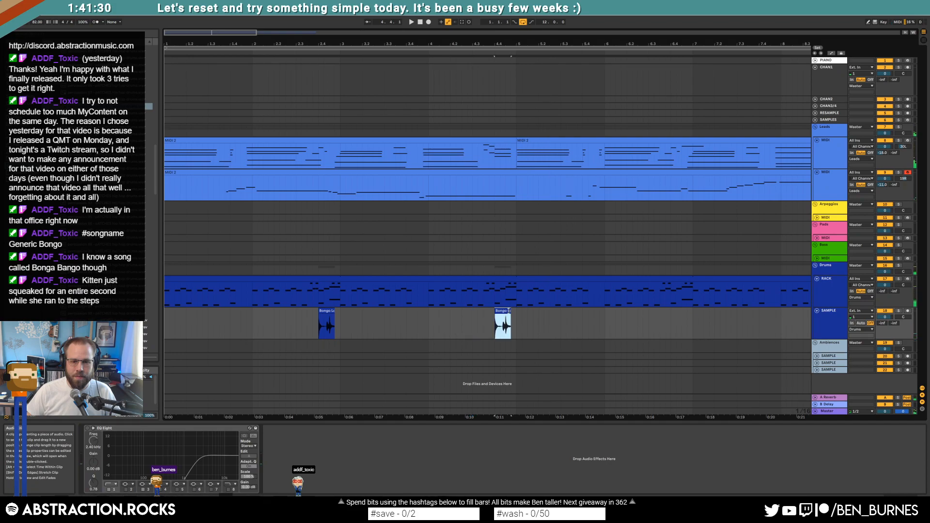
left_click_drag(510, 310, 517, 311)
key("space")
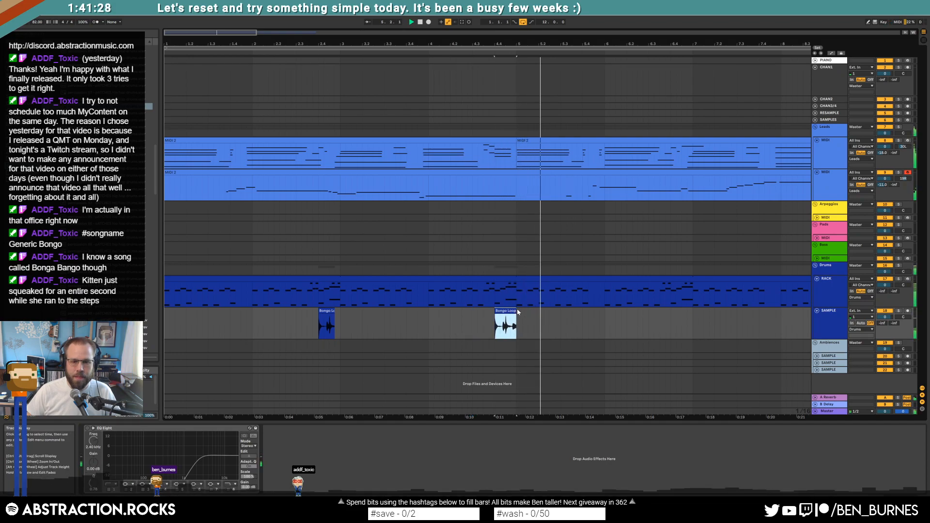
key("space")
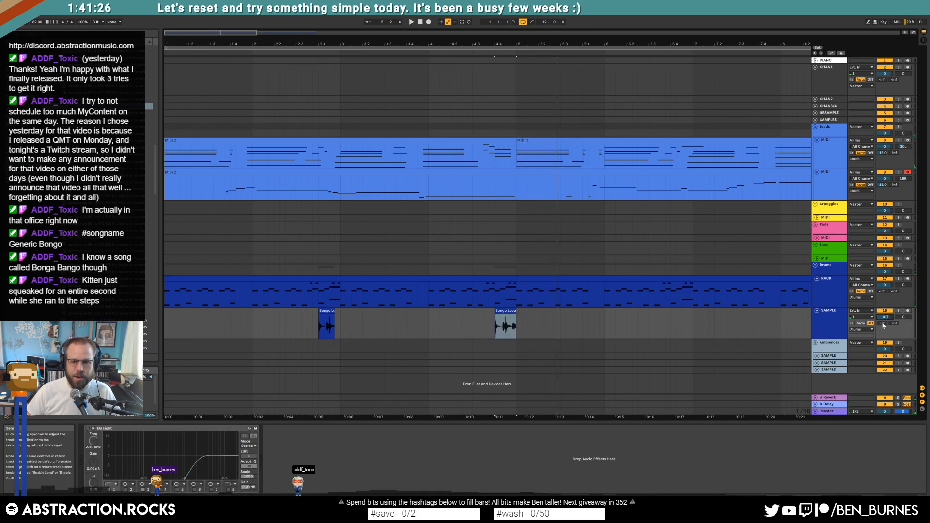
Turn on the bongo track's EQ Eight with its low cut at about 138 Hz, and add a Delay with a higher filter frequency.
left_click(88, 429)
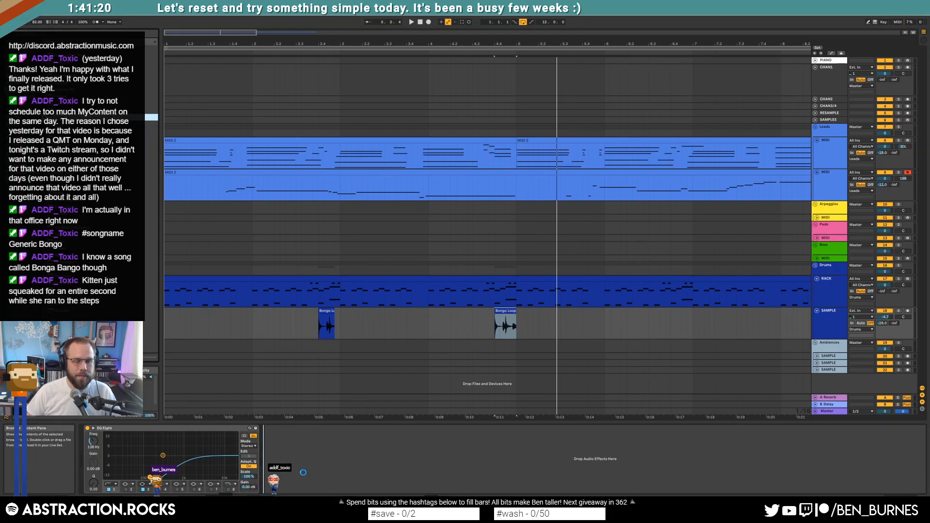
left_click_drag(340, 443, 358, 450)
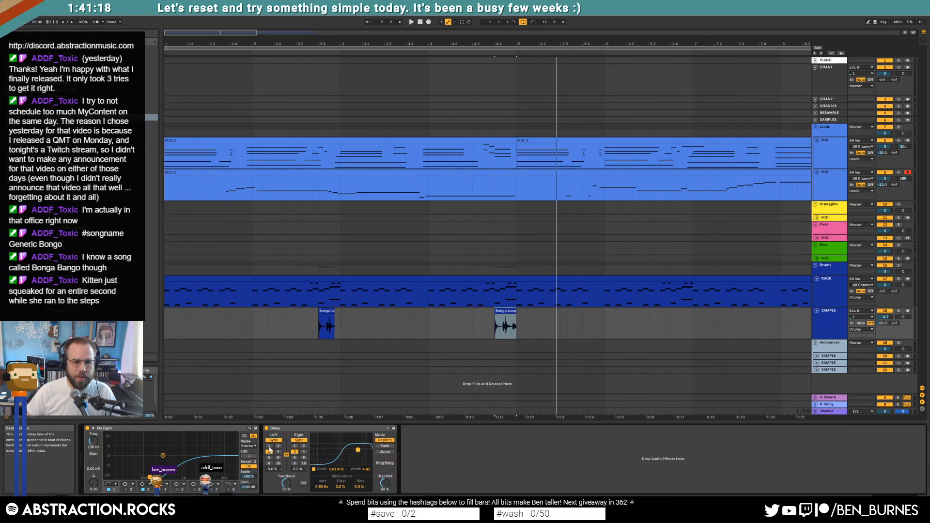
Lengthen the first bongo clip so it ends at bar 3 and play the arrangement.
left_click_drag(333, 312, 340, 312)
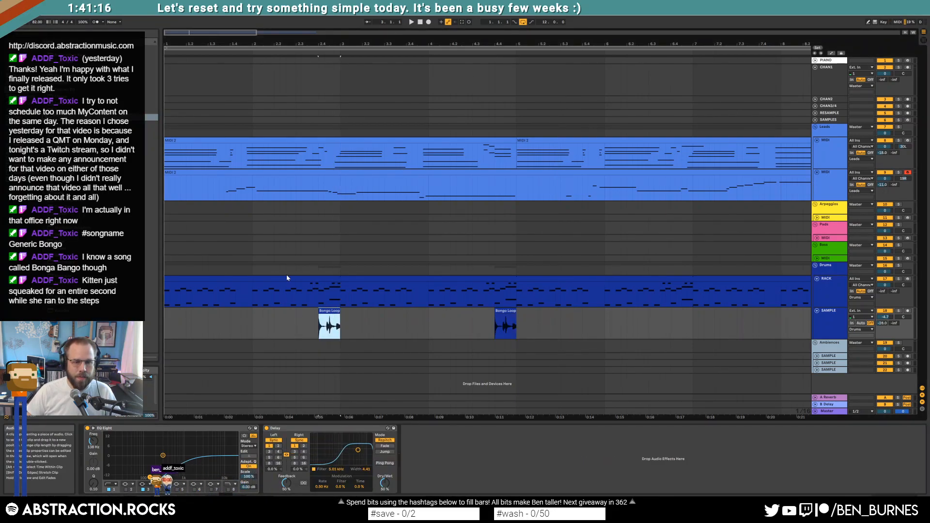
key("space")
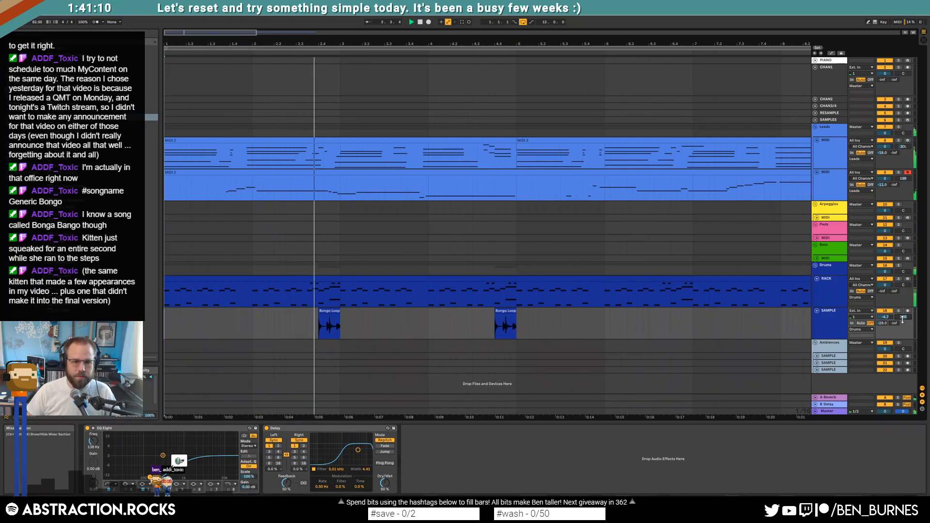
During playback, adjust the bongo track's pan and volume, lower and widen the Delay's filter, and adjust its Dry/Wet amount.
left_click_drag(903, 318, 886, 320)
left_click_drag(358, 450, 353, 445)
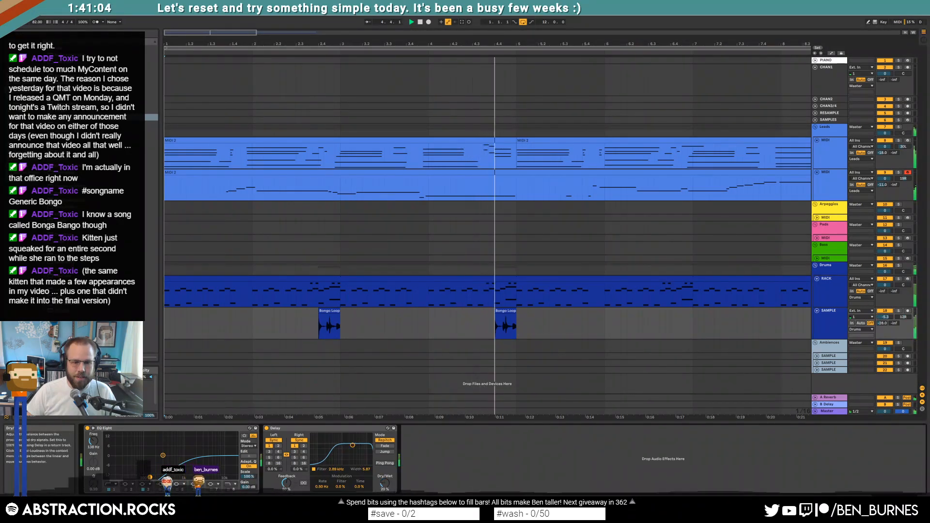
left_click_drag(385, 482, 386, 485)
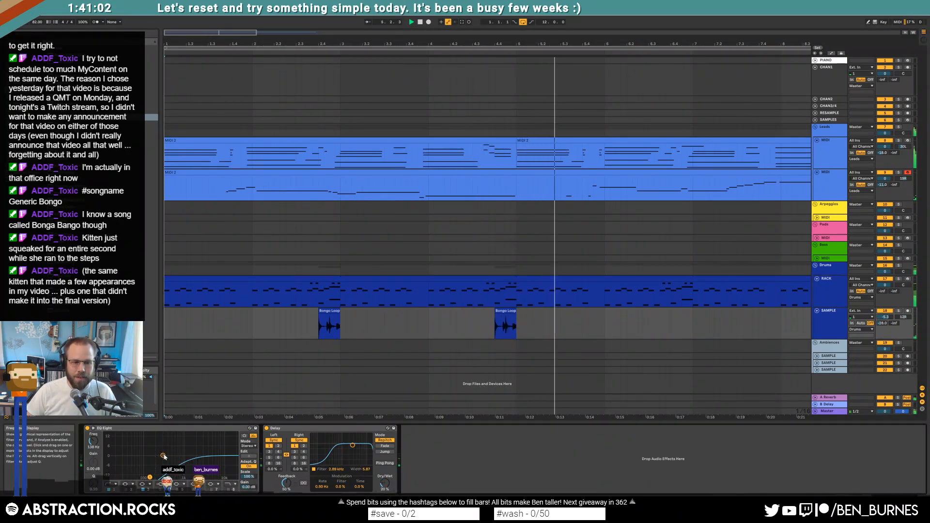
Lower the frequency of the bongo EQ Eight's low cut and duplicate the bongo clips to fill the SAMPLE track through bar 13.
left_click_drag(150, 477, 129, 466)
left_click_drag(517, 323, 166, 320)
key("ctrl+d")
key("ctrl+d")
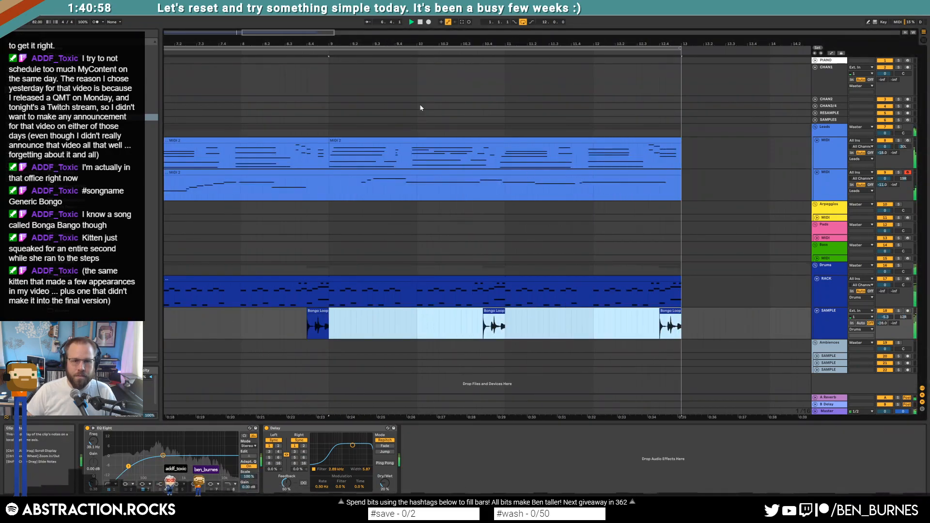
left_click_drag(287, 32, 210, 24)
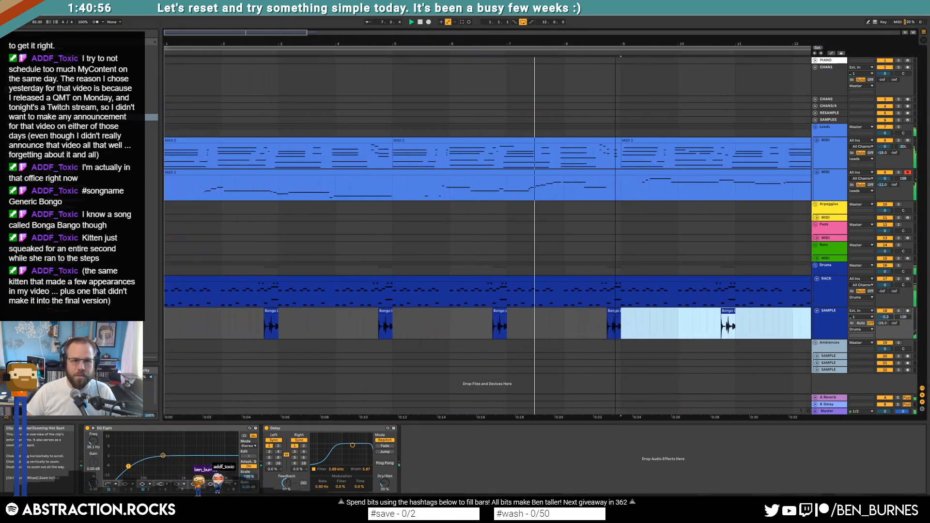
Reduce the bongo Delay's feedback, adjust its Dry/Wet, and set its filter to about 4.17 kHz with a narrower width.
left_click_drag(286, 483, 286, 493)
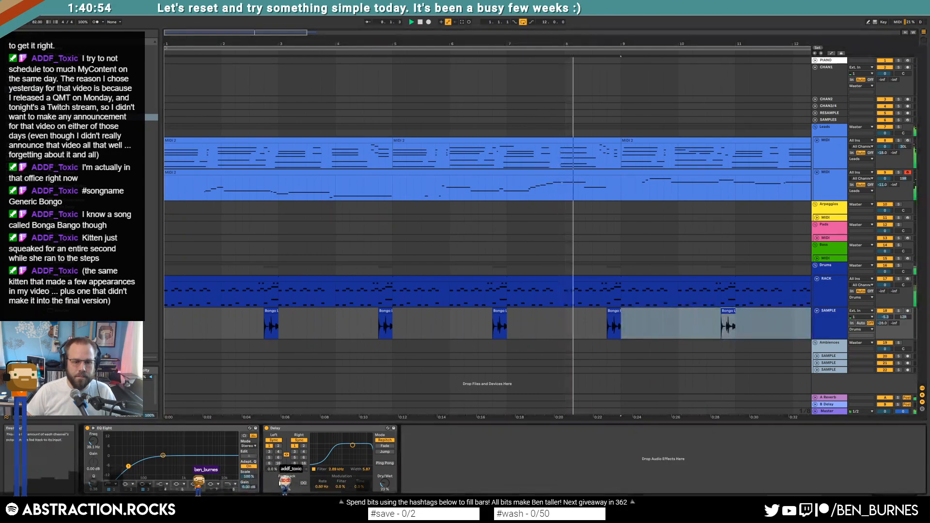
left_click_drag(387, 485, 388, 483)
left_click_drag(352, 445, 357, 450)
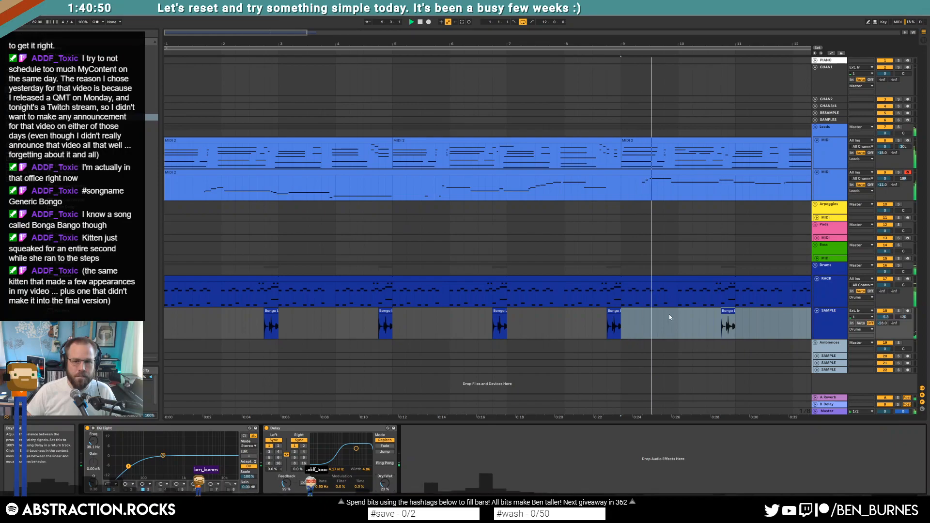
Stop playback and delete the bongo clips from the SAMPLE track's first bars.
key("space")
left_click_drag(785, 324, 156, 336)
key("Delete")
left_click(271, 329)
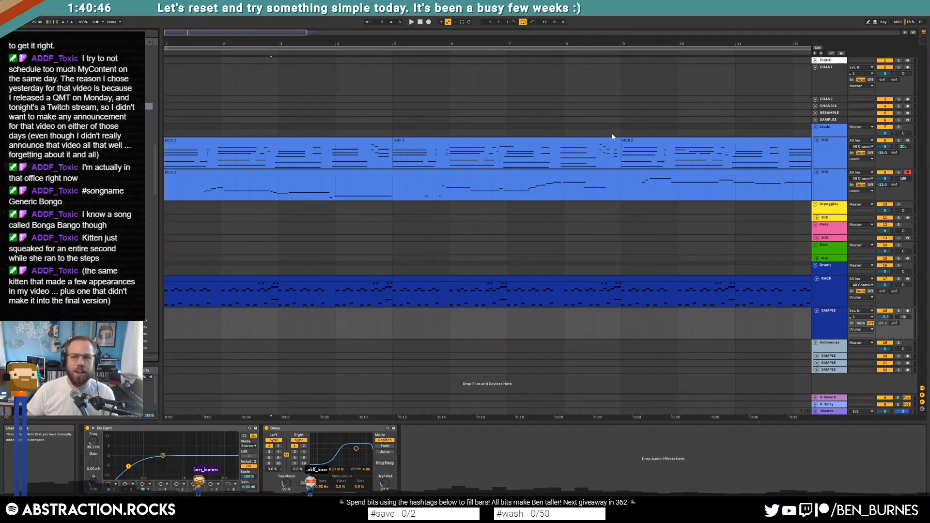
In the SAMPLES track's ADSR Sample Manager, clear the BONGO tag filter and pick a random sample, Tom_A_03_V02.WAV.
left_click(824, 120)
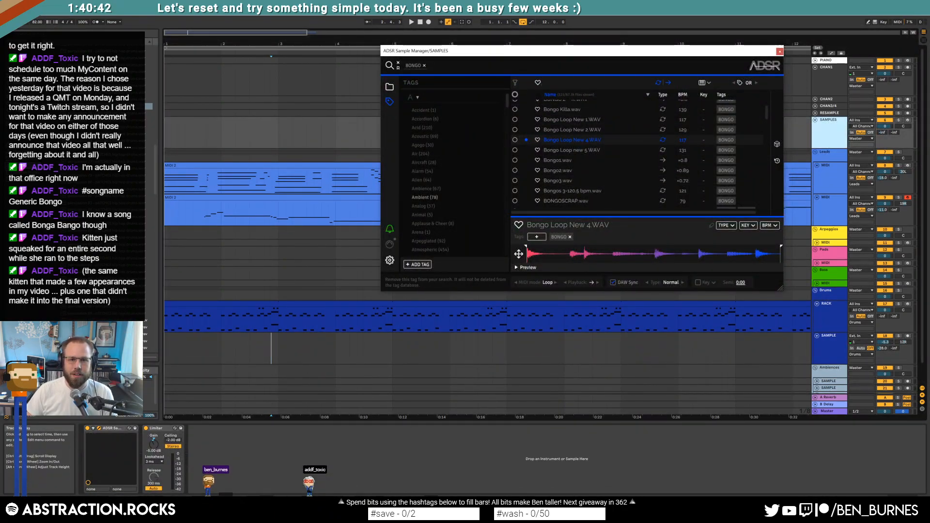
left_click(424, 65)
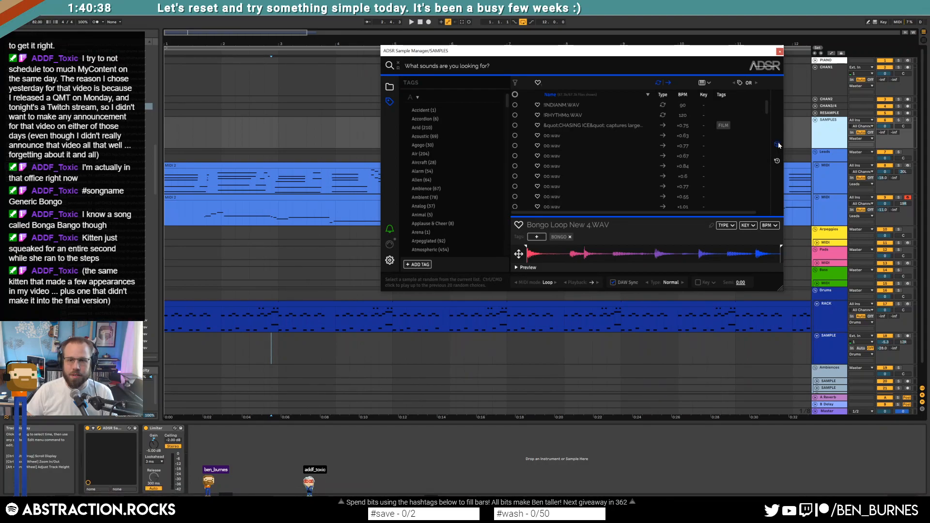
left_click(777, 145)
scroll(599, 120, "down", 3)
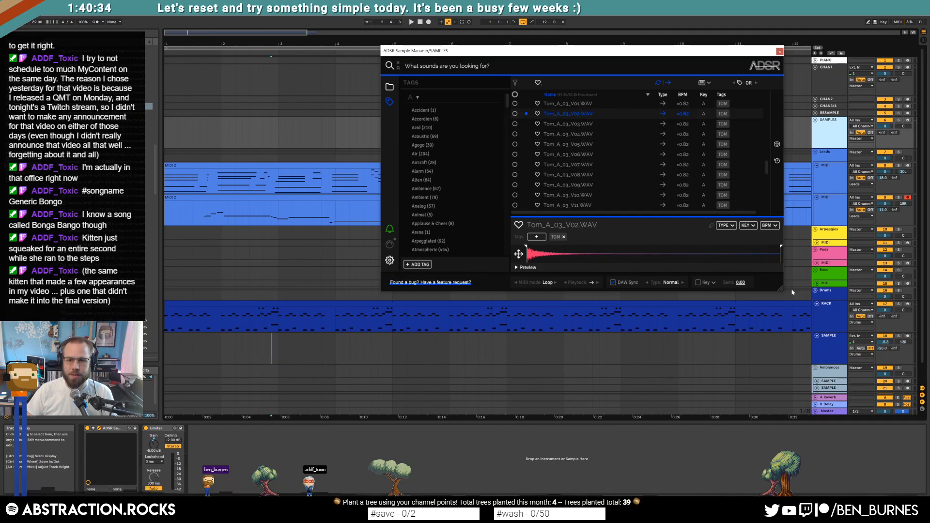
Load Tom_A_03_V02.WAV from the Sample Manager into the RACK track's Drum Rack.
left_click_drag(545, 117, 769, 376)
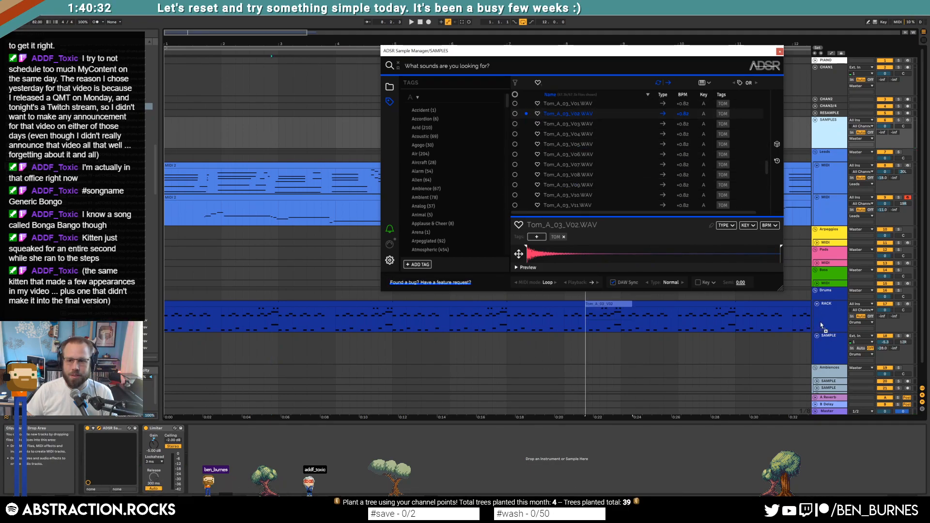
left_click_drag(586, 303, 715, 381)
left_click_drag(820, 322, 785, 334)
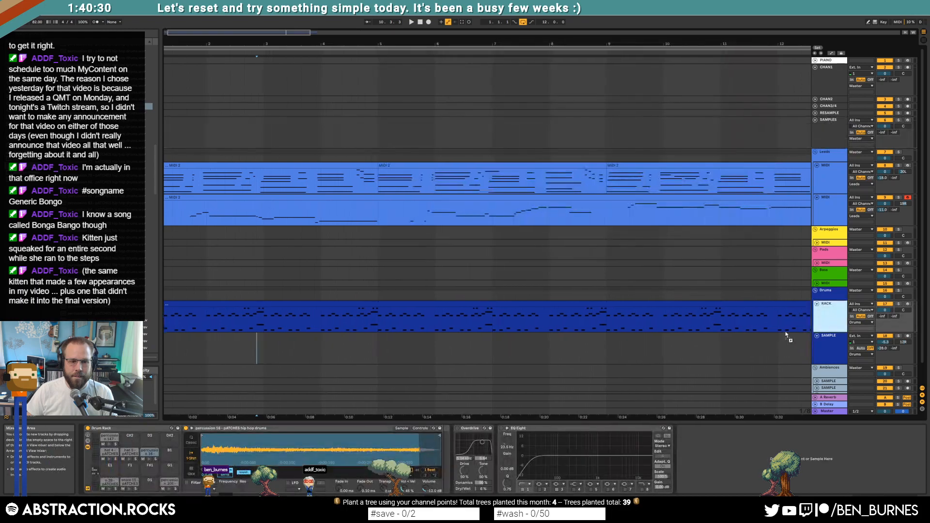
Open the drum clip, add two Tom_A_03_V02 hits at the end of bar 2, and play the arrangement.
double_click(264, 305)
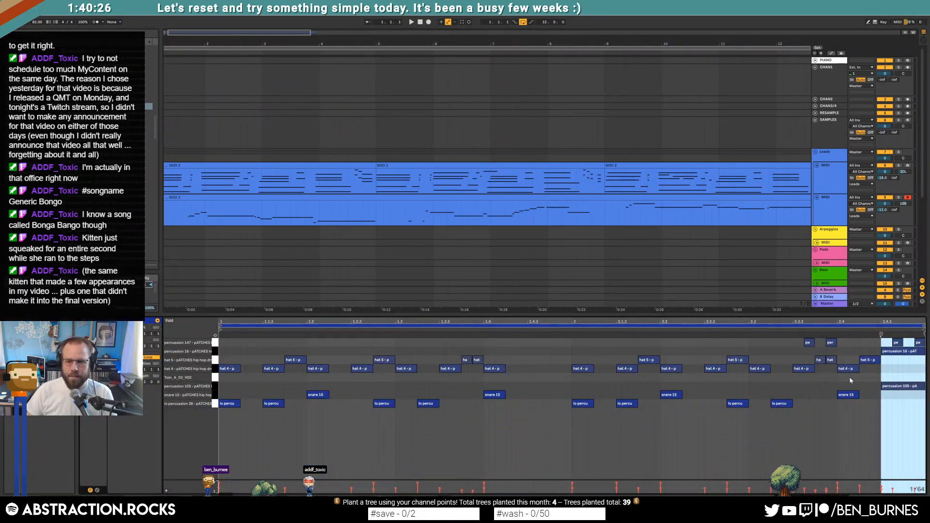
double_click(861, 378)
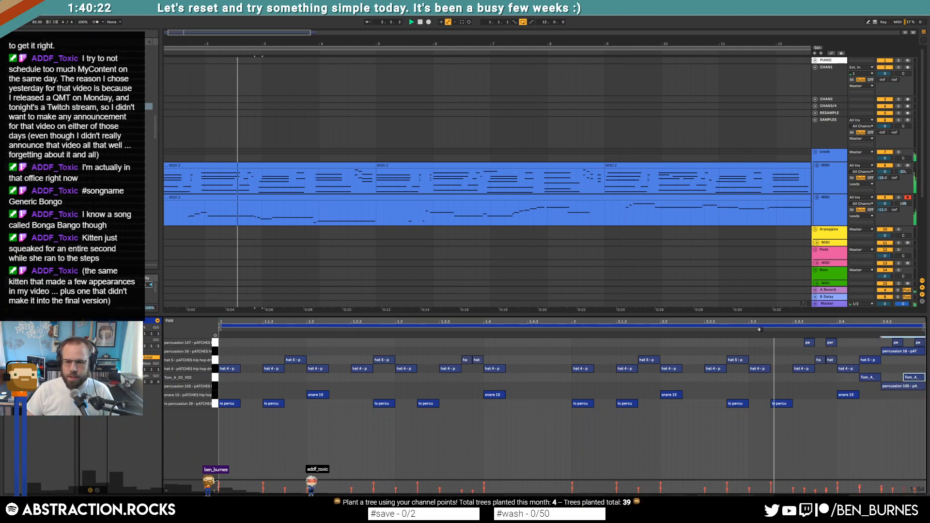
key("space")
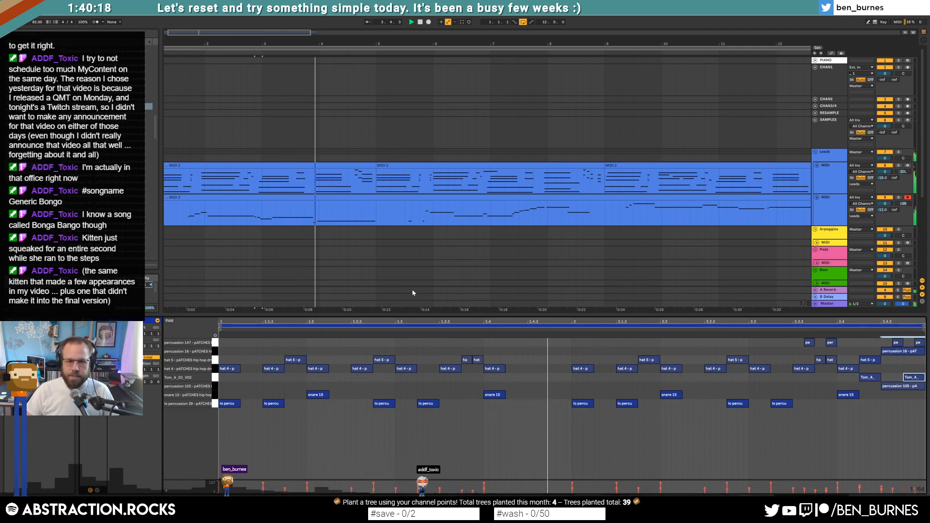
Stop playback, add a run of four Tom_A_03_V02 hits at the end of the drum clip's bar 4, and play it back.
scroll(394, 295, "down", 4)
key("space")
left_click_drag(374, 246, 160, 244)
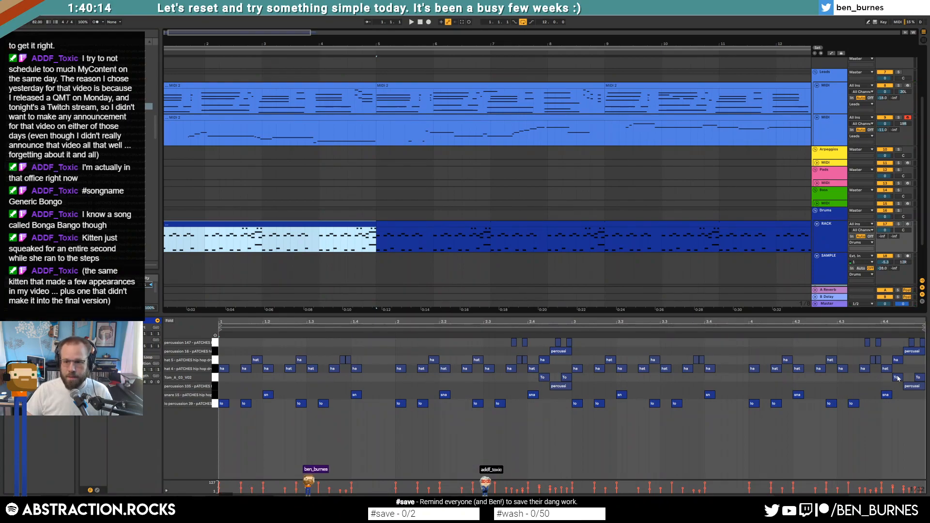
scroll(897, 379, "up", 5)
left_click(862, 379)
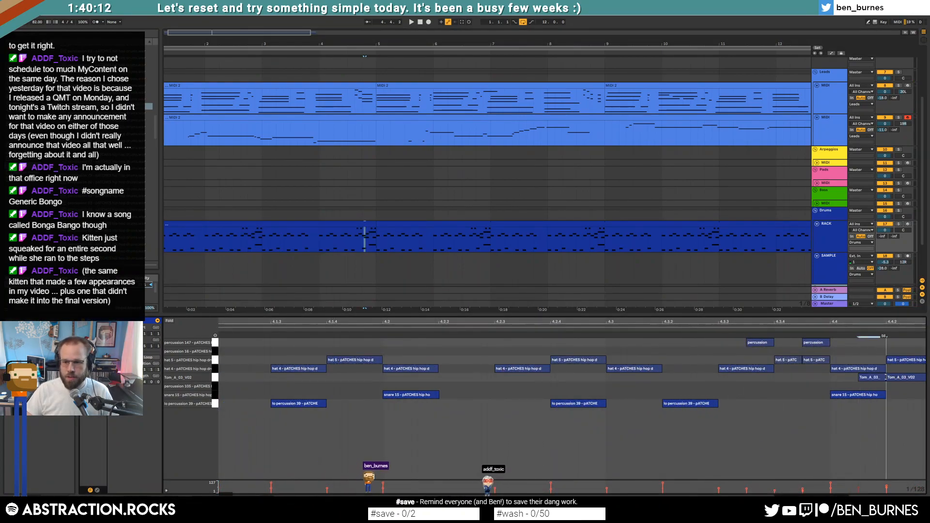
mouse_move(881, 329)
left_mouse_down()
mouse_move(826, 390)
mouse_move(901, 379)
left_mouse_up()
key("space")
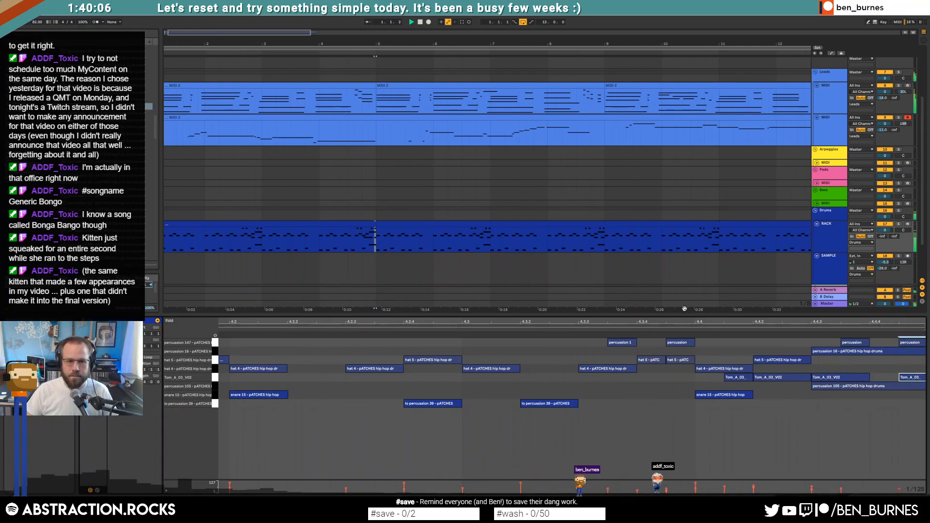
During playback, remove the first of the four tom hits from the fill at the end of bar 4.
left_click_drag(872, 329, 872, 261)
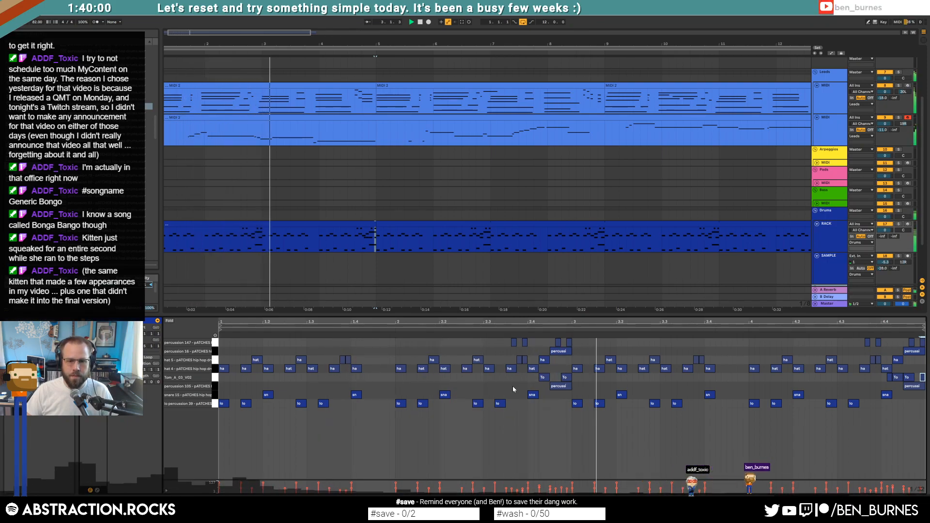
left_click(199, 377)
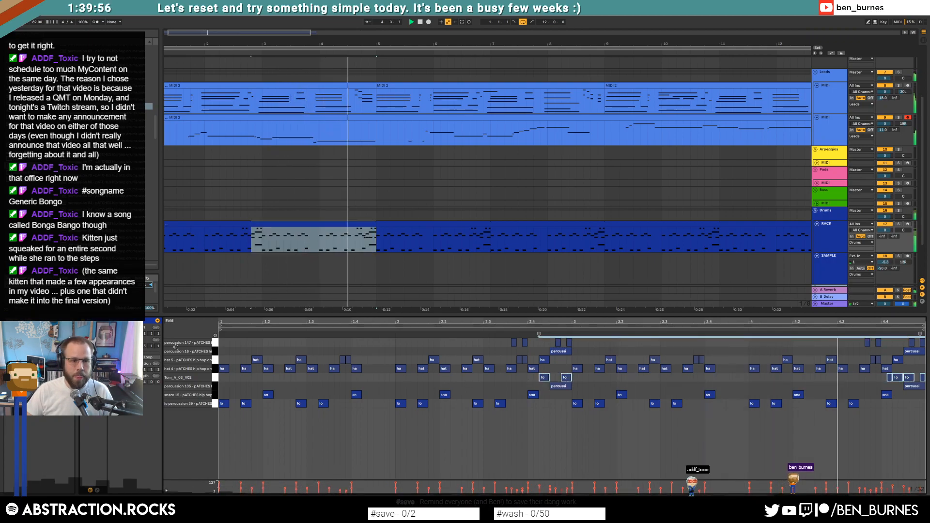
left_click(834, 440)
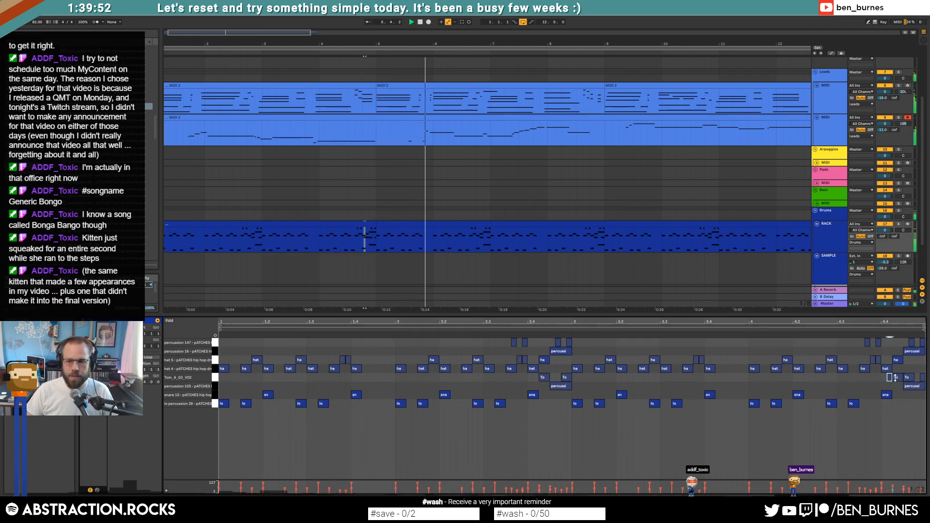
left_click(906, 378)
left_click(922, 378)
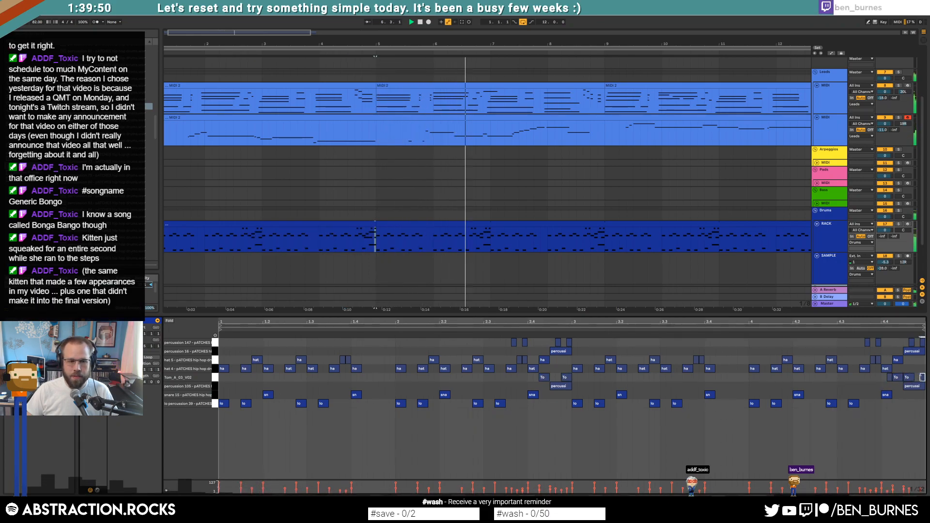
Turn on looping for the first drum clip and extend it to bar 13 over the later drum clips.
left_click(370, 224)
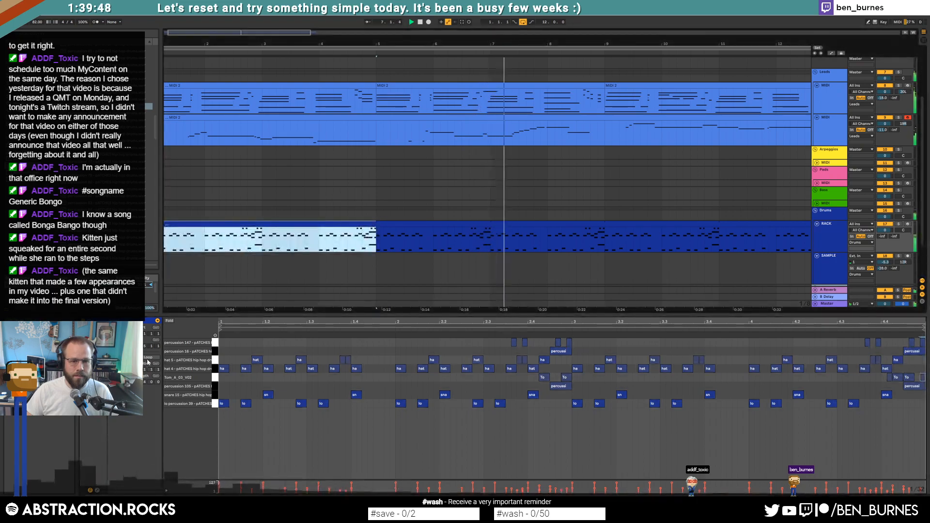
left_click_drag(373, 223, 826, 225)
left_click_drag(257, 31, 258, 16)
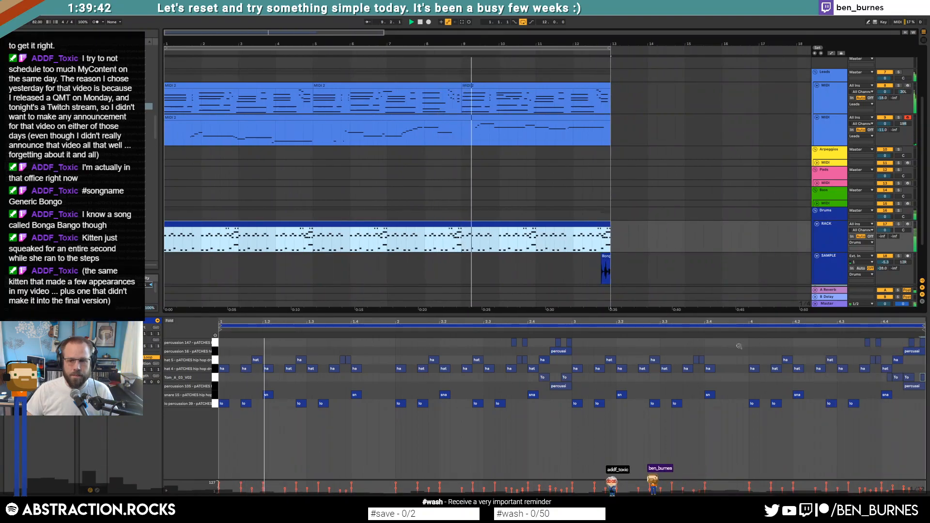
Move the last tom hit of bar 4 slightly earlier and add extra percussion 147 hits to the fills ending bars 2 and 4.
left_click(919, 377)
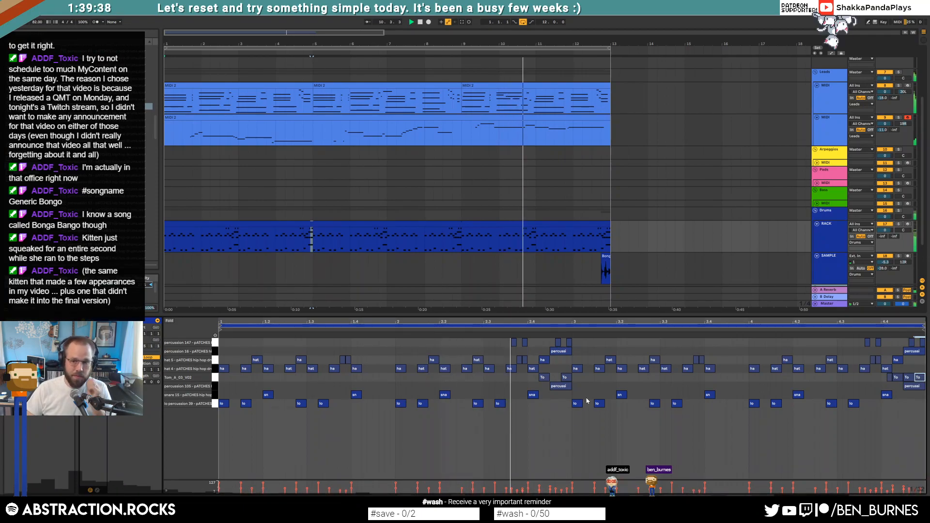
left_click(569, 341)
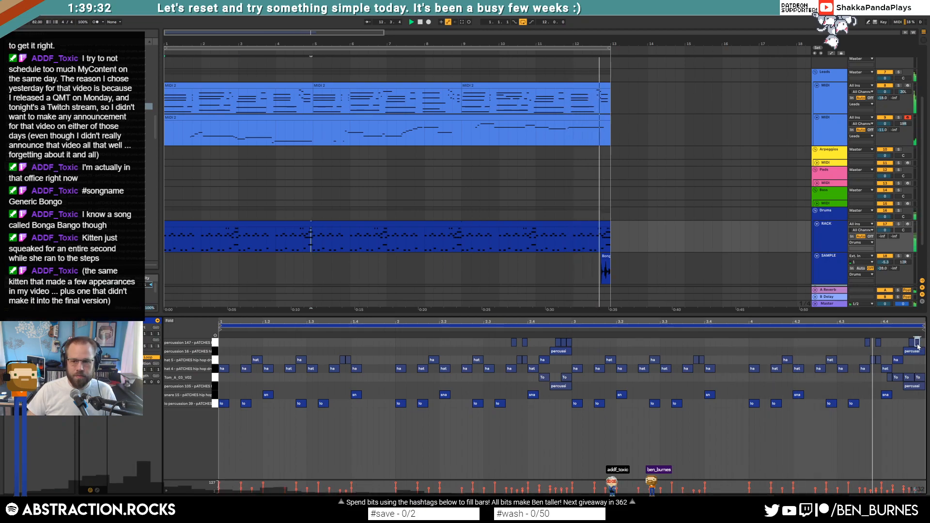
left_click(917, 342)
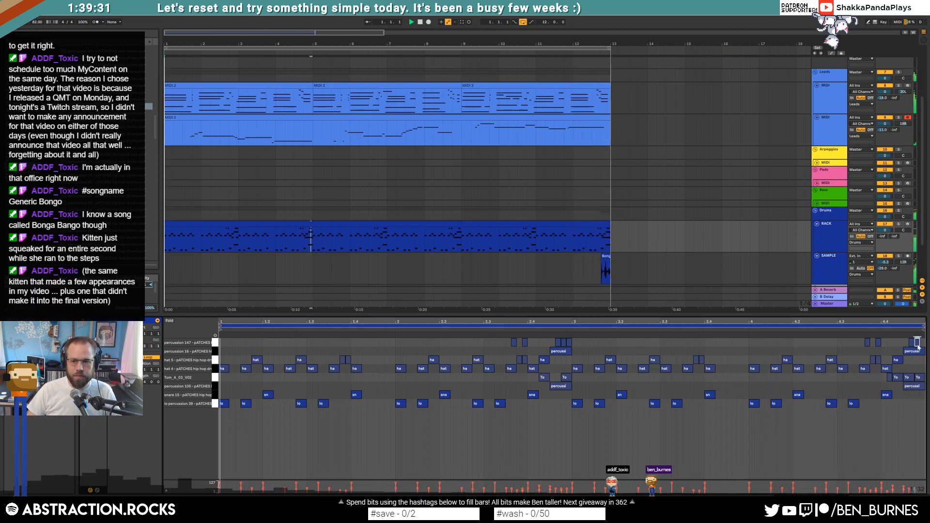
Delete the remaining bongo clip before bar 13 and select the SAMPLE track.
left_click(606, 271)
left_click(627, 278)
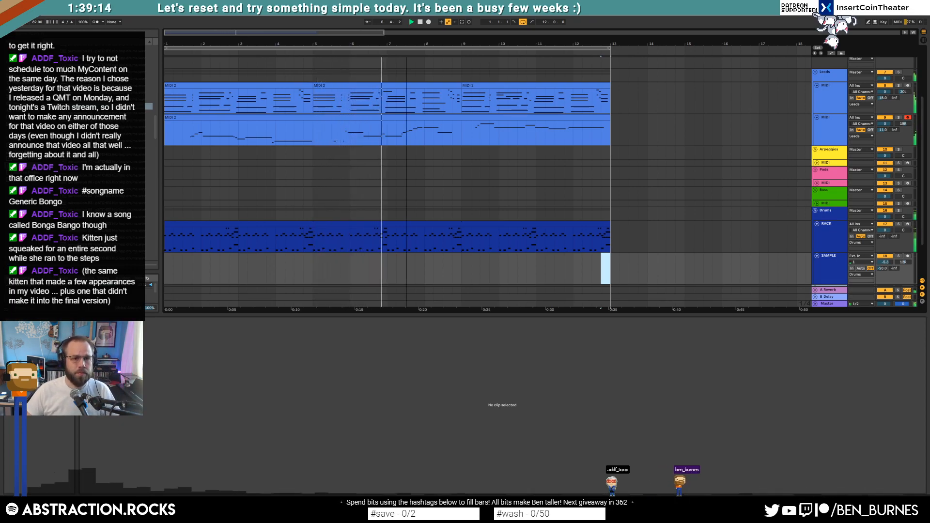
left_click_drag(246, 36, 282, 35)
key("shift+Tab")
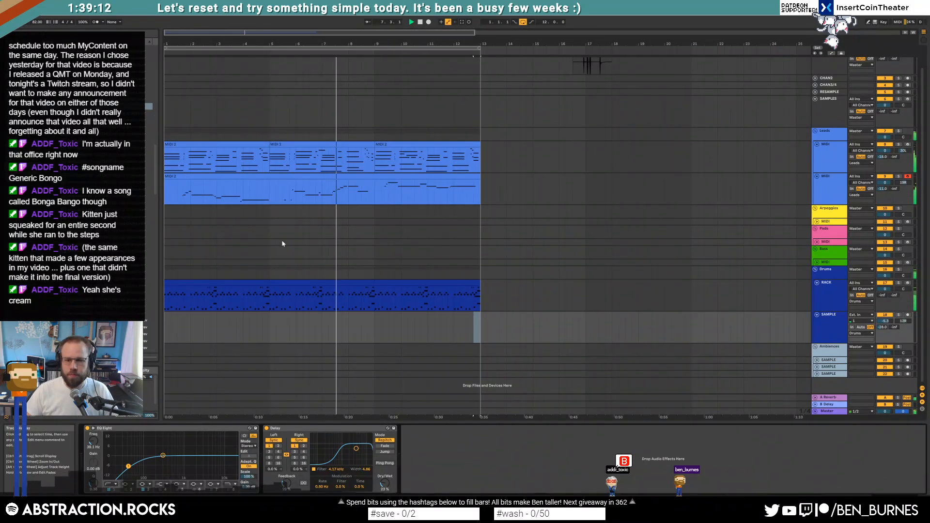
left_click(844, 334)
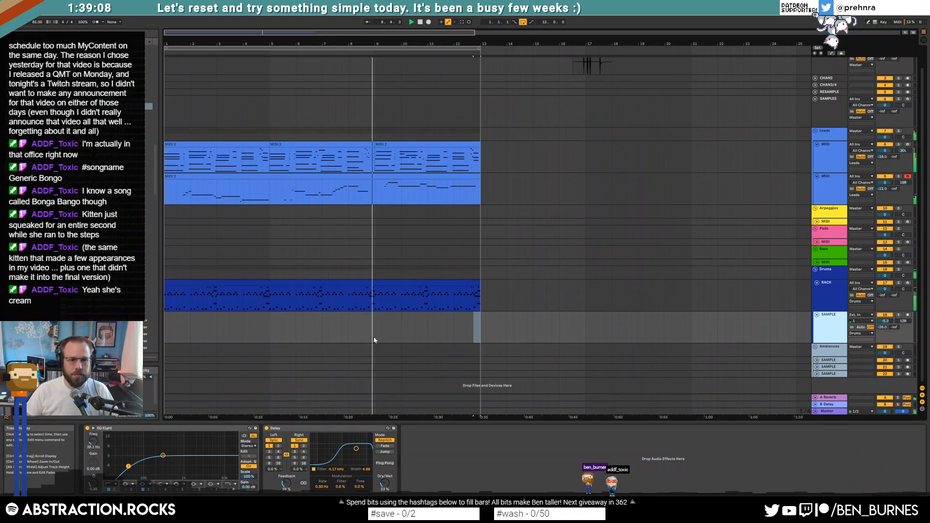
Stop playback, cut the sixteenth-note section just before beat 8.4 from the drum clip, and start the preceding percussion 147 note earlier.
left_click(371, 282)
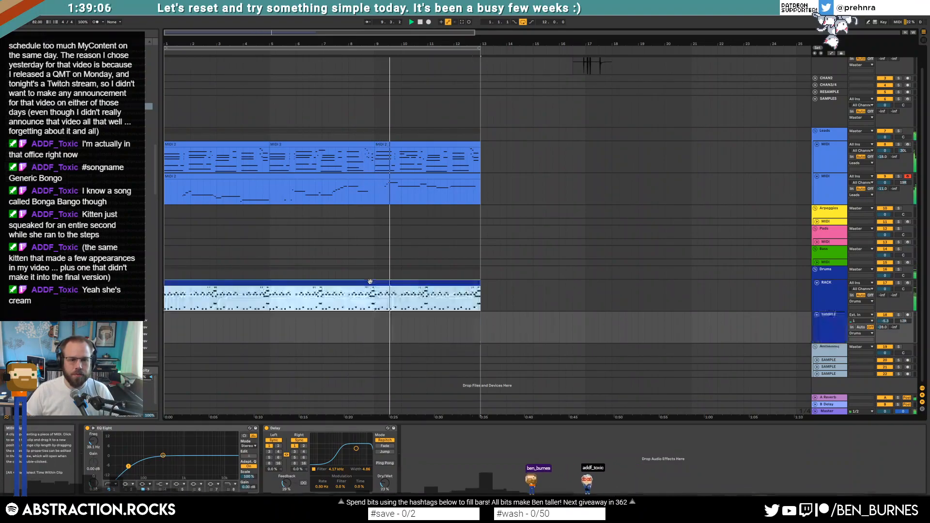
left_click(373, 300)
key("space")
scroll(368, 303, "up", 5)
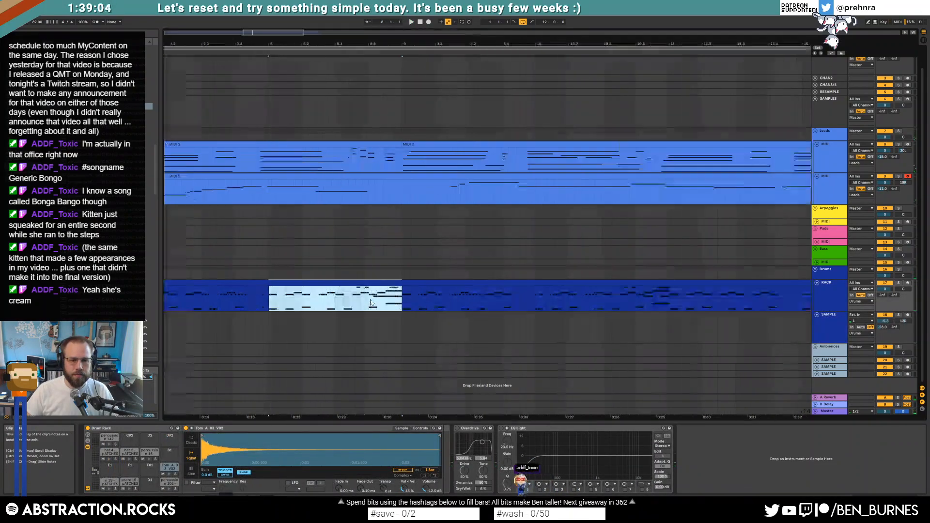
scroll(402, 306, "down", 1)
left_click_drag(347, 298, 383, 303)
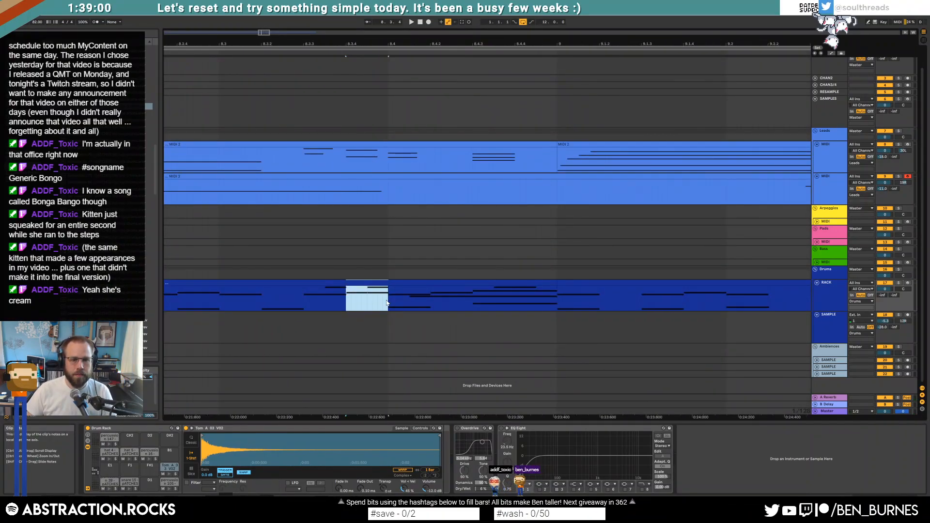
key("Delete")
left_click(332, 280)
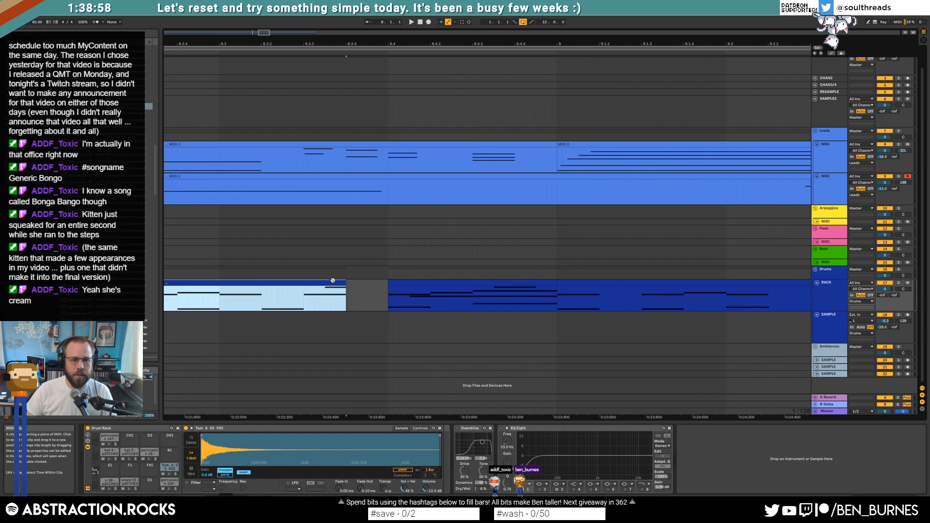
double_click(333, 280)
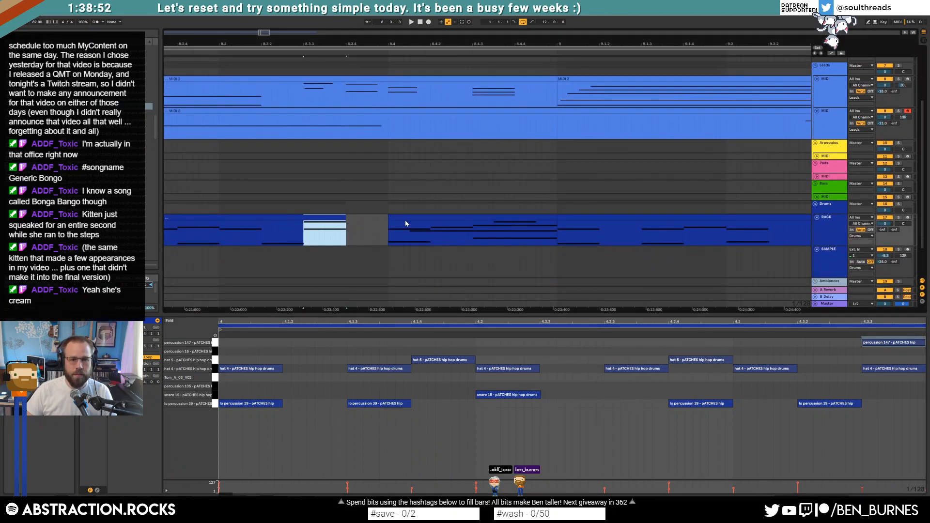
Open the drum clip after the gap and delete its hat 5 and tom notes on 4.4.2.
left_click(413, 216)
left_click(362, 378)
key("Delete")
mouse_move(462, 352)
left_mouse_down()
mouse_move(465, 371)
mouse_move(490, 386)
left_mouse_up()
key("Delete")
Delete the percussion 147 notes and the last tom note on 4.4.4 from the drum clip after the gap.
left_click_drag(625, 340, 777, 359)
key("Delete")
key("ctrl+z")
left_click_drag(645, 339, 784, 353)
left_click_drag(652, 342, 787, 341)
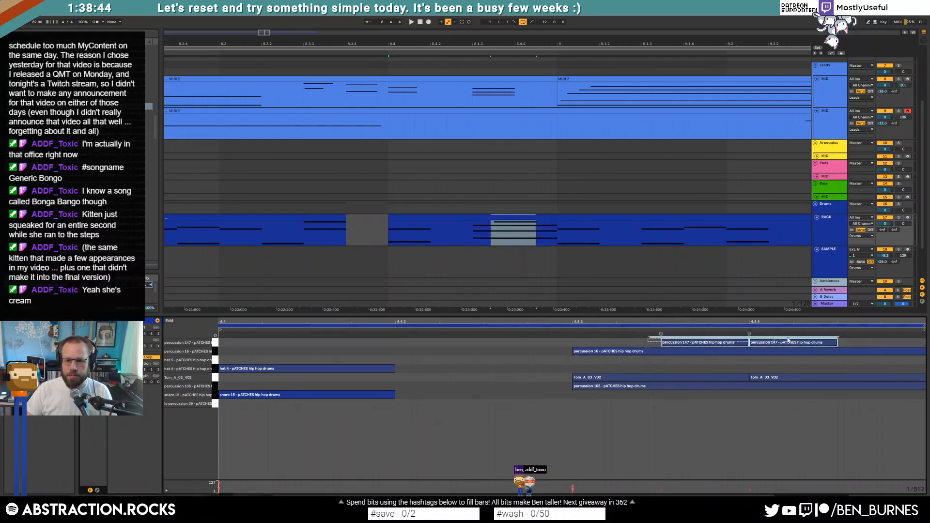
key("Delete")
left_click(777, 378)
key("Delete")
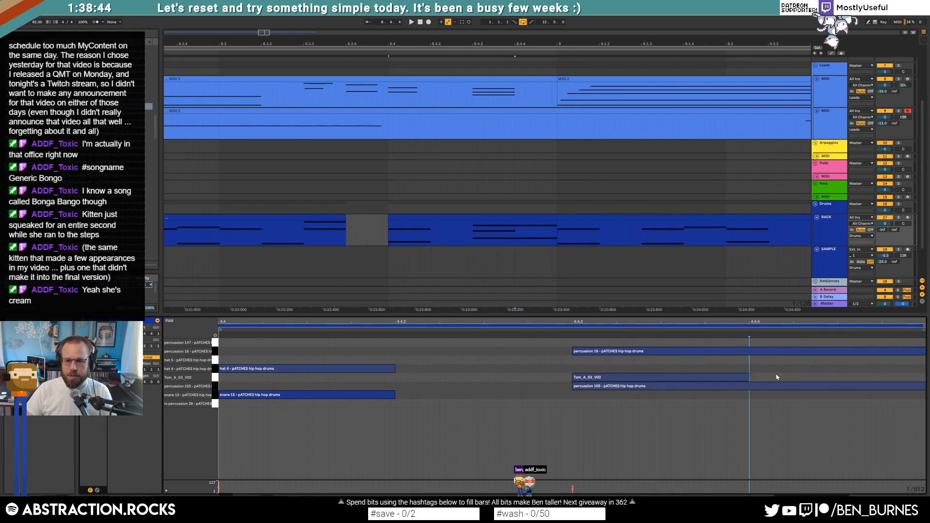
Play back the drum fill and delete the tom and percussion 16 notes on 4.4.3 in the clip after the gap.
left_click(209, 228)
key("space")
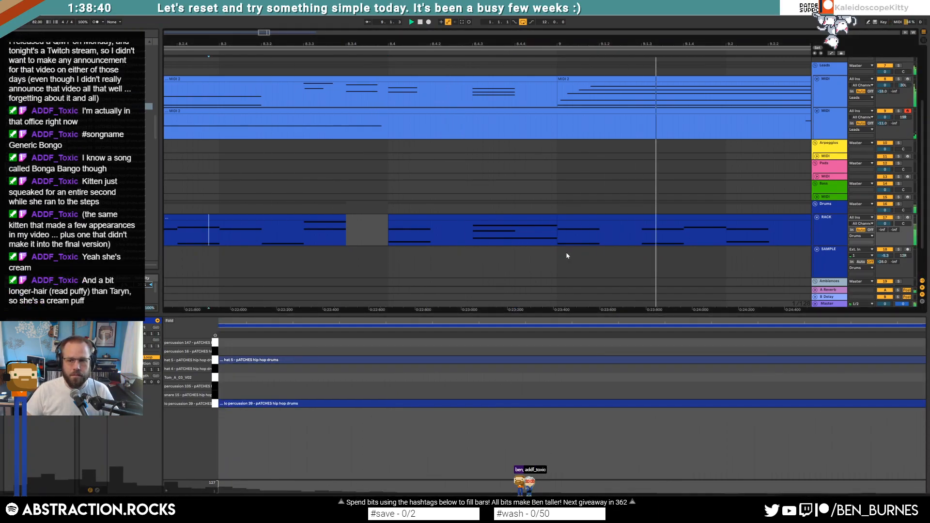
key("space")
left_click(545, 220)
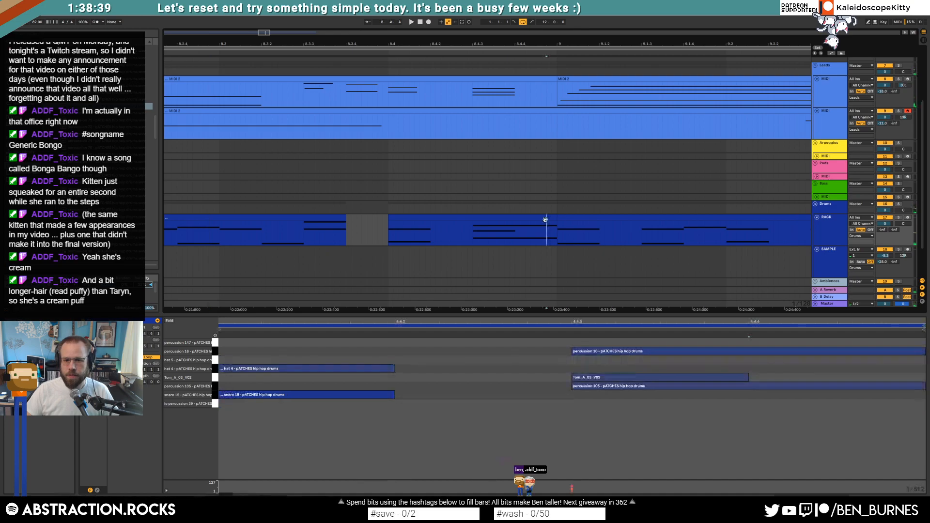
double_click(605, 375)
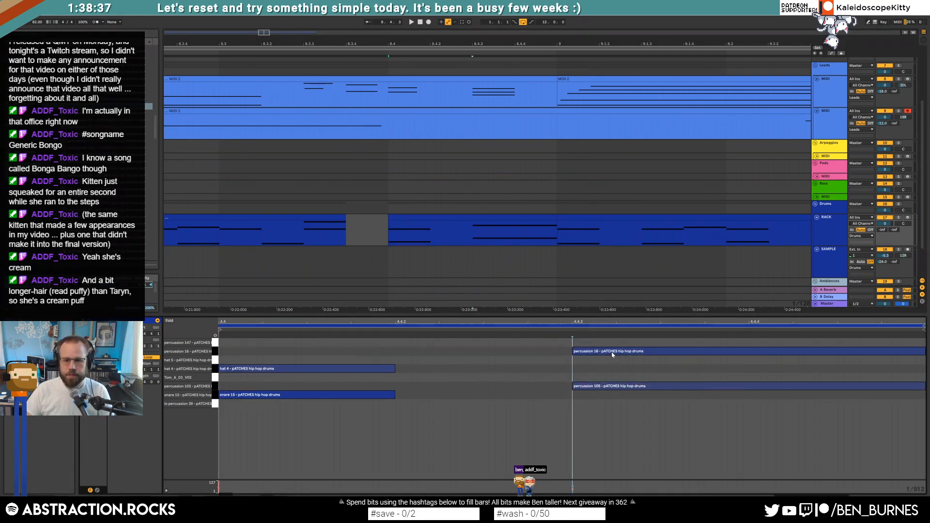
double_click(612, 352)
key("space")
key("space")
Unfold the MIDI track in the Bass group and load Kontakt 5 onto it.
scroll(520, 222, "down", 10)
key("shift+Tab")
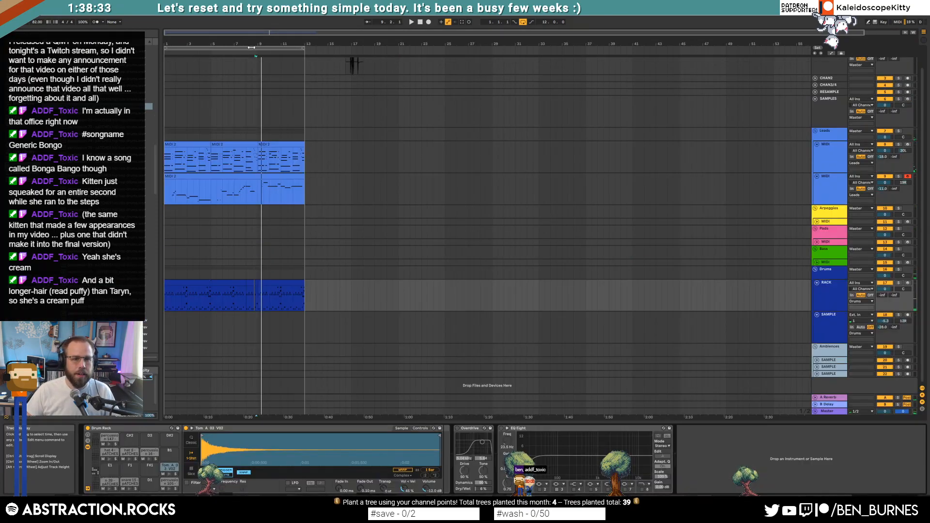
left_click_drag(217, 33, 217, 48)
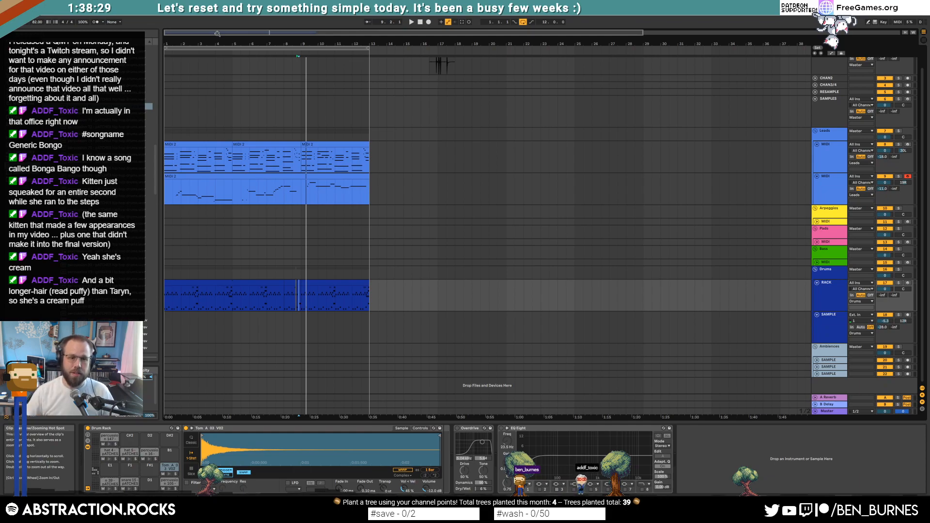
left_click(829, 265)
left_click(829, 266)
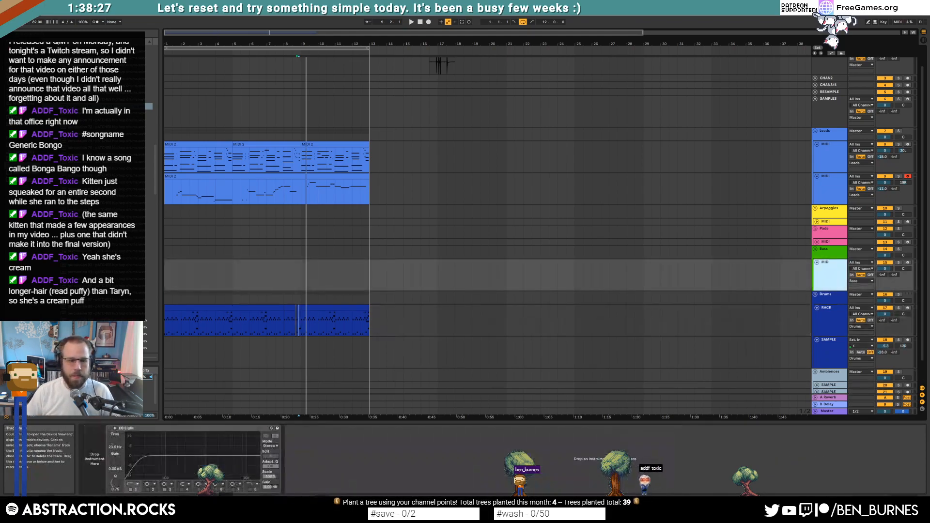
left_click(24, 110)
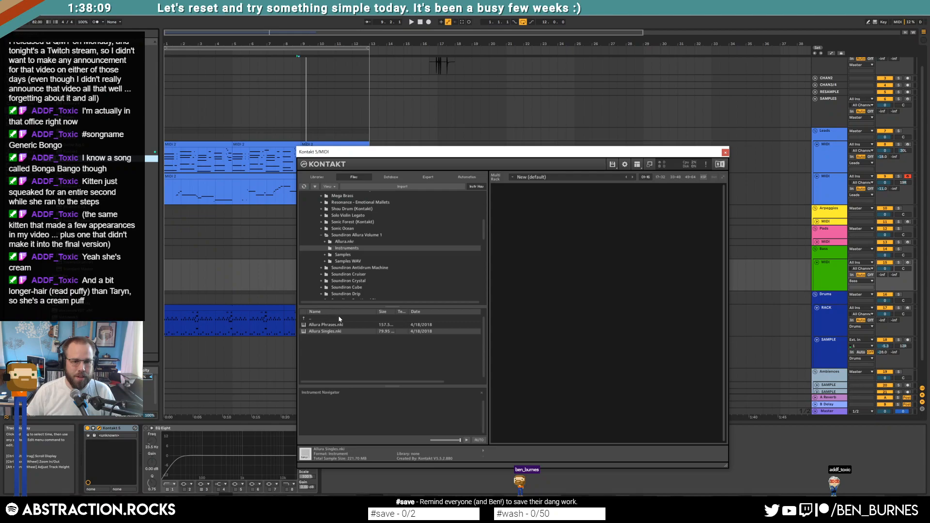
Search the Kontakt database for "upright", load the Upright Bass instrument, and close the plugin window.
left_click(386, 177)
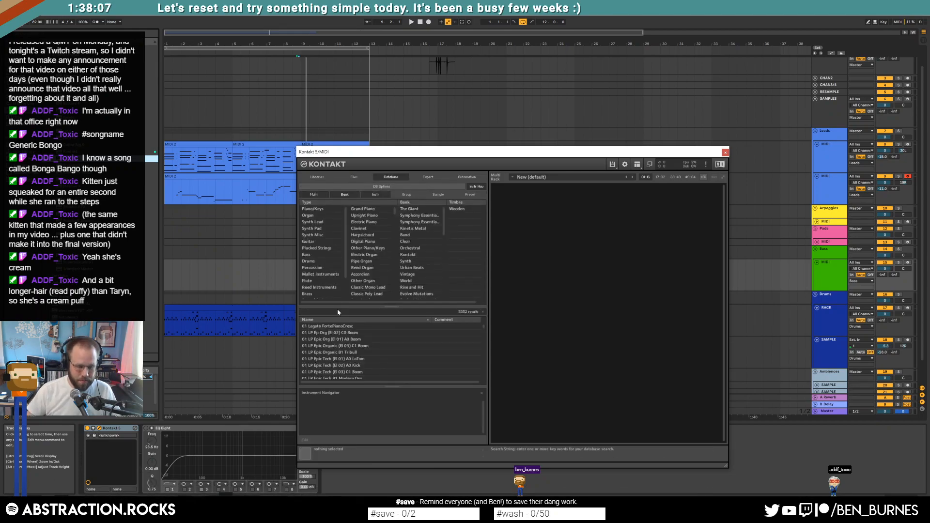
type("upright")
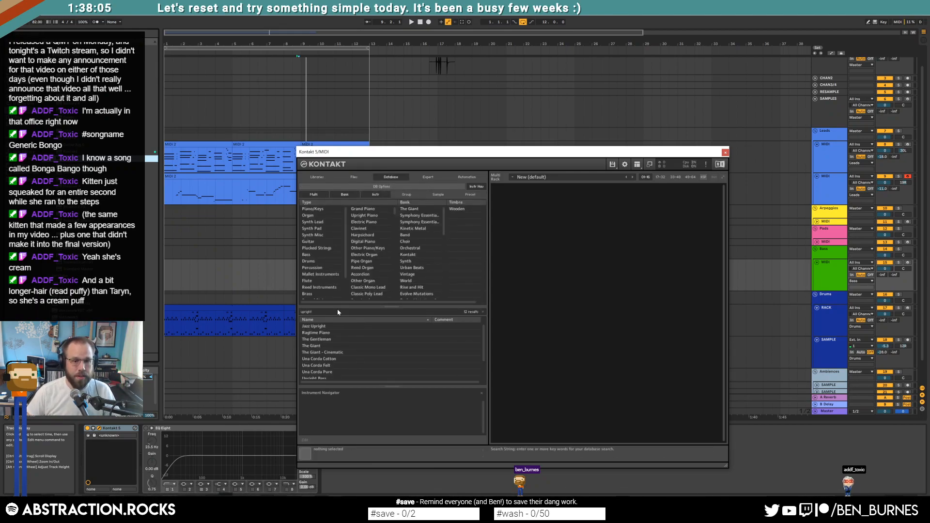
scroll(344, 353, "down", 1)
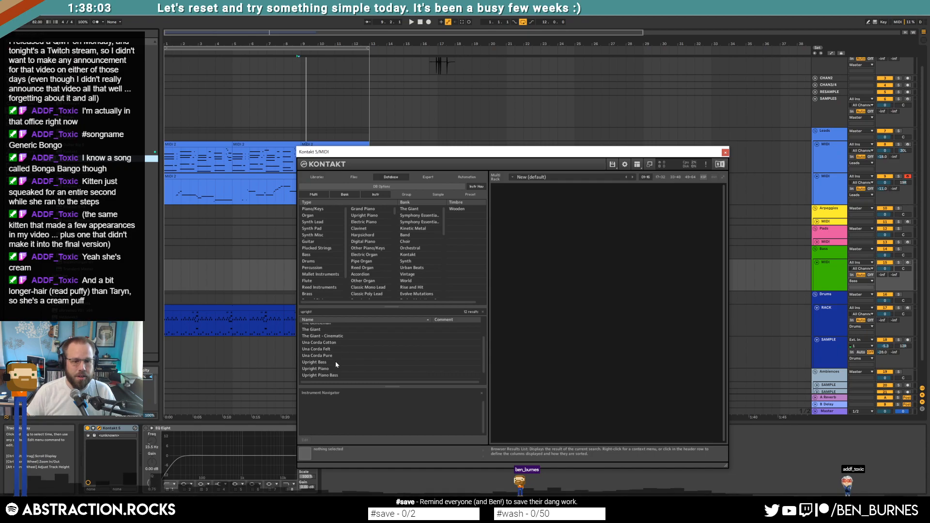
double_click(335, 361)
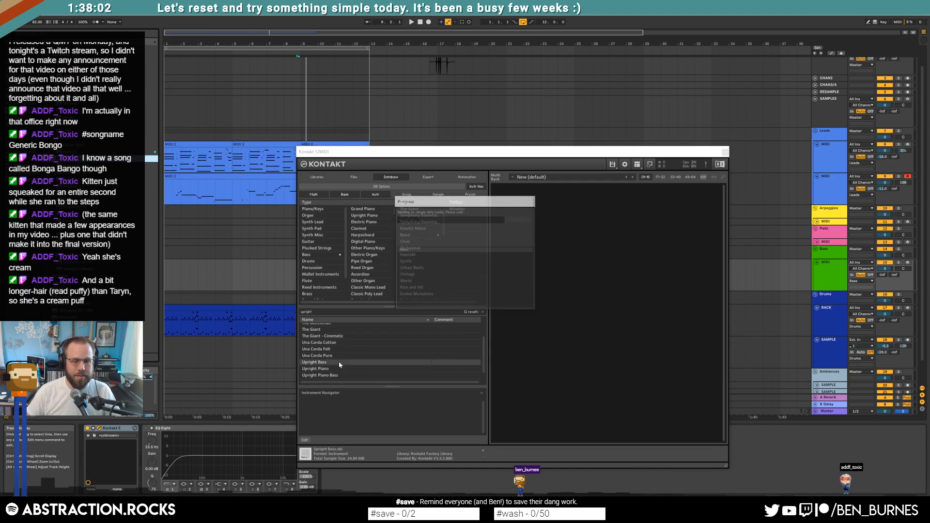
left_click(759, 181)
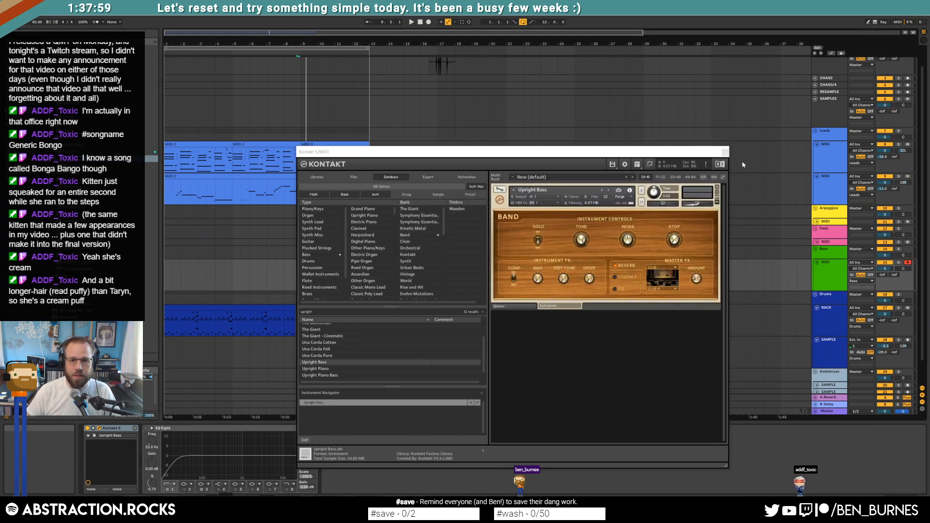
left_click(724, 153)
Turn on the metronome and record a bass part from the song's start until about bar 6.4 on the bass track.
left_click(421, 22)
left_click(95, 22)
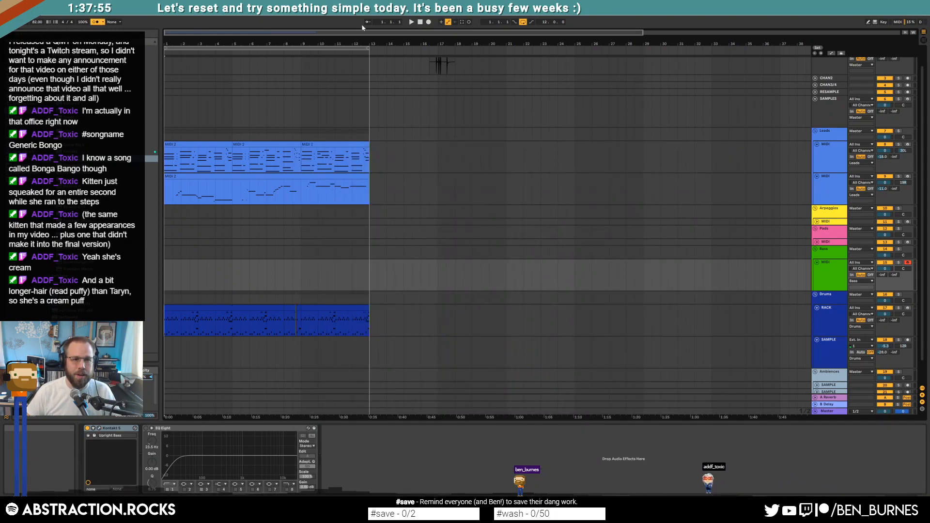
left_click(428, 23)
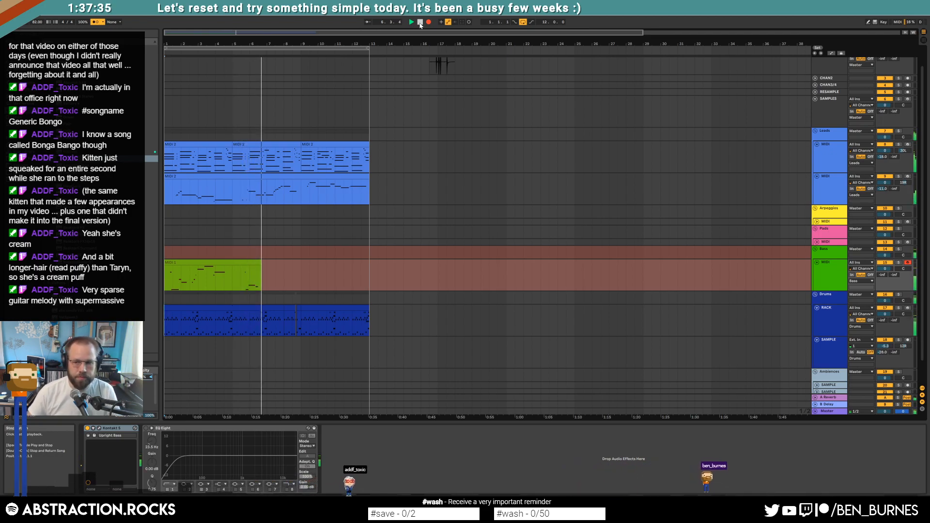
left_click(420, 22)
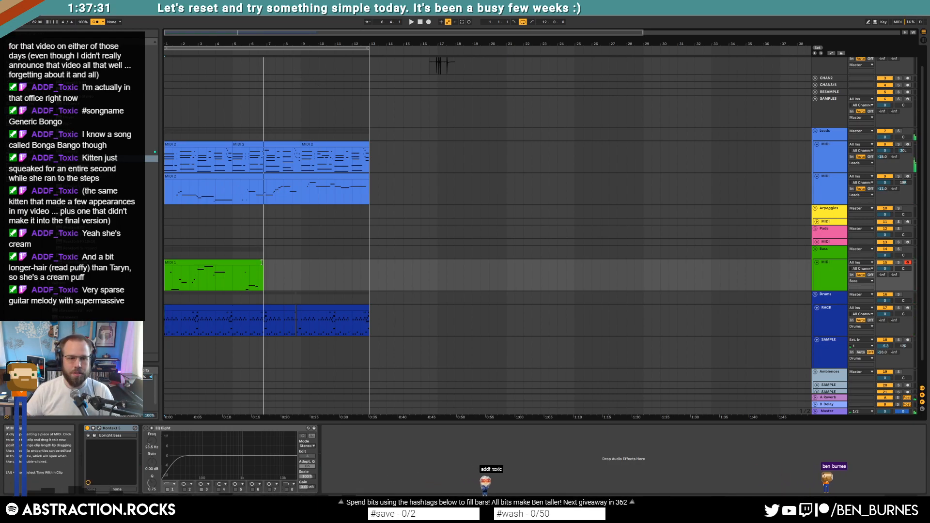
Trim the bass clip to end at bar 5 and lower its long note starting between 3.2 and 3.3 by a semitone.
left_click_drag(263, 263, 232, 263)
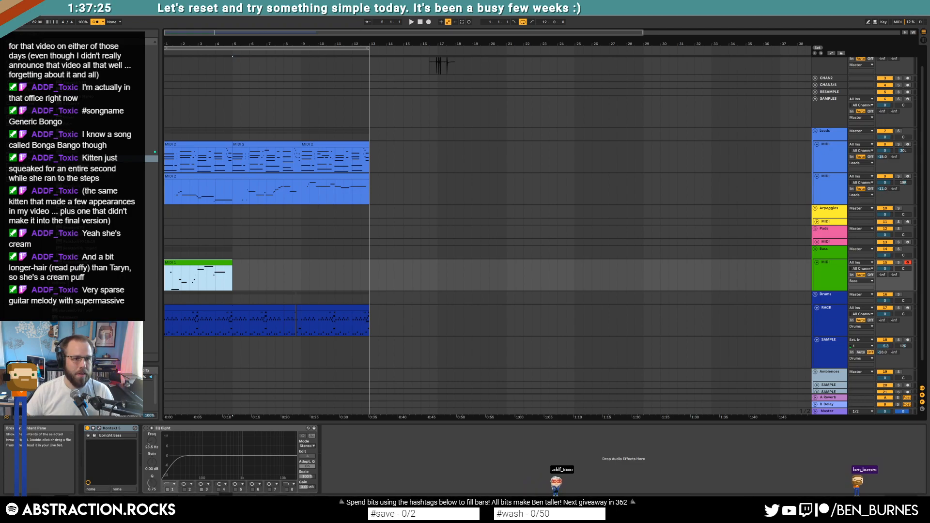
left_click(97, 69)
left_click(97, 83)
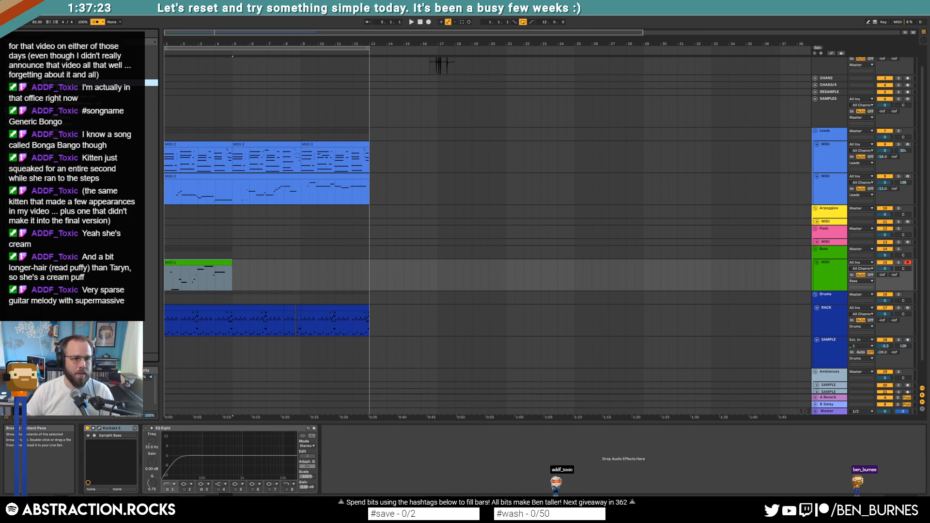
double_click(218, 262)
left_click(795, 361)
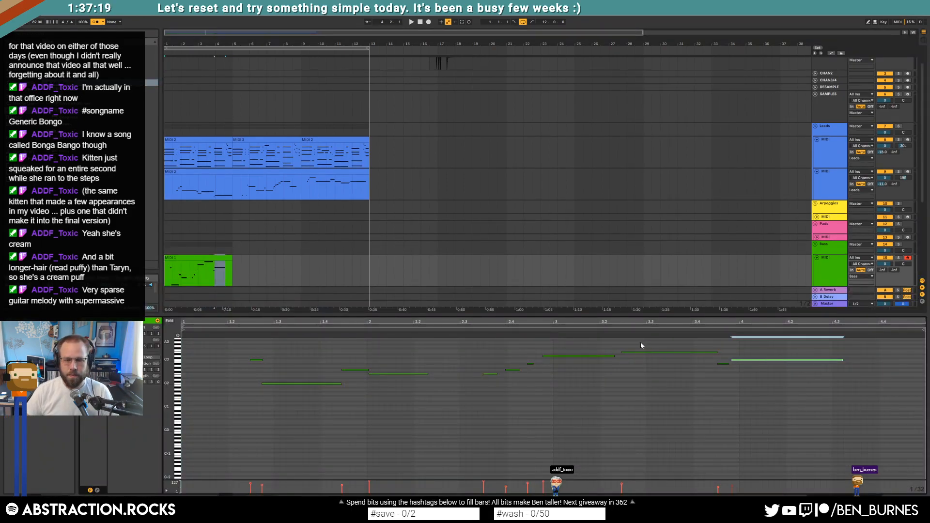
left_click_drag(629, 352, 629, 356)
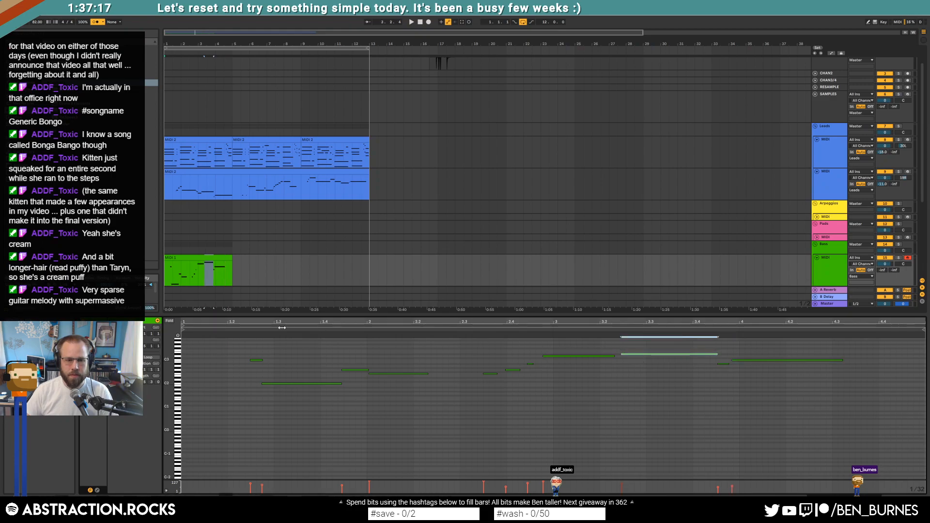
Quantize all notes in the bass clip.
left_click(231, 258)
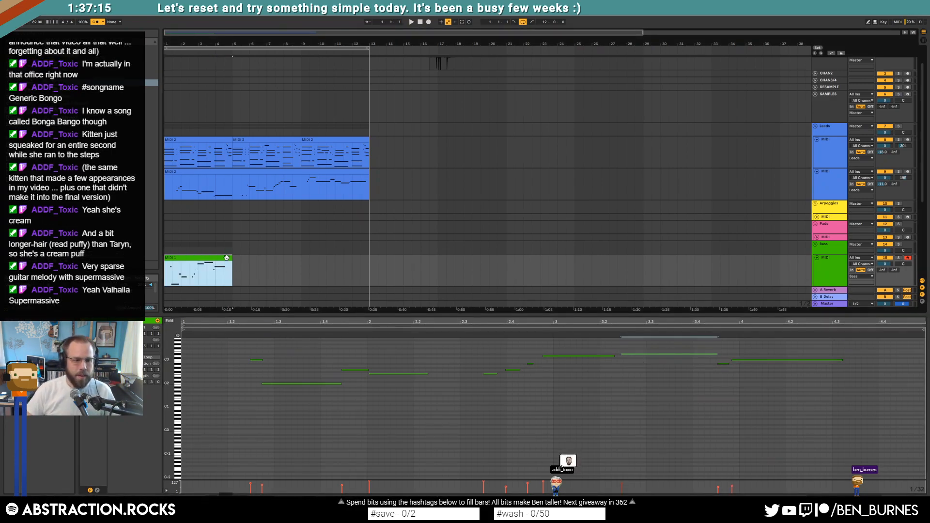
left_click(257, 361)
left_click(313, 384)
left_click(356, 371)
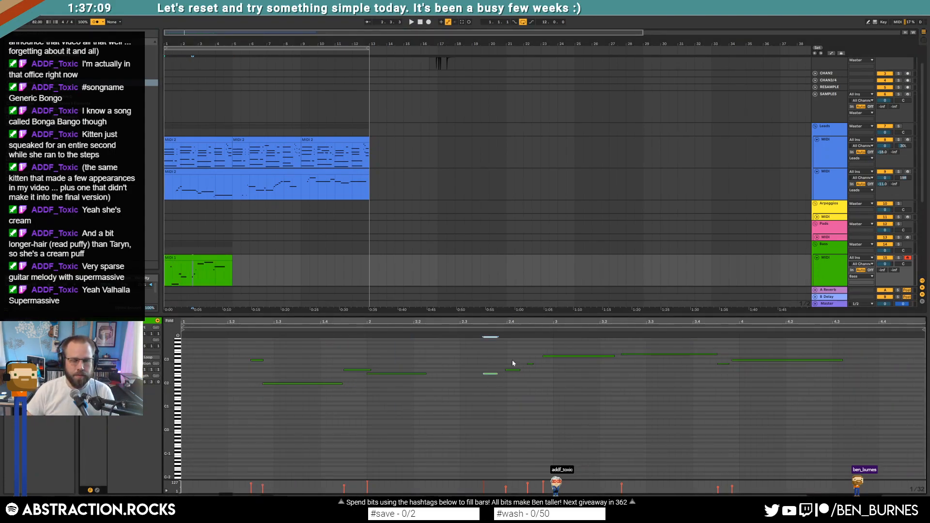
key("ctrl+a")
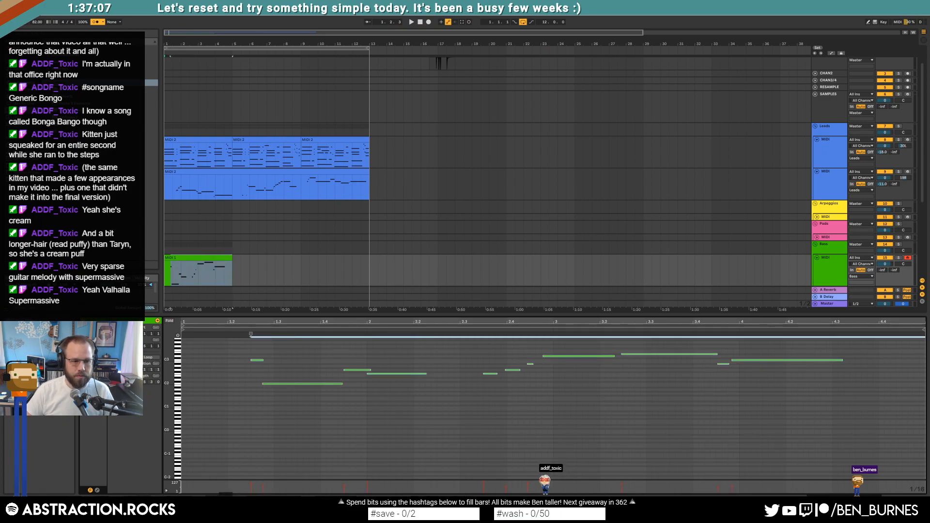
key("ctrl+u")
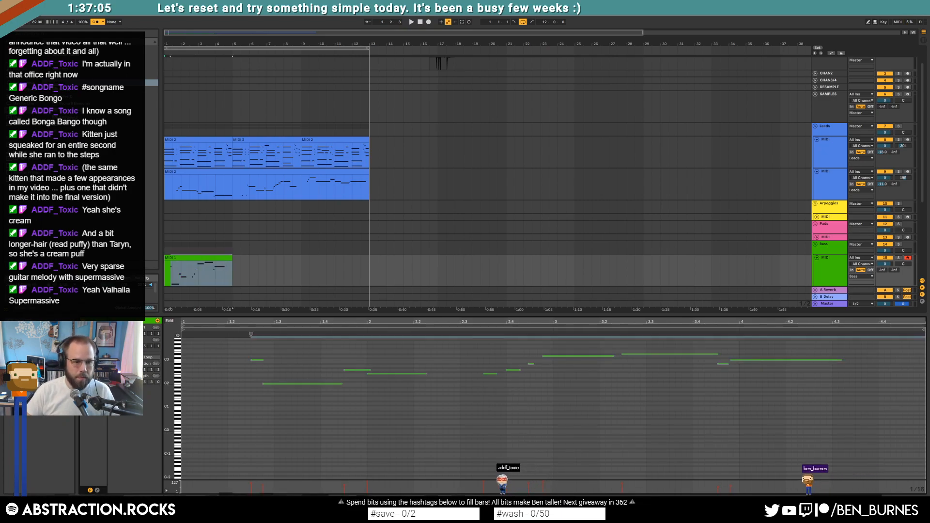
Play back the bass clip with the metronome off and adjust its notes in the second bar.
key("space")
left_click(97, 22)
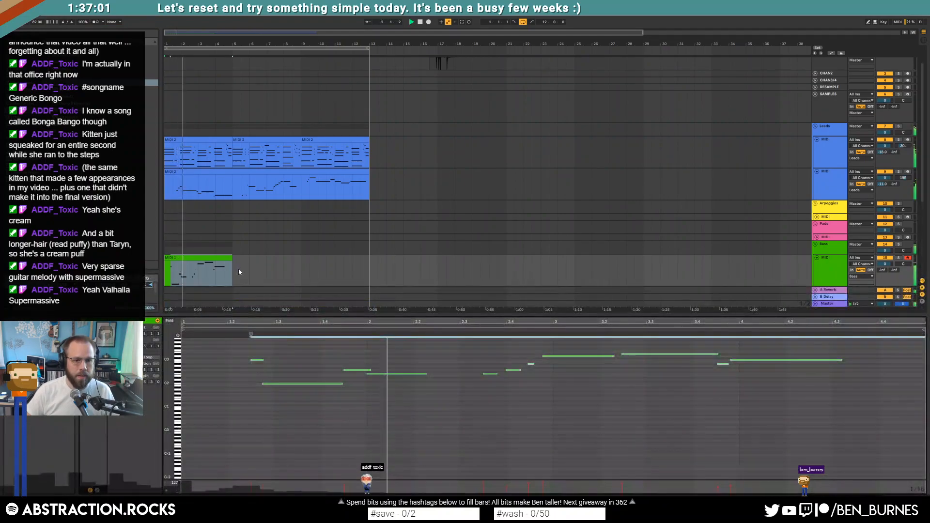
left_click(395, 373)
left_click_drag(414, 374, 502, 374)
left_click(532, 369)
left_click(531, 363)
Extend the bass clip to bar 13 as a repeating four-bar loop, deleting the leftover recorded notes after bar 5.
left_click_drag(232, 258, 370, 277)
left_click_drag(454, 345, 561, 433)
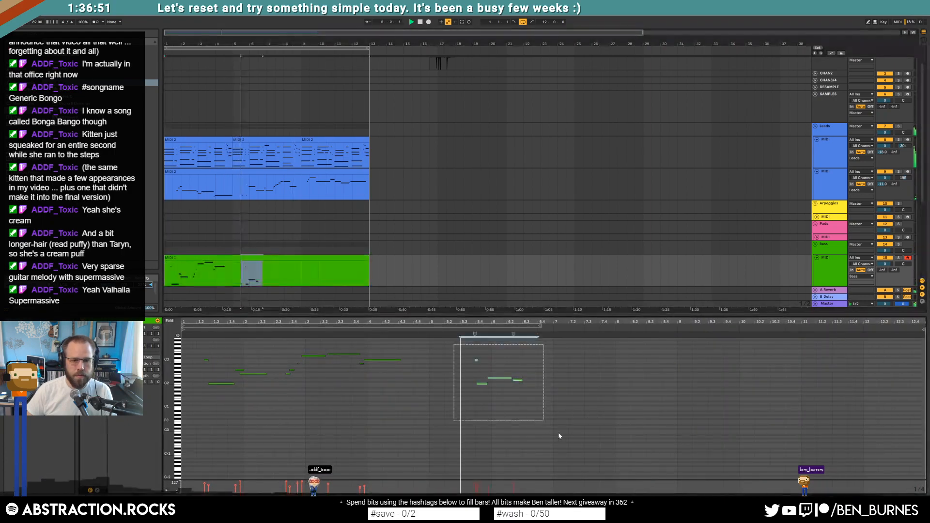
key("Delete")
left_click(148, 357)
left_click(144, 382)
type("4")
key("Return")
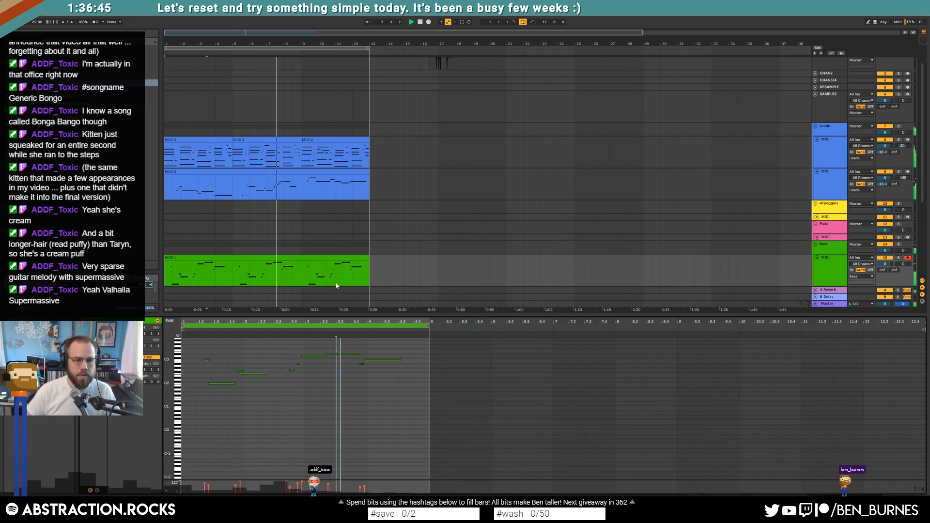
Insert an audio track below the piano melody track in the Leads group, removing the MIDI track added by mistake.
left_click(826, 193)
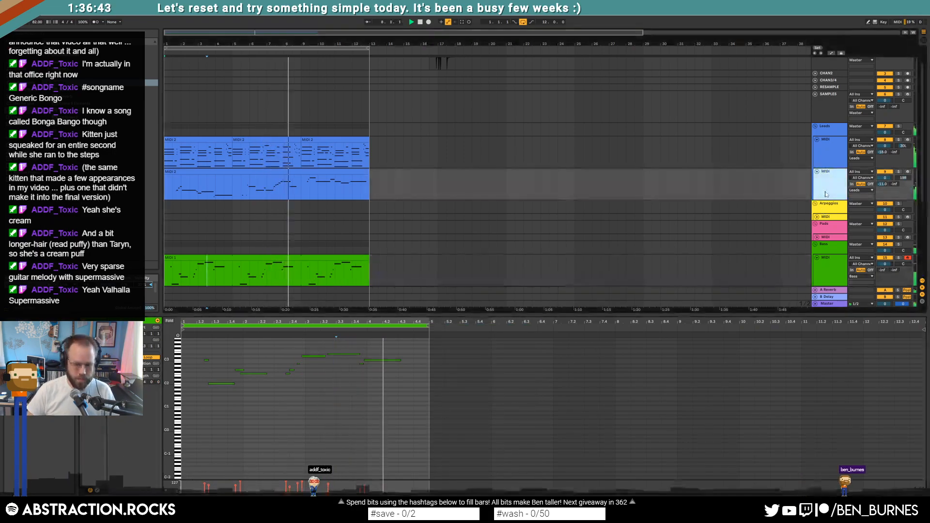
key("ctrl+shift+t")
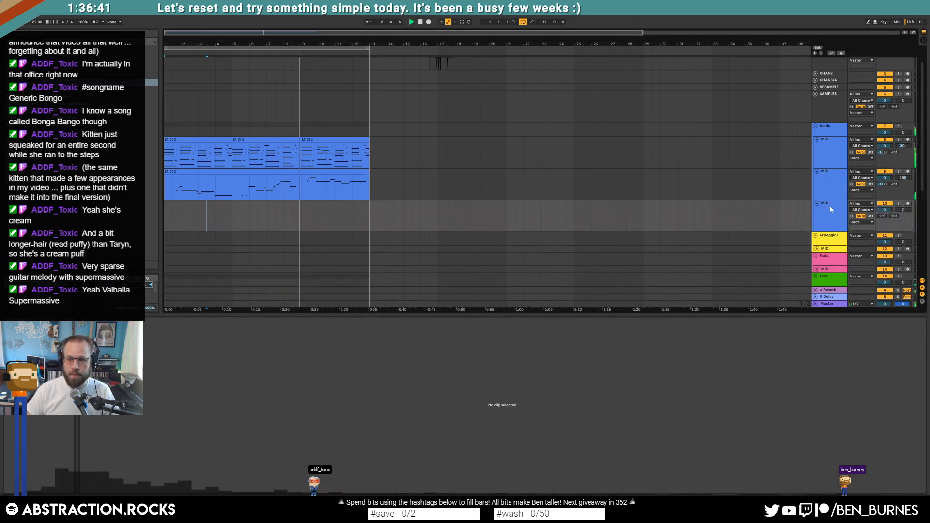
left_click(828, 195)
key("ctrl+t")
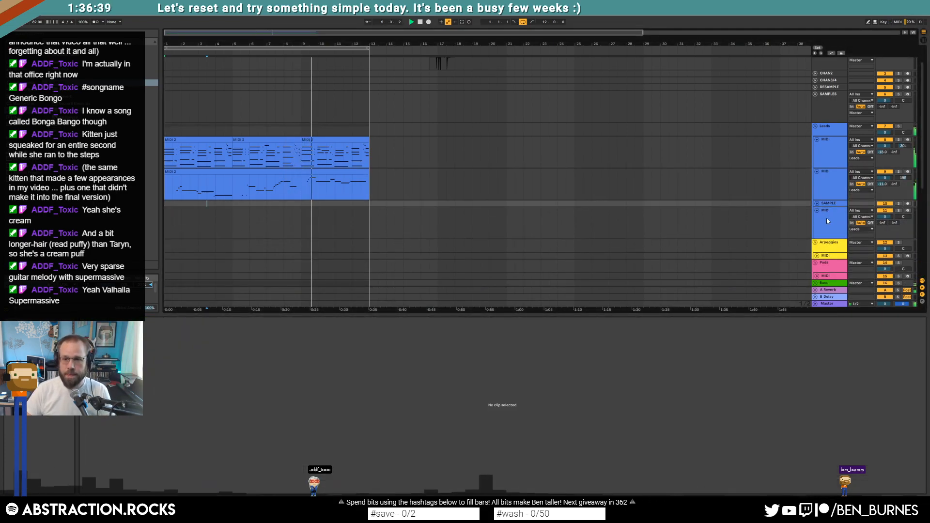
left_click(827, 220)
key("Delete")
Unfold and arm the new audio track, set its input to channel 2 with Auto monitoring, and add ValhallaSupermassive to it.
left_click(818, 204)
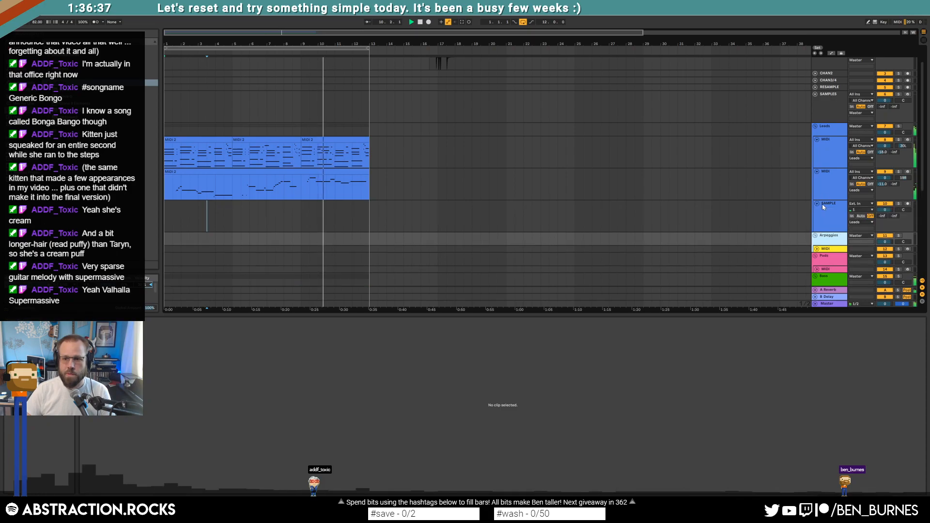
left_click(822, 207)
left_click(862, 209)
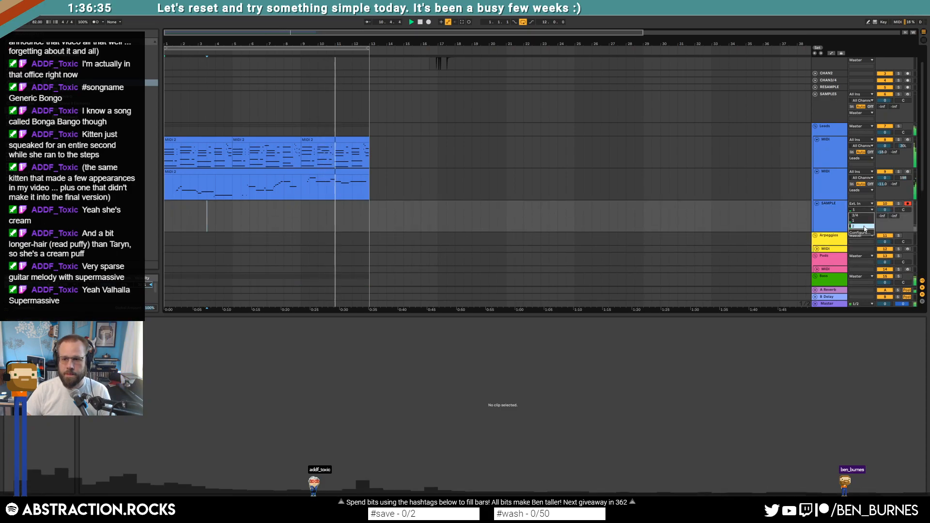
left_click(865, 226)
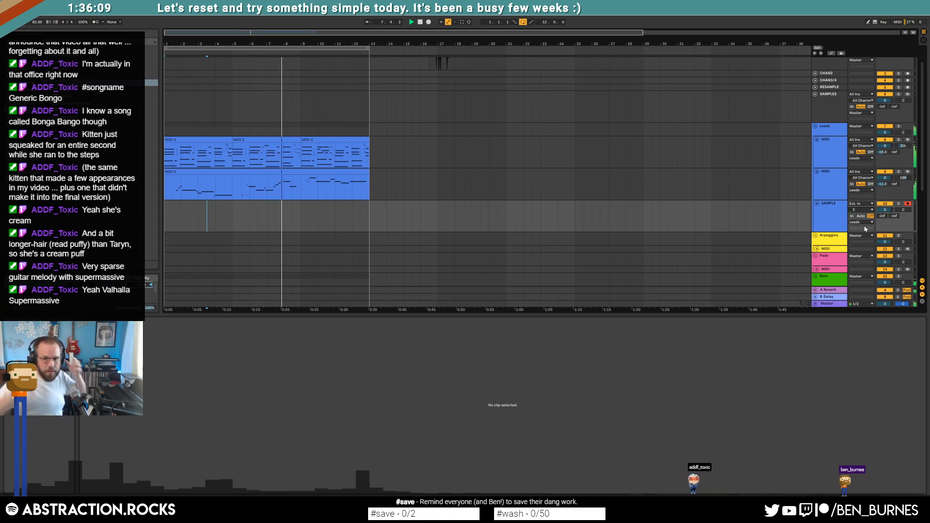
left_click(861, 216)
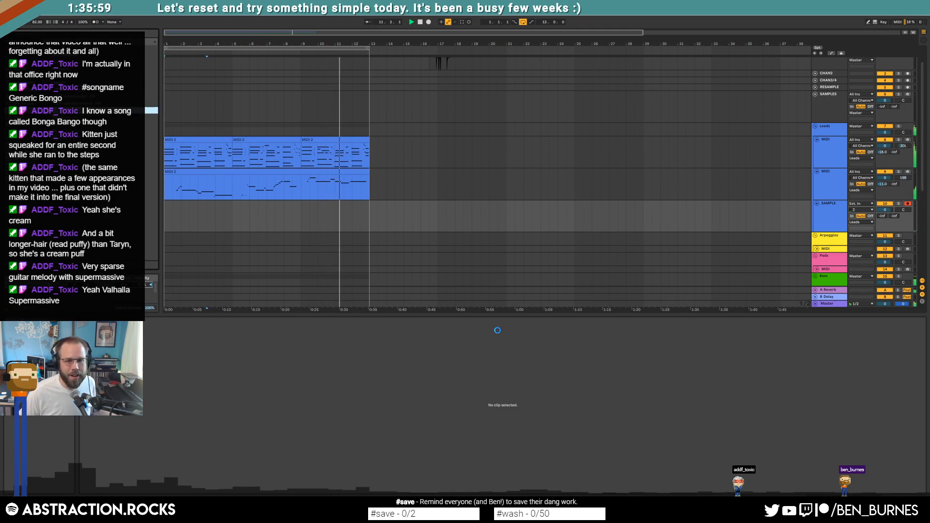
left_click_drag(495, 163, 591, 253)
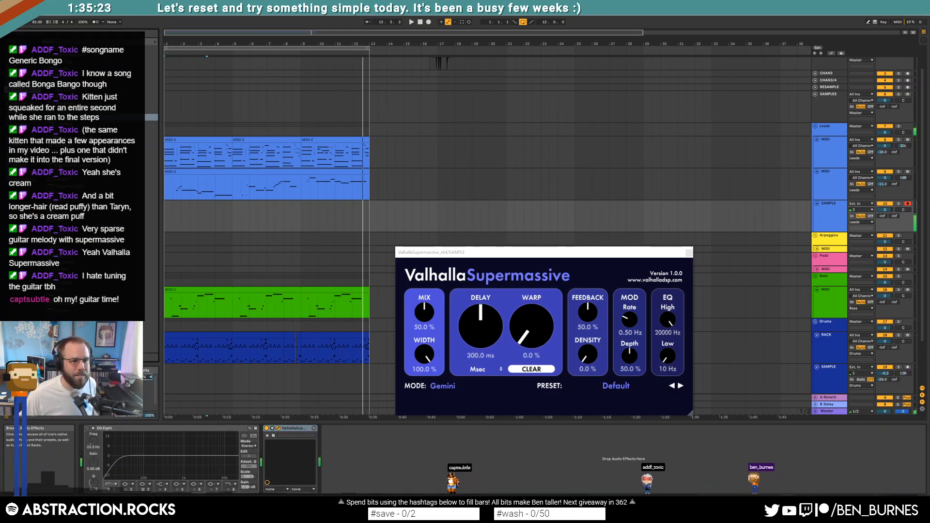
Add a Tuner before the EQ Eight on the guitar SAMPLE track and check the guitar's tuning.
left_click_drag(68, 289, 93, 462)
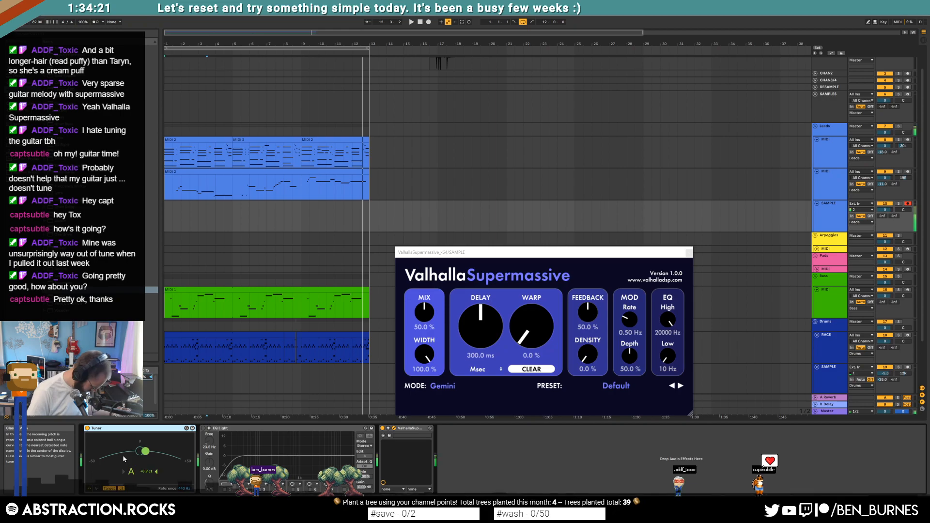
key("space")
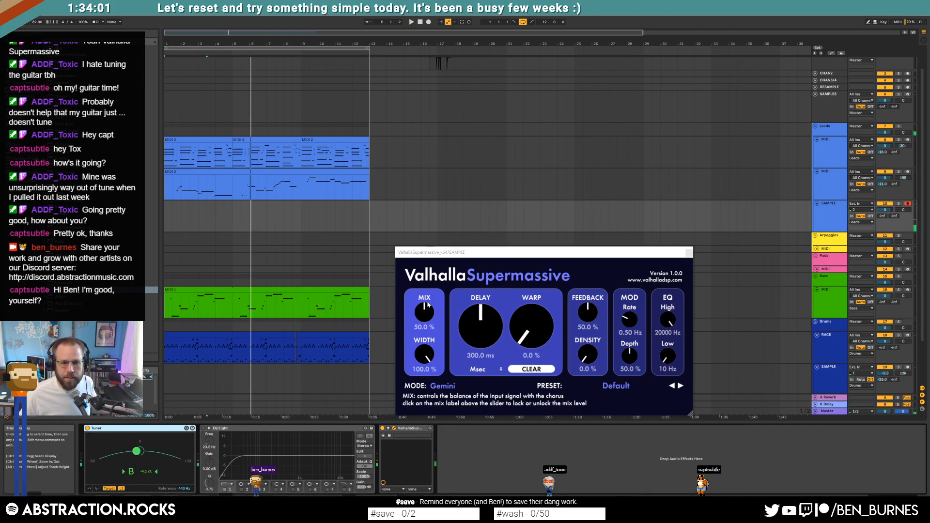
Set Valhalla Supermassive to 31.2% mix, 13.2% warp, 39.6% feedback, 12.4% density and 0.48 Hz mod rate, and close its window.
mouse_move(531, 334)
left_mouse_down()
mouse_move(531, 294)
mouse_move(533, 319)
left_mouse_up()
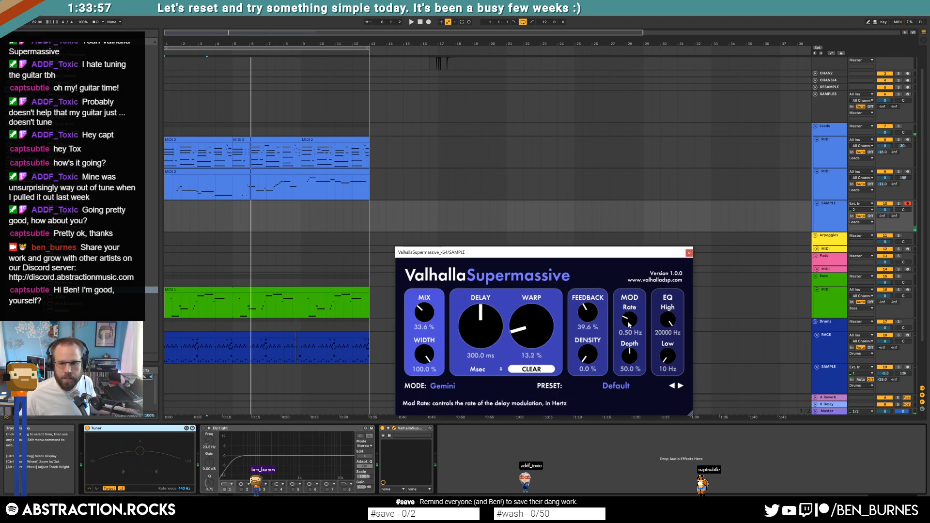
left_click_drag(587, 356, 588, 341)
left_click_drag(426, 313, 425, 316)
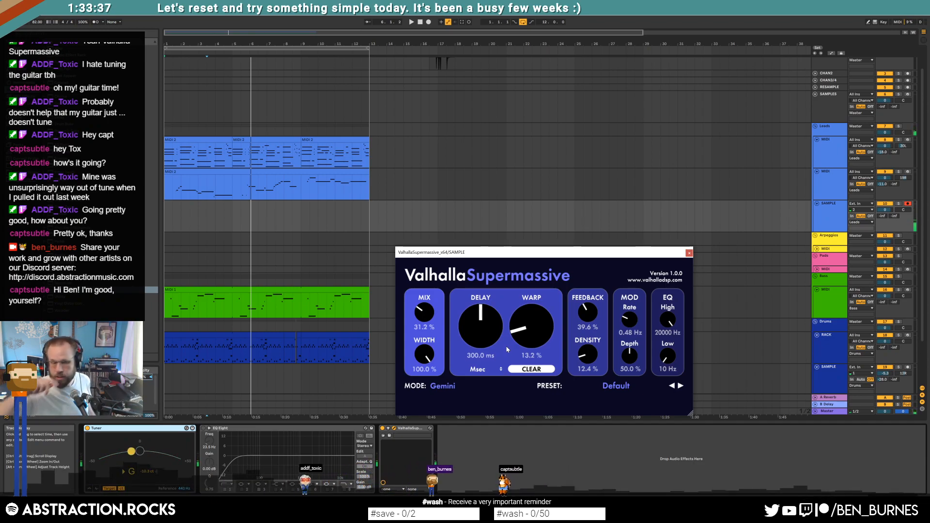
left_click(797, 217)
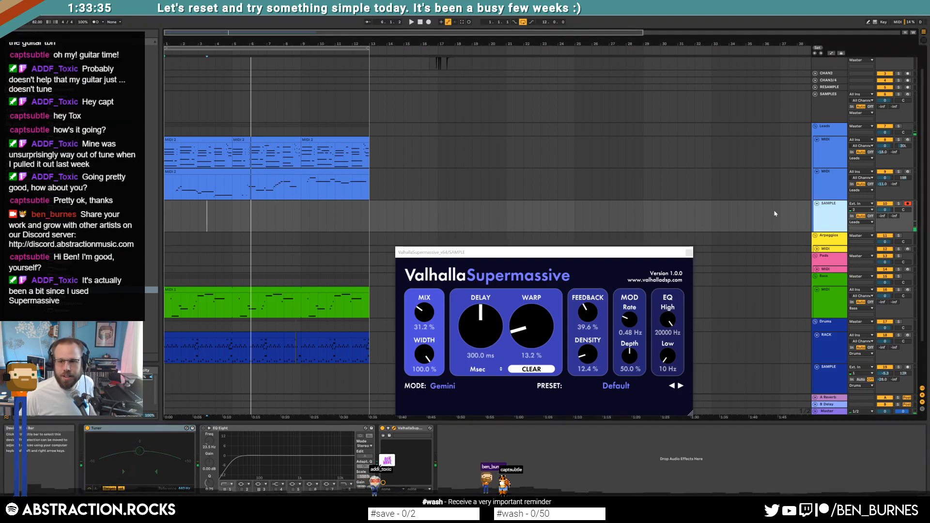
left_click(166, 218)
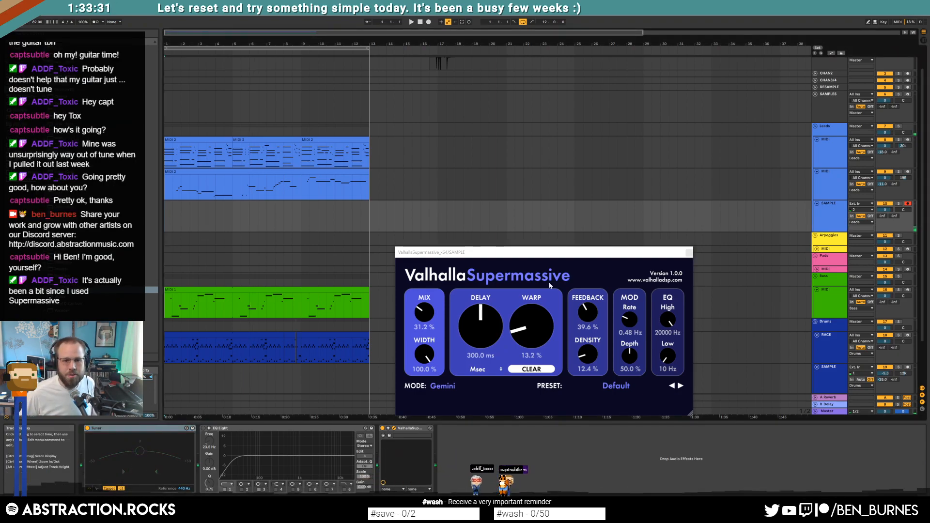
left_click_drag(610, 252, 655, 205)
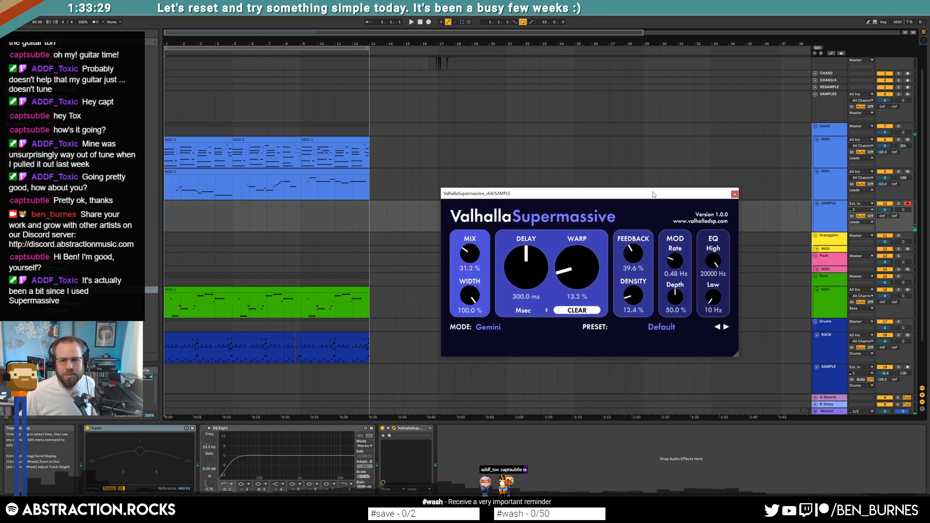
left_click(734, 203)
Move the second lead MIDI clip to start at bar 13 and record a guitar take on the SAMPLE track from bar 1.
left_click_drag(188, 183, 393, 183)
left_click(420, 23)
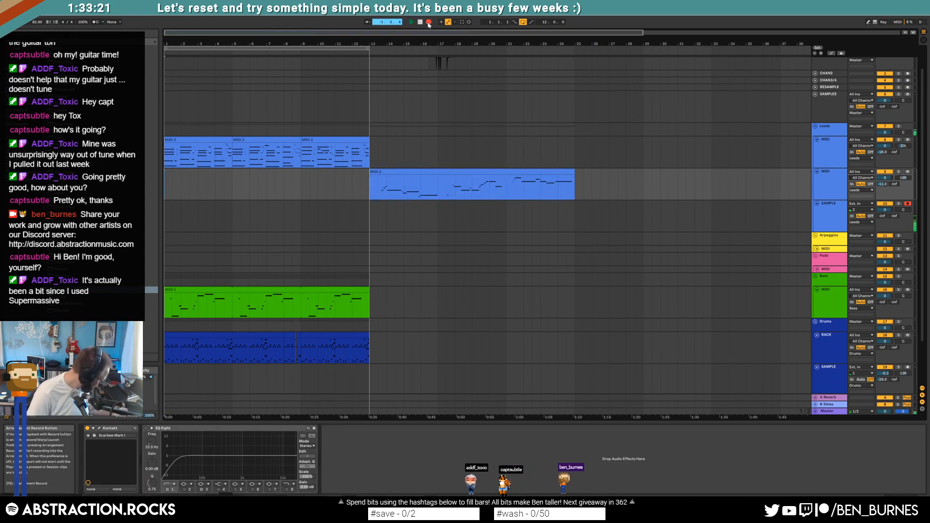
left_click(429, 23)
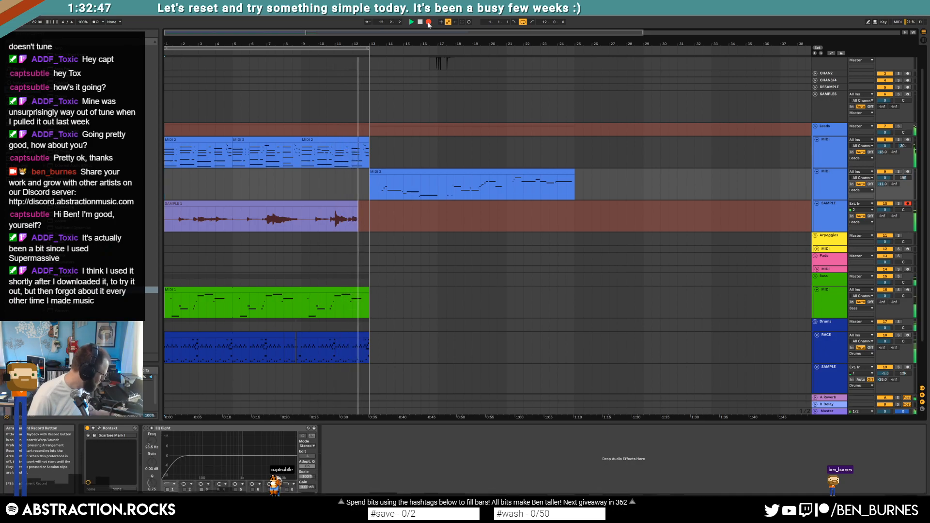
left_click(429, 23)
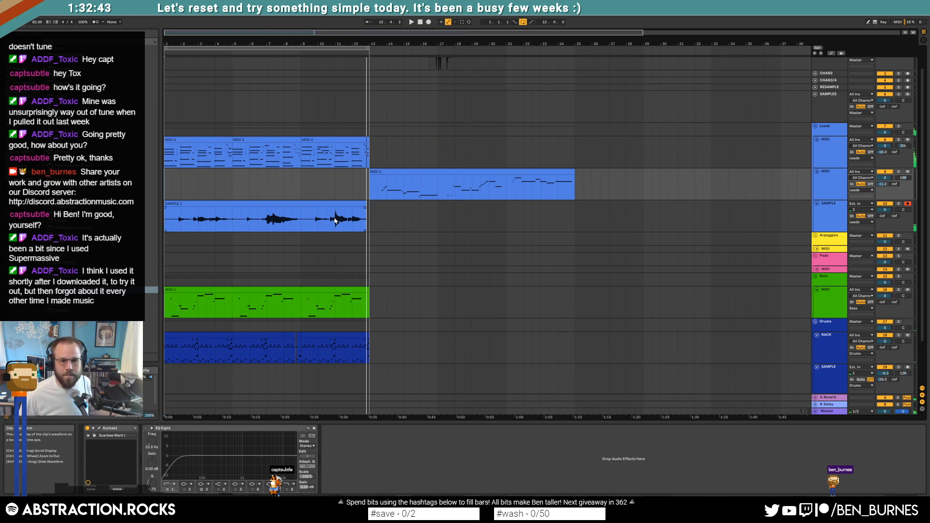
Play from about bar 11 and re-record the end of the guitar take up to bar 13.
left_click(336, 220)
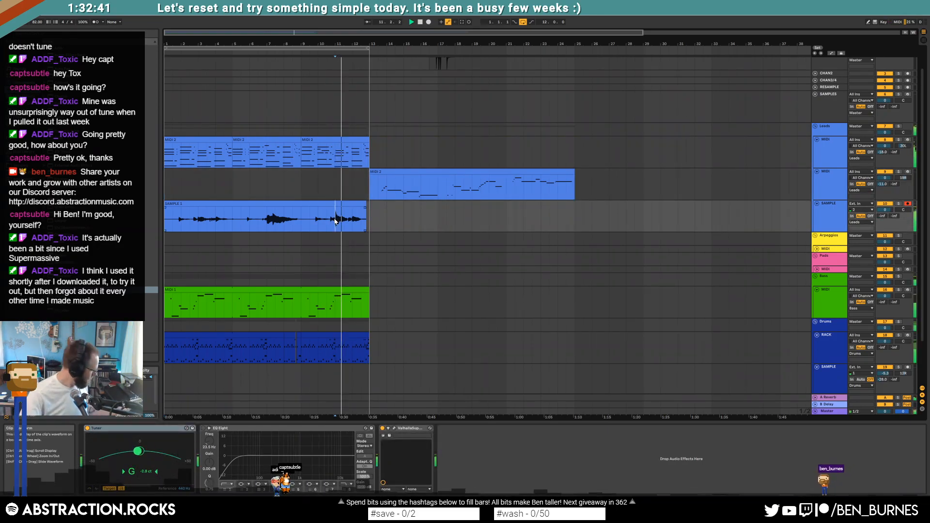
key("F9")
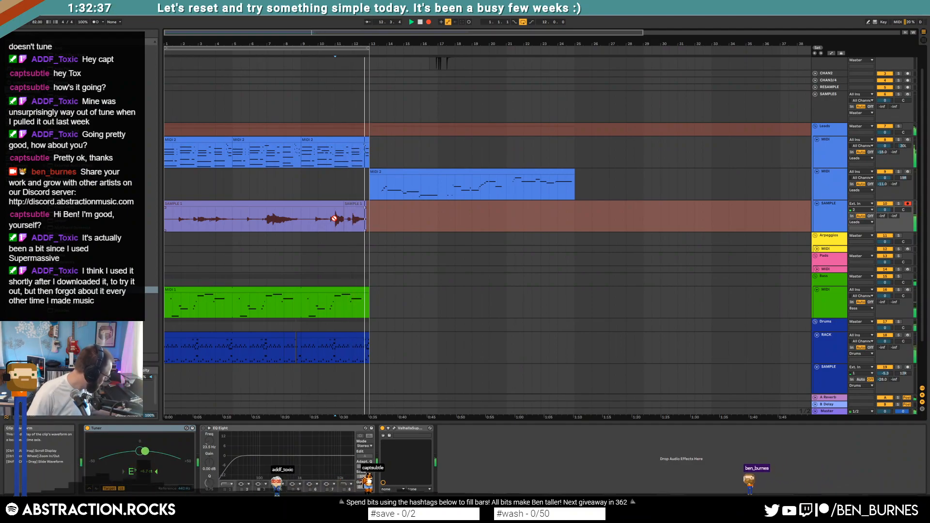
key("space")
key("space")
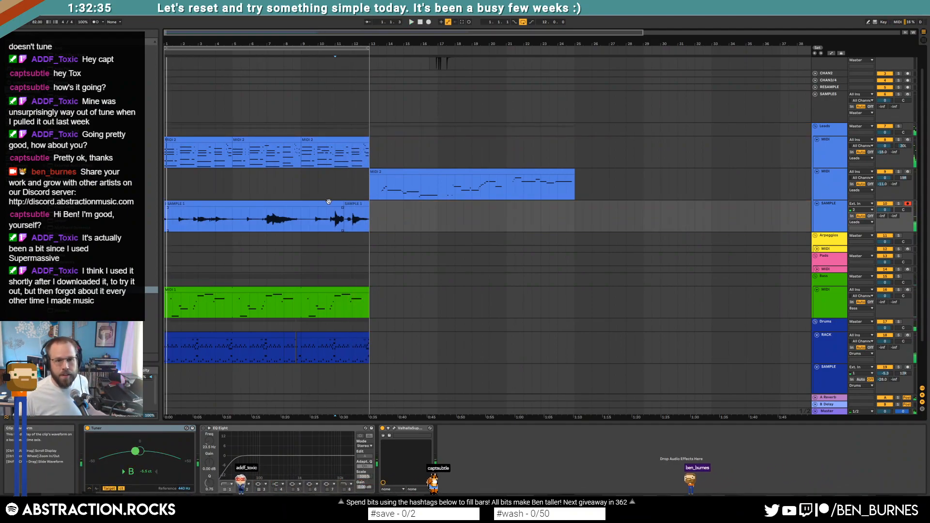
Extend the first guitar take to about bar 12 over the punched-in recording and play back the result.
left_click_drag(343, 207, 350, 205)
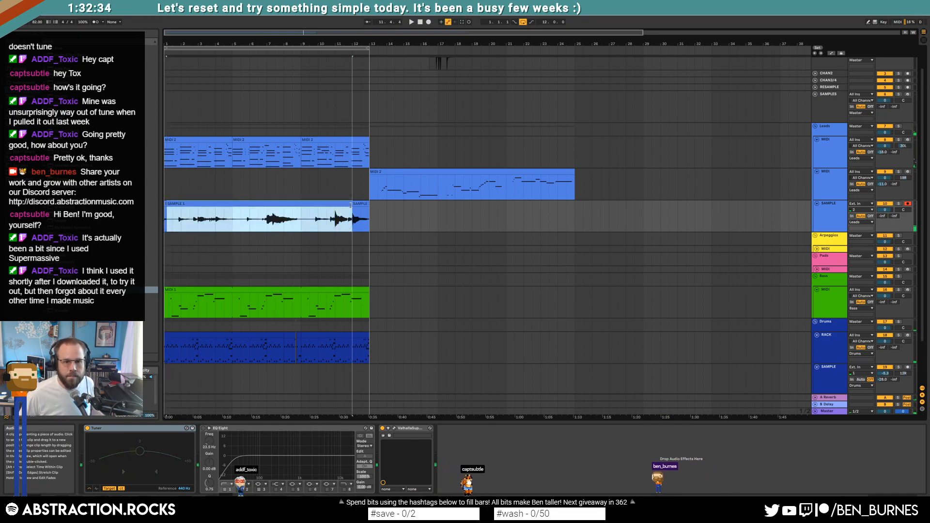
left_click(343, 51)
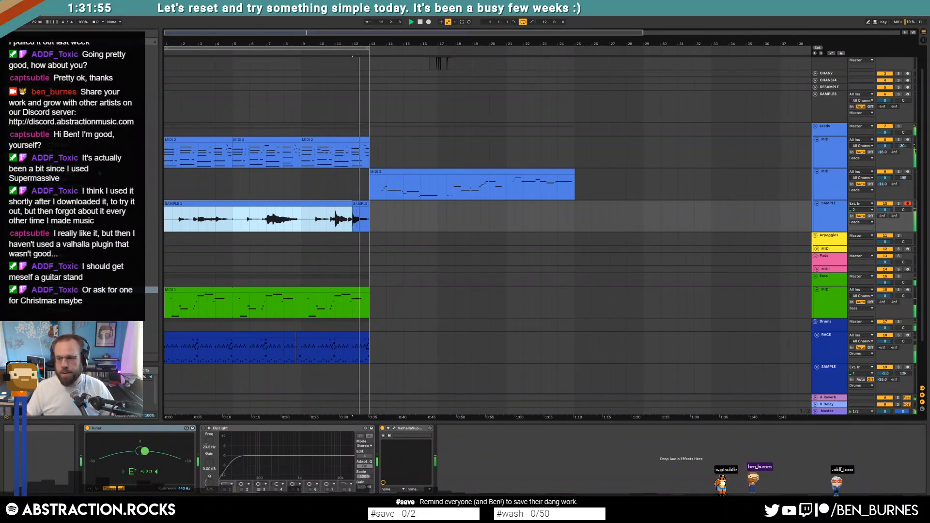
left_click(310, 192)
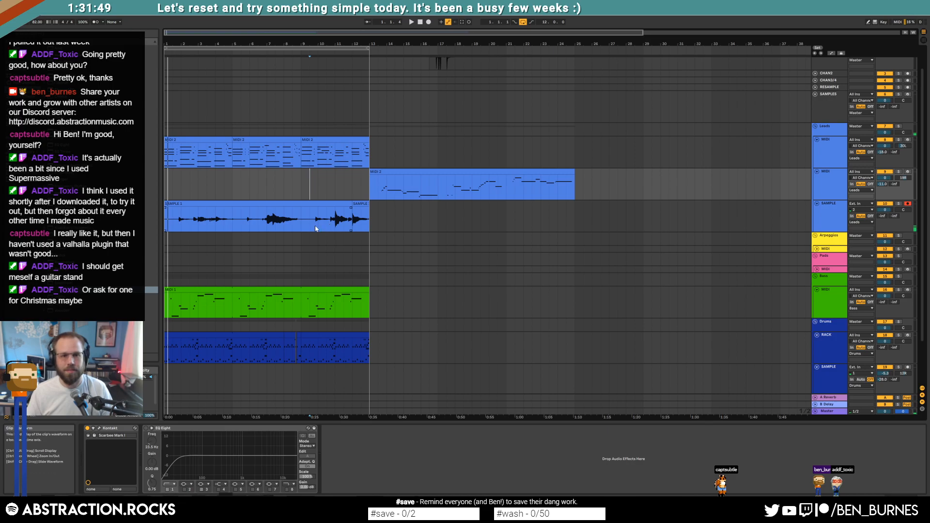
left_click(332, 222)
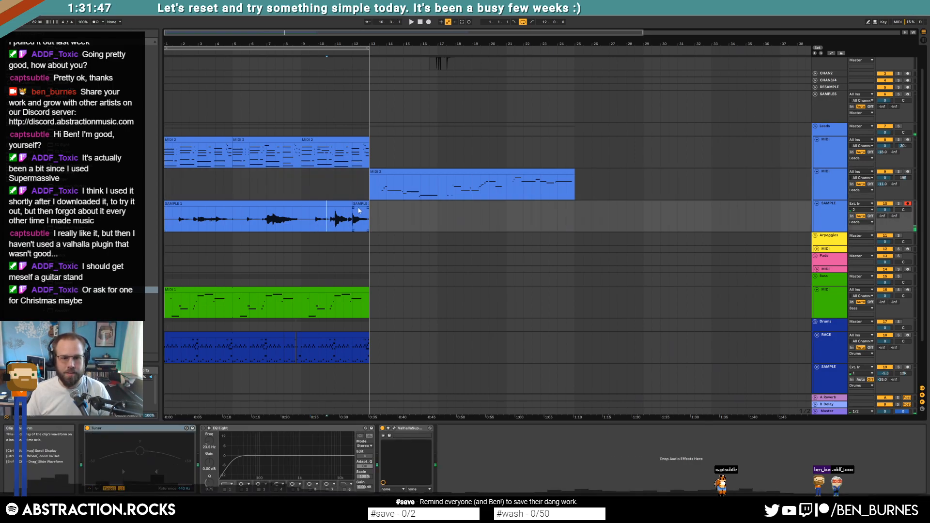
Shift the seam between the two guitar clips slightly earlier, just ahead of the note attack at bar 12.
left_click_drag(367, 223, 165, 222)
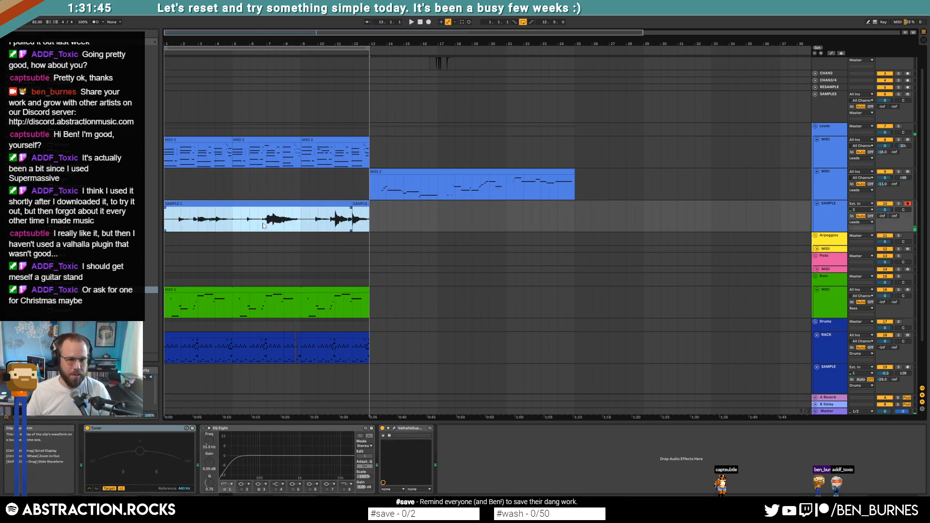
scroll(352, 216, "up", 8)
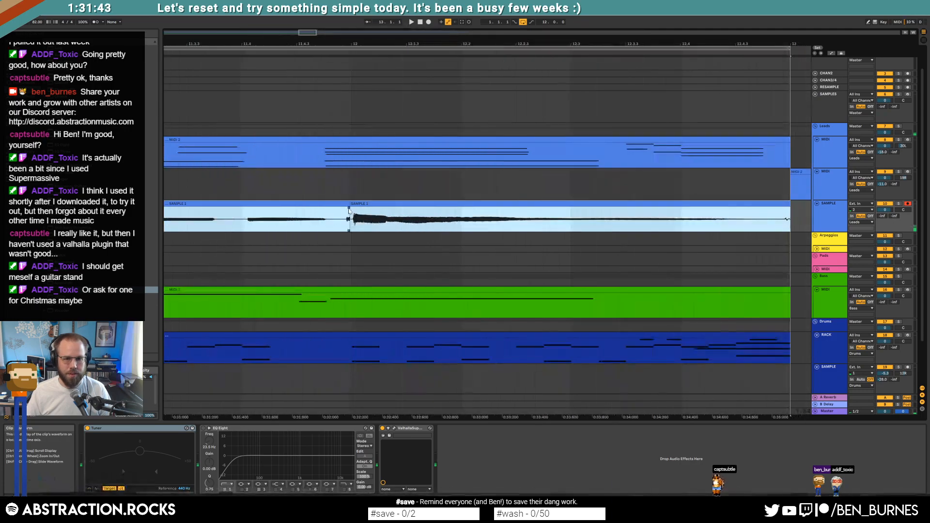
left_click(349, 204)
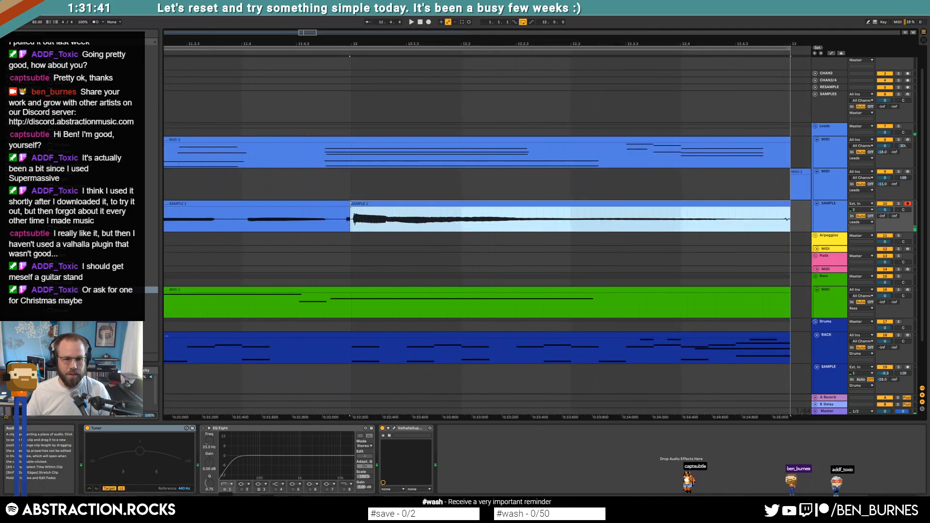
left_click(347, 217)
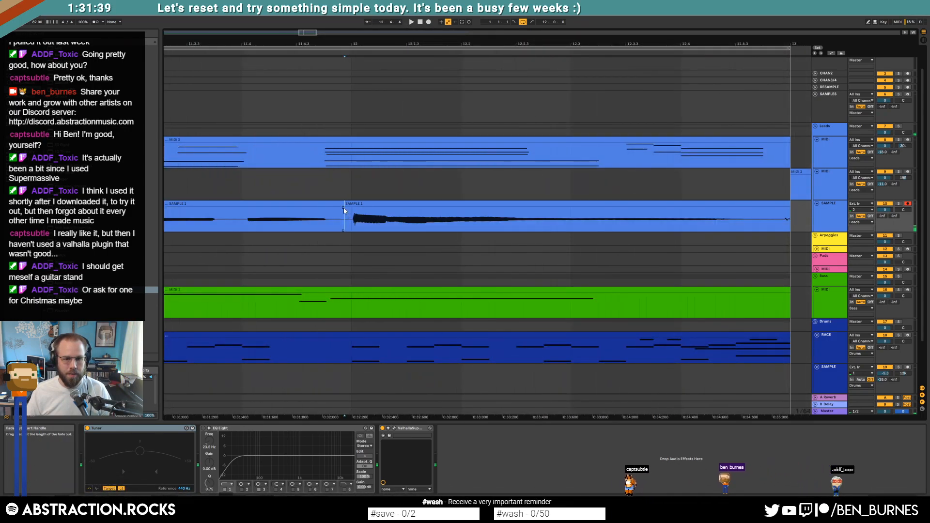
Add a Compressor at the start of the guitar SAMPLE track's device chain and remove the Tuner and EQ Eight.
scroll(345, 211, "down", 10)
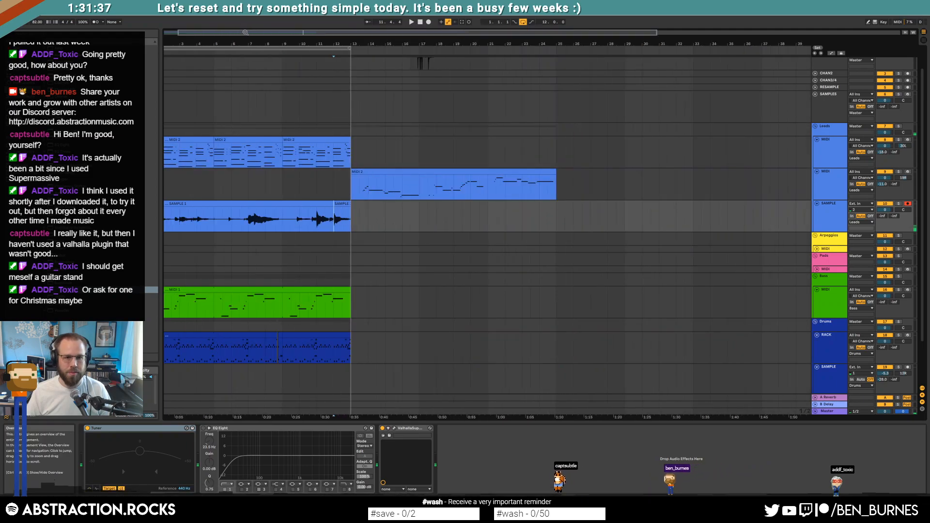
left_click_drag(246, 33, 230, 34)
left_click(218, 204)
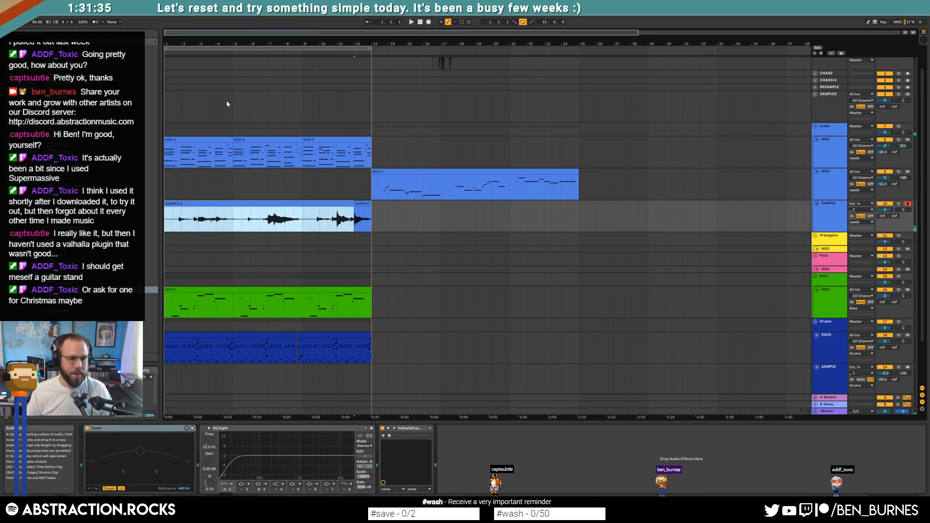
left_click_drag(63, 103, 93, 487)
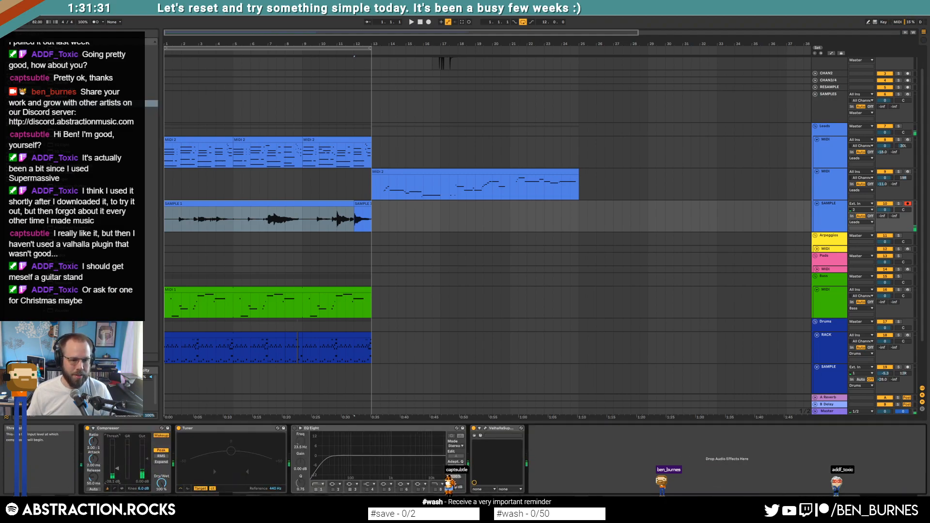
key("space")
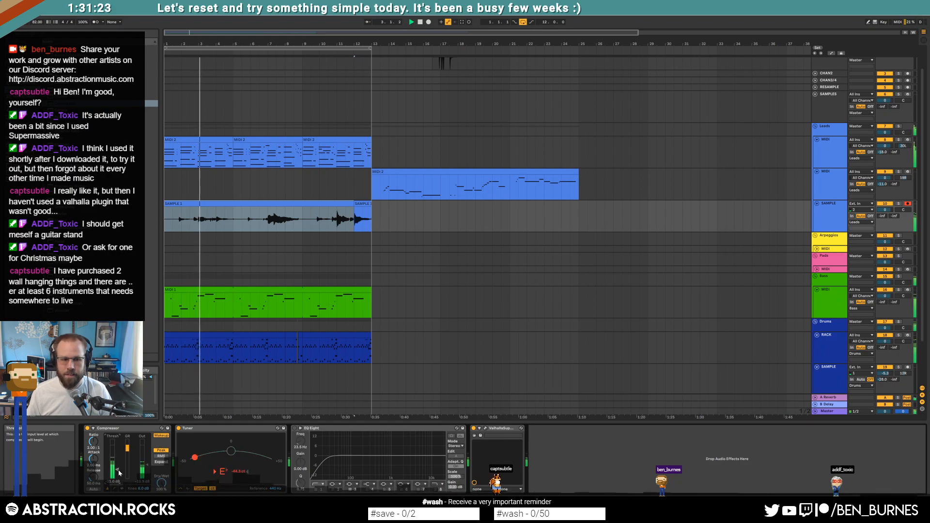
left_click(210, 433)
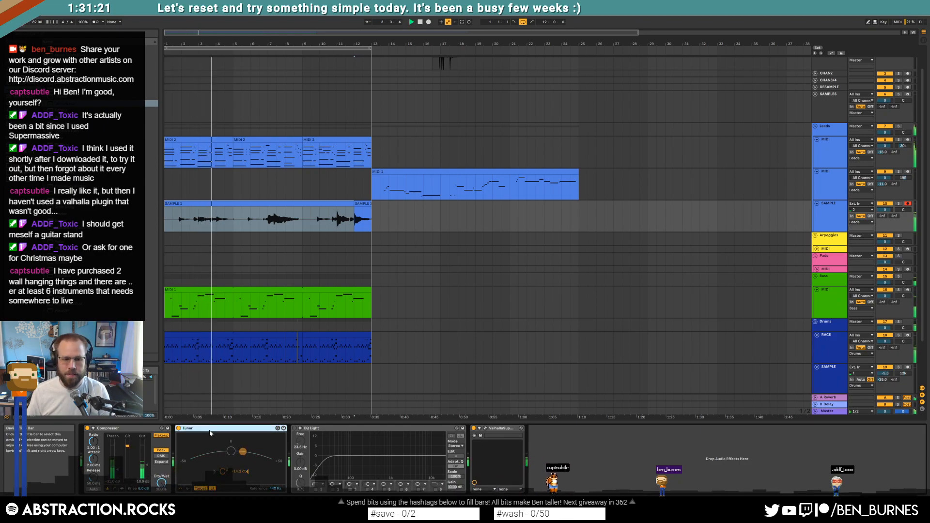
key("Delete")
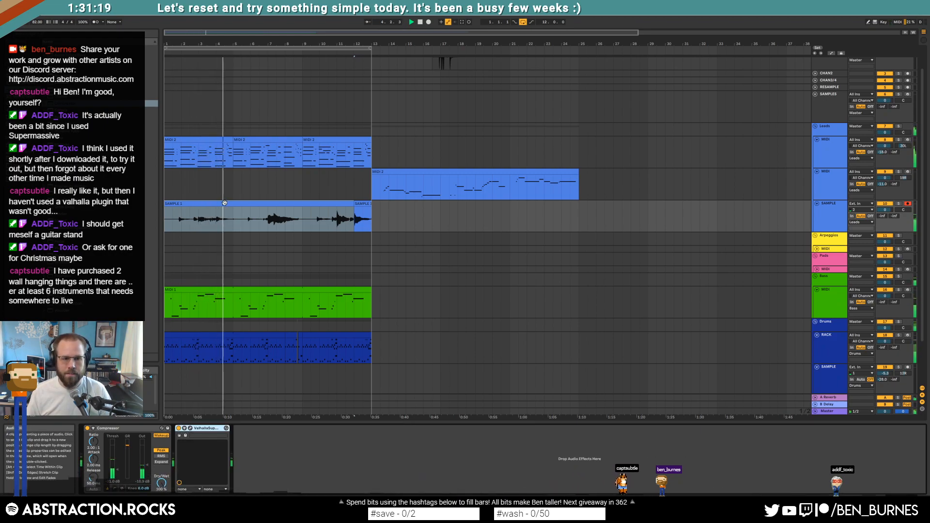
Open the first guitar clip and add warp markers at the note attacks near bars 3 and 4, aligning them to the grid.
double_click(218, 221)
left_click(396, 335)
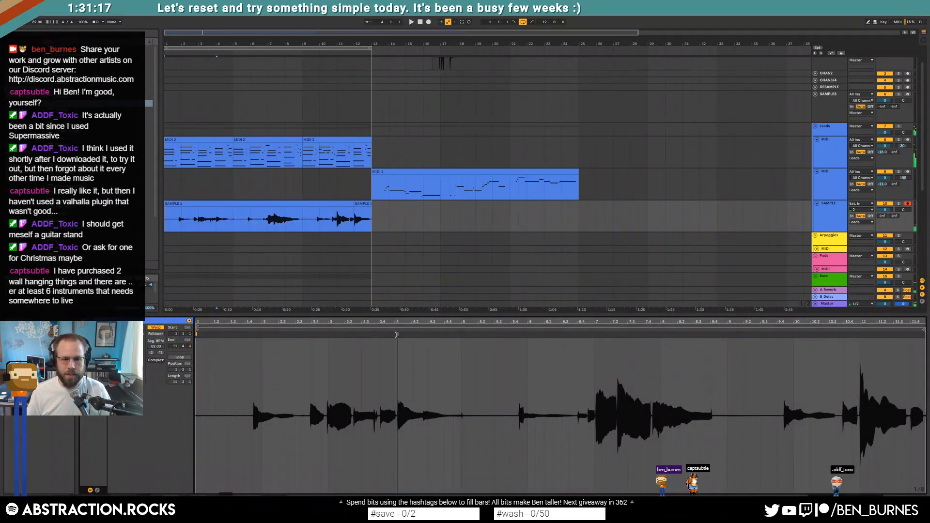
left_click_drag(396, 334, 393, 335)
double_click(325, 334)
left_click_drag(325, 334, 327, 335)
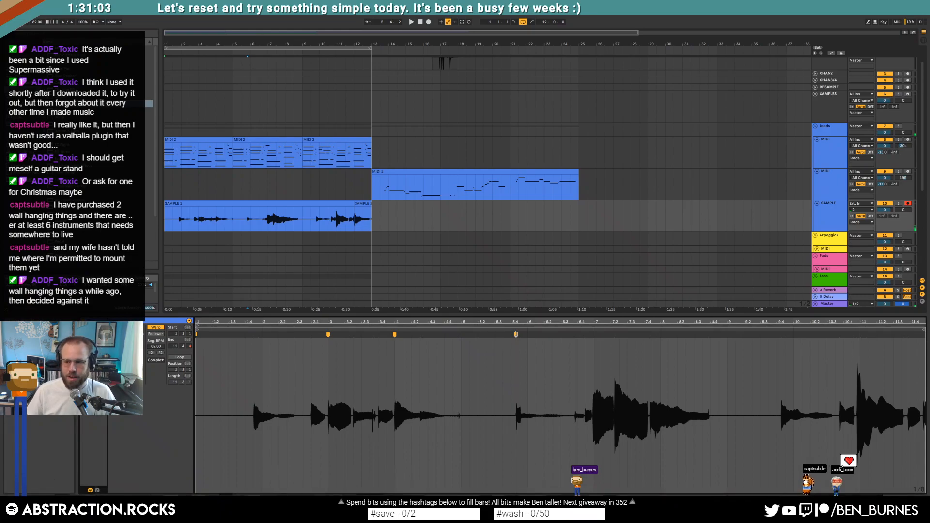
Add warp markers to the guitar clip at the note attacks near 7, 7.4 and 11, leaving none at 7.2.
double_click(594, 334)
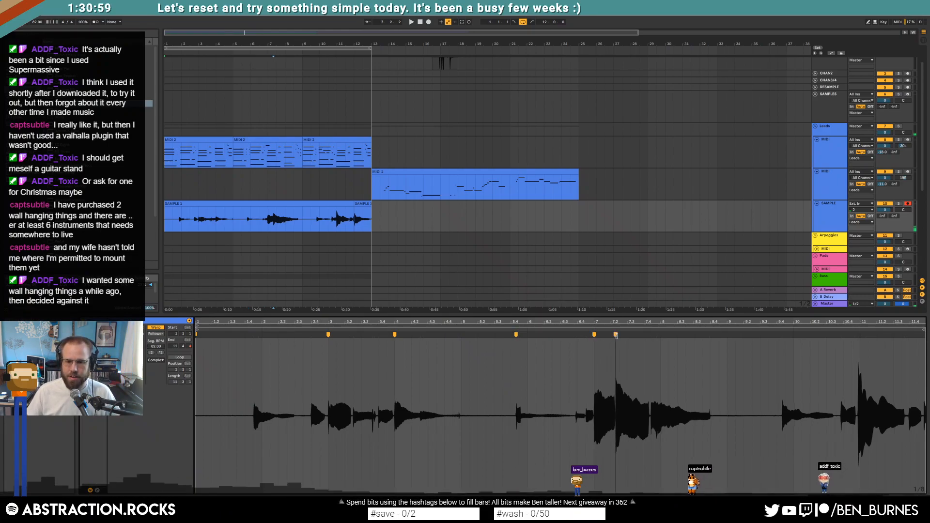
double_click(619, 335)
key("Delete")
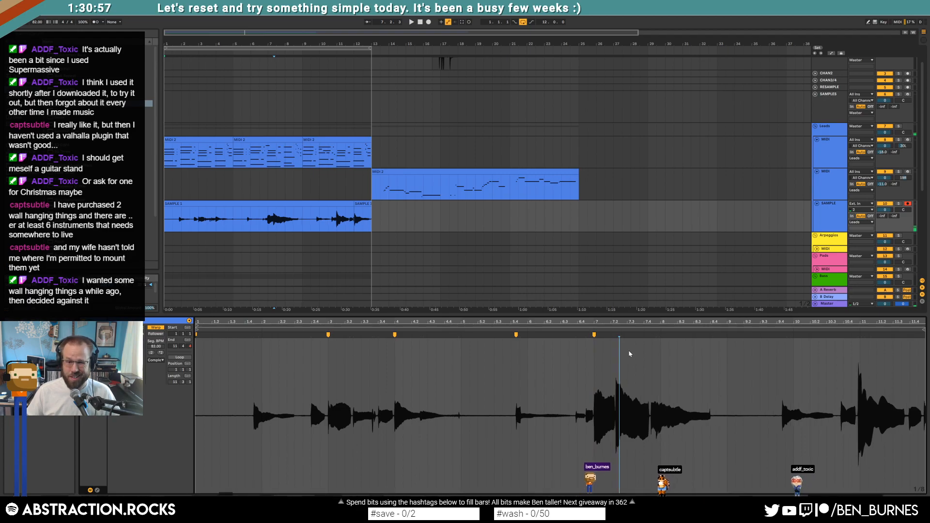
double_click(652, 334)
left_click(661, 358)
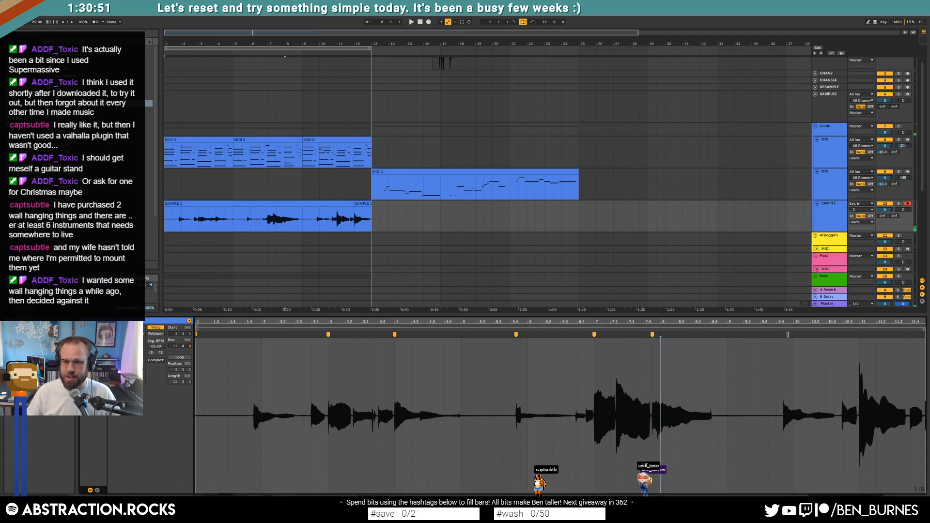
double_click(858, 339)
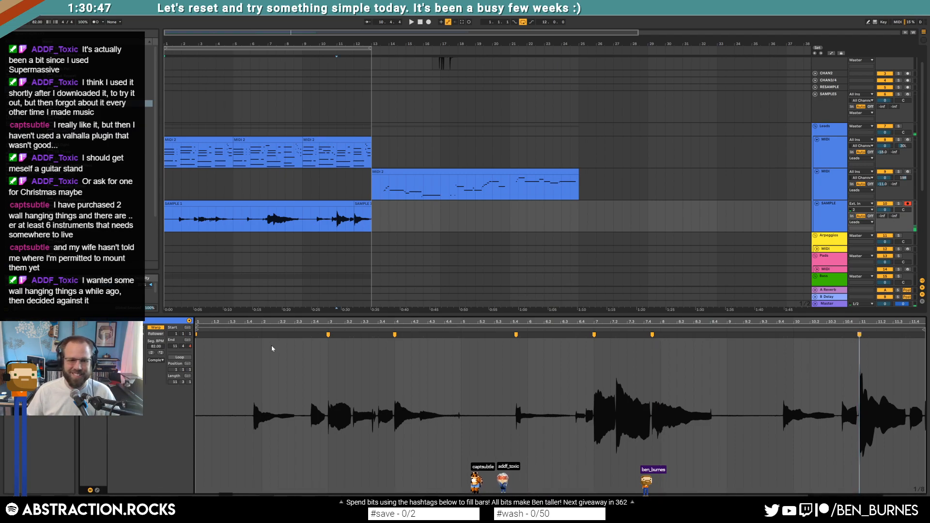
Play back the warped guitar take from the start and show the track's device chain.
key("space")
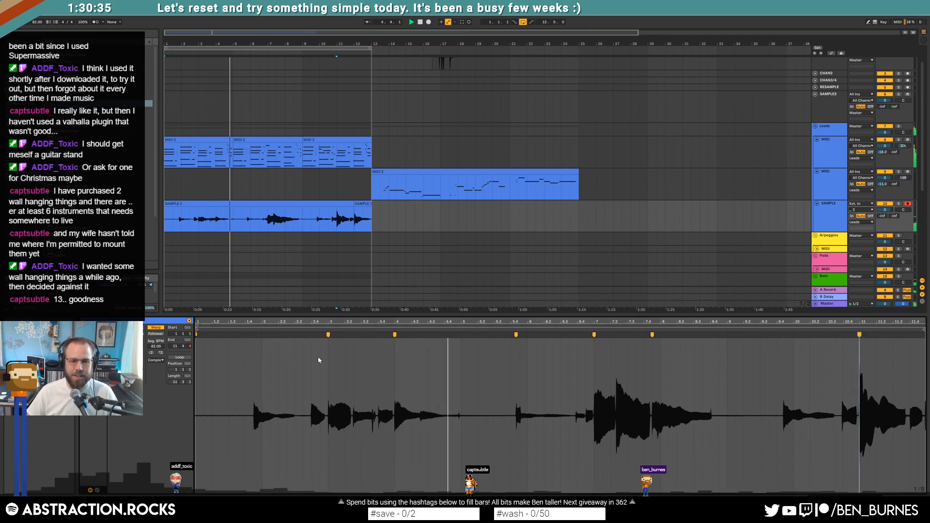
key("shift+Tab")
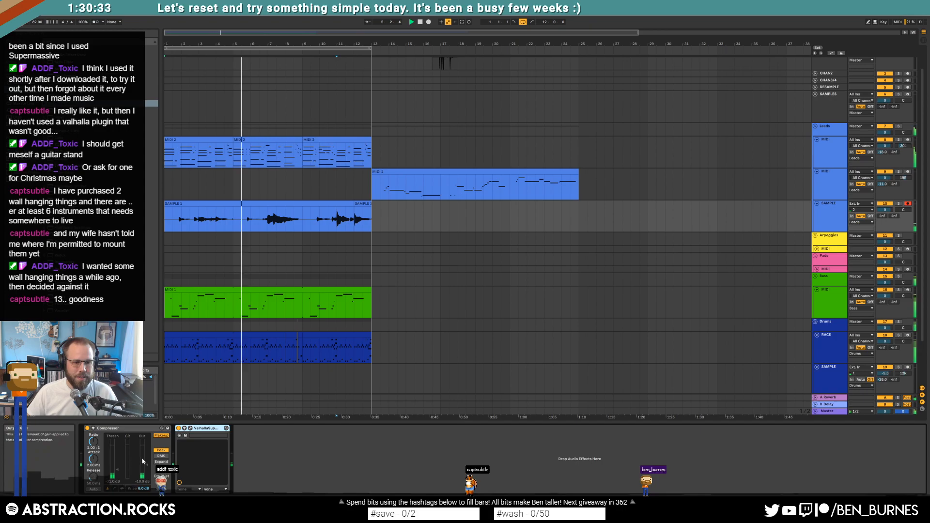
Lower the Compressor threshold to about -17 dB and set Supermassive's Warp to 17.2% and Feedback to 34.0%.
left_click_drag(148, 465, 117, 464)
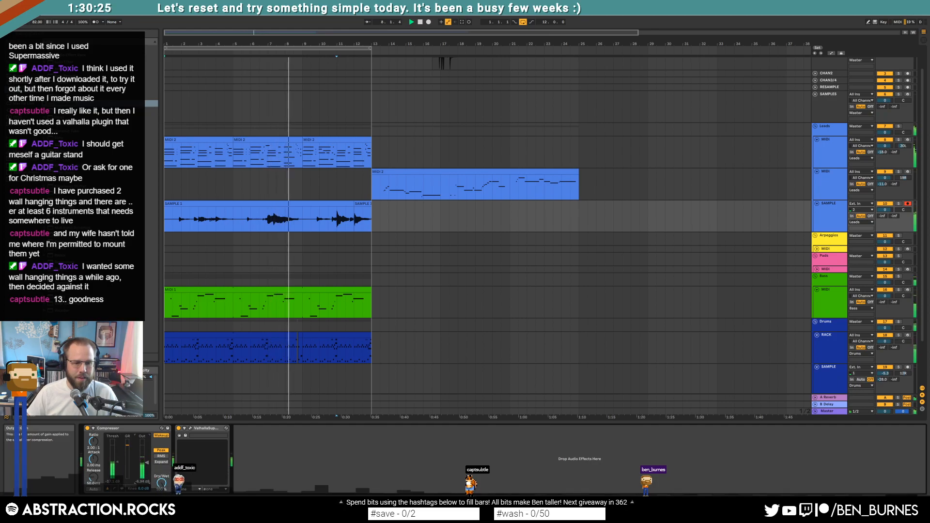
left_click(191, 429)
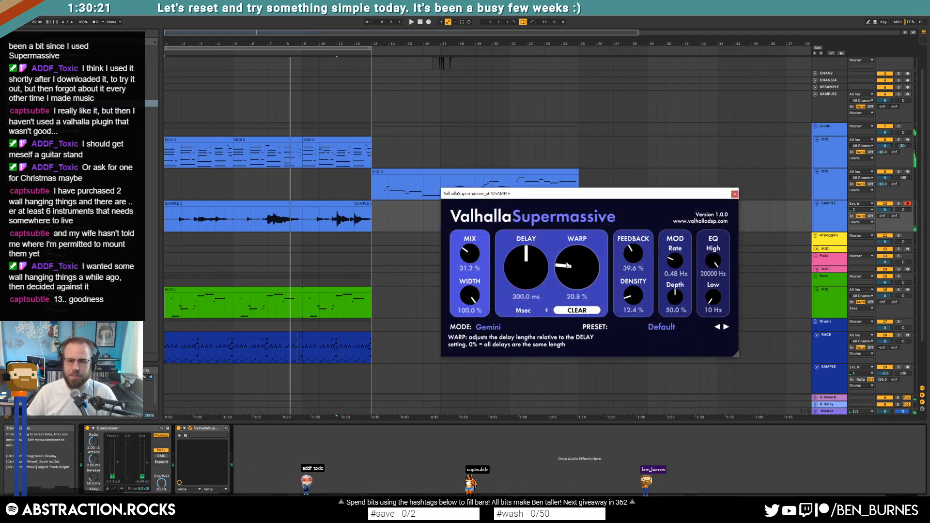
left_click_drag(570, 269, 570, 271)
left_click(491, 329)
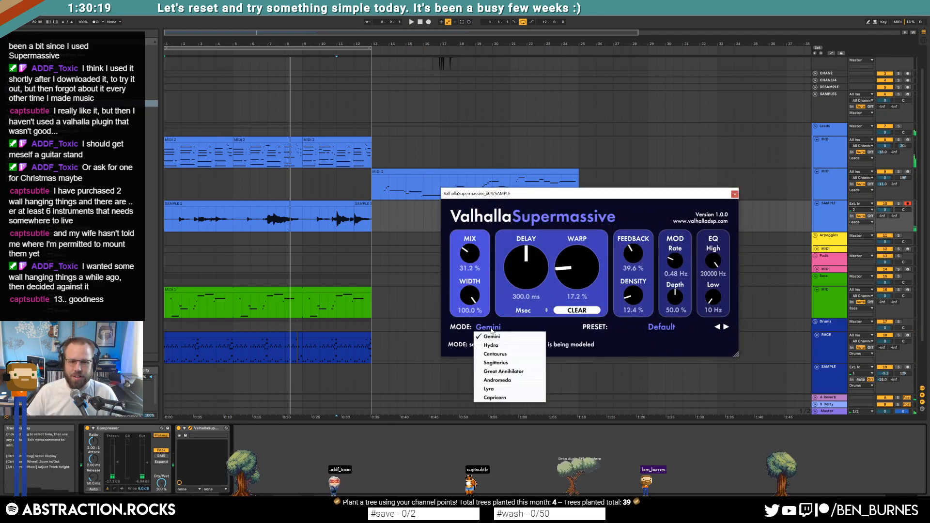
left_click(657, 342)
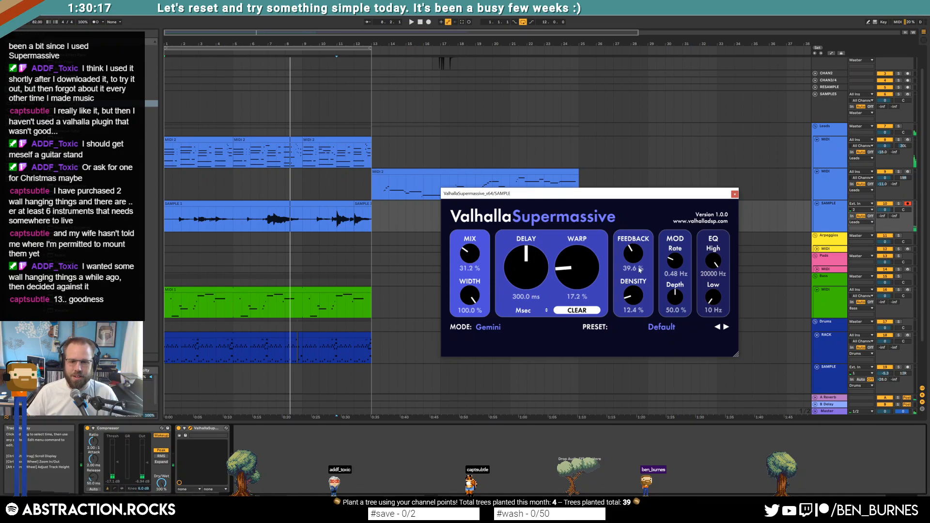
left_click_drag(636, 257, 636, 262)
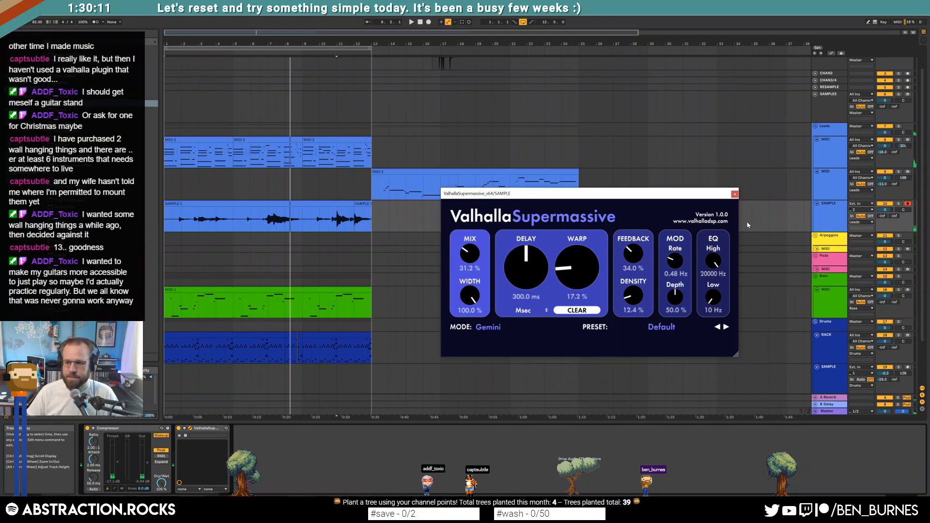
left_click(734, 194)
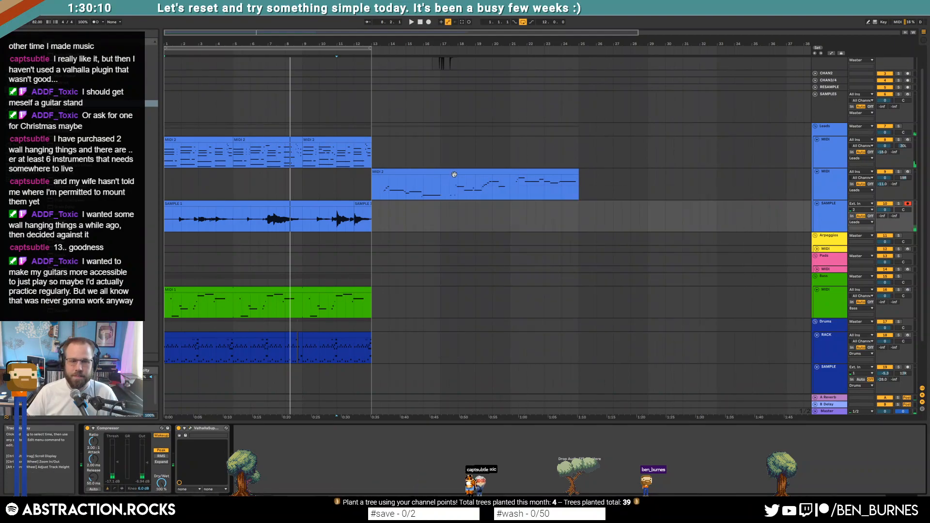
Play back the guitar take from bar 7 and open the first guitar clip.
left_click(268, 220)
key("space")
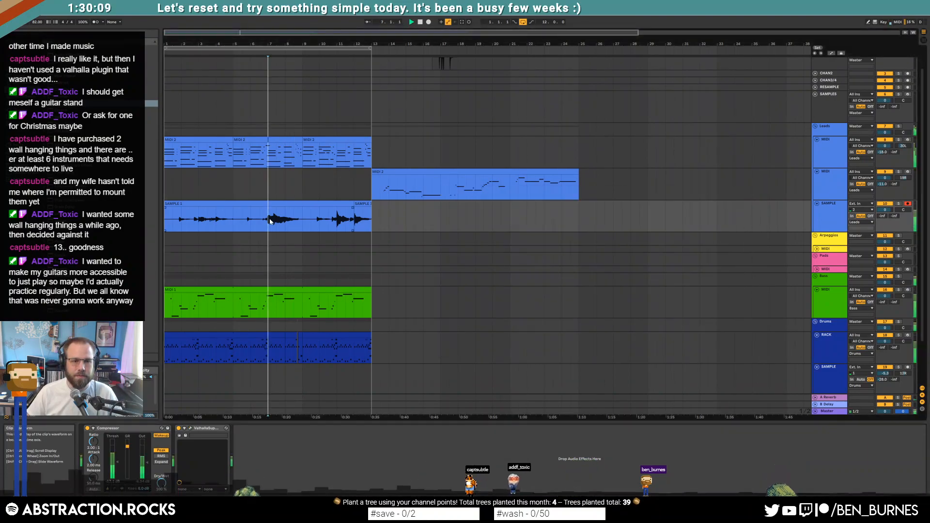
double_click(336, 204)
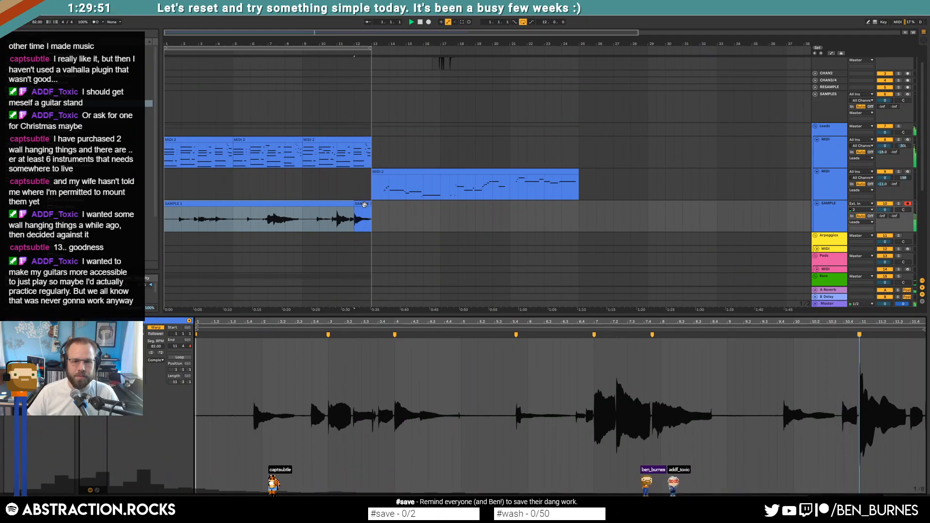
key("space")
Move both guitar clips on the Leads SAMPLE track so they start at bar 13.
left_click_drag(372, 217, 346, 216)
left_click(338, 207)
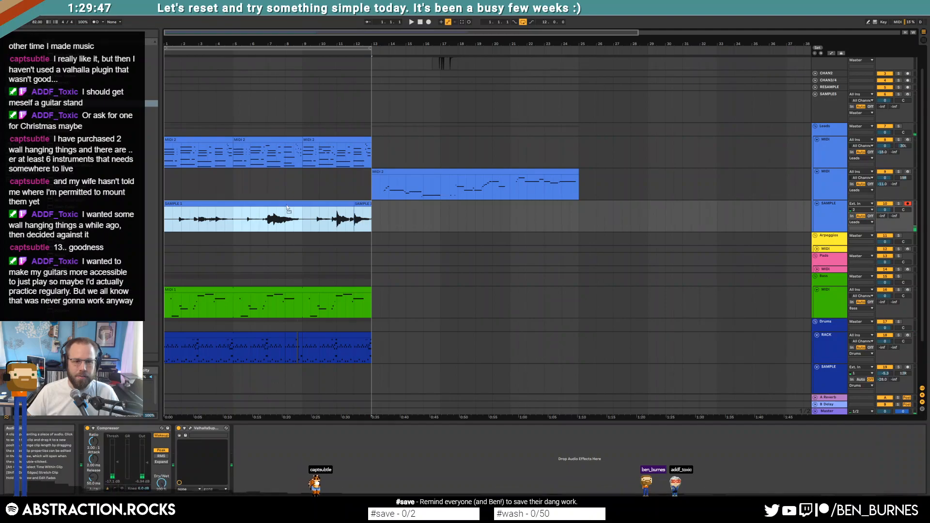
key("ctrl+d")
left_click_drag(494, 219, 495, 219)
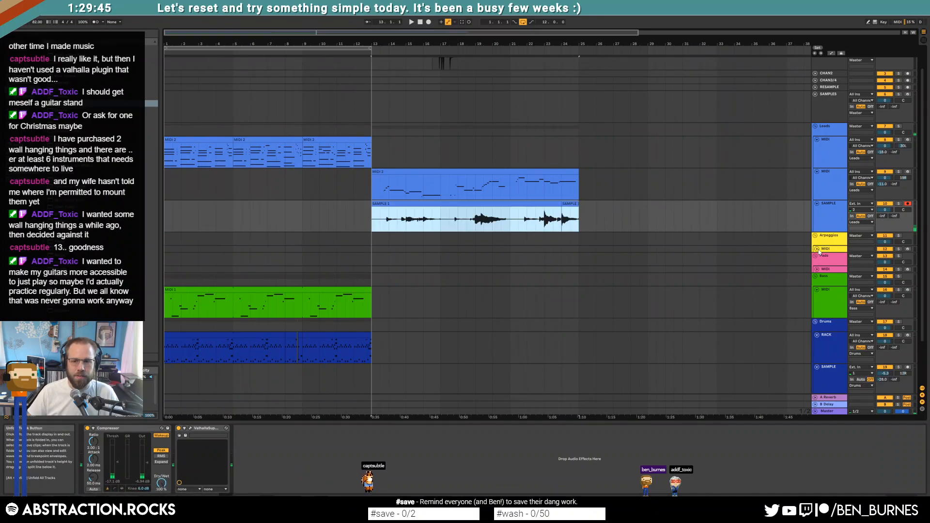
Copy the guitar SAMPLE track into the Arpeggios group and delete the copied clips.
left_click(817, 249)
left_click(834, 218)
left_click_drag(834, 223, 834, 262)
left_click_drag(675, 251, 648, 257)
left_click_drag(570, 264, 605, 277)
key("Delete")
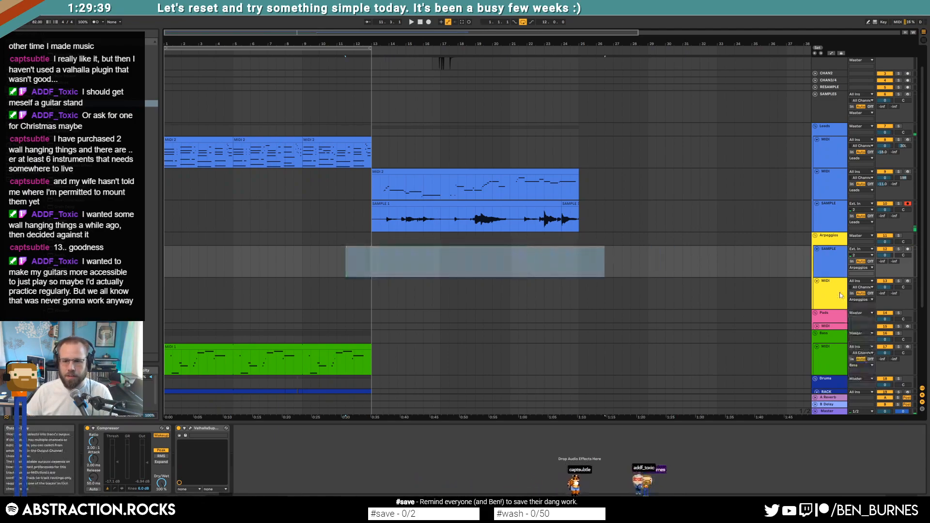
Delete the MIDI track from the Arpeggios group and colour the group's SAMPLE track yellow.
left_click(826, 269)
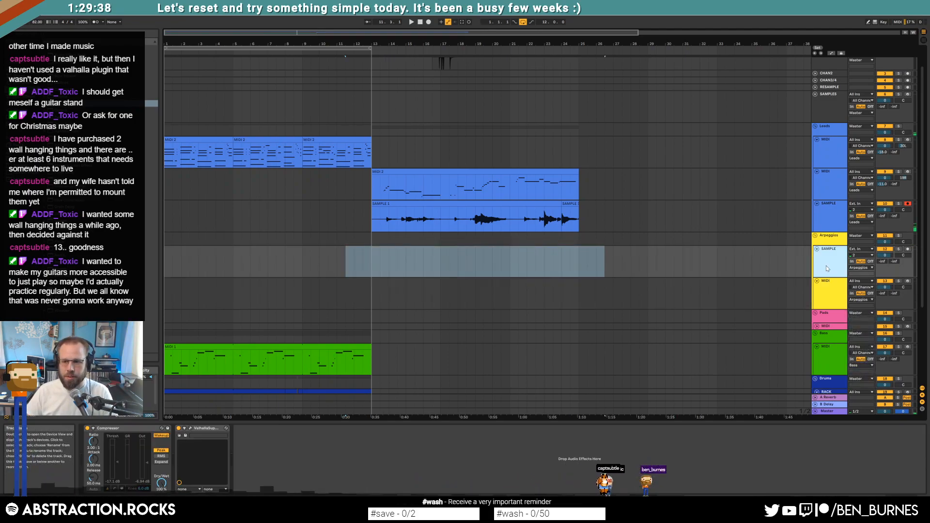
right_click(828, 293)
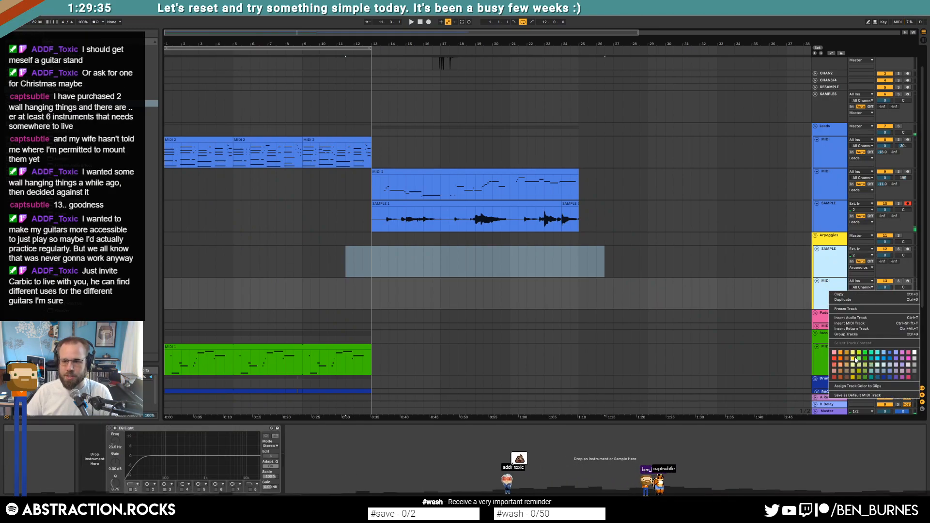
left_click(842, 282)
key("Delete")
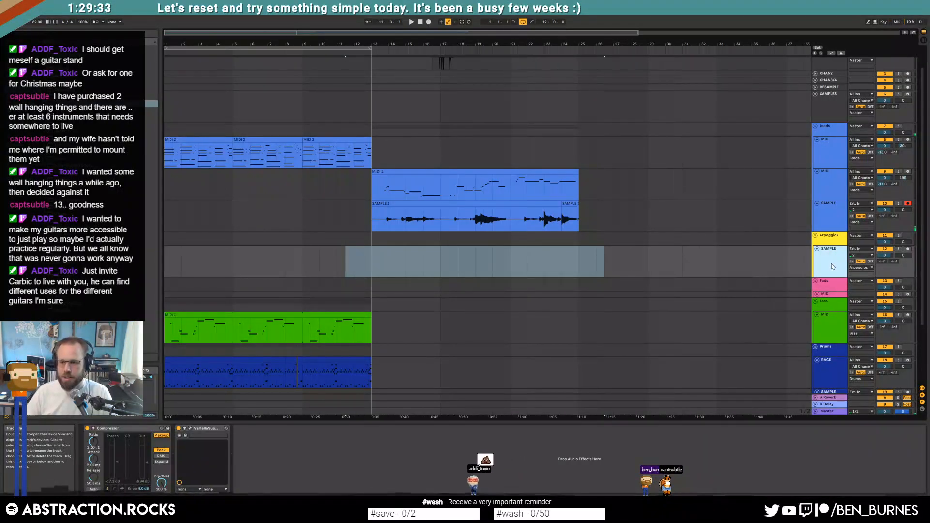
Play the looped arrangement from the start with the Arpeggios SAMPLE track armed.
left_click(336, 259)
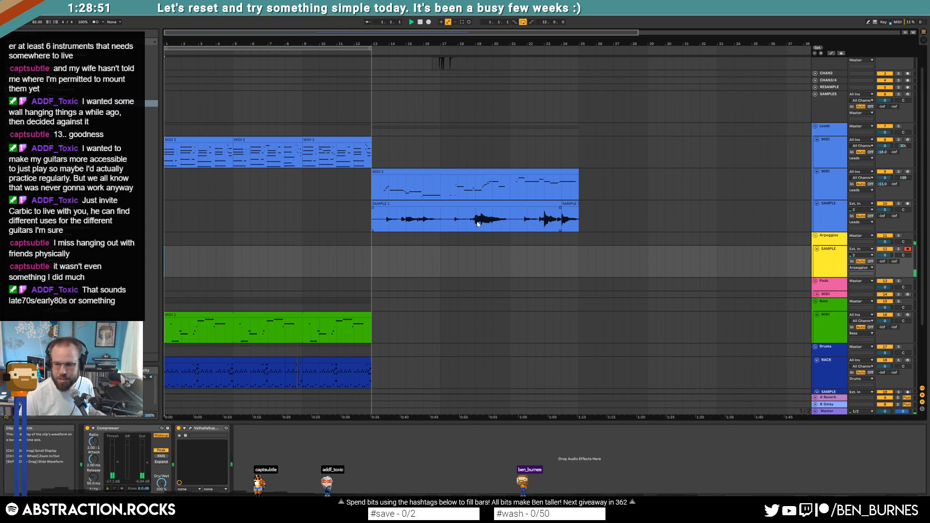
key("space")
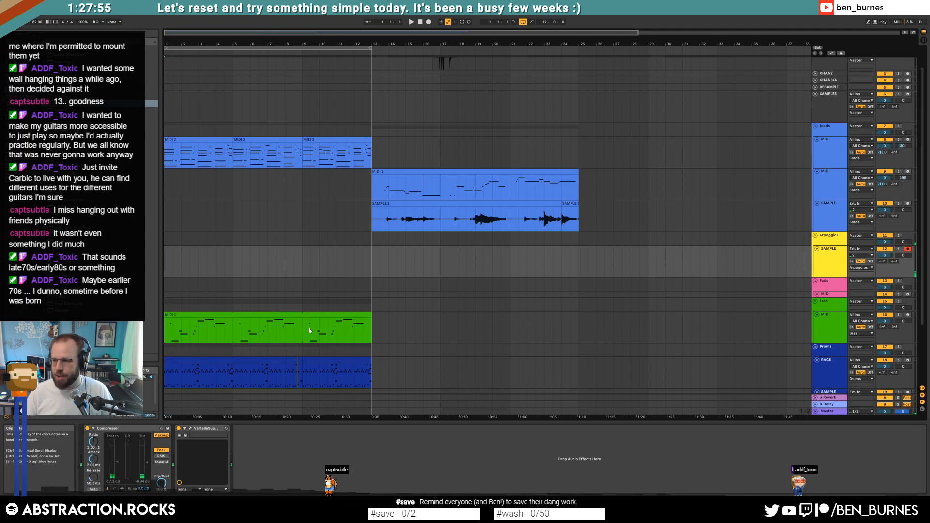
key("space")
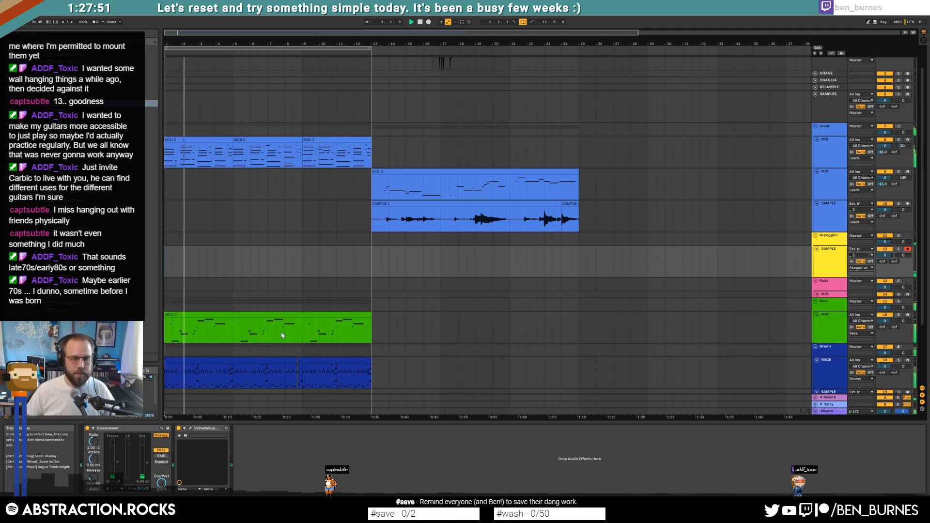
Insert a new MIDI track below the second MIDI track in the Leads group and load Massive on it.
scroll(439, 317, "down", 3)
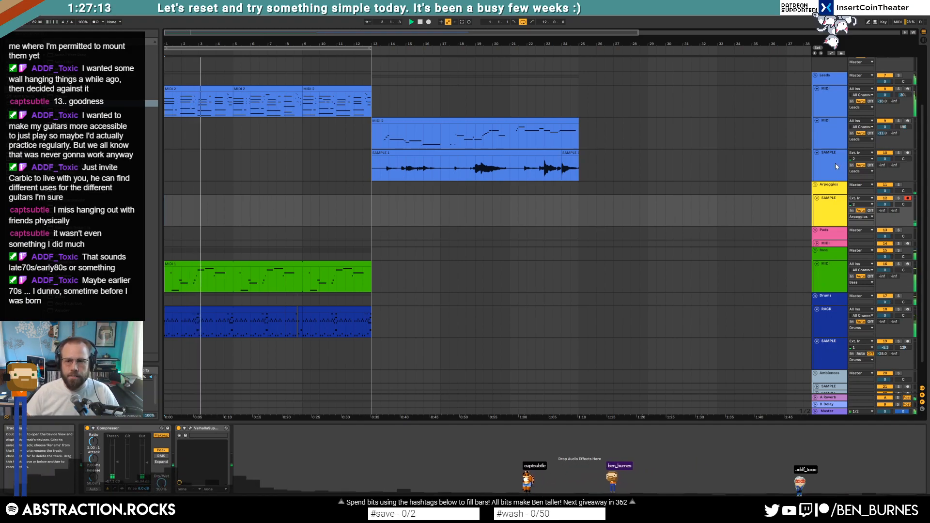
left_click(830, 135)
key("ctrl+shift+t")
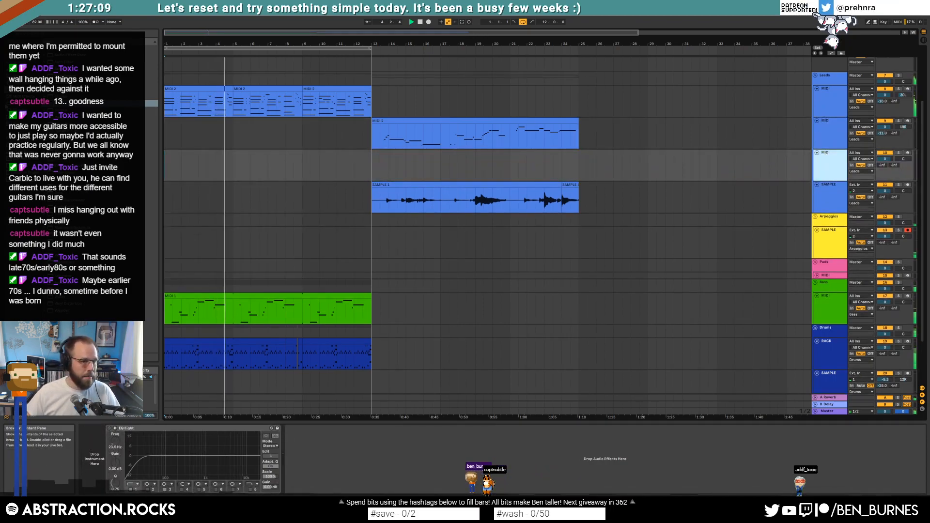
left_click(22, 111)
left_click(56, 68)
left_click_drag(73, 179, 234, 156)
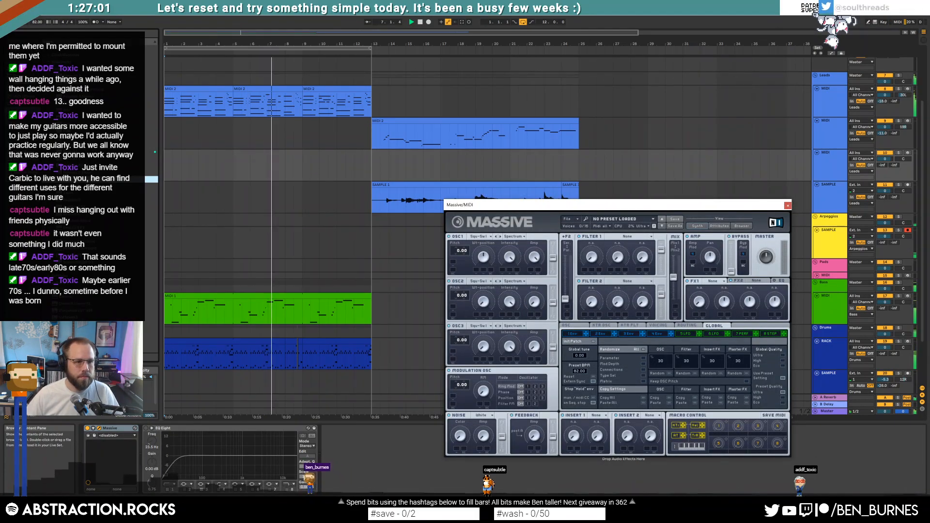
Add the Thermal effect after Massive and arrange the two plug-in windows side by side.
left_click(72, 55)
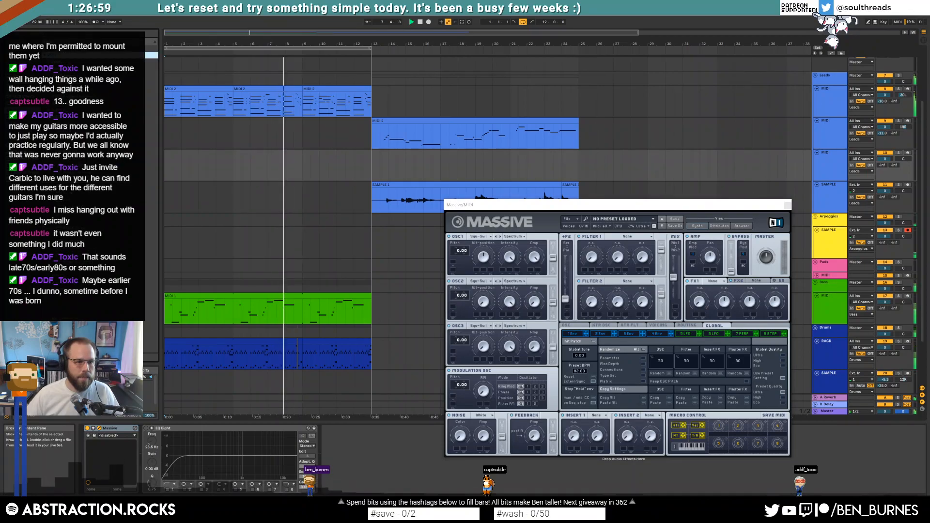
left_click_drag(72, 103, 134, 454)
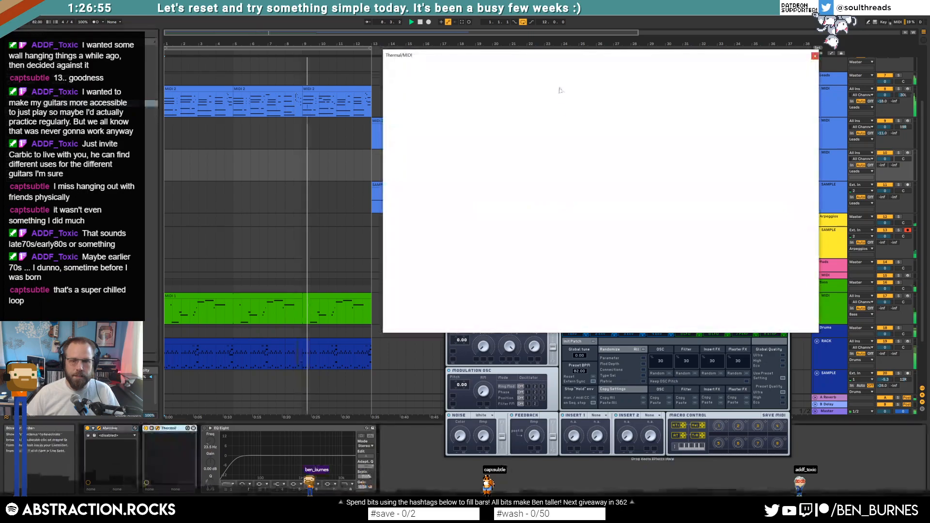
left_click(566, 355)
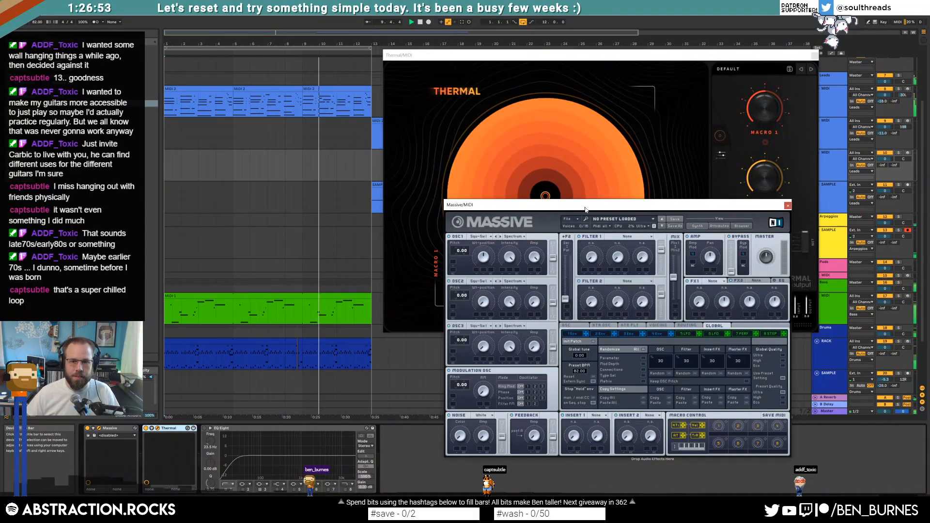
left_click_drag(608, 206, 290, 111)
left_click_drag(518, 58, 587, 99)
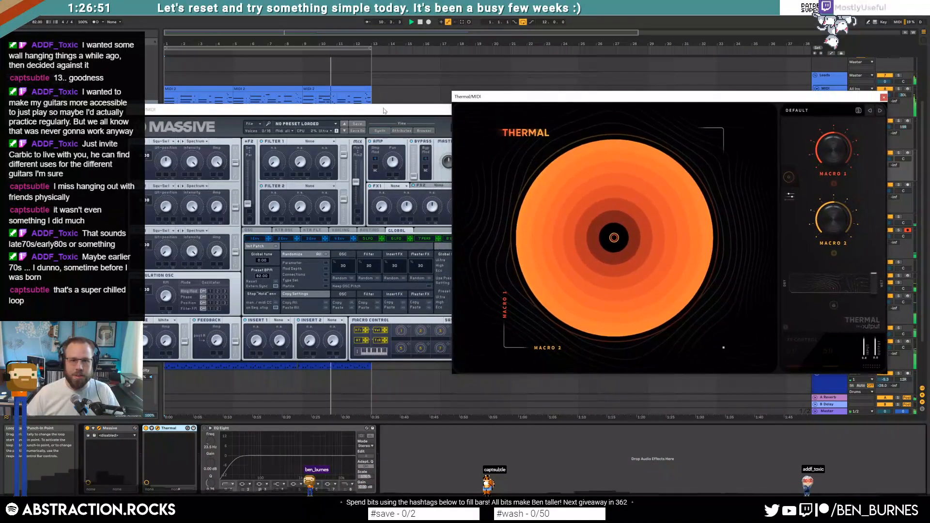
left_click_drag(342, 117, 325, 116)
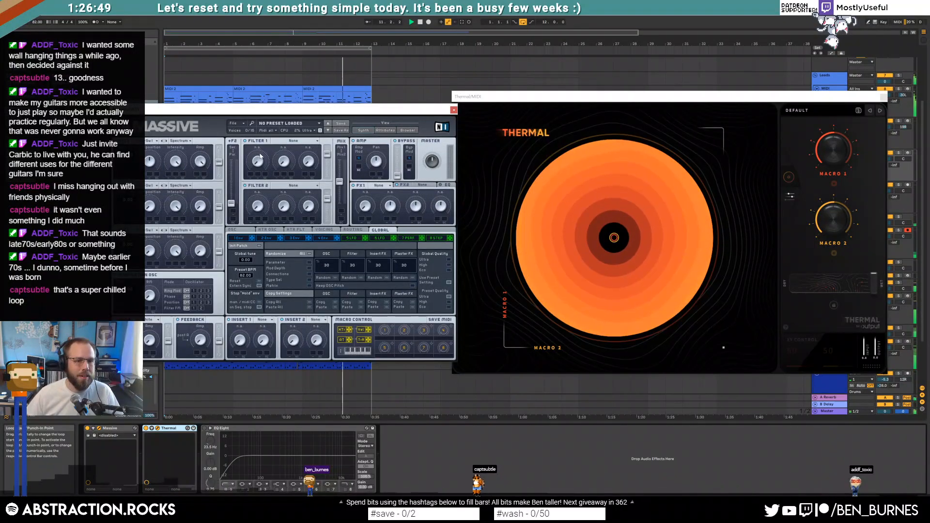
Set Massive's Filter 1 to Lowpass 4 and shape envelope 4 with a gradual attack.
left_click(285, 141)
left_click(282, 151)
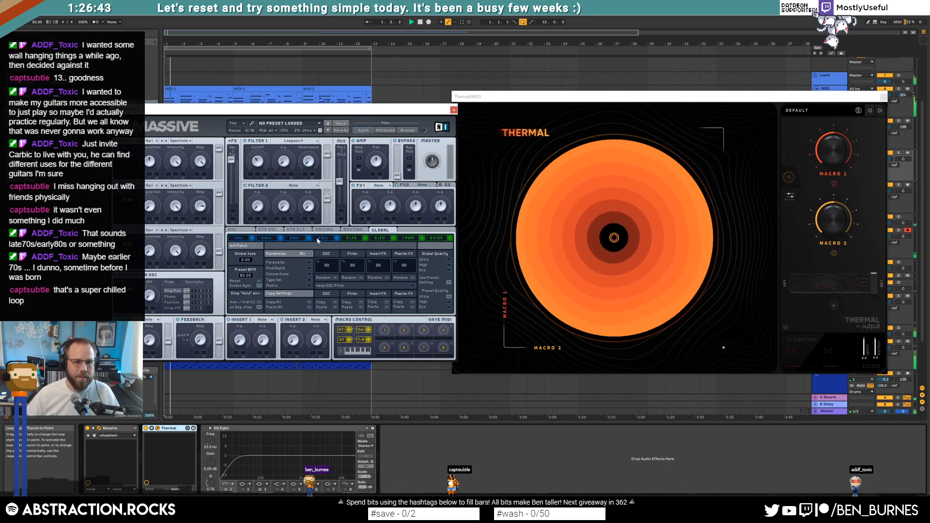
left_click(316, 239)
left_click_drag(269, 251, 297, 259)
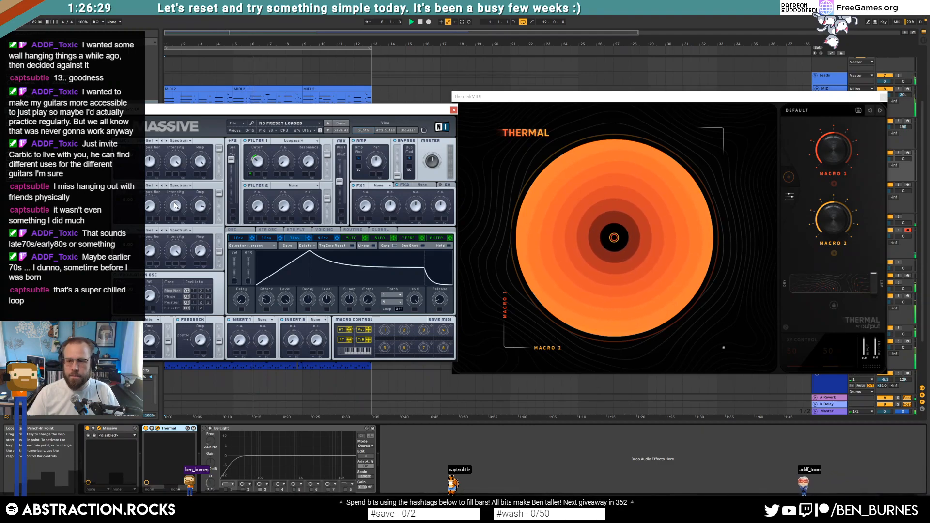
Arm the new MIDI track, bring up Massive's first LFO settings for the filter modulation, and close the synth window.
left_click_drag(713, 97, 774, 140)
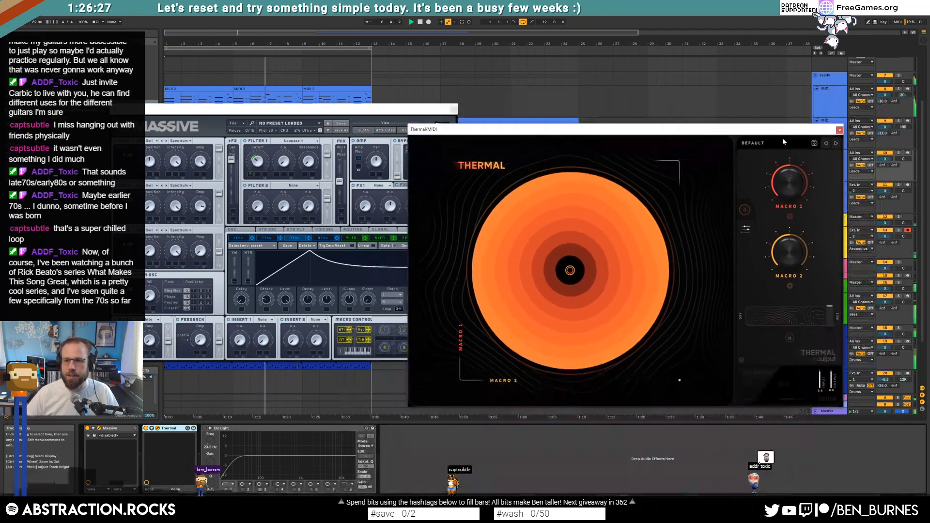
left_click(908, 153)
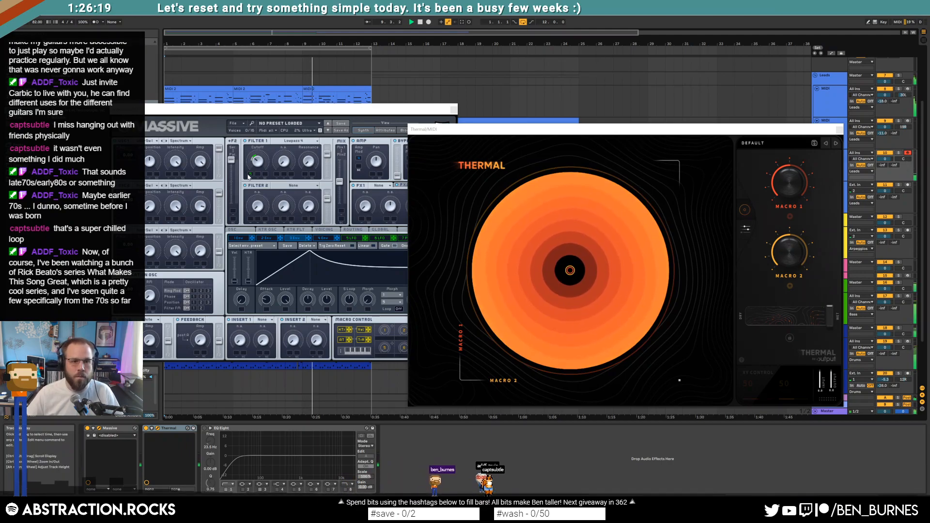
left_click(254, 173)
left_click(353, 238)
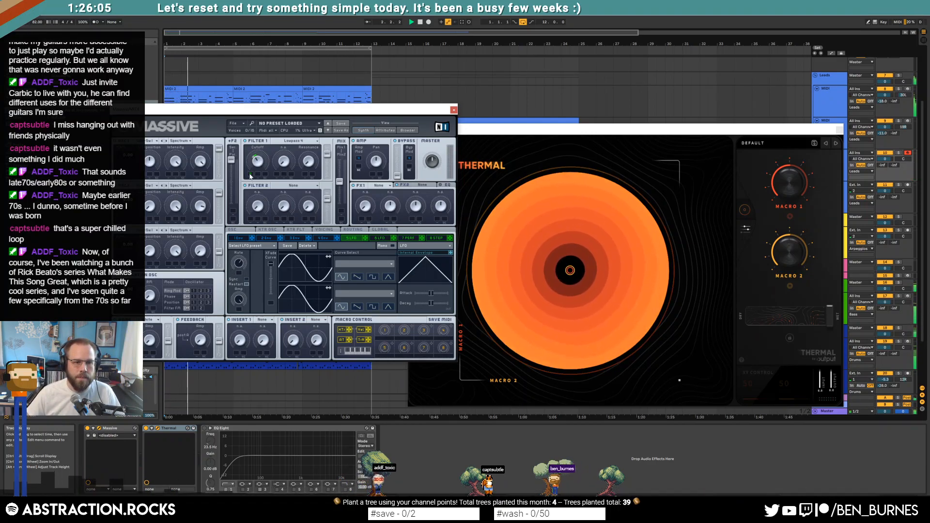
left_click(453, 110)
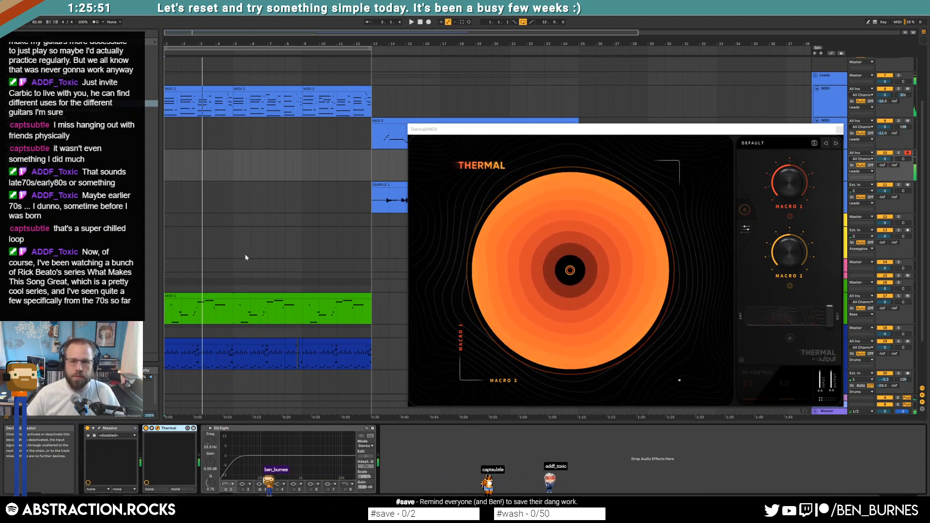
In Thermal's detailed view, randomize the MOD 1 curve and raise the Light Shaper's Drive with MOD 1 assigned to it.
left_click(745, 231)
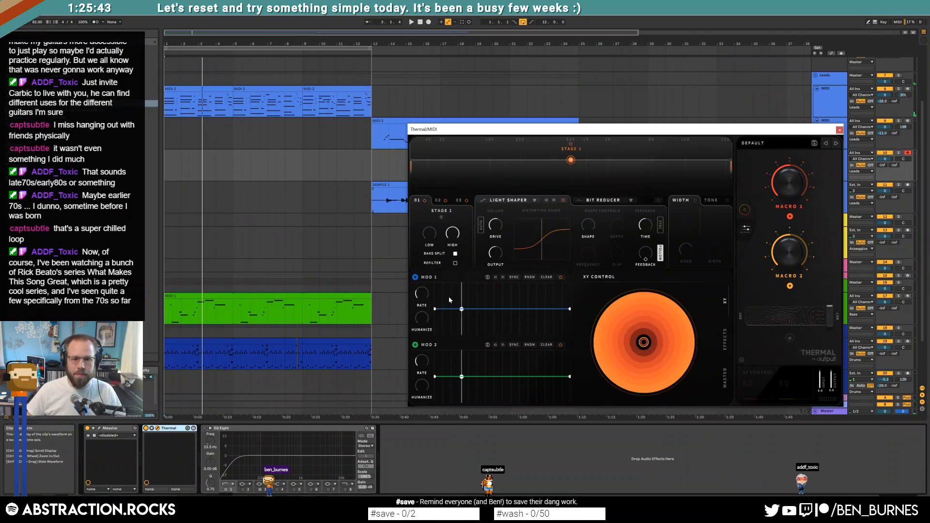
left_click(530, 278)
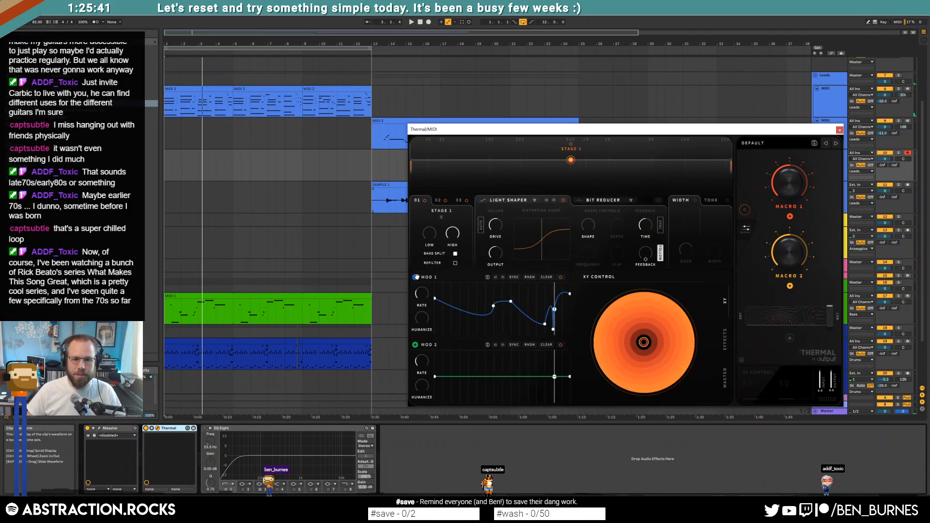
left_click_drag(497, 226, 493, 214)
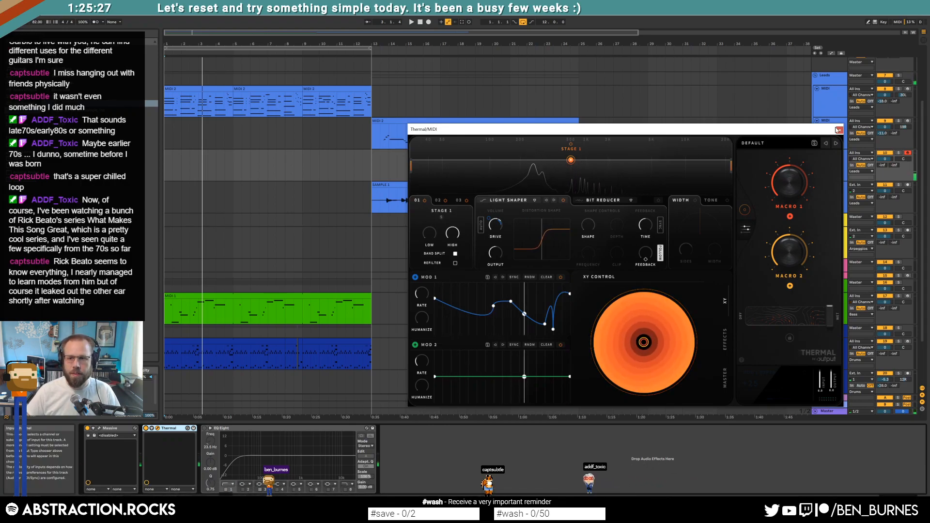
left_click(839, 130)
left_click(767, 212)
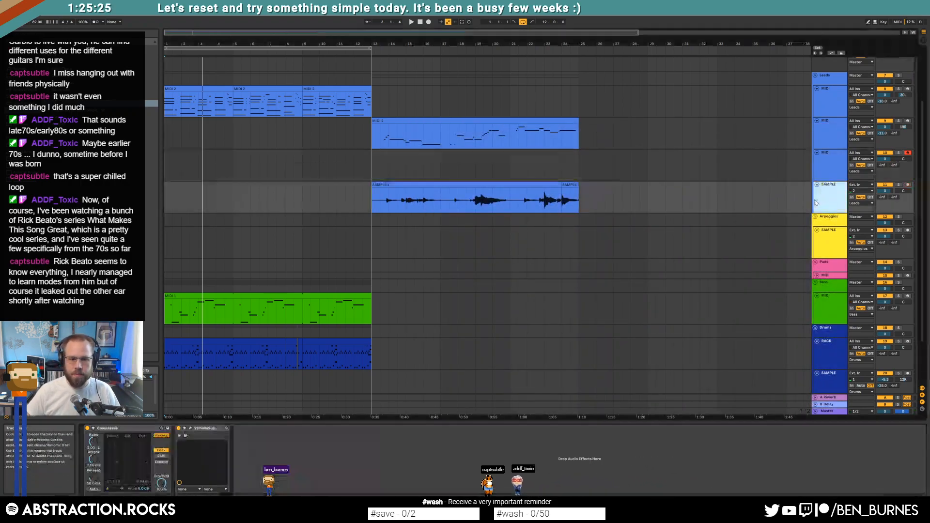
Paste Valhalla Supermassive onto the Massive track, place EQ Eight before it, and shape a low cut and wide mid dip near 1.41 kHz.
left_click(588, 168)
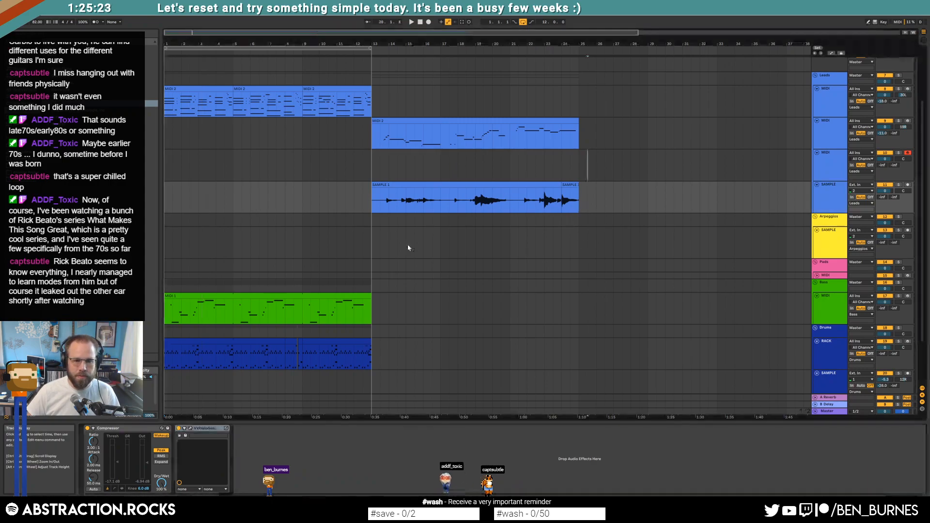
left_click(422, 454)
key("ctrl+v")
left_click_drag(290, 429, 388, 435)
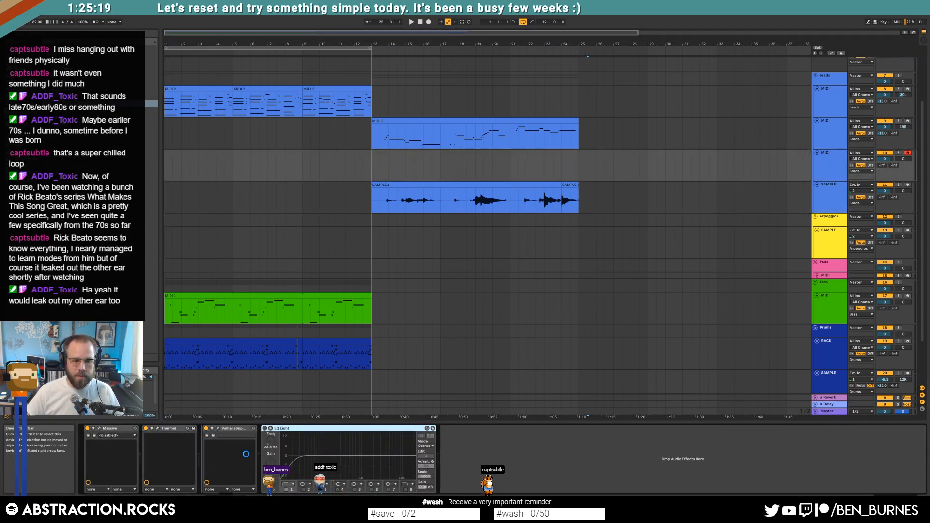
left_click(280, 456)
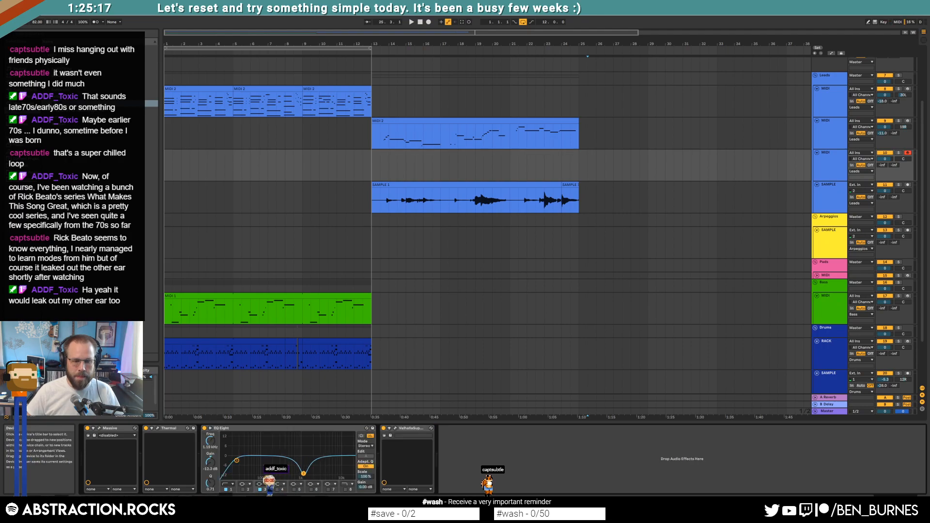
left_click_drag(216, 483, 216, 499)
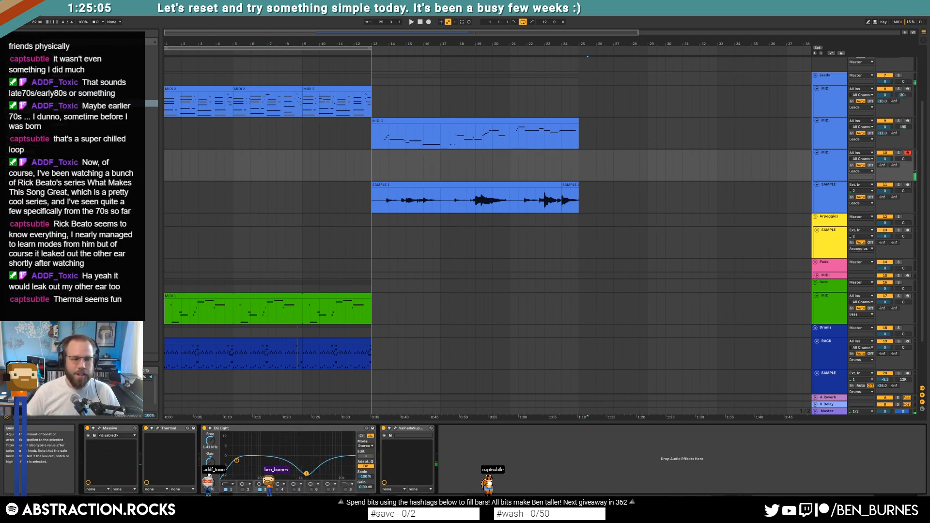
Set Valhalla Supermassive's Delay to about 276 ms and Warp to about 22.4%, adjust the Density, and close its window.
left_click(394, 429)
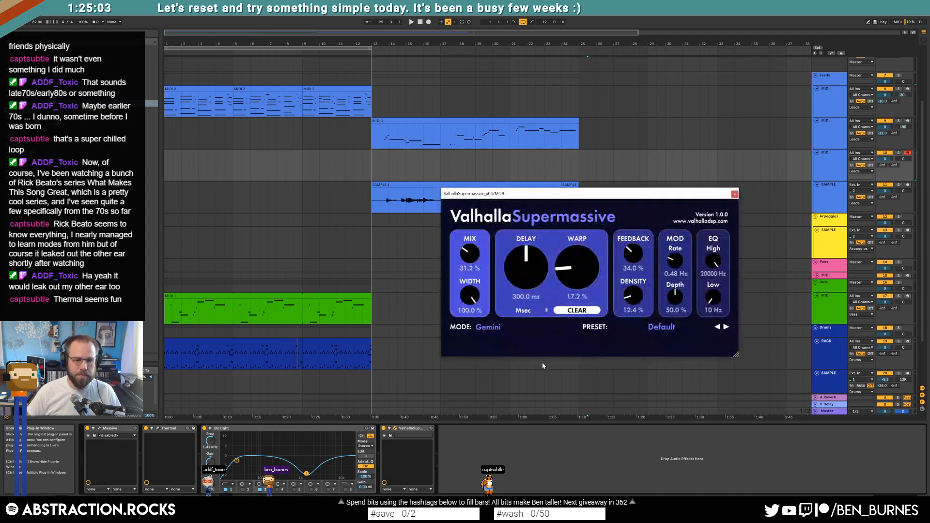
left_click_drag(539, 265, 567, 273)
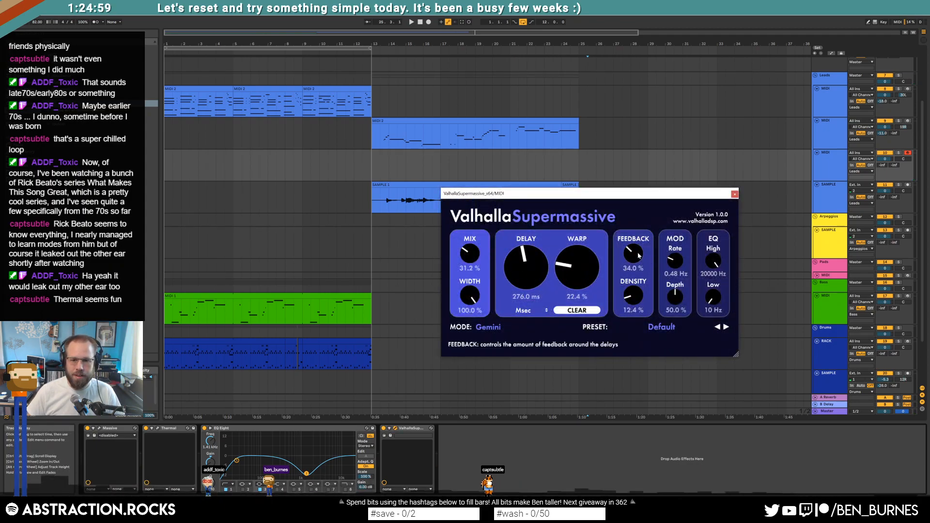
left_click_drag(633, 297, 633, 293)
left_click(734, 194)
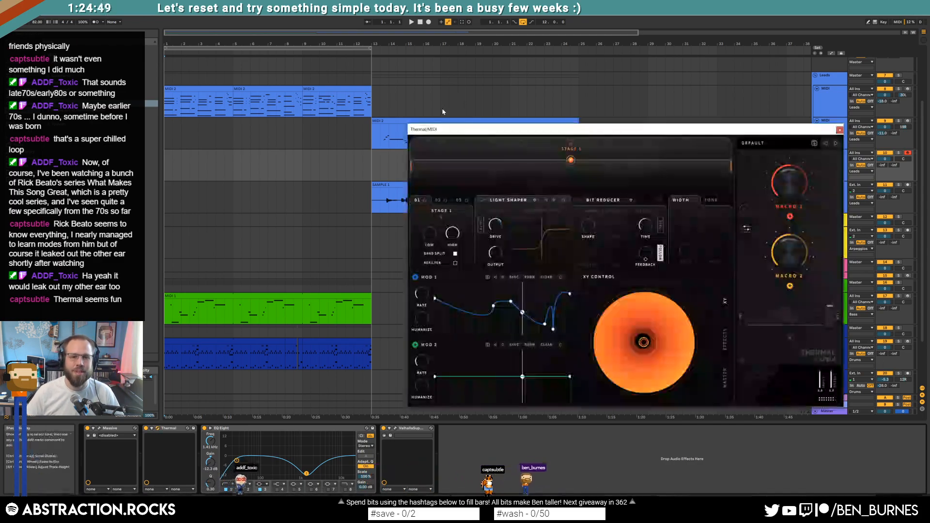
Raise Thermal's MOD 1 Humanize to about 78 percent and close the plug-in window.
left_click_drag(480, 132, 464, 124)
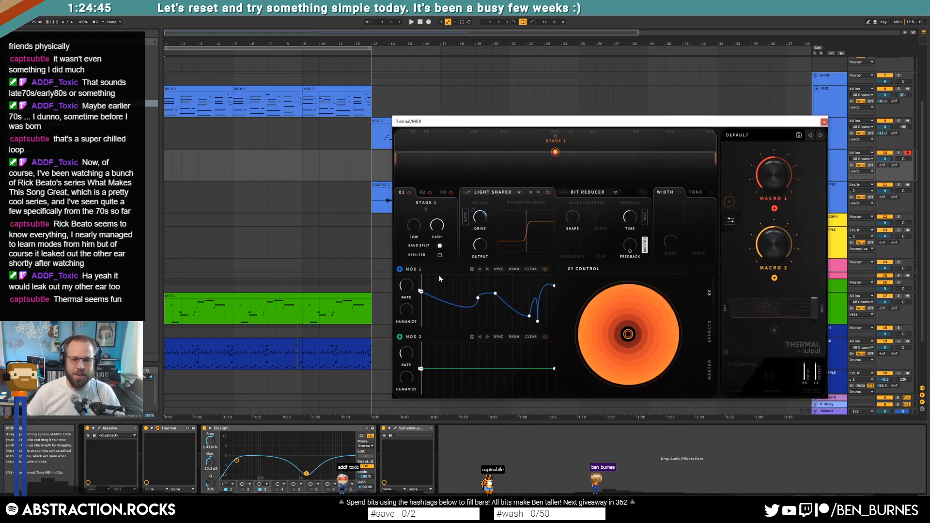
left_click_drag(408, 316, 400, 248)
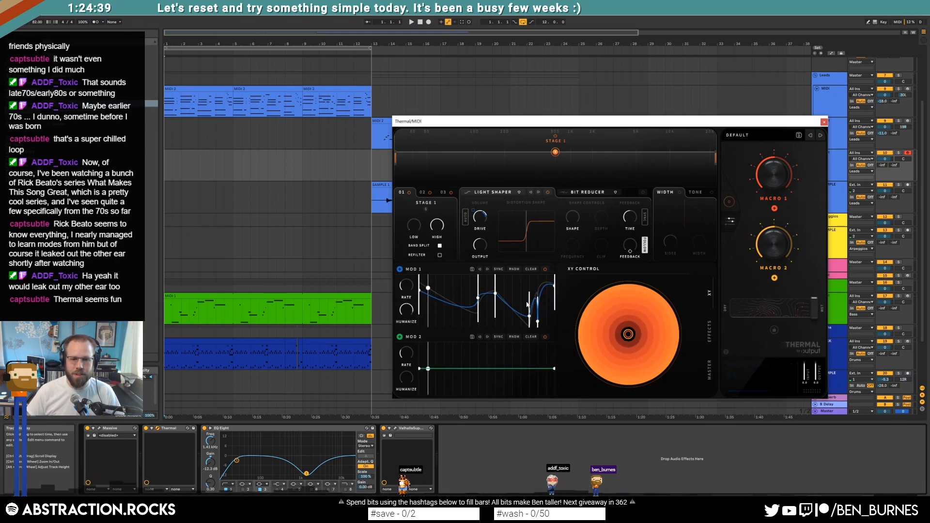
left_click_drag(416, 322, 412, 328)
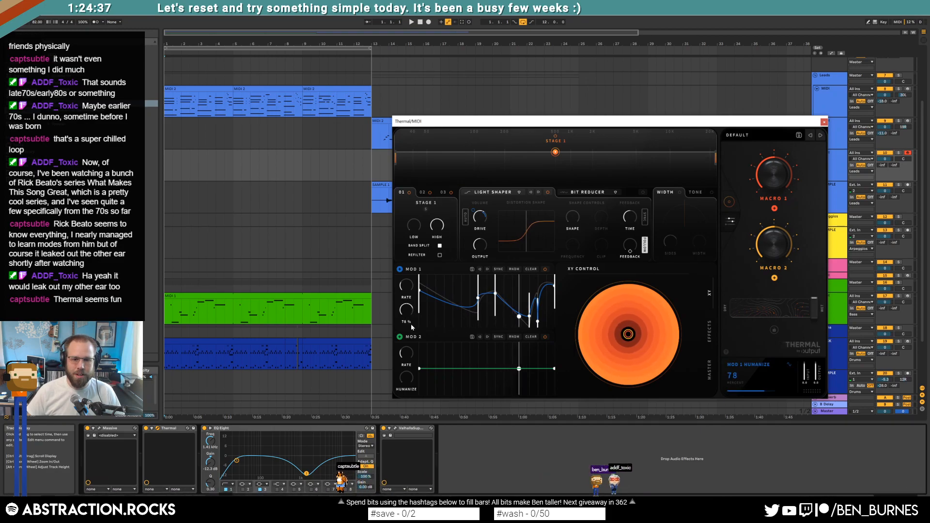
left_click(824, 122)
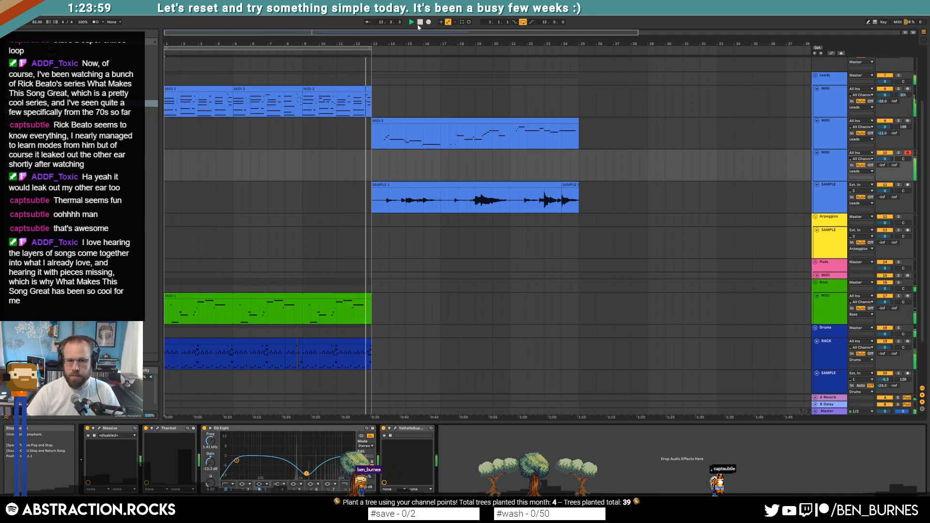
Capture the played MIDI as a clip on the Massive track, extend its start to bar 1, and play the loop.
left_click(462, 23)
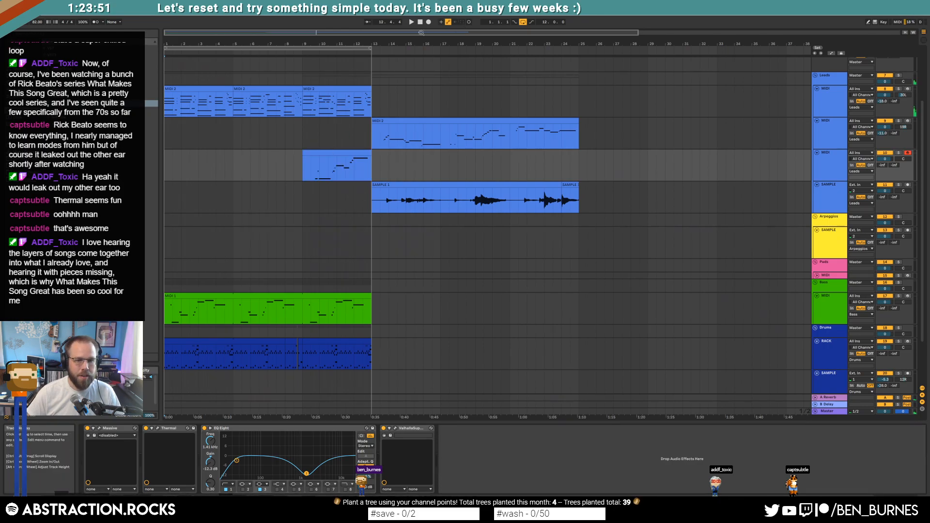
left_click_drag(304, 153, 158, 153)
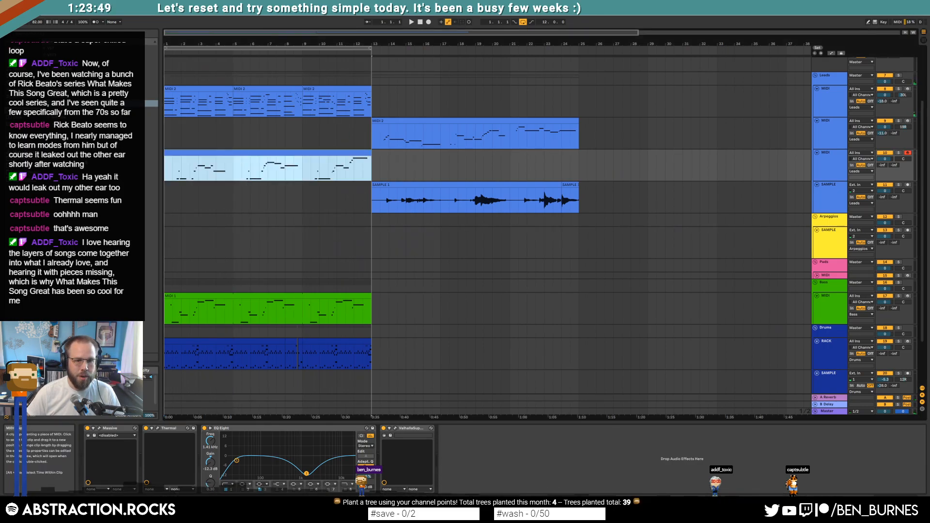
key("space")
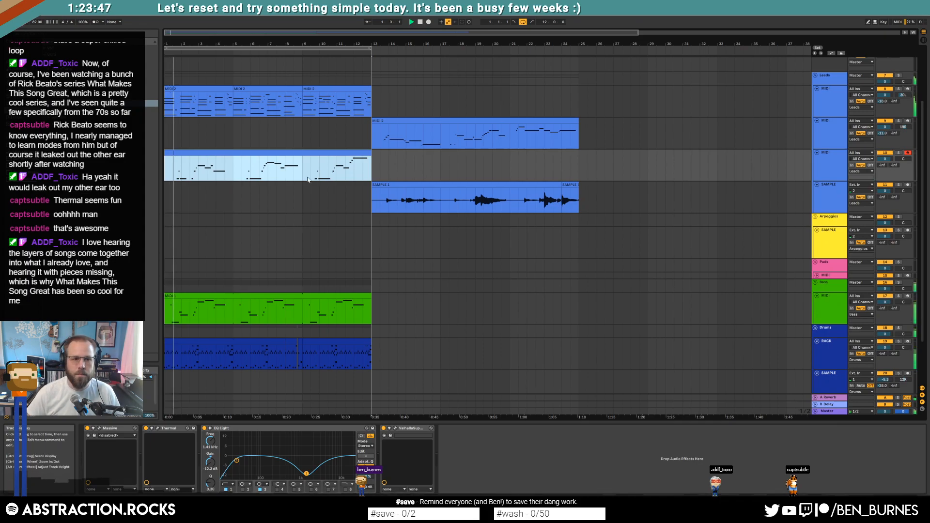
Open the captured clip's notes and inspect the first long held note, with the loop playing.
left_click(99, 428)
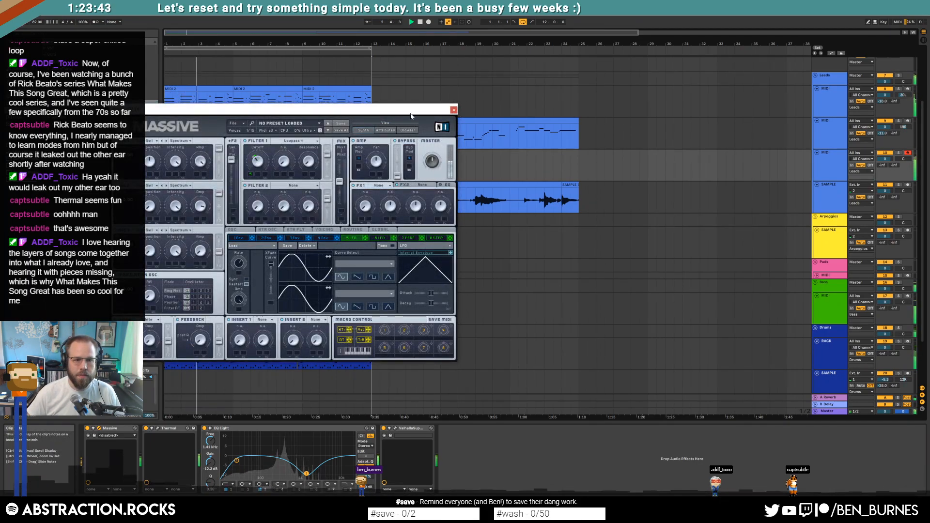
key("Escape")
double_click(237, 152)
left_click(273, 381)
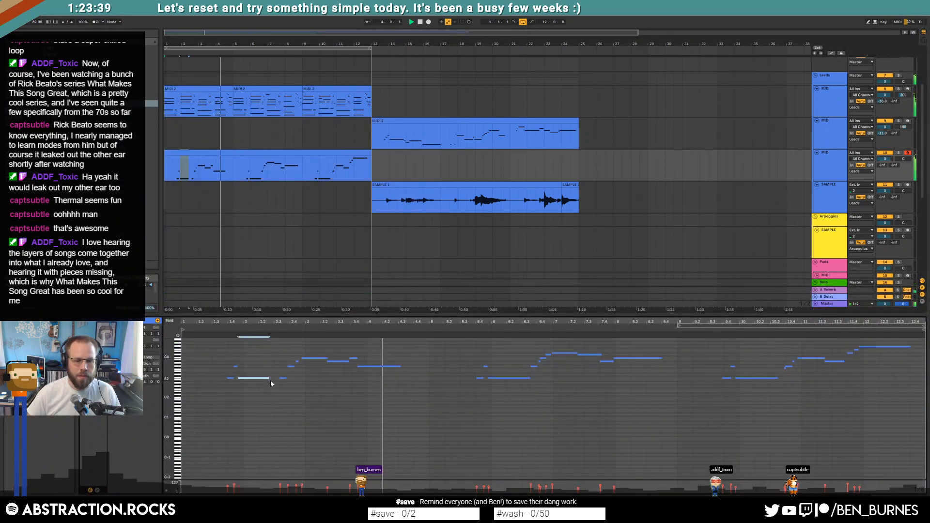
key("shift+Tab")
Lengthen the release of Massive's envelope 4 and close the synth window.
left_click(106, 429)
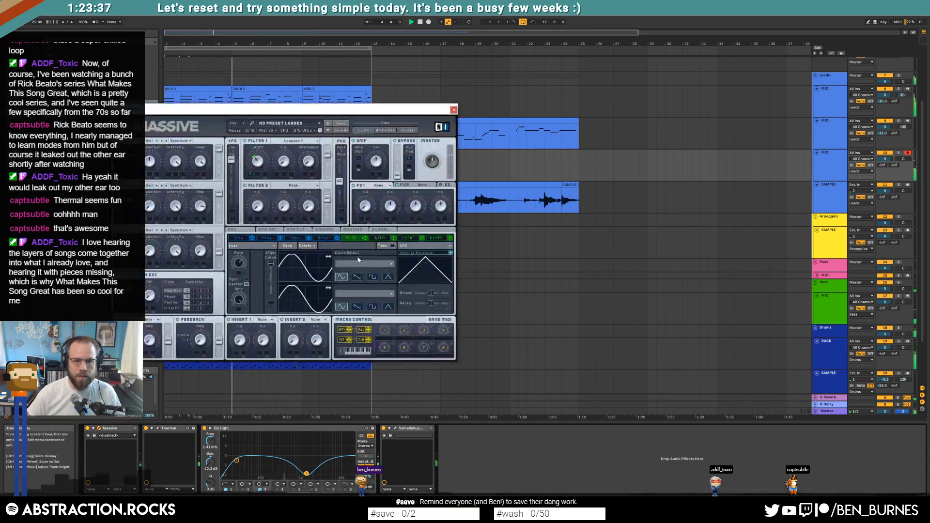
left_click(322, 237)
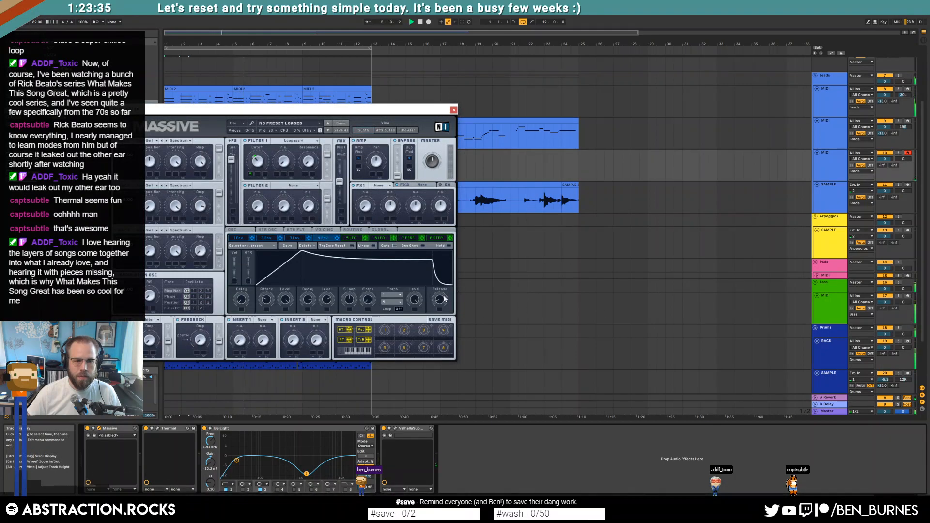
left_click_drag(444, 299, 439, 277)
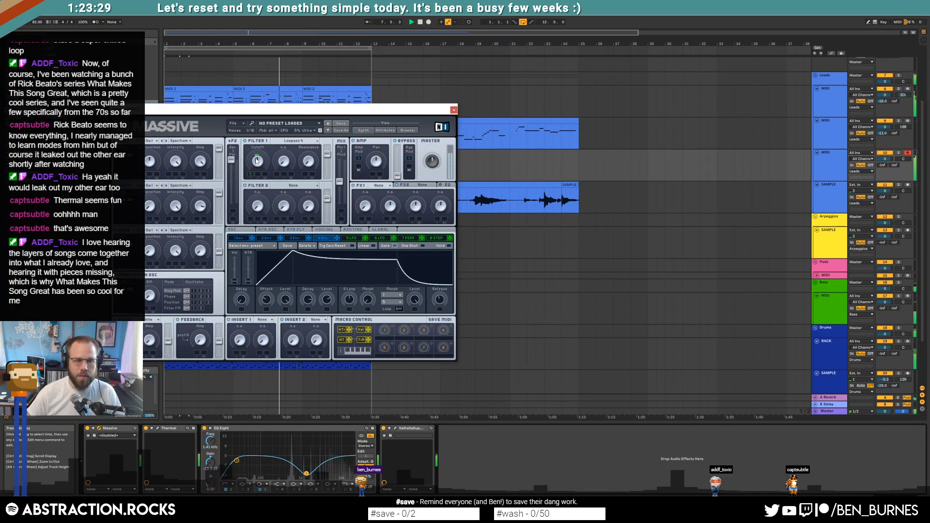
left_click(454, 110)
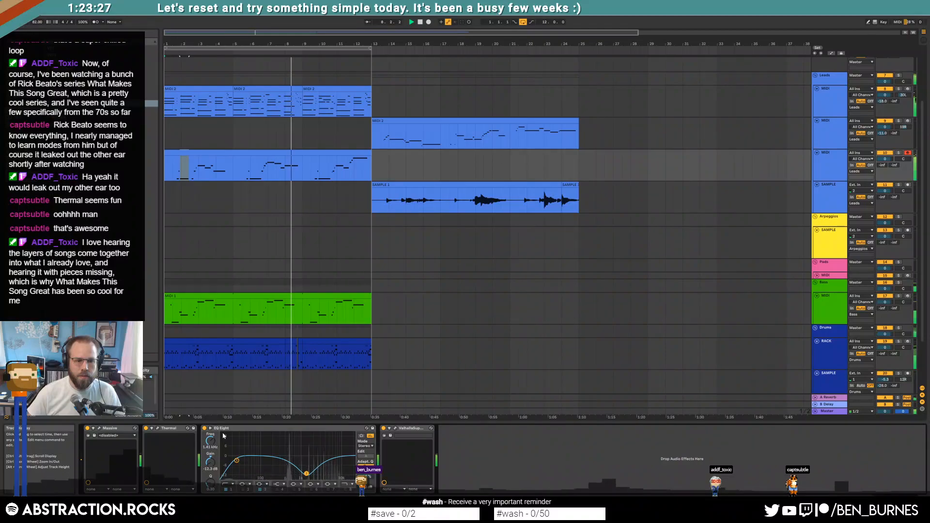
Move EQ Eight ahead of Thermal in the chain, and readjust the Light Shaper's Drive against loop playback.
key("space")
left_click_drag(221, 428, 191, 432)
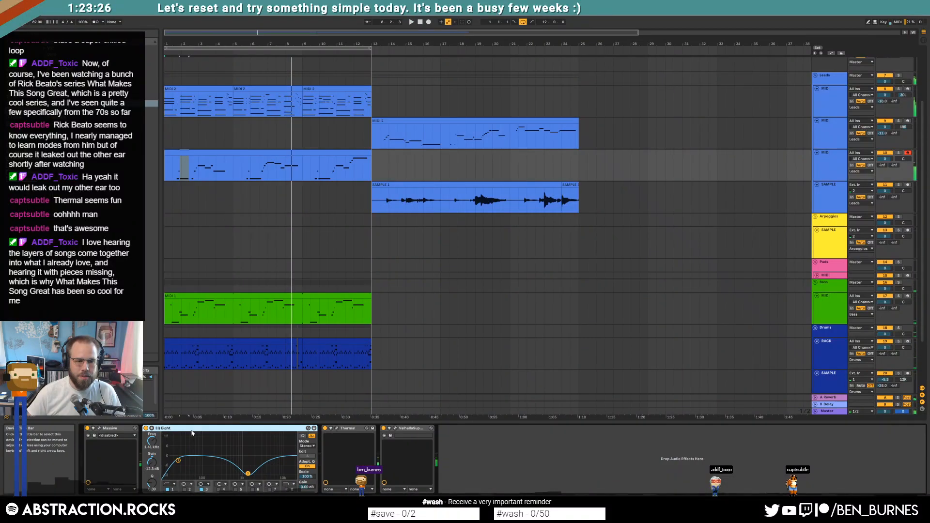
left_click(337, 428)
mouse_move(480, 223)
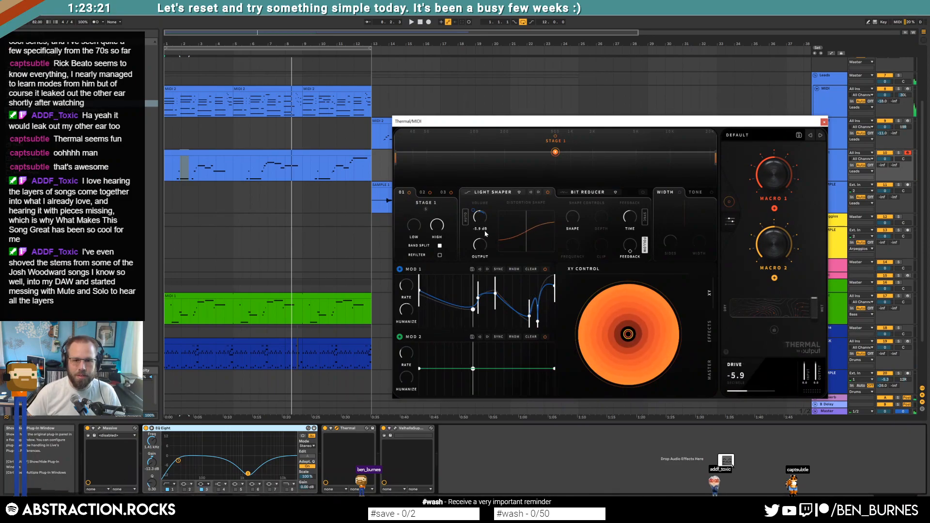
key("space")
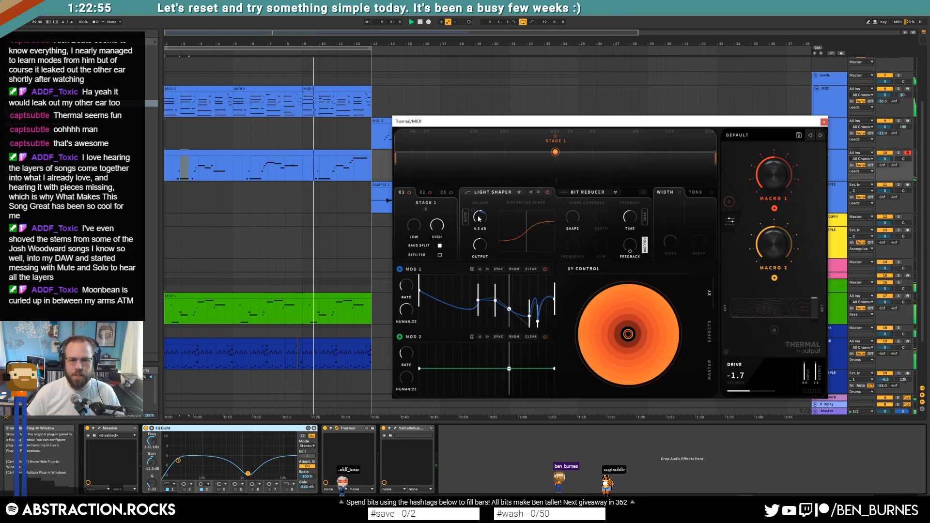
left_click(824, 121)
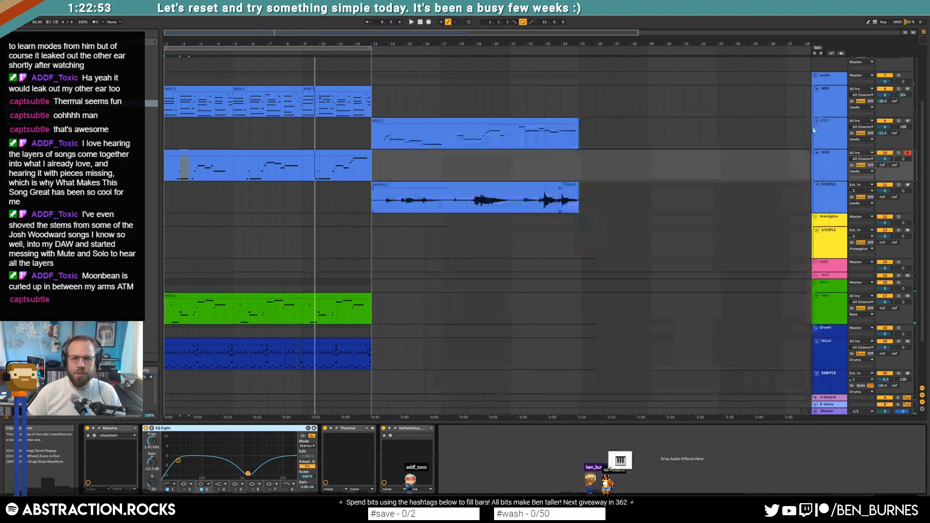
Arm the SAMPLE track below the Massive part and record a guitar take from bar 1 to just past bar 5.
left_click(483, 166)
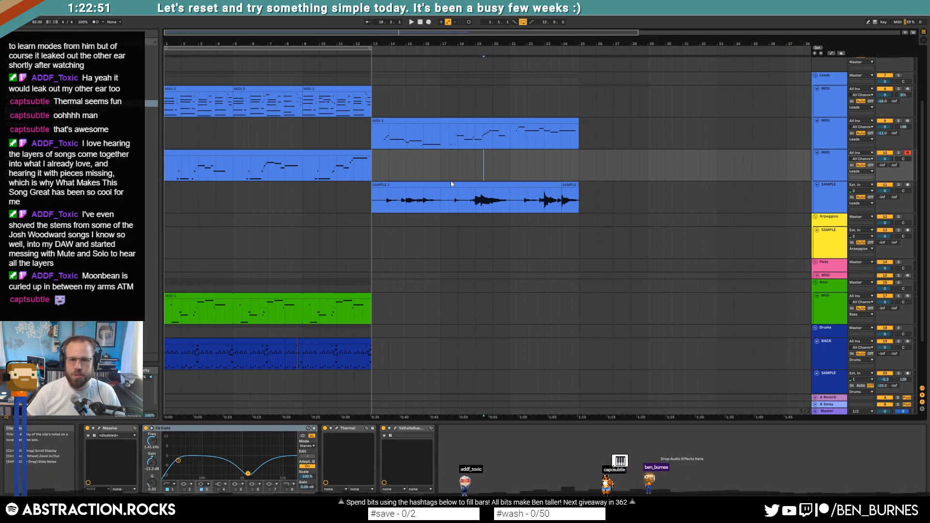
left_click(843, 195)
left_click(165, 197)
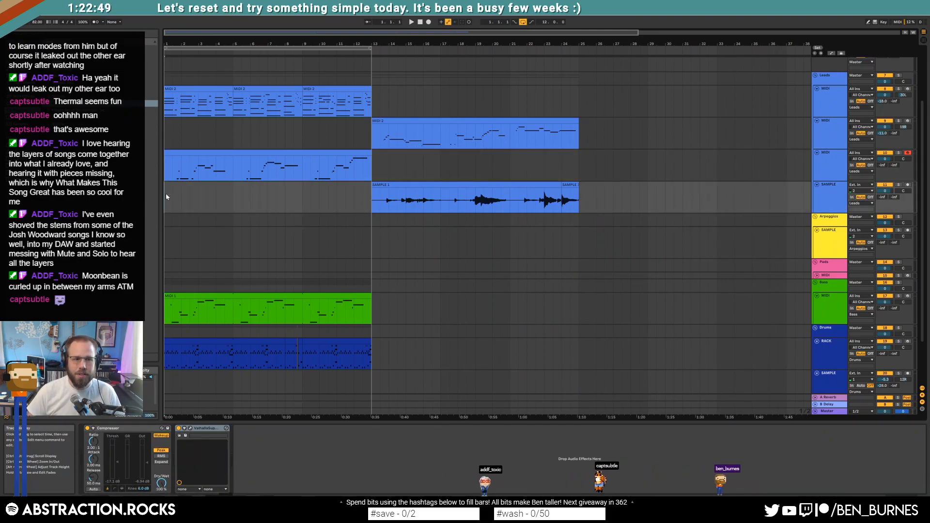
left_click(908, 185)
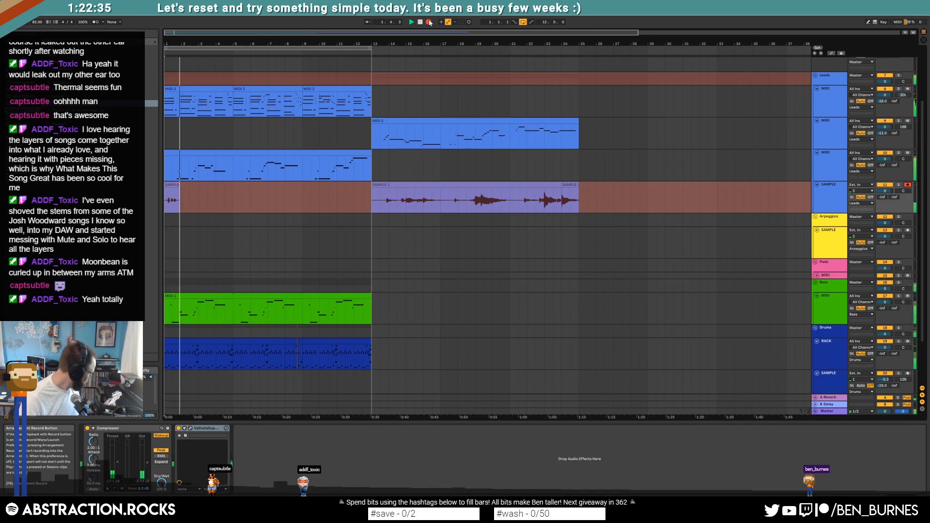
left_click(429, 22)
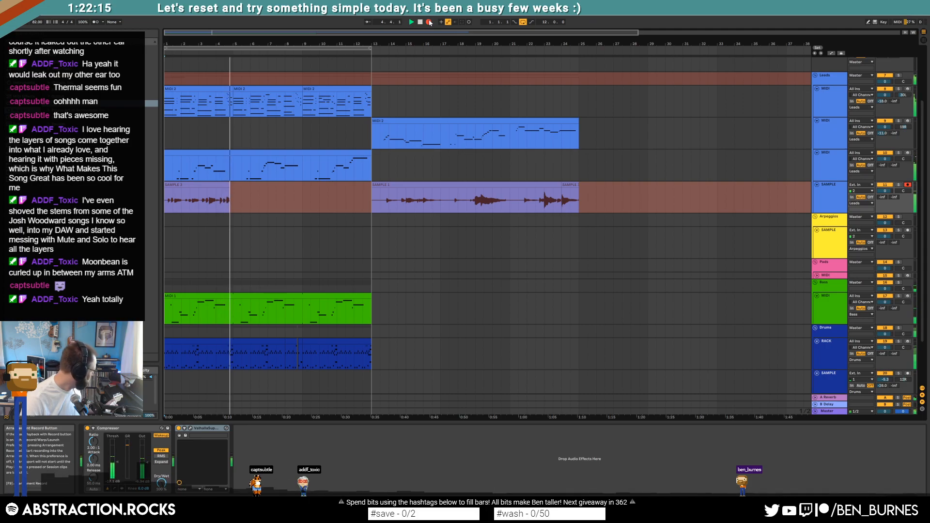
left_click(429, 21)
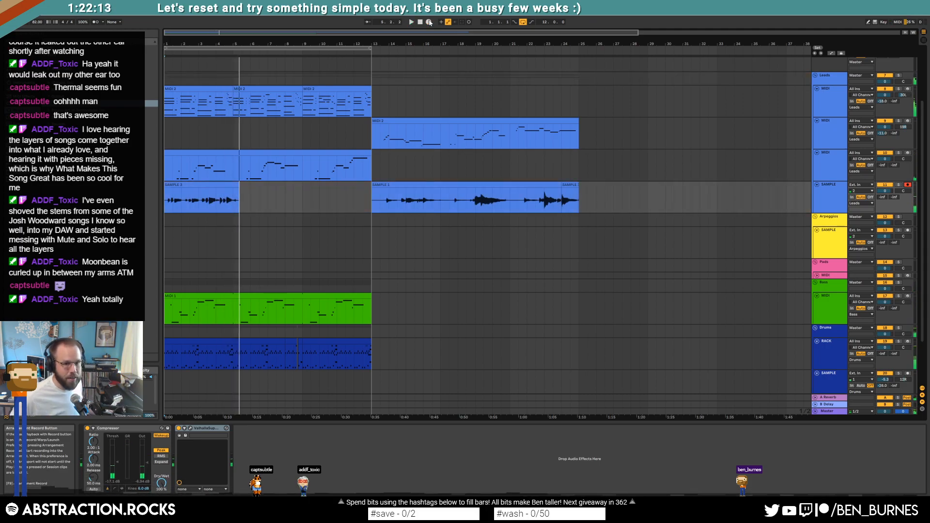
Re-record the guitar part from bar 1 over the previous takes, stopping just past bar 5.
left_click(200, 186)
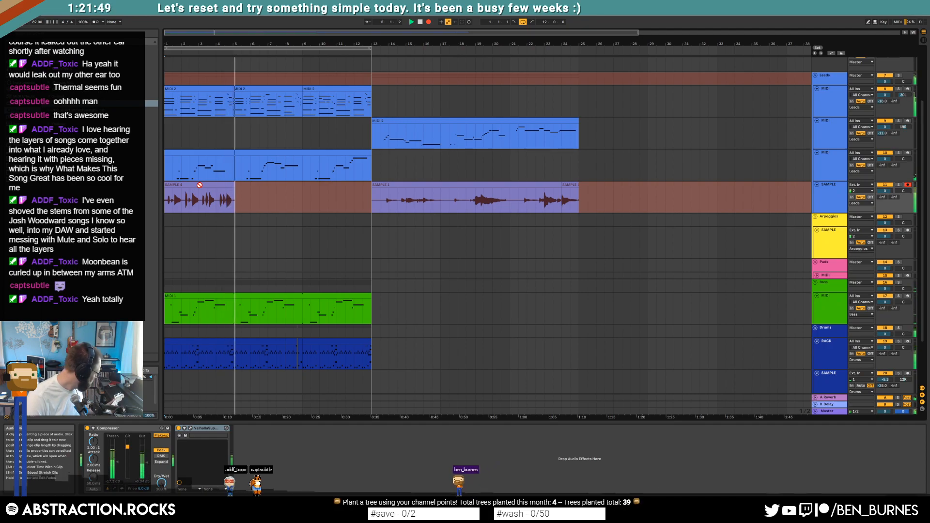
key("space")
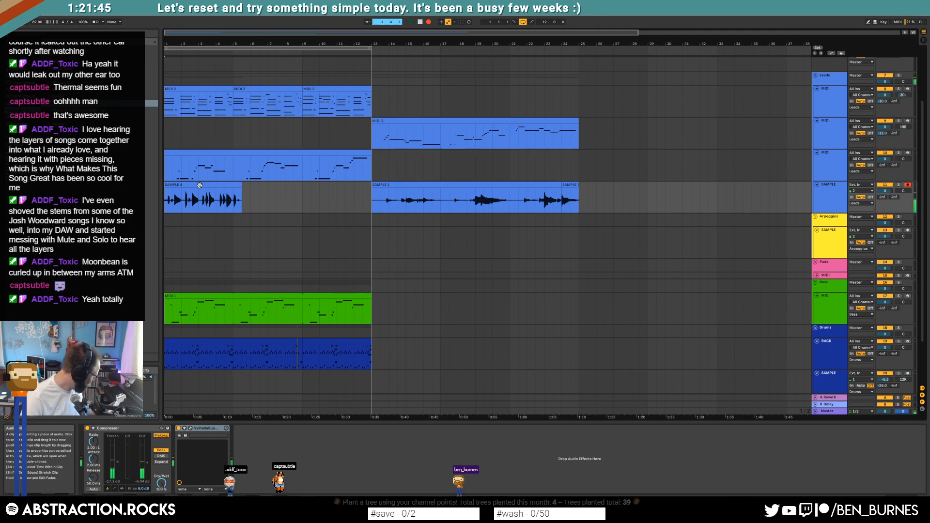
key("F9")
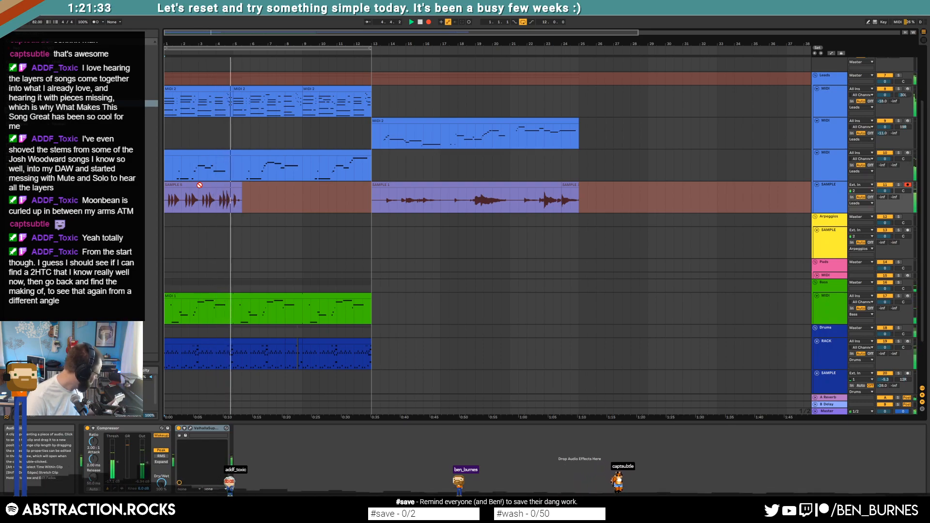
key("space")
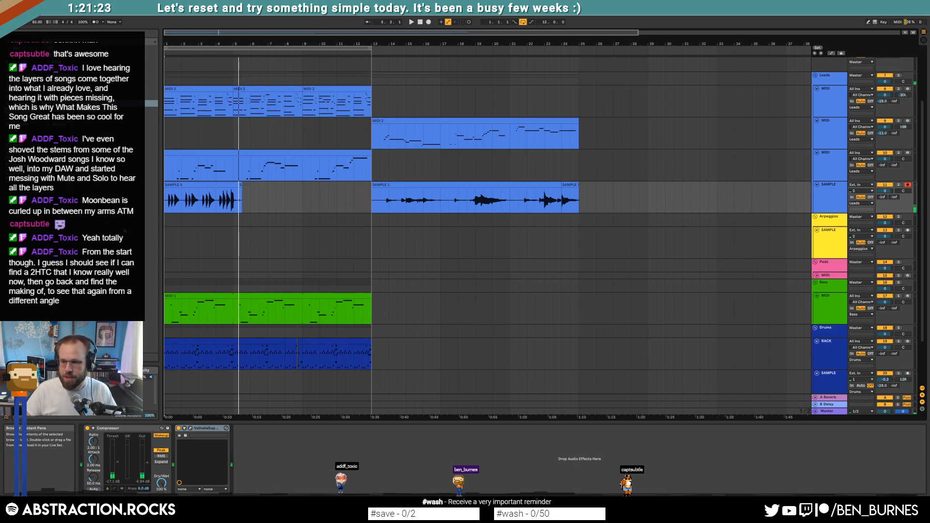
Delete the leftover piece of the earlier take and trim the new guitar clip to end at bar 5.
left_click(241, 186)
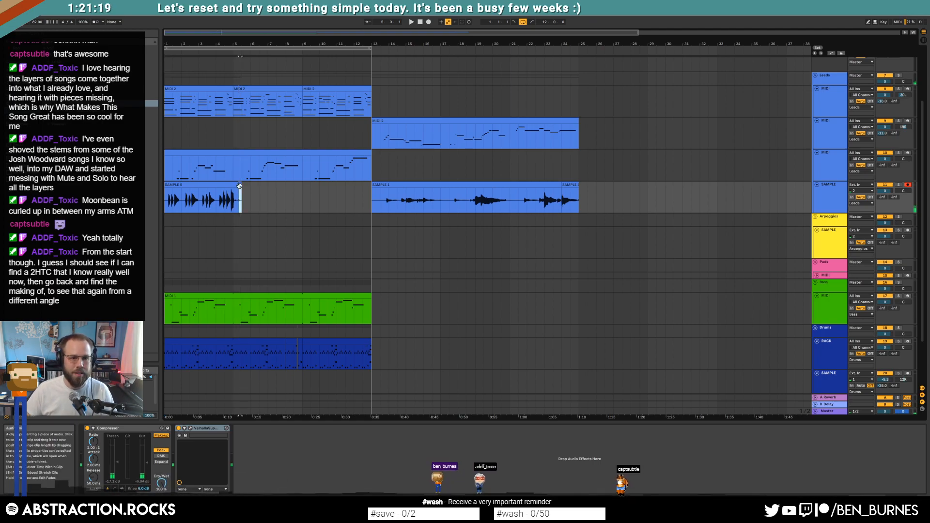
left_click_drag(239, 185, 232, 185)
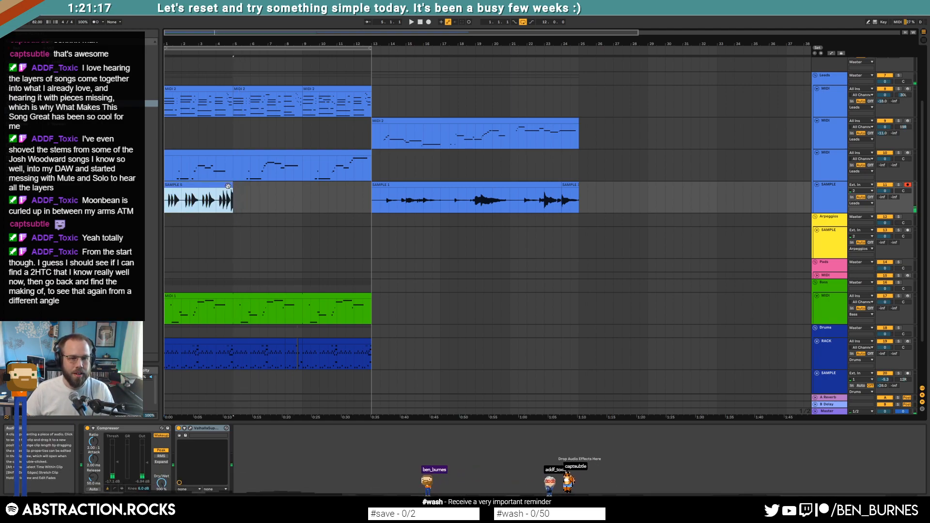
Duplicate the four-bar guitar clip twice so the copies fill the SAMPLE track up to bar 13.
double_click(227, 186)
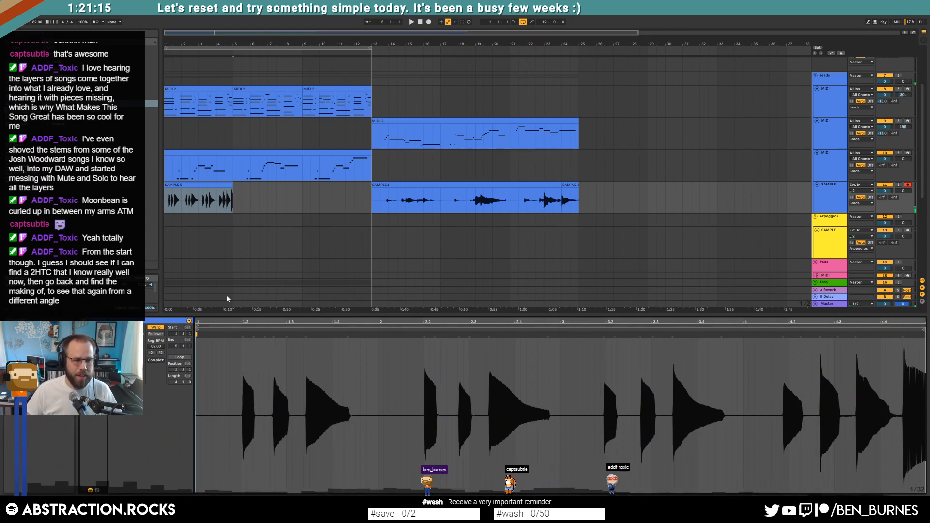
left_click(222, 185)
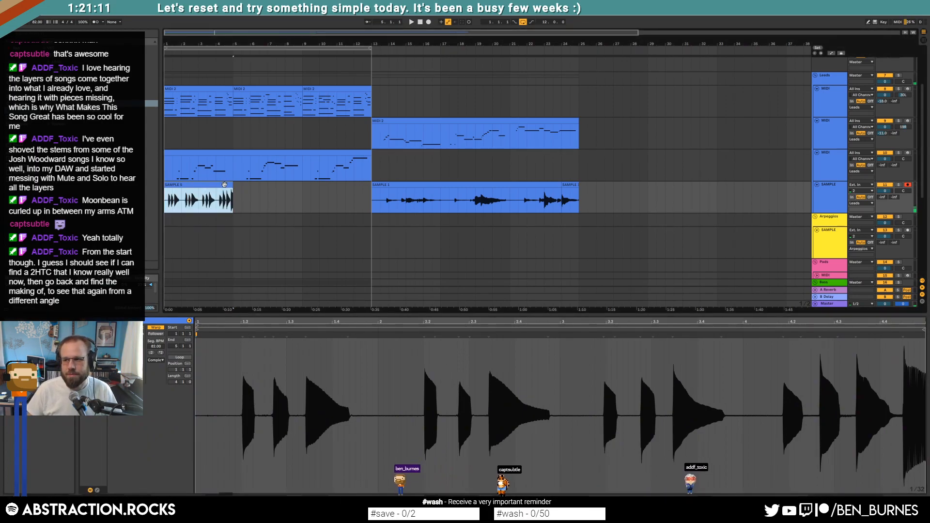
key("shift+Tab")
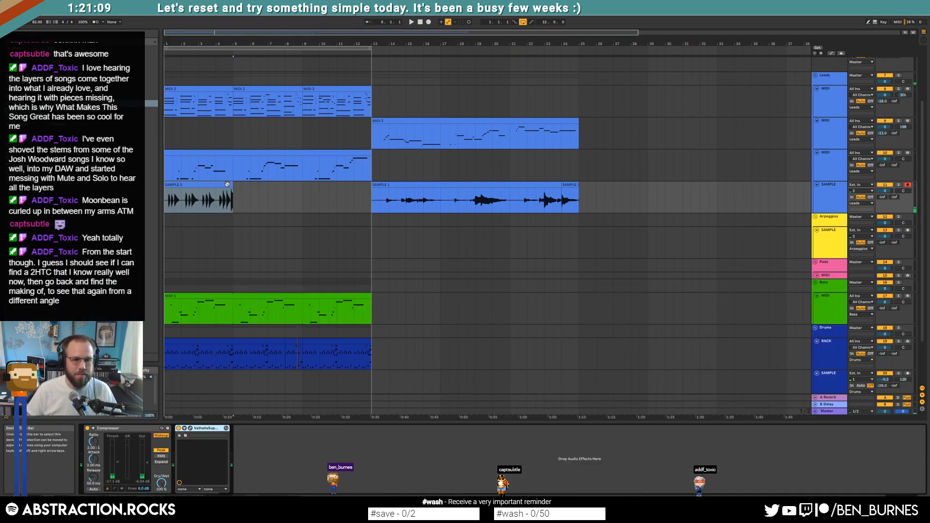
left_click(227, 185)
key("ctrl+d")
key("ctrl+d")
Move the spare audio clip and the spare MIDI clip beyond the loop so both start at bar 17.
left_click_drag(395, 183, 464, 183)
left_click_drag(423, 121, 489, 126)
left_click(374, 193)
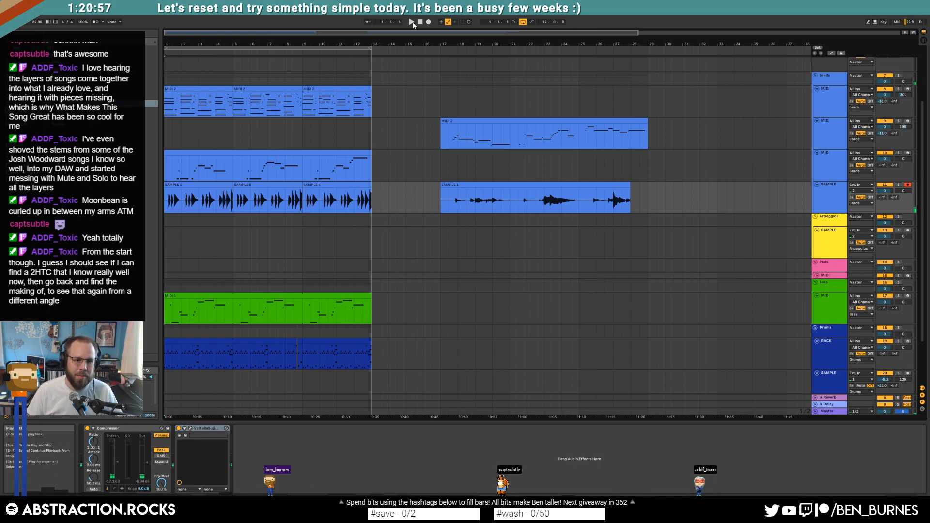
Open the guitar track's Supermassive reverb and play the loop from the start.
left_click(190, 429)
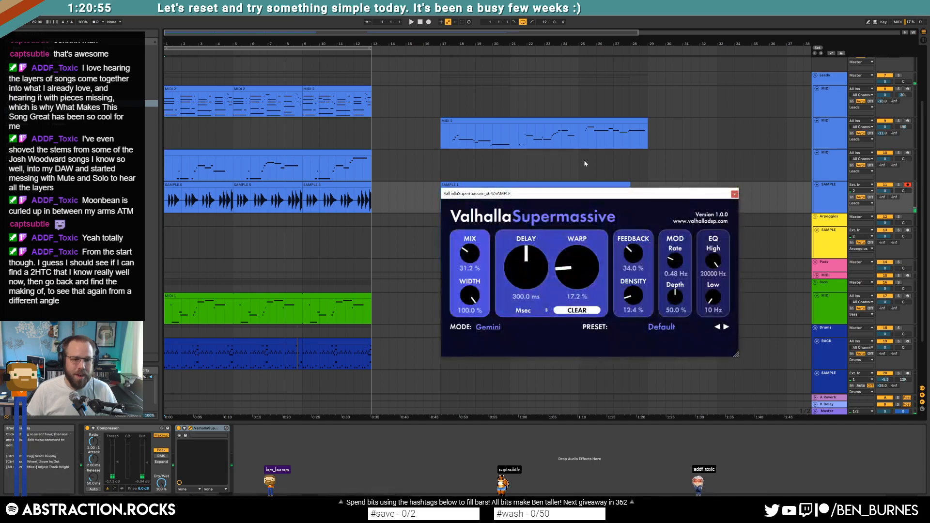
left_click_drag(530, 196, 465, 228)
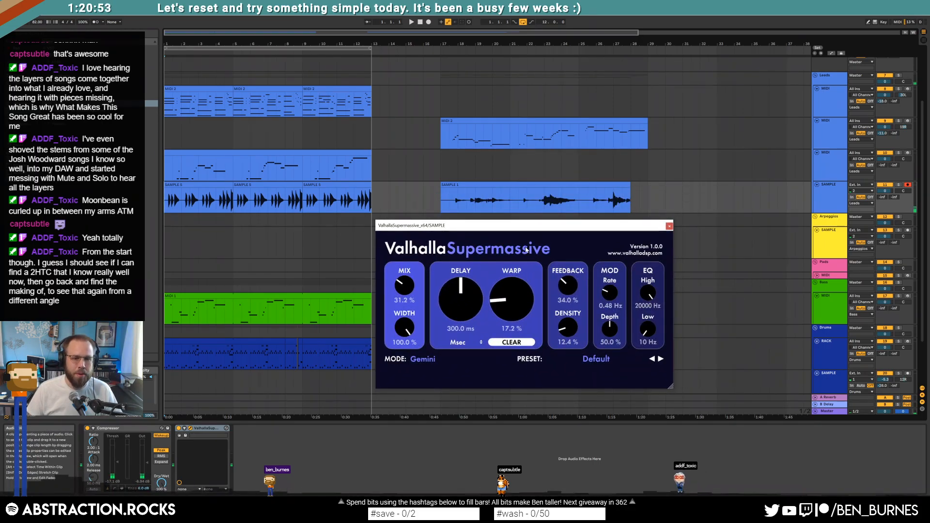
left_click(412, 22)
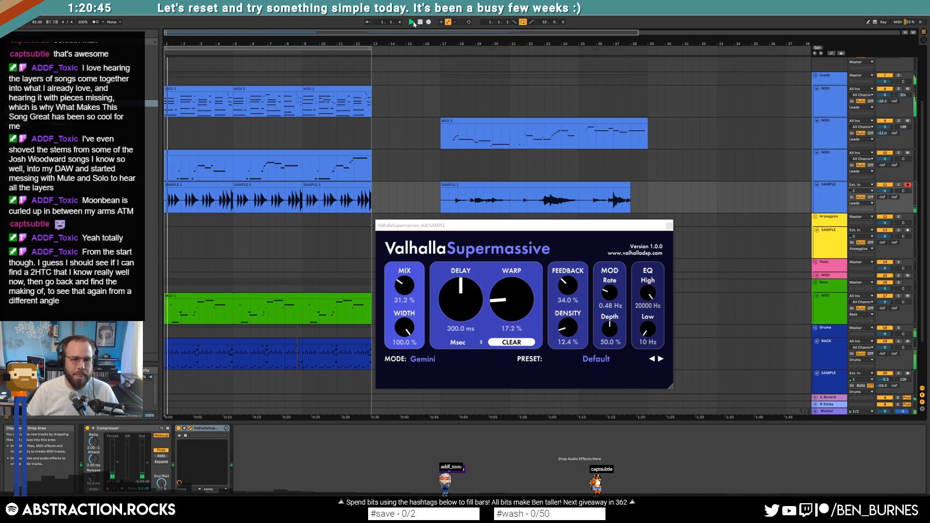
Place warp markers on the first guitar clip's three hits in bar 1, nudging them slightly earlier, and close the reverb window.
left_click(170, 186)
scroll(170, 188, "up", 5)
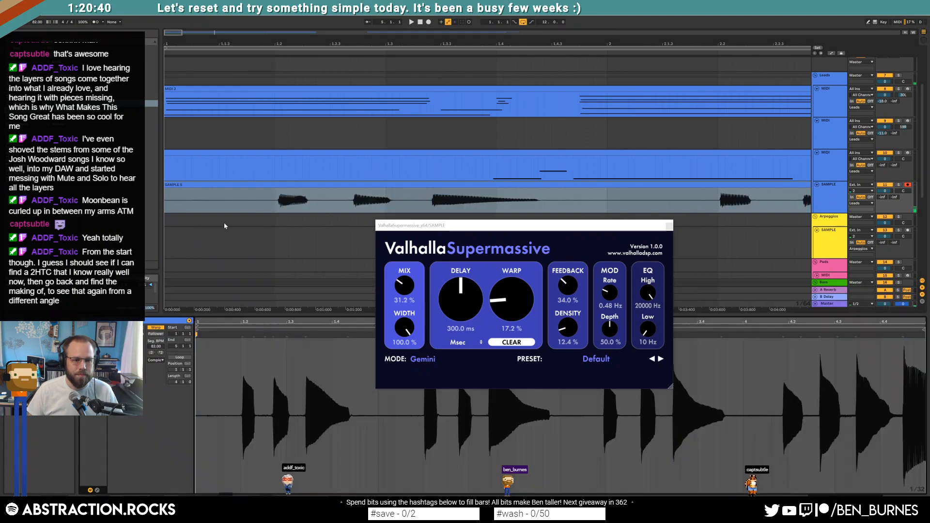
double_click(270, 202)
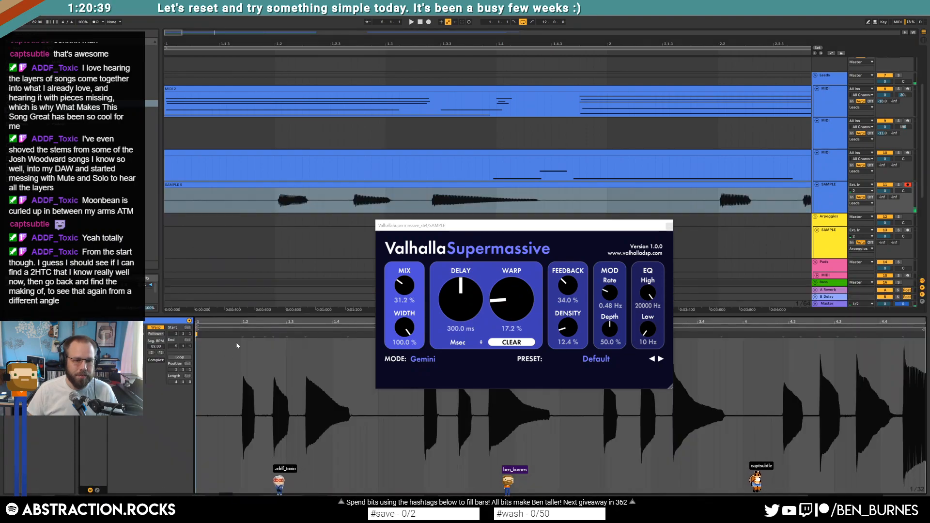
left_click_drag(242, 335, 241, 335)
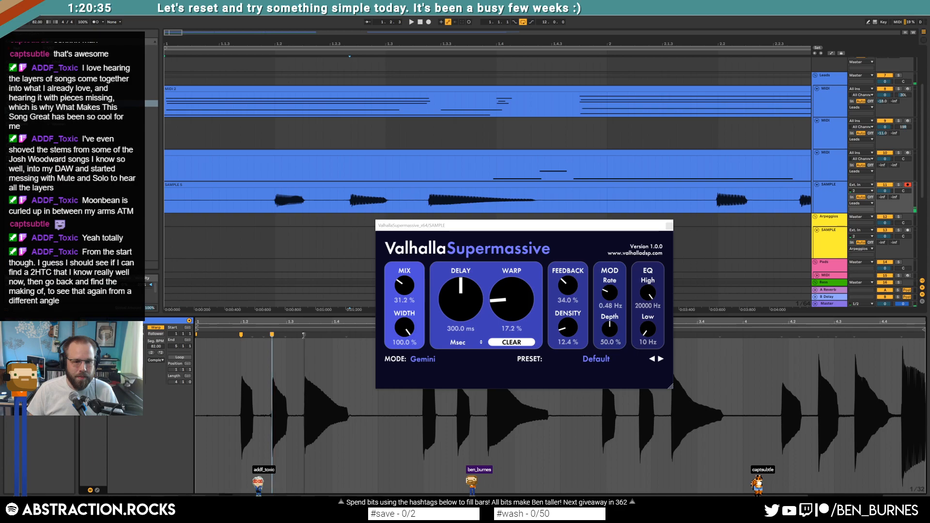
left_click(669, 225)
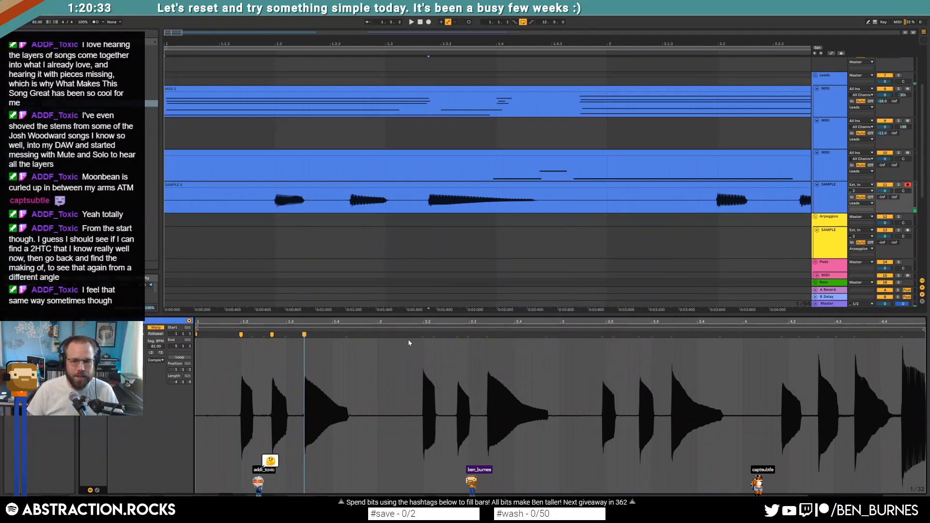
Add warp markers to the three hits in each of bars 2 and 3, pull bar 3's hits earlier, and play the result.
left_click_drag(425, 341, 486, 335)
left_click_drag(601, 335, 663, 334)
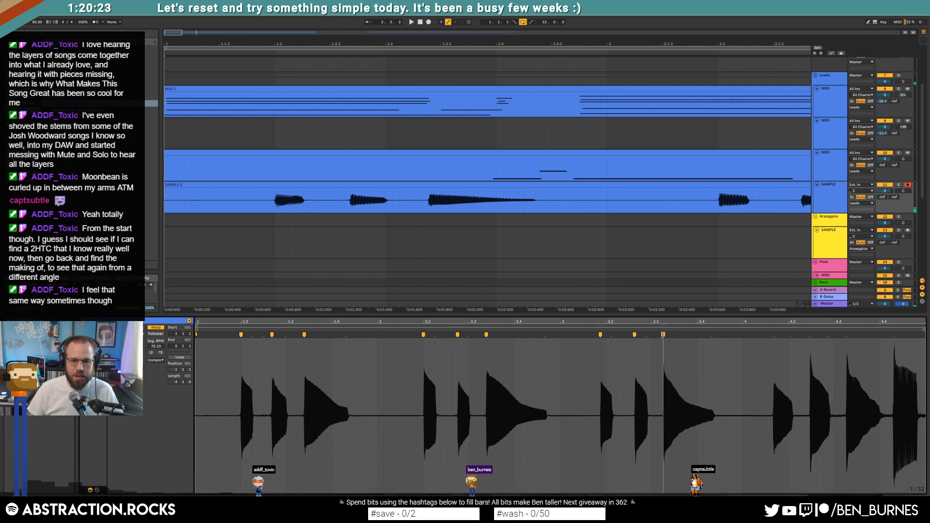
key("space")
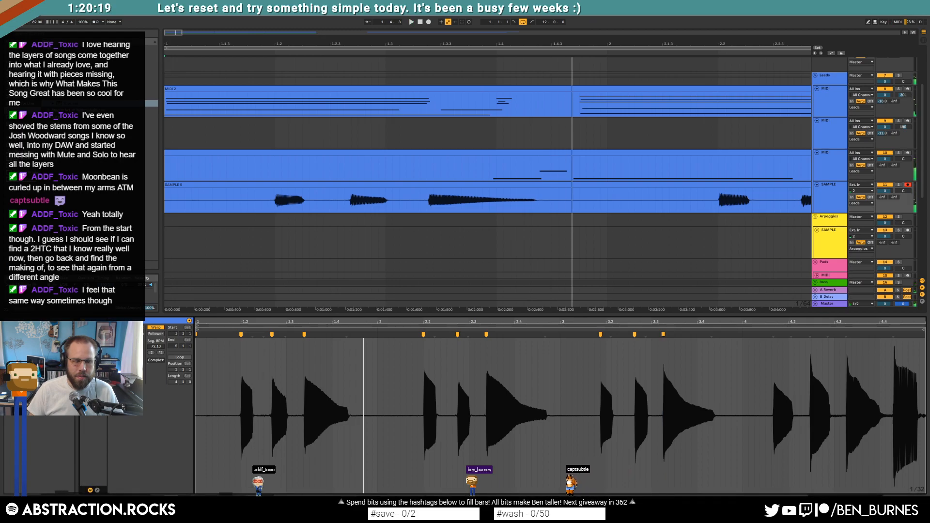
key("space")
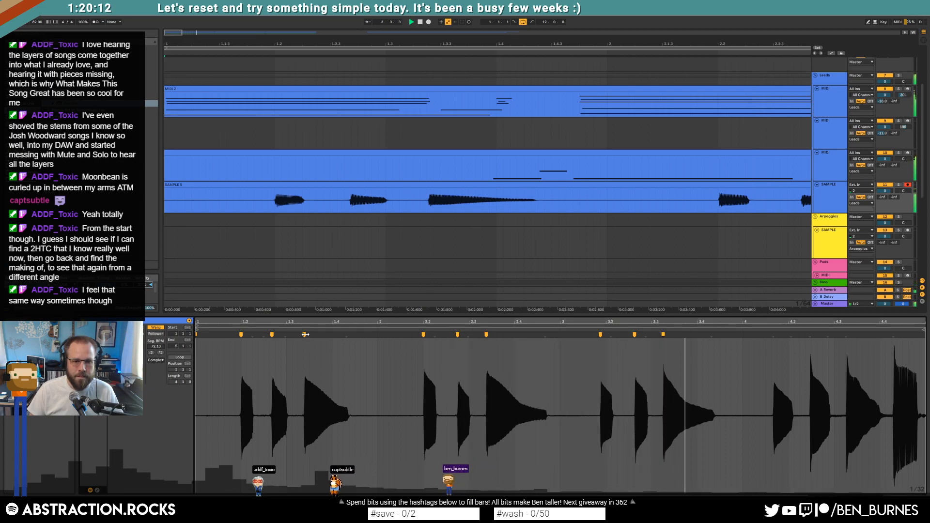
Stop playback, shift the third hit in bars 1 and 2 slightly later, and move all three bar 3 warp markers later.
key("space")
left_click_drag(305, 334, 309, 334)
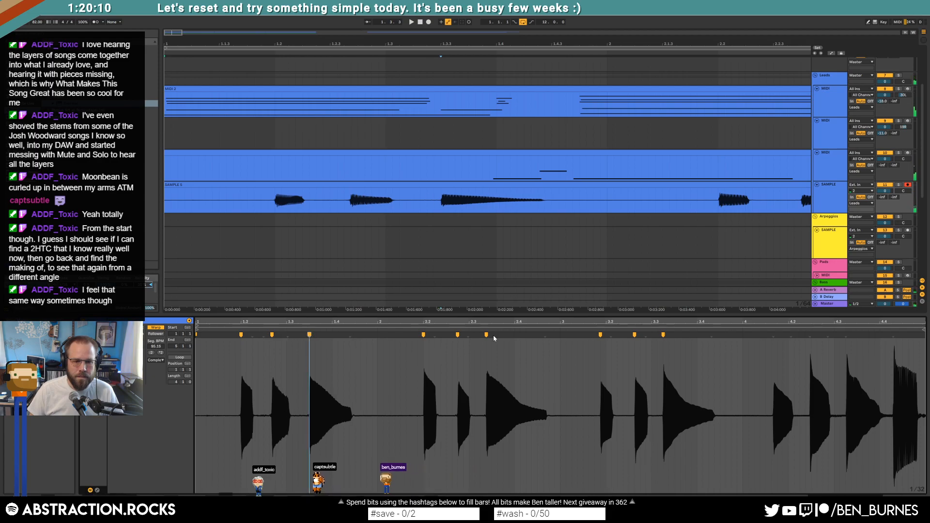
left_click_drag(486, 335, 491, 334)
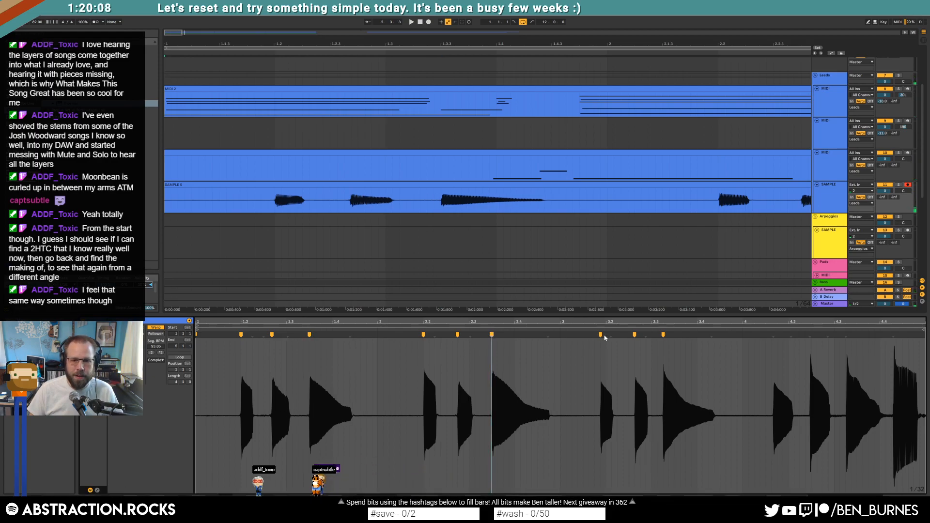
left_click_drag(601, 334, 675, 334)
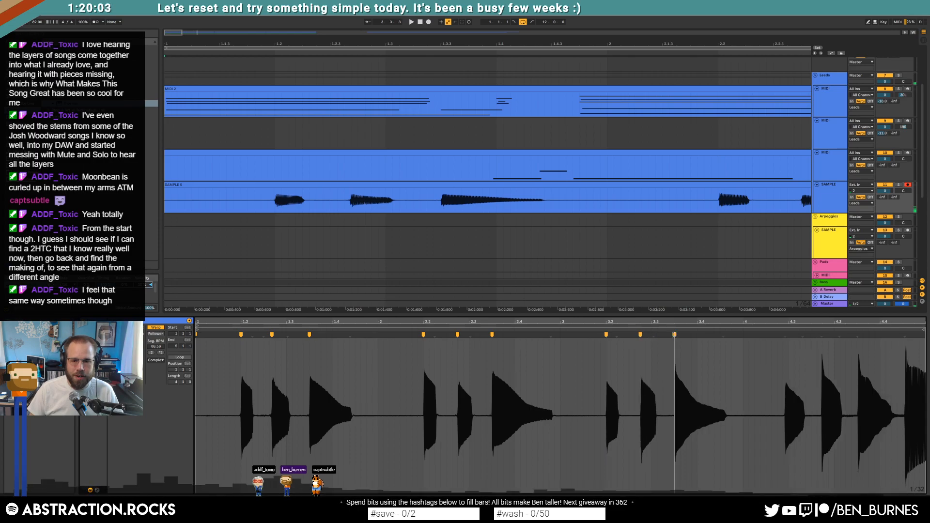
Add warp markers to the four guitar hits in bar 4, pull them slightly earlier, and check the timing against playback.
left_click_drag(785, 335, 891, 336)
key("space")
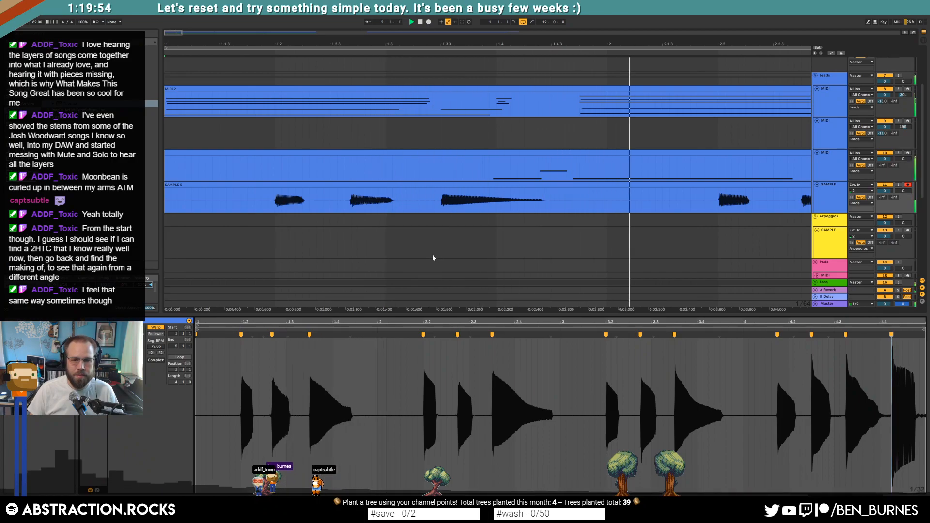
left_click_drag(178, 32, 178, 7)
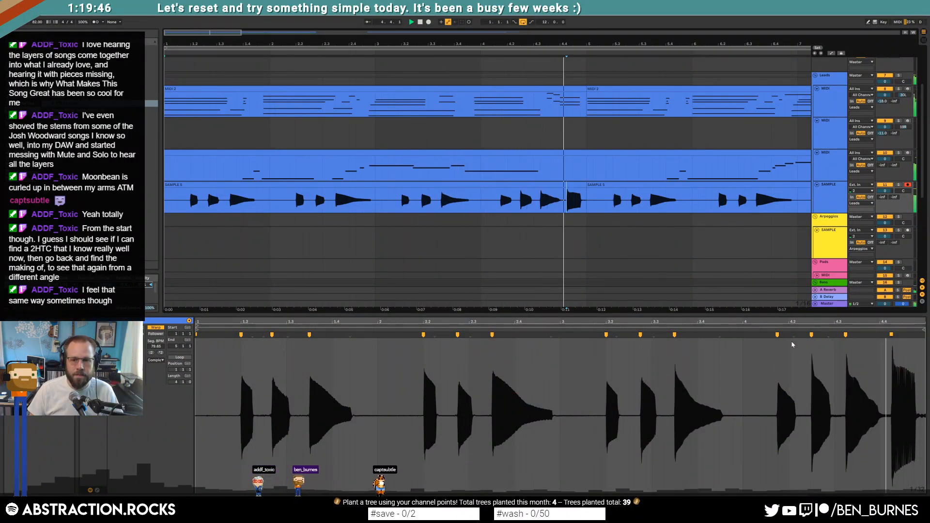
key("space")
Shift the four bar 4 warp markers slightly later and listen to the corrected guitar timing.
left_click_drag(777, 334, 903, 336)
left_click(846, 336)
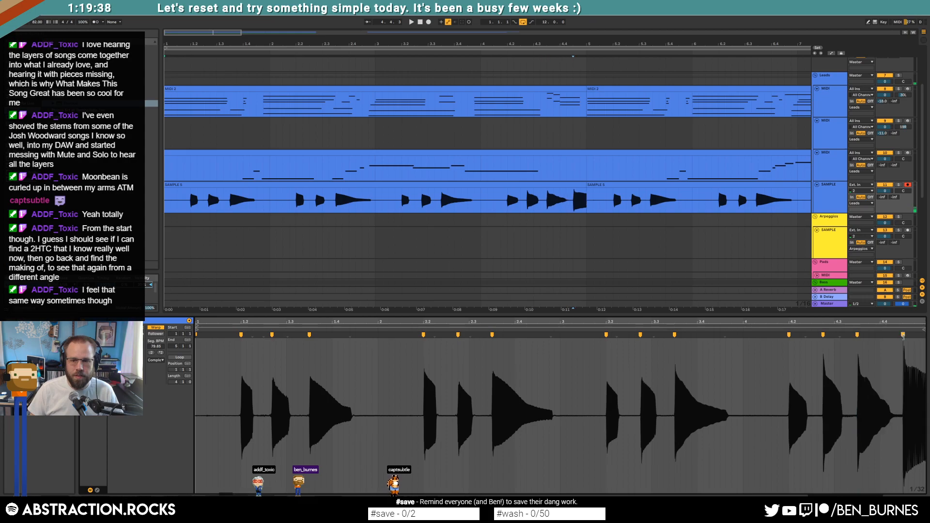
key("space")
left_click(395, 206)
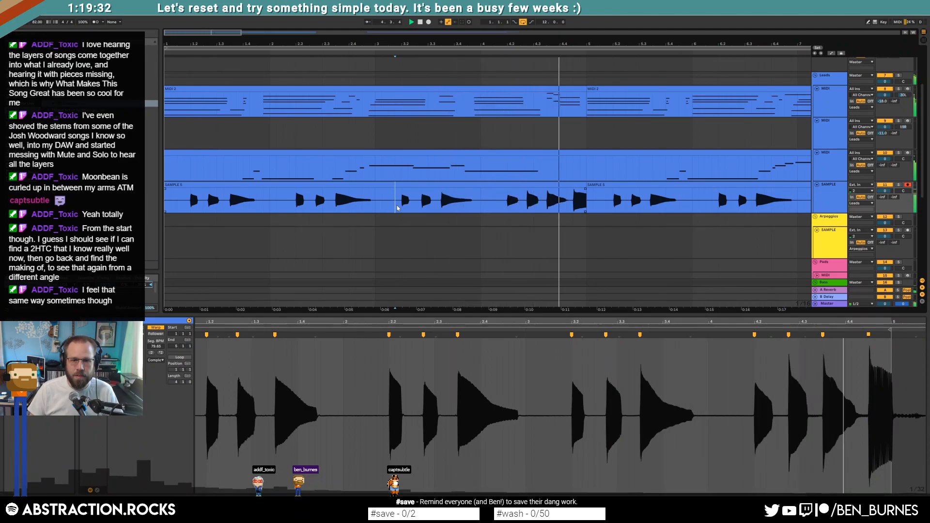
key("space")
Turn on looping for the first guitar clip with a four-bar loop length, and extend it over the copies to bar 13.
left_click(583, 185)
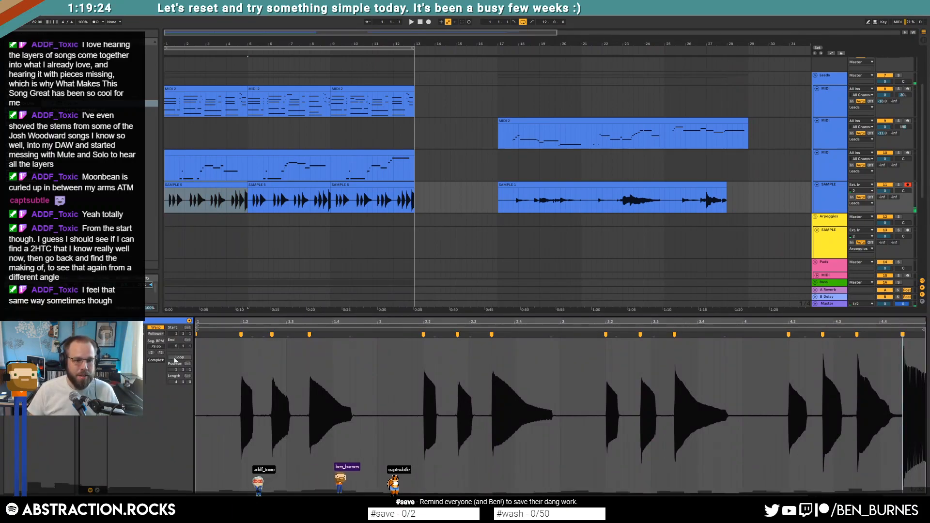
left_click(176, 358)
left_click_drag(442, 320, 443, 313)
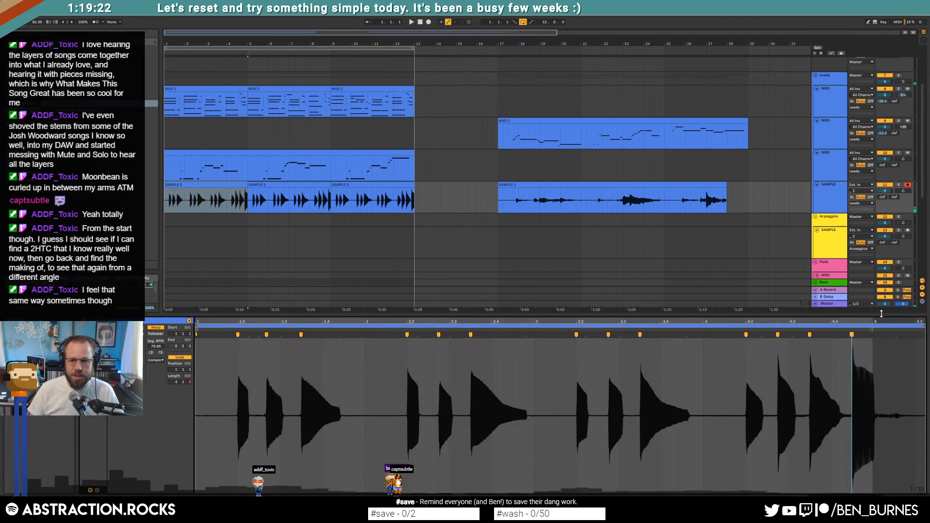
left_click_drag(924, 326, 874, 328)
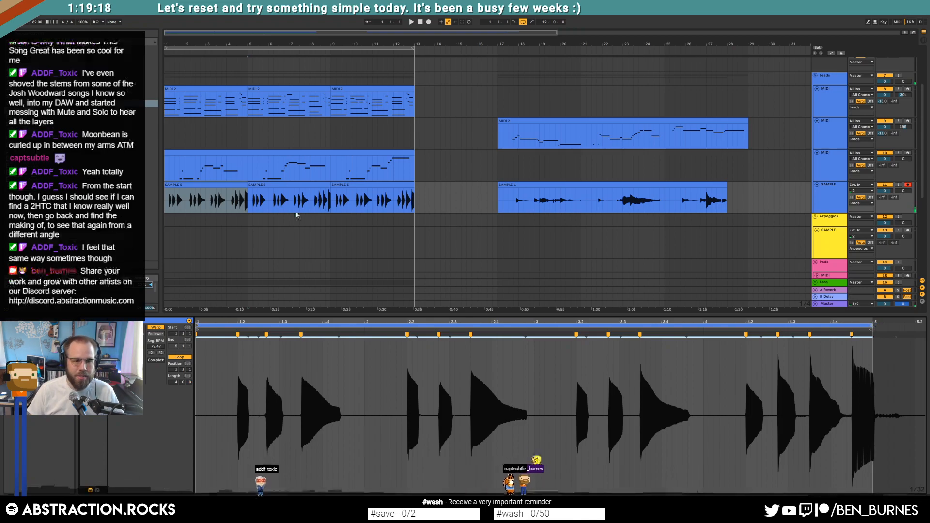
left_click_drag(247, 185, 413, 190)
key("shift+Tab")
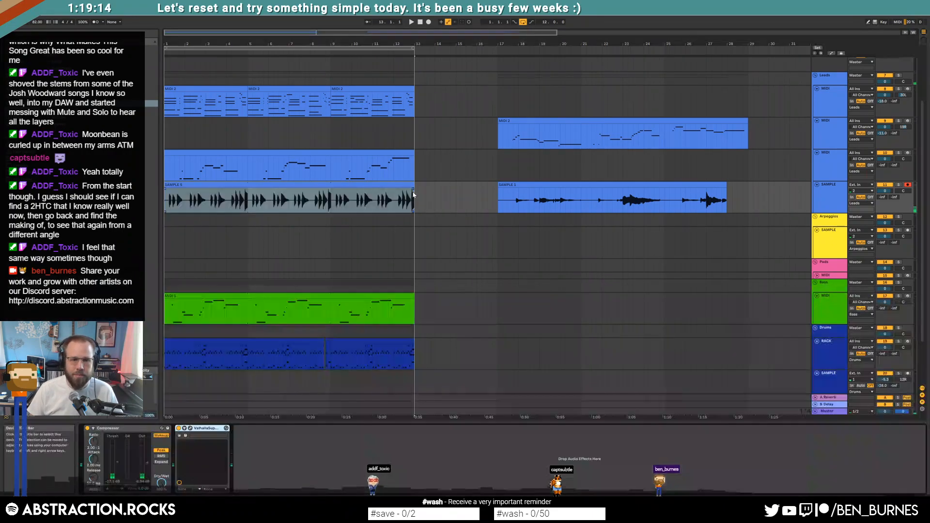
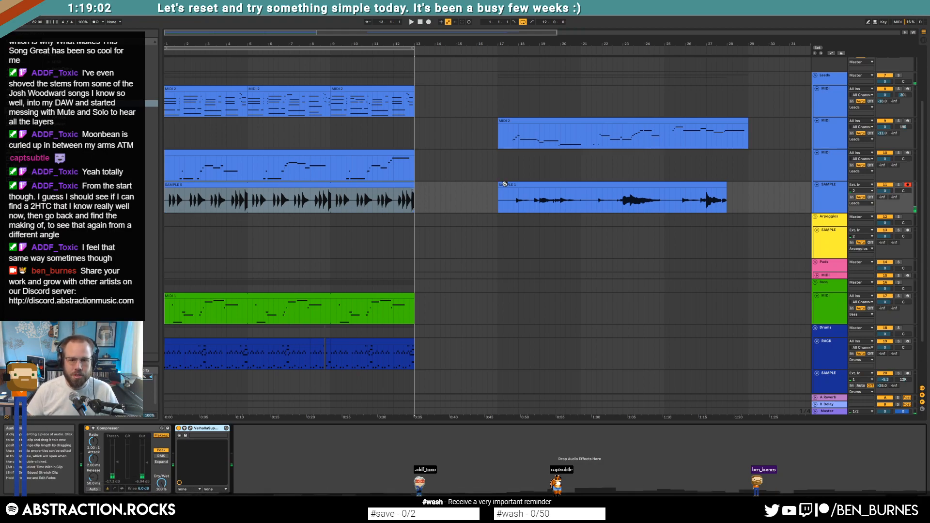
Try the spare MIDI clip from bar 17 at bar 1, play it with the loop, and return it to bar 17.
left_click(505, 184)
left_click(420, 22)
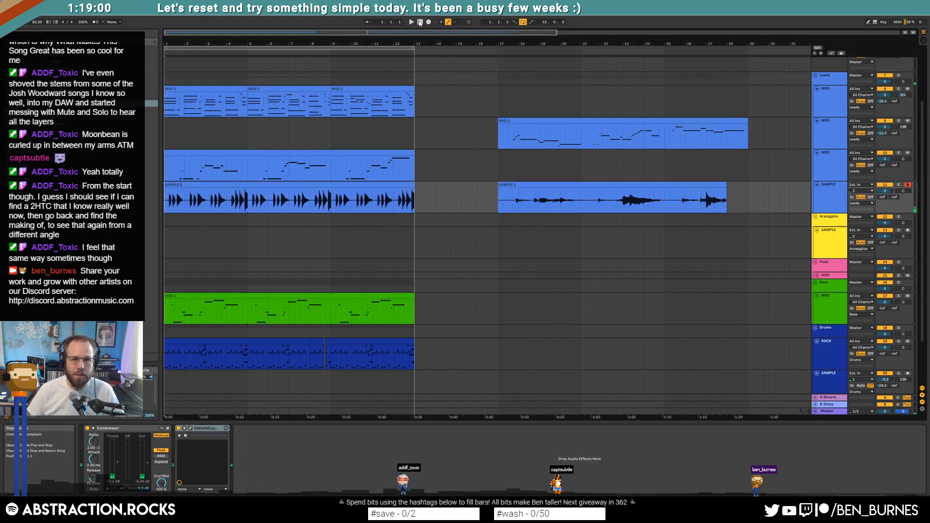
left_click_drag(545, 119, 212, 127)
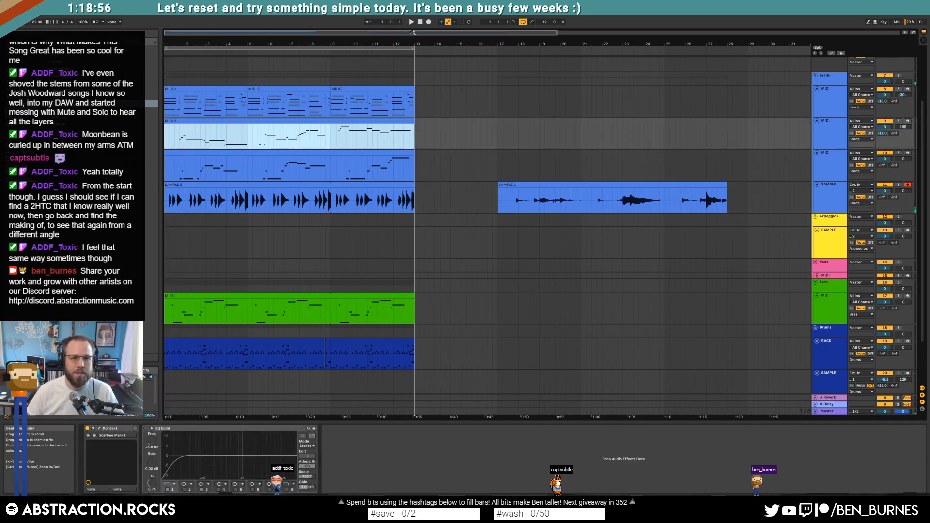
left_click(420, 23)
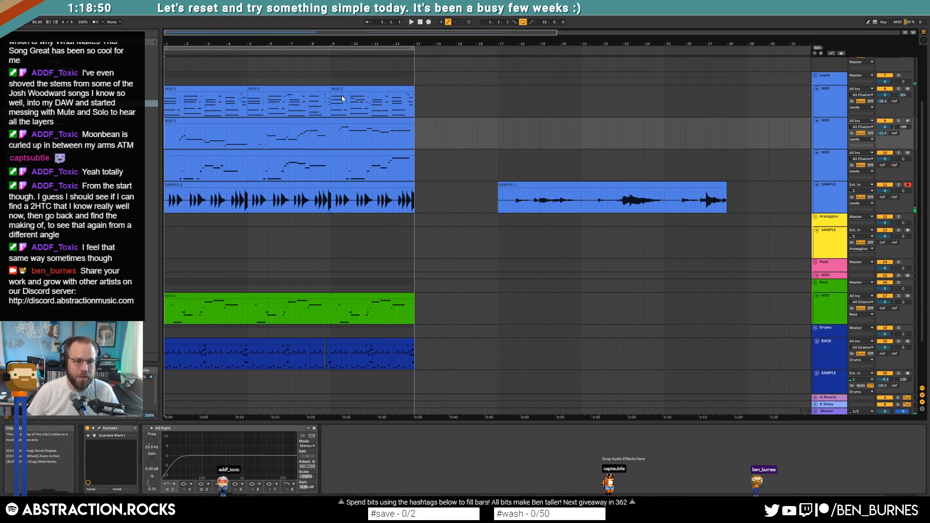
key("space")
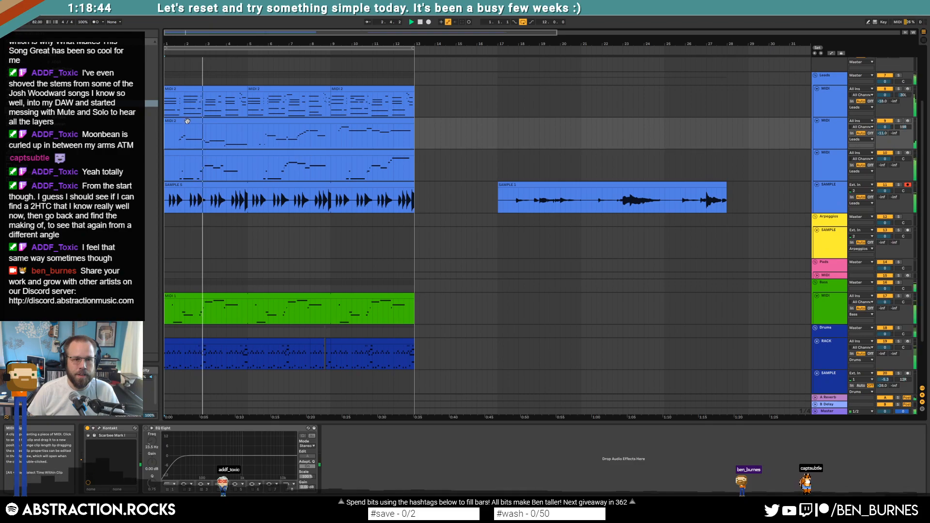
left_click_drag(187, 121, 518, 131)
key("space")
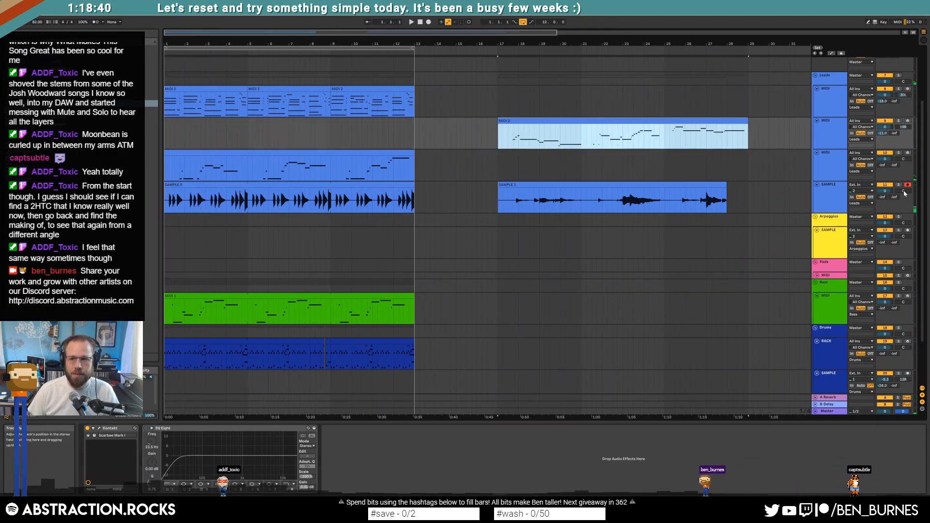
Pan the Massive MIDI track above the guitar slightly to the right.
left_click_drag(903, 190, 903, 187)
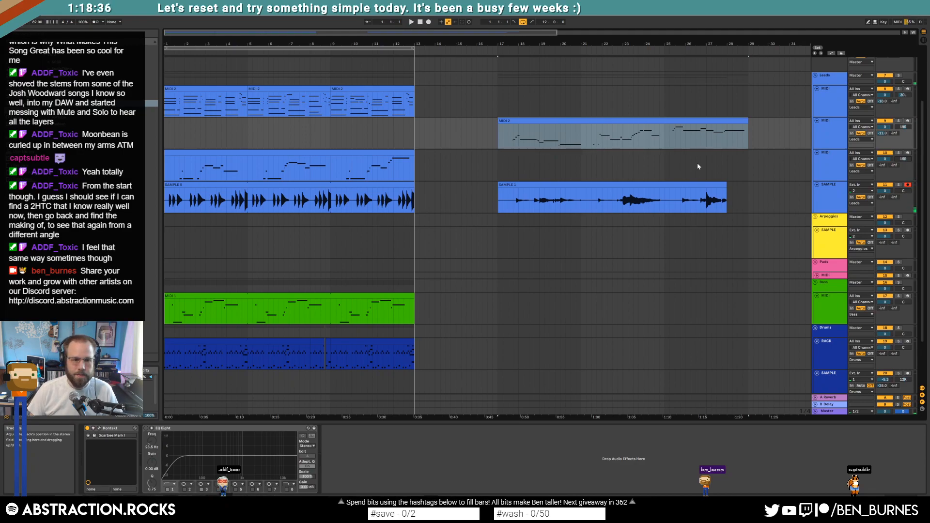
Open the looped guitar clip at bar 1 with its envelopes and display the Clip Volume envelope.
left_click(306, 186)
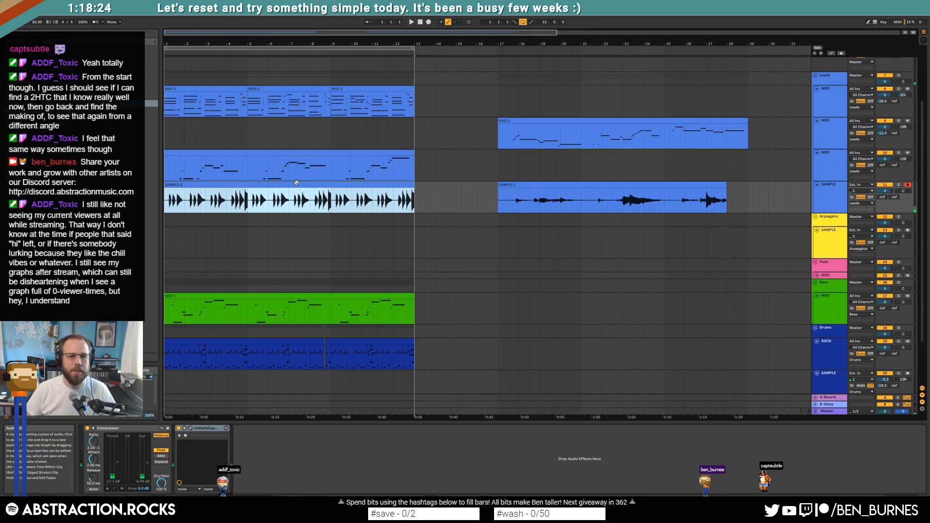
double_click(302, 187)
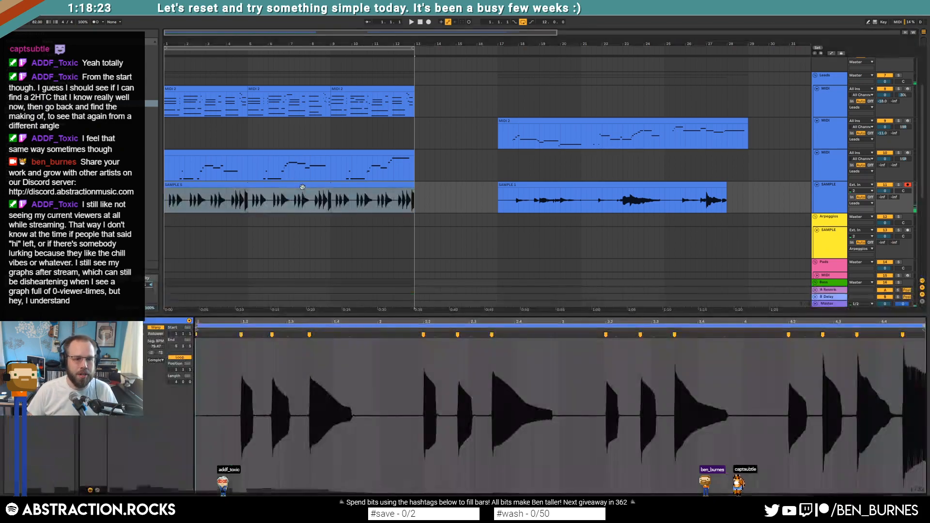
left_click(98, 490)
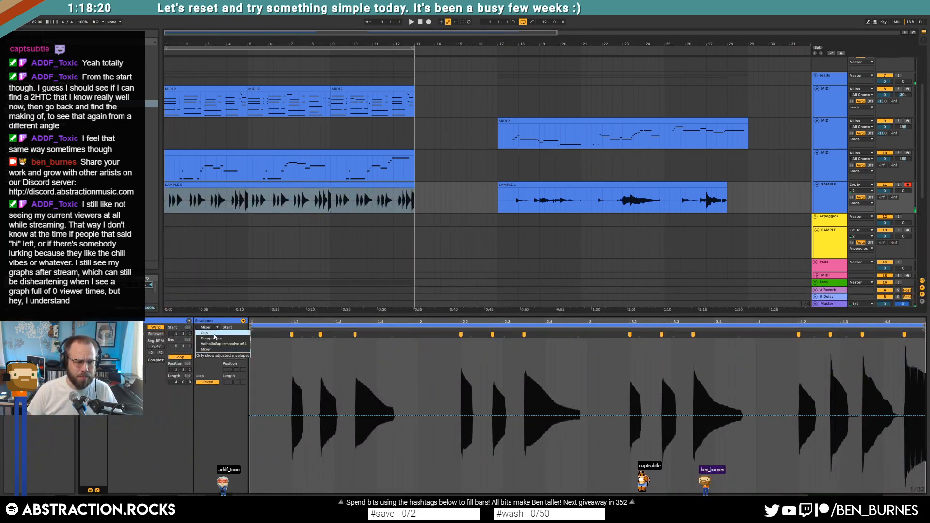
left_click(209, 328)
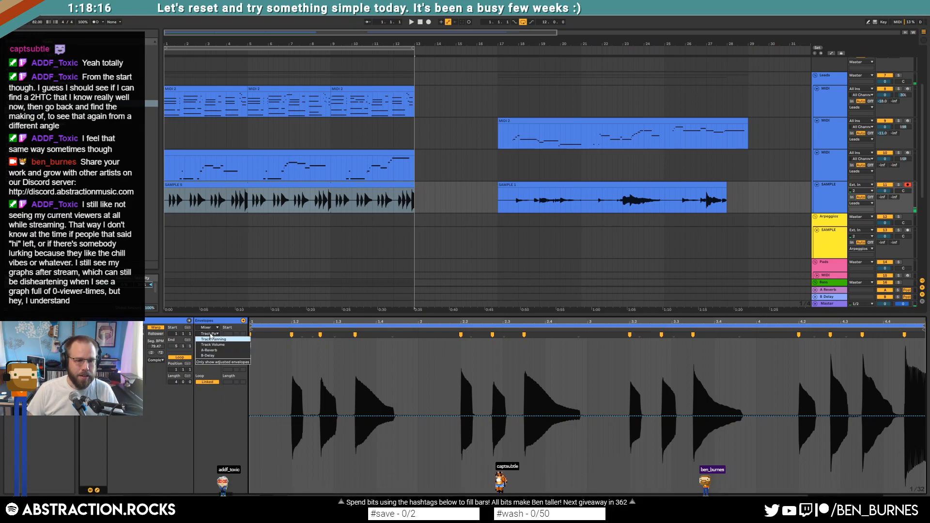
left_click(212, 333)
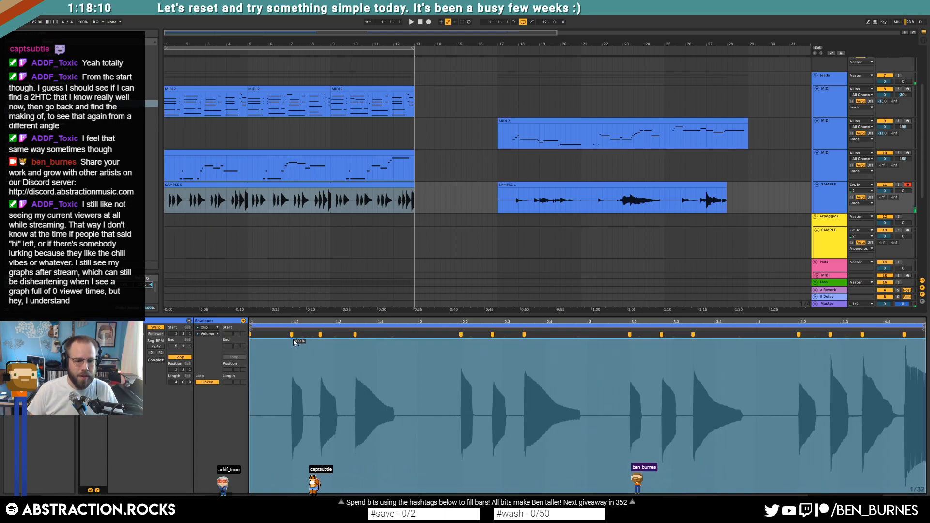
Shape a short curved volume fade to zero on the first guitar hit at 1.2 and copy it onto bar 1's other two hits.
left_click_drag(293, 341, 293, 486)
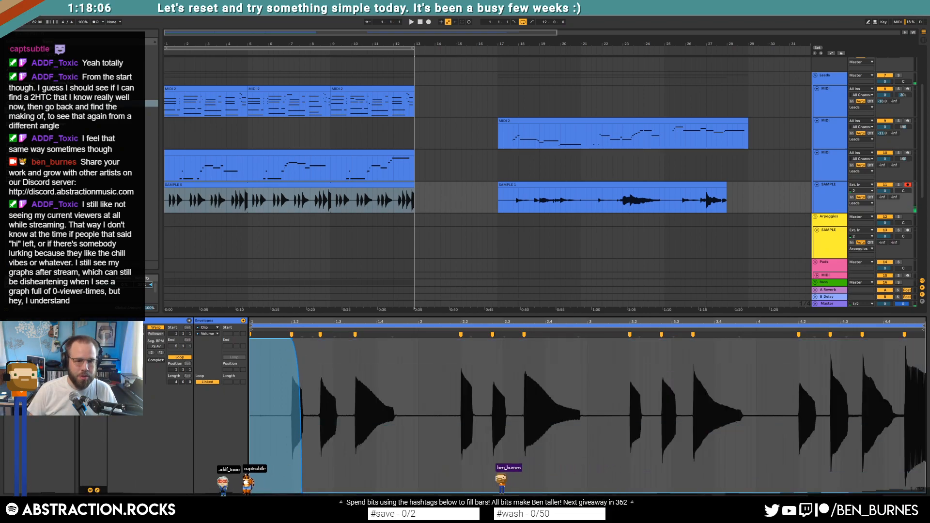
left_click_drag(303, 357, 290, 357)
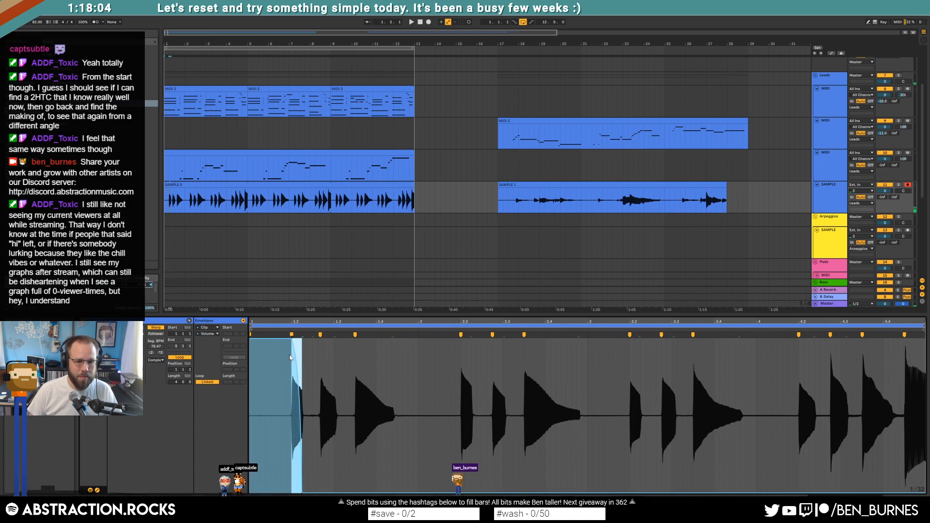
left_click(318, 385)
left_click(359, 380)
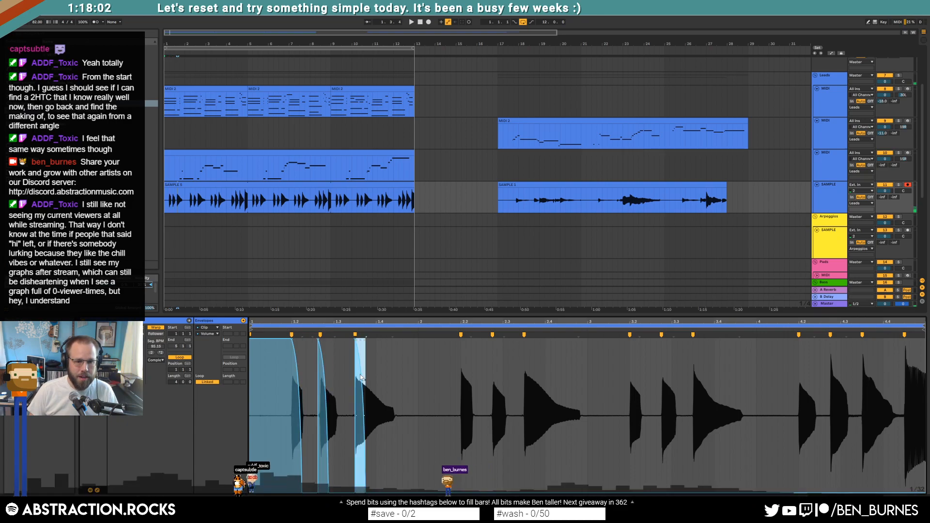
Copy the volume fade onto bar 2's three hits, and lengthen the fade on the third hit of bars 1 and 2.
left_click(464, 392)
left_click(496, 391)
left_click(528, 394)
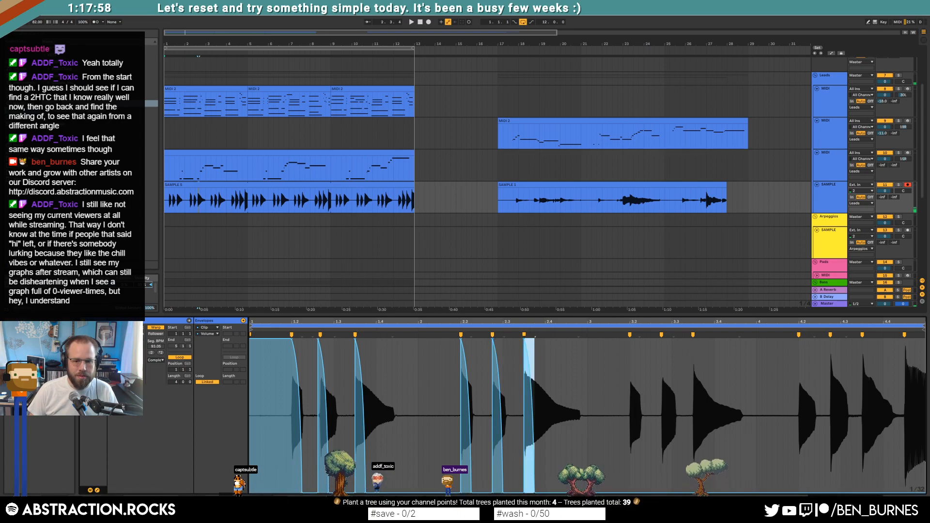
left_click(555, 461)
left_click_drag(535, 492, 546, 493)
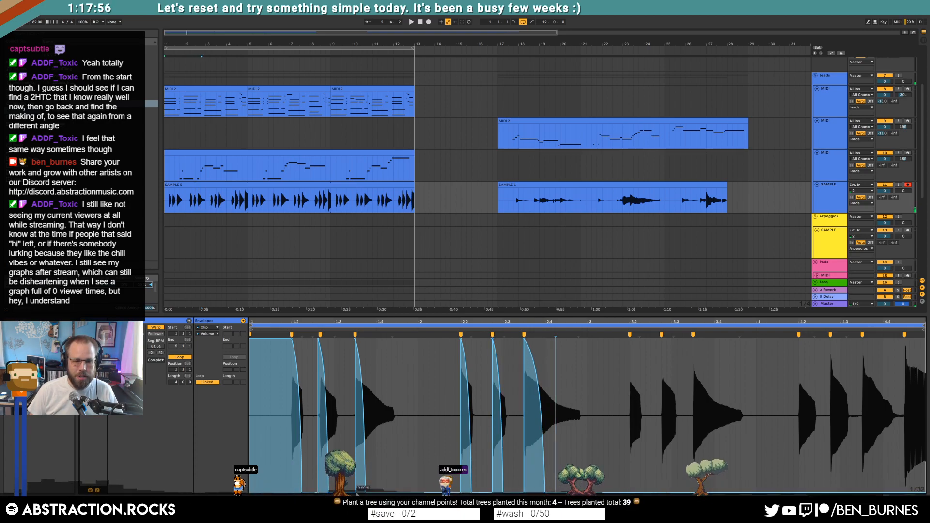
left_click_drag(366, 493, 378, 493)
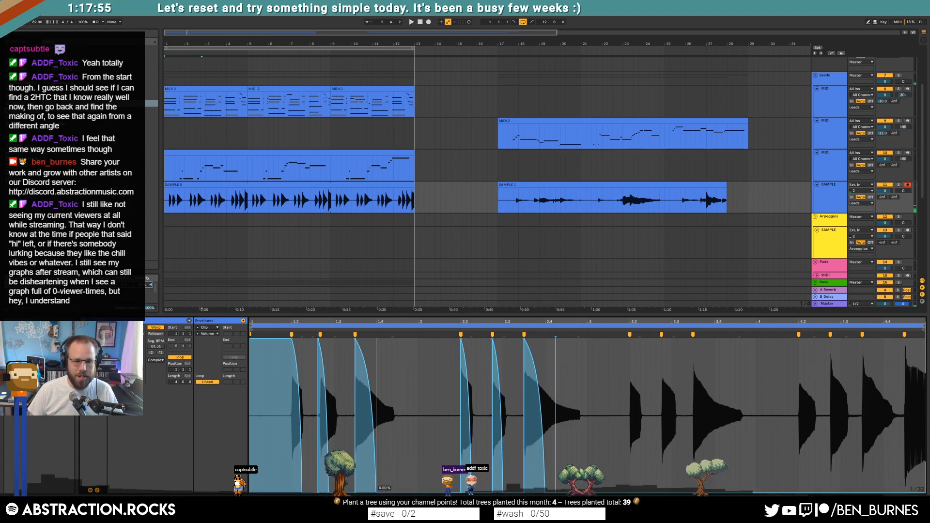
Paste the volume fade onto bar 3's three guitar hits and lengthen the fade on the third hit.
left_click(628, 432)
key("ctrl+v")
left_click(661, 428)
key("ctrl+v")
left_click(695, 421)
key("ctrl+v")
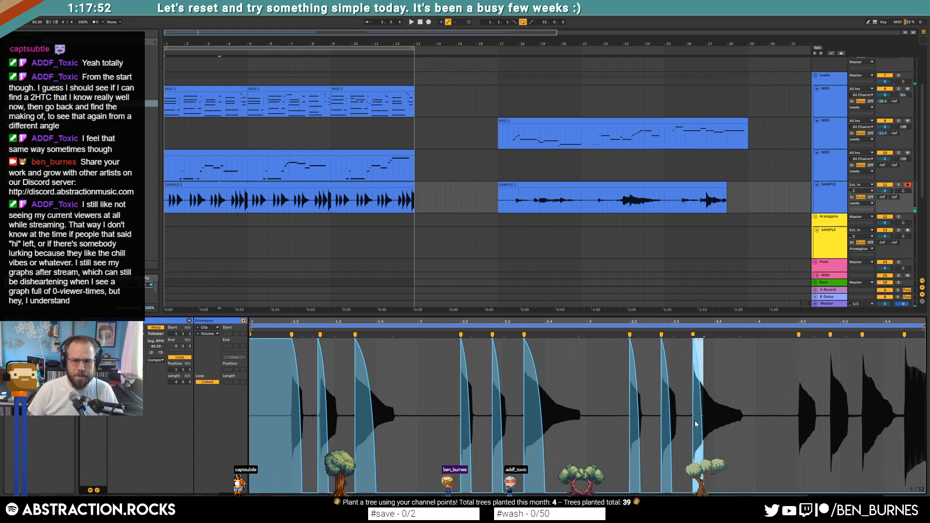
left_click_drag(696, 493, 708, 493)
key("ctrl+z")
left_click(719, 479)
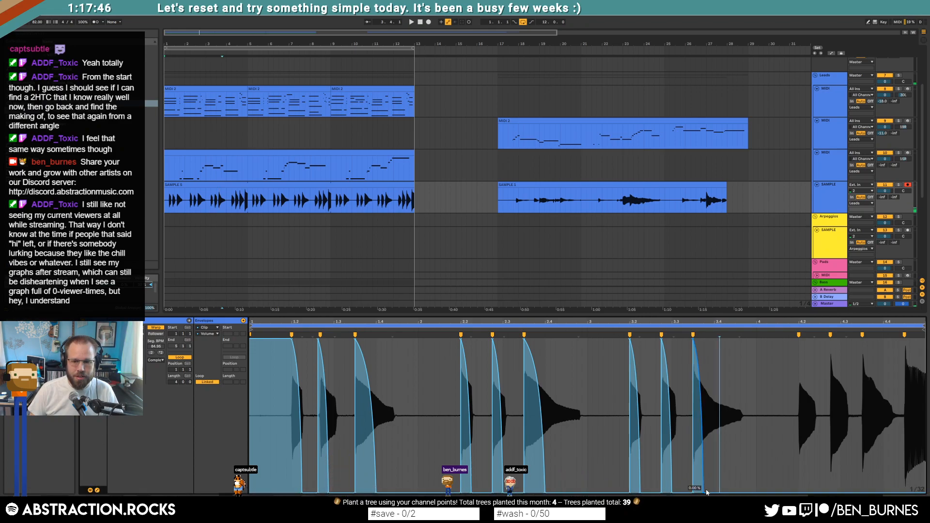
left_click_drag(704, 494, 714, 493)
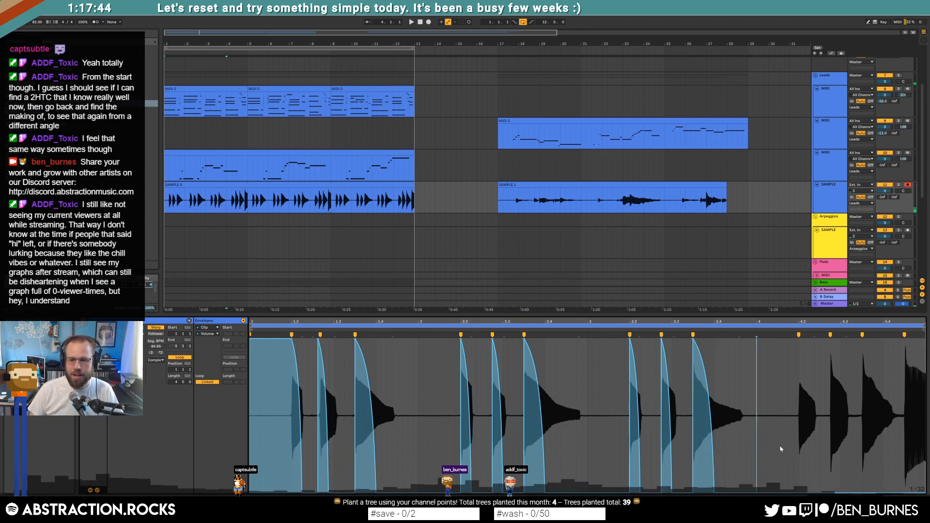
Paste the volume fade onto the four guitar hits of bar 4 and lengthen the fade on the third one.
left_click(798, 435)
key("ctrl+v")
left_click(830, 426)
key("ctrl+v")
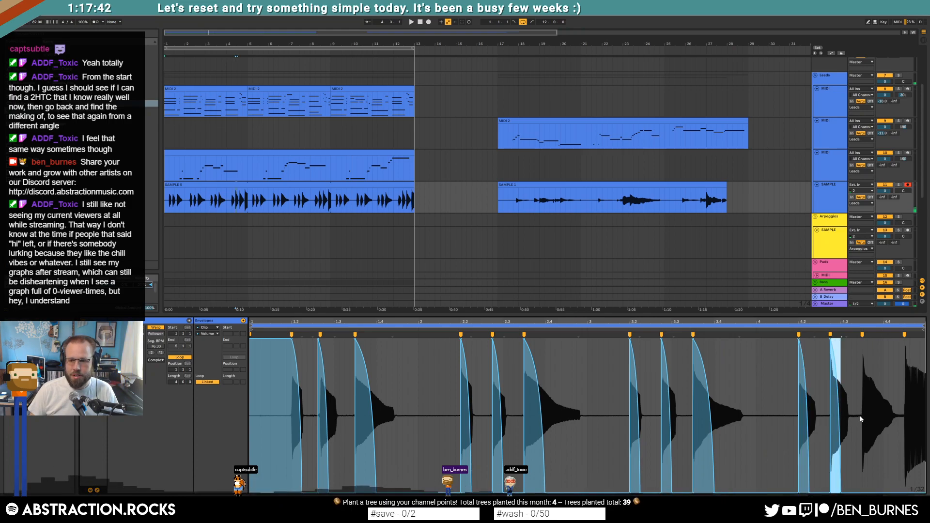
left_click(859, 417)
key("ctrl+v")
left_click(903, 428)
key("ctrl+v")
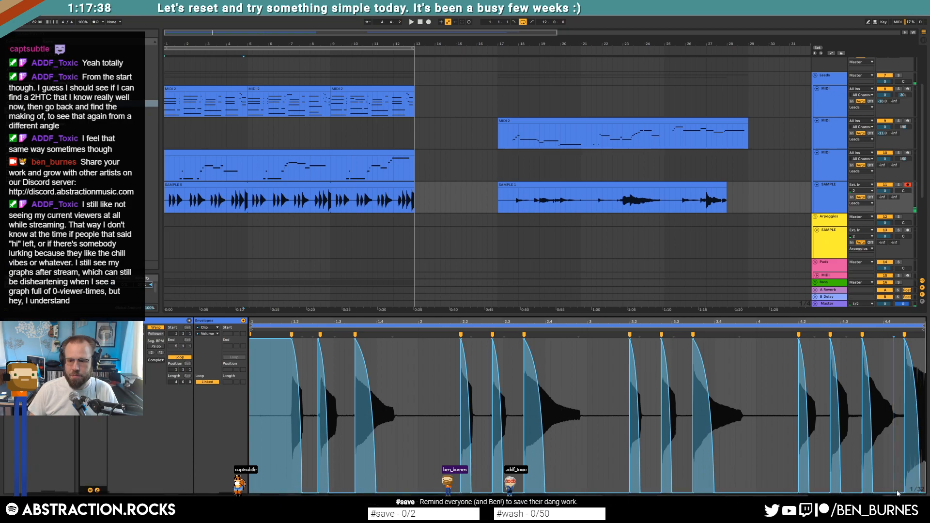
left_click_drag(873, 493, 883, 493)
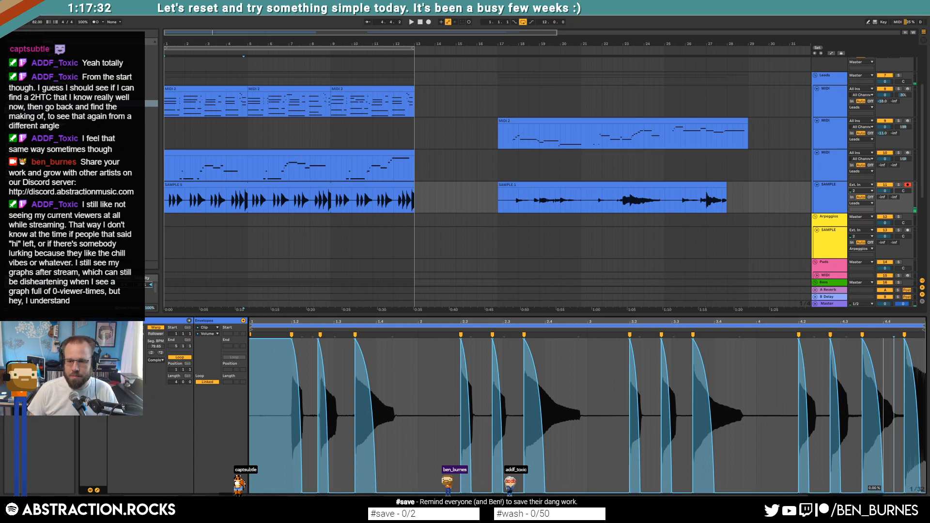
Open ValhallaSupermassive on the guitar track, sync its delay to Note at 1/16, and play the loop from bar 1.
key("shift+Tab")
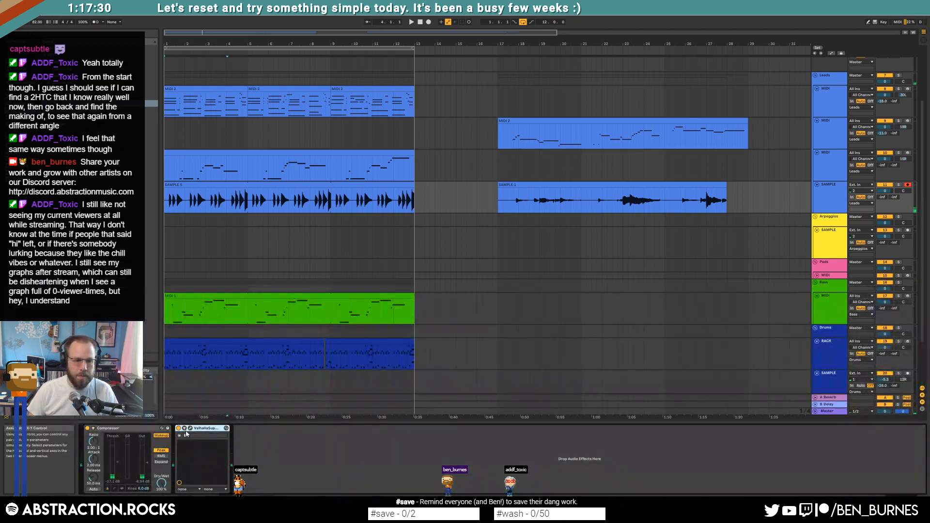
left_click(191, 429)
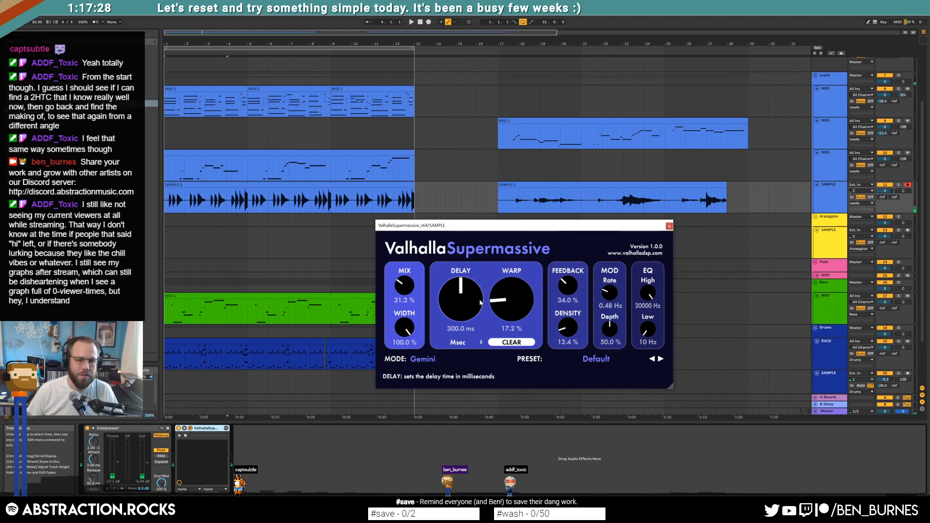
left_click(454, 343)
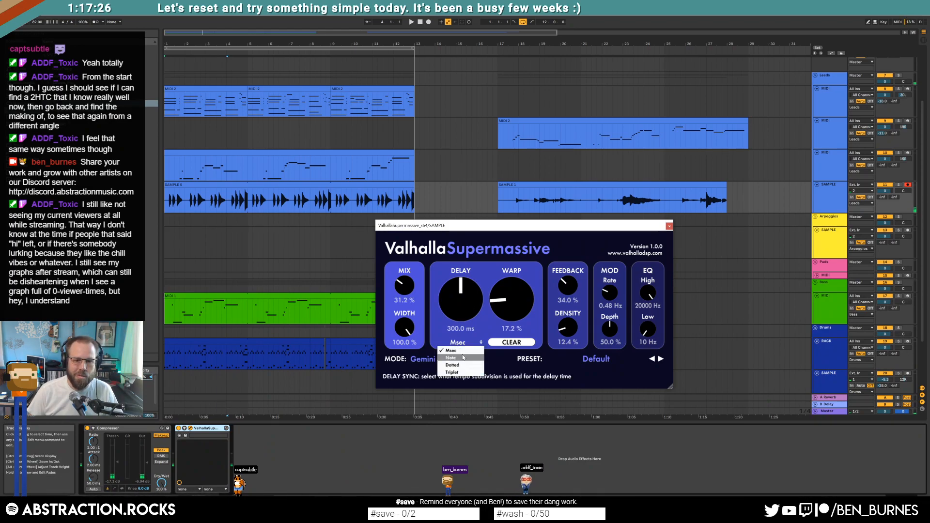
left_click(464, 357)
left_click(166, 209)
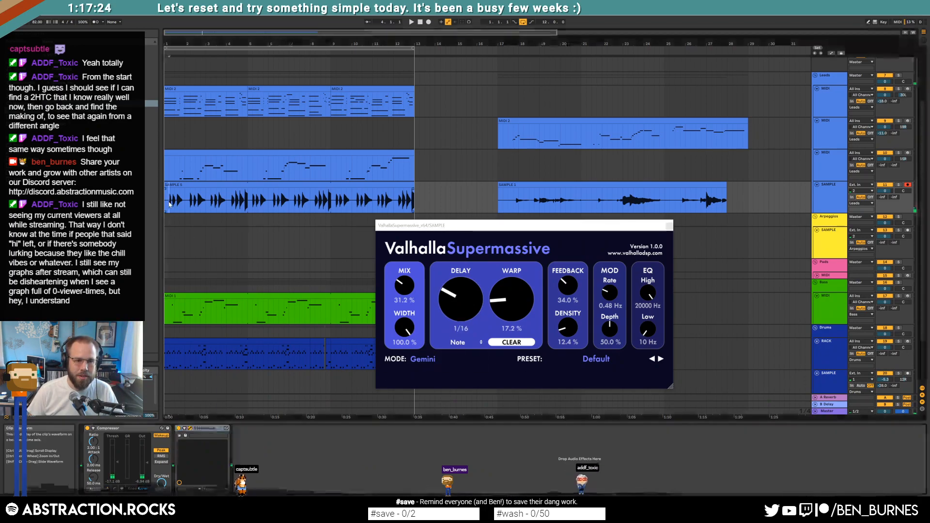
key("space")
Raise the guitar delay's Warp to 39.6 %, Mix to 41.6 % and Feedback to 53.2 %, keeping the delay time at 1/16.
left_click_drag(496, 325, 463, 307)
left_click_drag(405, 290, 401, 277)
mouse_move(454, 302)
left_mouse_down()
mouse_move(450, 268)
mouse_move(448, 287)
left_mouse_up()
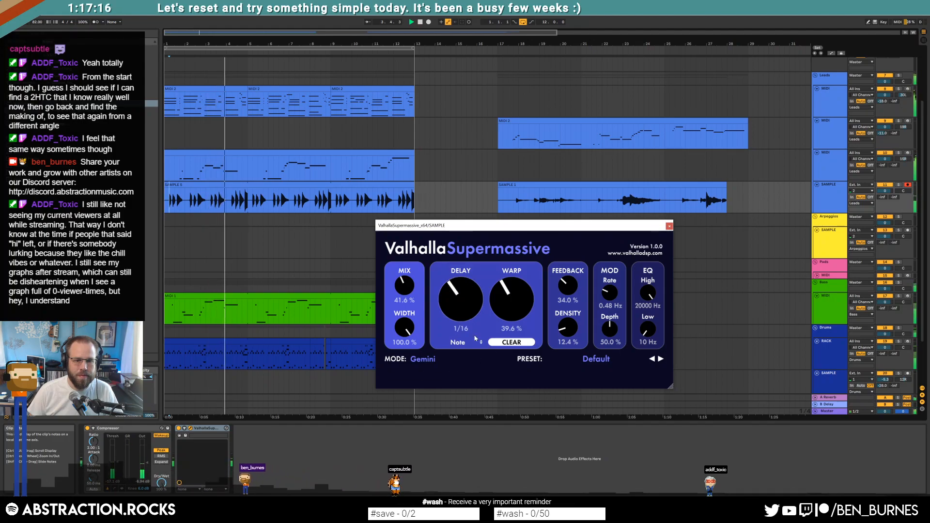
left_click_drag(565, 286, 560, 274)
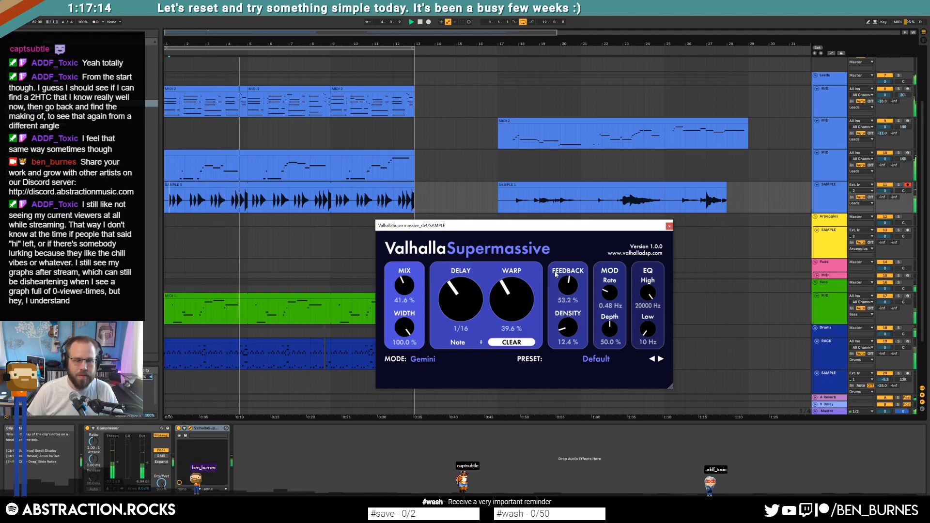
Set the guitar delay's Warp to 16.4 %, modulation Rate to 0.39 Hz, Mix to 49.2 % and Feedback to about 64 %.
left_click_drag(507, 307, 507, 324)
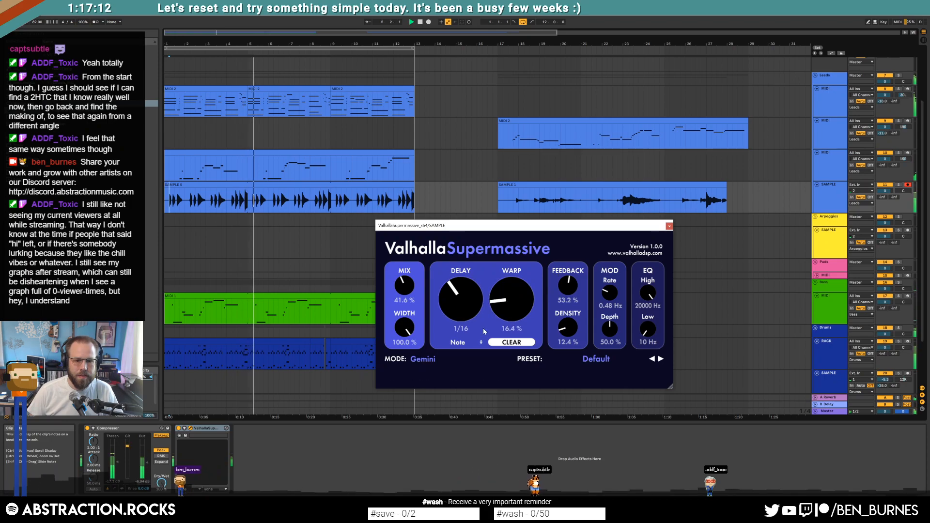
left_click_drag(566, 287, 602, 291)
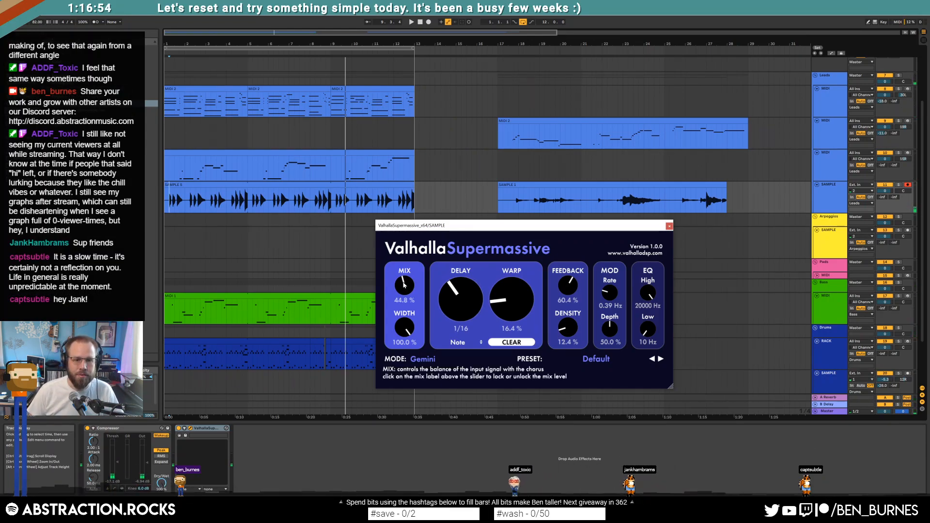
left_click_drag(562, 284, 560, 280)
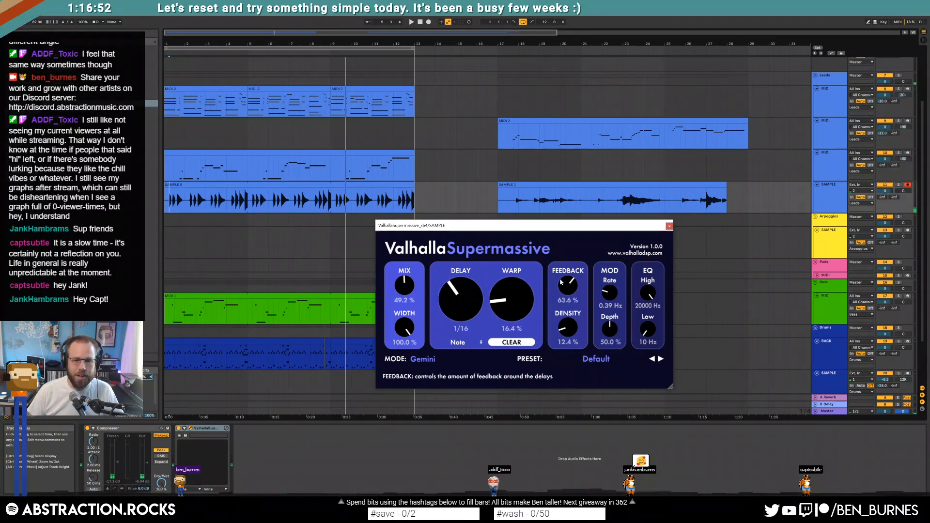
Inspect the Thermal distortion settings on the Massive MIDI track and close the plug-in window.
double_click(364, 159)
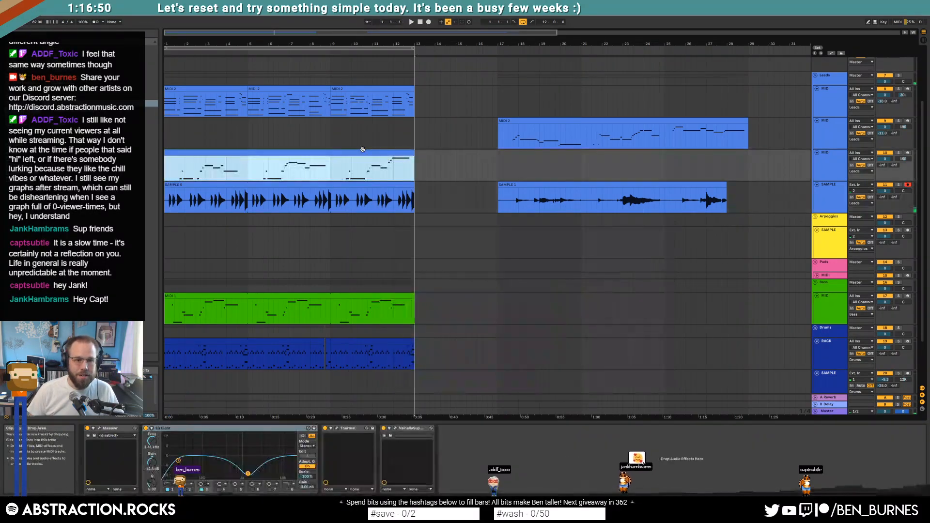
left_click(263, 246)
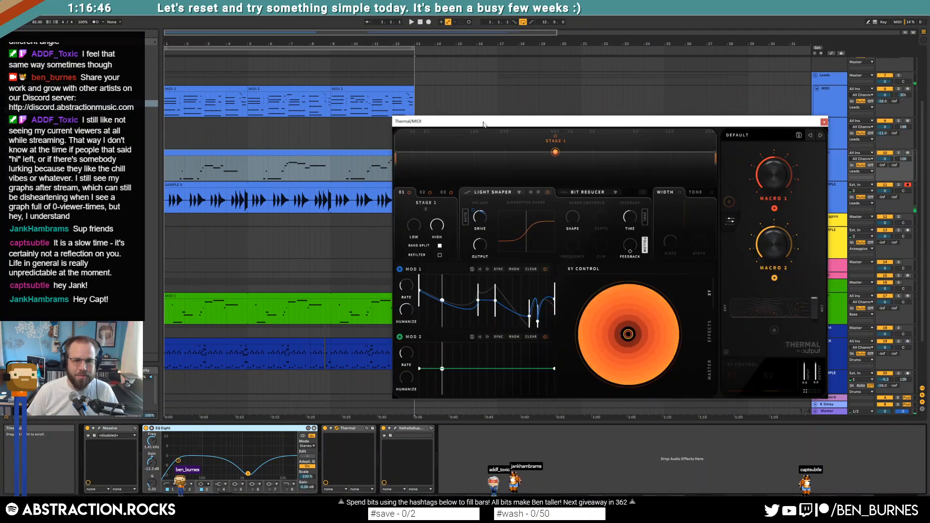
left_click_drag(493, 123, 479, 130)
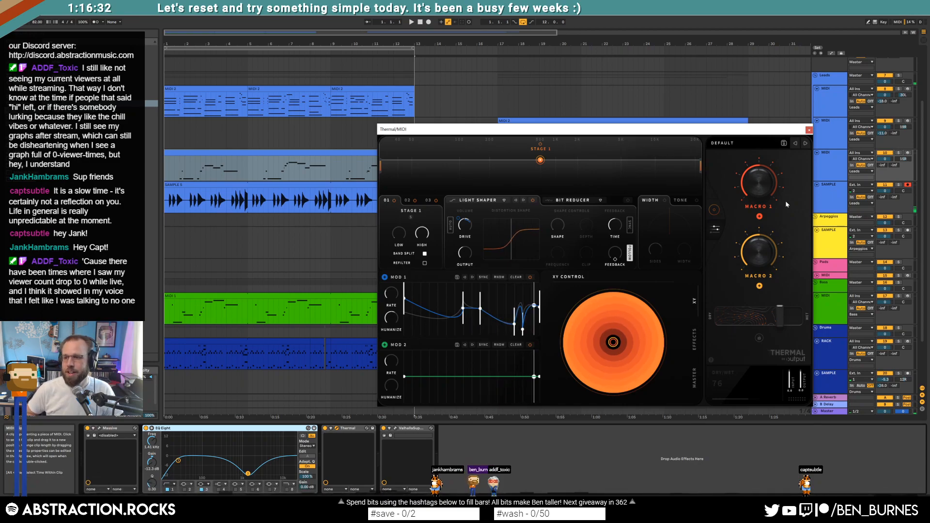
left_click(808, 130)
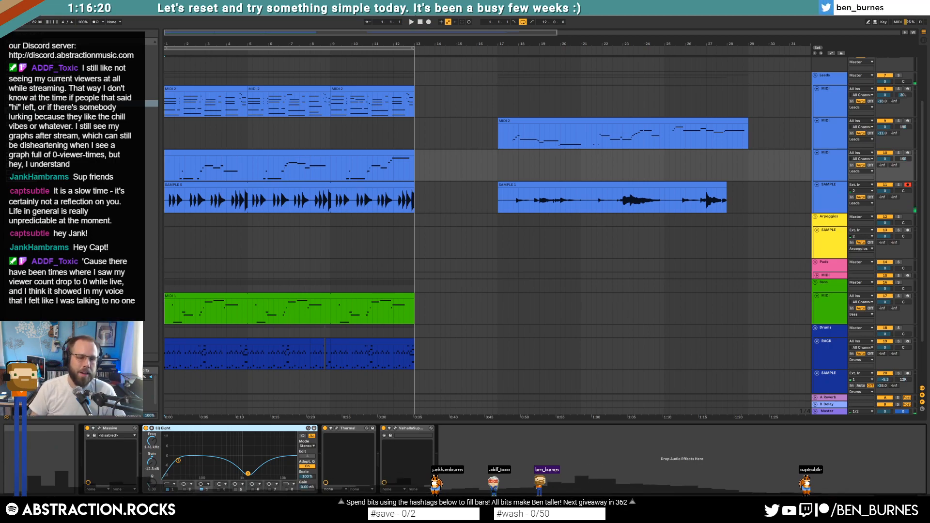
Check the green bass clip's note timing against the guitar clip's hits during playback, closing the delay plug-in window.
double_click(220, 297)
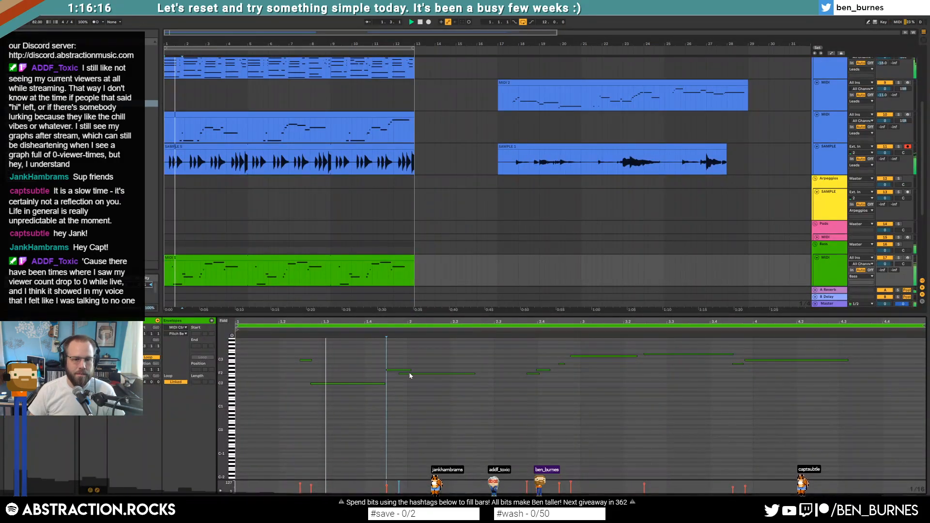
left_click(202, 144)
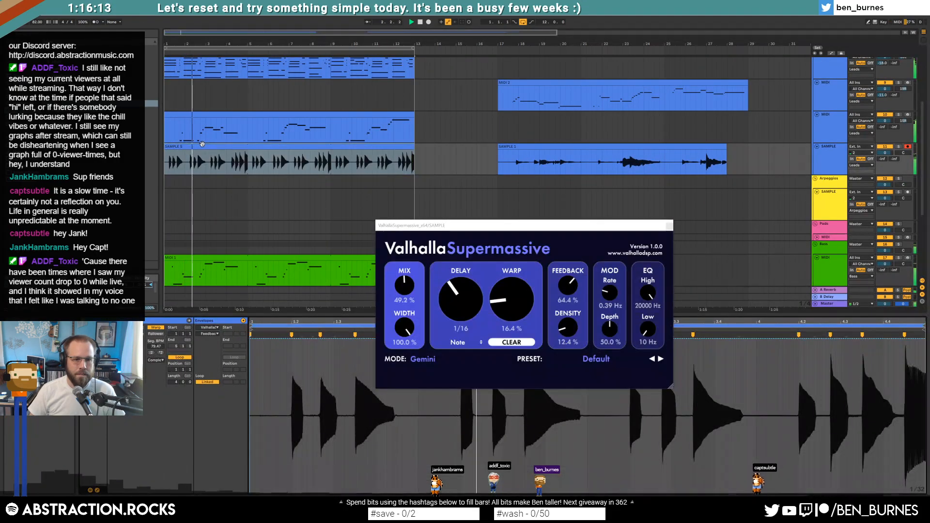
left_click(669, 226)
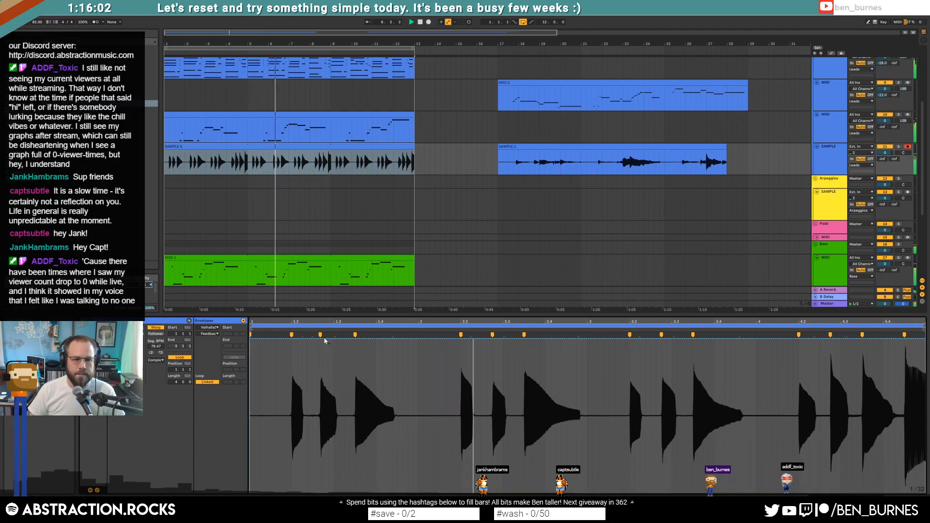
Move the guitar clip's warp marker on bar 1's second hit slightly later to 1.2.4, and redisplay the Clip Volume envelope.
left_click_drag(320, 334, 323, 334)
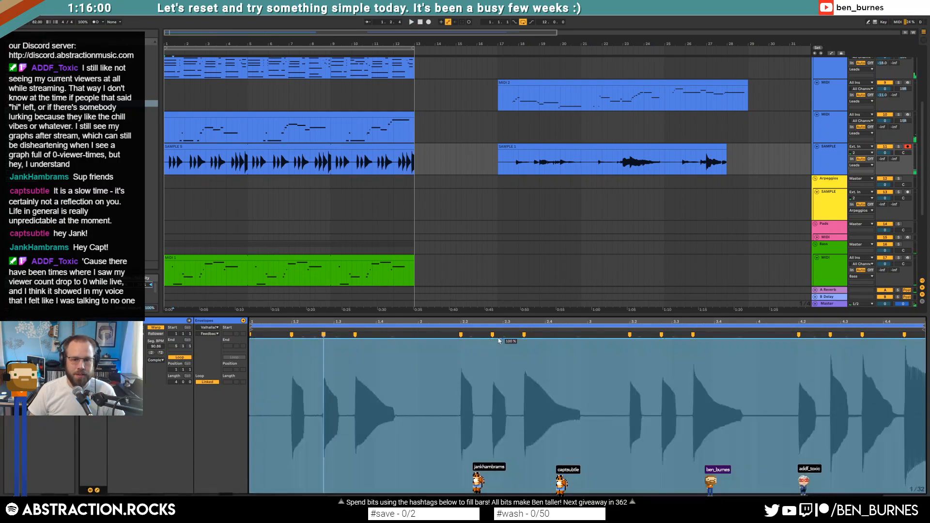
left_click(211, 328)
left_click(211, 341)
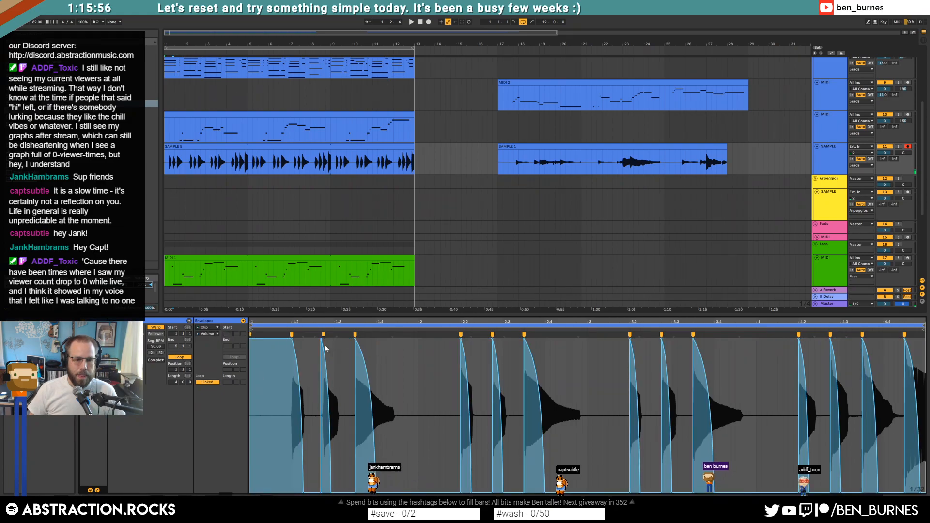
Line up the Clip Volume envelope's rise with the guitar clip's second hit in bar 1, and return to the track's devices.
scroll(317, 390, "up", 5)
left_click_drag(334, 342, 347, 341)
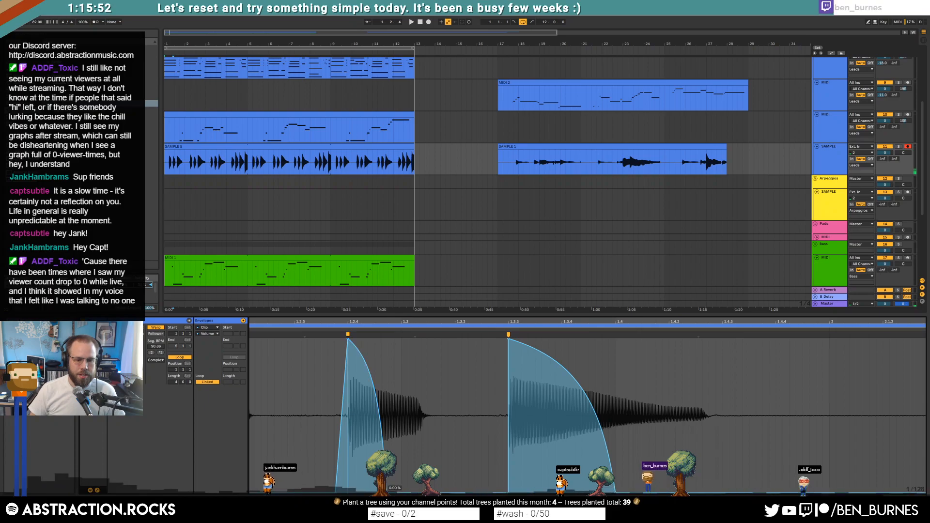
scroll(462, 419, "down", 5)
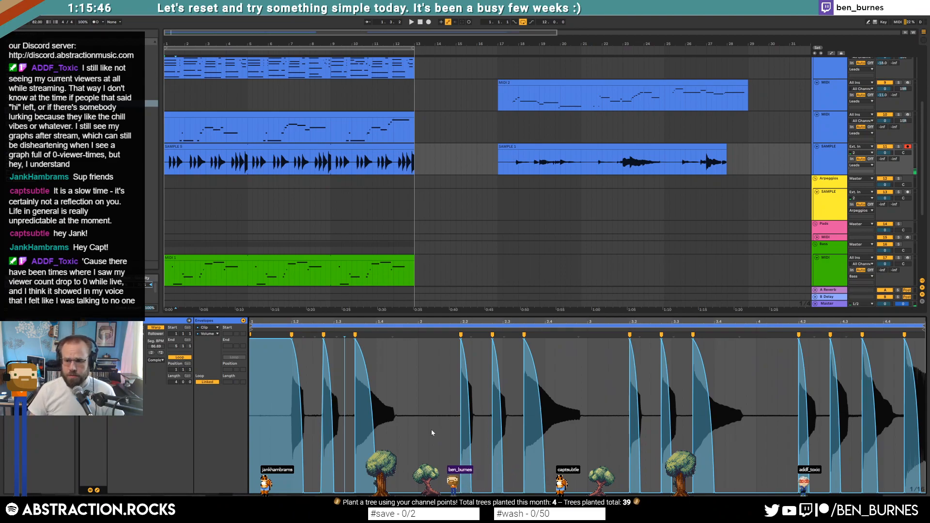
key("shift+Tab")
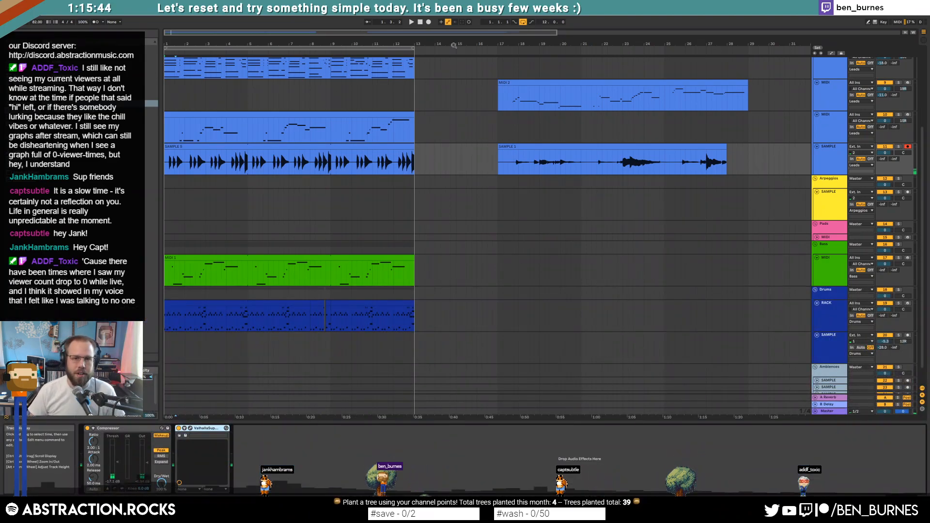
Play the loop and lower the volume of the third MIDI track in the Leads group.
scroll(640, 150, "up", 2)
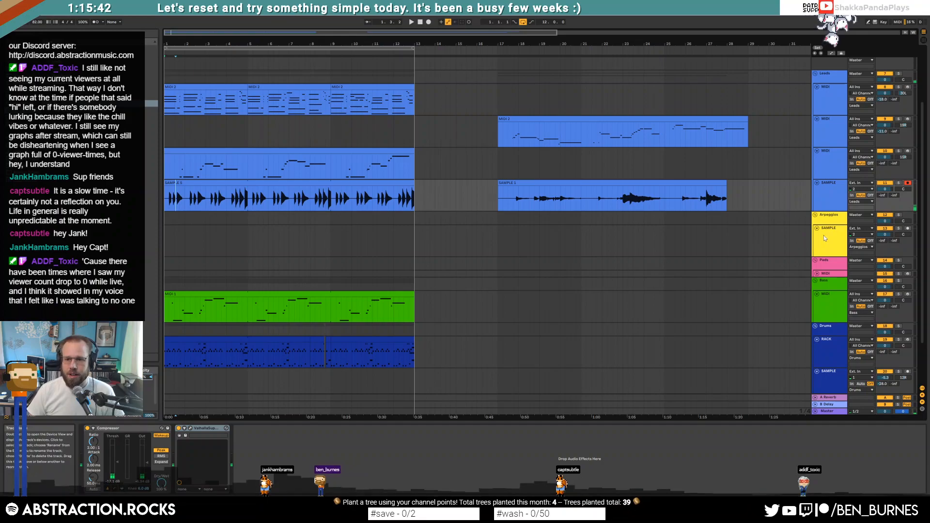
left_click(825, 239)
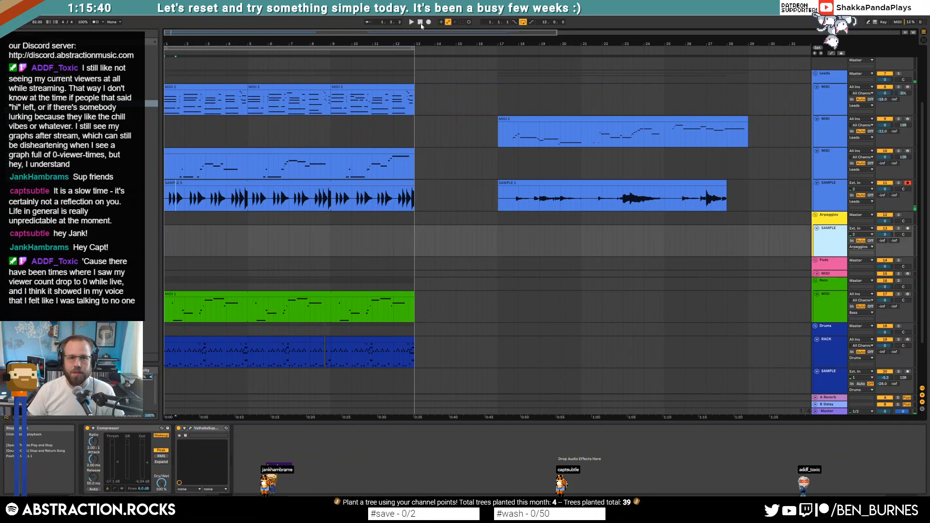
key("space")
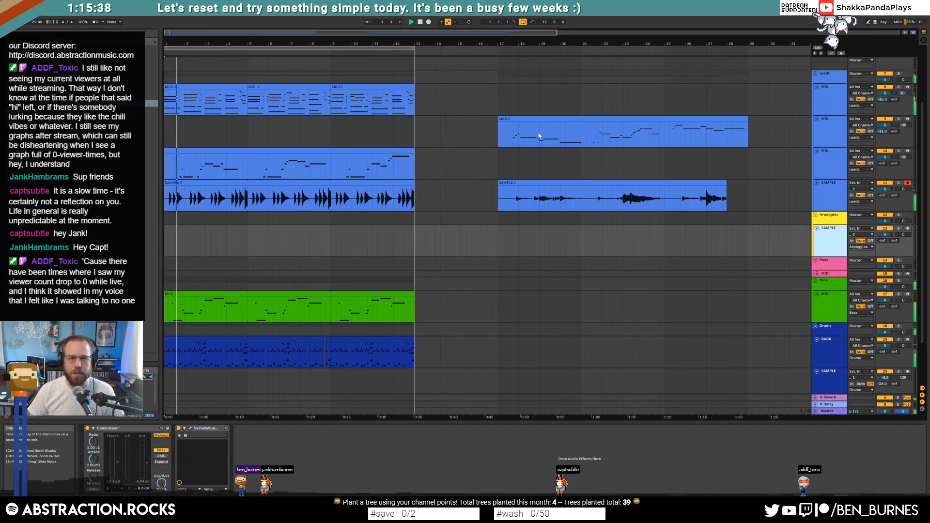
left_click(464, 193)
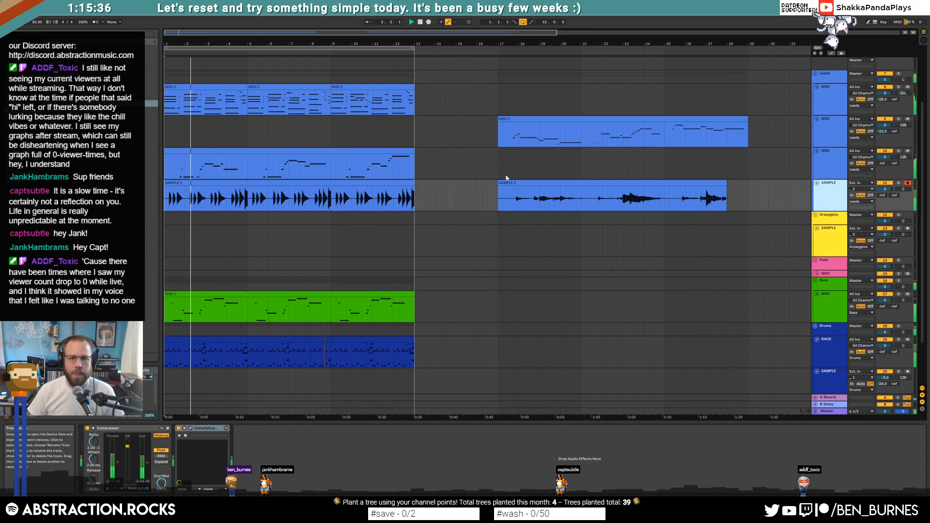
left_click_drag(885, 156, 885, 168)
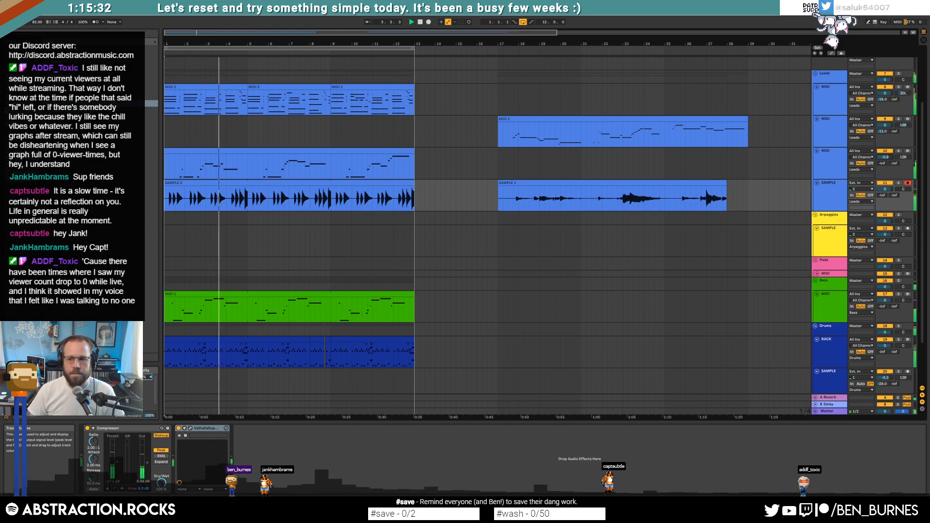
Add Multiband Dynamics to the Leads guitar SAMPLE track and move it ahead of the Compressor.
left_click(830, 193)
key("space")
left_click(258, 183)
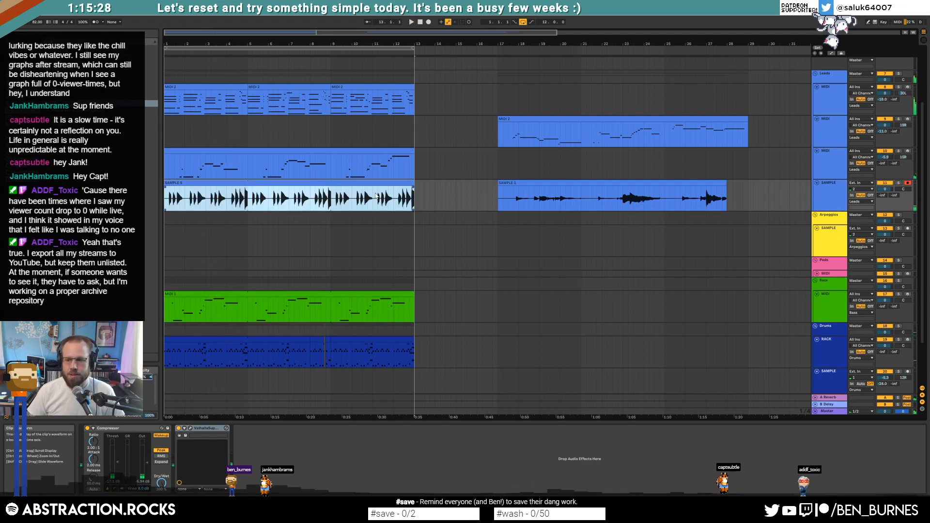
key("0")
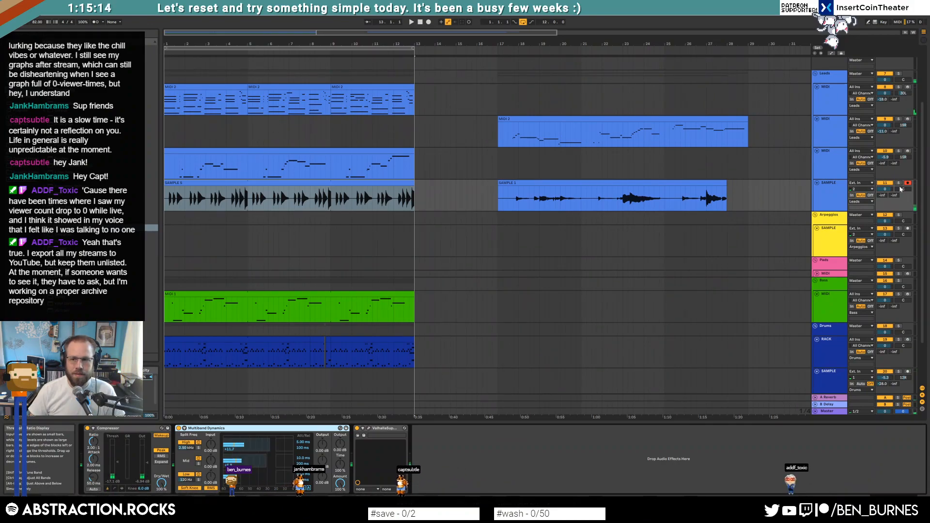
key("space")
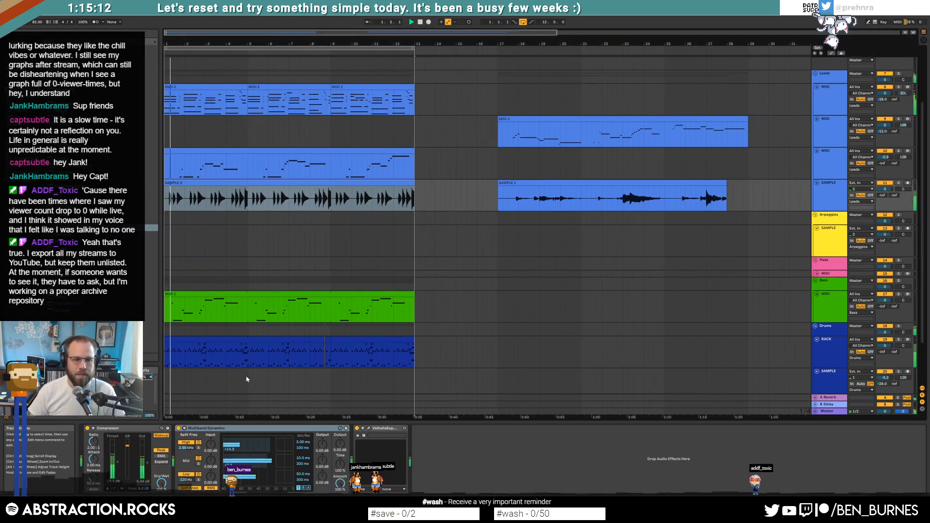
left_click_drag(242, 428, 121, 453)
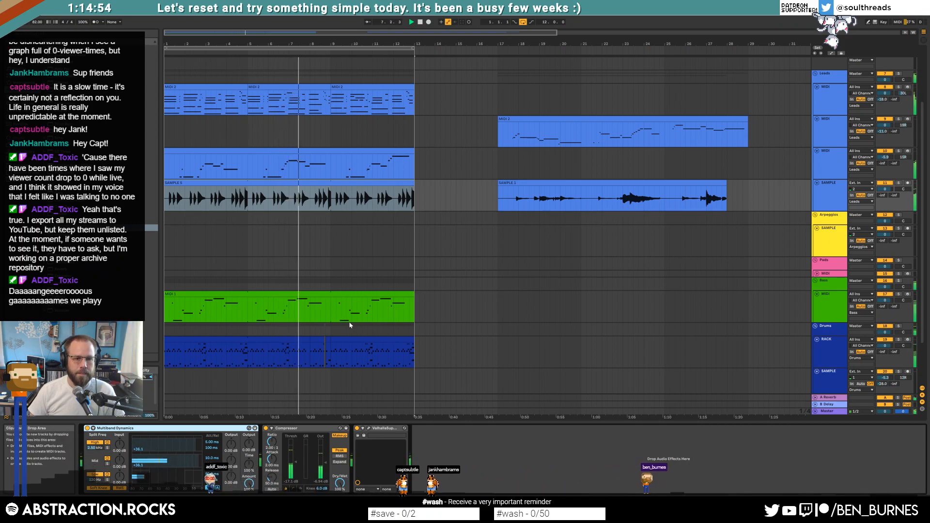
Insert a Phaser on the Drum Rack's snare 15 pad and adjust its Frequency, Feedback and Poles.
left_click(299, 340)
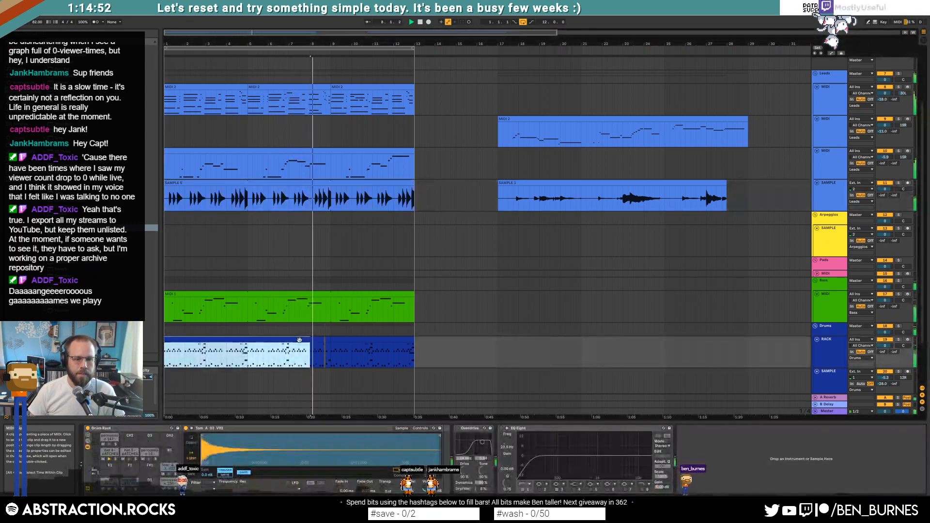
left_click(129, 489)
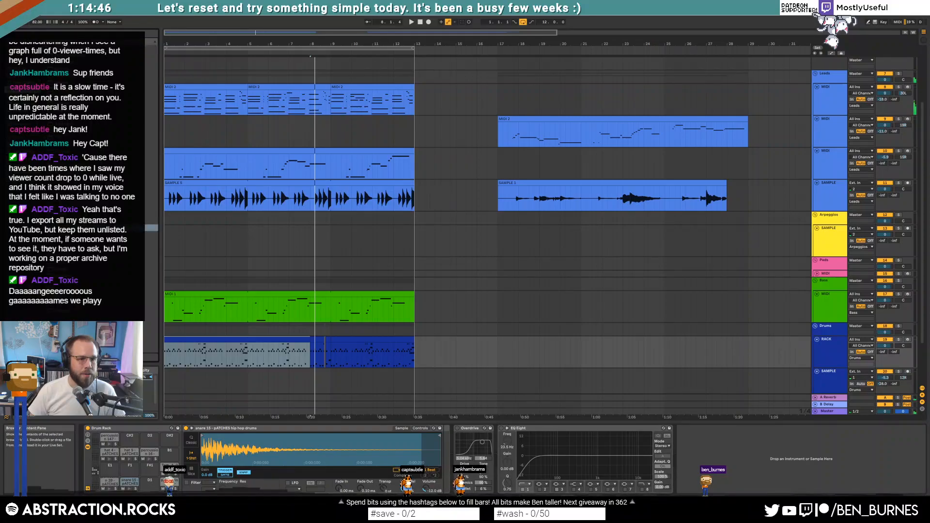
left_click(107, 248)
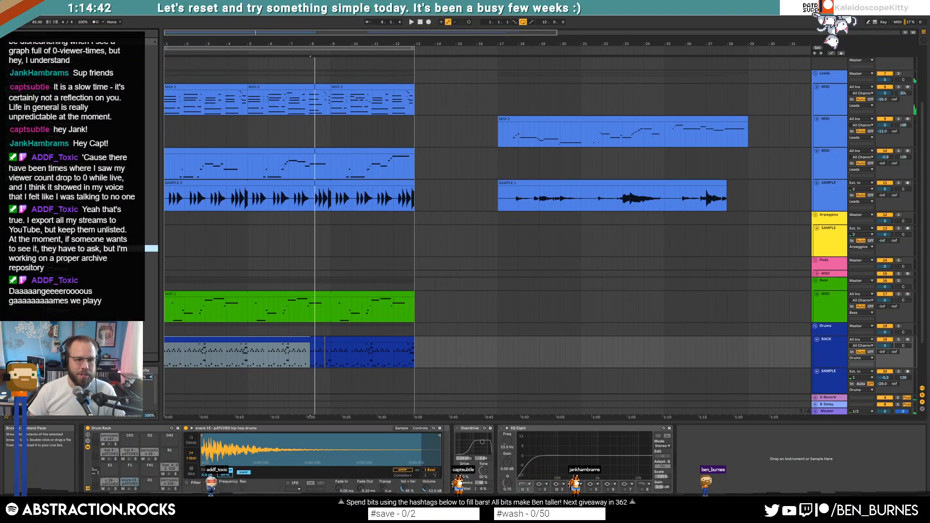
left_click_drag(439, 456, 450, 456)
left_click_drag(505, 465, 508, 470)
left_click_drag(453, 447, 453, 440)
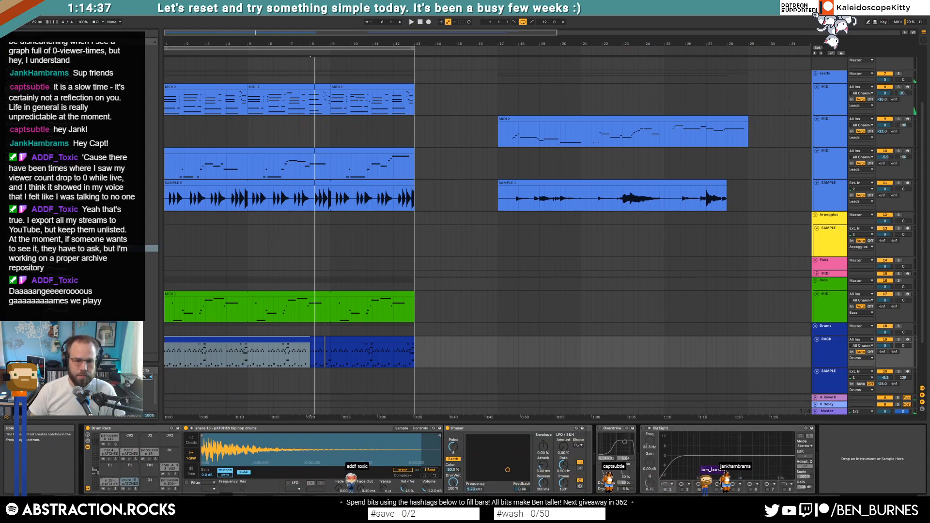
Audition the snare while setting the Phaser's Frequency to about 336 Hz and Feedback to 0.74, adjusting LFO Amount and lowering Dry/Wet.
left_click(128, 490)
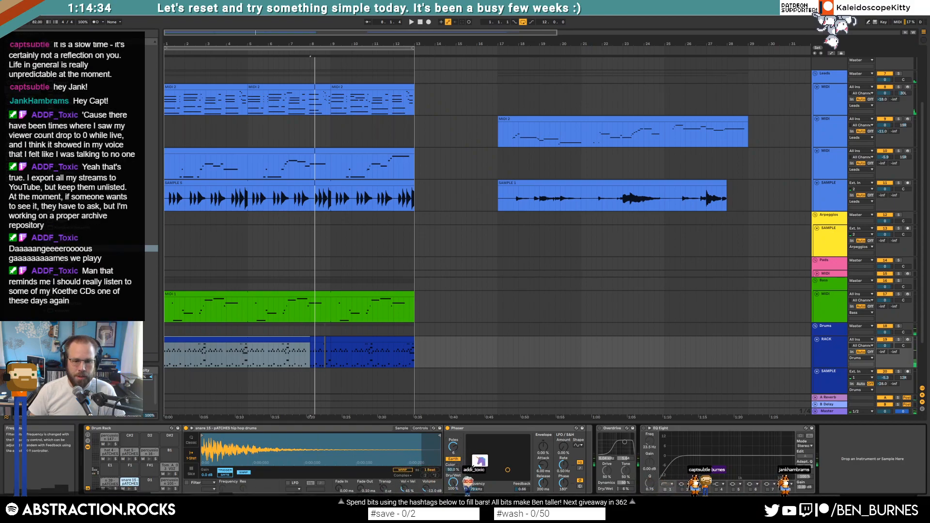
left_click_drag(508, 470, 484, 470)
left_click_drag(564, 446, 563, 428)
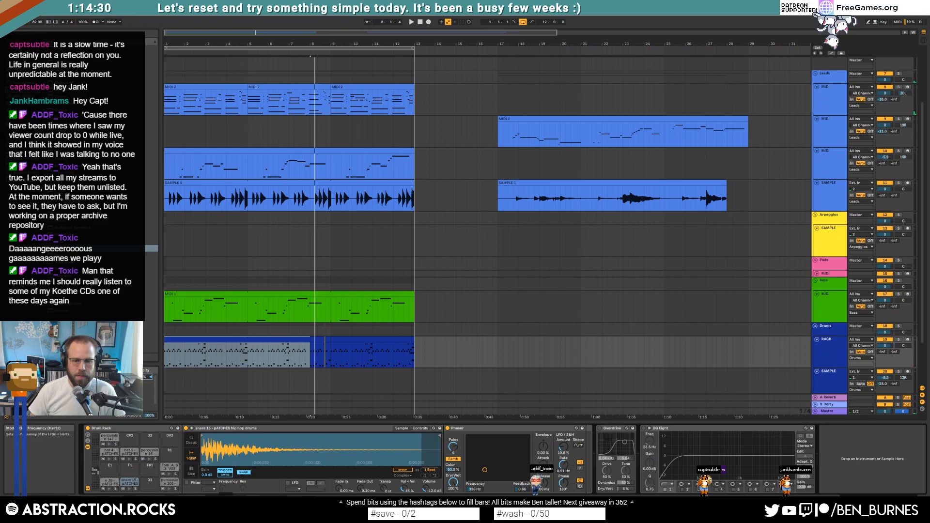
left_click_drag(521, 489, 522, 487)
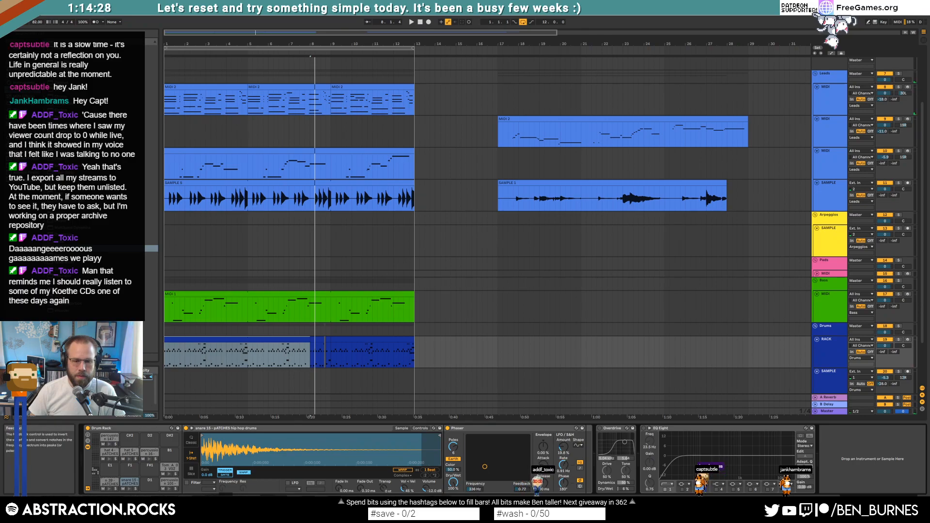
left_click(130, 489)
left_click(130, 489)
left_click(129, 489)
left_click_drag(453, 482, 452, 504)
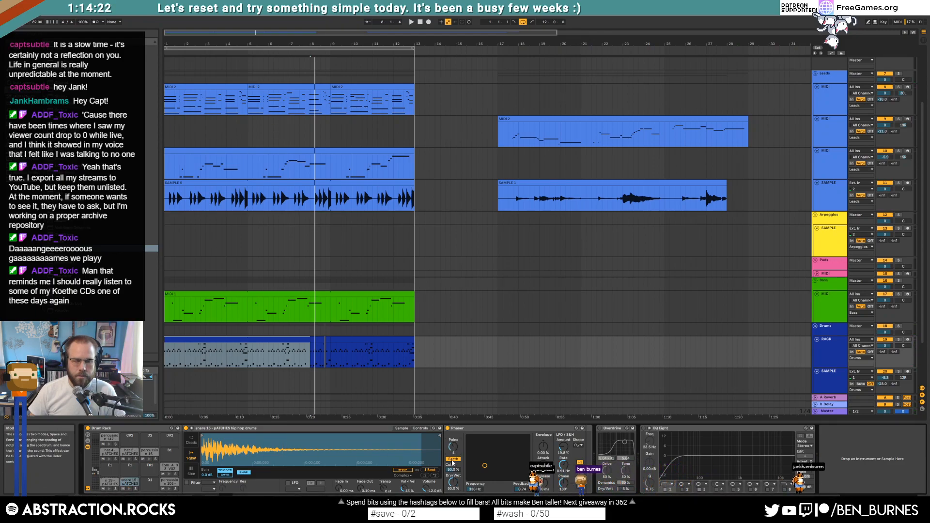
On the first Leads MIDI track's EQ Eight, raise the low cut and cut the mids by about 6 dB around 1.18 kHz.
key("space")
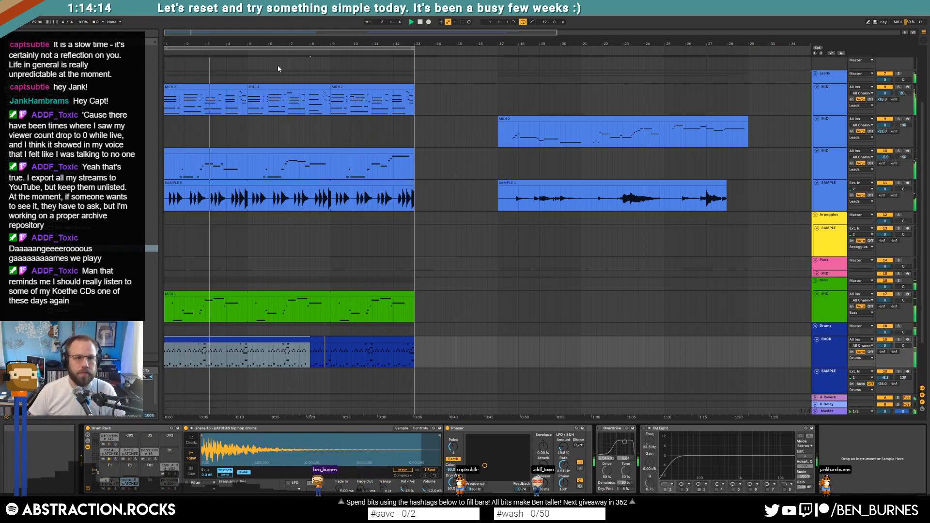
left_click(231, 85)
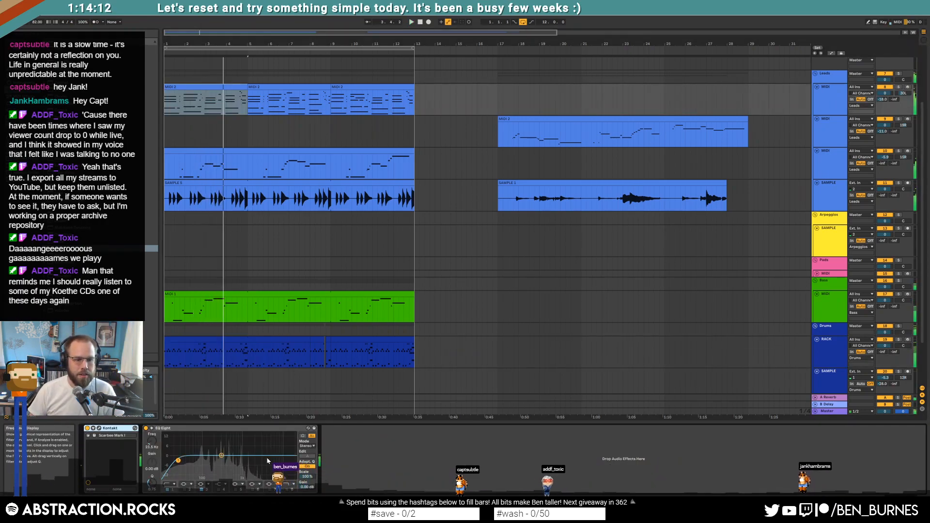
left_click_drag(221, 456, 224, 487)
left_click_drag(152, 483, 152, 496)
key("space")
left_click(178, 460)
left_click_drag(178, 461, 244, 464)
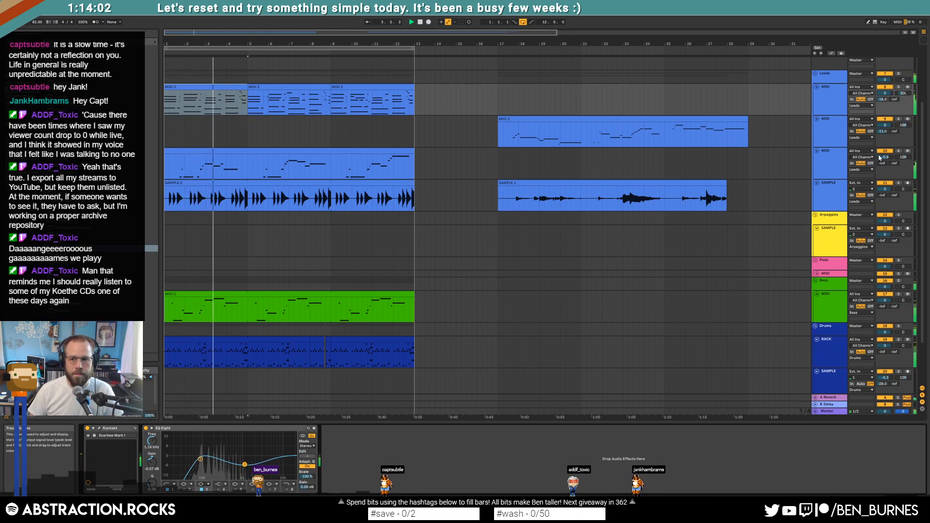
Balance the first and third Leads MIDI tracks during playback, setting both volumes to about -2 dB.
left_click_drag(880, 157, 881, 149)
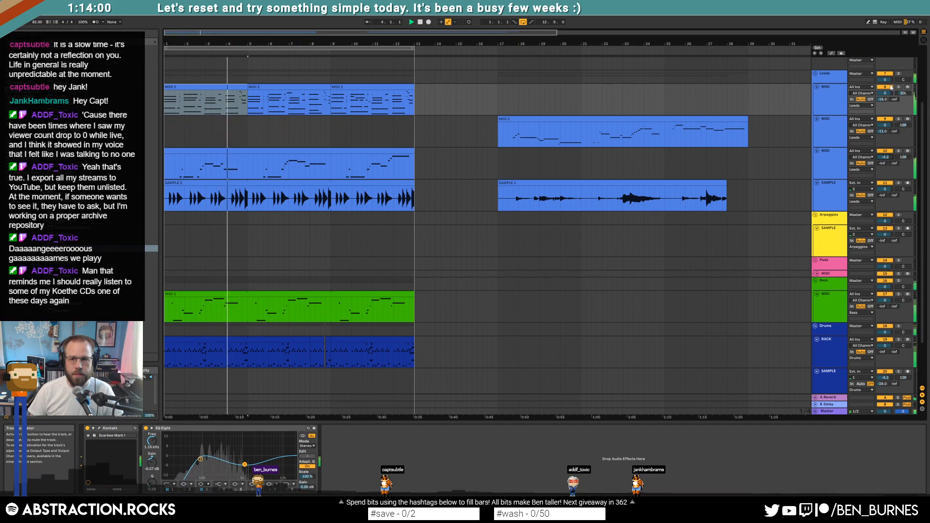
left_click_drag(885, 93, 885, 103)
left_click_drag(885, 157, 885, 154)
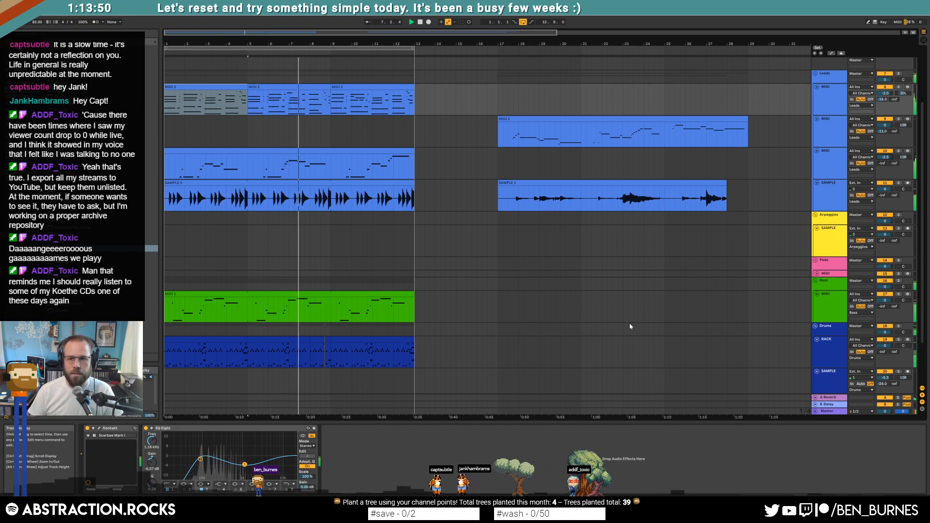
Select the third MIDI 2 clip on the first Leads MIDI track and adjust that track's left pan.
left_click(830, 96)
left_click(458, 92)
left_click(373, 87)
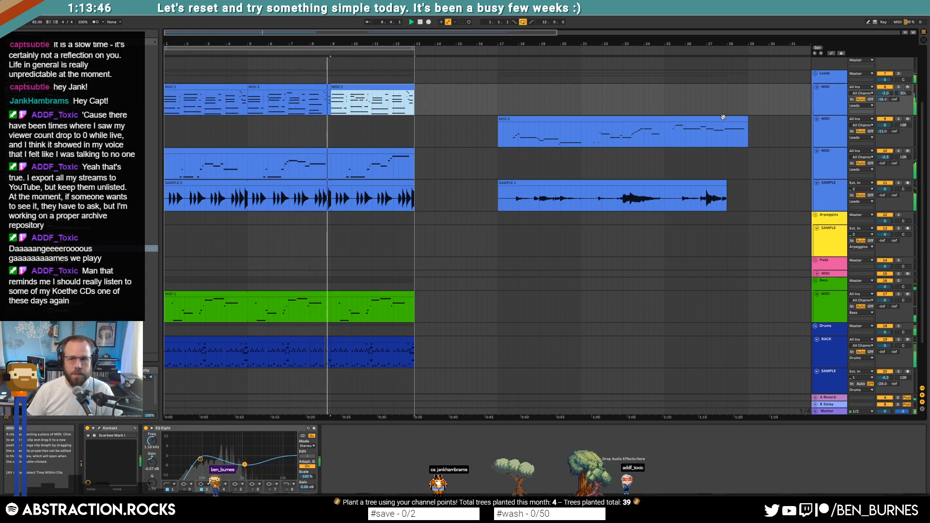
left_click_drag(903, 93, 908, 97)
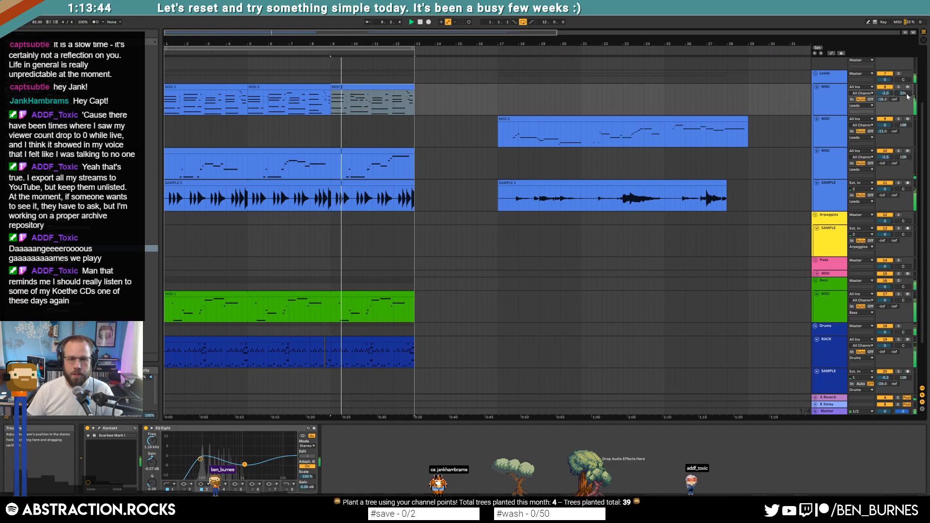
Enable another band in the first Leads track's EQ Eight as a high shelf boosting about 2.6 dB at 2.13 kHz.
left_click(372, 87)
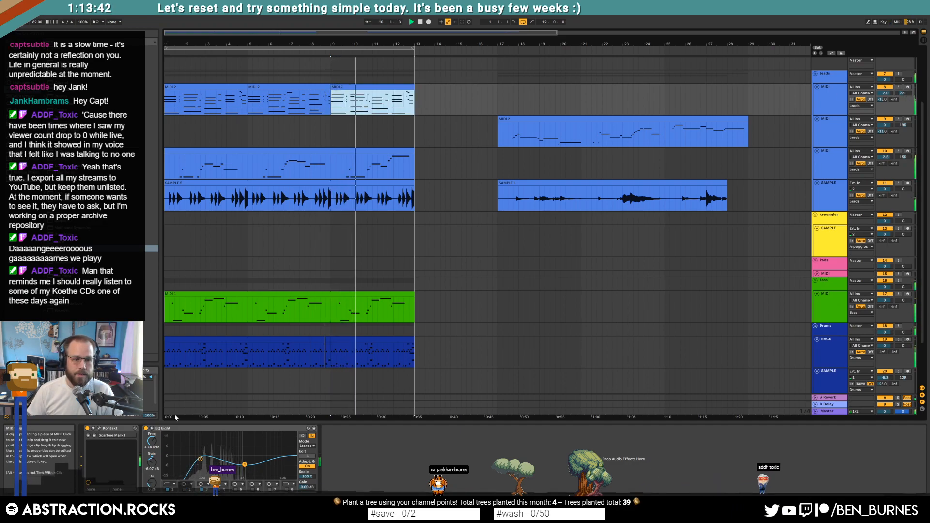
left_click(234, 489)
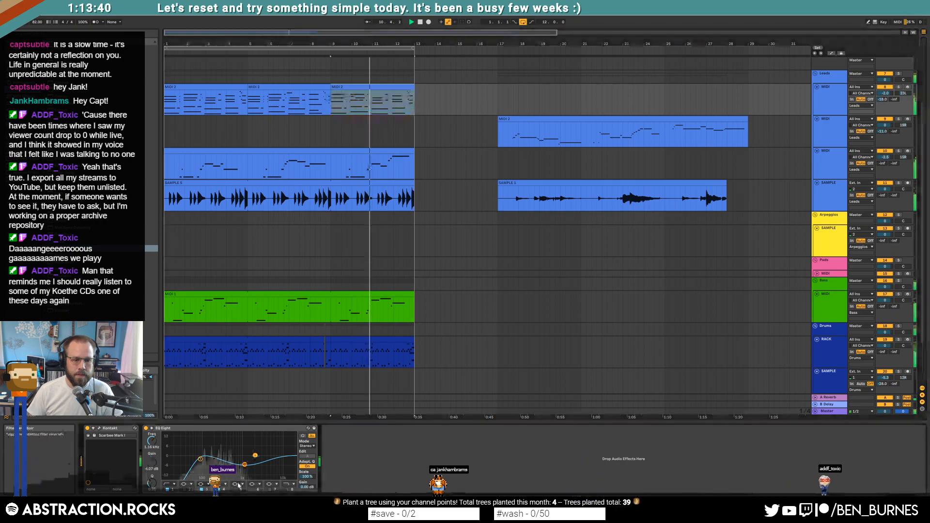
left_click_drag(255, 455, 257, 446)
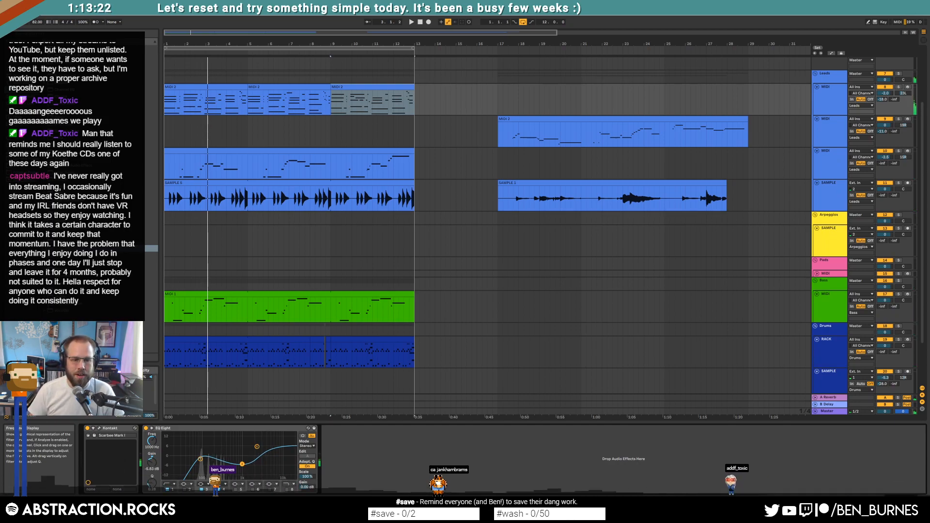
left_click_drag(259, 453, 254, 451)
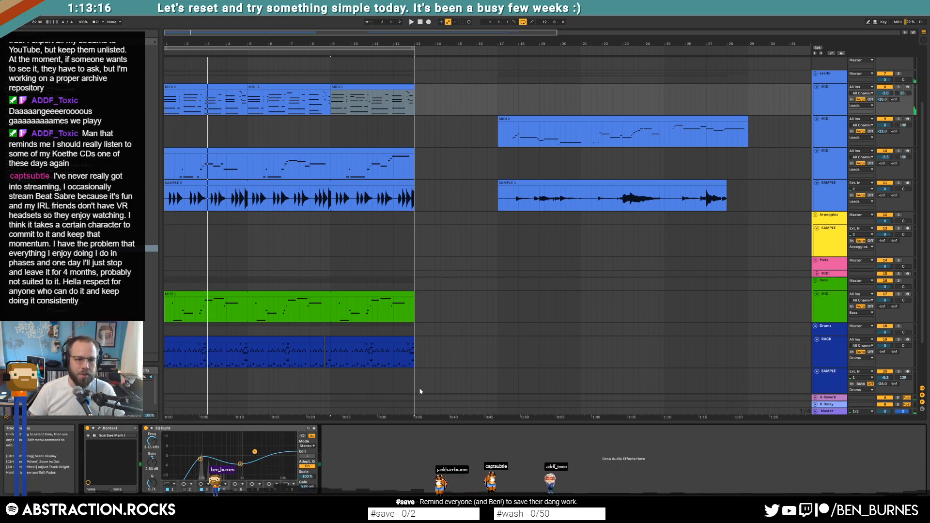
Move the spare clips on the second Leads MIDI track and the Leads SAMPLE track together to bar 49.
left_click(289, 295)
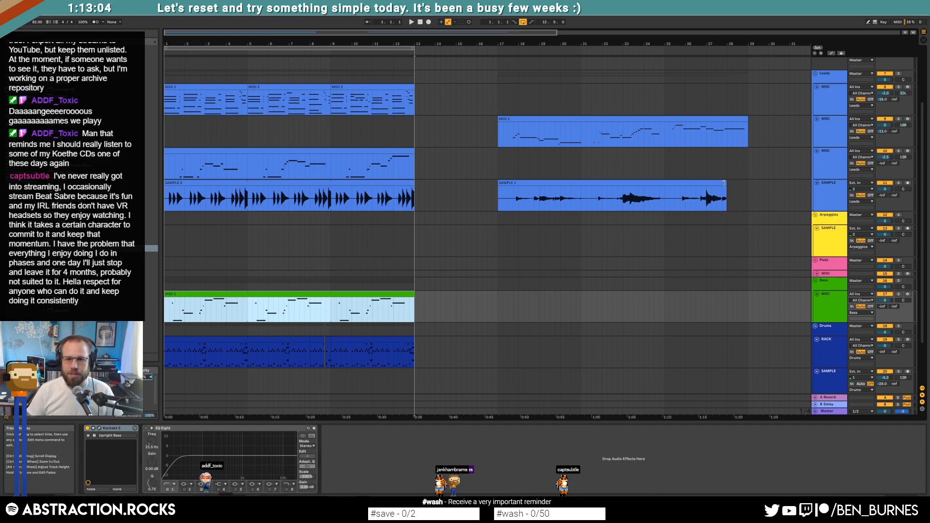
mouse_move(650, 185)
left_mouse_down()
mouse_move(291, 186)
mouse_move(658, 193)
mouse_move(649, 190)
left_mouse_up()
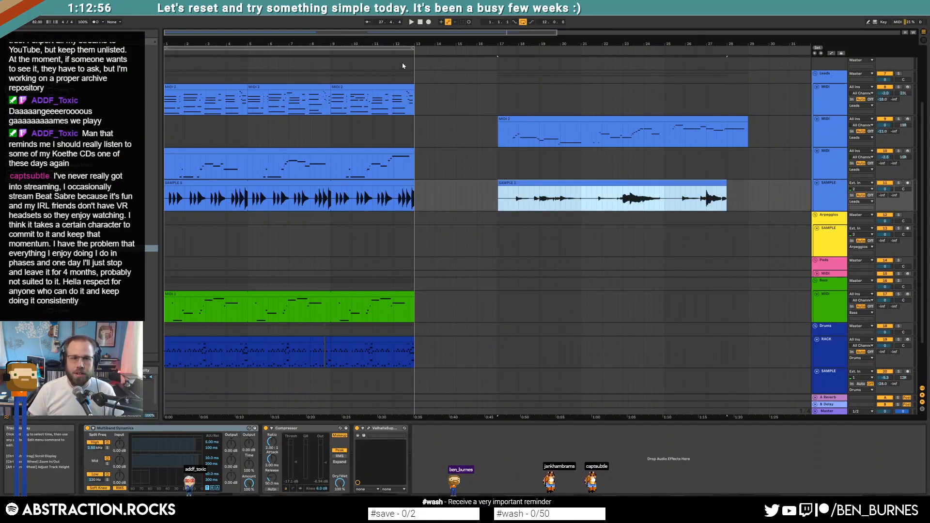
left_click_drag(293, 44, 293, 28)
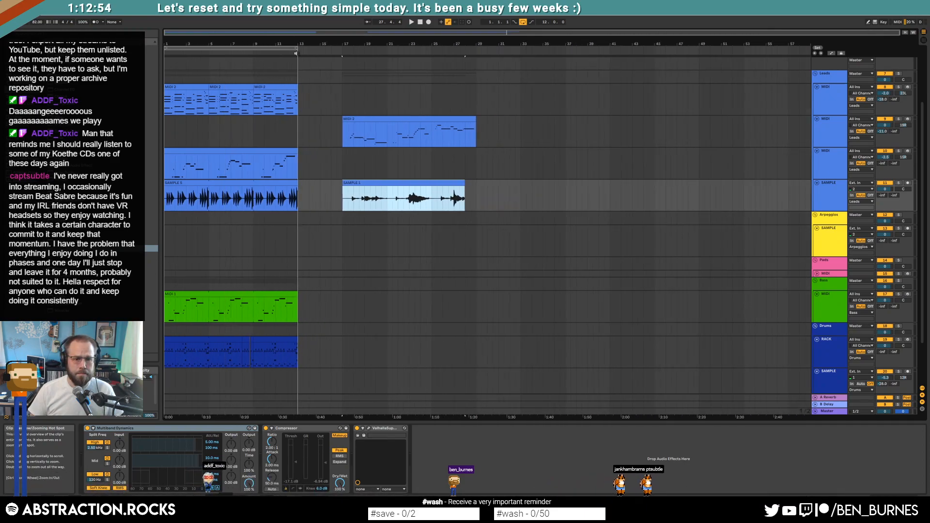
left_click_drag(340, 134, 498, 199)
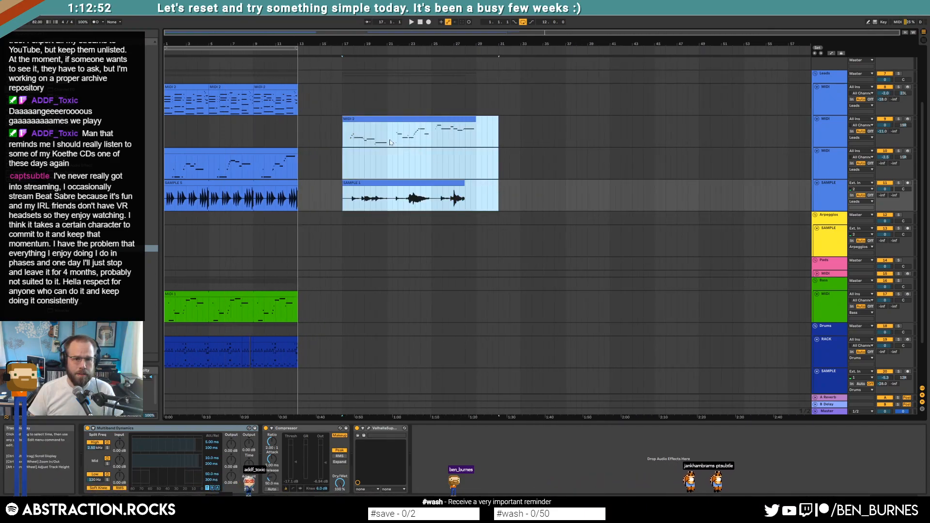
left_click_drag(398, 132, 703, 141)
left_click(639, 142)
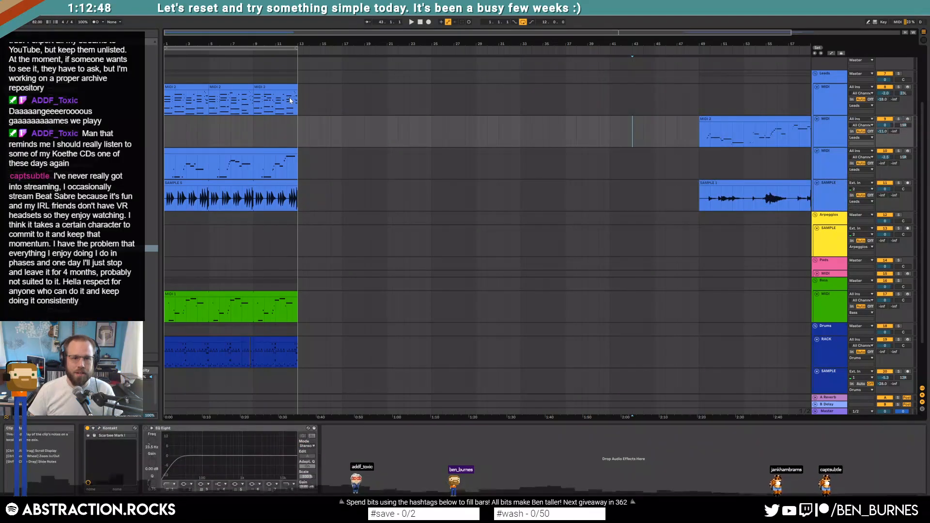
Select all the loop clips from the first Leads MIDI track down to the drum RACK and move them to bar 9.
left_click(193, 87)
left_click(297, 349, "shift")
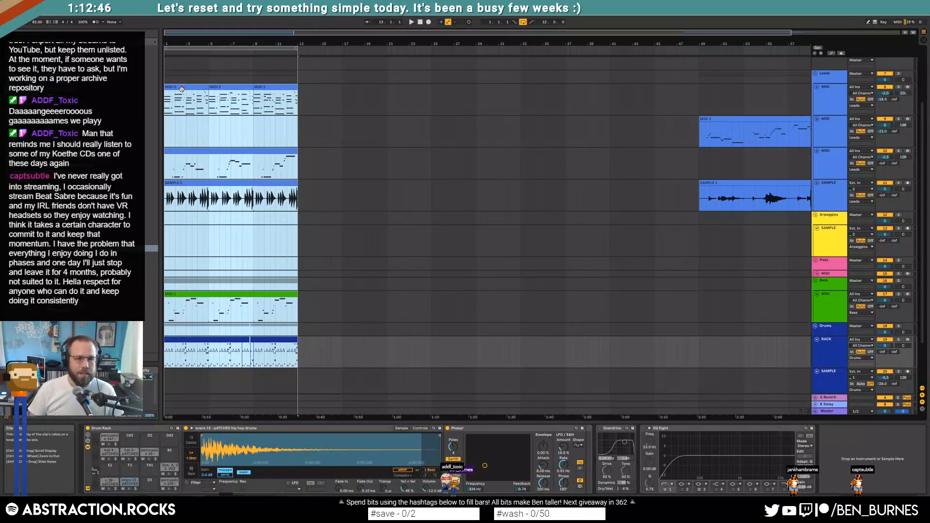
left_click_drag(184, 88, 274, 90)
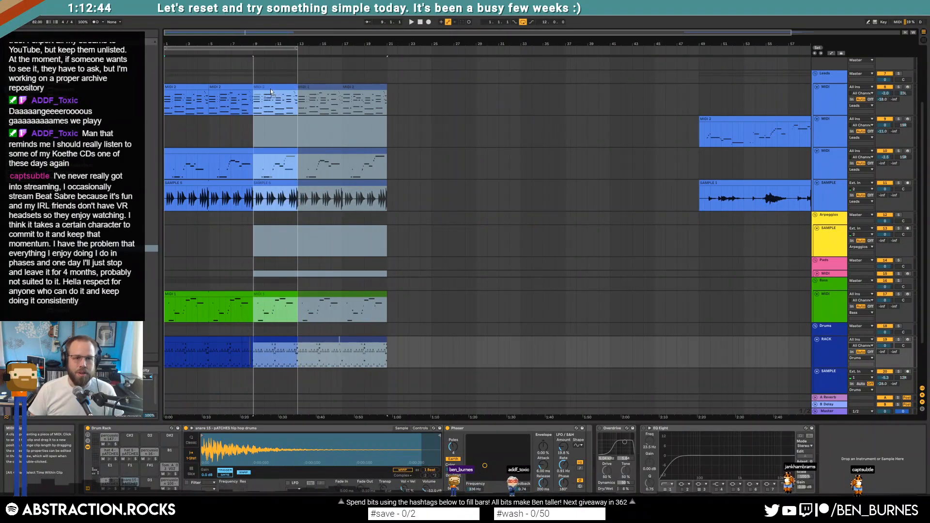
Fill bars 1 to 9 on the first Leads MIDI track with two pasted copies of its four-bar MIDI 2 clips.
left_click(238, 95)
left_click(304, 88)
key("ctrl+c")
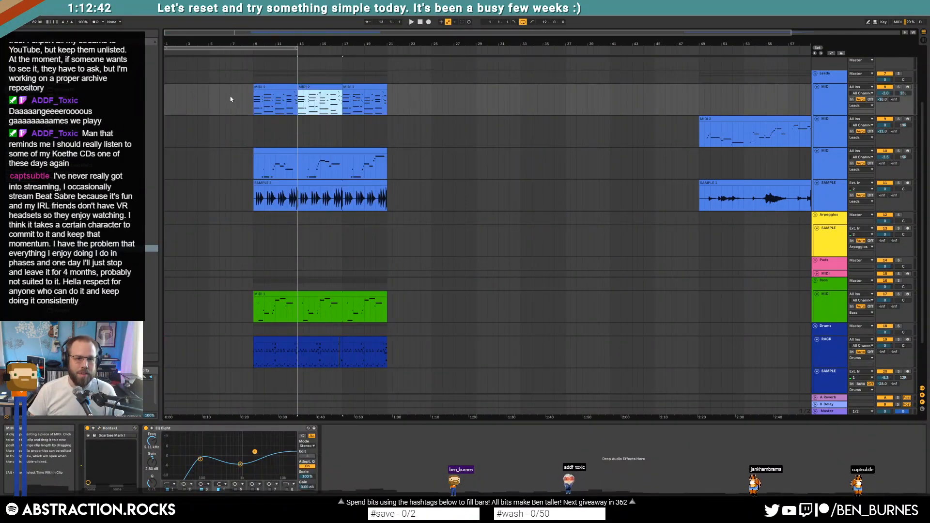
left_click(210, 96)
key("ctrl+v")
left_click(272, 86)
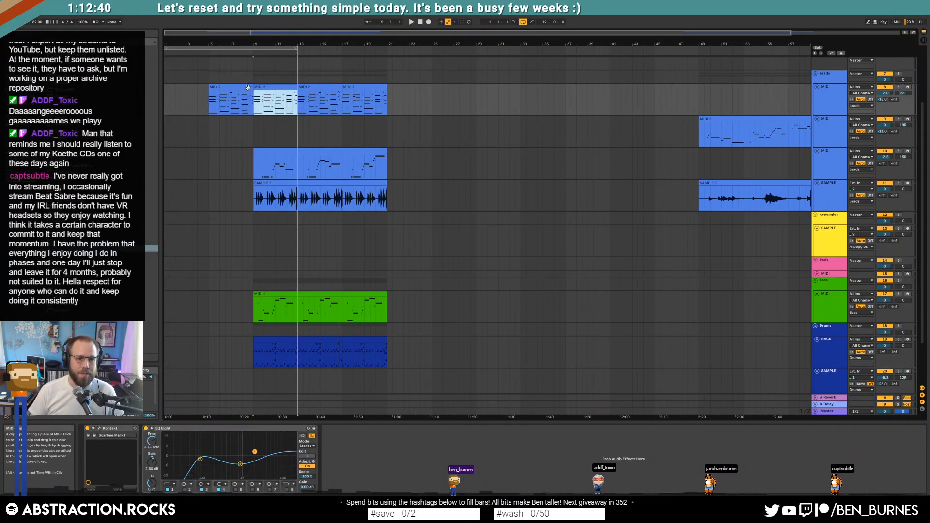
left_click(168, 92)
key("ctrl+v")
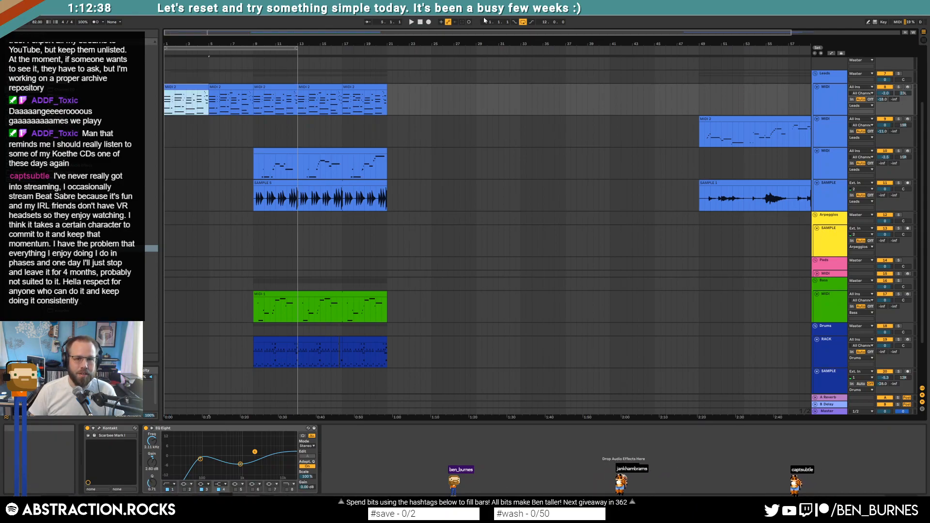
Turn off looping, play from the start and ease the first Leads track's EQ Eight mid cut to about 3.8 dB near 980 Hz.
left_click(523, 23)
left_click(420, 23)
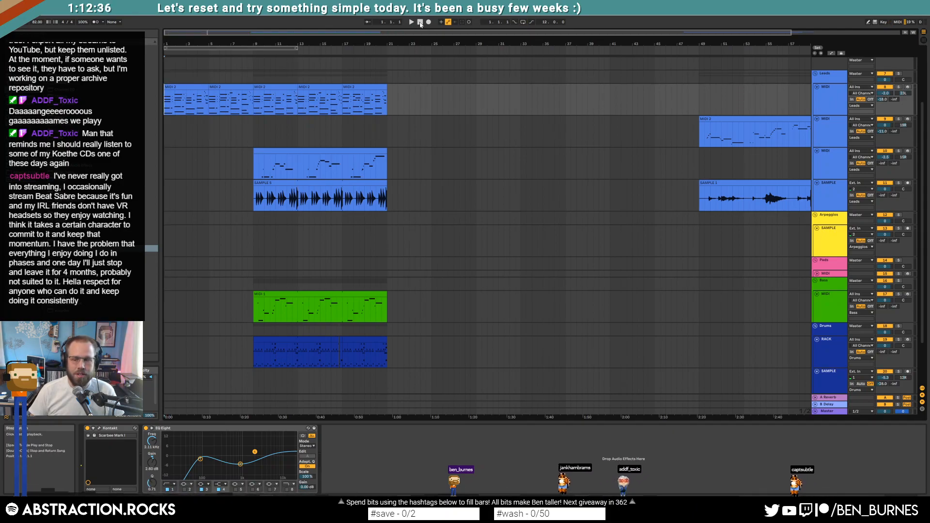
key("space")
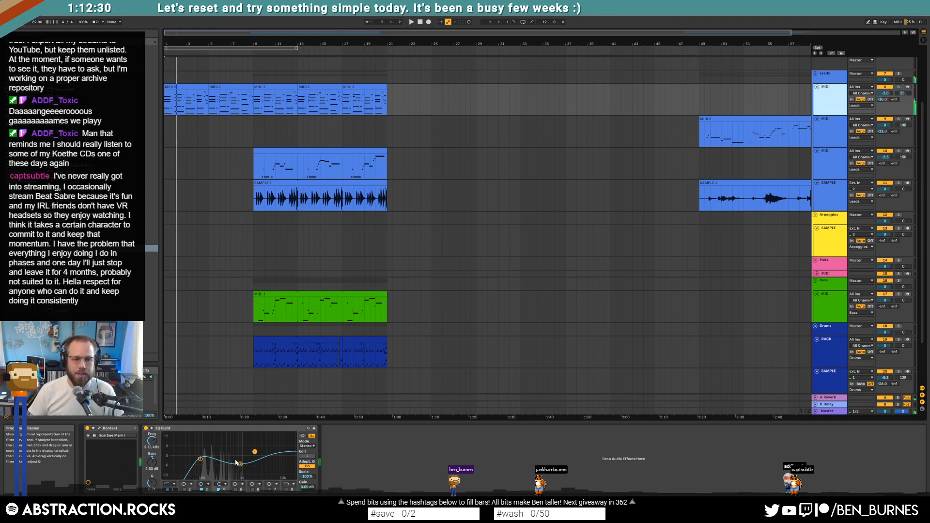
left_click_drag(240, 464, 240, 461)
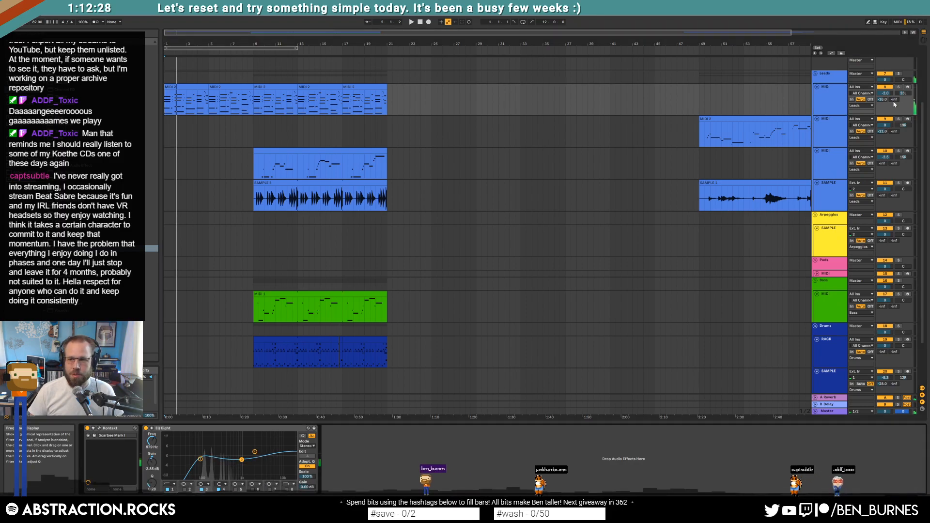
left_click(193, 89)
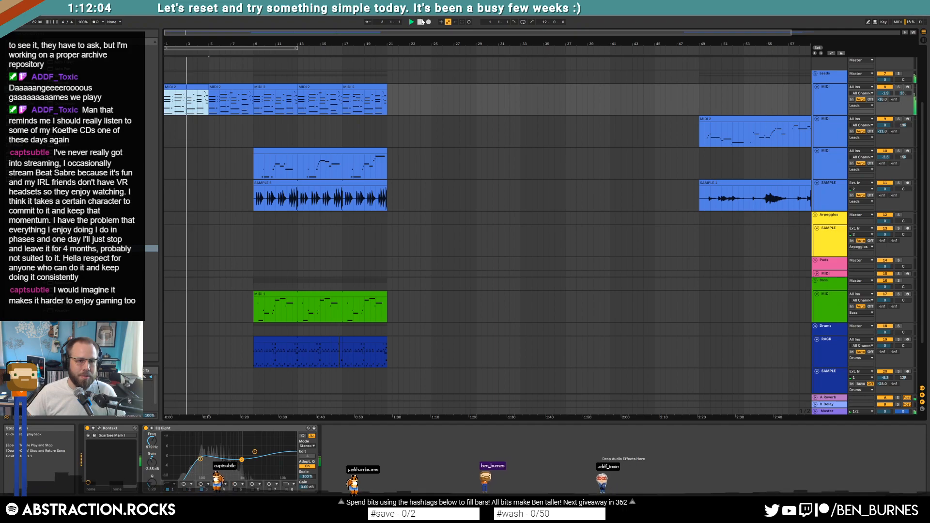
key("space")
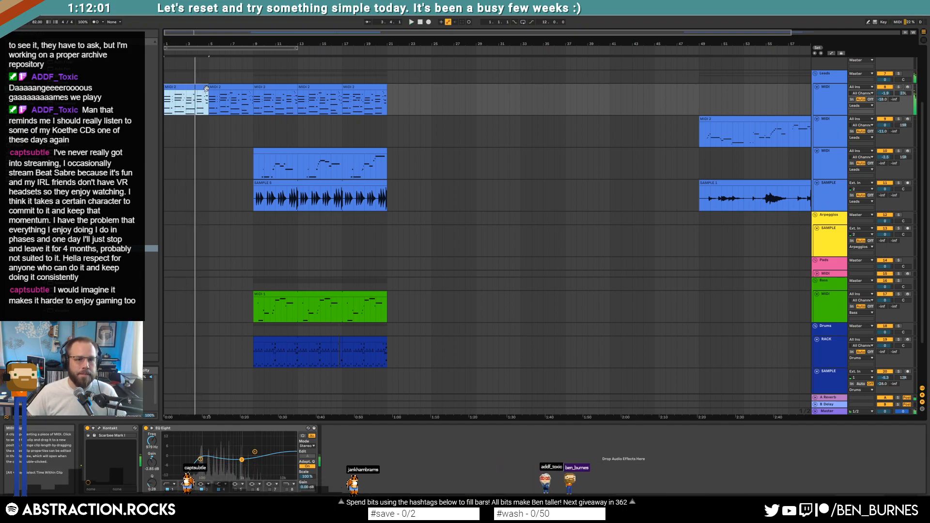
Delete bars 1 to 5 from the arrangement's timeline to shorten the intro to four bars, and play it.
left_click(234, 87, "shift")
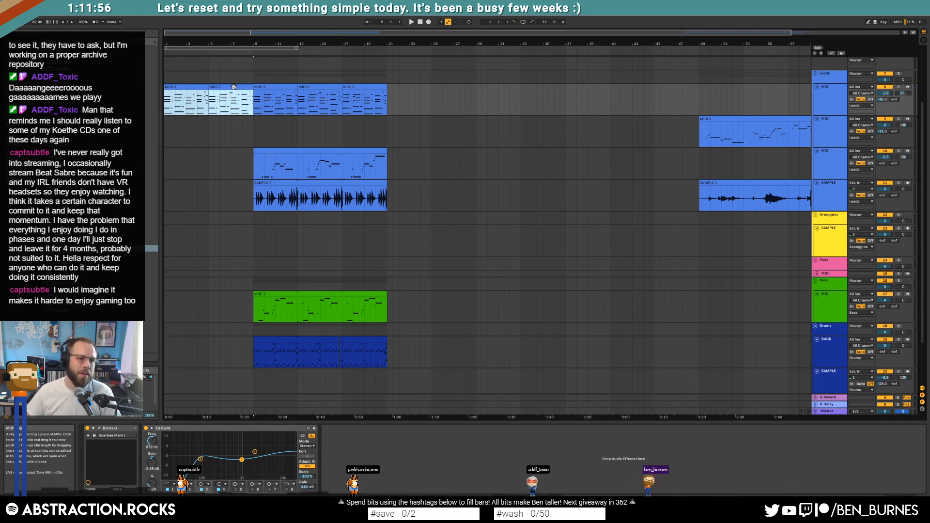
left_click(190, 86)
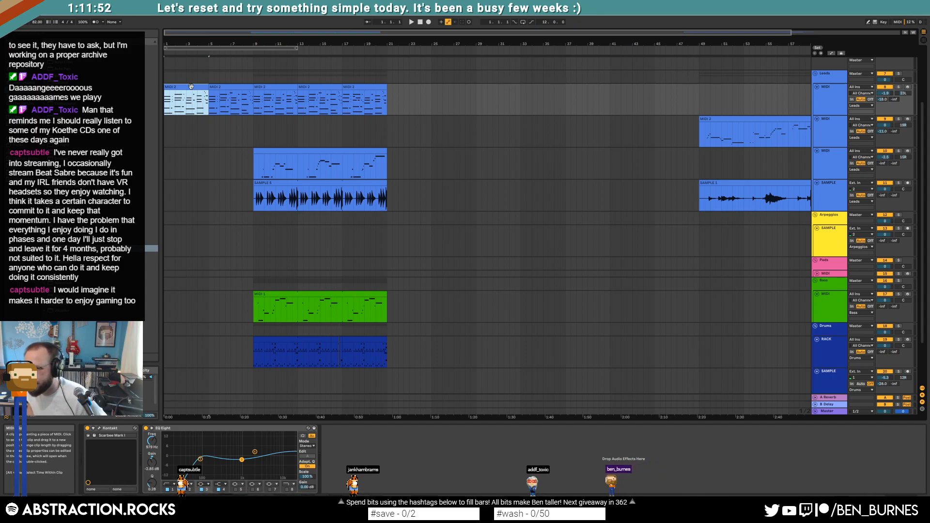
left_click(212, 100)
key("space")
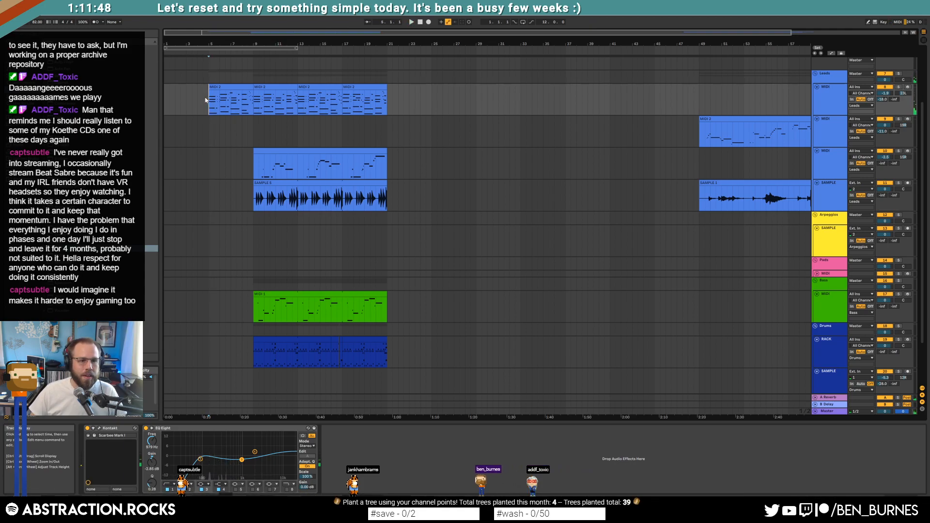
left_click_drag(207, 101, 145, 100)
key("ctrl+shift+Delete")
key("space")
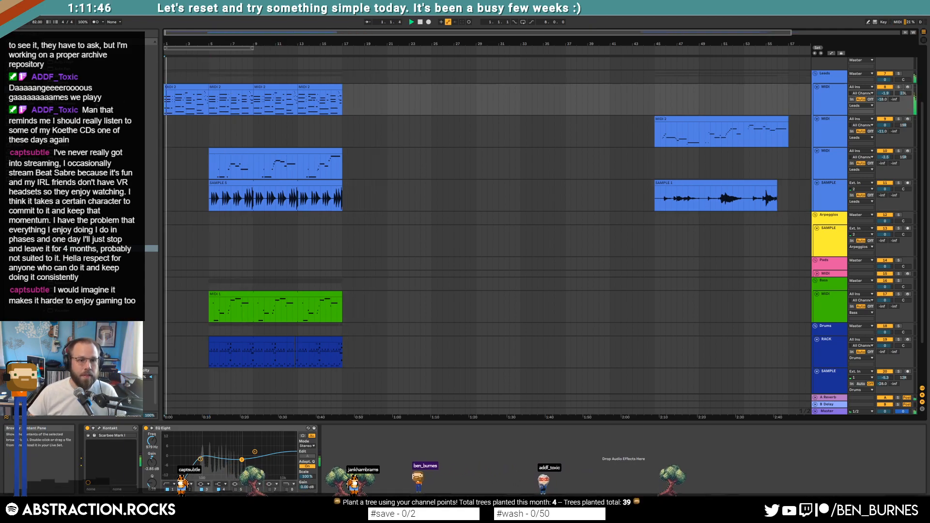
Set the loop range to the 12 bars starting at bar 5, covering the full-band section.
left_click_drag(238, 46, 338, 49)
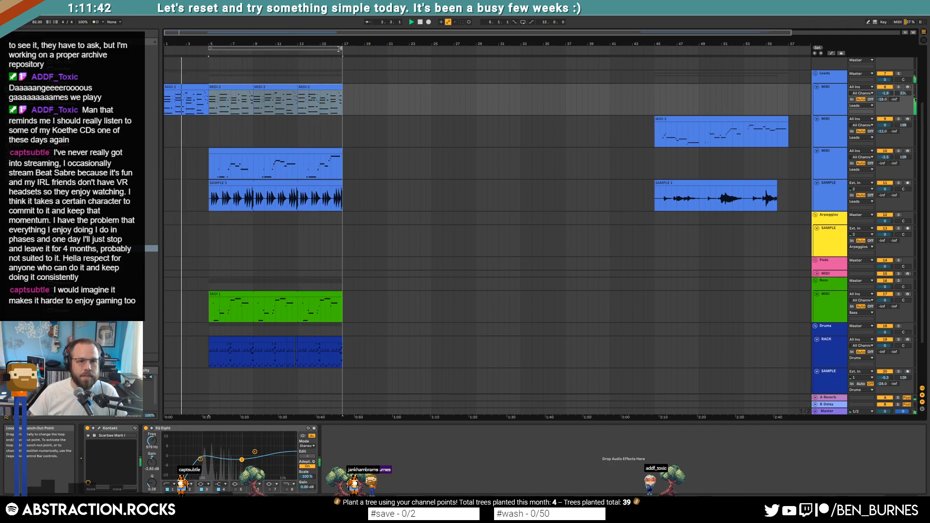
left_click(229, 87)
left_click(182, 88)
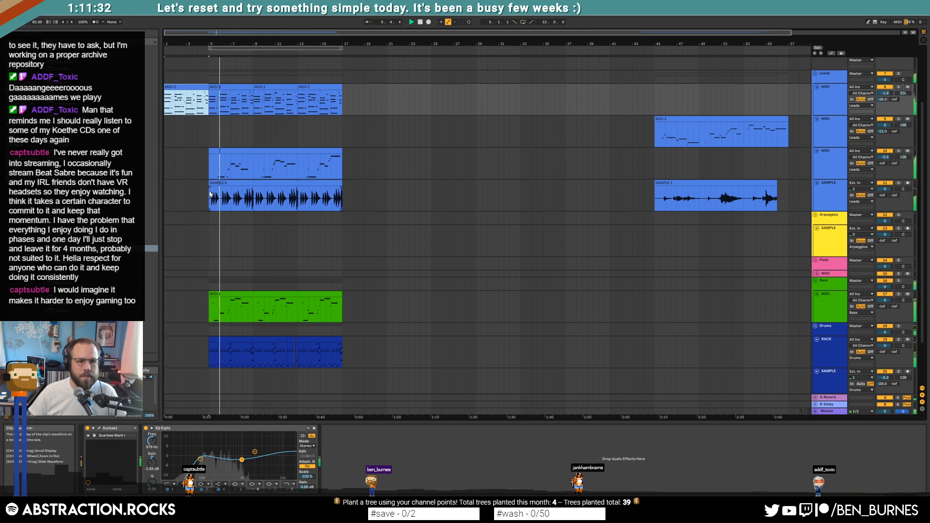
Trim the start of the Leads SAMPLE clip at bar 5 to just before its first hit and open its clip view.
scroll(210, 193, "up", 10)
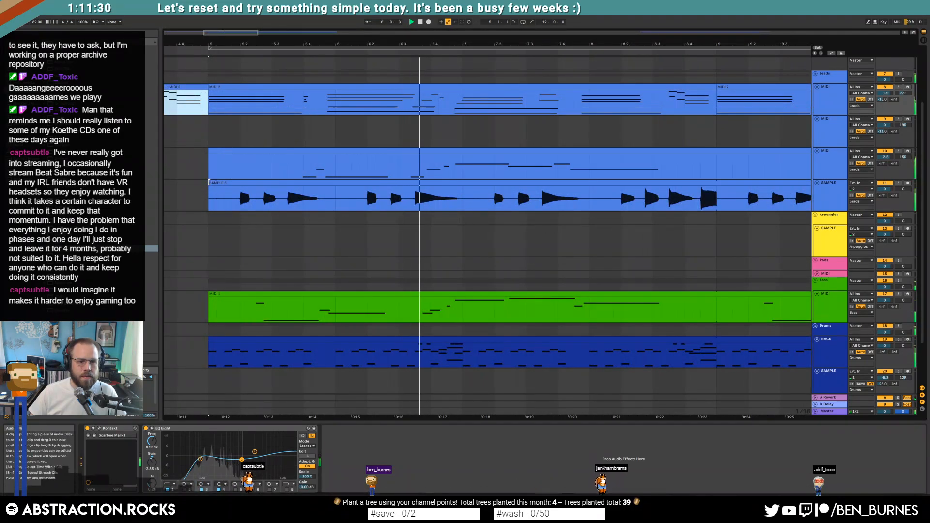
left_click_drag(209, 183, 231, 185)
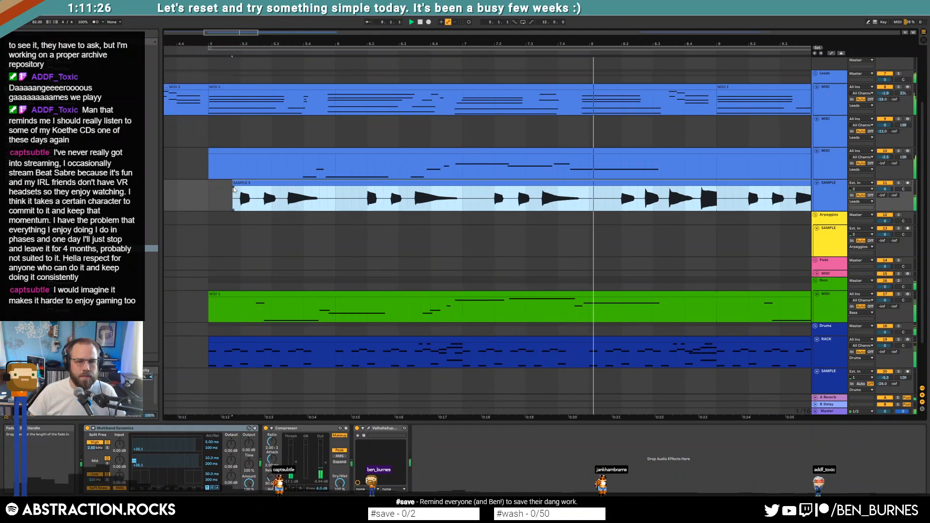
double_click(234, 189)
left_click_drag(245, 35, 245, 5)
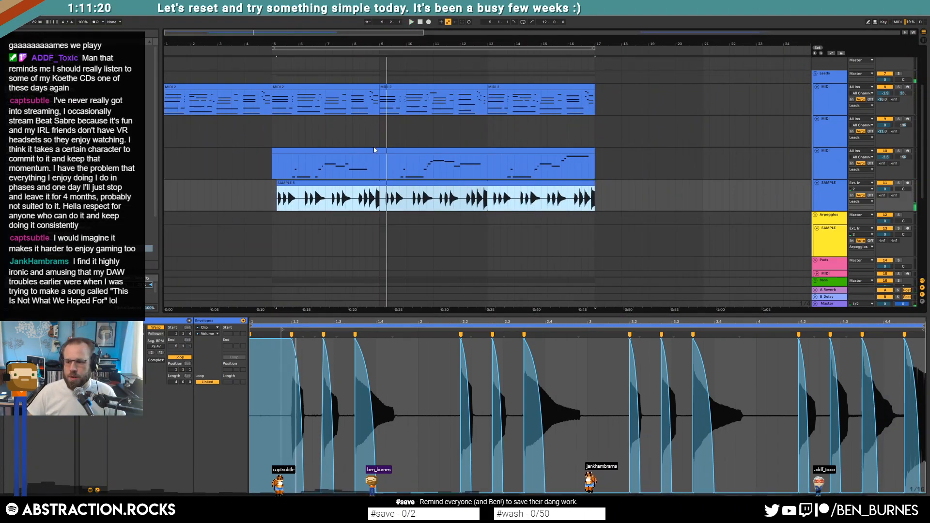
Move the third Leads MIDI track's clip to bar 9 and paste a copy of the first track's MIDI 2 clip at bar 17.
left_click_drag(374, 153, 481, 154)
key("space")
left_click(598, 104)
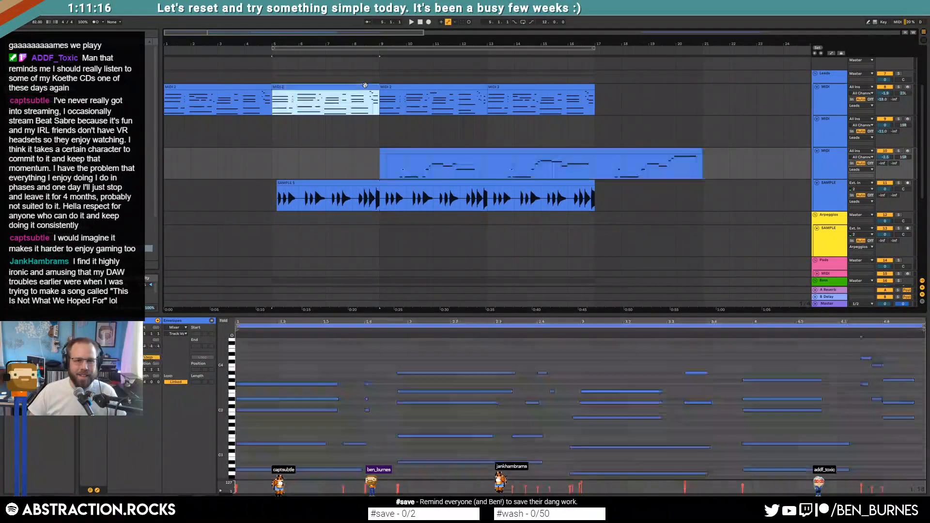
key("ctrl+v")
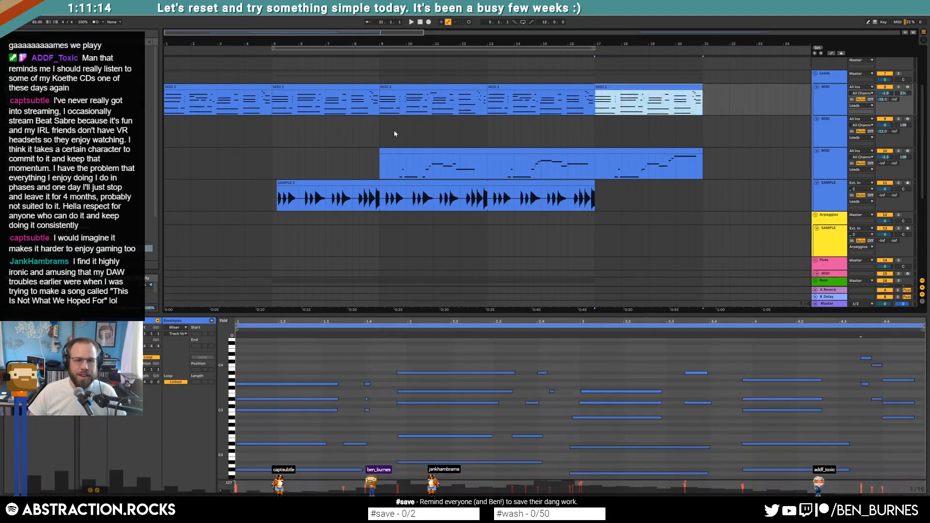
Extend the end of the looped Leads SAMPLE clip to just past bar 21.
scroll(396, 134, "down", 2)
scroll(327, 182, "down", 3)
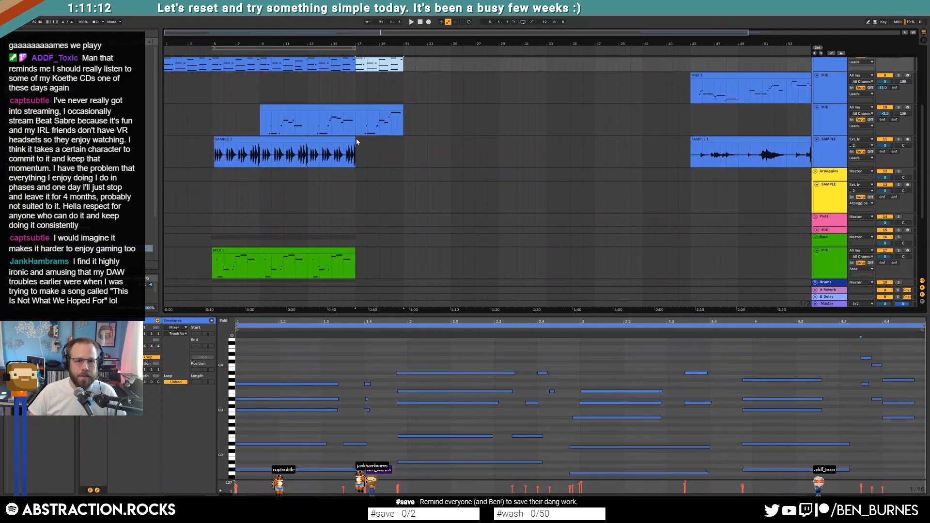
left_click_drag(354, 139, 410, 140)
Extend the bass and drum RACK clips to bar 21 and trim the bass clip's start to bar 9.
scroll(342, 203, "down", 2)
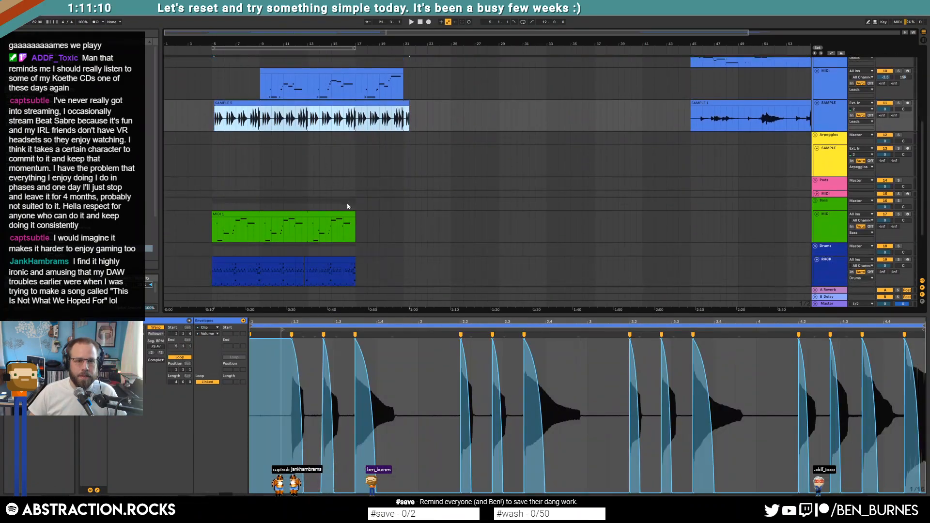
left_click_drag(356, 217, 403, 217)
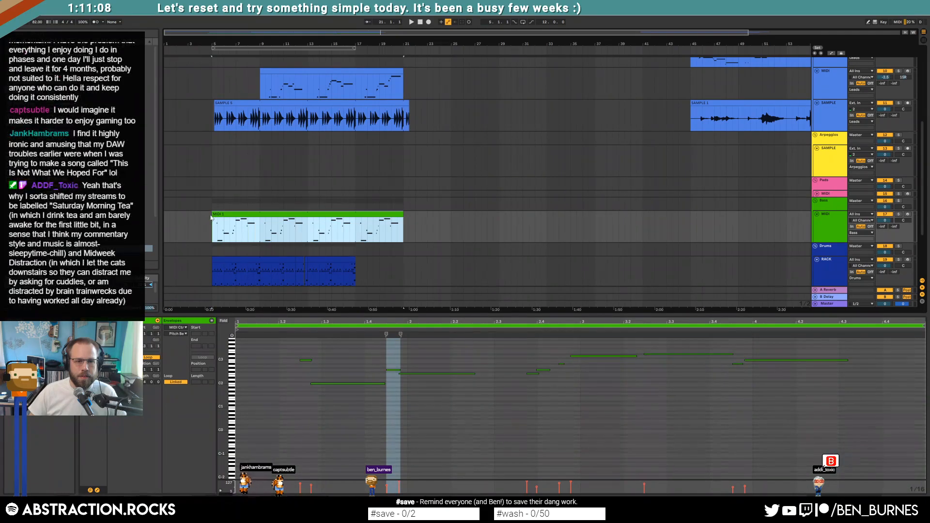
left_click_drag(222, 215, 260, 214)
scroll(330, 238, "down", 2)
left_click_drag(355, 250, 404, 250)
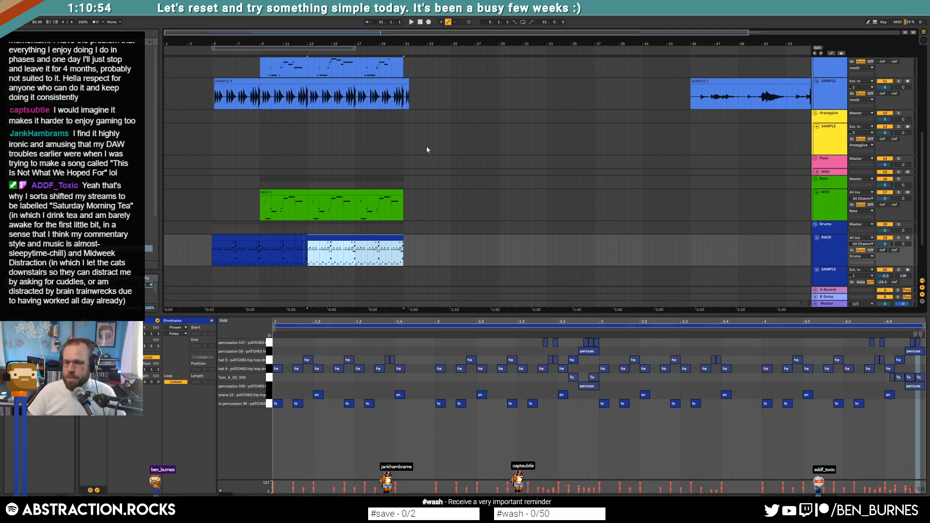
Select the Drums SAMPLE track, look through the browser, and open ADSR Sample Manager on the SAMPLES track.
scroll(426, 149, "down", 4)
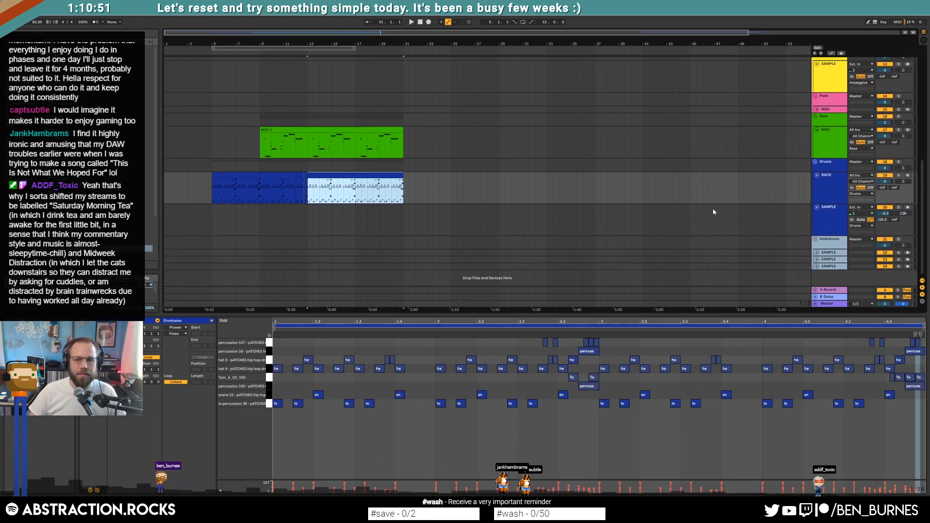
left_click(829, 222)
left_click(32, 213)
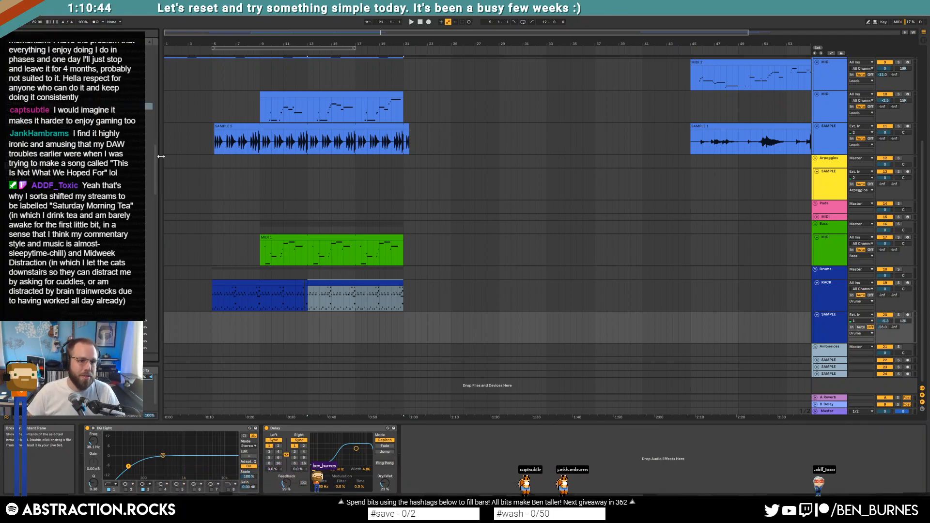
left_click(50, 221)
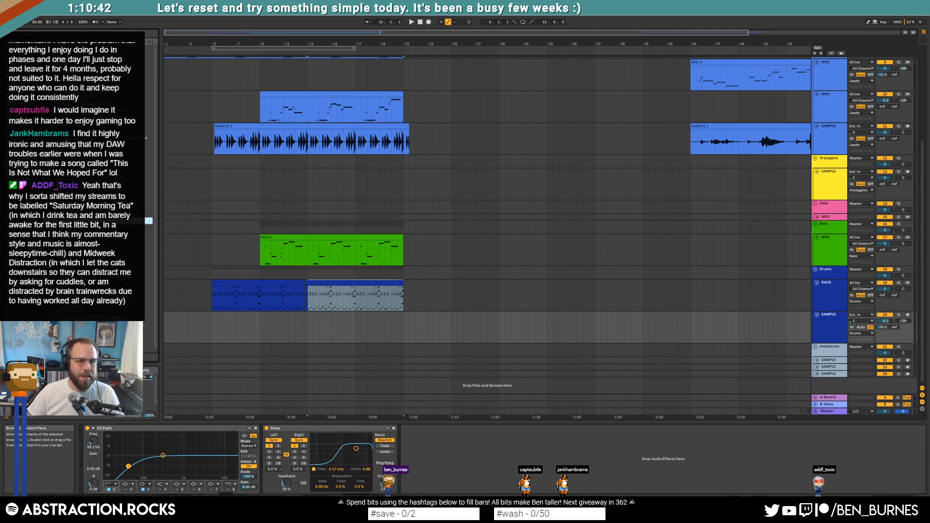
left_click(48, 180)
scroll(669, 171, "up", 5)
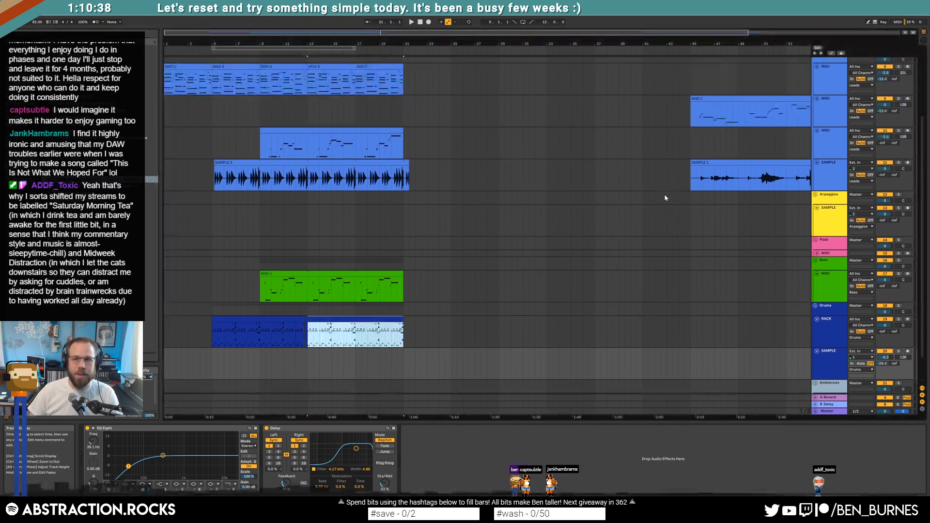
left_click(835, 109)
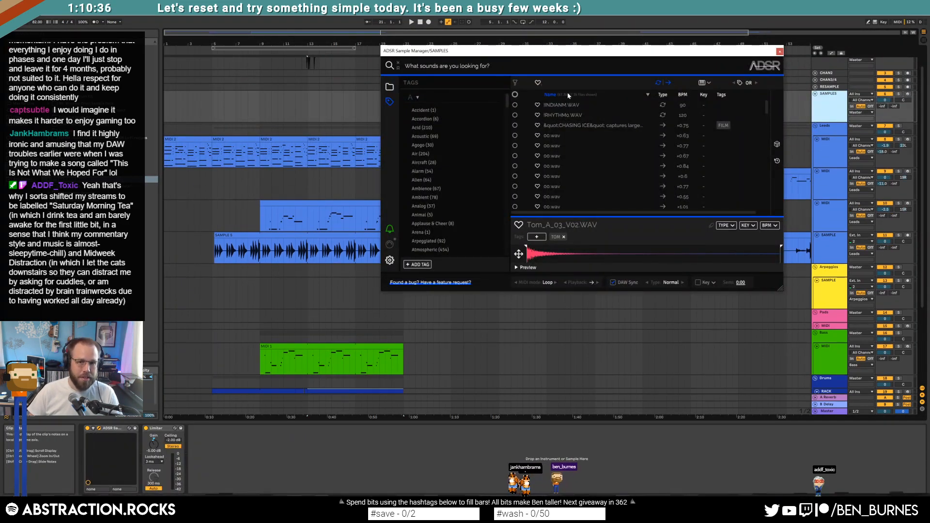
Browse the ADSR sample list and audition the 128bpm Pad&Lead and 138bpm loops.
left_click_drag(767, 108, 769, 165)
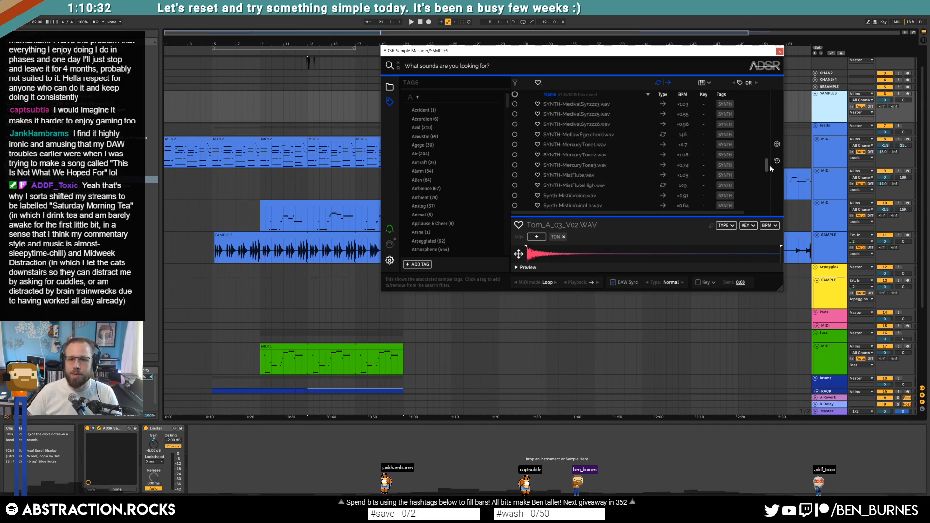
left_click_drag(769, 164, 769, 141)
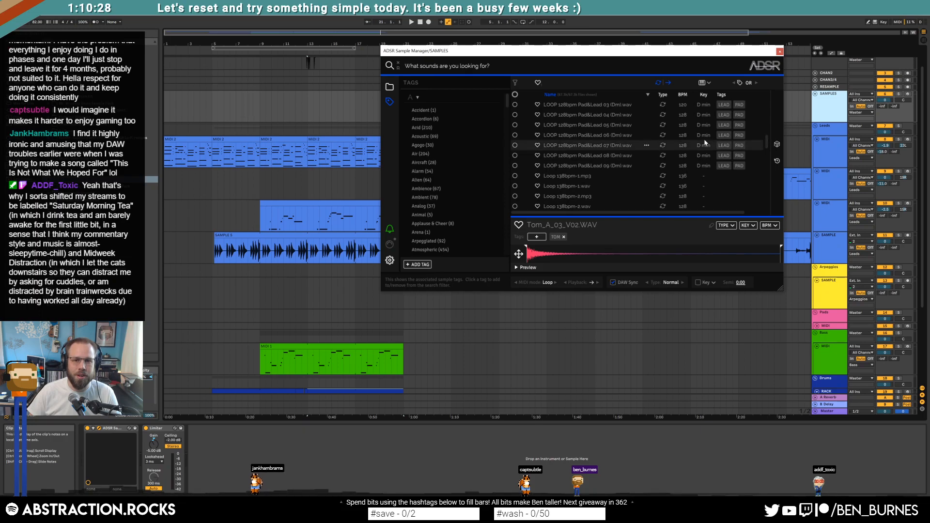
left_click(576, 145)
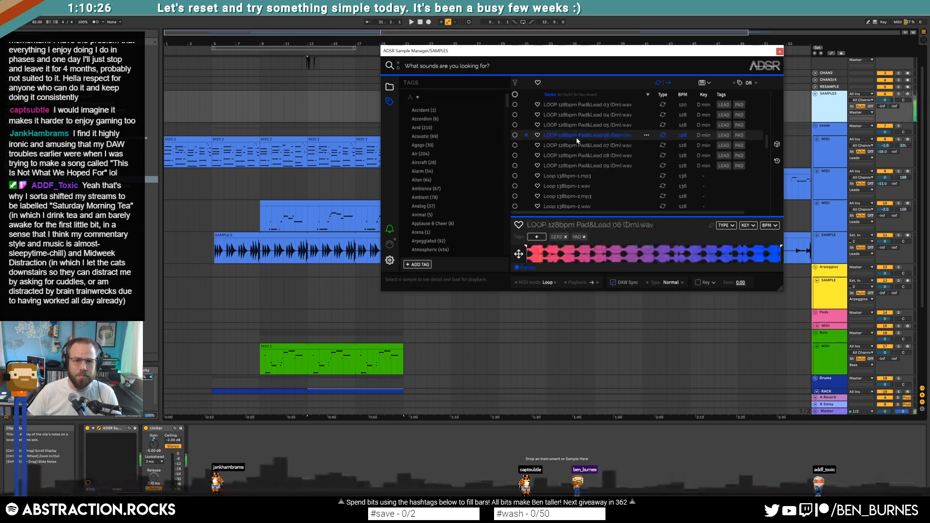
left_click(572, 175)
left_click(583, 196)
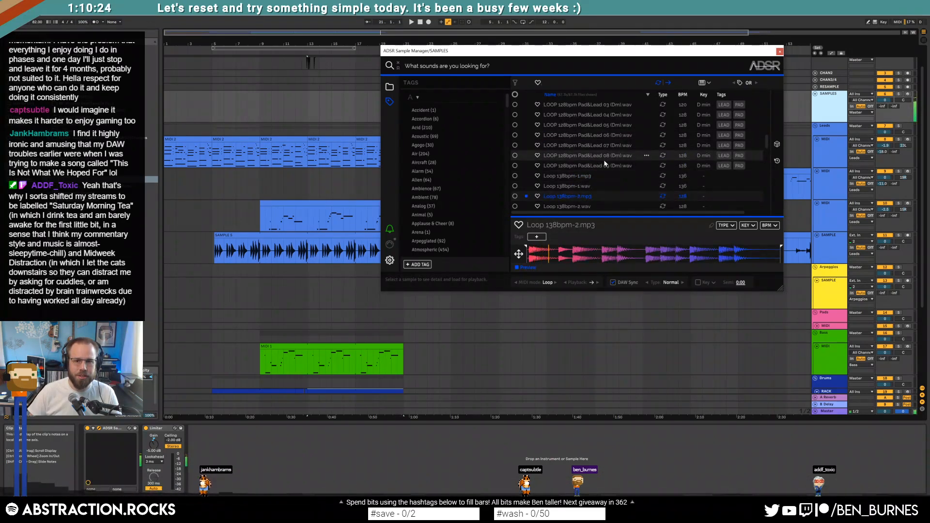
scroll(609, 166, "up", 5)
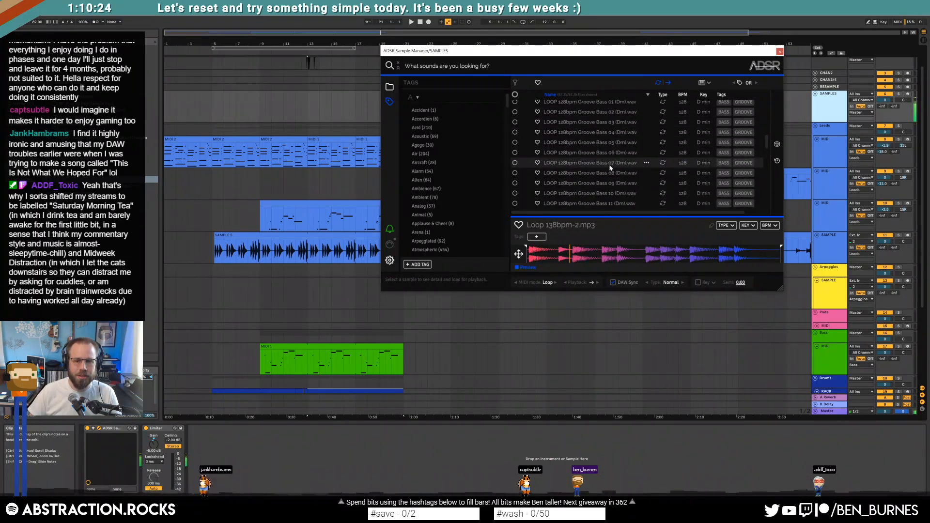
Audition random samples from the ADSR library, ending on the hi-hat MC09 HatC_10.wav.
left_click(778, 144)
left_click(777, 144)
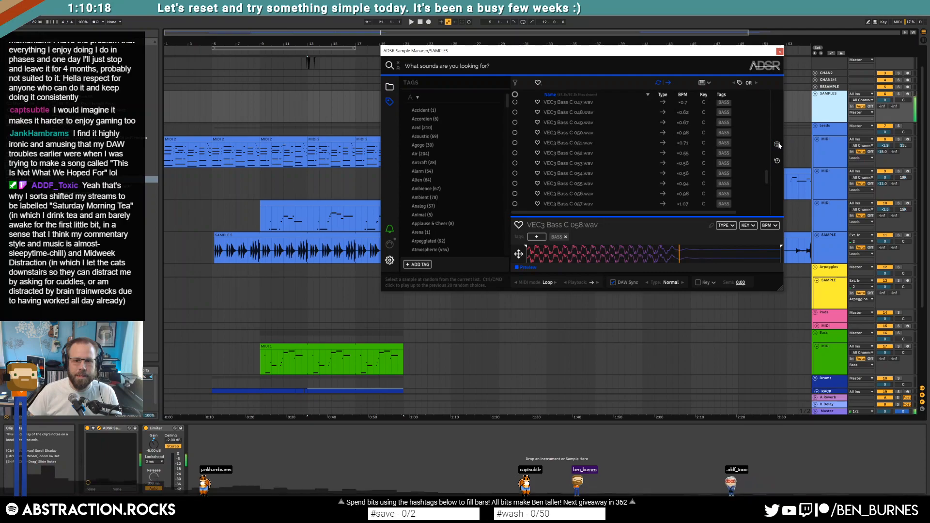
left_click(778, 144)
left_click(777, 144)
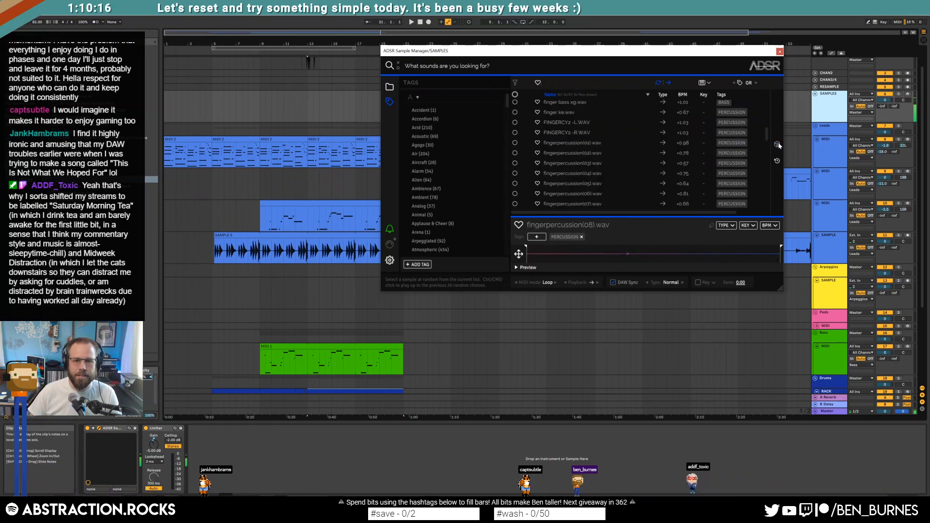
left_click(777, 144)
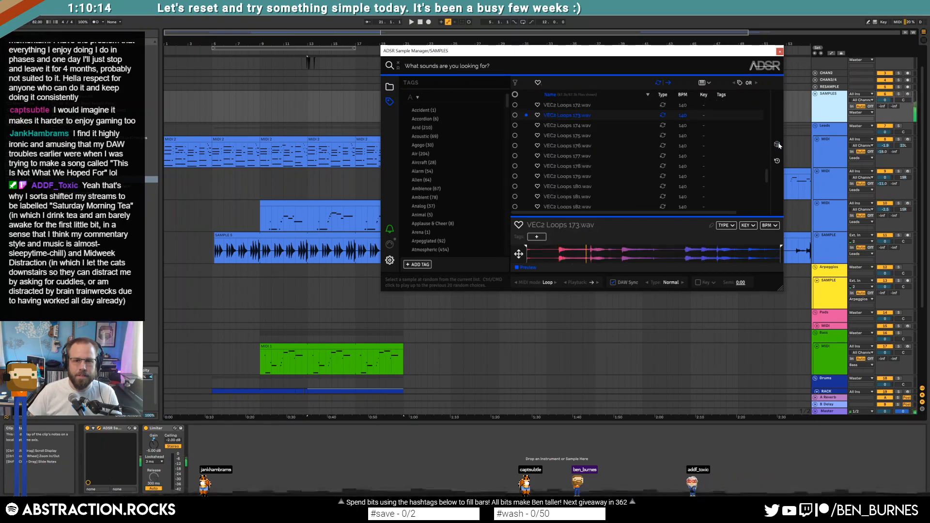
left_click(778, 144)
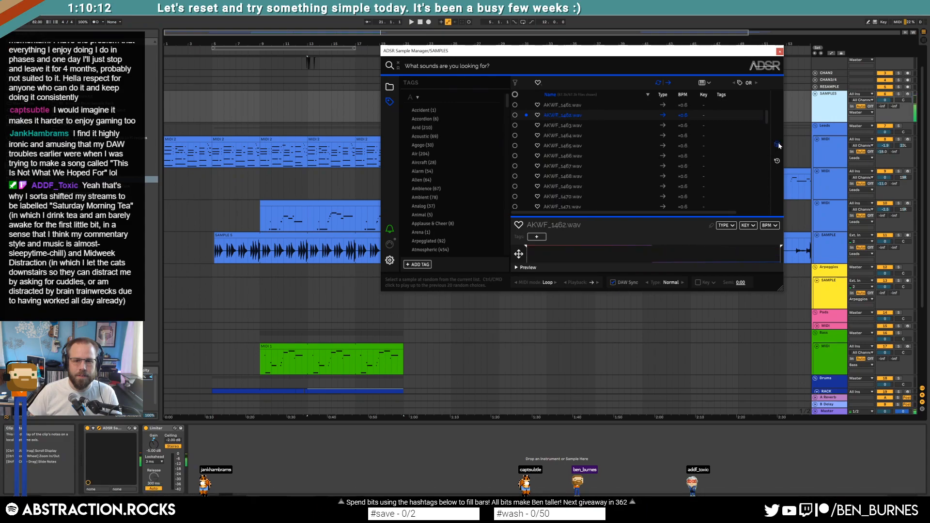
left_click(778, 145)
left_click(778, 144)
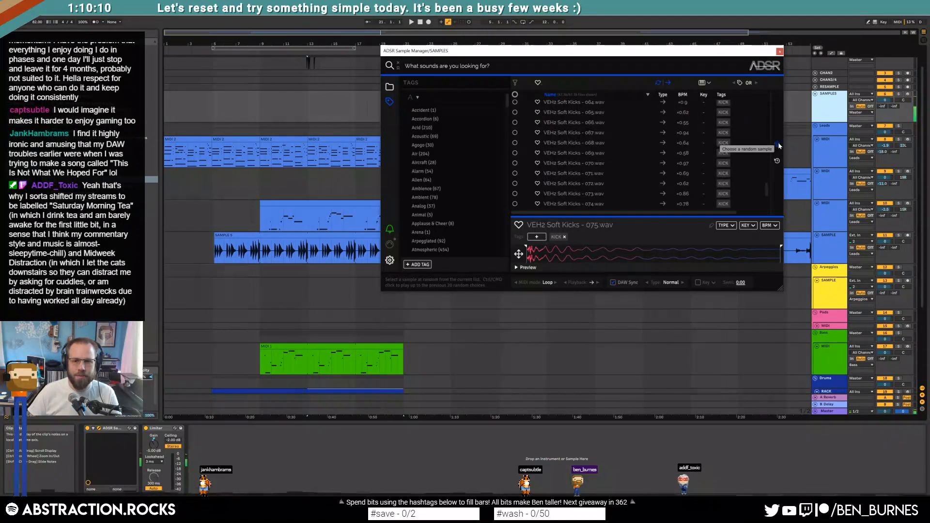
left_click(777, 144)
left_click(777, 144)
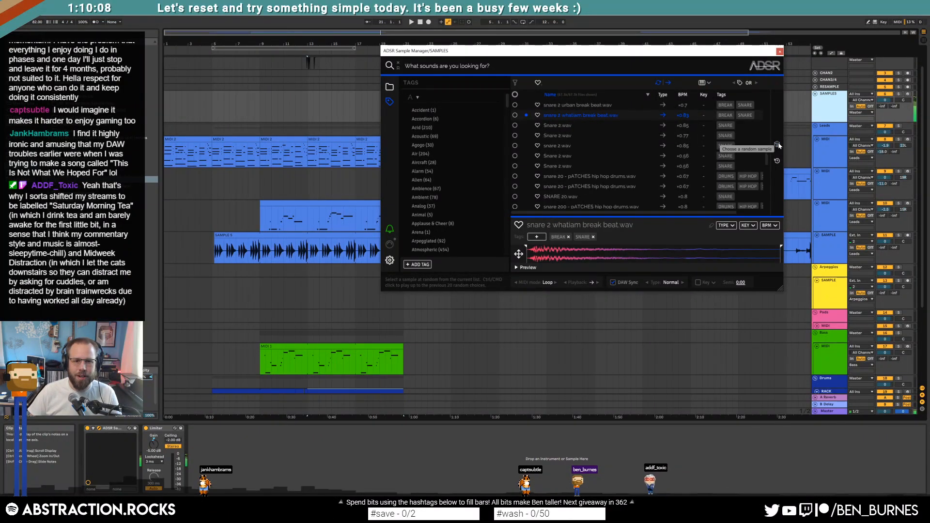
left_click(777, 144)
left_click(777, 145)
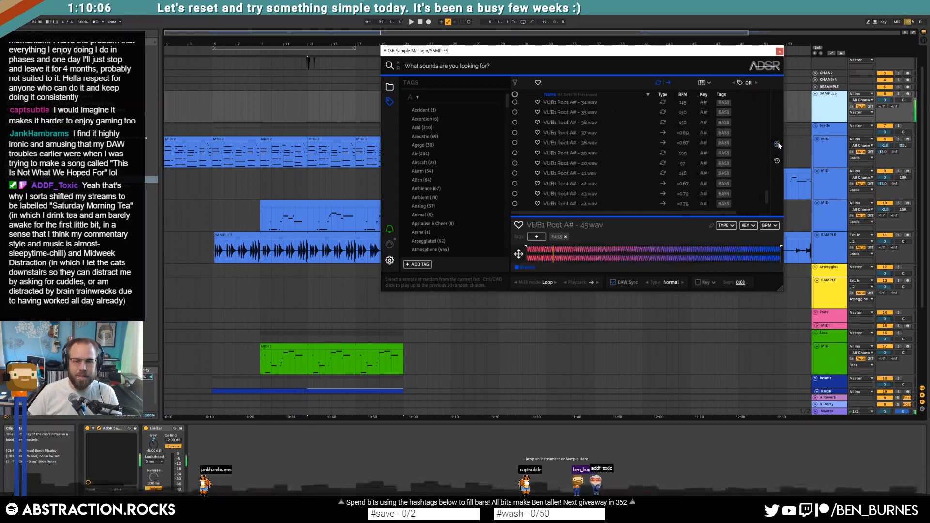
left_click(777, 145)
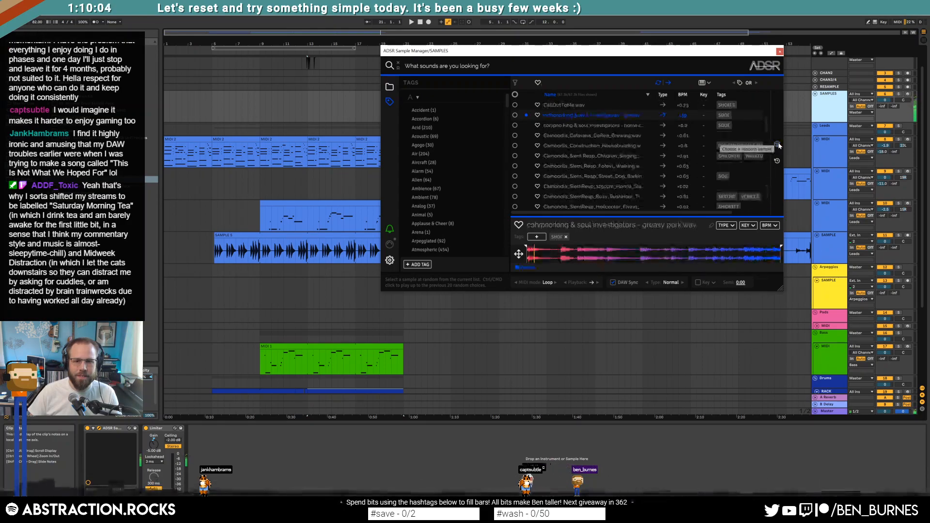
left_click(778, 145)
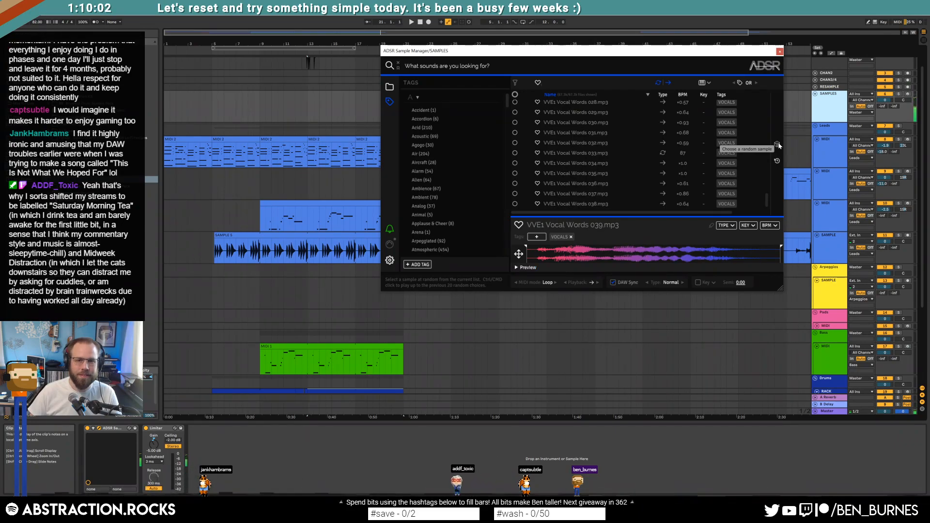
left_click(777, 145)
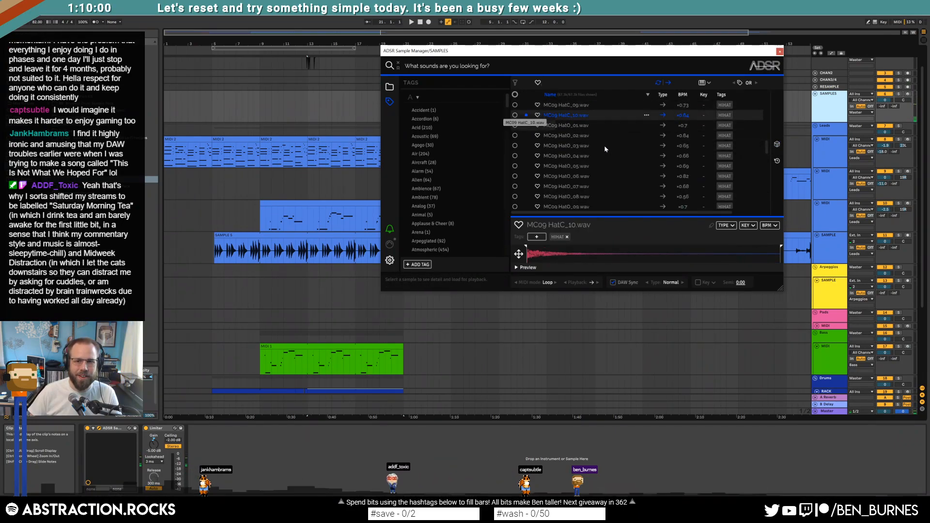
Load the MC09 HatC_10 hi-hat sample onto a pad of the Drums RACK track's Drum Rack.
scroll(816, 306, "down", 3)
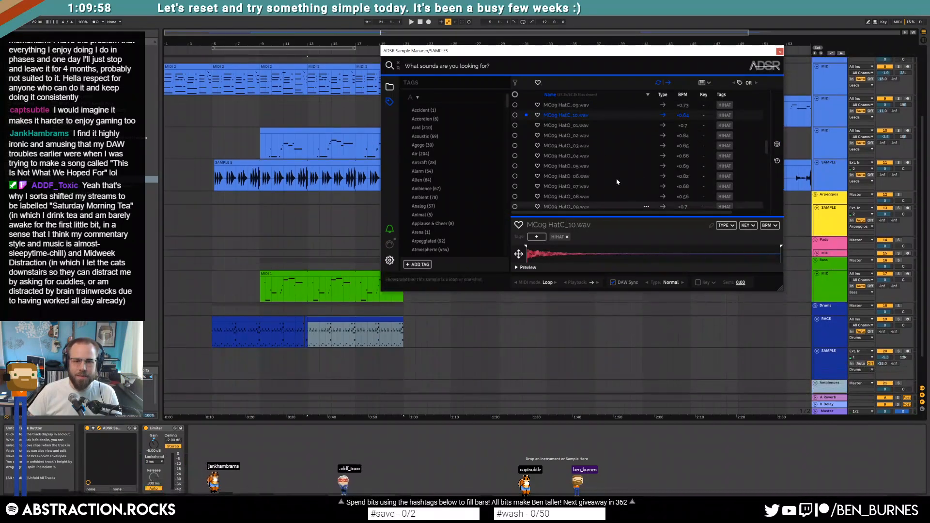
left_click_drag(570, 311, 829, 336)
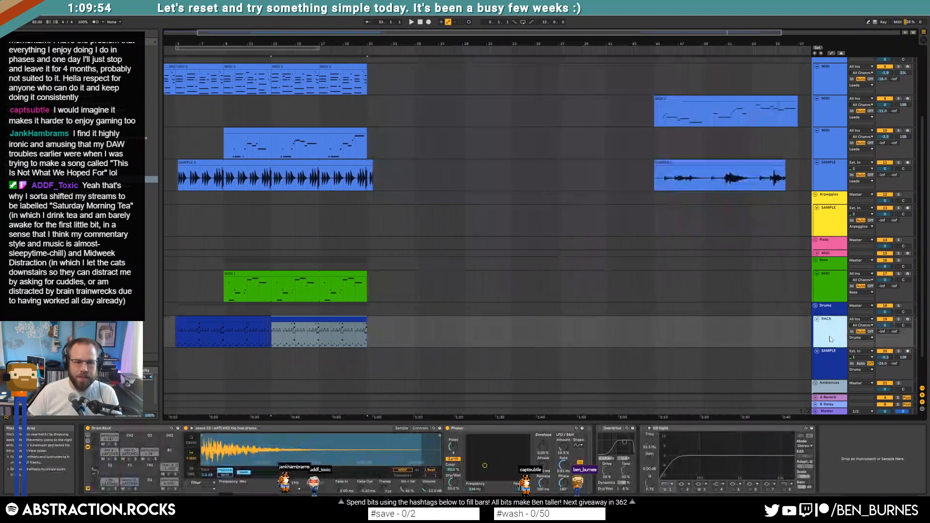
left_click(830, 336)
left_click_drag(129, 471, 129, 471)
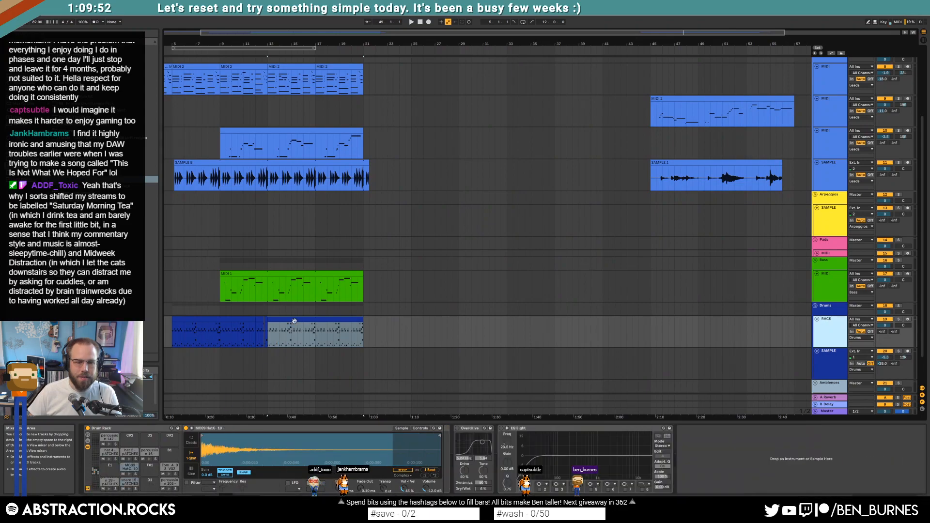
Split the drum RACK clip at bar 17 and open the bar 17 to 21 part for note editing.
left_click_drag(315, 335, 363, 338)
left_click(339, 324)
double_click(338, 325)
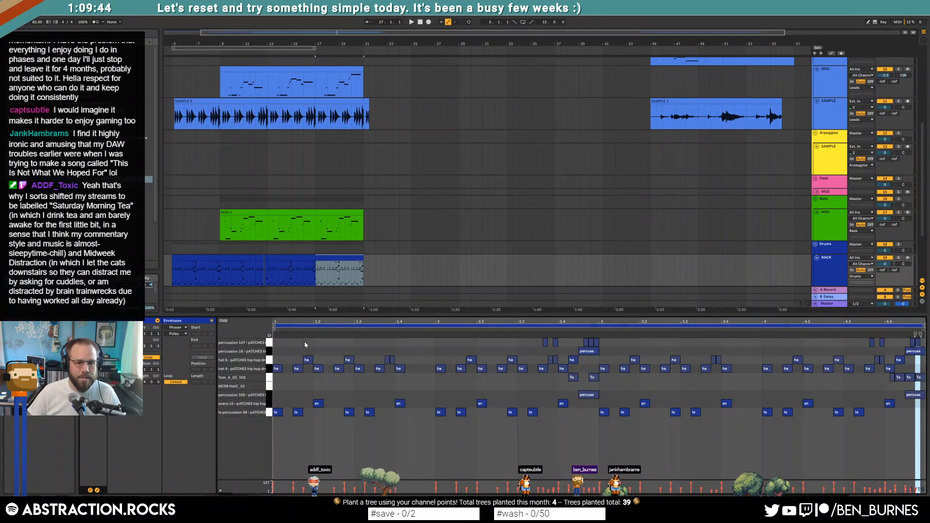
Add three percussion 147 notes across beats 2 and 3 of the clip's first bar and play them back.
left_click(295, 345)
double_click(318, 342)
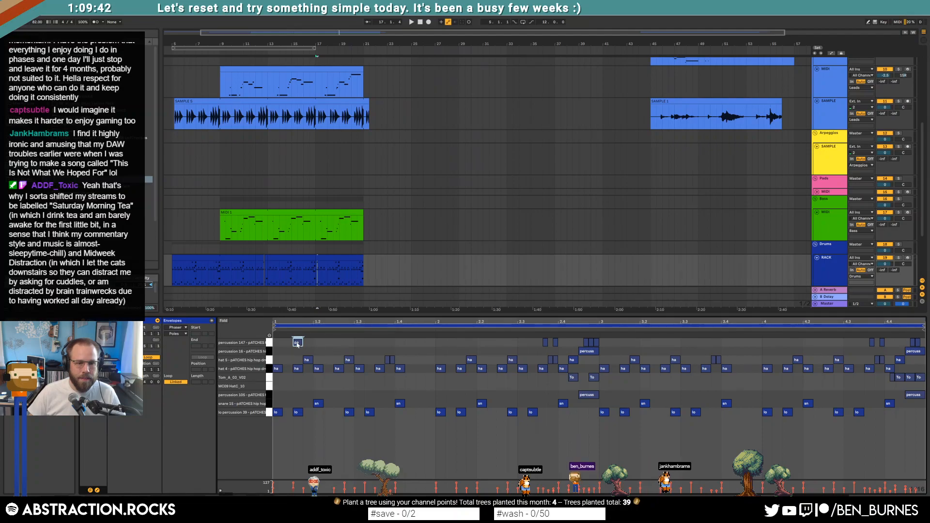
double_click(348, 343)
double_click(378, 343)
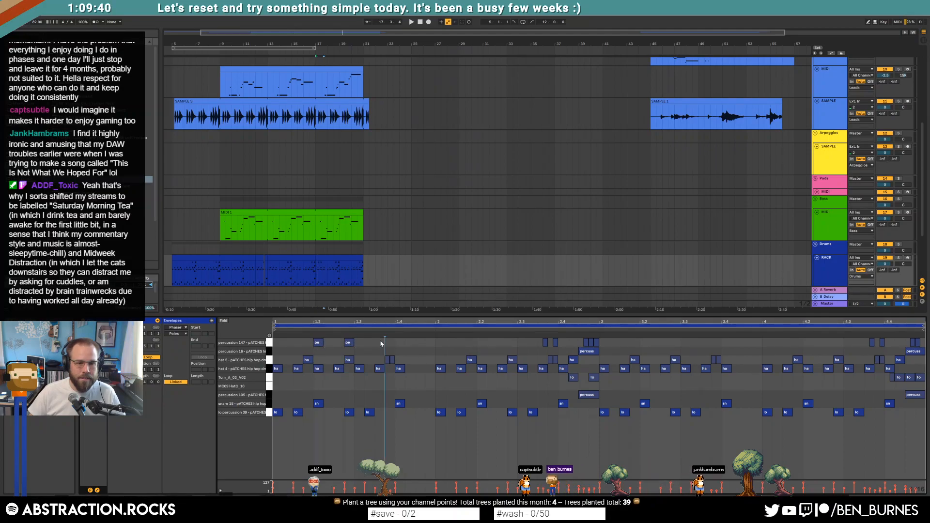
key("space")
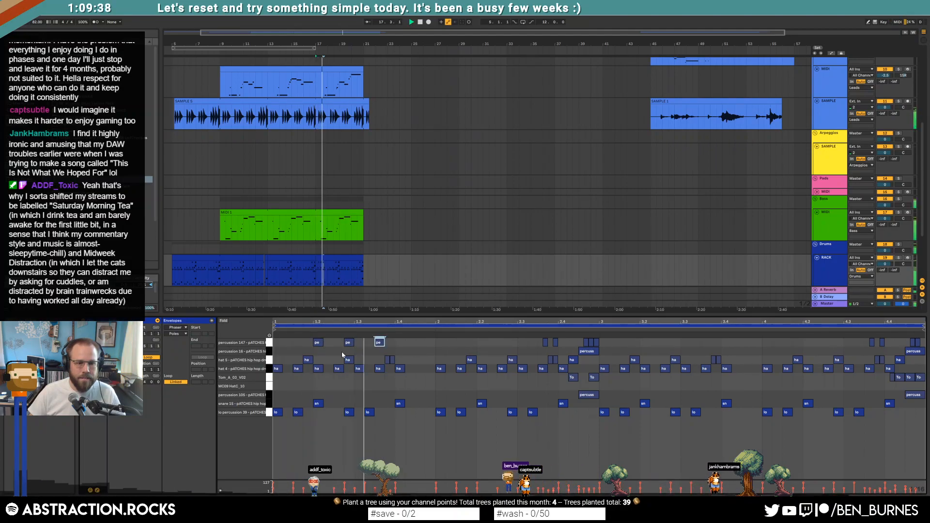
key("space")
Move the three new percussion notes down to the MC09 HatC_10 row and listen to the result.
left_click_drag(306, 348, 382, 387)
key("space")
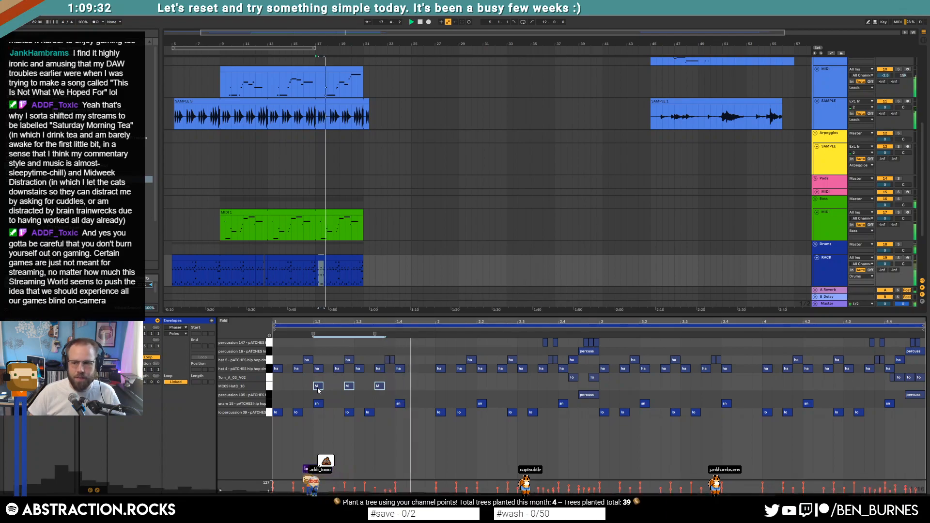
key("space")
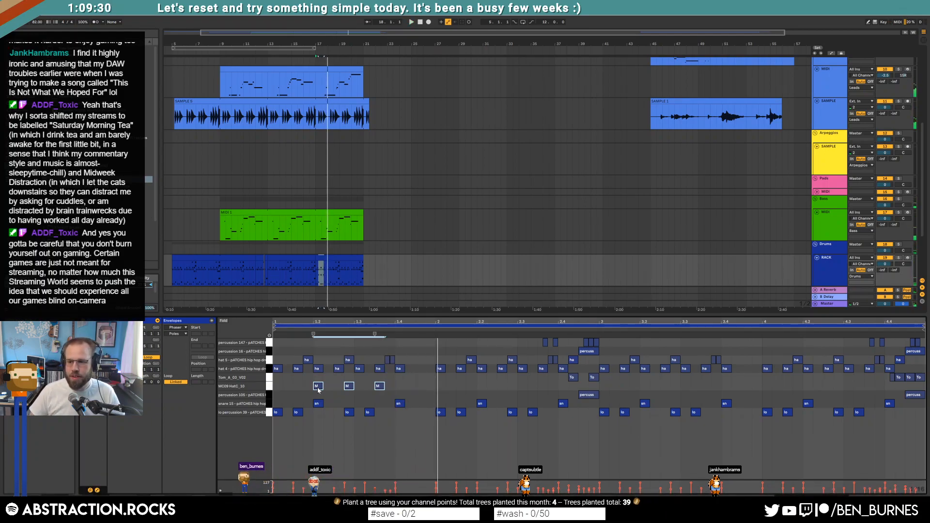
Duplicate the first bar of MC09 HatC_10 notes three times to fill all four bars of the clip.
left_click(397, 387)
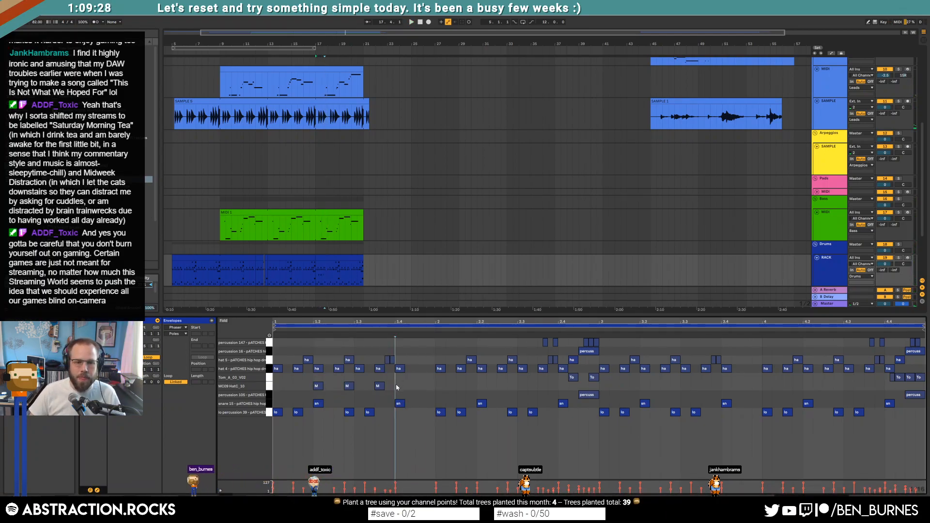
left_click_drag(378, 389, 272, 390)
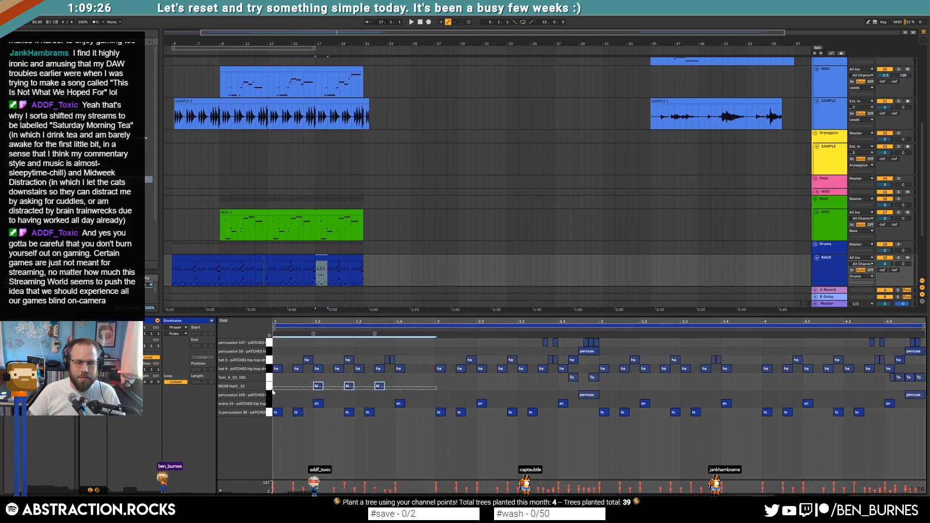
key("ctrl+d")
key("ctrl+d")
key("ctrl+d")
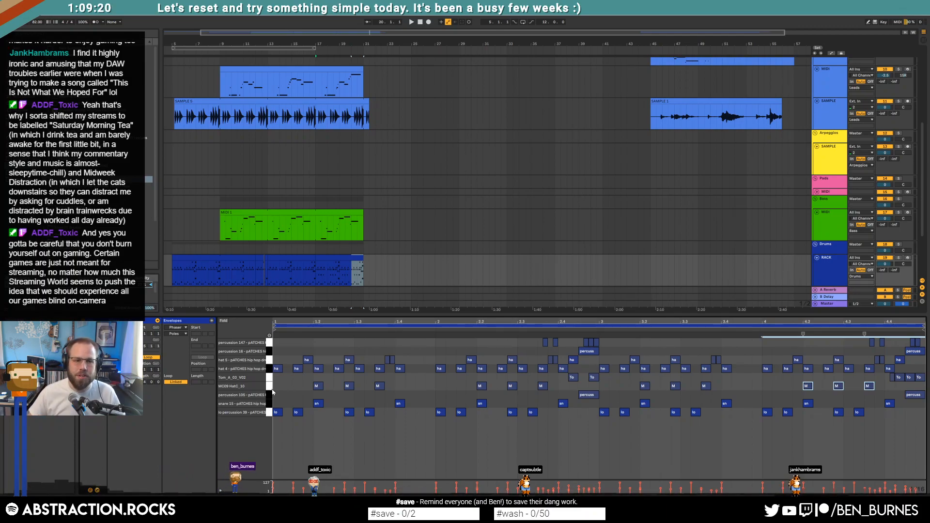
left_click(358, 258)
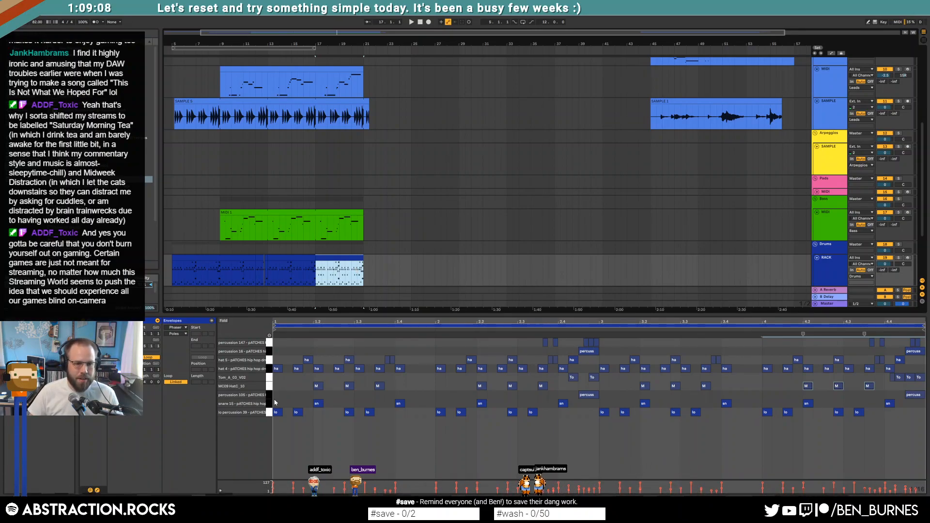
left_click(308, 391)
left_click(270, 386)
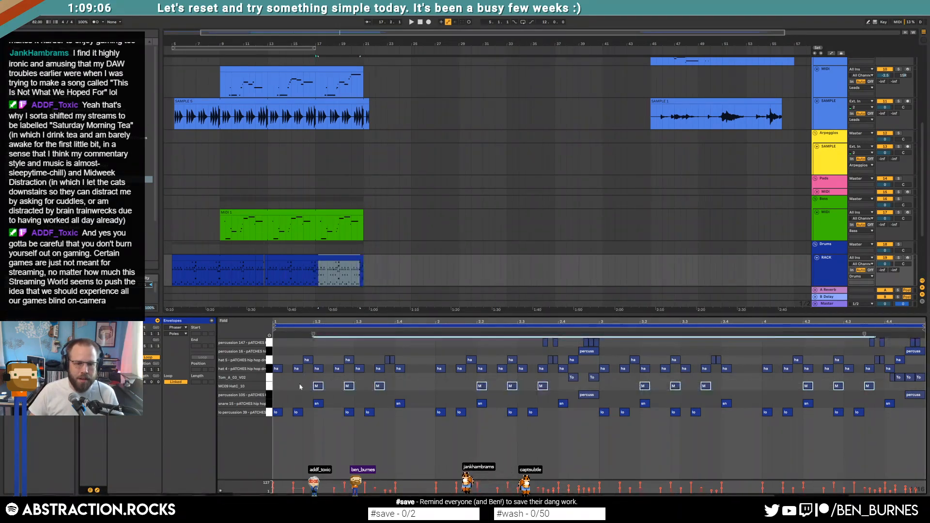
key("shift+Tab")
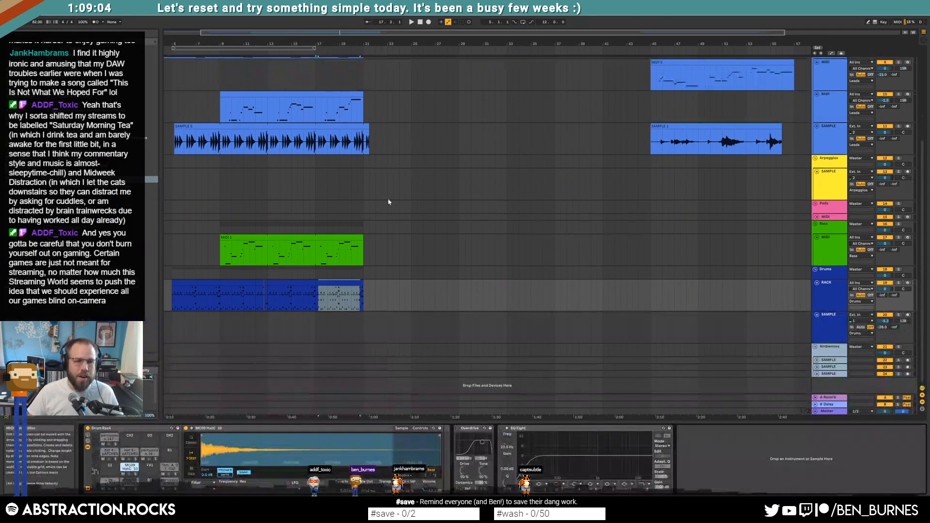
Paste a copy of the bar 17 drum RACK clip with the added hi-hats at bar 9.
left_click(325, 283)
left_click(220, 295)
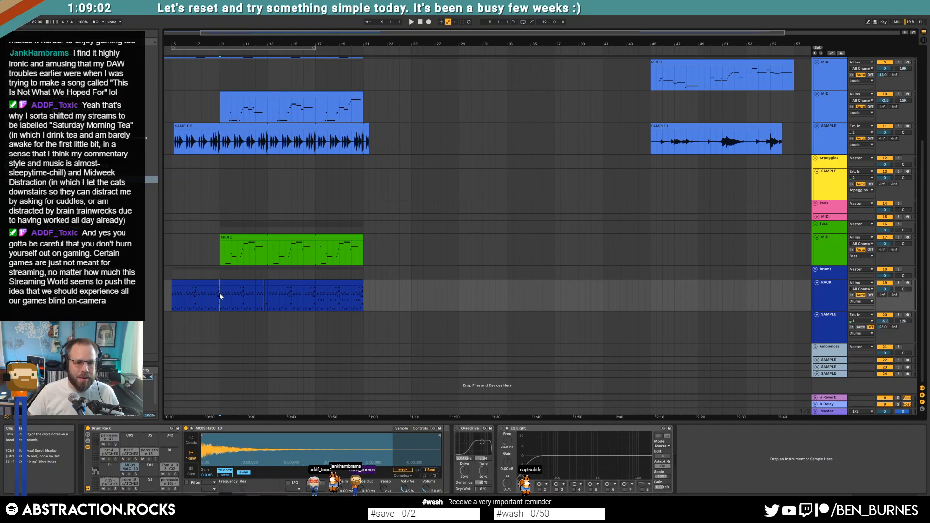
key("ctrl+v")
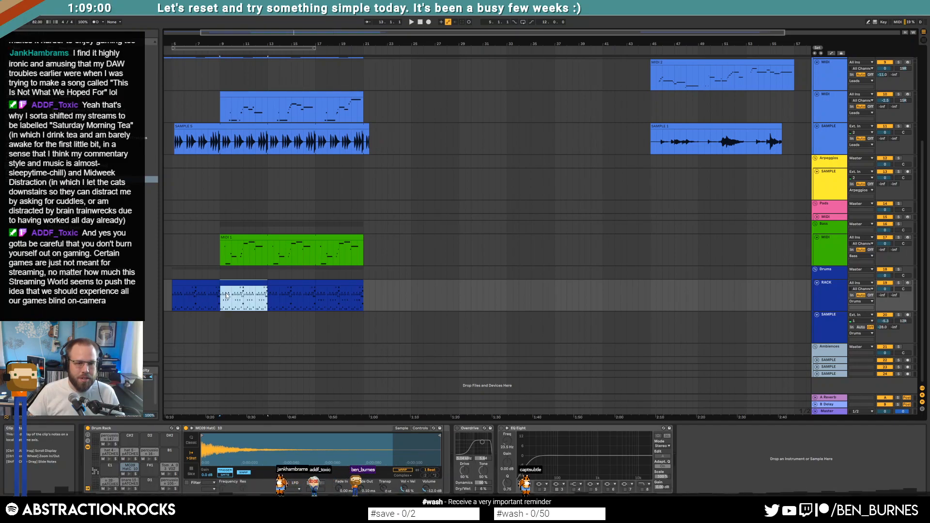
Extend the bar 17 drum RACK clip with the added hi-hats back to bar 13.
left_click(263, 295)
left_click(300, 285)
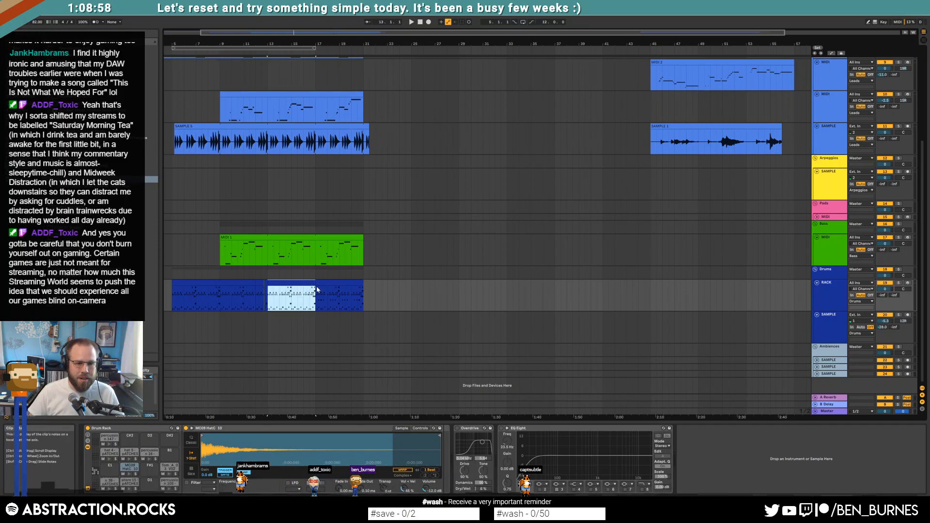
left_click_drag(318, 285, 268, 285)
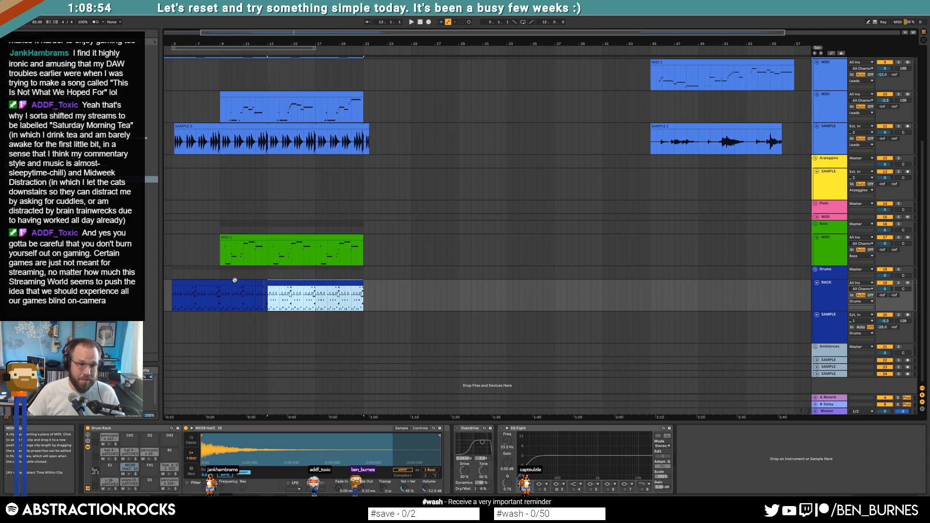
Deactivate the Tom_4, percussion 105, percussion 147 and percussion 18 notes in the bar 5 drum RACK clip.
left_click_drag(222, 291, 190, 296)
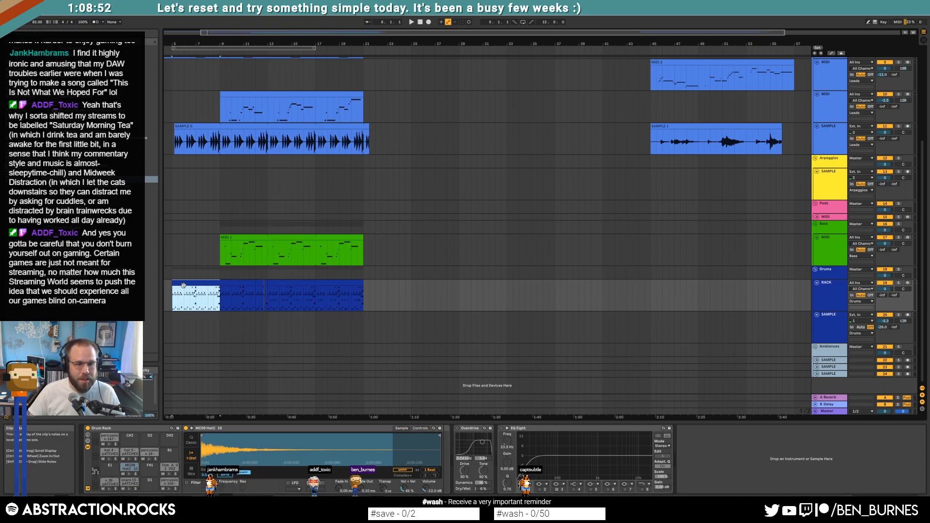
double_click(183, 289)
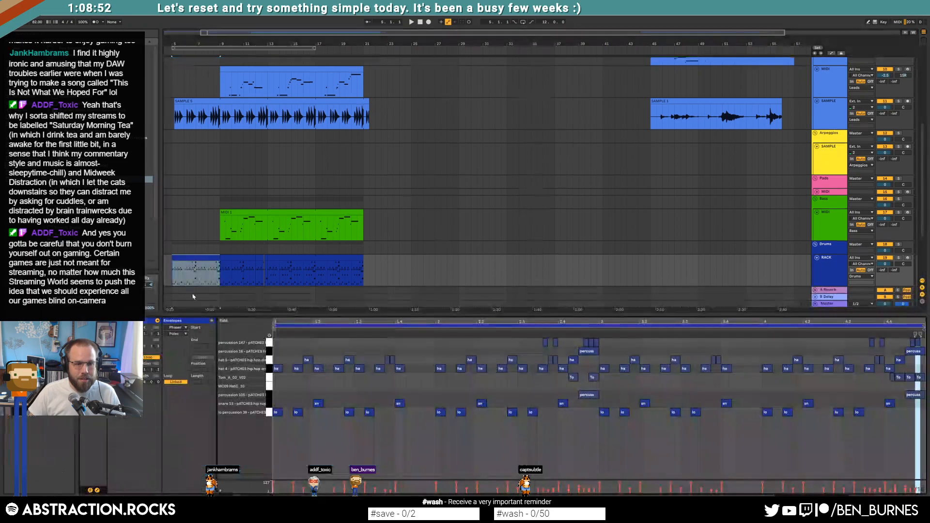
left_click(268, 369)
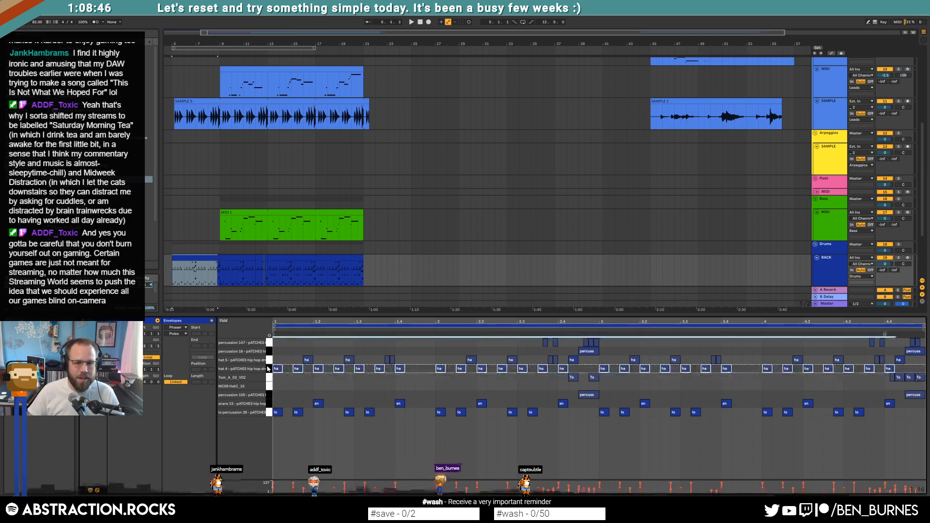
left_click(269, 398)
left_click(270, 377)
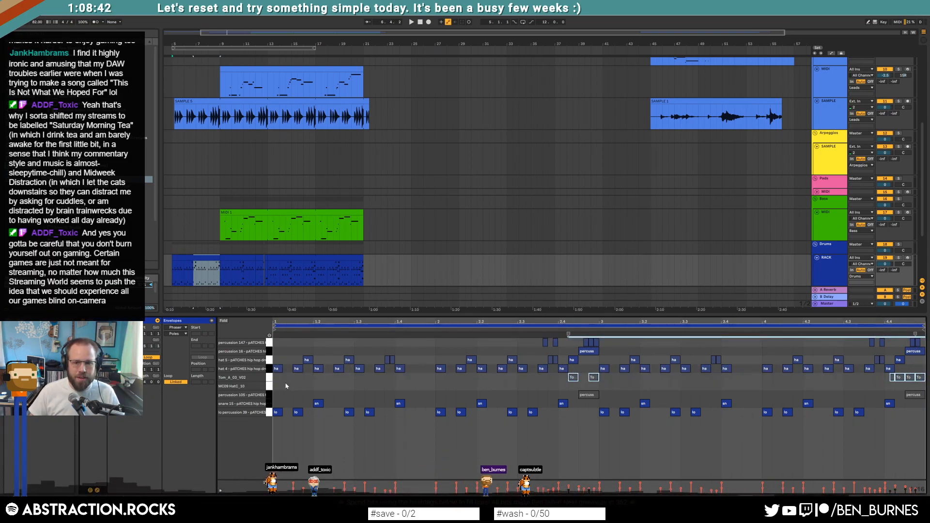
left_click(267, 346)
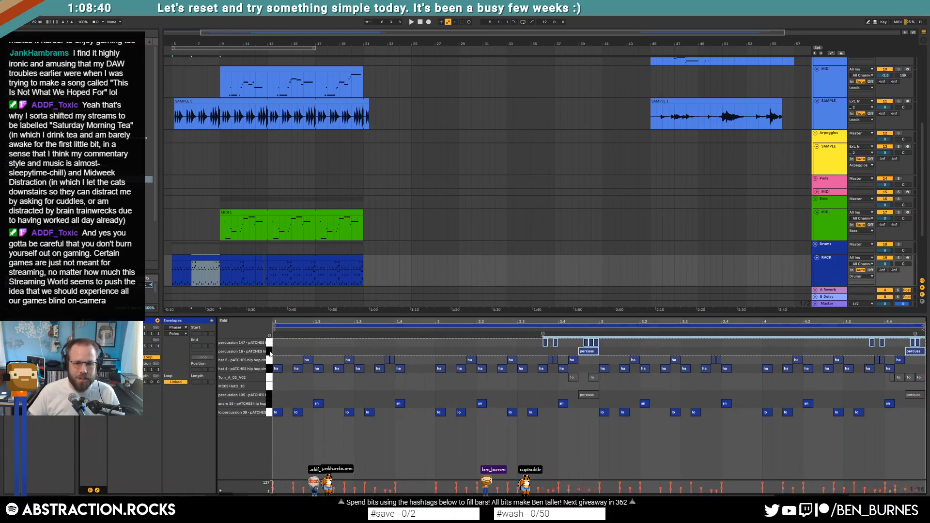
left_click(203, 257)
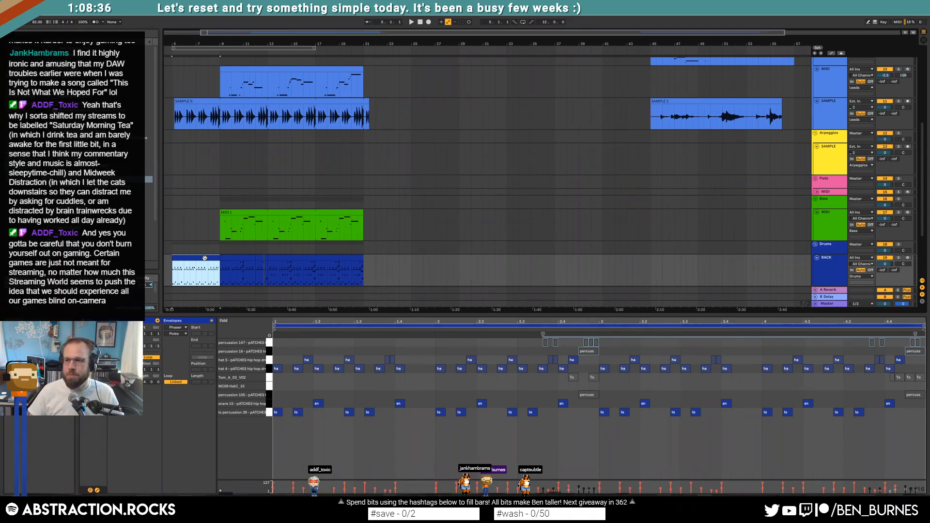
Listen to the bar 5 drum clip and copy its last hat 5 note onto the end of the fourth bar.
key("space")
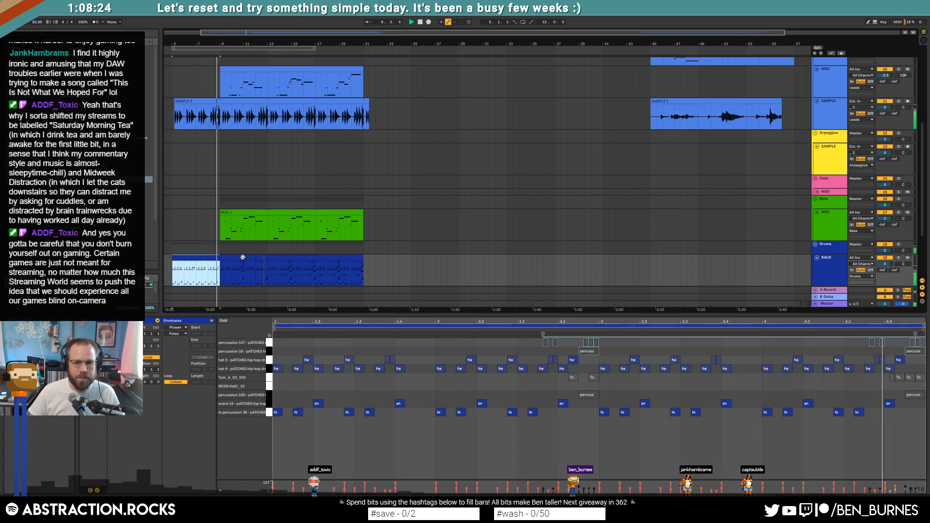
left_click_drag(899, 361, 920, 361)
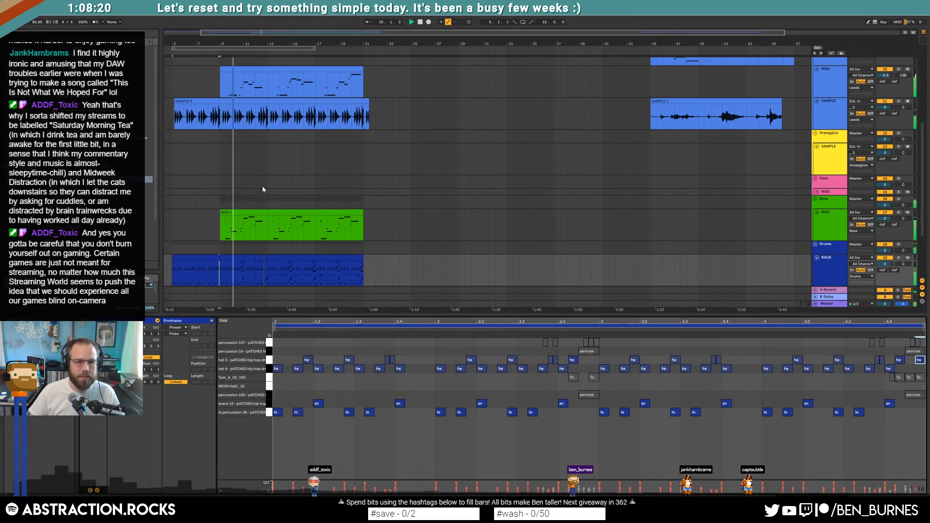
Reshape the start of the Leads SAMPLE clip's volume envelope so it stays at 0% until just before the first note.
left_click(230, 118)
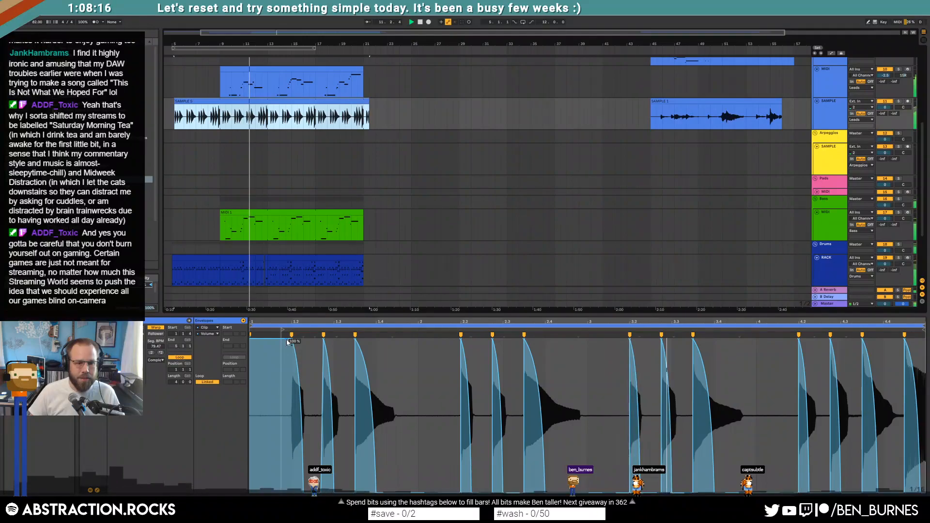
left_click_drag(284, 342, 281, 476)
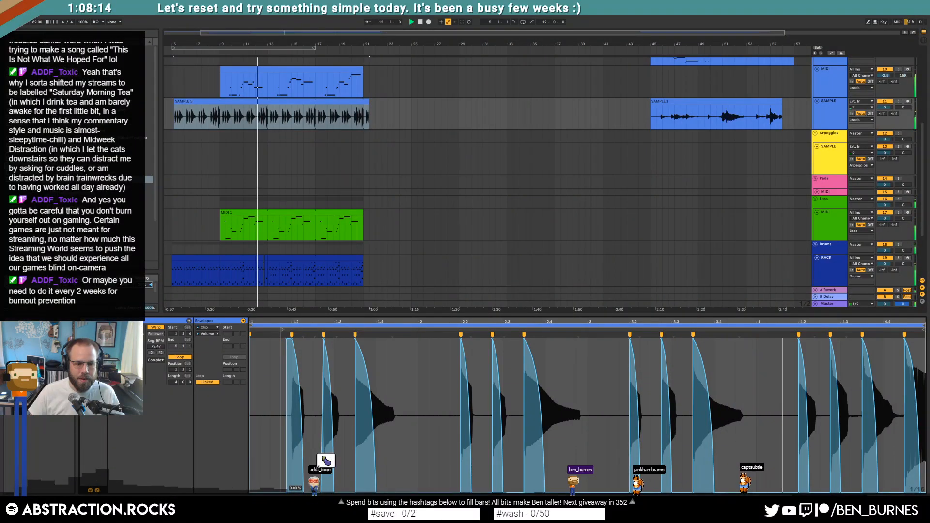
scroll(285, 351, "up", 2)
key("space")
left_click_drag(313, 319, 344, 341)
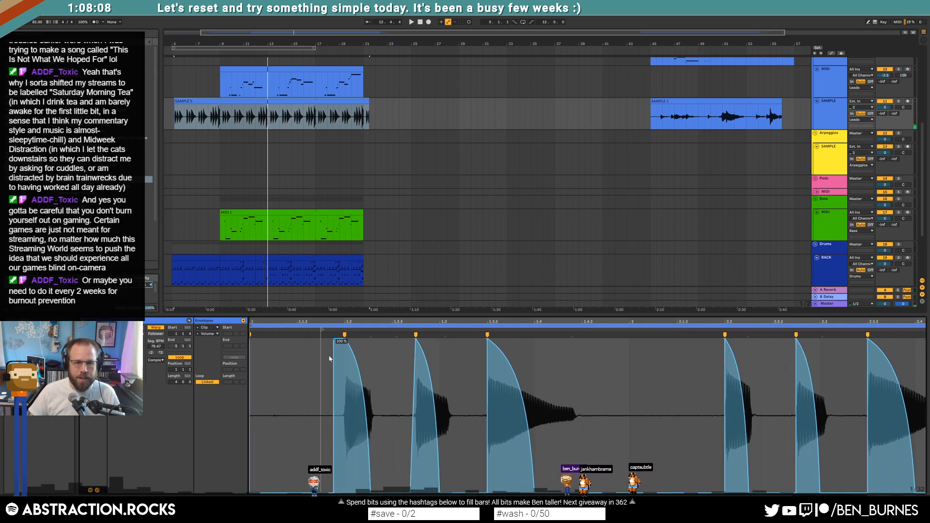
scroll(315, 446, "up", 3)
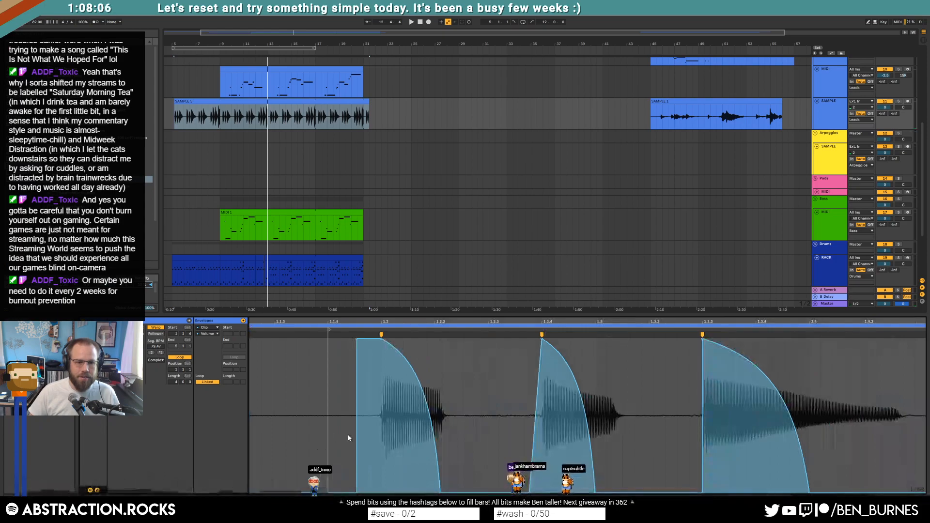
left_click_drag(356, 342, 376, 492)
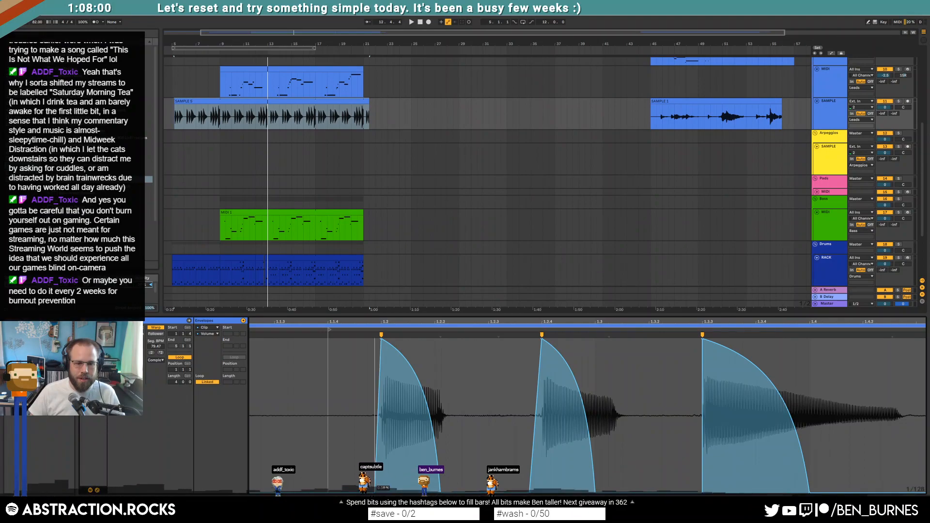
scroll(492, 434, "down", 5)
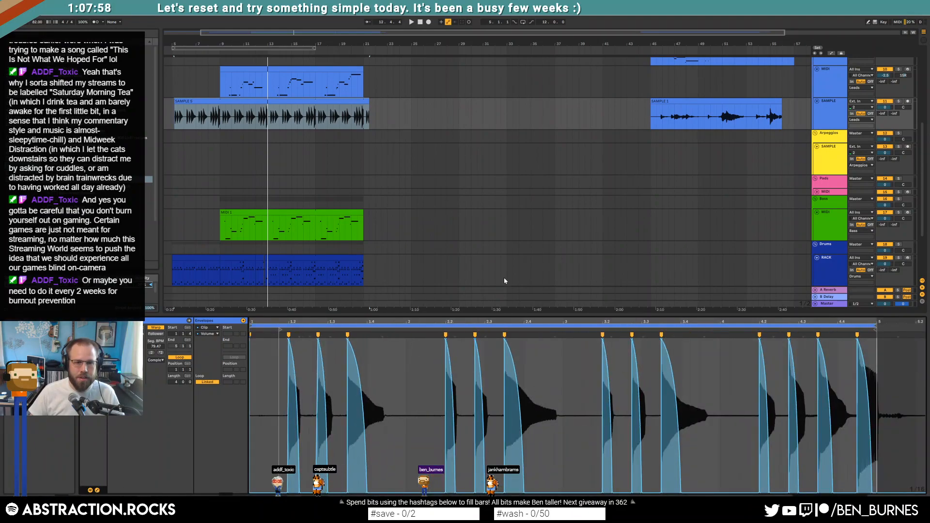
Switch back to the device view and trim the end of the Leads SAMPLE clip to bar 21.
key("shift+Tab")
scroll(349, 214, "up", 8)
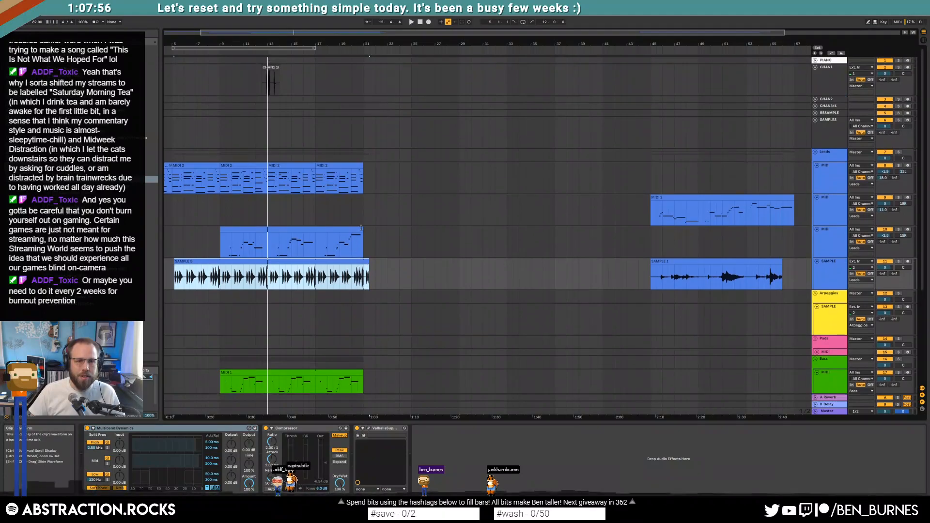
left_click_drag(369, 264, 364, 264)
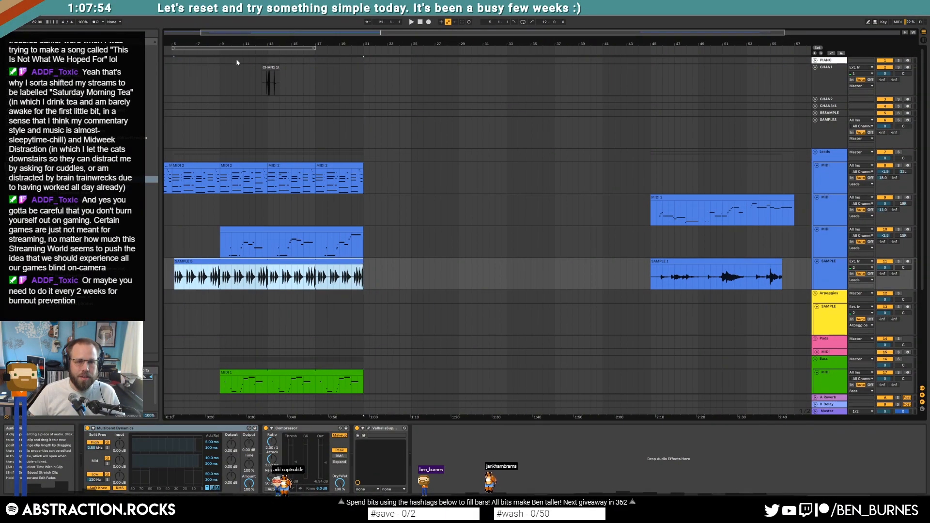
Move the CHAN1 recording to bar 22 and set the loop to span bars 9 to 21.
left_click_drag(270, 68, 388, 77)
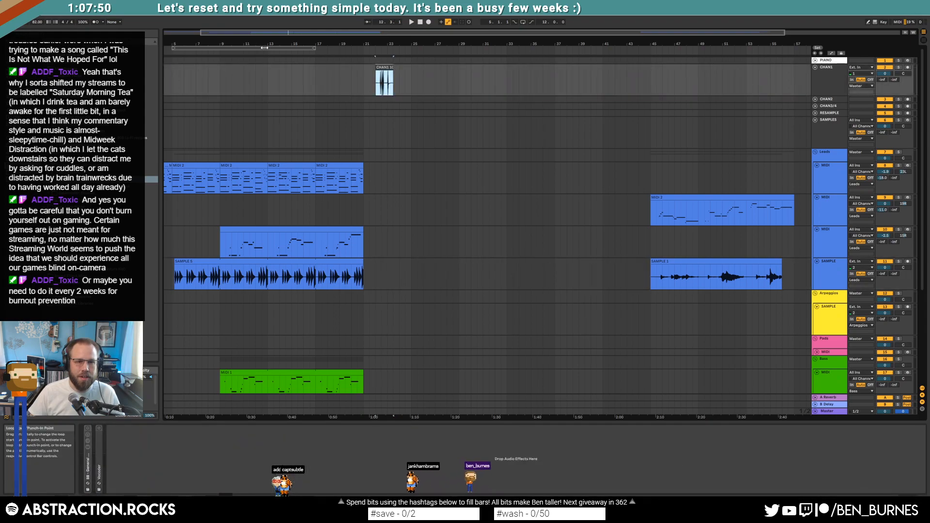
left_click_drag(264, 48, 314, 50)
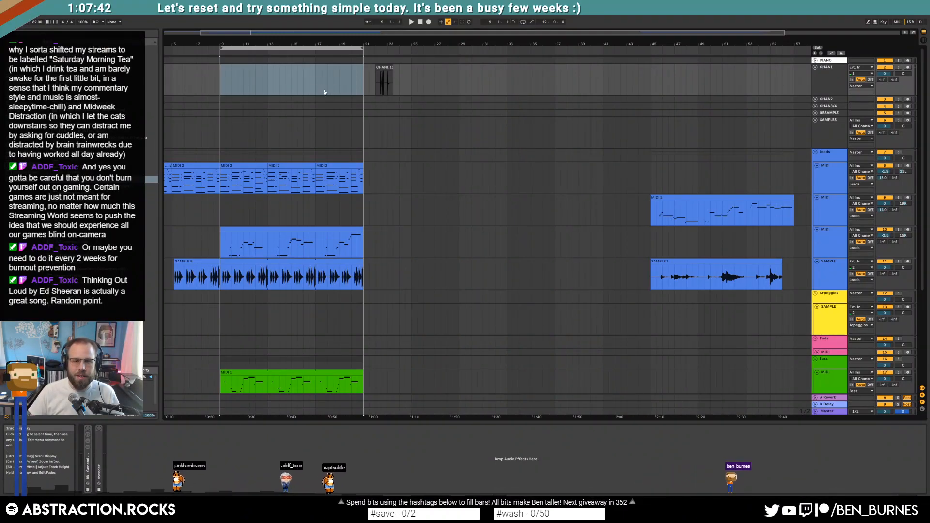
Move the CHAN1 recording onto the first SAMPLE track of the Ambiences group, just ahead of bar 9.
left_click(383, 80)
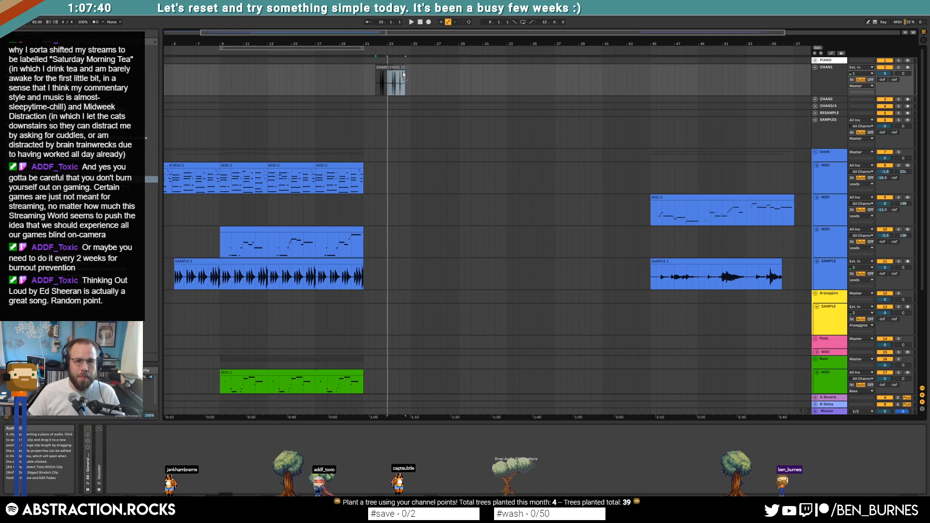
left_click_drag(382, 68, 418, 68)
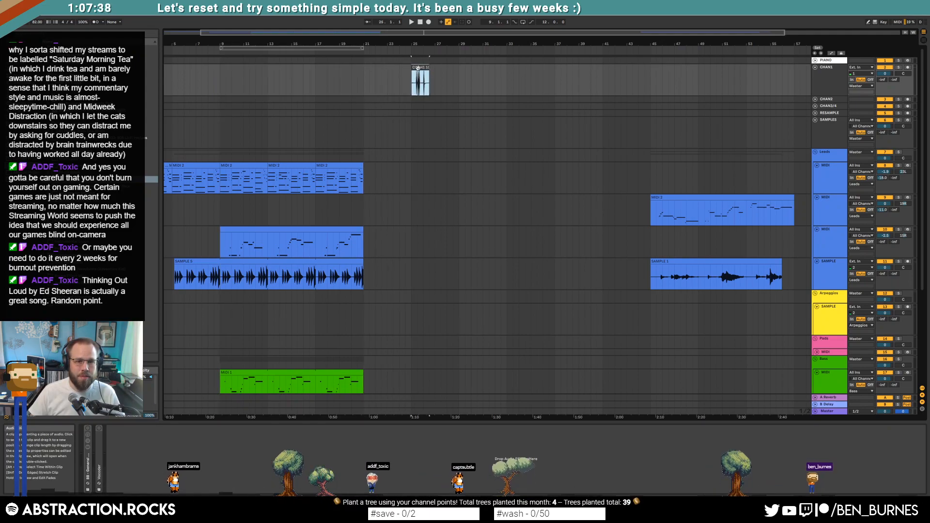
scroll(427, 121, "down", 1)
scroll(428, 121, "up", 1)
left_click_drag(419, 69, 406, 277)
scroll(405, 286, "down", 3)
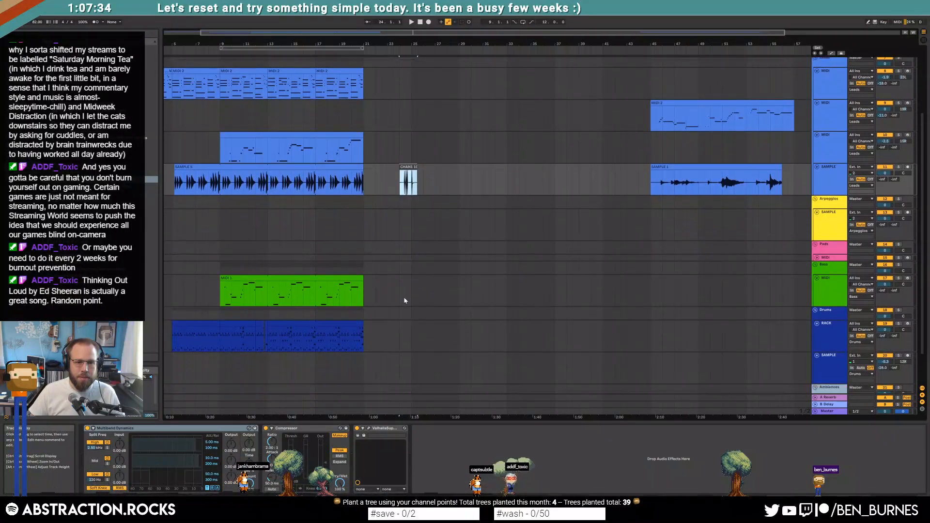
scroll(405, 300, "down", 2)
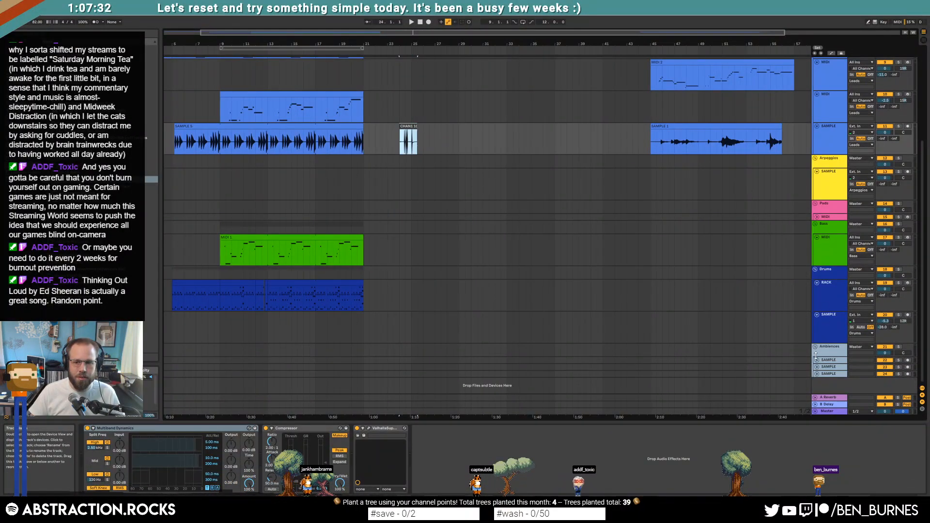
left_click_drag(412, 141, 213, 361)
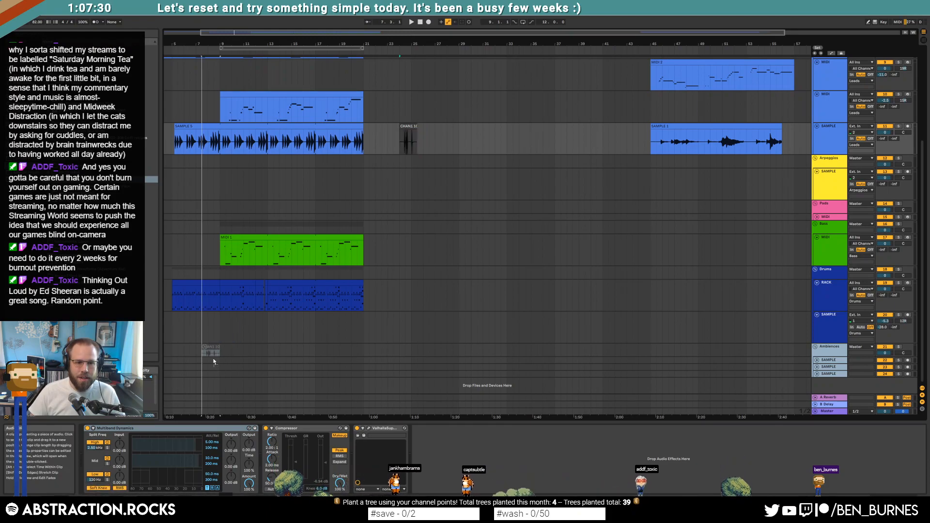
Unfold the first Ambiences SAMPLE track and shorten the CHAN1 clip so that it ends at bar 9.
left_click(816, 360)
scroll(195, 379, "up", 5, "ctrl")
left_click_drag(283, 364, 317, 368)
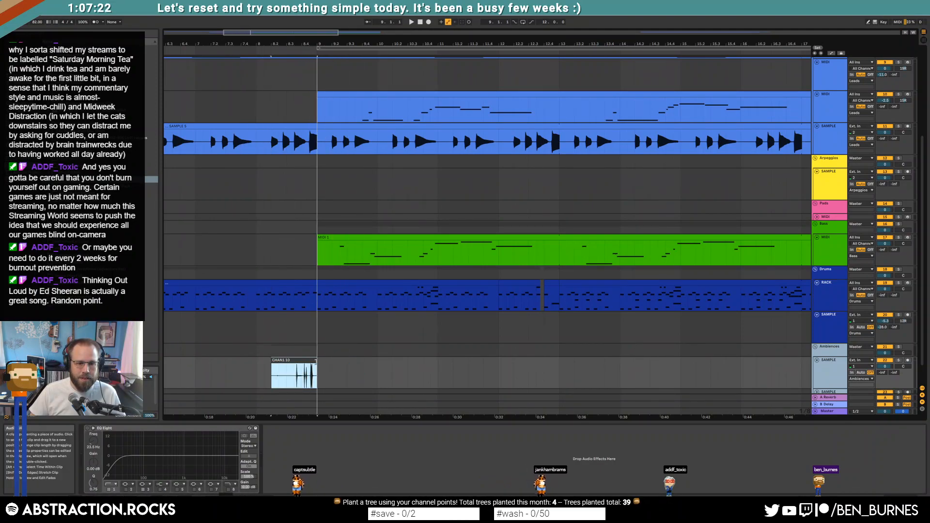
Enable EQ Eight on the Ambiences SAMPLE track during playback and cut a wide dip of about 9 dB near 1.58 kHz.
key("space")
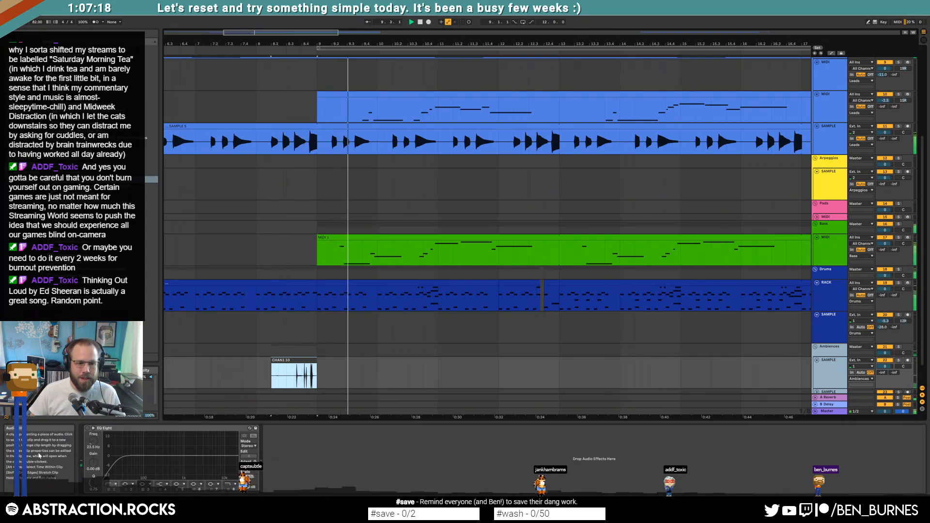
left_click(88, 428)
left_click_drag(118, 460, 195, 469)
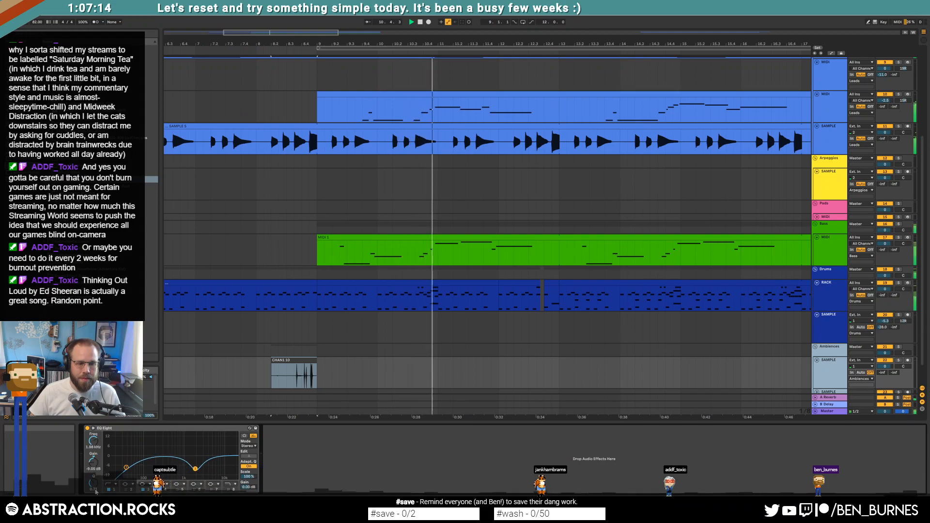
left_click_drag(94, 483, 94, 502)
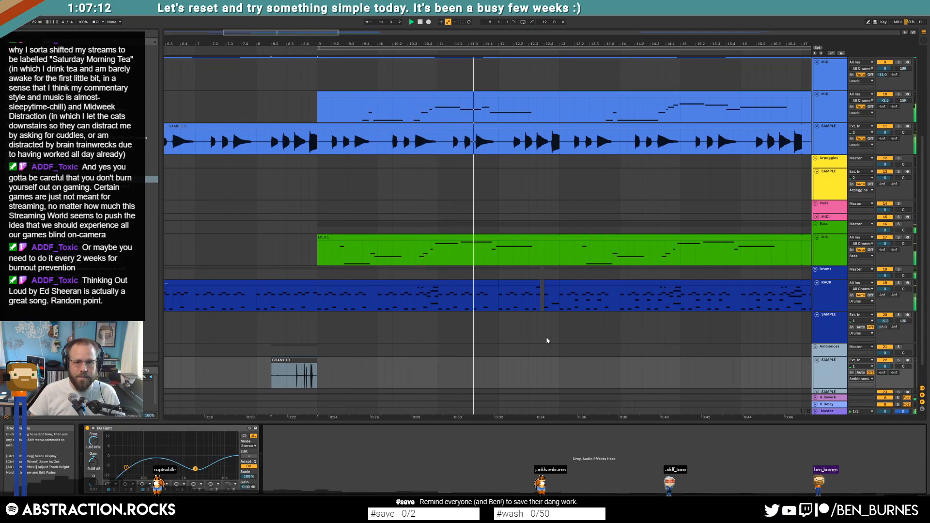
key("w")
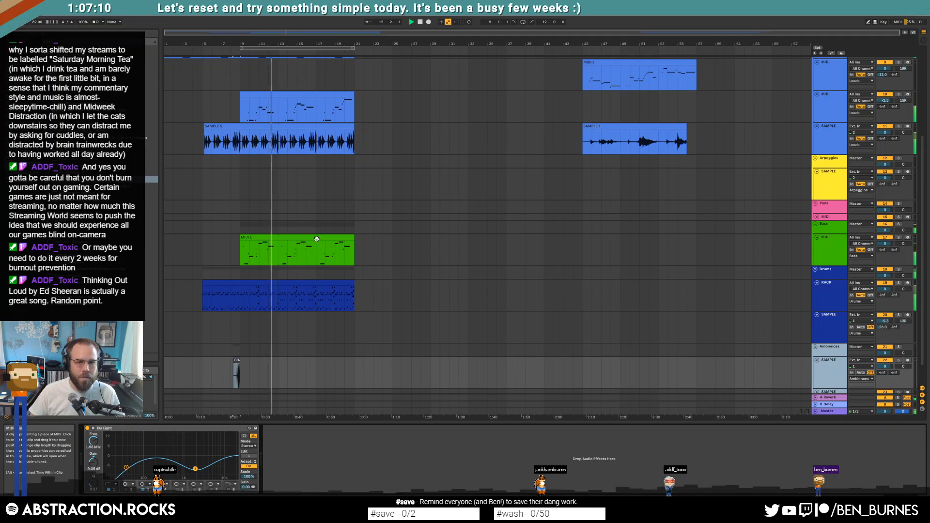
key("space")
Add Drum Buss ahead of Overdrive on the drum RACK track and move EQ Eight in front of both.
left_click(825, 270)
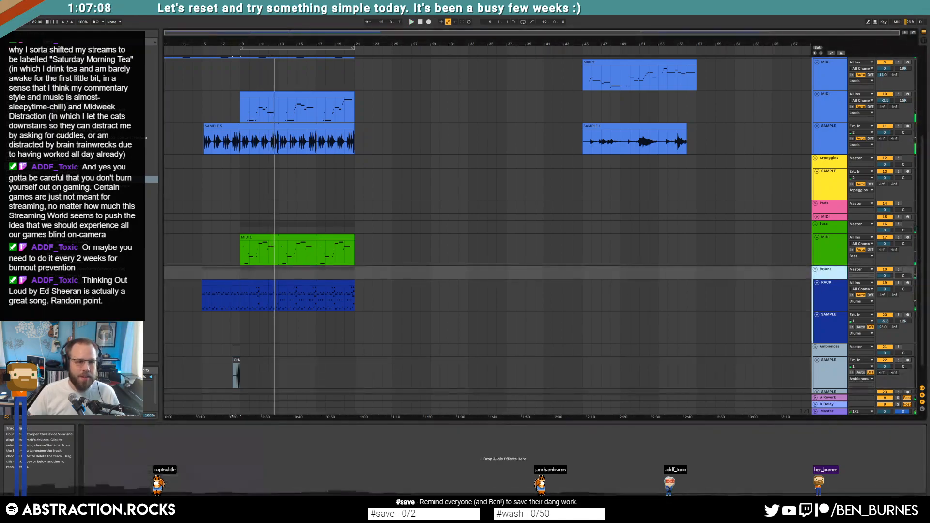
key("shift+Tab")
key("shift+Tab")
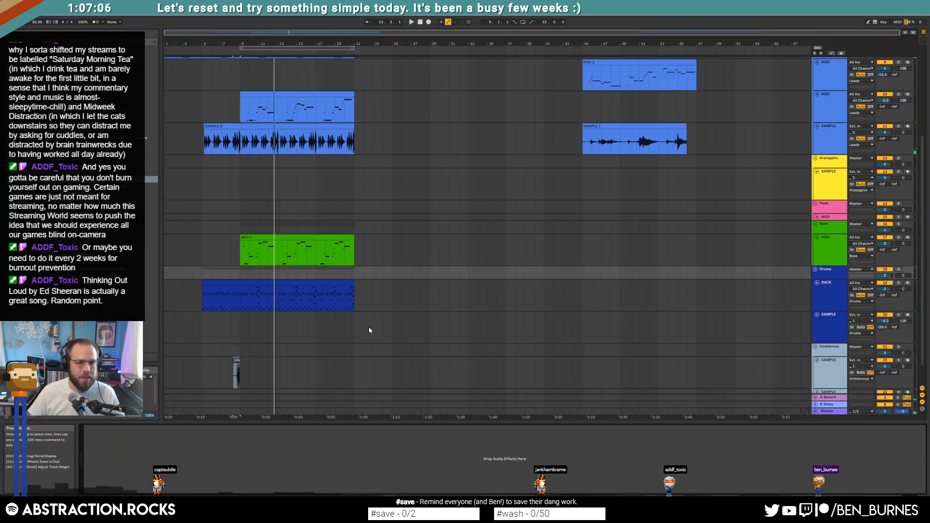
left_click(380, 292)
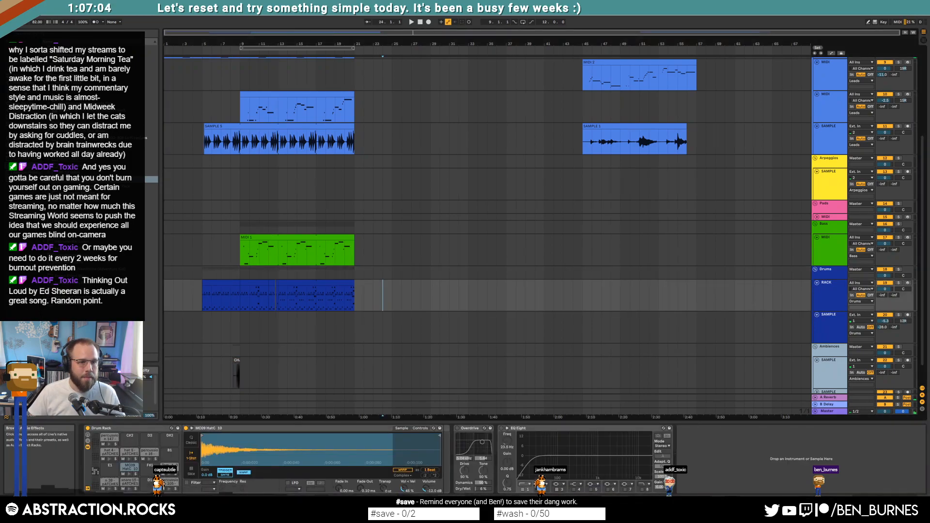
left_click_drag(111, 125, 456, 441)
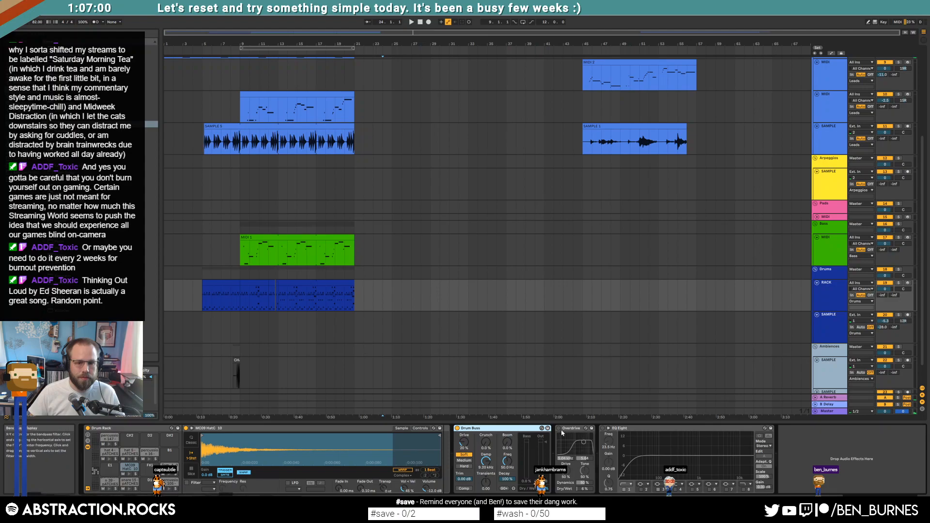
left_click_drag(618, 431, 530, 461)
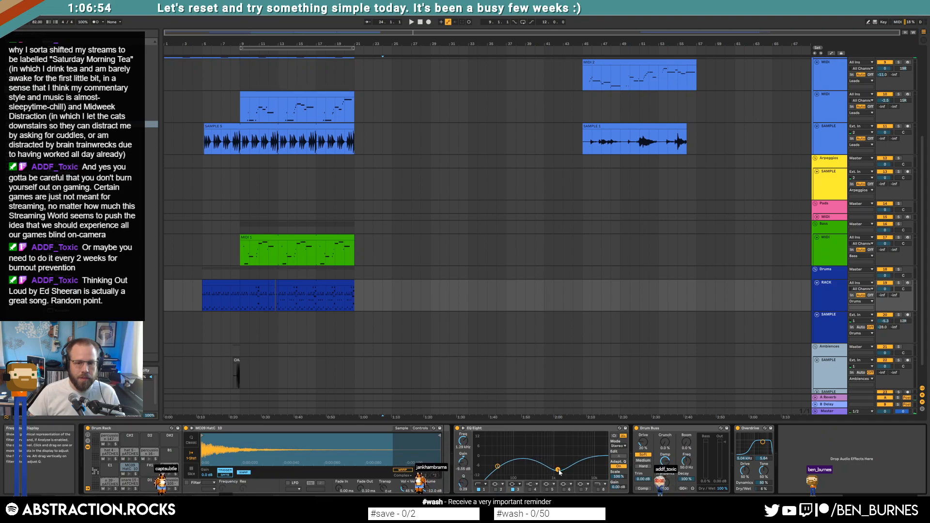
Play the drums from bar 5 and ease the EQ Eight mid dip on the drum RACK track to about 7 dB.
key("space")
left_click(227, 284)
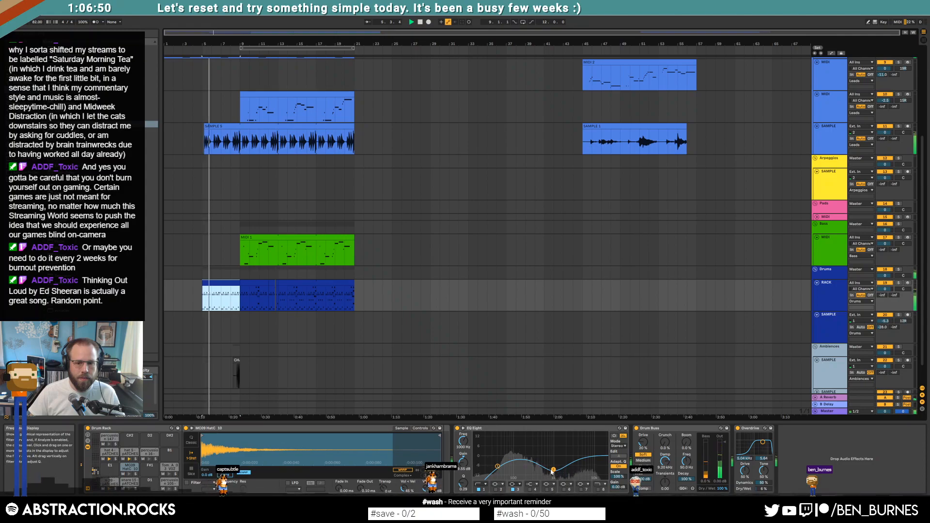
left_click_drag(553, 469, 553, 466)
Lower the filter frequency on the snare 15 pad's sample and add a Compressor after its Phaser.
left_click(124, 483)
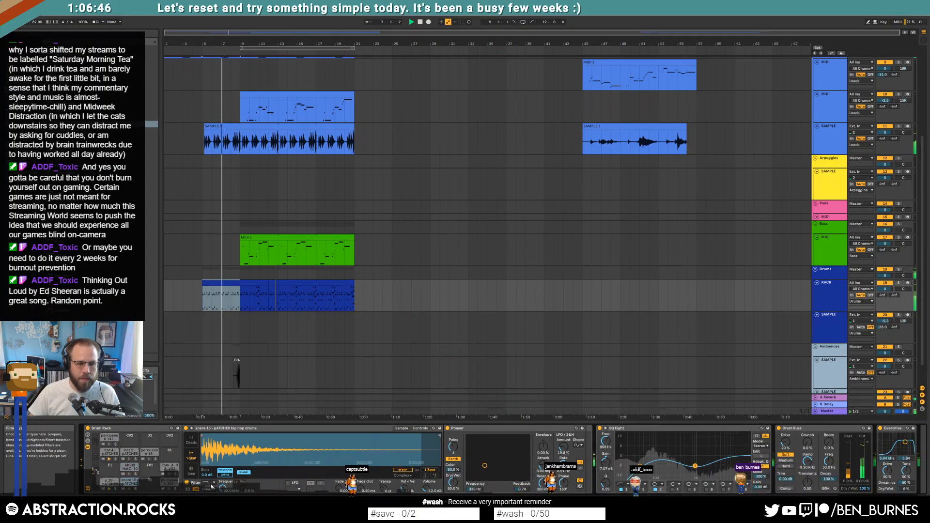
left_click_drag(222, 489, 222, 500)
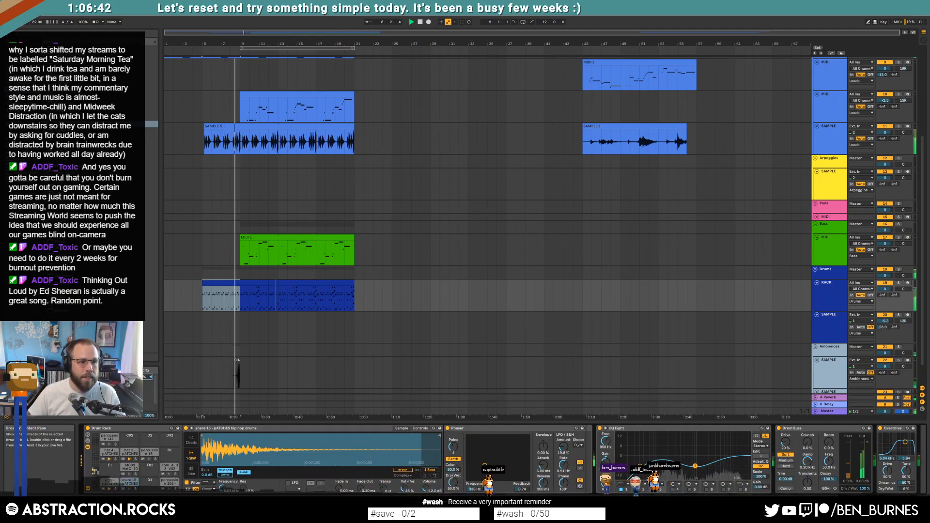
left_click_drag(585, 471, 619, 466)
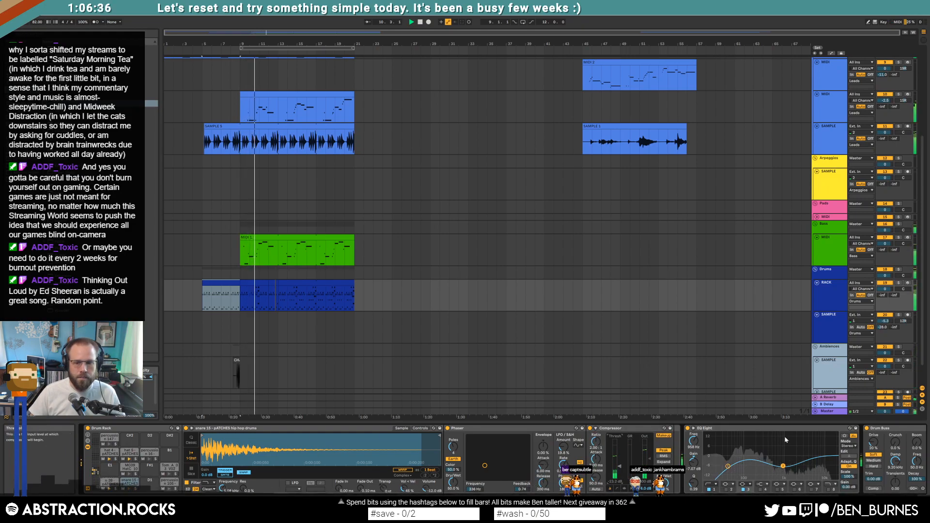
Raise Drum Buss's Crunch on the drum RACK track and reshape the Overdrive filter band while listening.
left_click(896, 500)
left_click_drag(777, 442, 777, 432)
left_click_drag(868, 443, 869, 458)
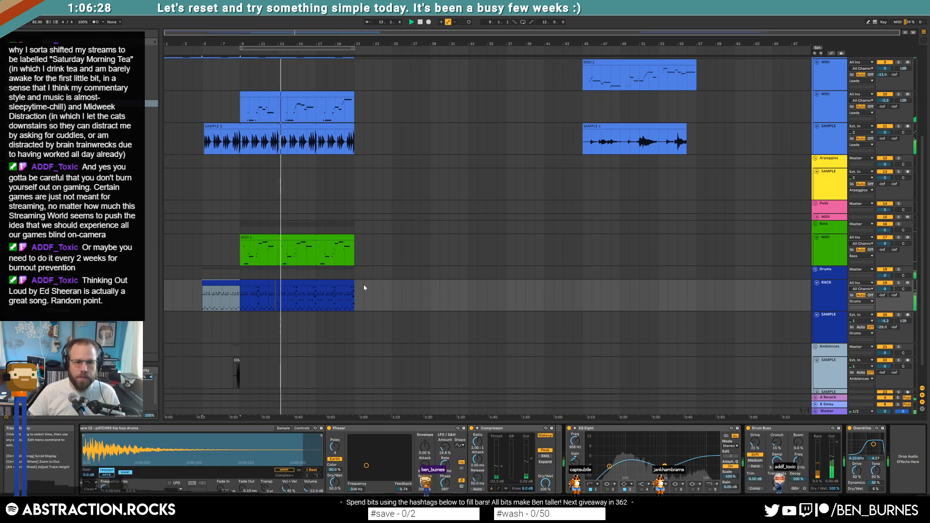
key("shift+Tab")
key("shift+Tab")
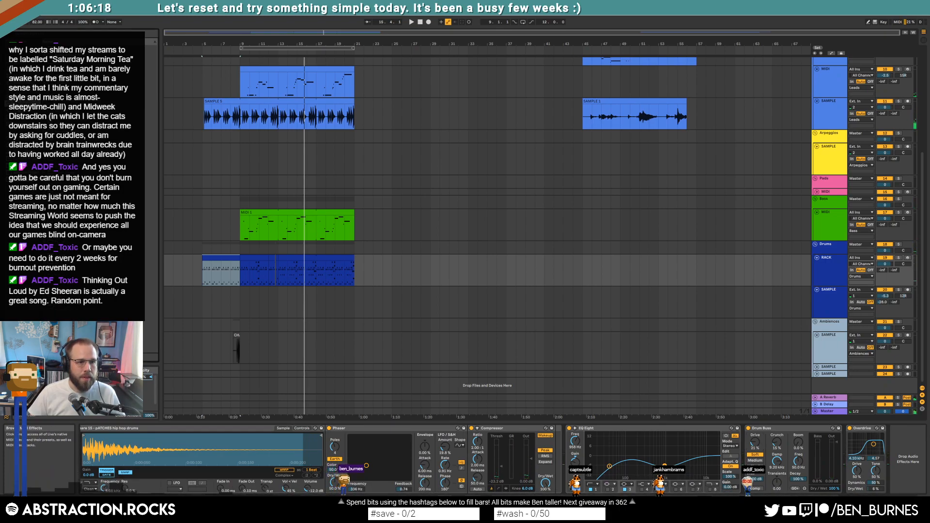
Find Transient Master in the browser and insert it after the Compressor in the snare pad's chain.
left_click(96, 48)
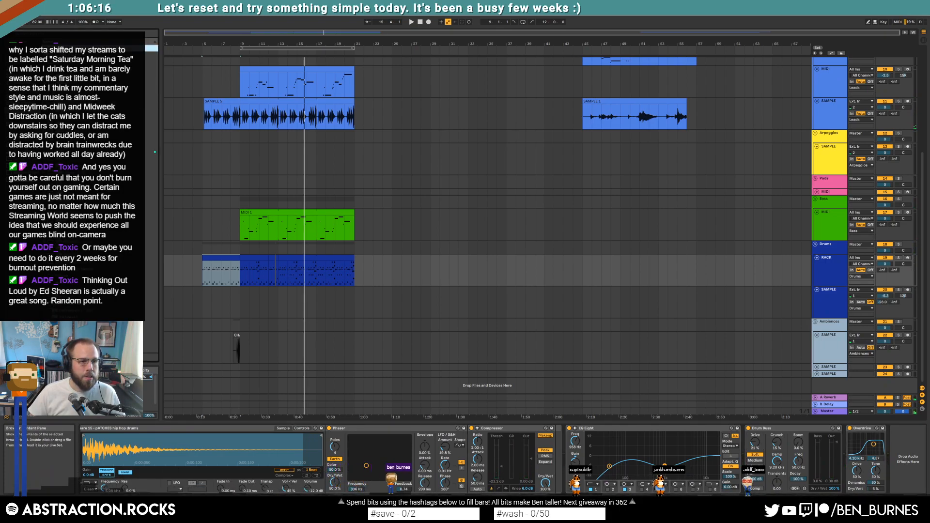
left_click(97, 69)
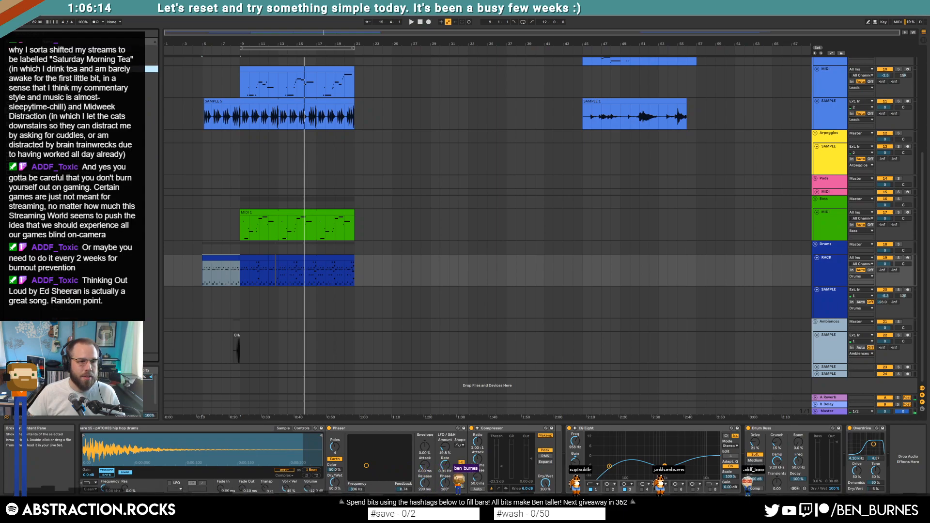
left_click_drag(97, 269, 569, 459)
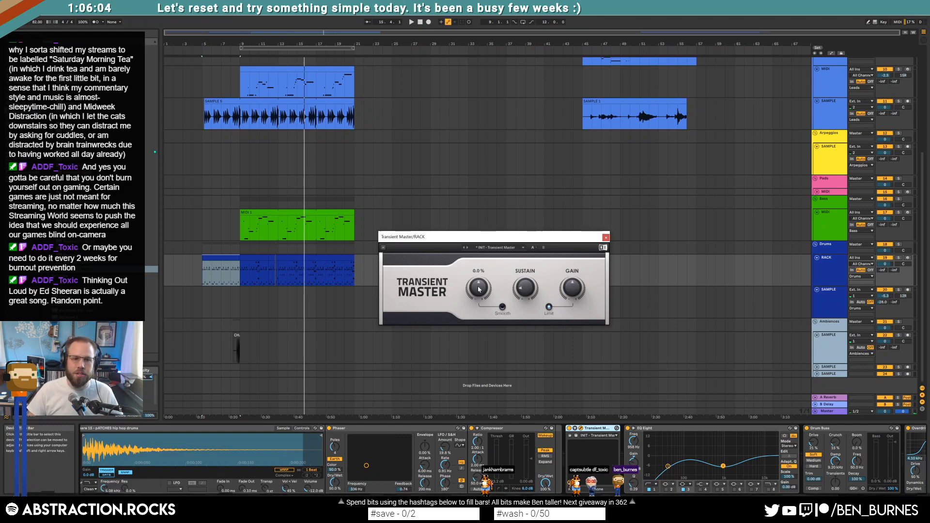
Play from bar 9, set Transient Master's Sustain to about -78% and close the plug-in window.
left_click(261, 258)
key("space")
left_click_drag(527, 291, 527, 298)
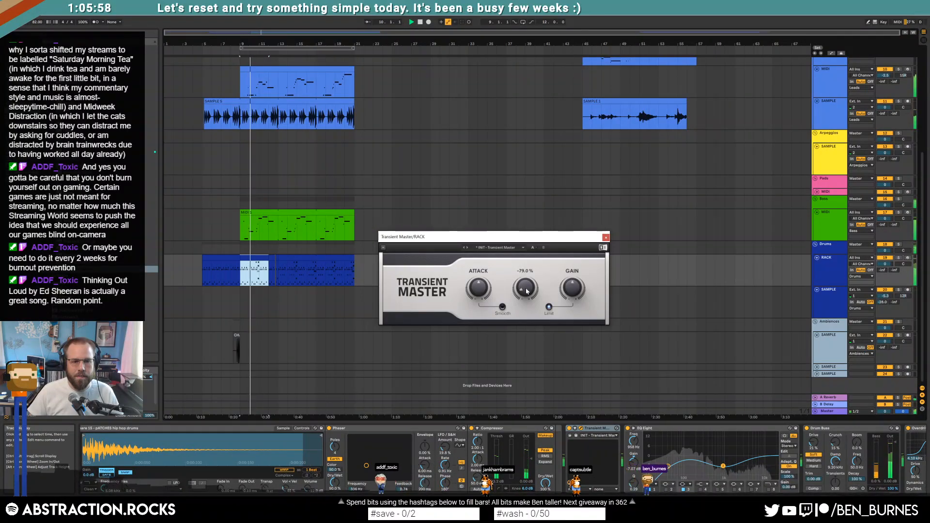
left_click_drag(526, 291, 529, 292)
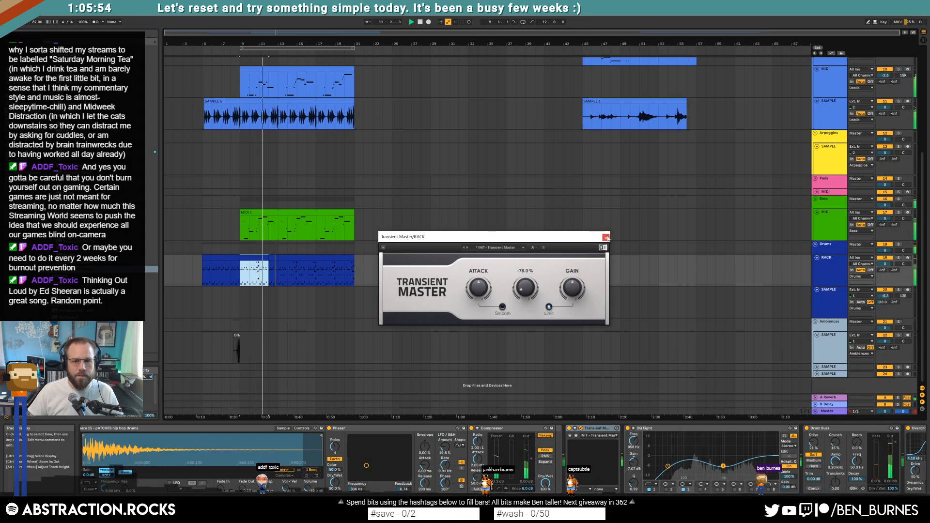
left_click(606, 237)
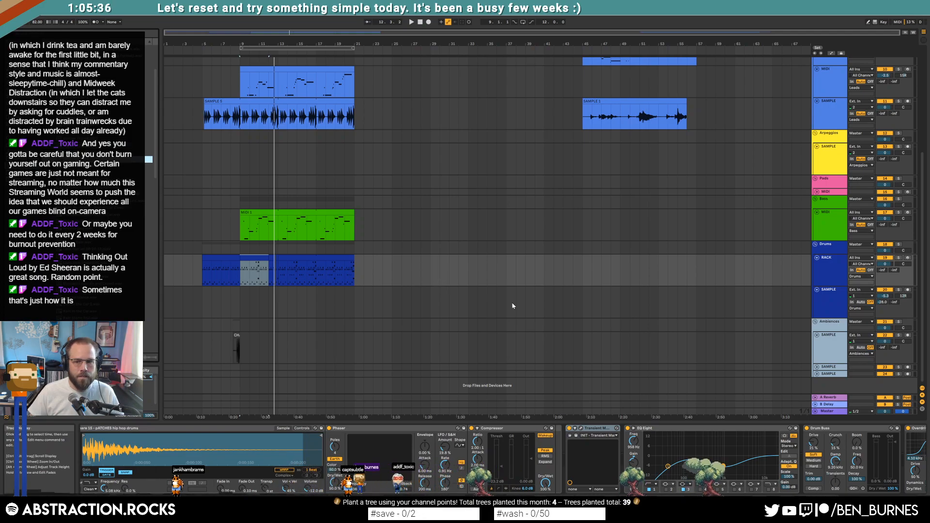
Unfold the second Ambiences SAMPLE track and place the Denver Trip 06 recording on it from bar 1.
left_click(816, 367)
left_click(829, 366)
key("ctrl+d")
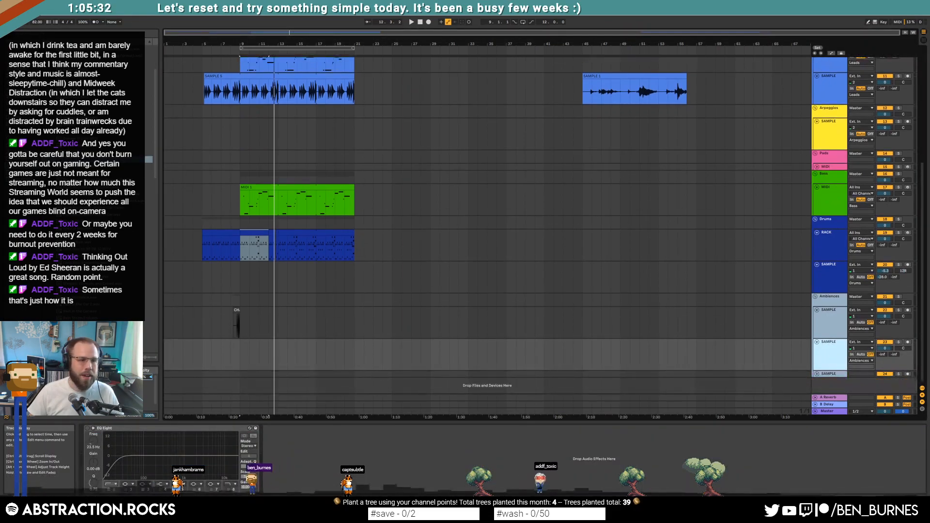
left_click(97, 167)
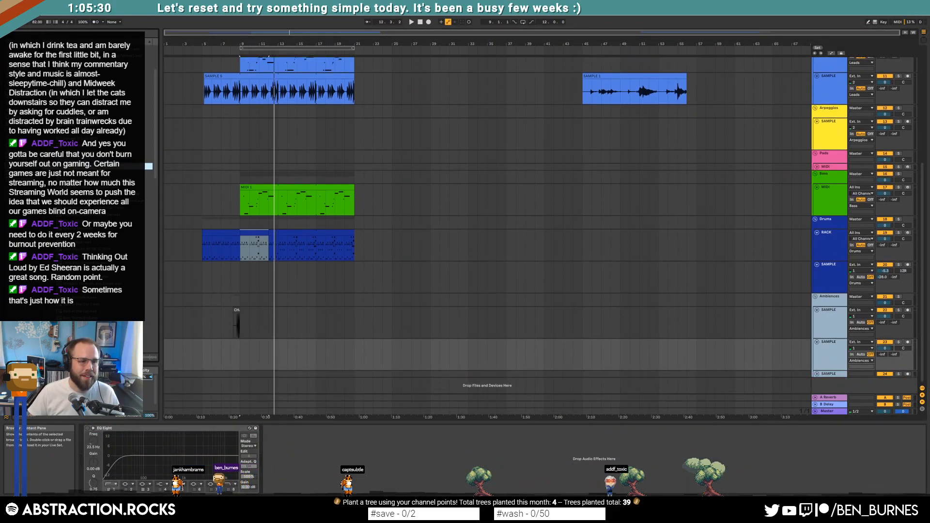
left_click_drag(97, 166, 187, 346)
Delete the part of the Denver Trip 06 clip beyond bar 50 and select the remaining clip.
left_click_drag(649, 358, 629, 359)
key("Delete")
left_click(661, 342)
key("Delete")
left_click(577, 342)
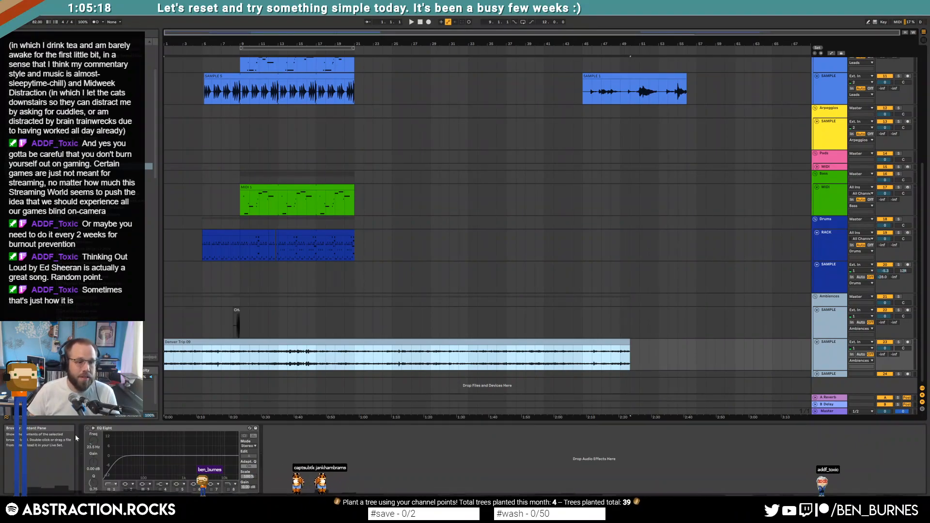
Enable EQ Eight on the Denver Trip track with a low cut near 900 Hz and lower the track volume to -9.2 dB.
left_click(121, 461)
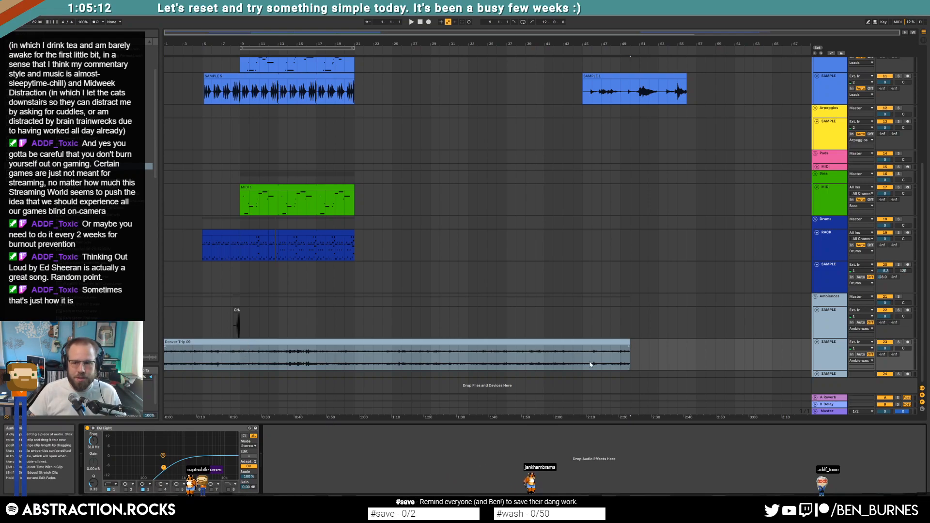
left_click_drag(885, 348, 885, 357)
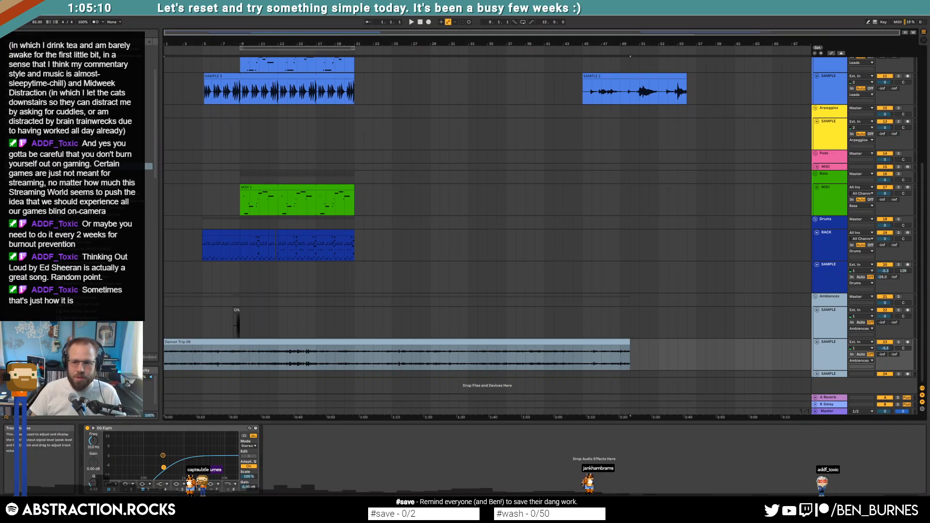
key("space")
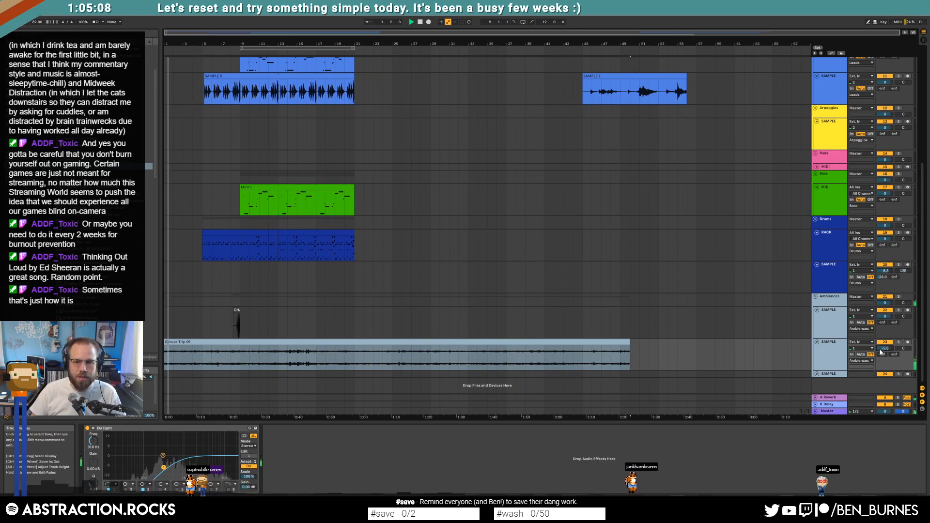
left_click_drag(885, 348, 885, 353)
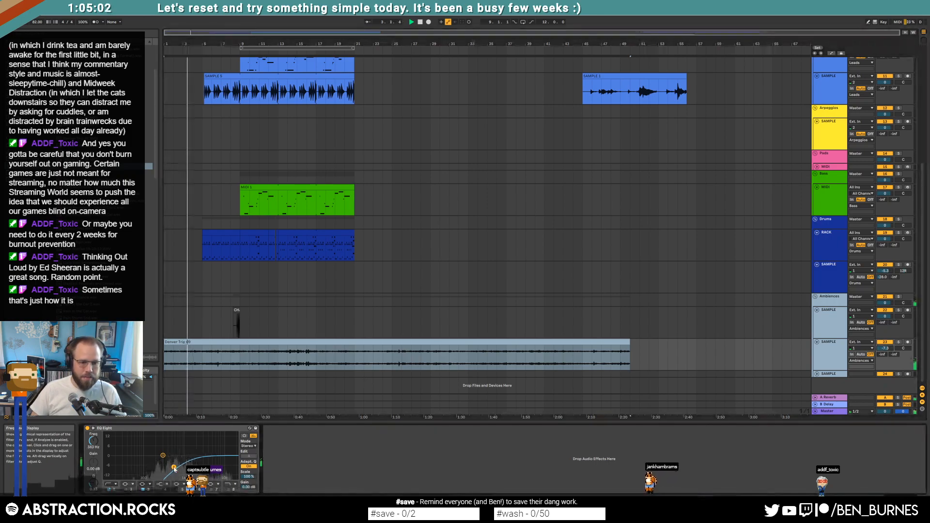
left_click_drag(885, 348, 885, 353)
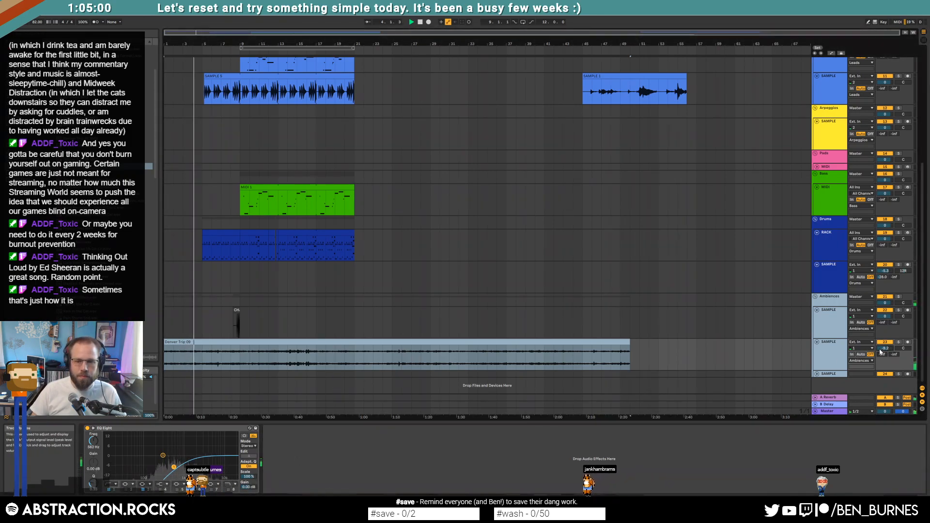
left_click_drag(172, 472, 179, 469)
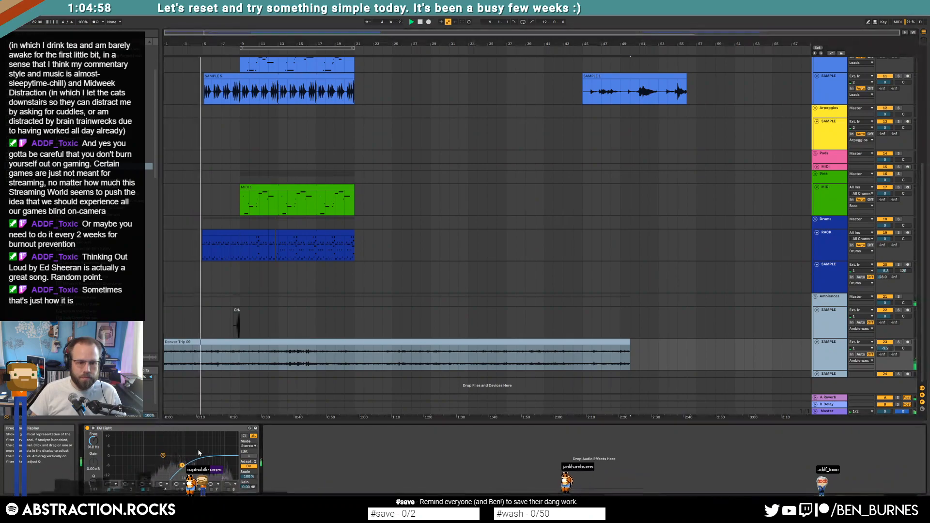
Open the Denver Trip 06 clip and examine its waveform around the start.
double_click(261, 342)
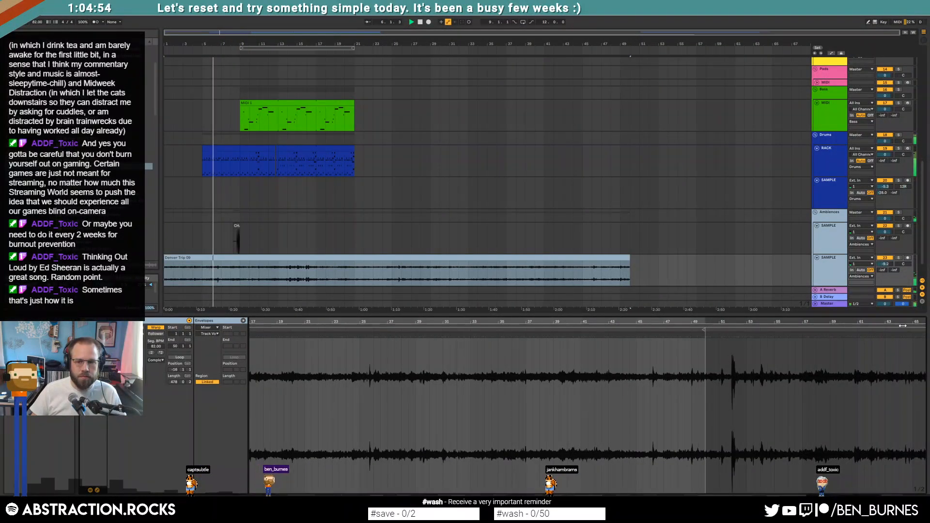
left_click_drag(705, 361, 138, 391)
left_click_drag(267, 383, 299, 384)
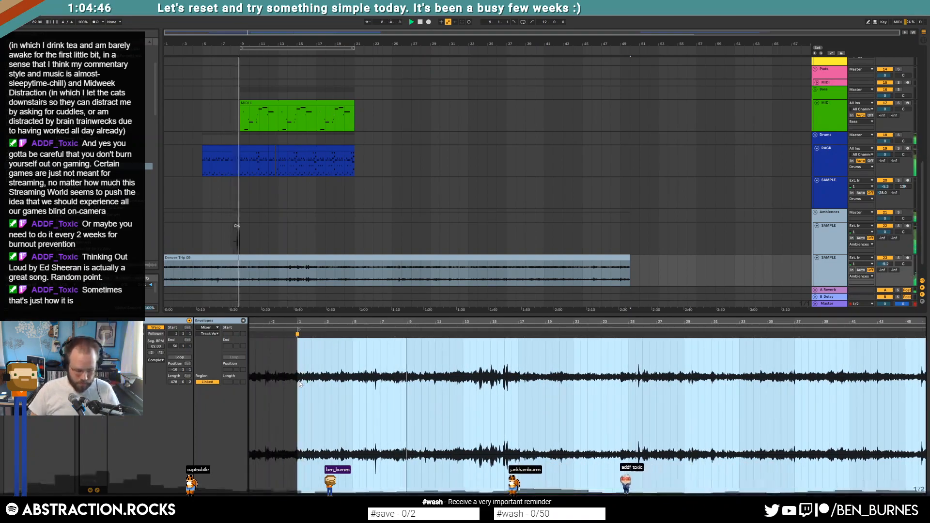
key("shift+Tab")
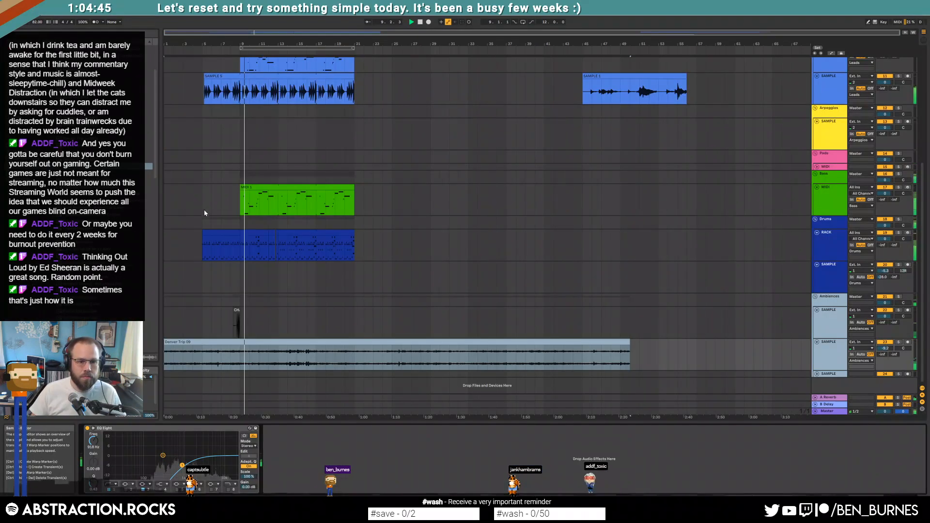
Raise the Reverb and Delay sends of the CHAN1 clip's Ambiences SAMPLE track, with Delay at -15 dB.
left_click(237, 310)
left_click_drag(882, 323, 894, 307)
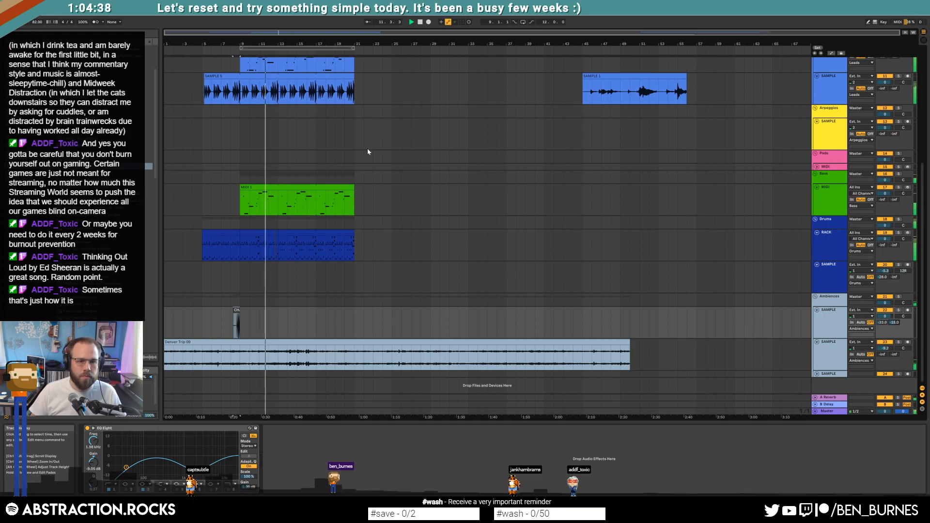
In the drum clip at bar 9, shift the snare on 3.2 a sixteenth later and shorten the hat 4 note beside it.
left_click(265, 230)
double_click(265, 231)
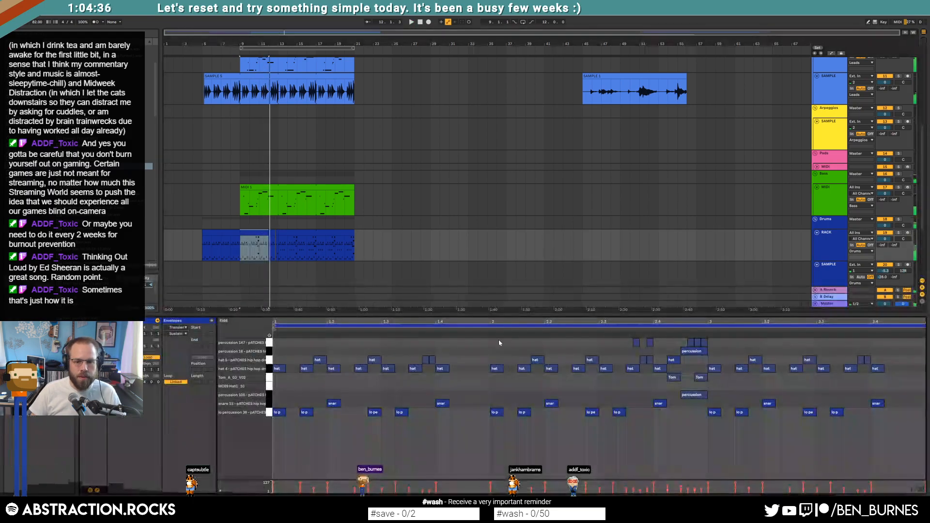
left_click(688, 419)
left_click(781, 403)
key("space")
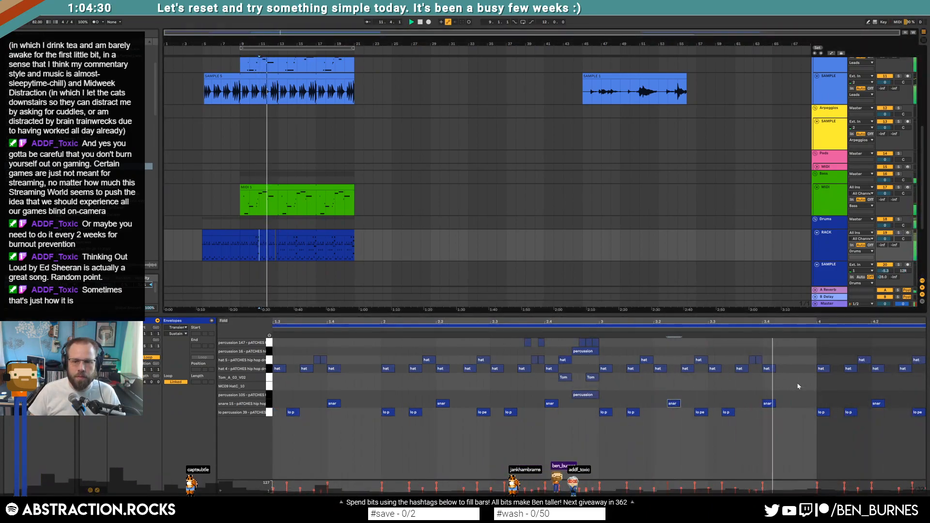
left_click(663, 369)
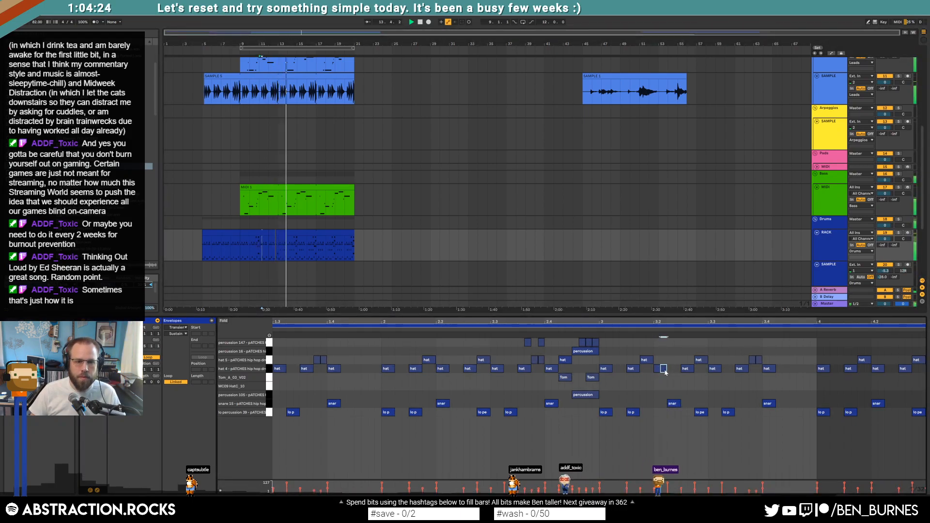
In the drum clip at bar 13, move the snare on 3.4 an eighth later and add a hat 4 note a sixteenth after 3.4.
left_click(304, 256)
double_click(303, 233)
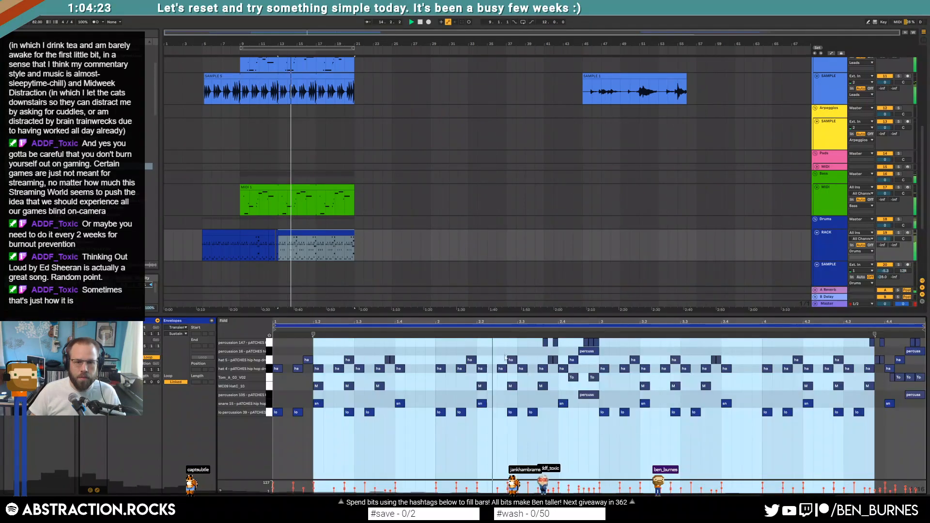
left_click(763, 443)
left_click_drag(726, 404, 744, 406)
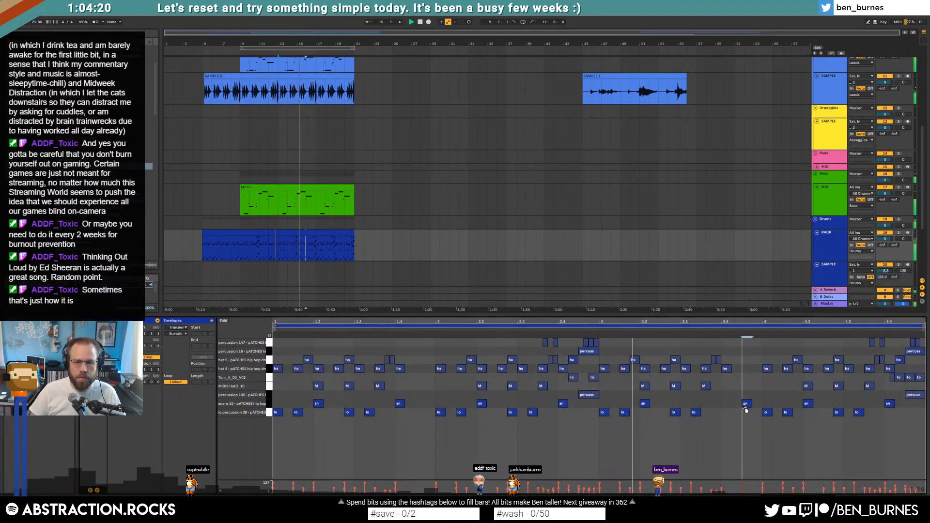
double_click(736, 369)
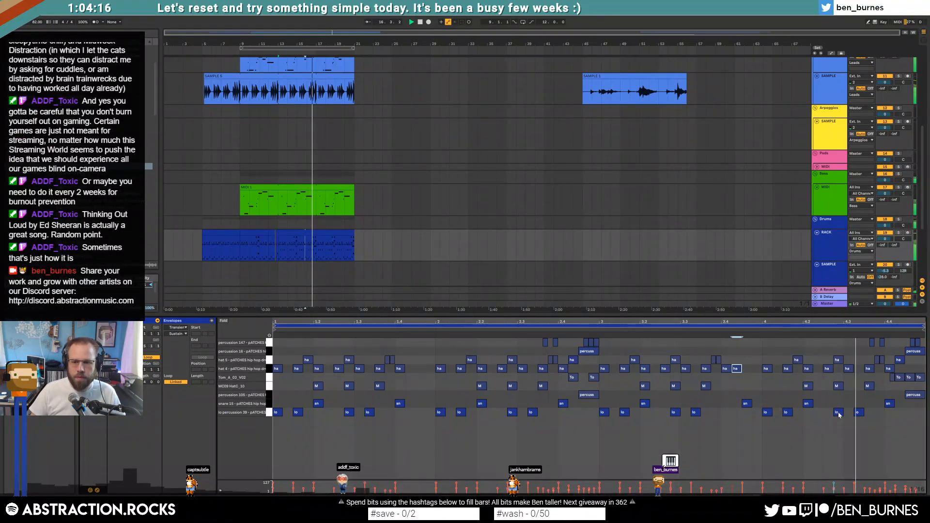
Move the snare on 4.4 a sixteenth earlier and vary the hats before it by shifting a hat 5 note earlier and shortening a hat 4 note.
left_click_drag(889, 405, 879, 406)
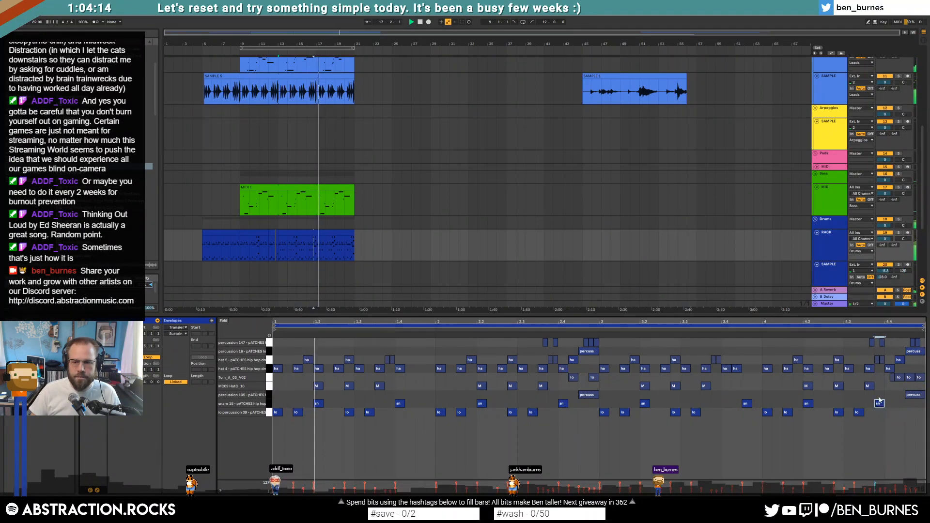
scroll(876, 367, "up", 3)
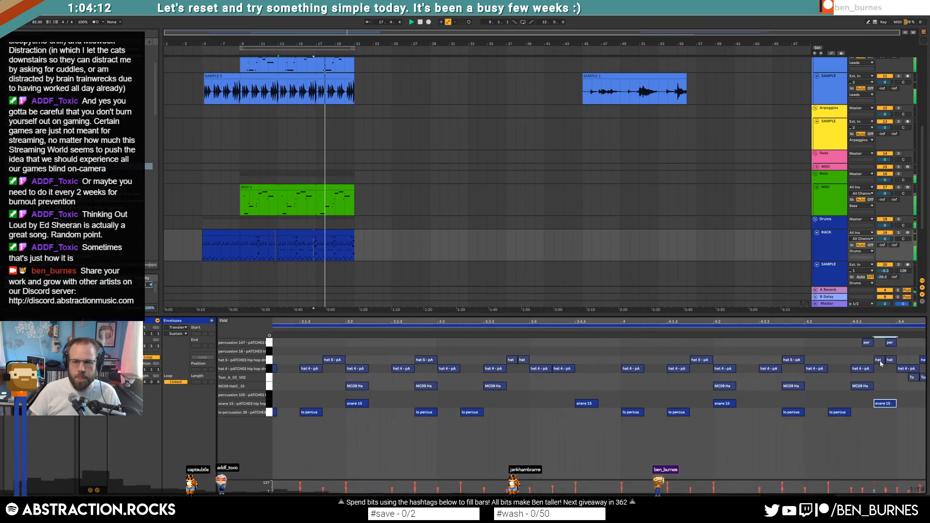
left_click_drag(867, 369, 861, 369)
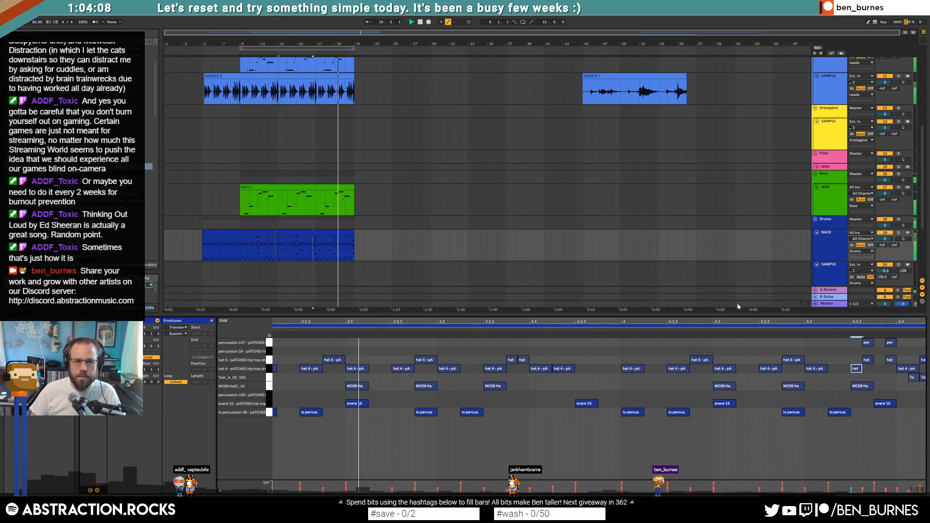
key("shift+Tab")
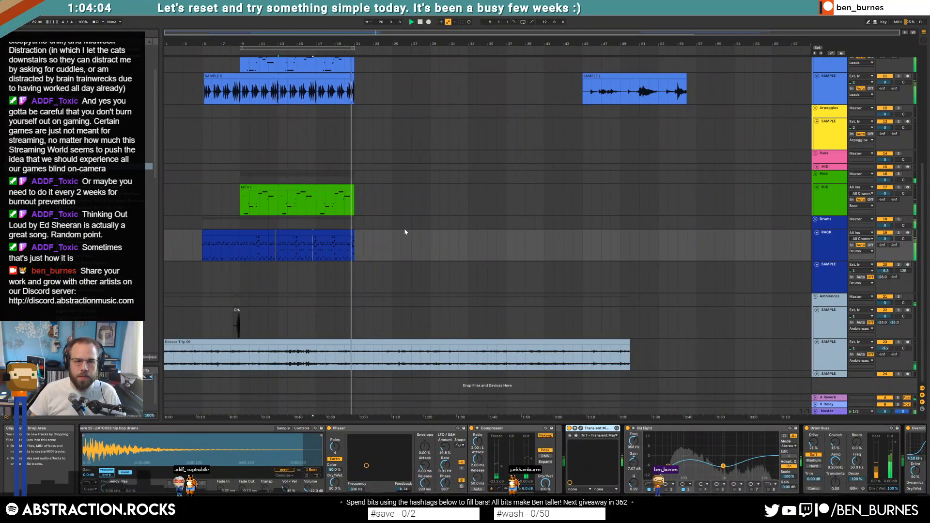
Copy the drum clip at bar 13 over bars 17 to 20 and open the copy for note editing.
key("space")
left_click_drag(317, 241, 355, 248)
left_click(345, 238)
double_click(344, 238)
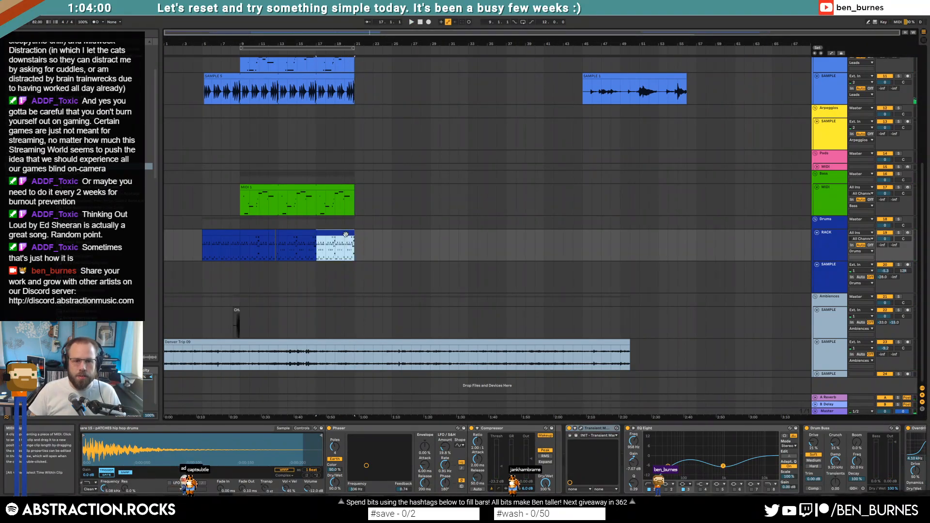
In the drum clip at bar 17, move the last snare a sixteenth later onto 4.4 and the snare on 2.4 a sixteenth earlier.
left_click_drag(879, 403, 893, 404)
left_click_drag(810, 403, 809, 405)
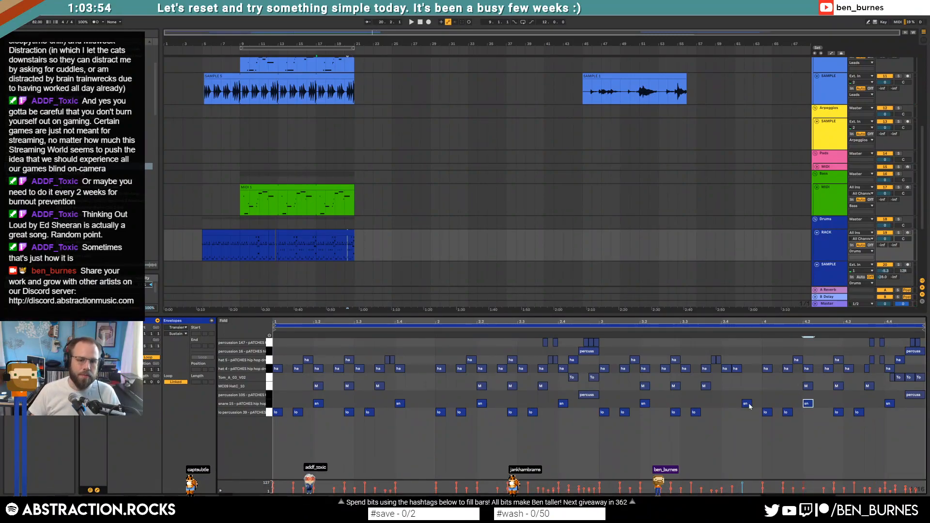
left_click(481, 403)
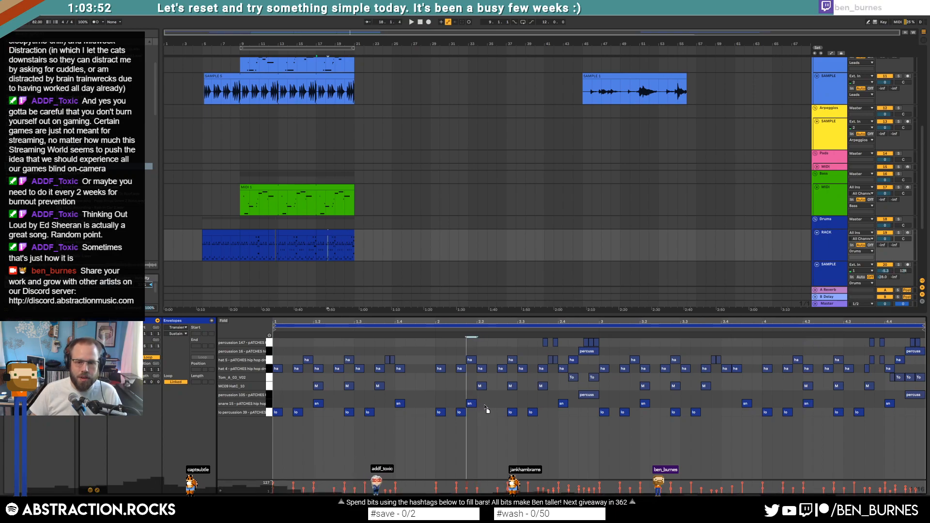
left_click_drag(563, 404, 553, 407)
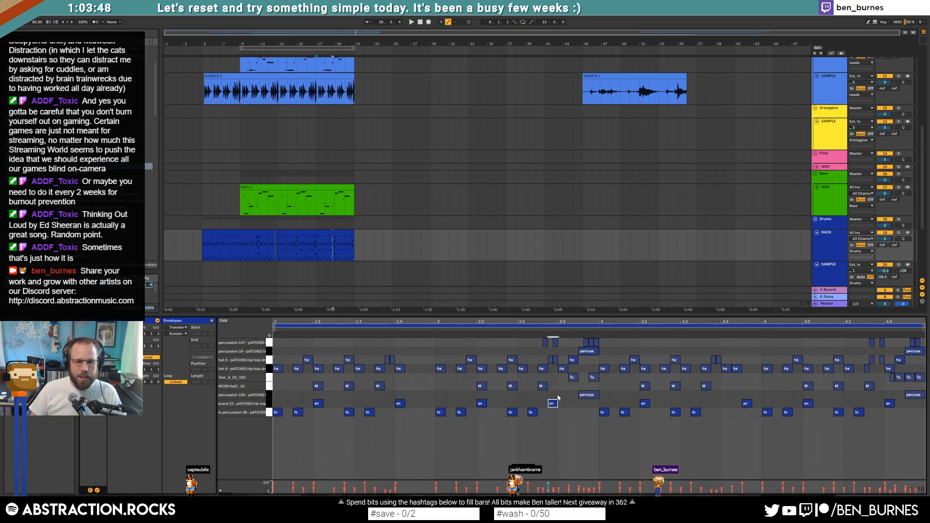
left_click(327, 233)
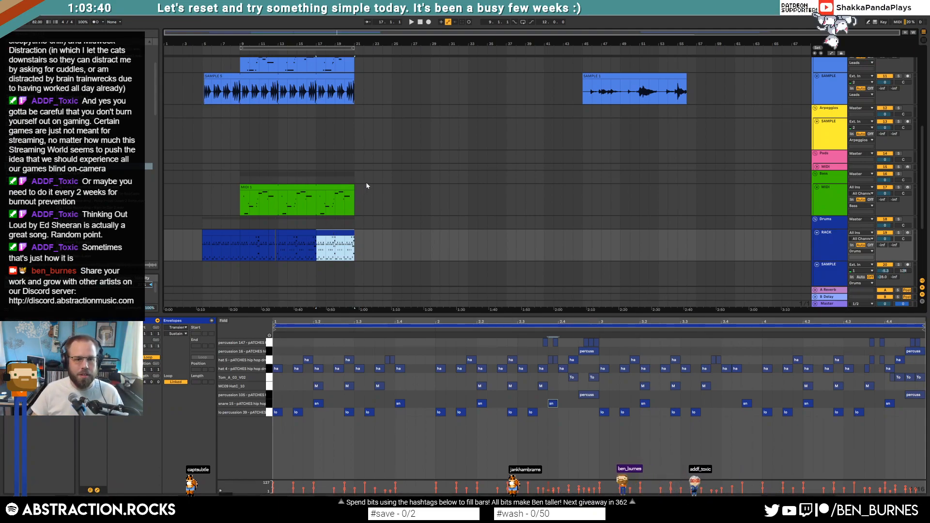
key("shift+Tab")
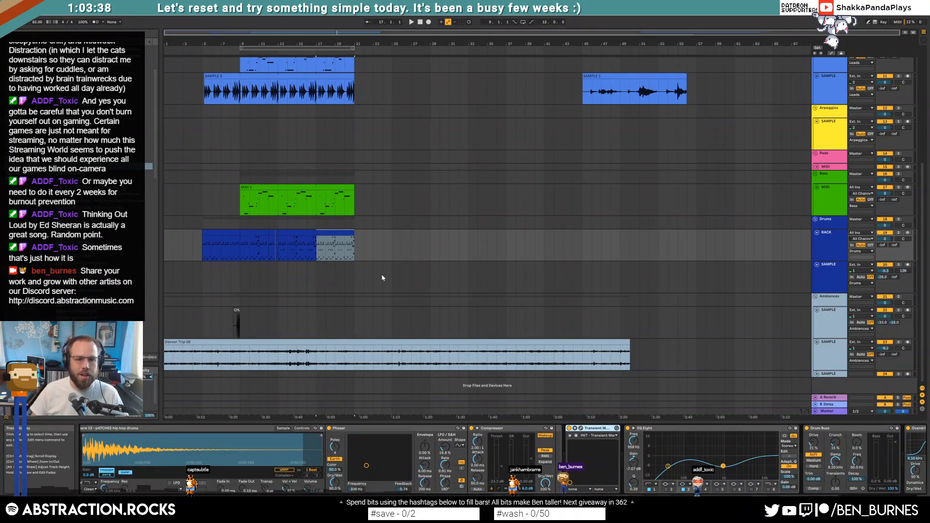
Trim the end of the Denver Trip ambience clip back to bar 33.
left_click_drag(618, 340, 468, 352)
scroll(420, 286, "up", 6)
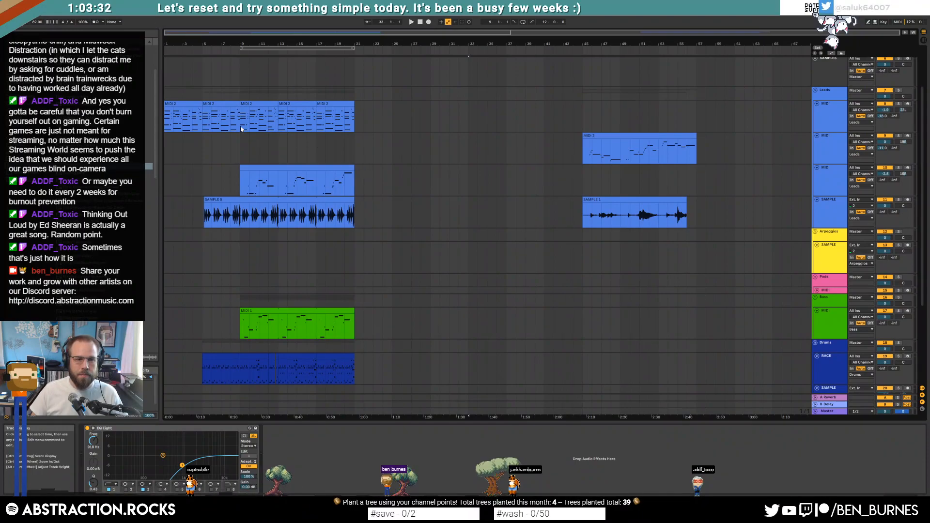
Arm the first MIDI track in the Leads group and set the playback start at bar 21.
left_click(427, 121)
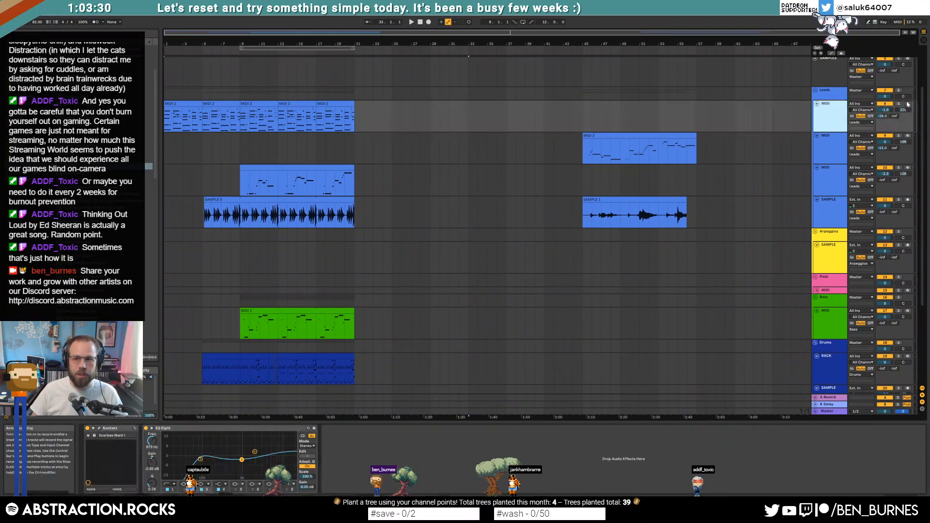
left_click(355, 116)
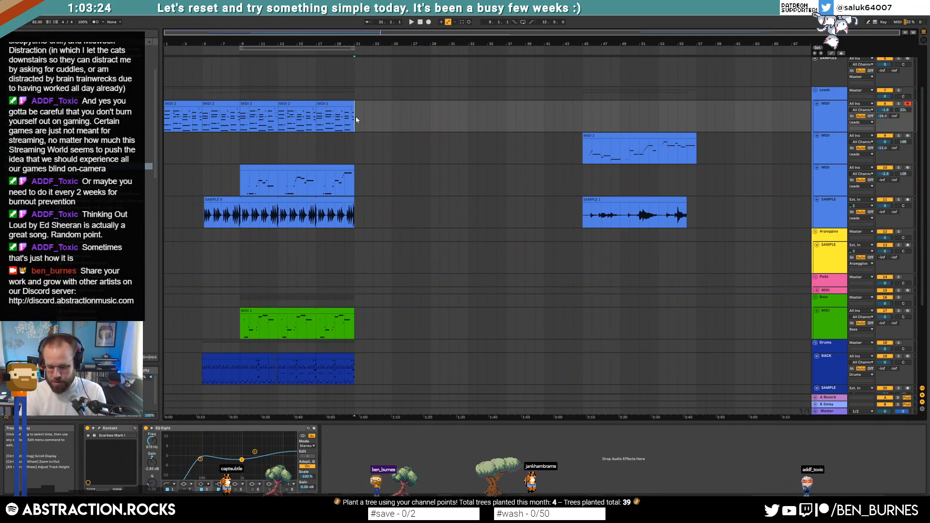
Try recording a take from bar 21 on the armed Leads MIDI track and undo it.
key("F9")
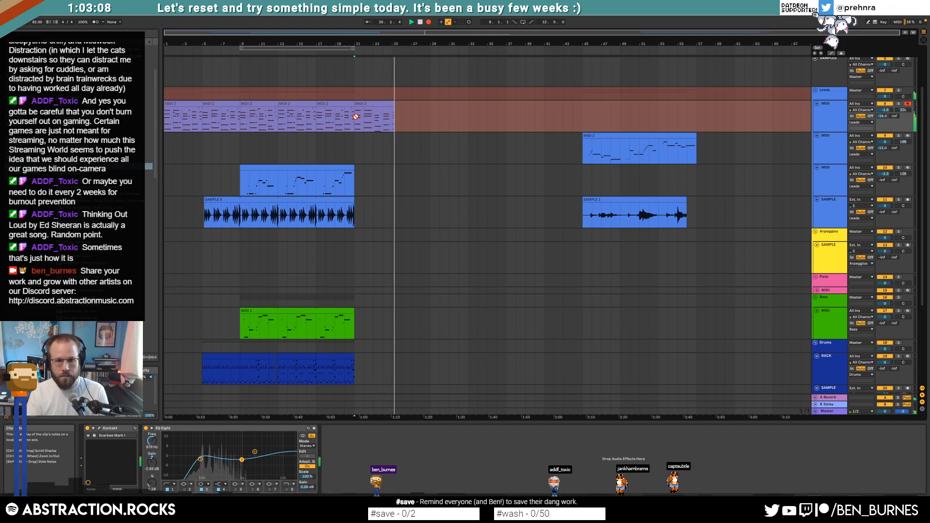
key("space")
key("ctrl+z")
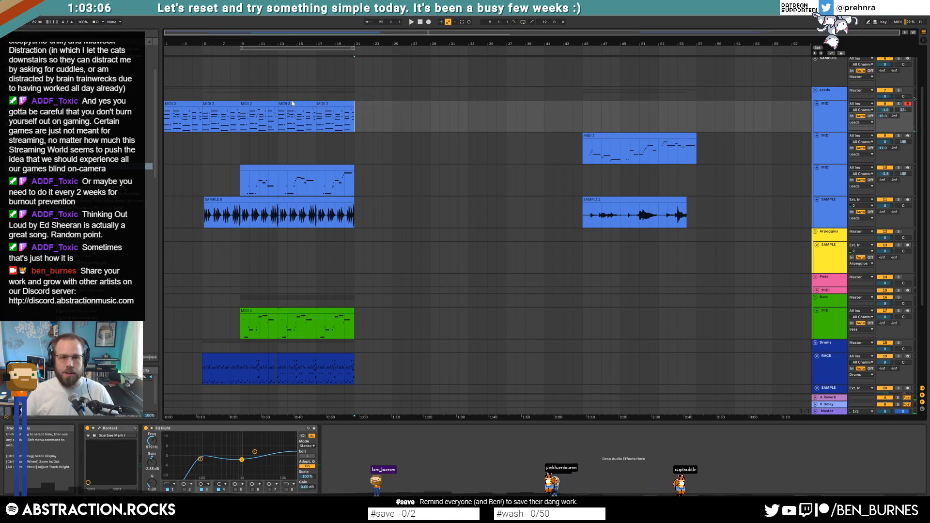
Turn on the metronome and copy the four-bar drum section from bars 5–9 to bar 21 on the drum RACK track.
left_click(96, 22)
left_click_drag(202, 368, 239, 368)
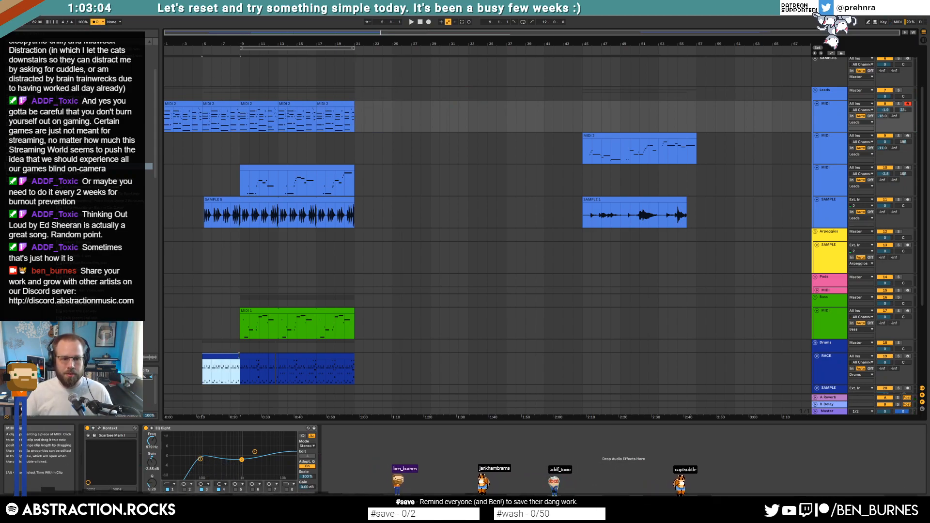
left_click(356, 371)
key("ctrl+v")
Record a new take over the extended drums from bar 21 on the armed MIDI track and delete it.
left_click(355, 122)
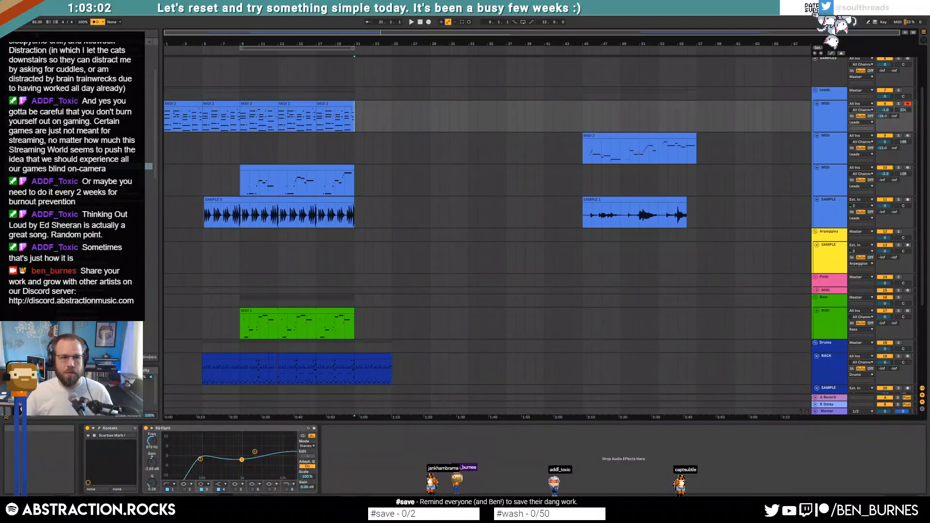
left_click(428, 22)
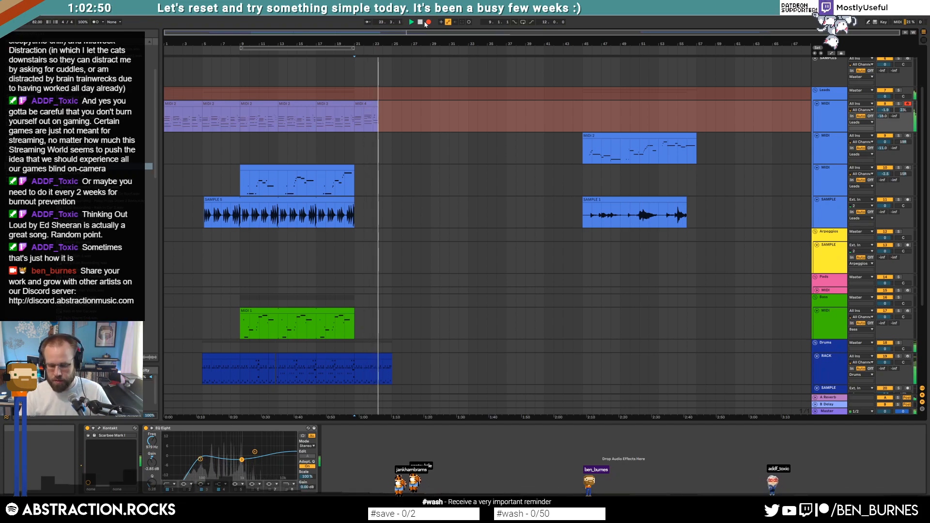
left_click(427, 22)
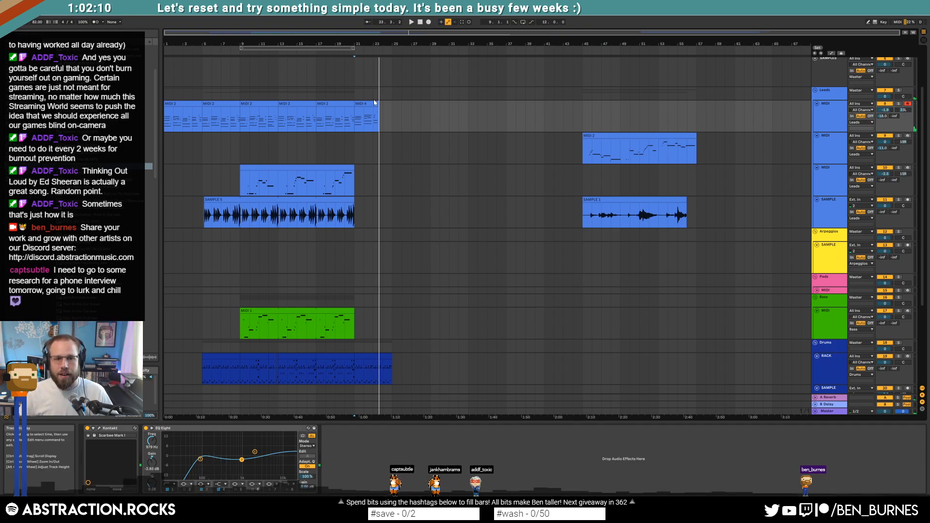
left_click(358, 116)
key("Delete")
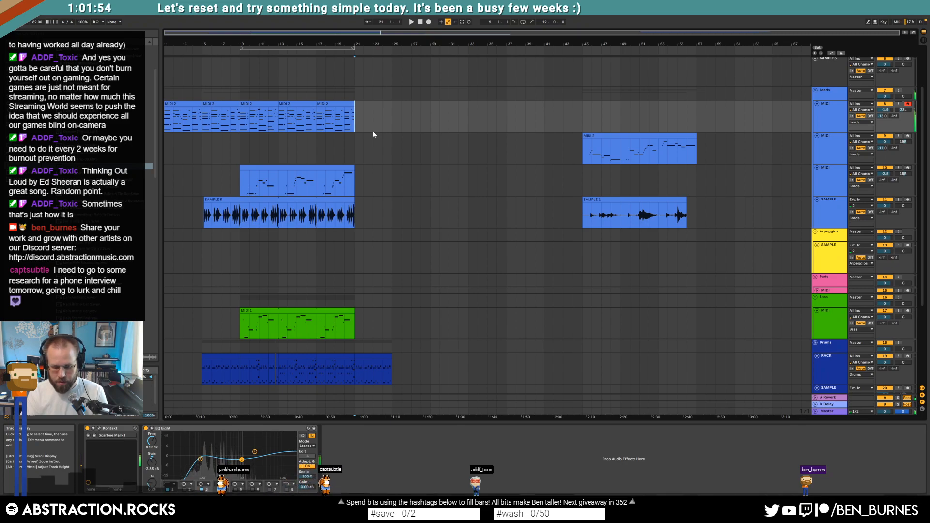
Retry recording the part from bar 21 through bar 24 and delete the resulting clip.
key("F9")
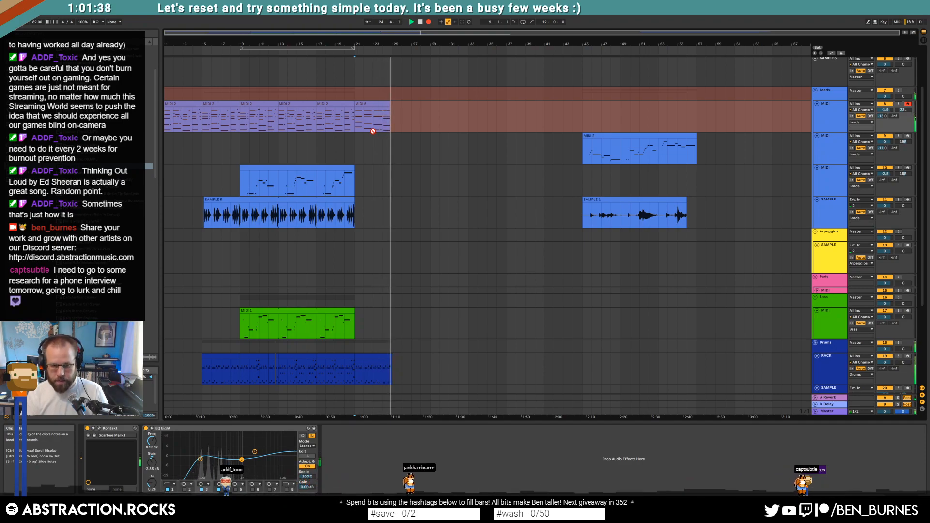
key("space")
left_click(380, 106)
key("Delete")
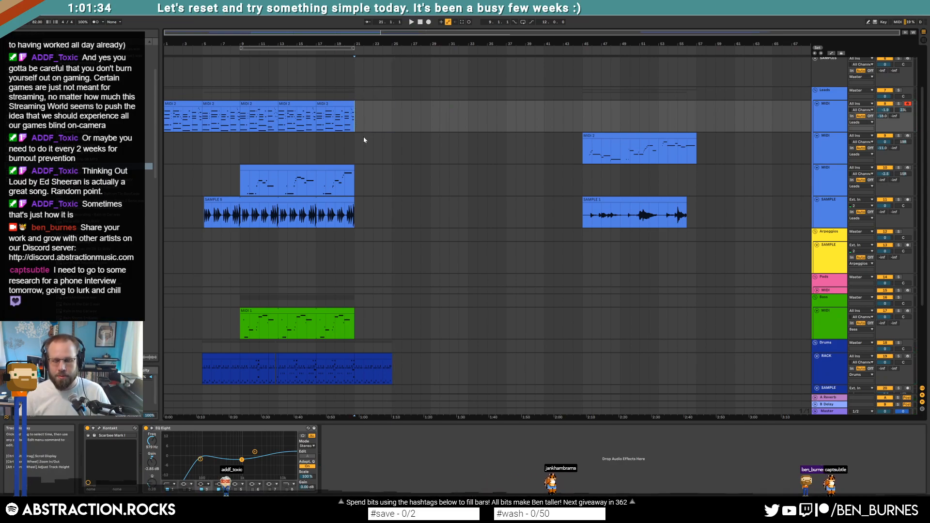
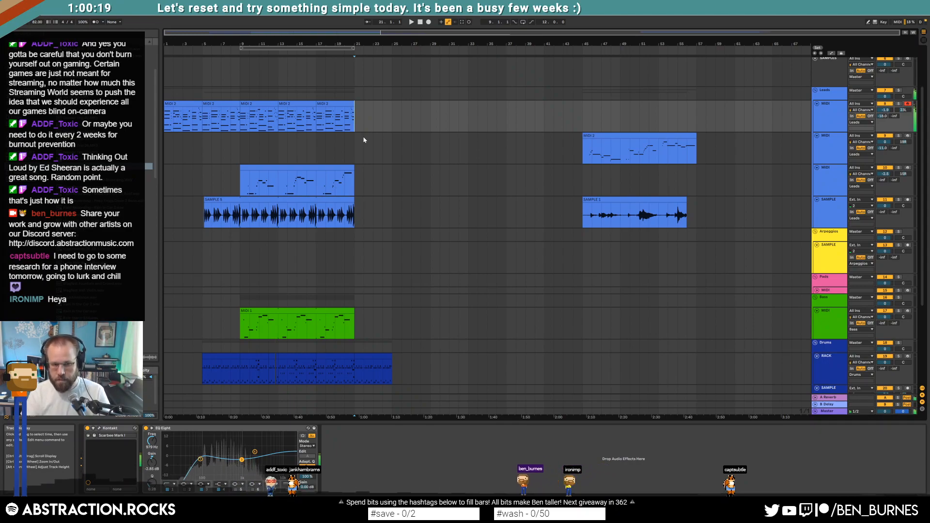
Record two more short takes from bar 21 on the armed track, deleting each one.
key("F9")
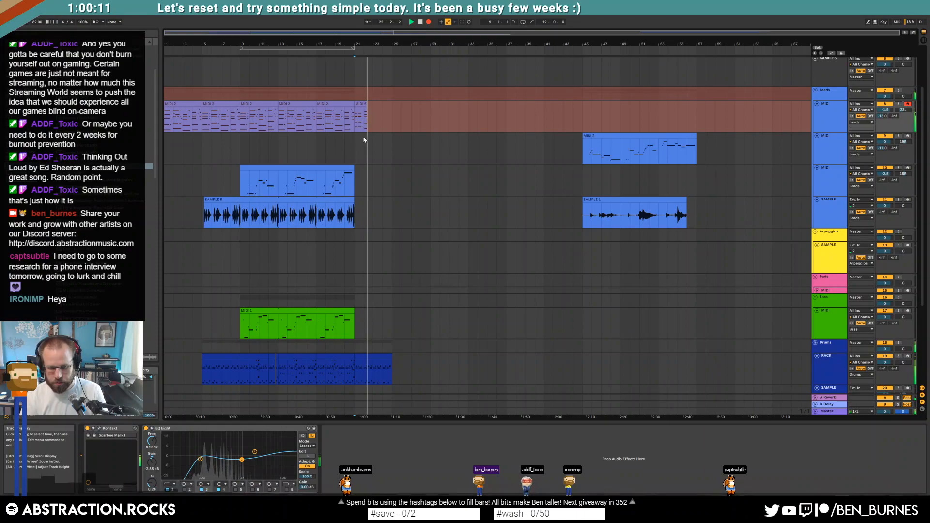
key("F9")
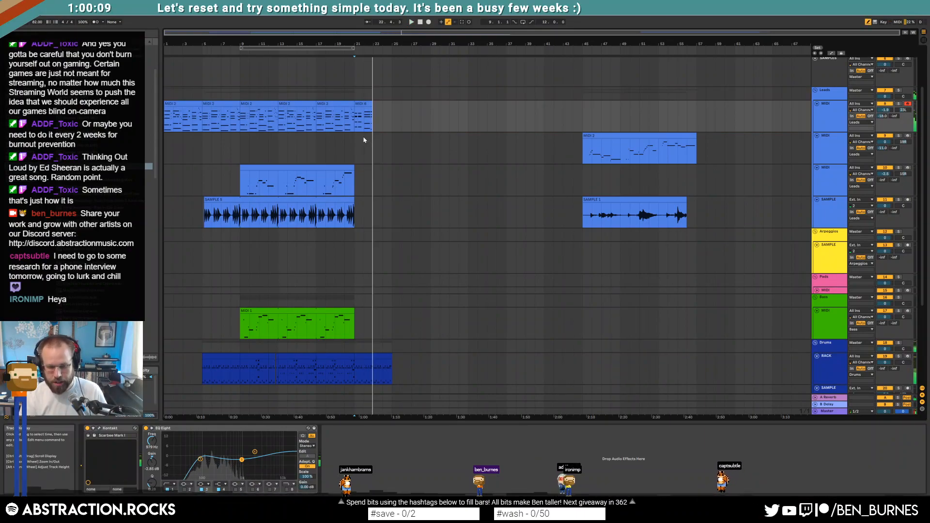
left_click(361, 104)
key("Delete")
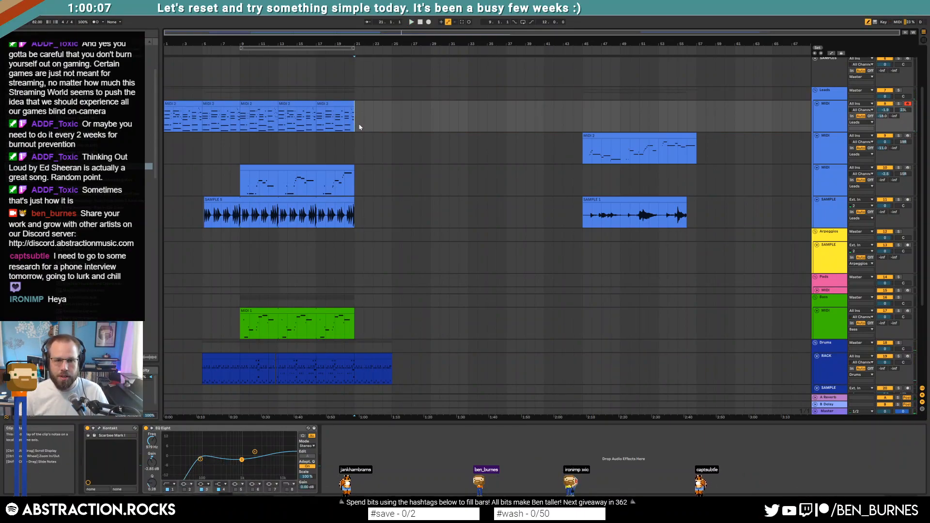
key("F9")
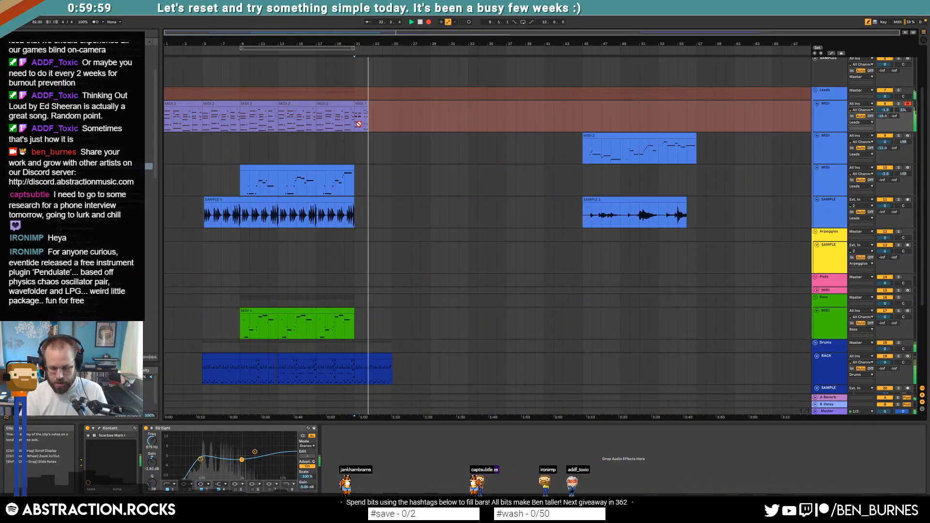
key("space")
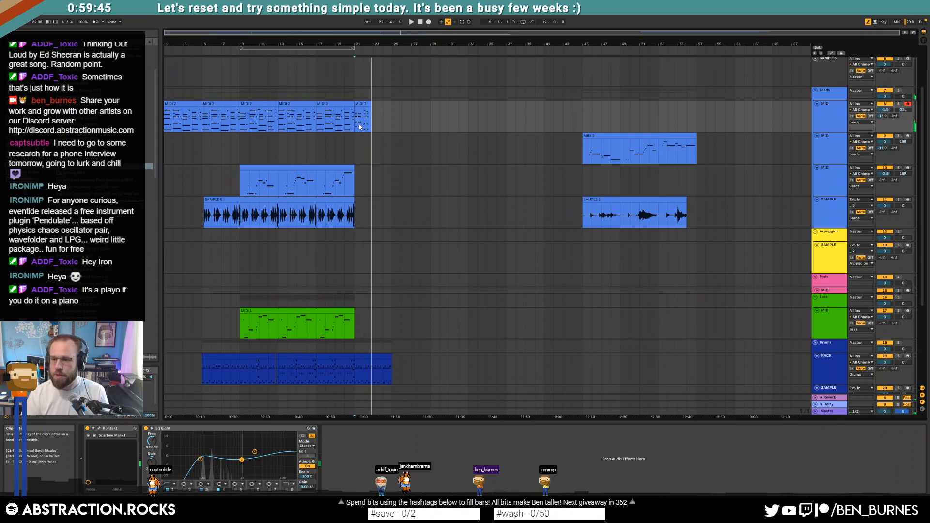
left_click_drag(368, 112, 357, 117)
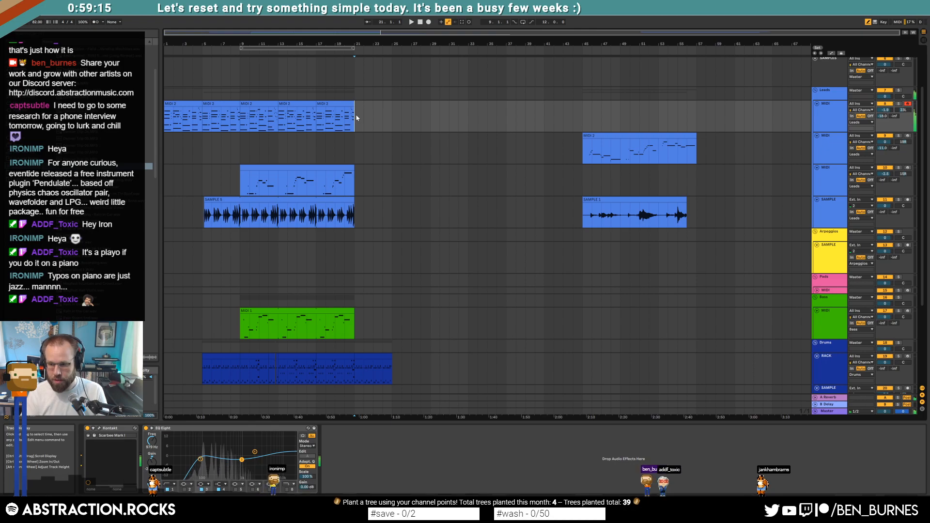
Record a four-bar chord part from bar 21 to bar 25 on the armed Leads MIDI track.
key("F9")
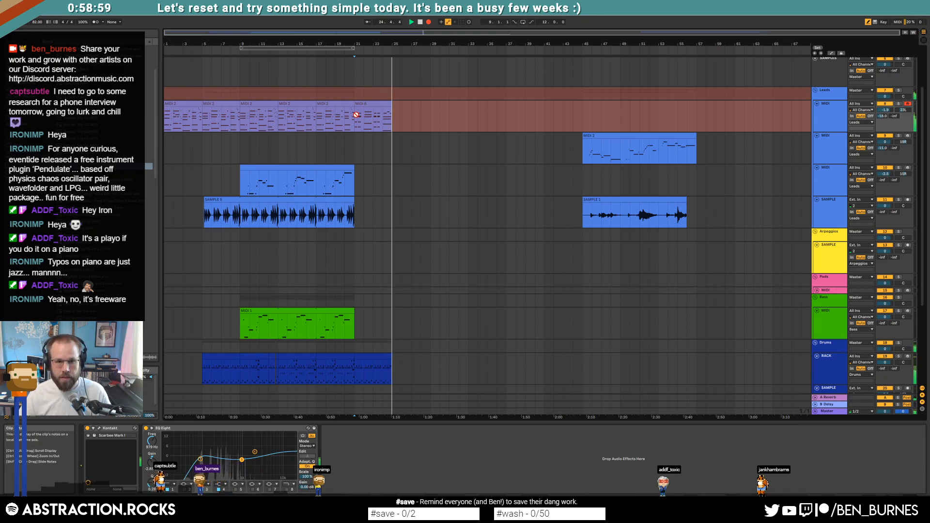
key("space")
left_click(387, 104)
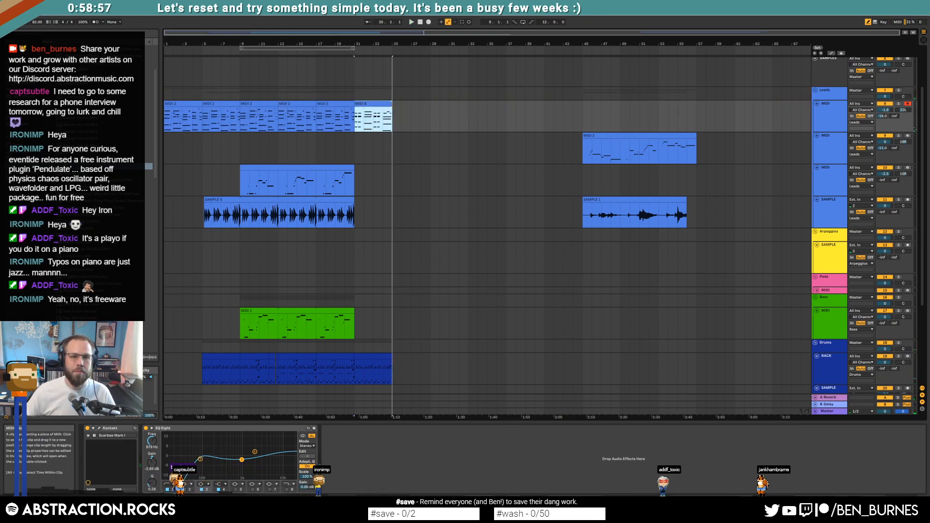
Open the newly recorded clip's notes and nudge the chord near bar 2 slightly later onto the bar line.
double_click(385, 104)
key("b")
key("space")
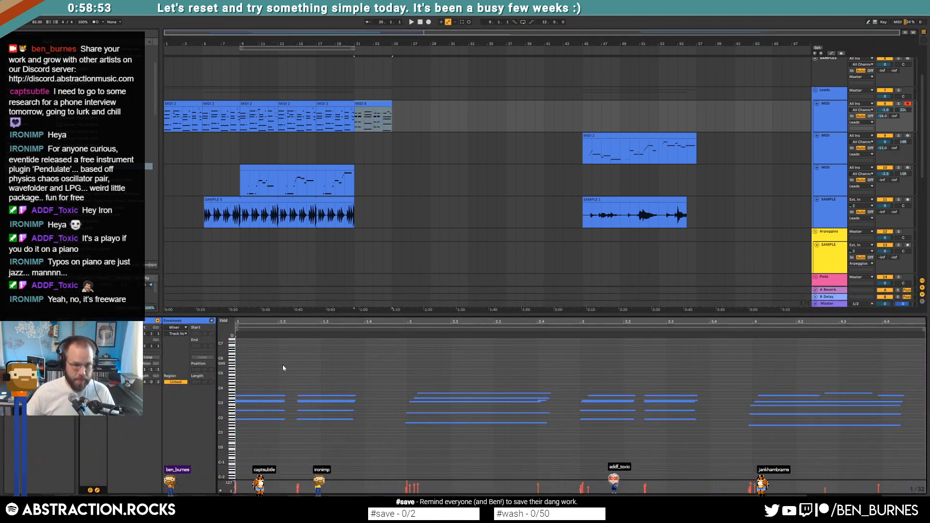
left_click(418, 413)
left_click_drag(458, 387, 446, 437)
left_click(418, 434)
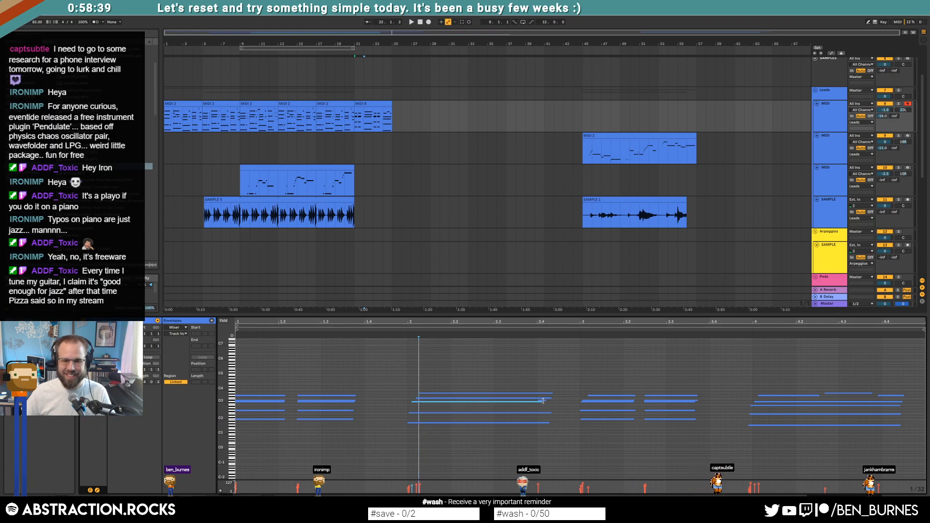
Lengthen the short note at the end of bar 2 and nudge the last chord slightly later onto the start of bar 4.
left_click_drag(545, 400, 563, 400)
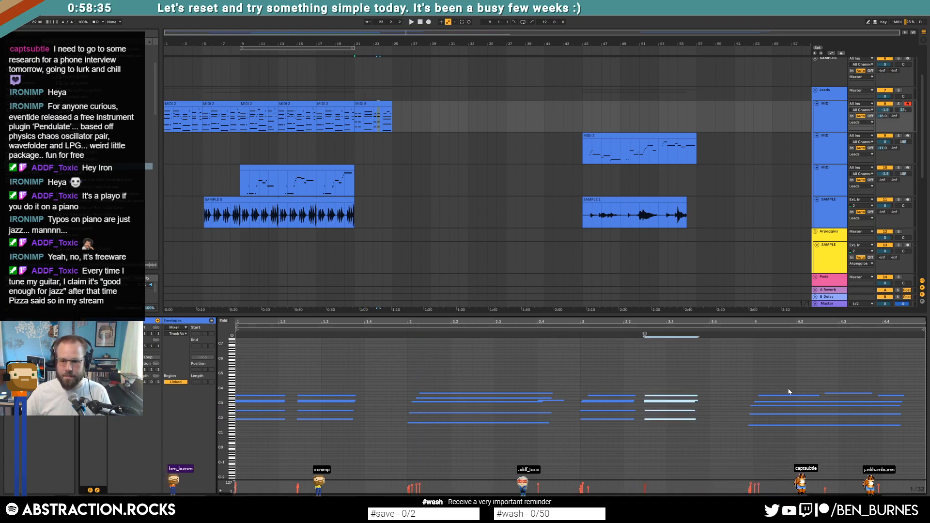
left_click_drag(779, 379, 889, 462)
key("Right")
left_click(748, 383)
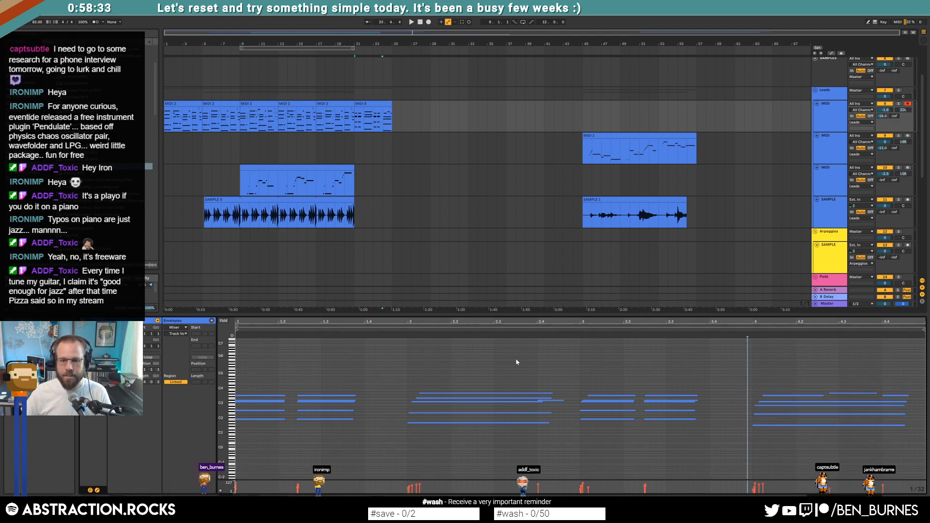
Play back the edited clip and loop the arrangement over its four bars, starting at bar 21.
key("space")
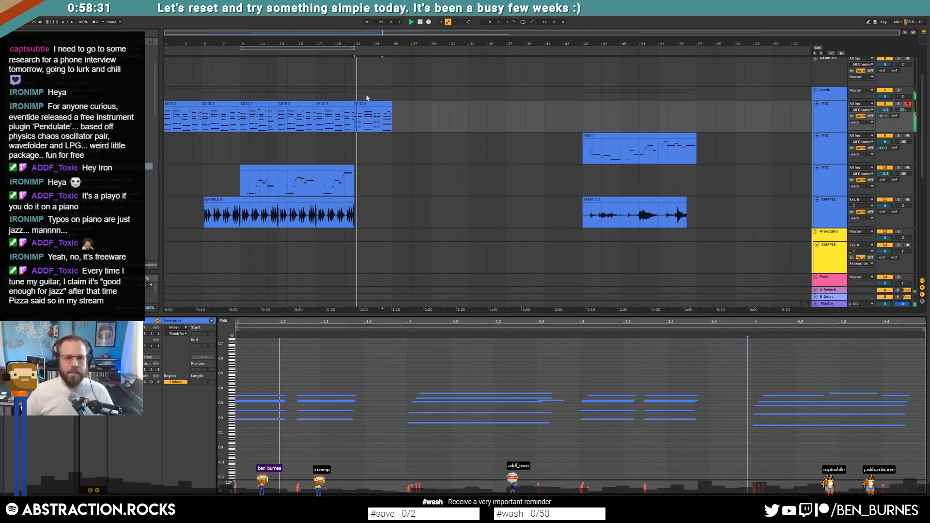
left_click(373, 102)
key("ctrl+l")
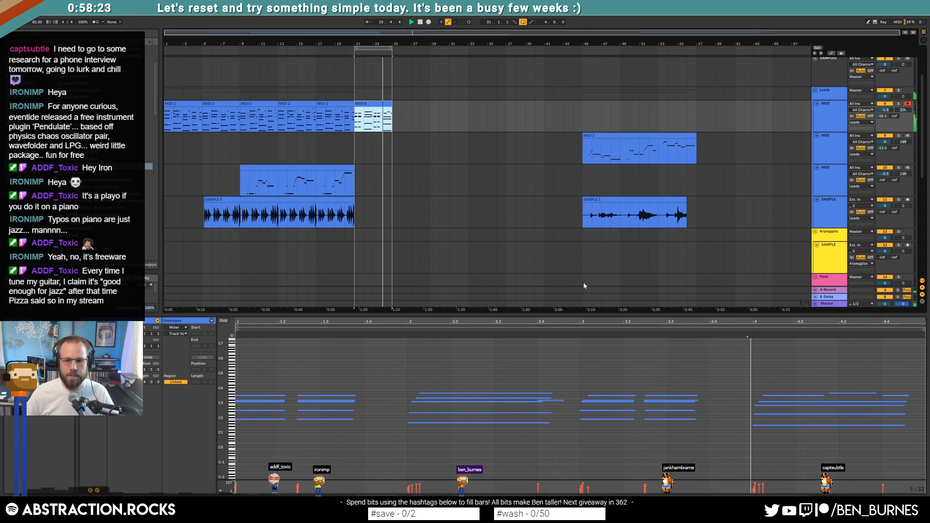
Lower the third-lowest note of the bar 4 chord by one semitone and audition the change.
left_click_drag(221, 401, 244, 403)
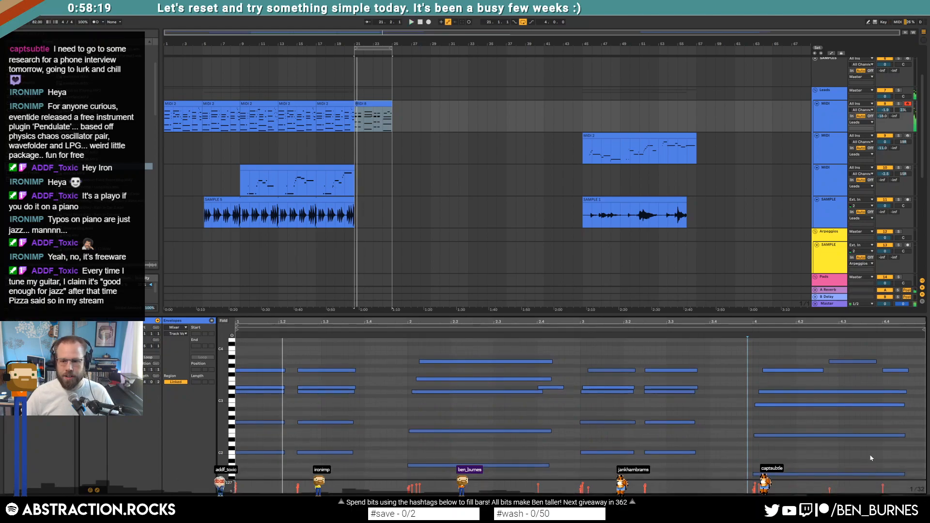
scroll(778, 427, "down", 3)
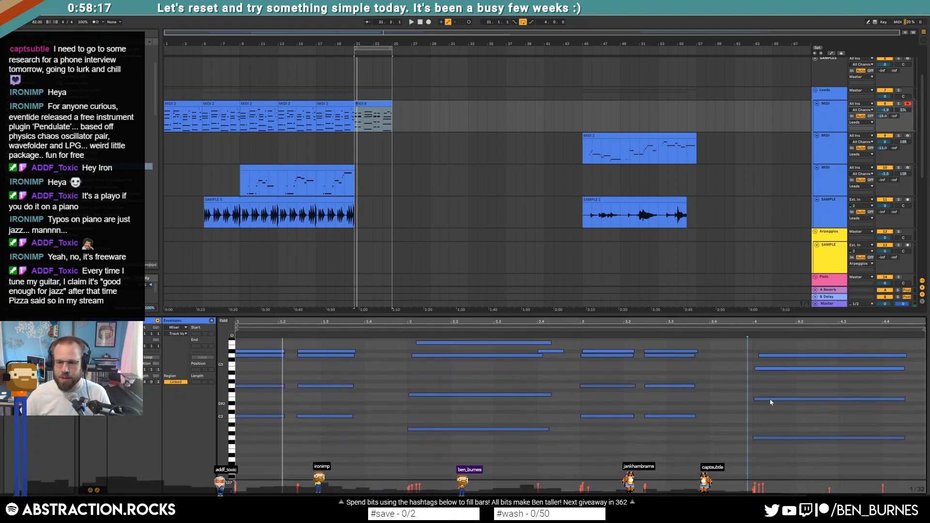
left_click(770, 369)
scroll(815, 403, "up", 2)
scroll(815, 402, "up", 1)
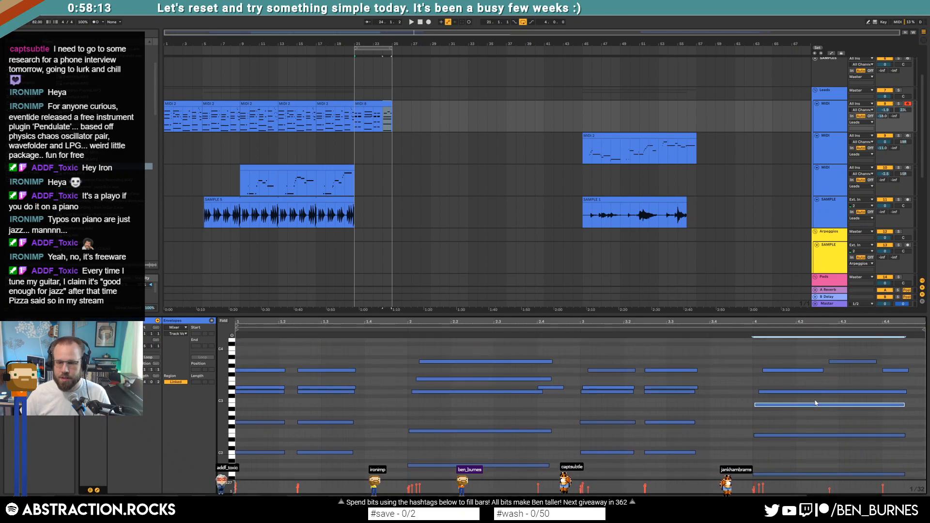
key("Down")
key("space")
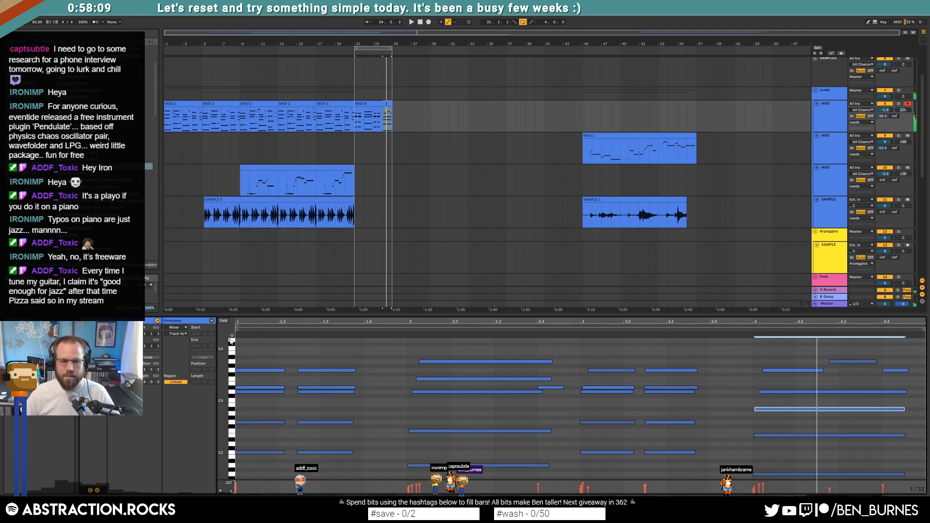
Lower the second-lowest note of the bar 4 chord by one semitone and raise the third-lowest note by one semitone.
left_click_drag(736, 431, 783, 450)
key("Down")
left_click_drag(760, 397, 773, 424)
key("Up")
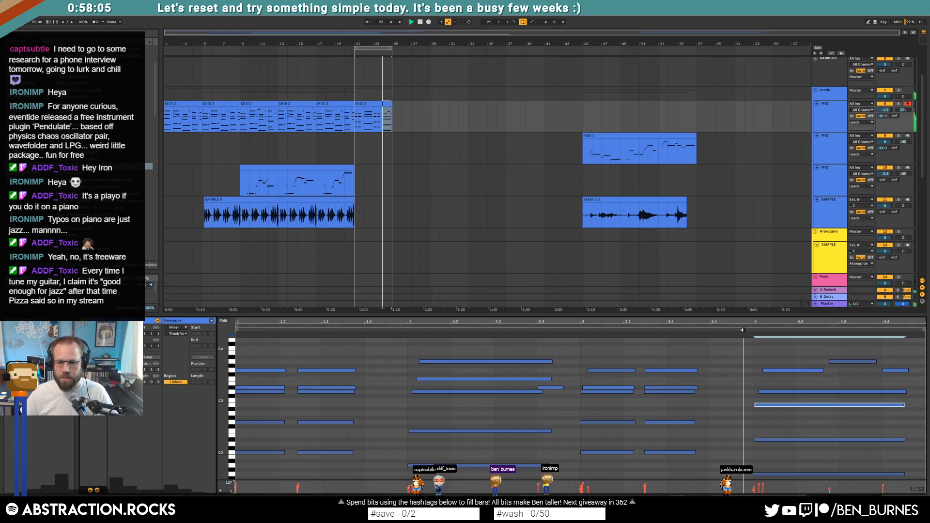
Audition the bar 4 chord, lowering its third-lowest note by one semitone and raising its short top note by one semitone.
left_click(742, 330)
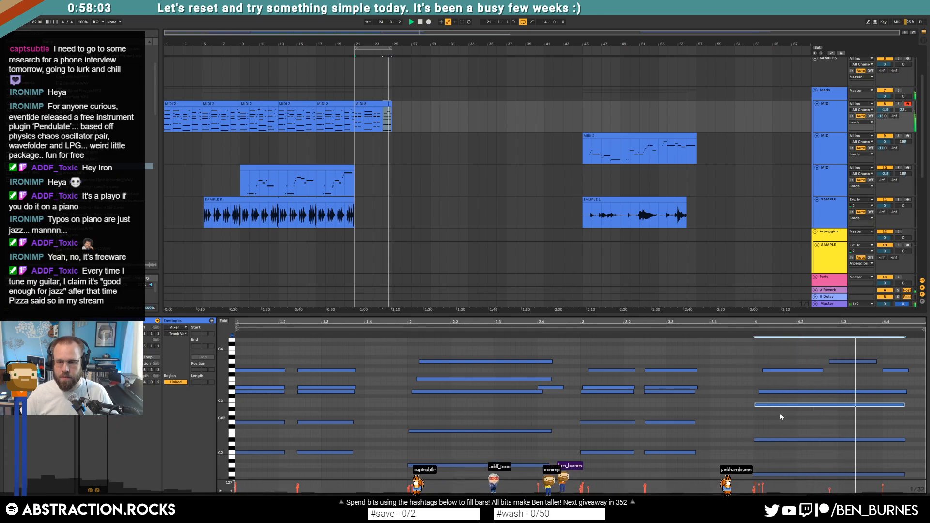
left_click(861, 363)
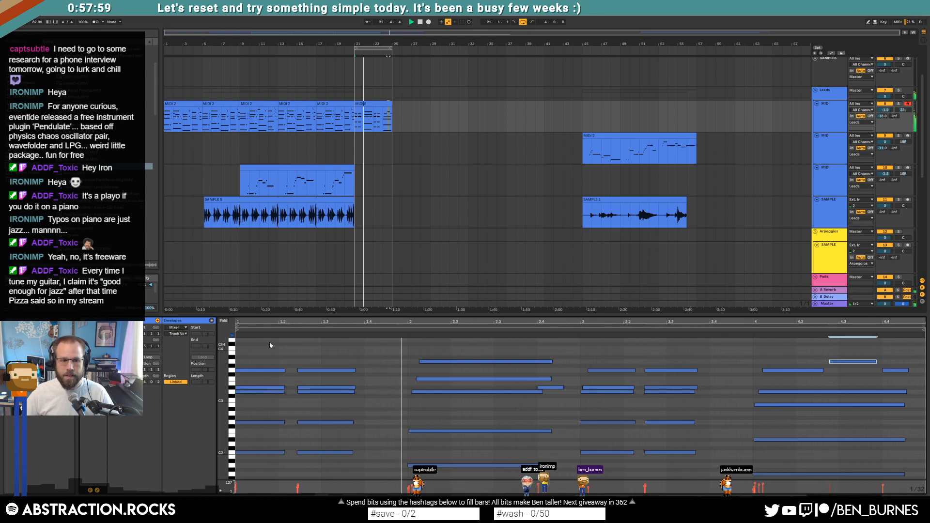
left_click(768, 410)
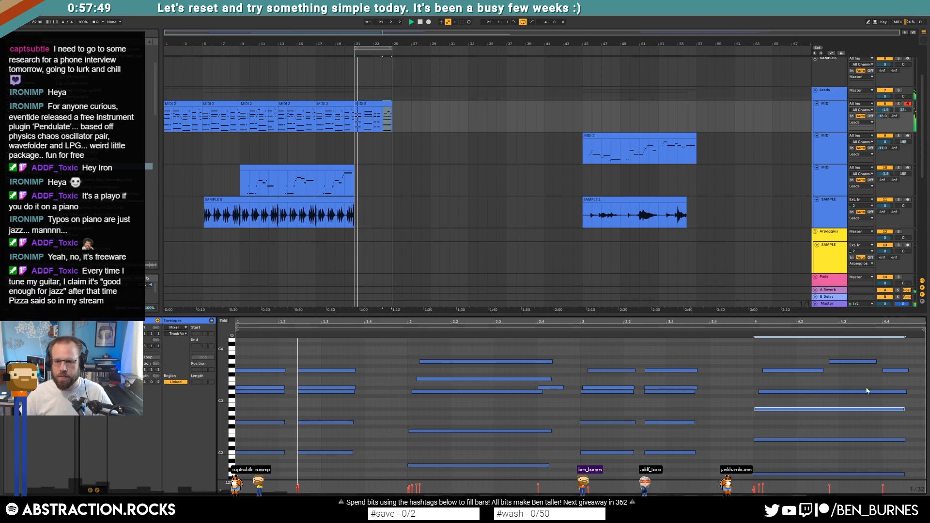
left_click(853, 357)
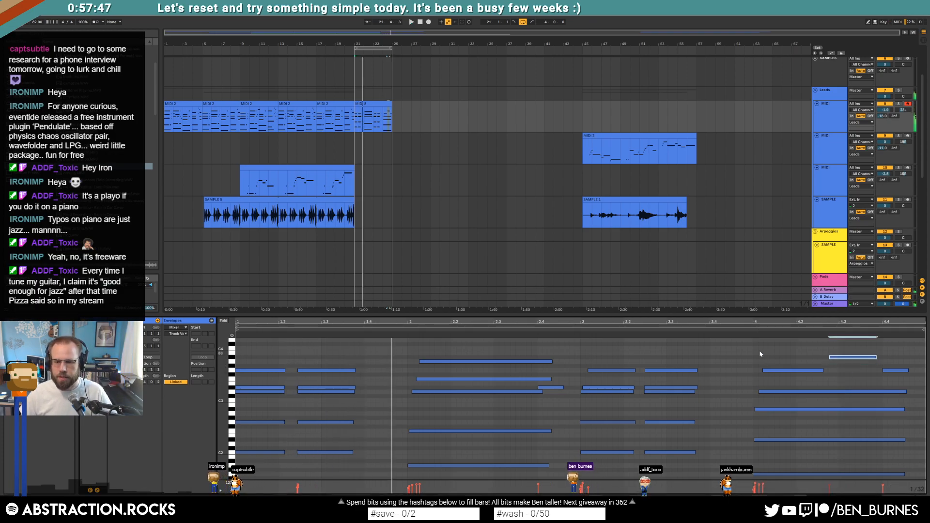
Clear the bar 4 chord from the clip by deleting all of its notes.
left_click_drag(753, 347, 923, 478)
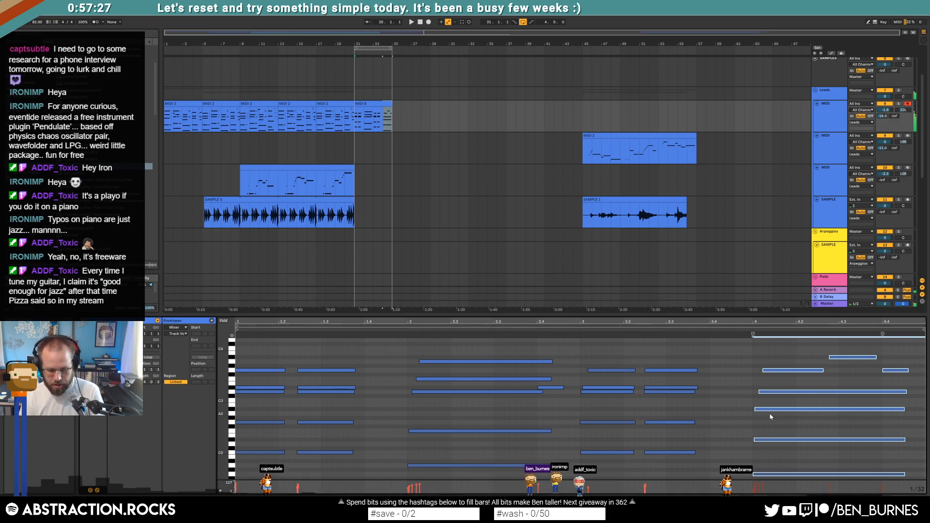
key("space")
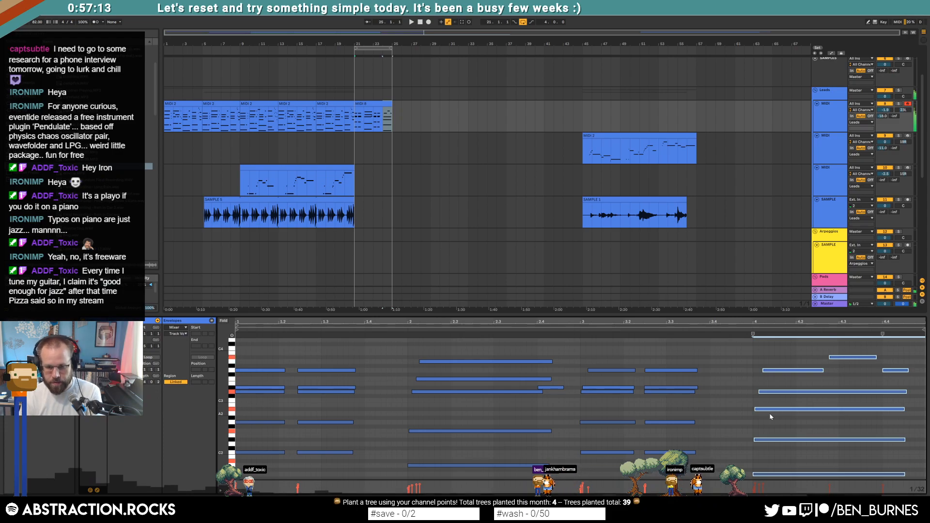
left_click(769, 380)
key("ctrl+z")
key("ctrl+z")
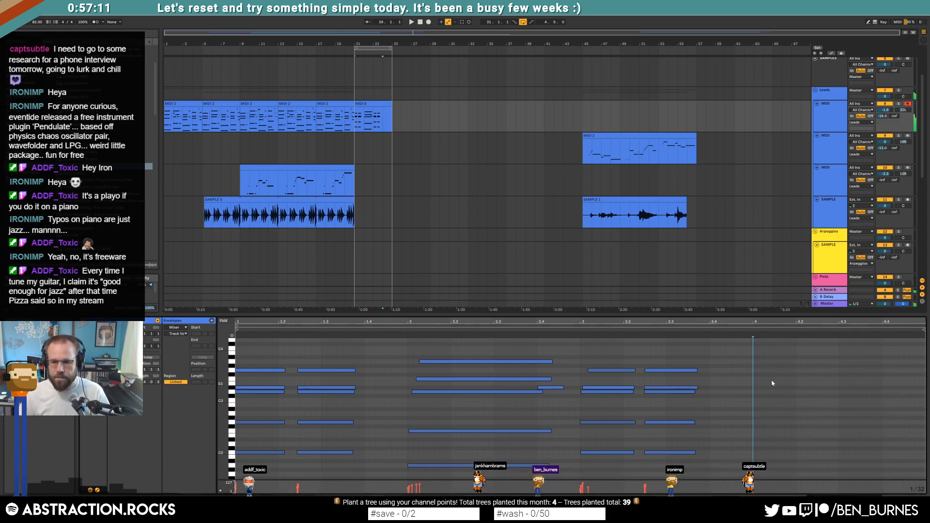
Record a new chord into the emptied bar 24 of the Leads MIDI track.
key("F9")
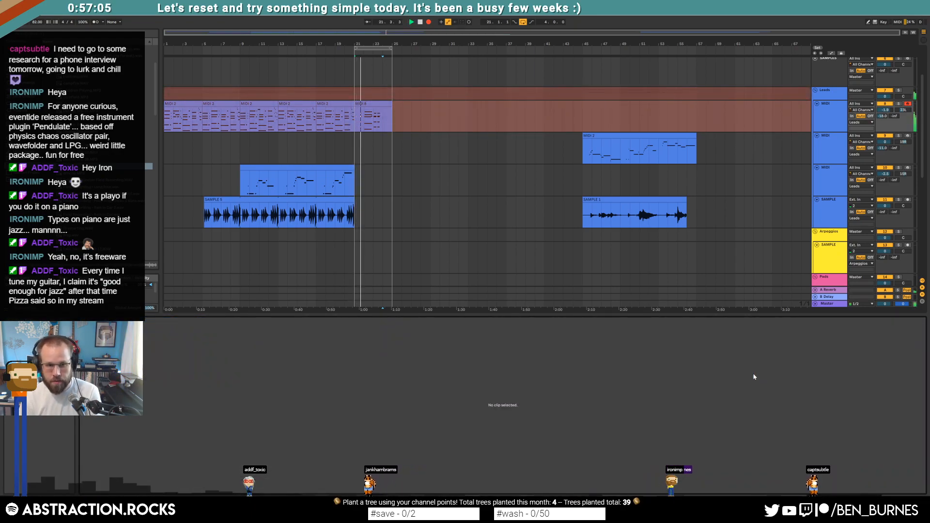
key("space")
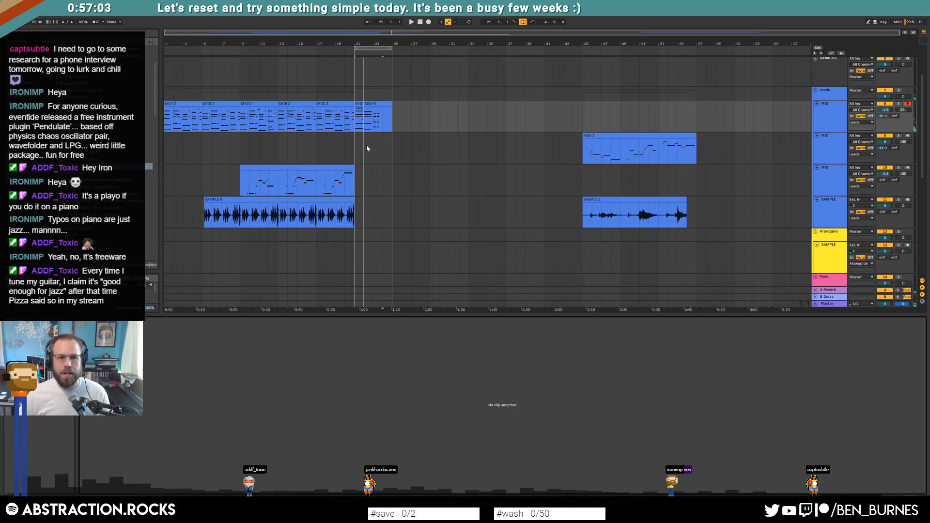
left_click(386, 120)
key("F9")
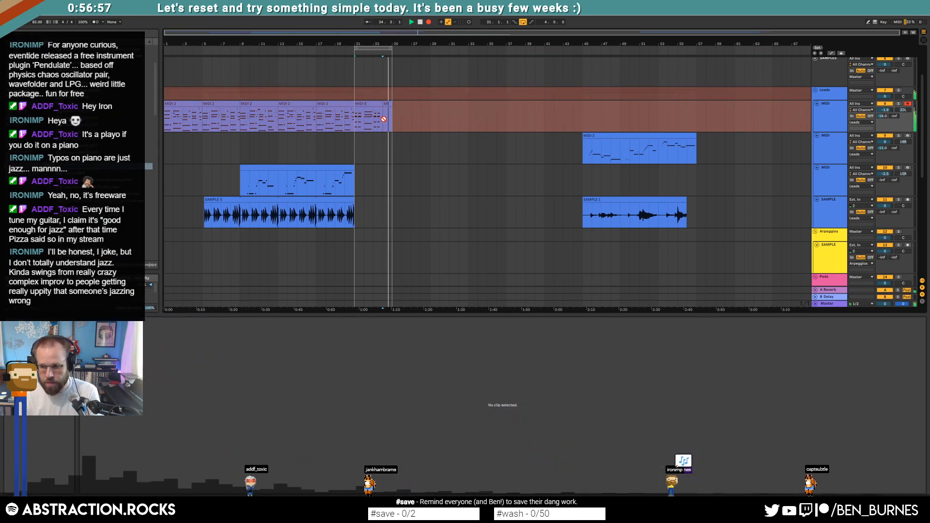
key("space")
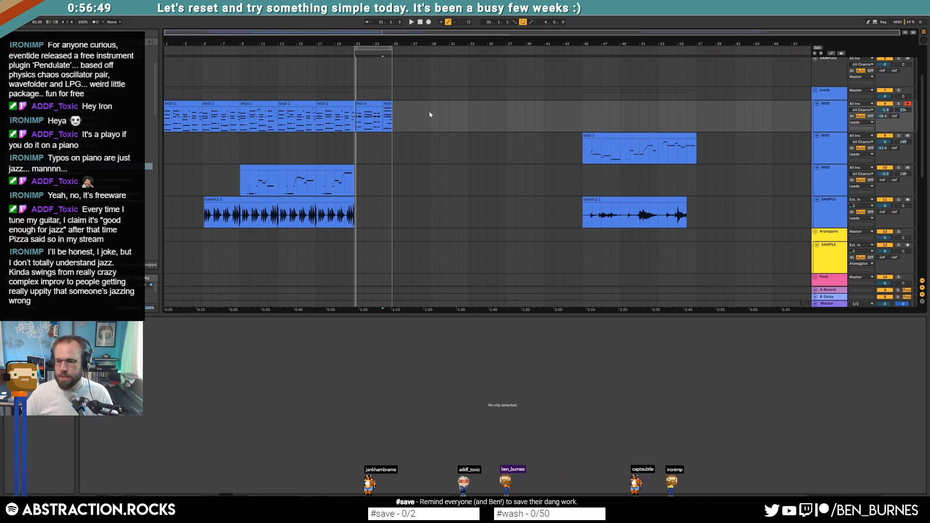
Join the newly recorded bar 24 clip with the clip starting at bar 21 into one four-bar clip.
left_click(381, 112)
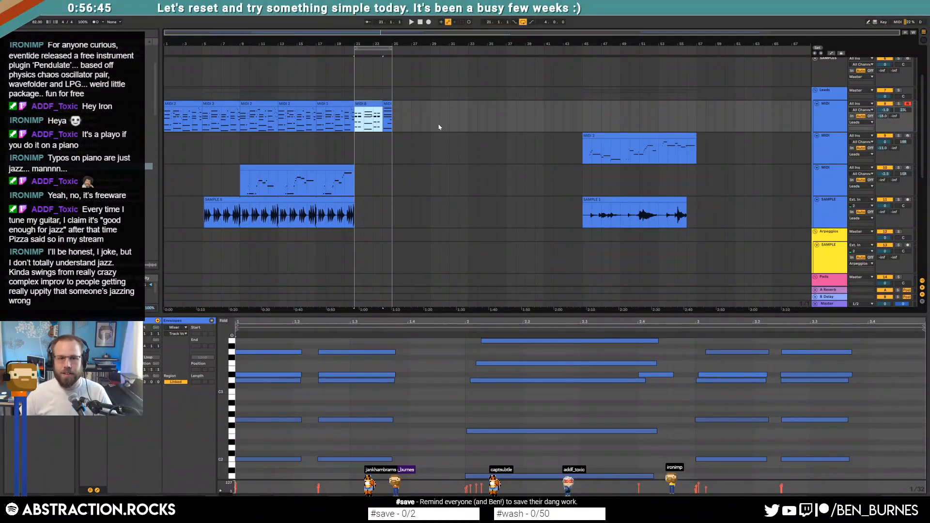
left_click(387, 103)
left_click(373, 103, "shift")
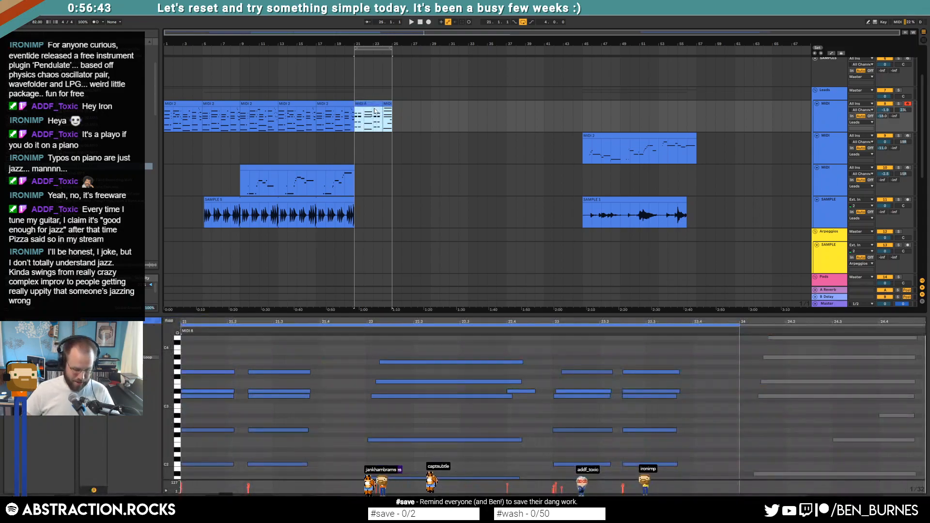
key("ctrl+j")
left_click(754, 369)
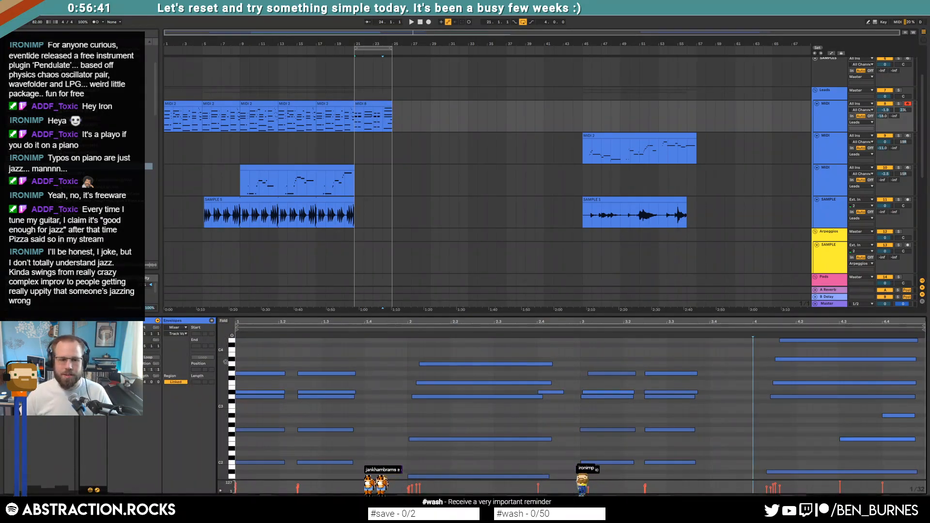
left_click_drag(223, 375, 206, 375)
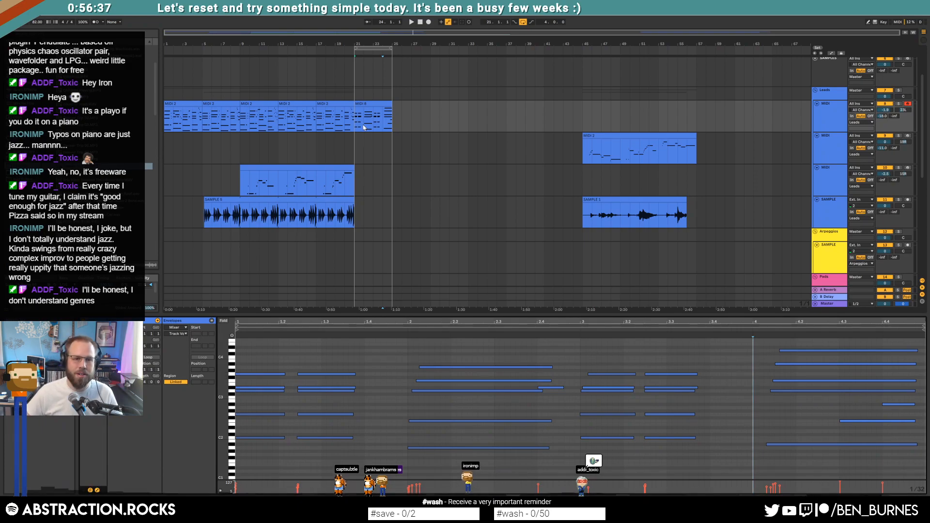
Arm the SAMPLE track in the Leads group for recording and play the loop from bar 21.
left_click(357, 185)
scroll(359, 191, "down", 1)
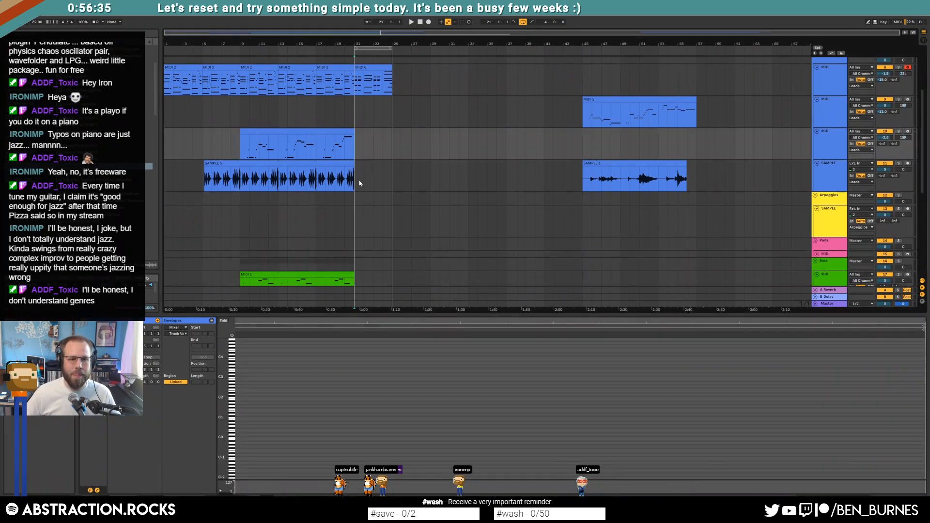
left_click(355, 170)
left_click(881, 179)
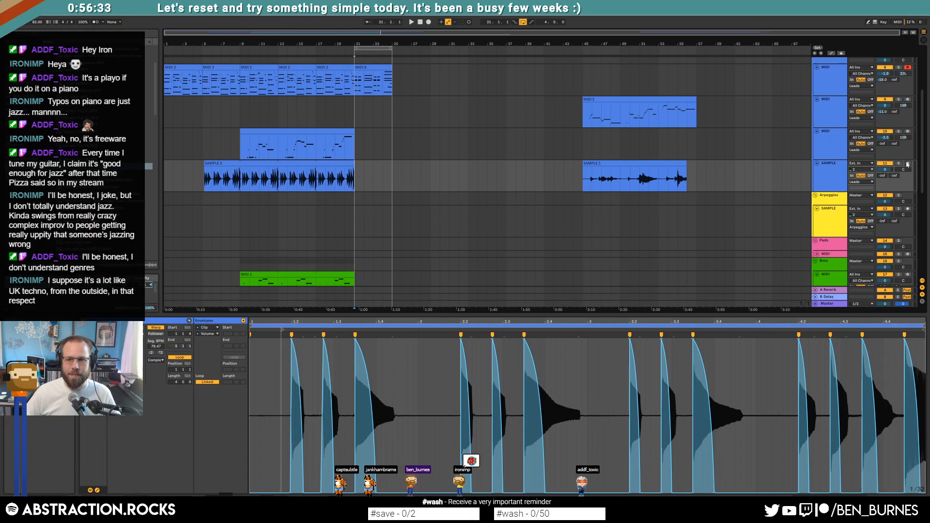
left_click(907, 164)
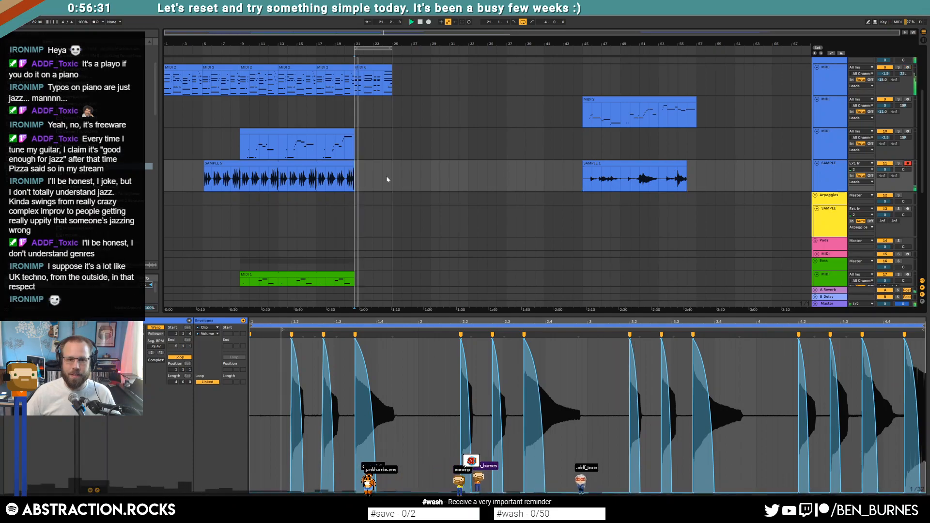
scroll(358, 184, "down", 6)
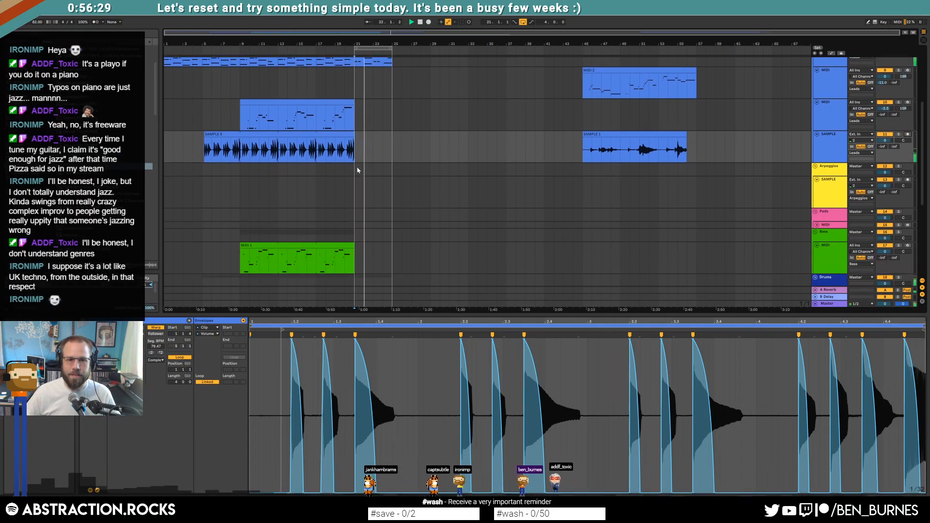
key("space")
In the drum clip at bar 21, remove bar 1's hat 4 hits and shift its hat 5 hits onto the off-beats.
left_click(366, 181)
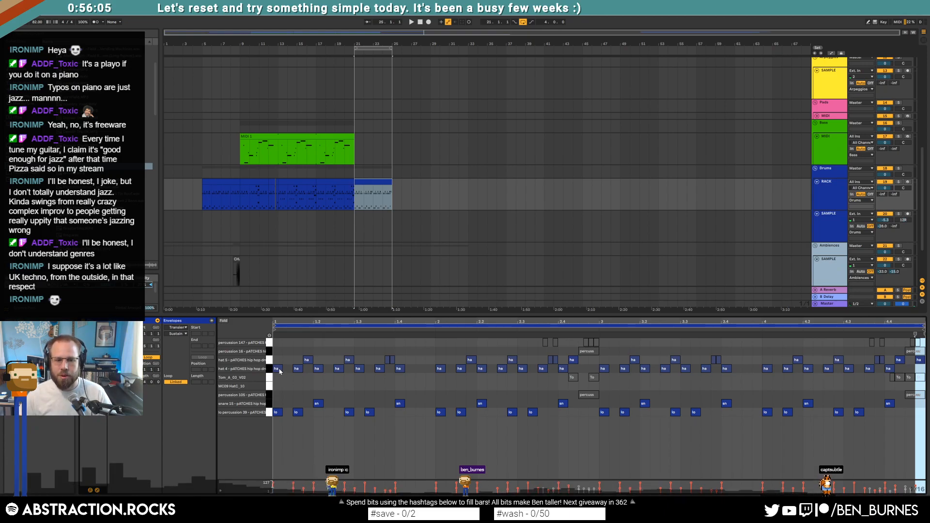
left_click_drag(297, 369, 298, 361)
left_click(281, 369)
key("Delete")
left_click(308, 360)
key("Delete")
mouse_move(348, 360)
left_mouse_down()
mouse_move(338, 360)
mouse_move(365, 373)
mouse_move(395, 359)
mouse_move(378, 361)
left_mouse_up()
key("Delete")
mouse_move(365, 365)
left_mouse_down()
mouse_move(659, 381)
mouse_move(875, 373)
mouse_move(918, 357)
left_mouse_up()
key("Delete")
double_click(419, 360)
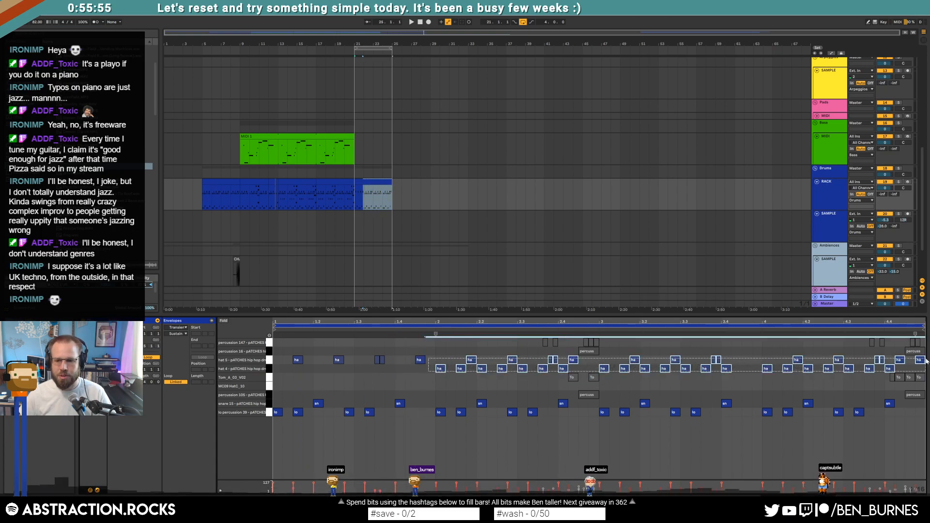
Delete the hat hits in bars 2 to 4 and duplicate bar 1's hat 5 pattern across them.
key("Delete")
left_click_drag(436, 363, 271, 356)
key("ctrl+d")
key("ctrl+d")
key("ctrl+d")
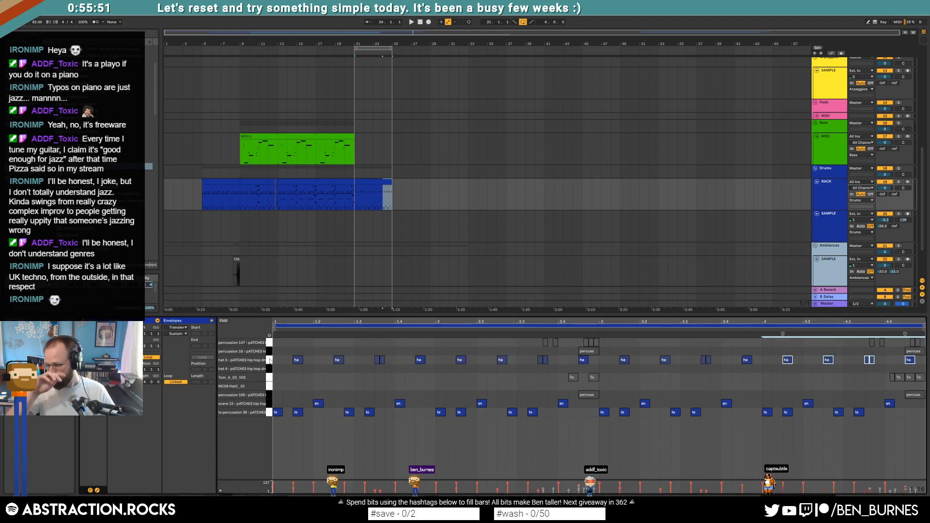
Rework bar 1's percussion 39 pattern with hits just before and after the first snare, dropping the hit after beat 3, and audition it.
left_click(380, 180)
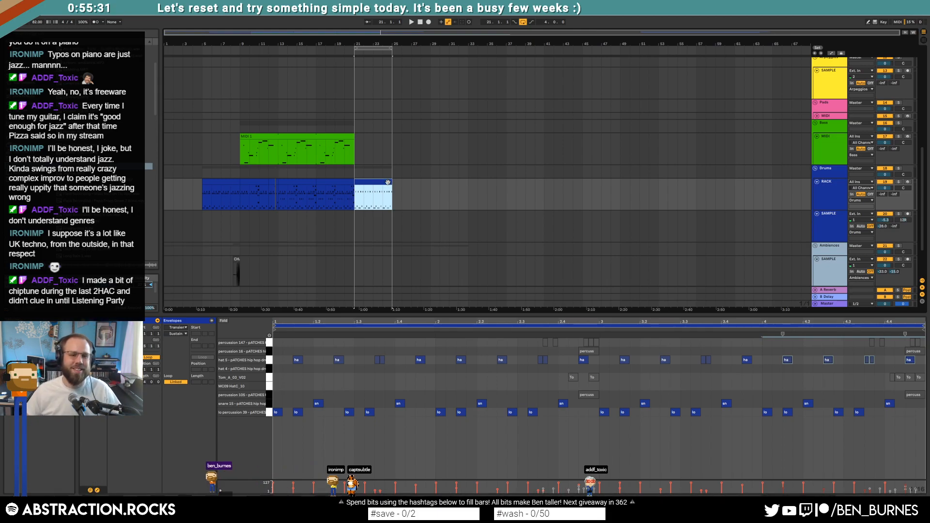
key("space")
key("space")
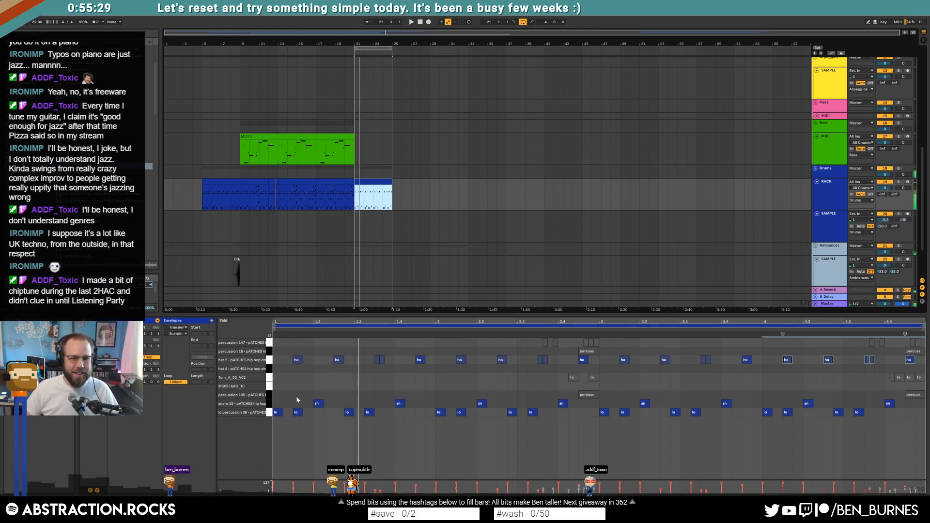
left_click(298, 413)
key("Delete")
left_click_drag(316, 405, 305, 405)
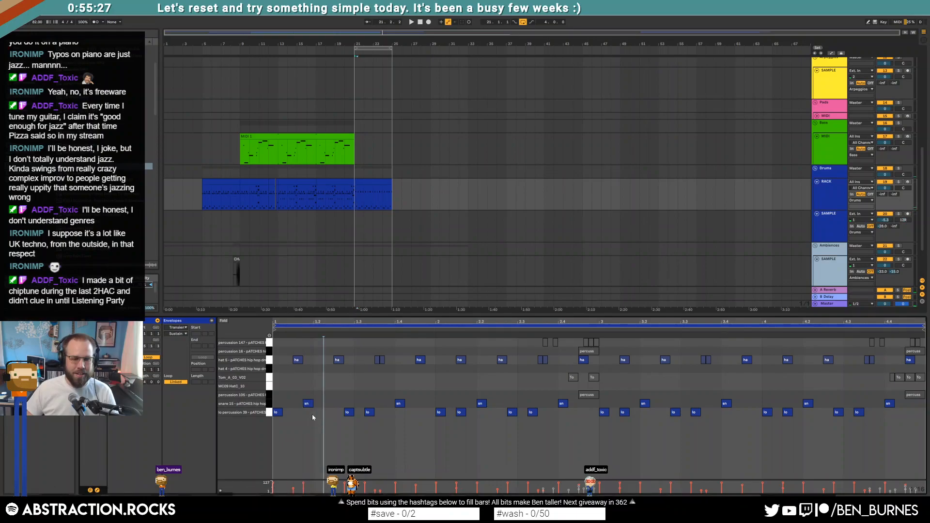
double_click(299, 413)
mouse_move(311, 416)
left_mouse_down()
mouse_move(319, 405)
mouse_move(337, 416)
mouse_move(327, 416)
left_mouse_up()
double_click(349, 414)
double_click(370, 414)
key("space")
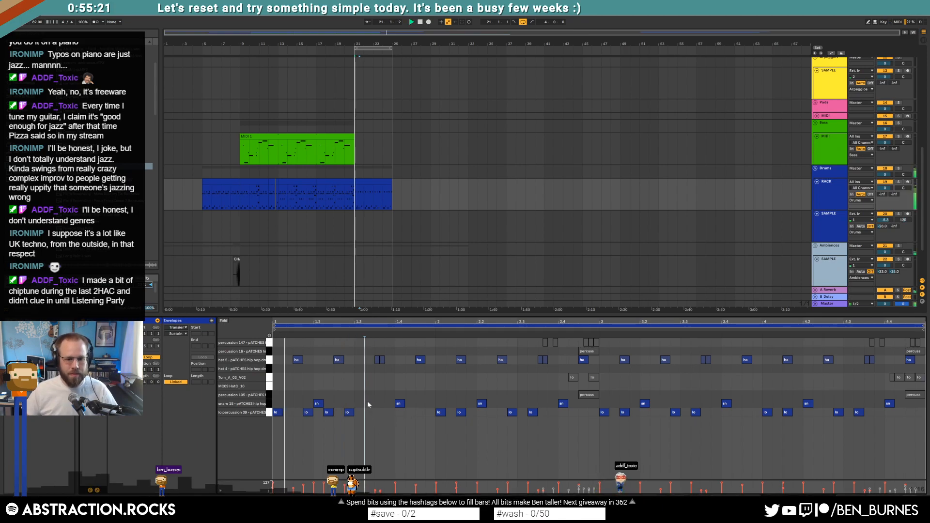
key("space")
Lower the velocity of all hat 5 hits and move them down to the hat 4 row.
left_click(270, 360)
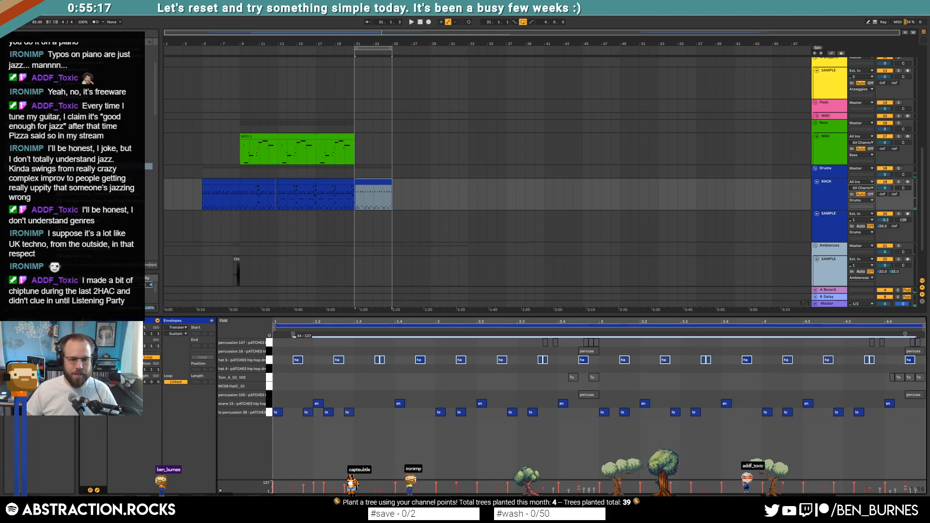
left_click_drag(293, 485, 293, 493)
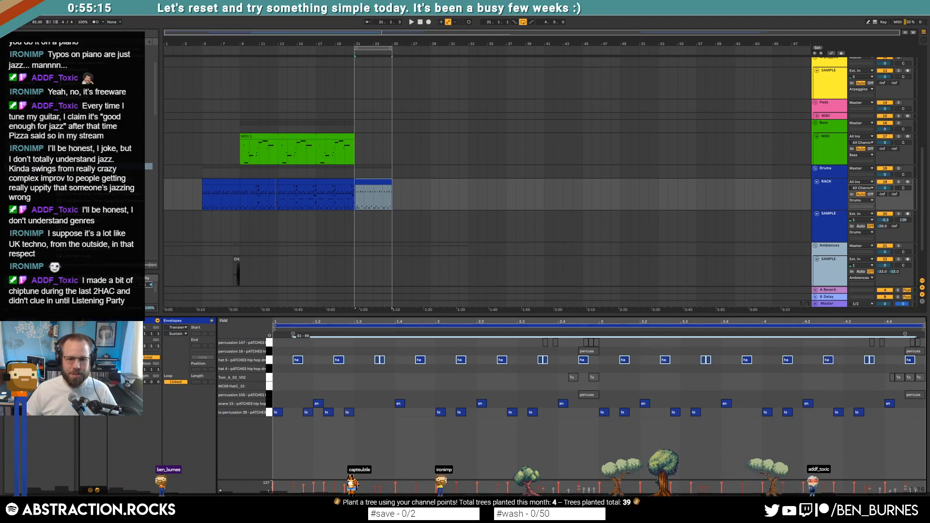
key("space")
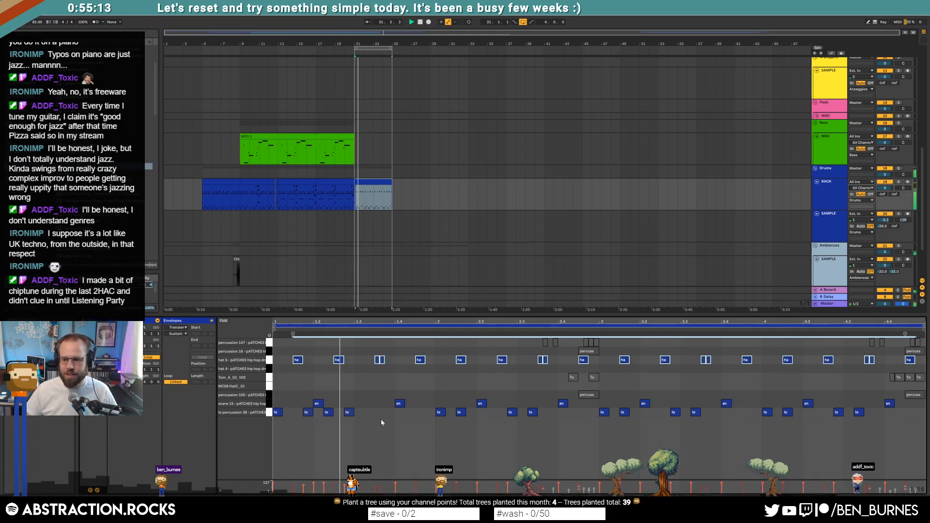
key("space")
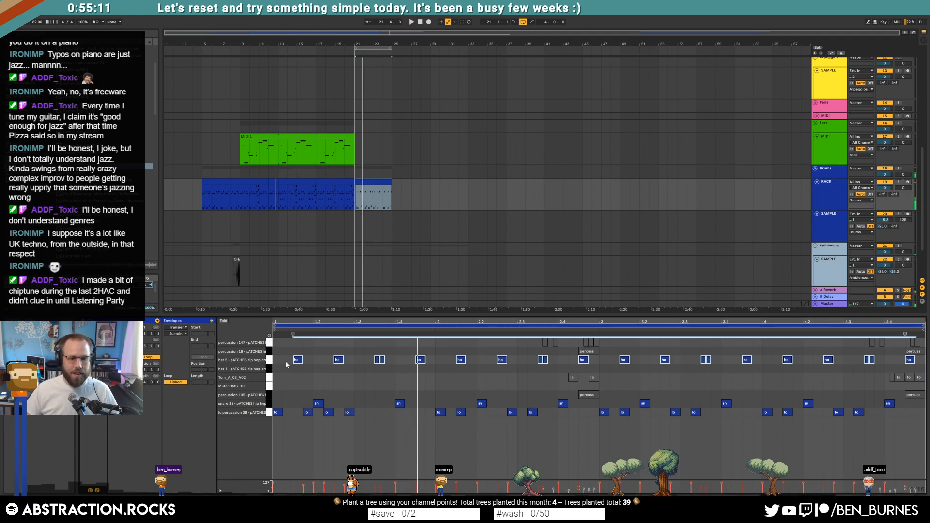
key("Down")
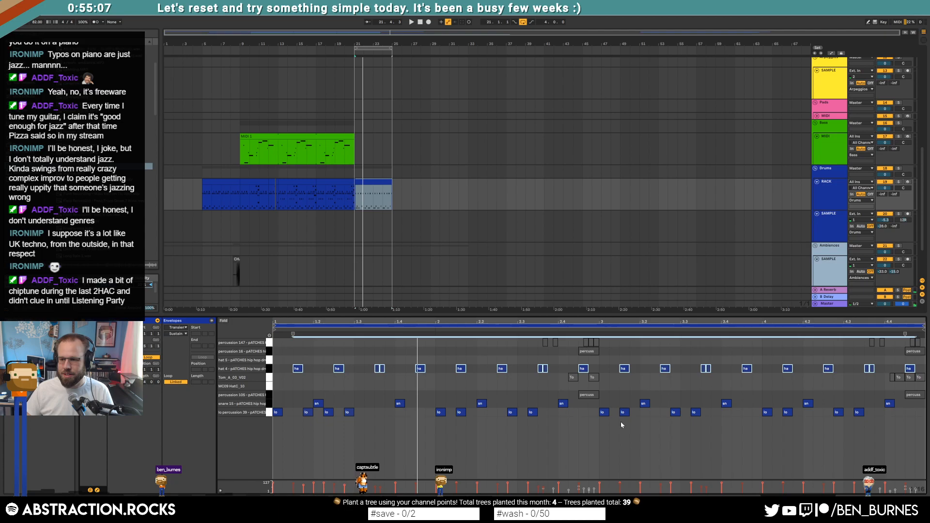
Delete the extra tom and percussion fill hits near the ends of bars 2 and 4.
left_click(571, 378)
left_click_drag(592, 394, 598, 396)
key("Delete")
left_click_drag(539, 343, 607, 356)
key("Delete")
left_click_drag(855, 344, 923, 355)
key("Delete")
left_click_drag(881, 376, 923, 396)
key("Delete")
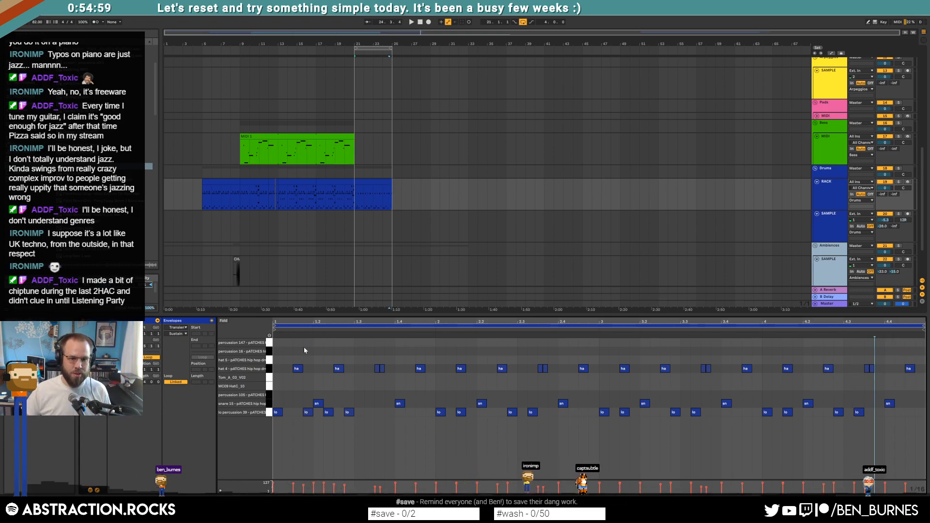
Play the drums and delete the doubled hat 4 hits after beat 3 in bars 1 and 2.
key("space")
left_click_drag(376, 355, 389, 376)
key("Delete")
left_click(527, 376)
left_click(345, 399)
Add a percussion 39 hit after bar 1's last snare and duplicate bar 1's pattern in place of the old hits in the following bars.
key("space")
double_click(408, 412)
left_click_drag(576, 438, 903, 450)
key("Delete")
left_click_drag(436, 402, 236, 417)
key("ctrl+d")
key("ctrl+d")
left_click(411, 430)
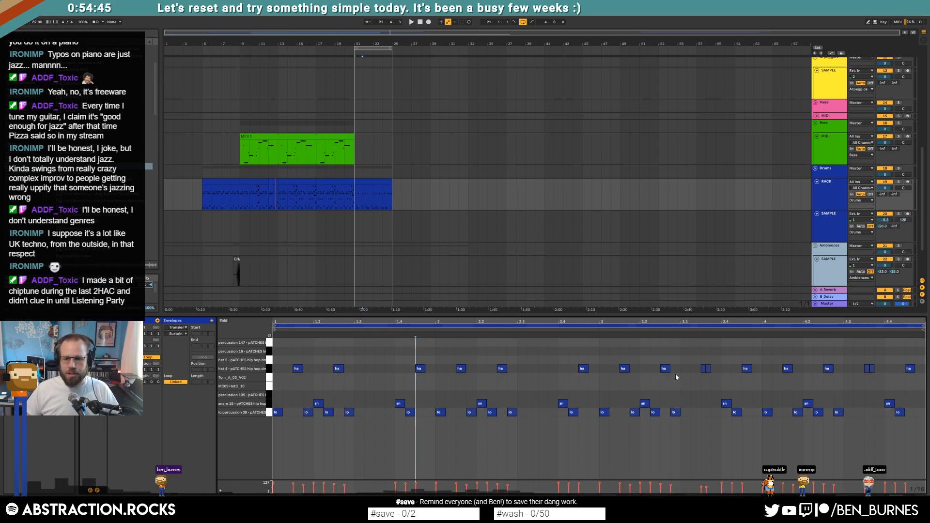
Delete the remaining doubled hat 4 hits after beat 3 in bars 3 and 4.
left_click(706, 369)
key("Delete")
left_click_drag(854, 357, 880, 372)
key("Delete")
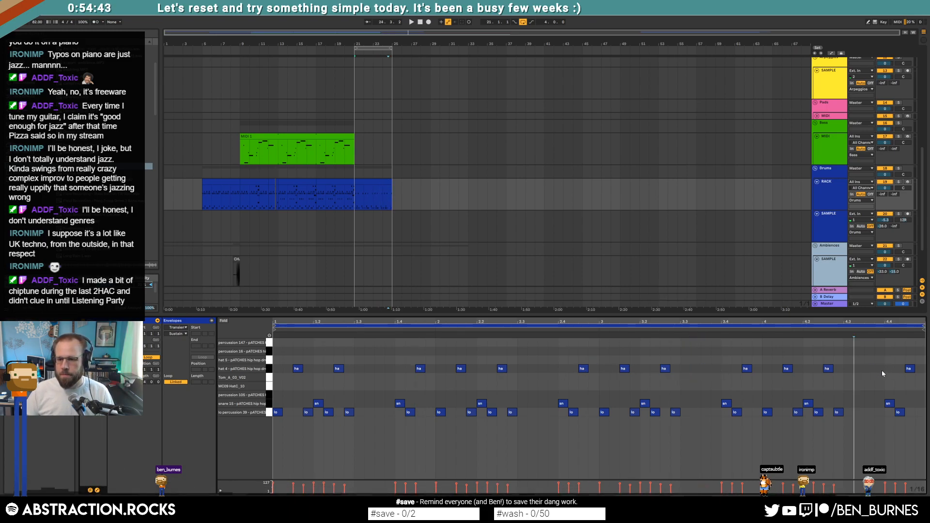
Try a percussion 18 hit on the first beat of the drum clip.
left_click(898, 384)
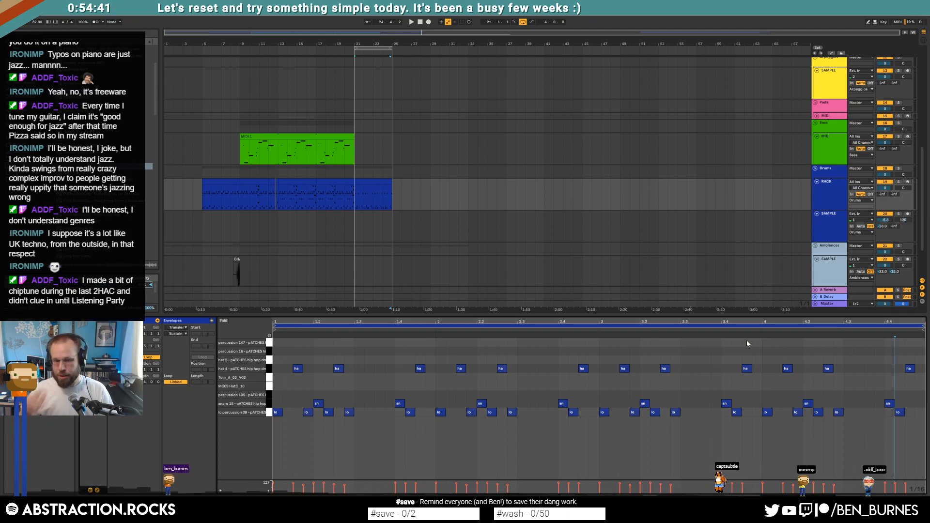
double_click(279, 352)
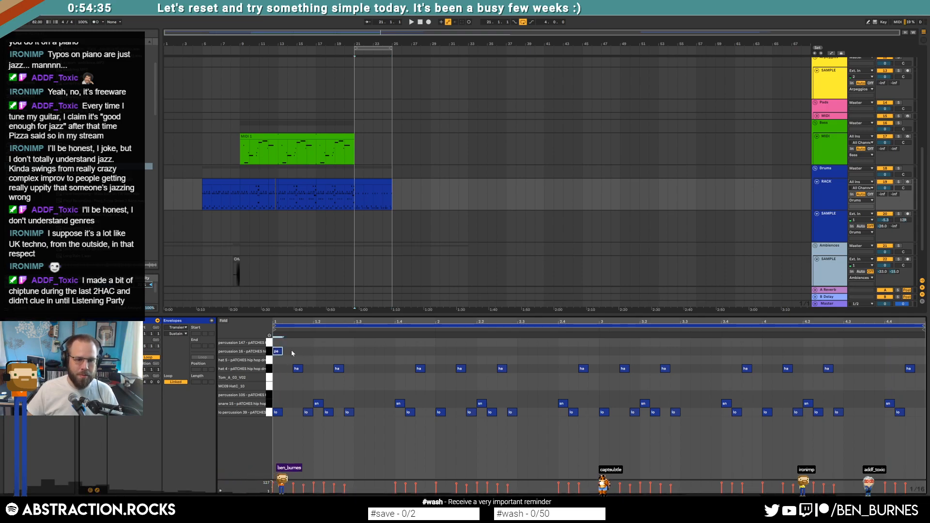
double_click(279, 352)
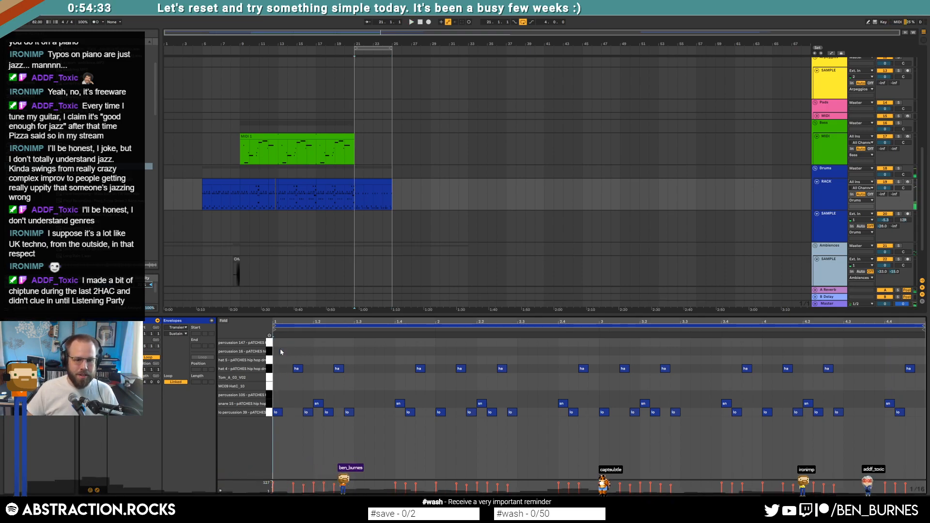
Browse the drum sample library for a ride cymbal to go with the drum clip at bar 21.
key("shift+Tab")
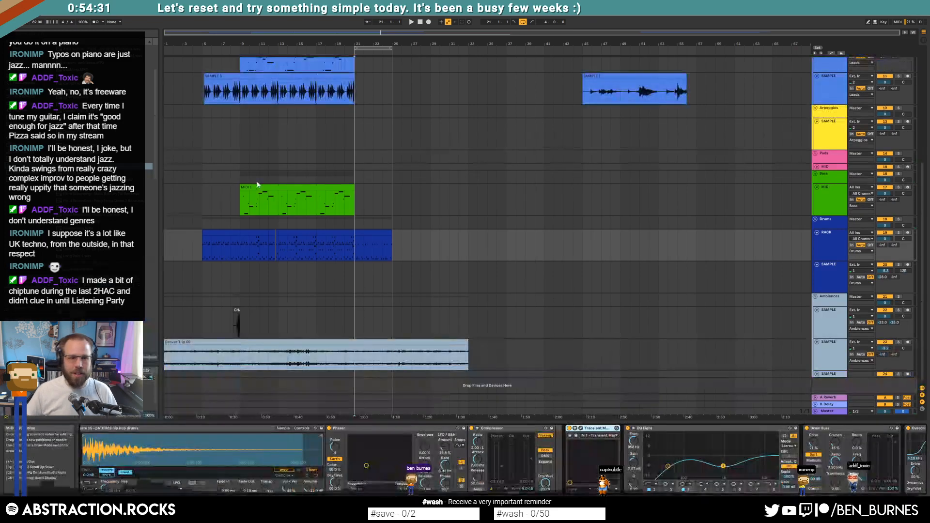
left_click(370, 233)
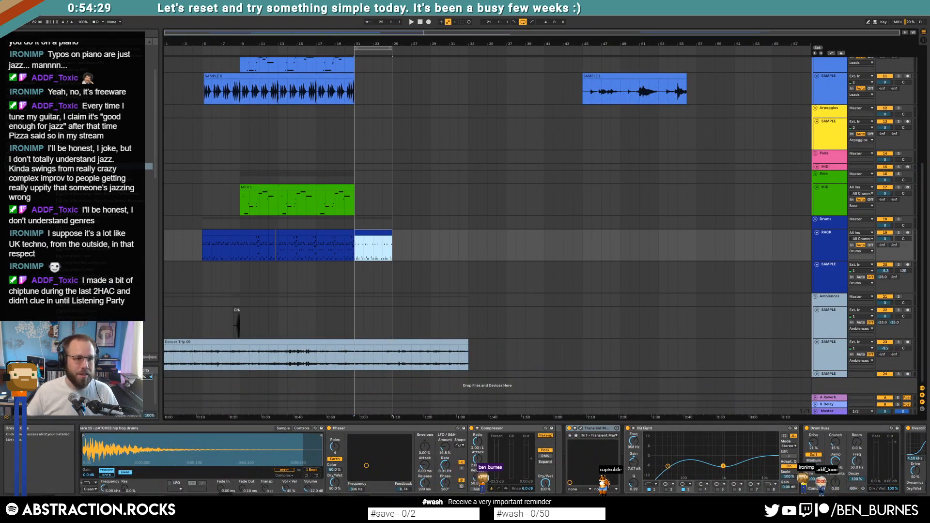
left_click_drag(156, 124, 166, 77)
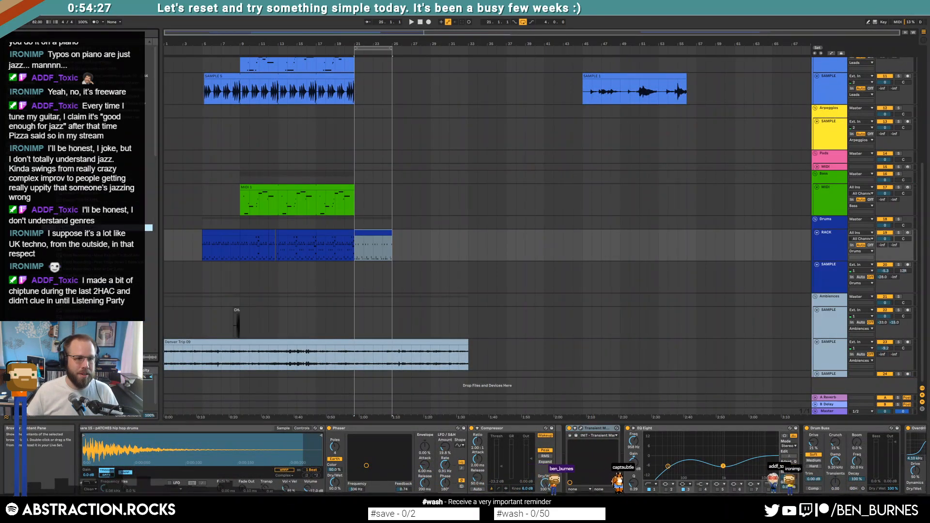
key("Left")
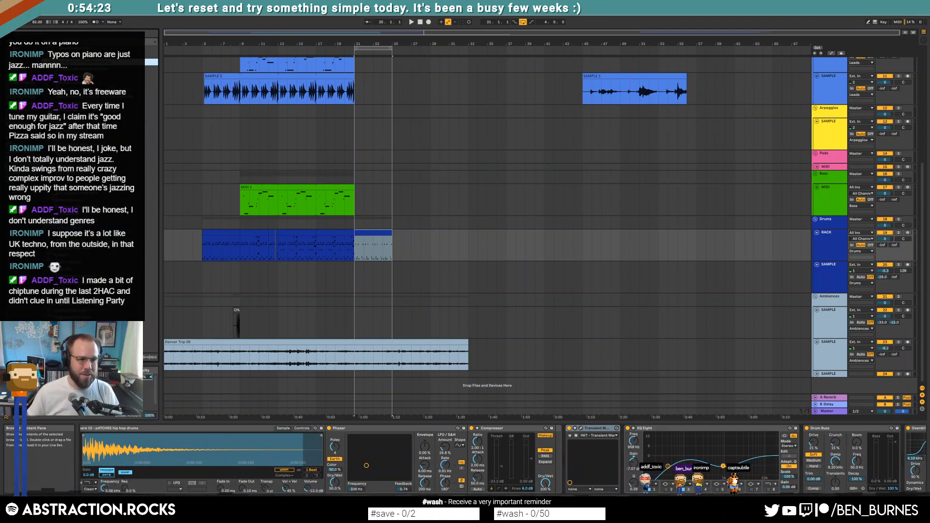
key("Up")
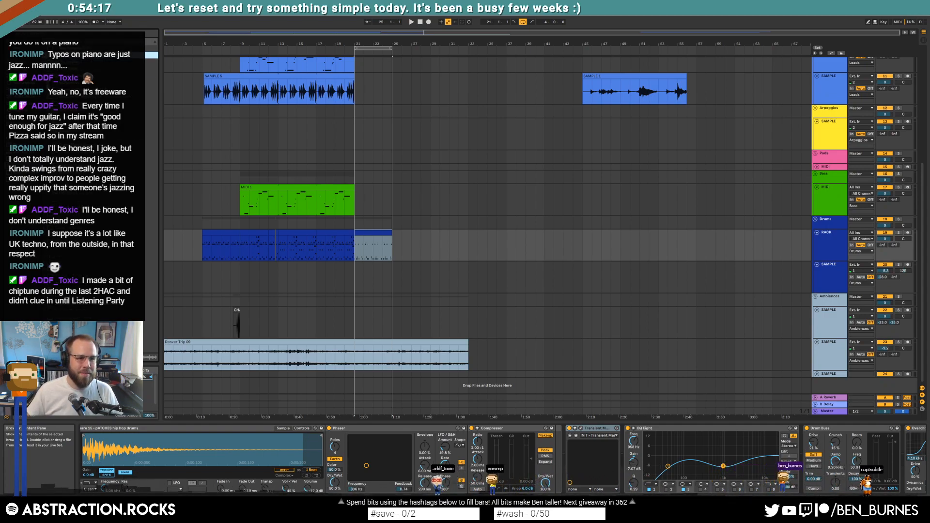
left_click(55, 83)
left_click(49, 193)
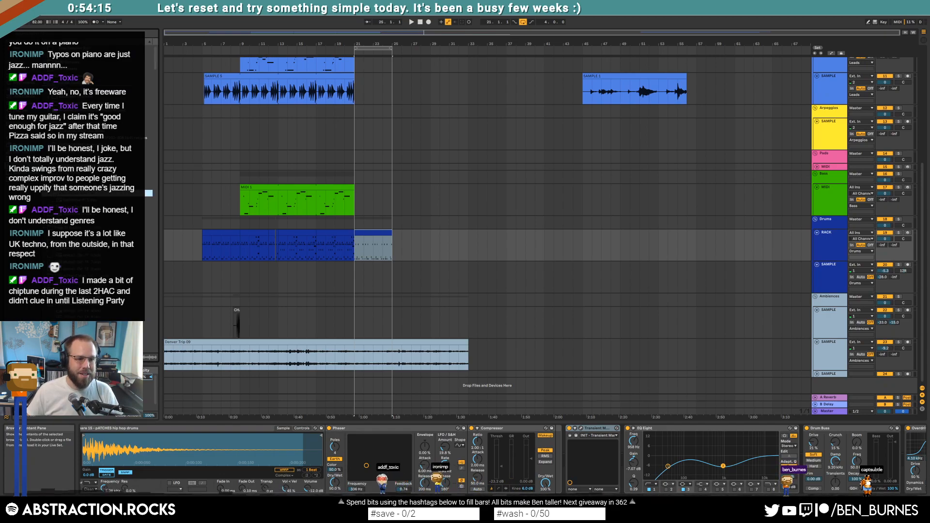
left_click_drag(155, 64, 153, 269)
left_click(87, 164)
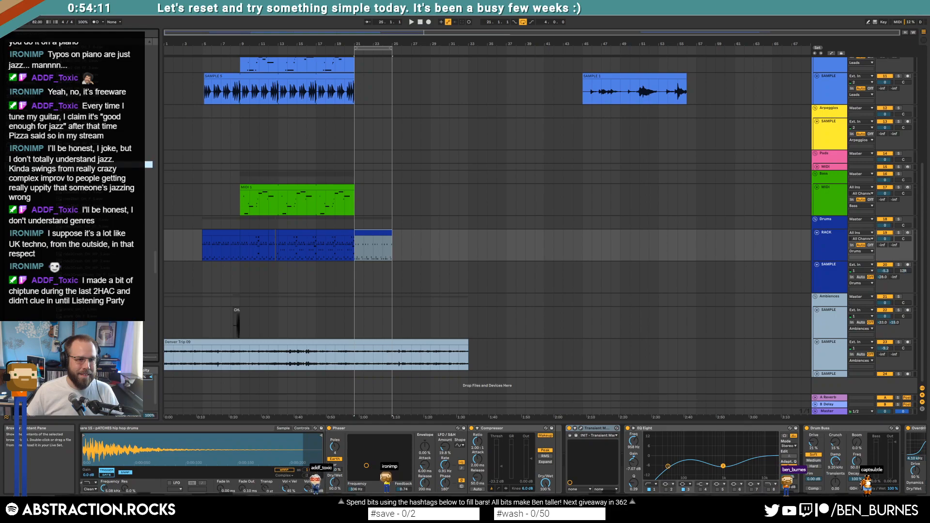
Try ride2_OH_PP_4 on the drum rack's empty C#3 pad and trim its sample start to the hit.
left_click(373, 250)
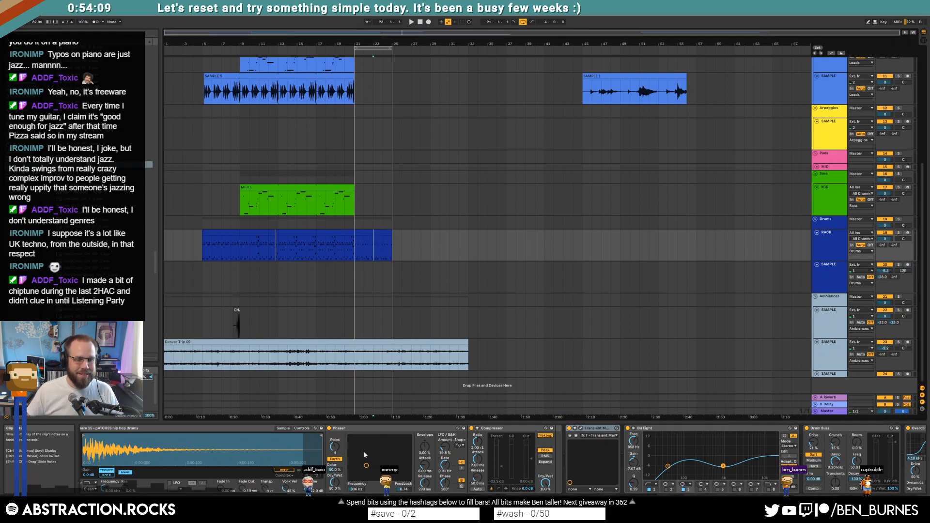
left_click(87, 164)
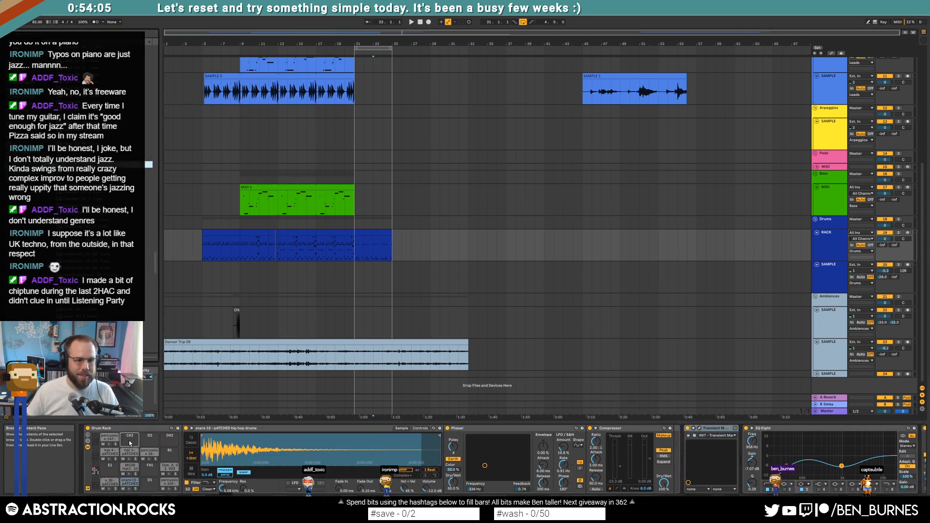
left_click_drag(303, 449, 303, 479)
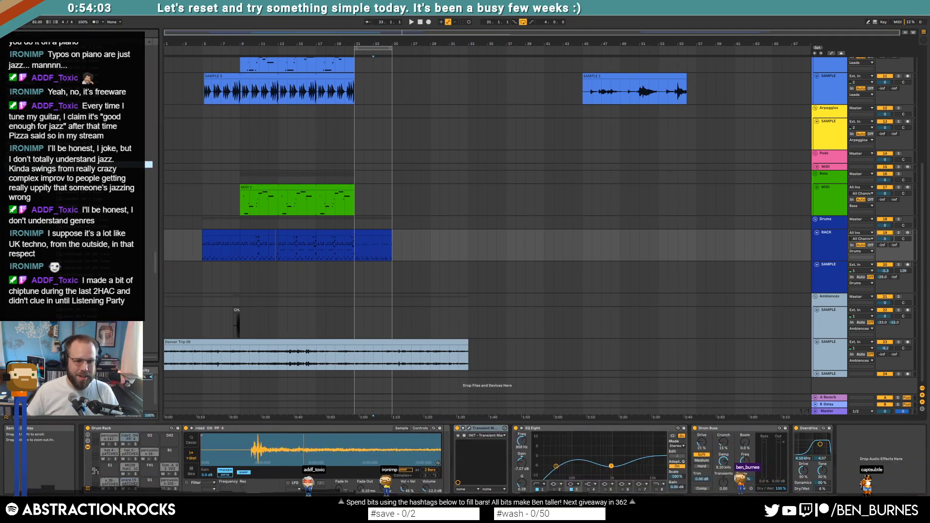
left_click_drag(203, 444, 251, 444)
Add a one-bar ride2_OH_PP_4 note at the start of the drum clip, duplicate it through bar 4 and play the result.
double_click(373, 245)
left_click_drag(277, 344, 436, 344)
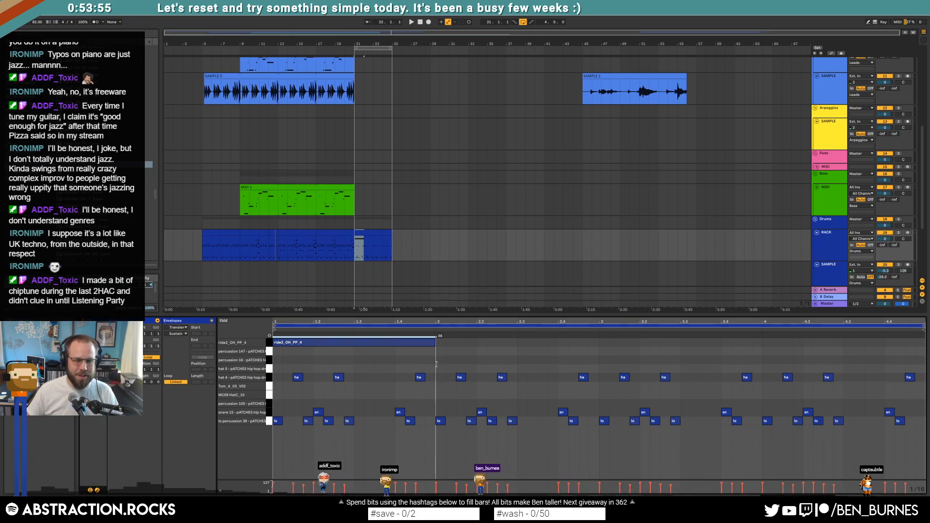
key("ctrl+d")
key("ctrl+d")
key("ctrl+d")
key("space")
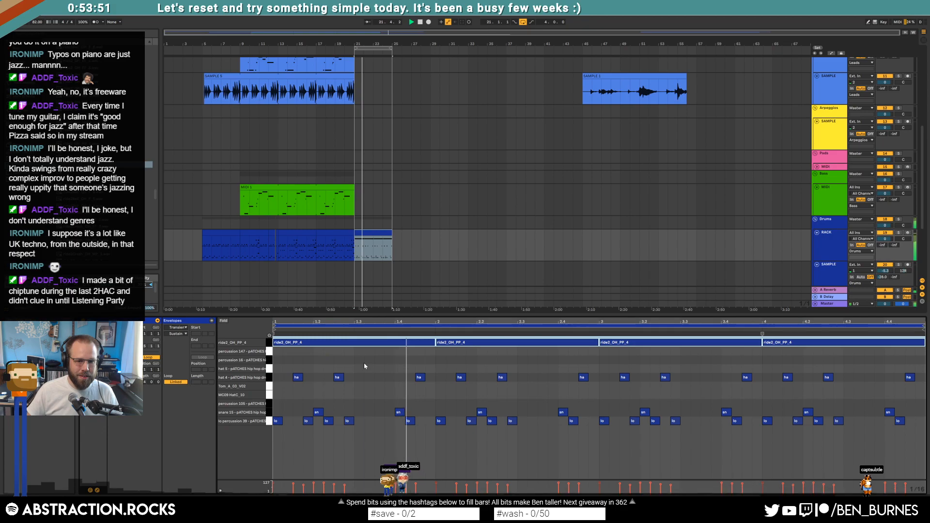
key("space")
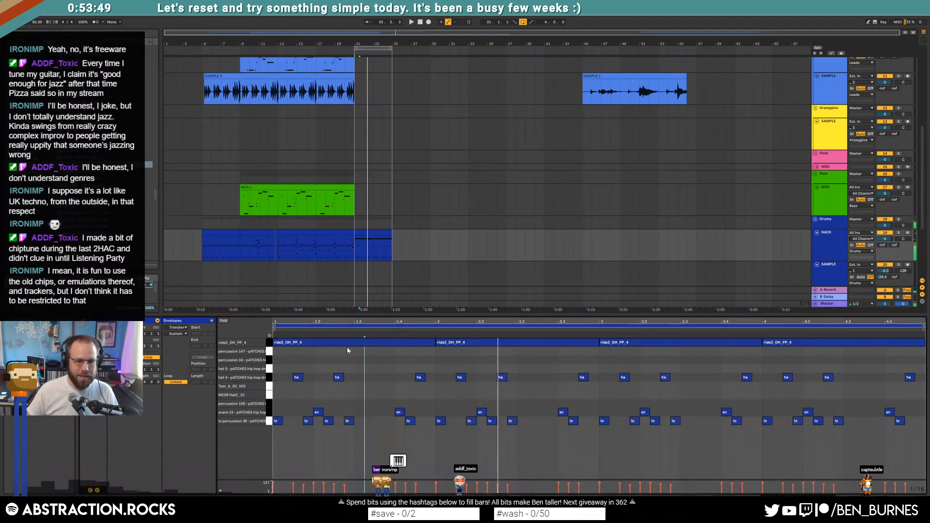
Remove the ride2_OH_PP_4 sample from its drum rack pad.
key("shift+Tab")
left_click(128, 445)
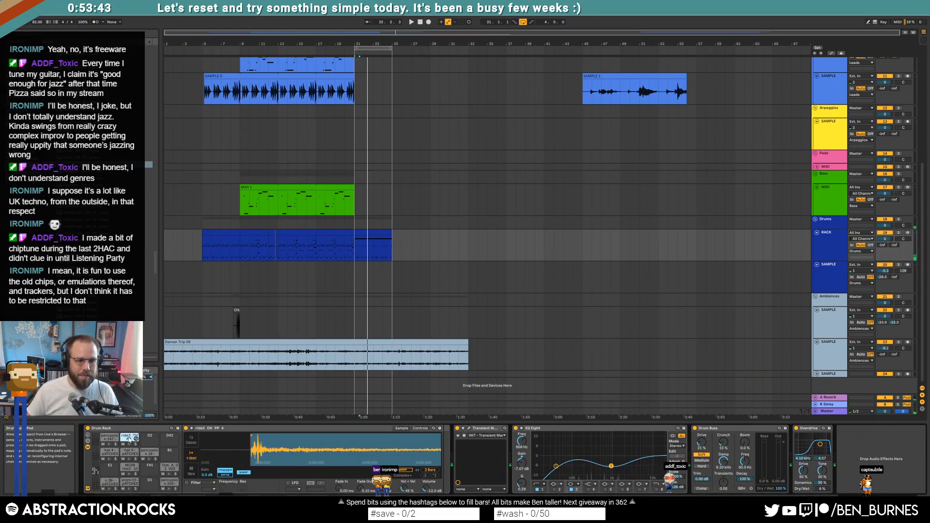
key("Delete")
Place the ride2_OH_PP_4 sample as an audio clip at bar 21 on the SAMPLE track in the Drums group.
left_click_drag(97, 164, 359, 277)
left_click(372, 234)
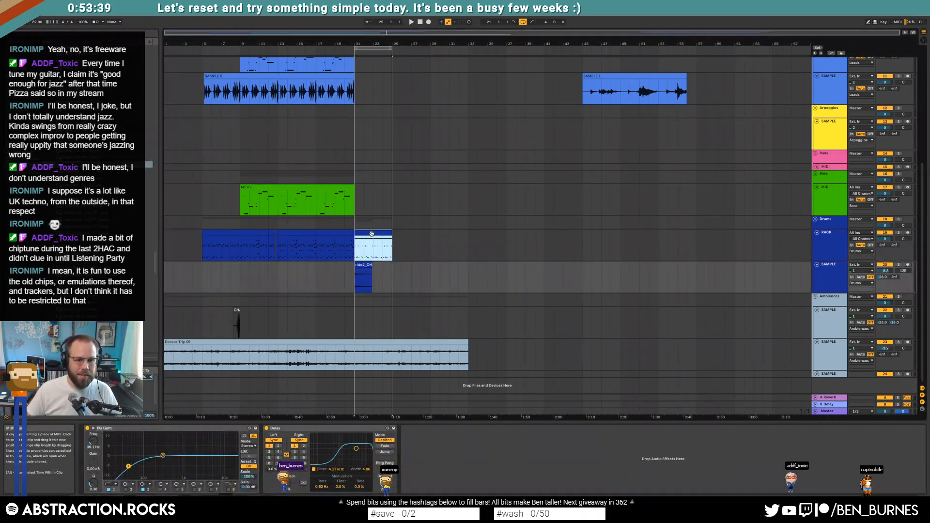
double_click(372, 234)
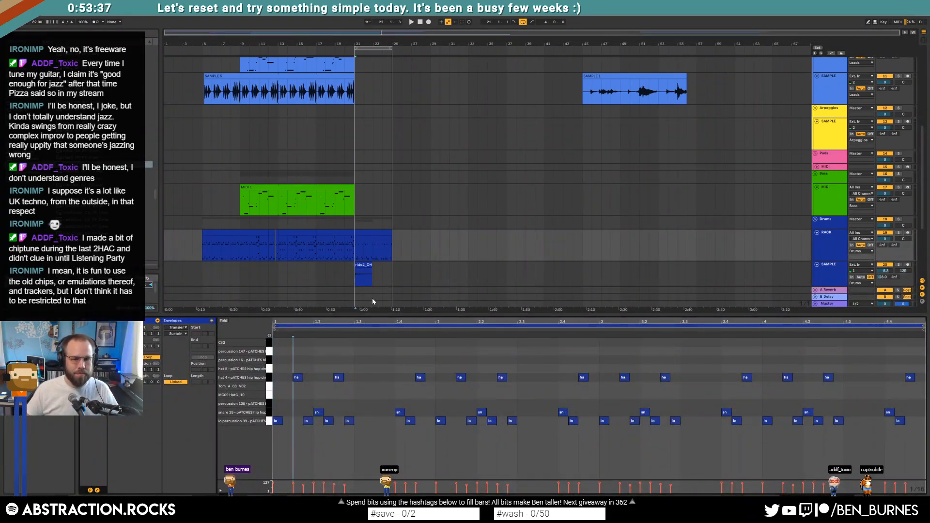
key("shift+Tab")
scroll(367, 274, "up", 5)
scroll(376, 280, "down", 2)
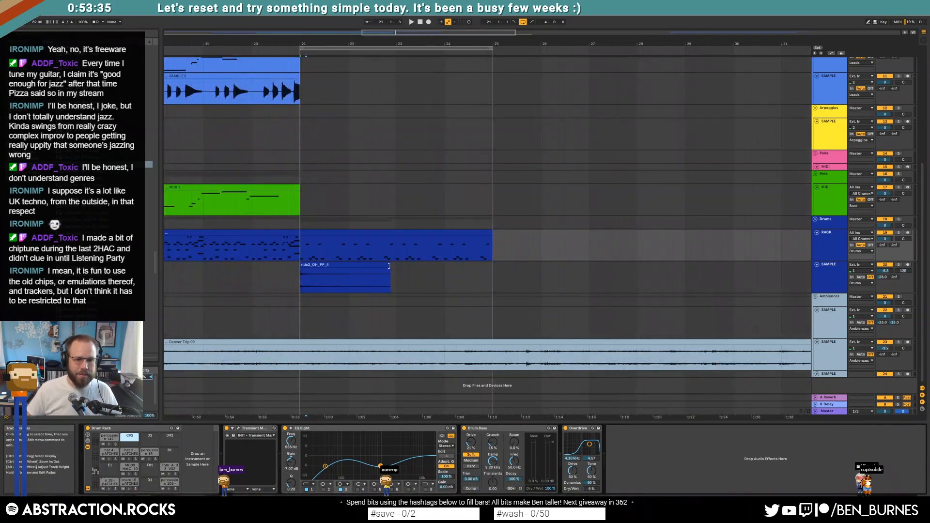
Shorten the ride clip to one bar, copy it within the bar for two hits, and repeat the pattern through bar 24.
left_click_drag(389, 266, 348, 266)
key("ctrl+d")
left_click(322, 265, "shift")
key("ctrl+d")
key("ctrl+d")
key("ctrl+d")
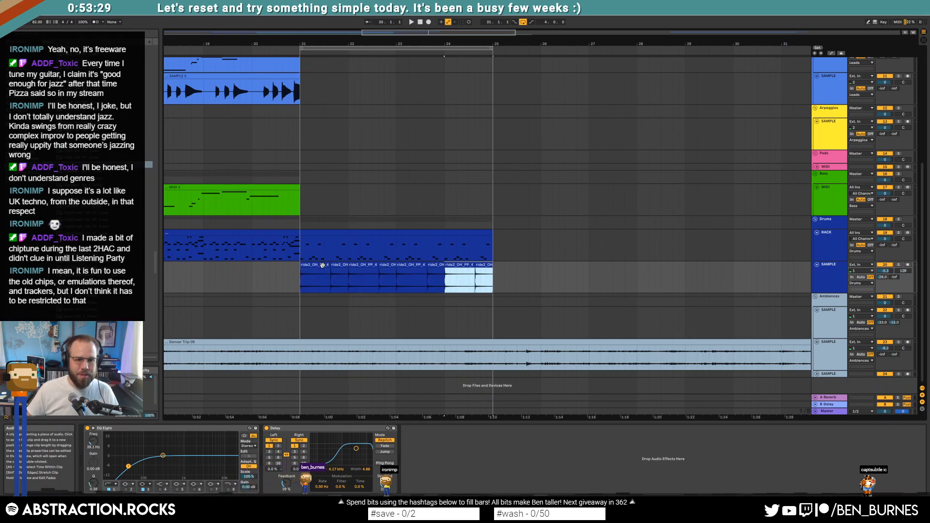
Tighten the ride clip's start to the sample's attack and repeat bar 21's ride pattern through bar 24.
double_click(307, 265)
left_click_drag(251, 342, 249, 412)
left_click_drag(251, 323, 357, 342)
left_click(322, 258)
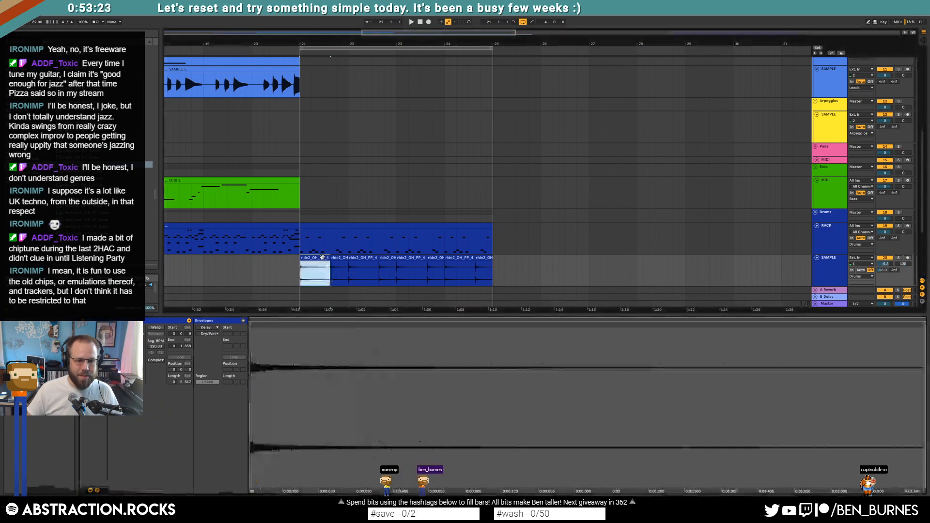
mouse_move(316, 271)
left_mouse_down()
mouse_move(299, 276)
mouse_move(379, 272)
mouse_move(300, 274)
left_mouse_up()
key("ctrl+d")
key("ctrl+d")
key("ctrl+d")
left_click(300, 275)
Play the loop, lower the ride track's volume to about -13 dB and raise its reverb send to -13.7 dB.
key("space")
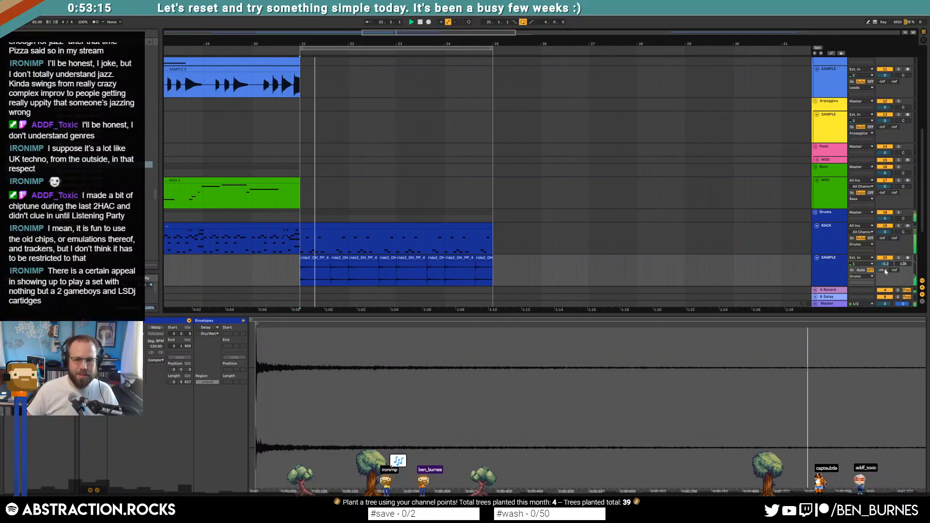
left_click_drag(885, 264, 890, 271)
key("w")
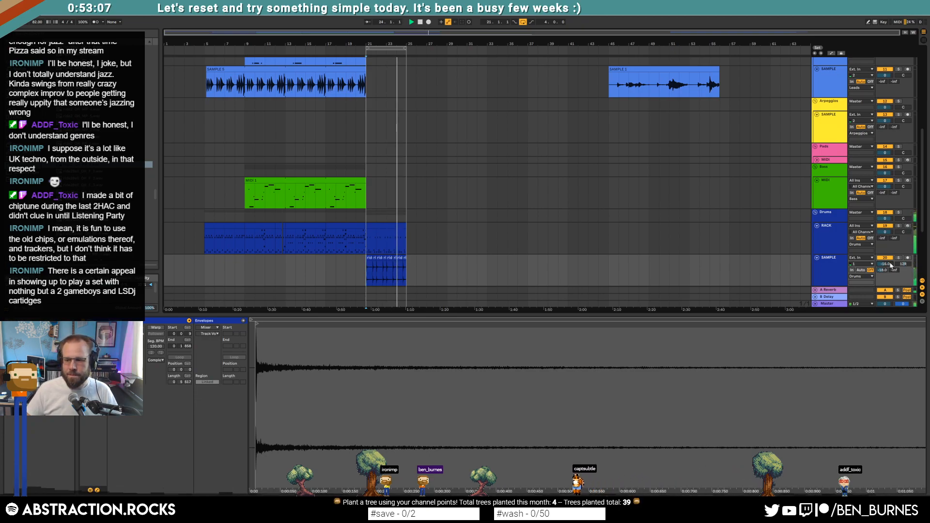
left_click_drag(889, 265, 889, 264)
key("space")
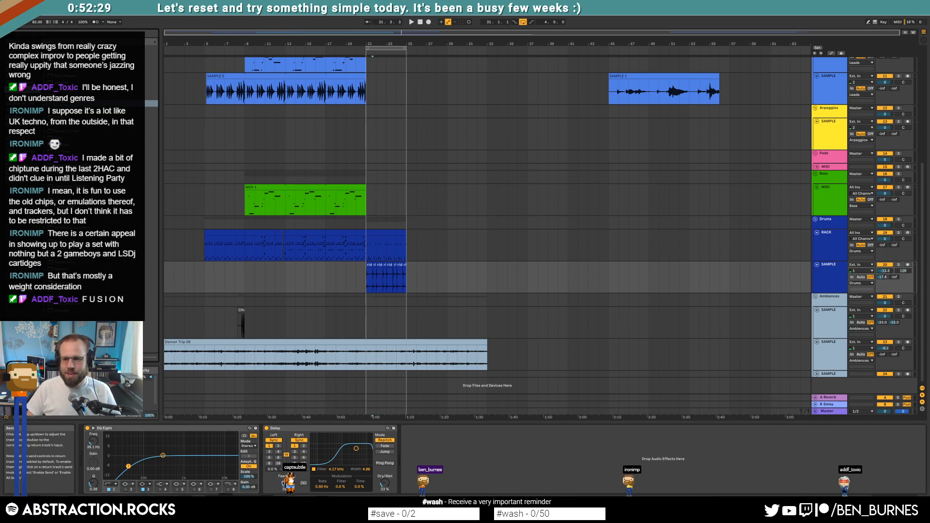
left_click_drag(883, 277, 883, 273)
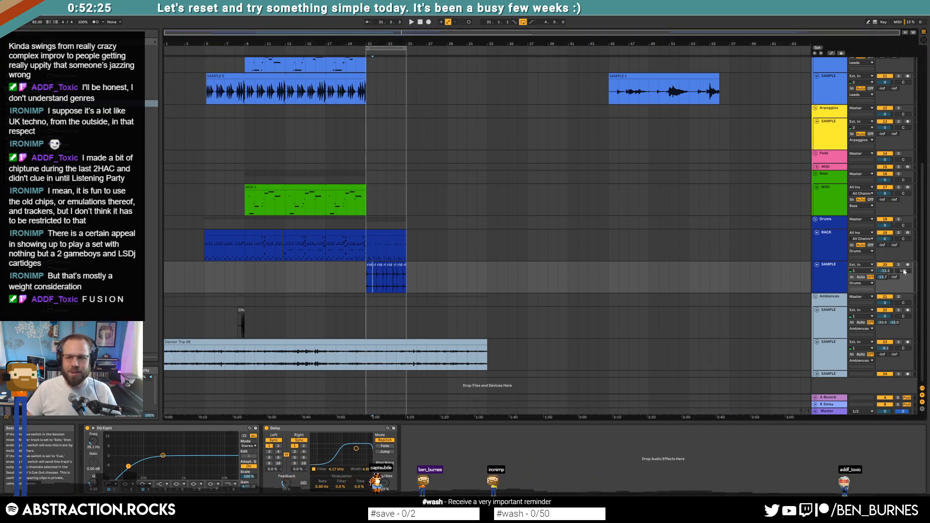
Replace the ride track's Delay and EQ Eight with an Auto Pan at about 20% amount and play the loop.
left_click(285, 427)
key("Delete")
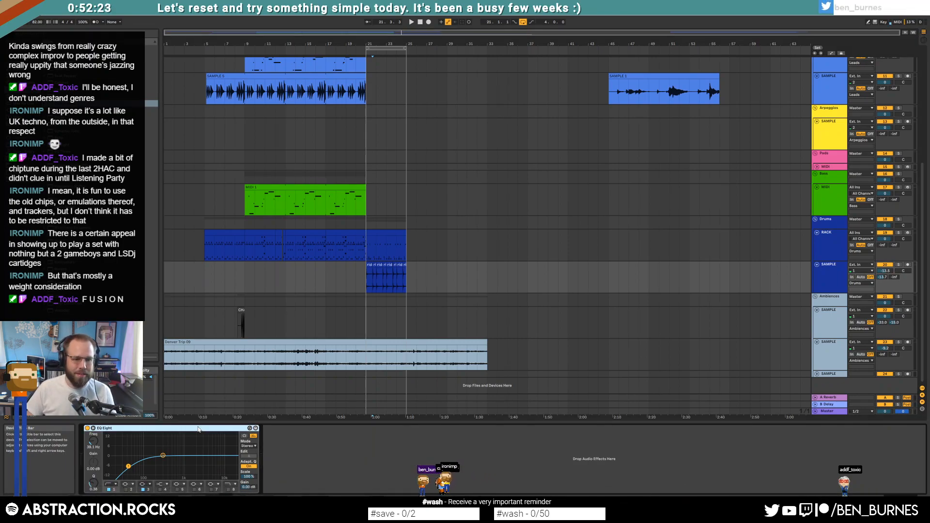
key("Delete")
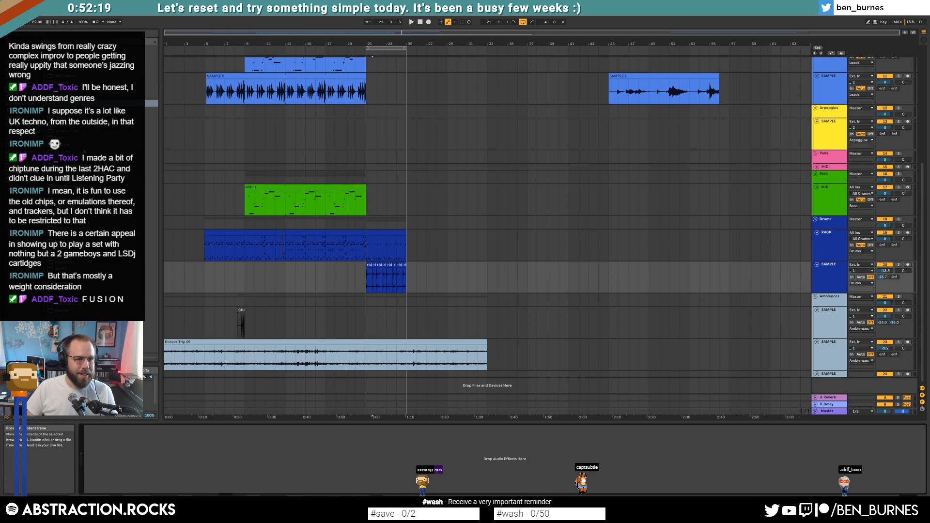
left_click(70, 70)
left_click_drag(161, 463, 155, 461)
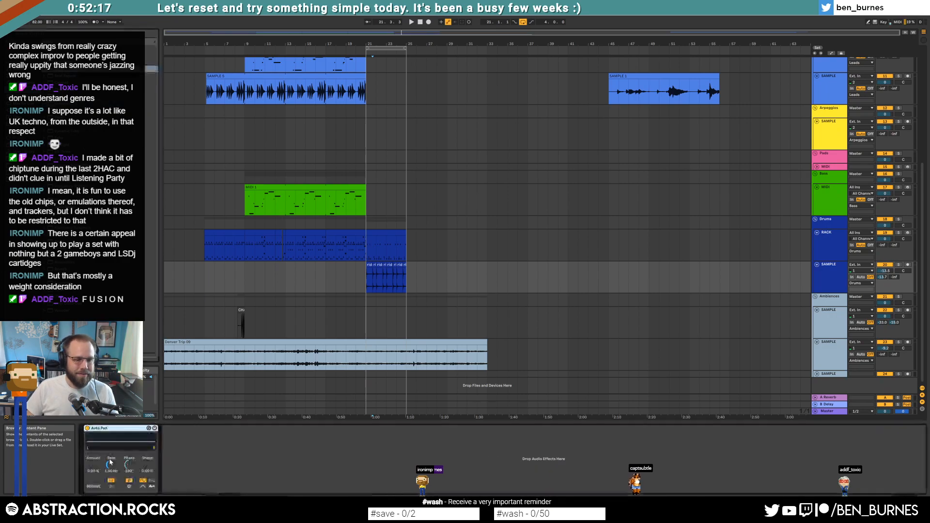
left_click_drag(93, 465, 93, 467)
key("space")
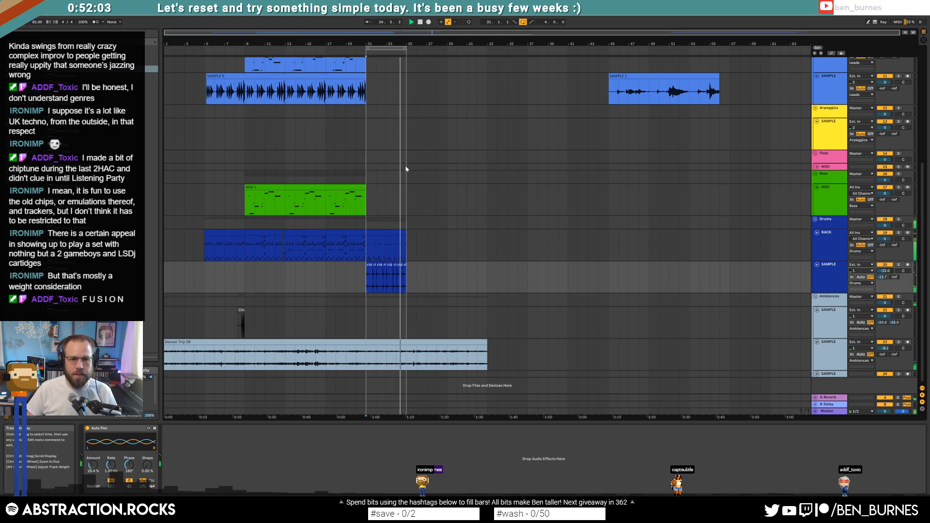
Stop playback and duplicate the four-bar chord clip at bar 21 so that a copy starts at bar 25.
scroll(406, 168, "up", 10)
scroll(378, 174, "down", 10)
scroll(357, 141, "up", 5)
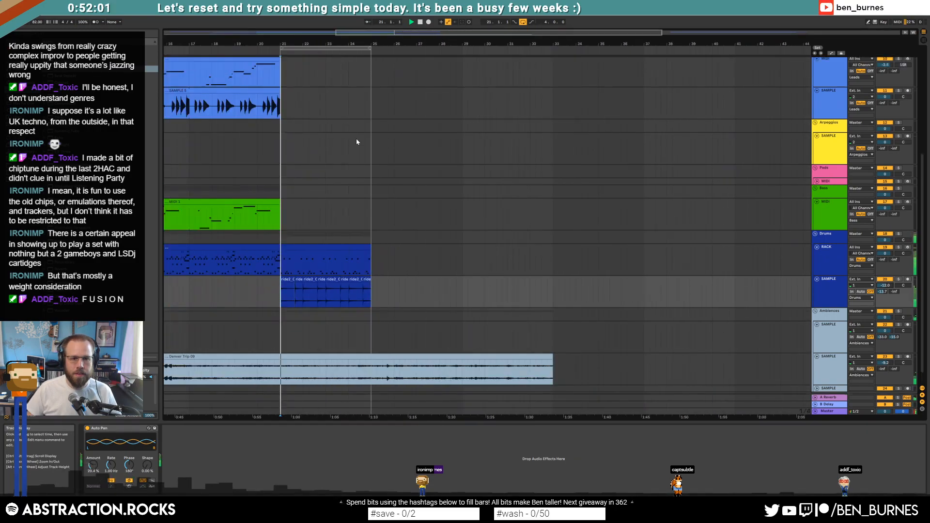
left_click(360, 97)
key("space")
key("ctrl+d")
Lower the second-highest note of bar 24's closing chord by one semitone in the first chord clip and play it.
double_click(360, 96)
left_click(778, 349)
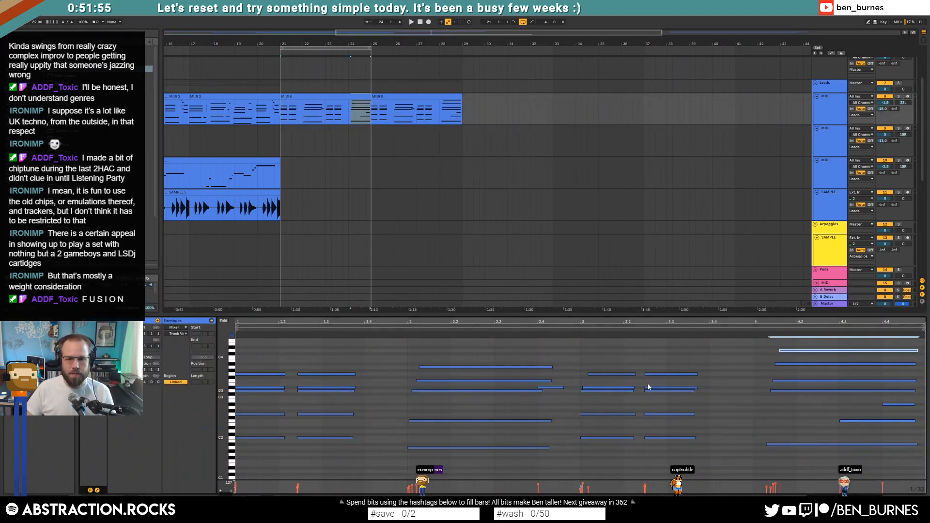
left_click_drag(764, 344, 799, 478)
left_click_drag(763, 373, 786, 371)
key("ctrl+z")
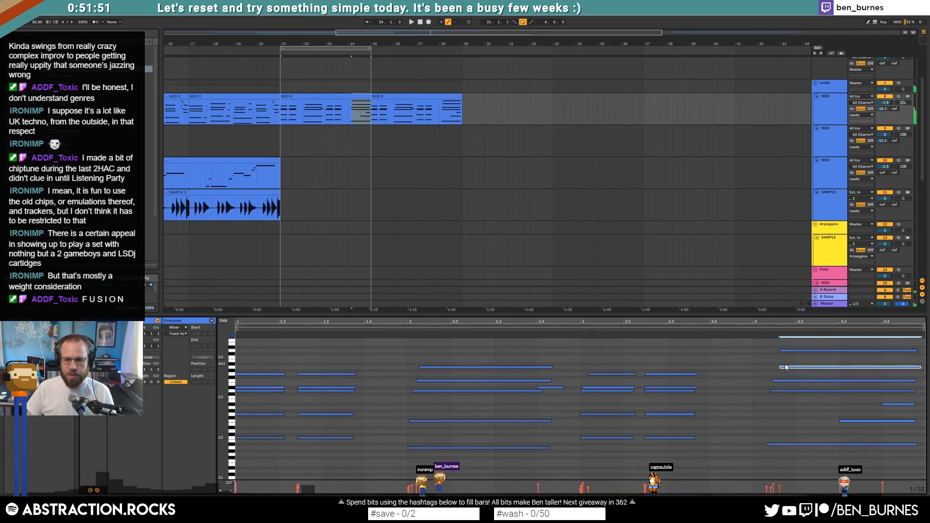
key("space")
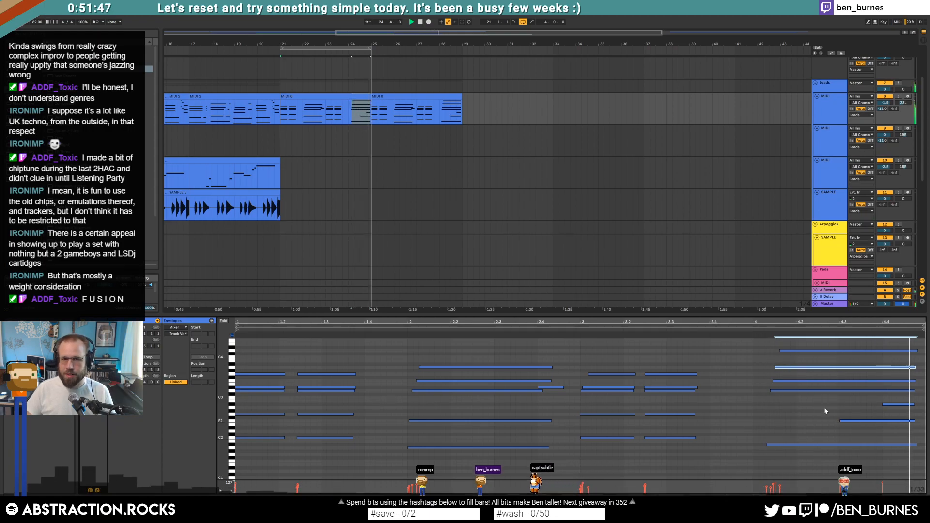
Extend the loop to cover both chord clips, from bar 21 to bar 29.
left_click_drag(369, 48, 463, 48)
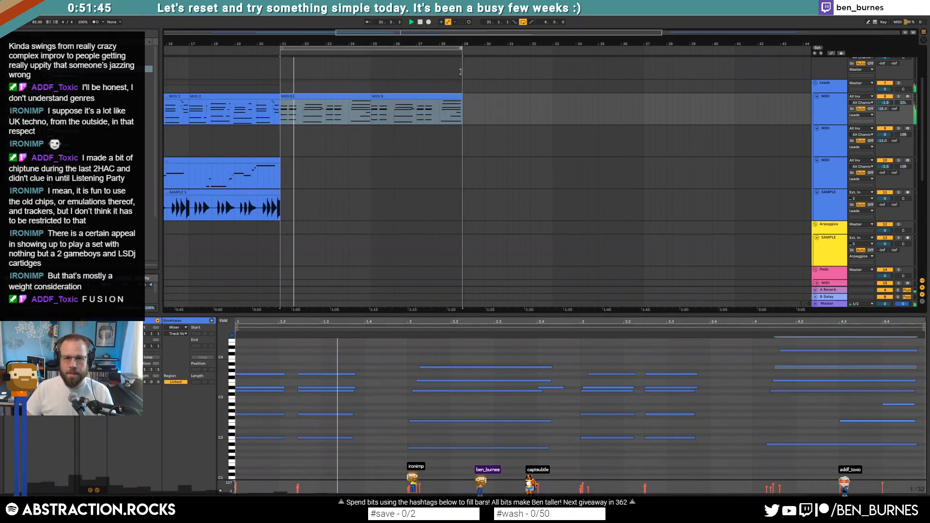
scroll(380, 149, "down", 4)
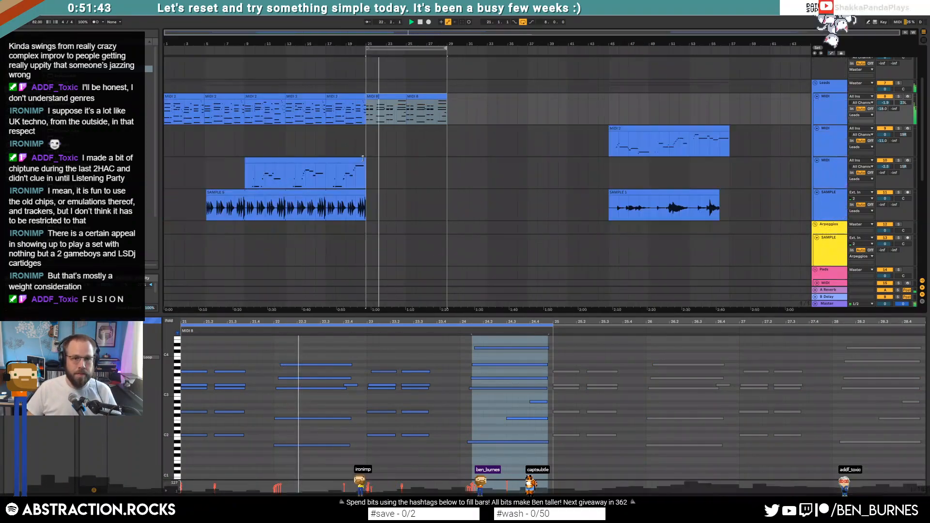
key("shift+Tab")
Arm the Scarbee Mark I lead track for recording.
scroll(375, 203, "down", 2)
scroll(373, 221, "down", 1)
left_click(435, 252)
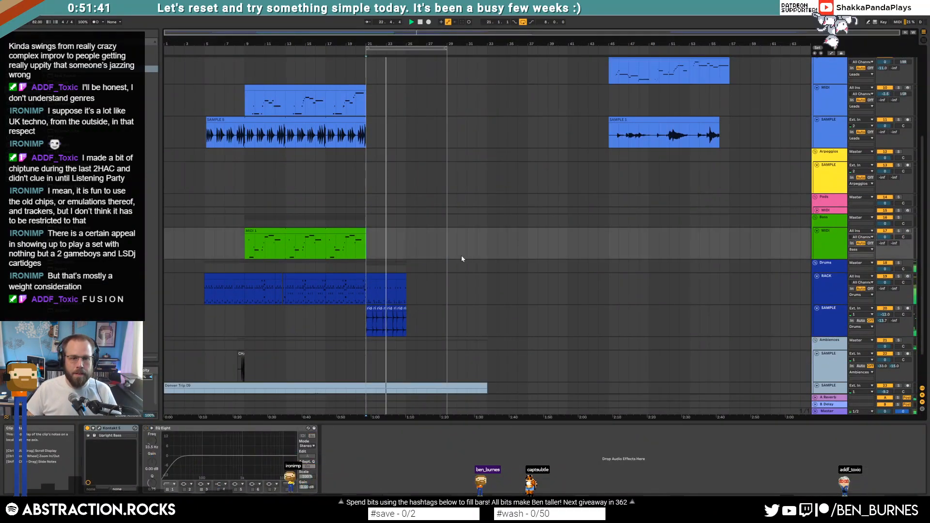
left_click(829, 99)
scroll(829, 100, "up", 2)
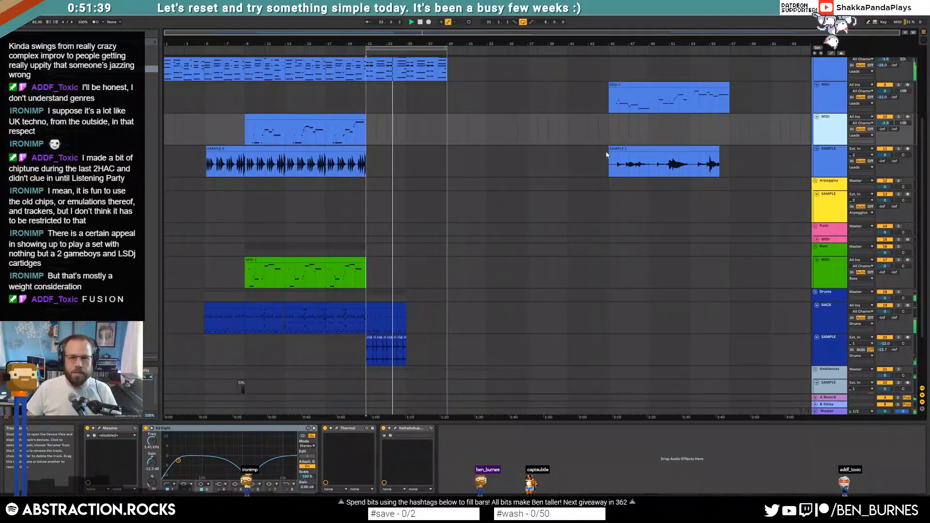
left_click(889, 98)
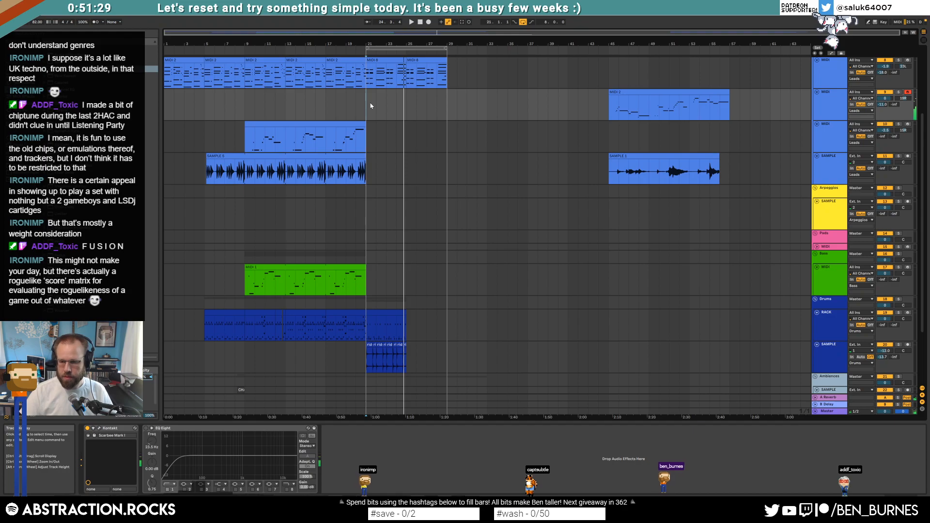
Record a trial lead phrase from bar 21 on the armed track and delete the take.
key("F9")
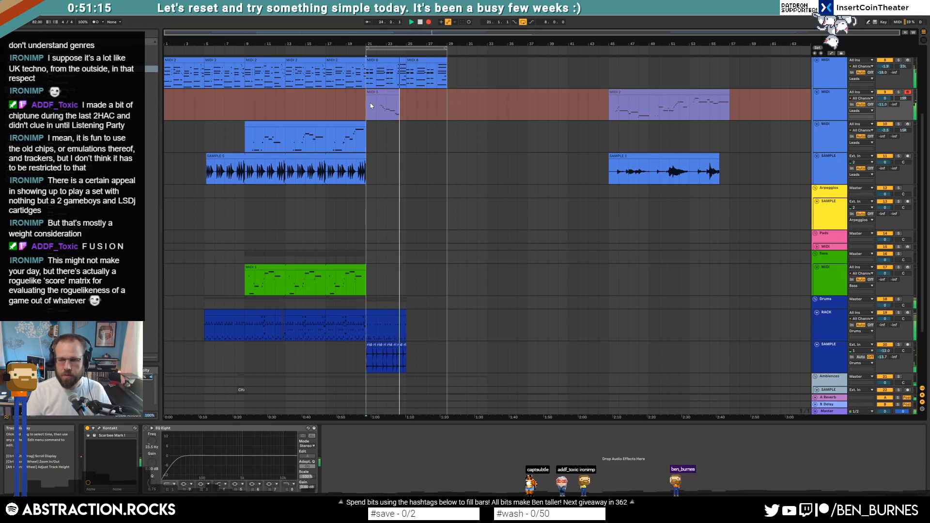
key("space")
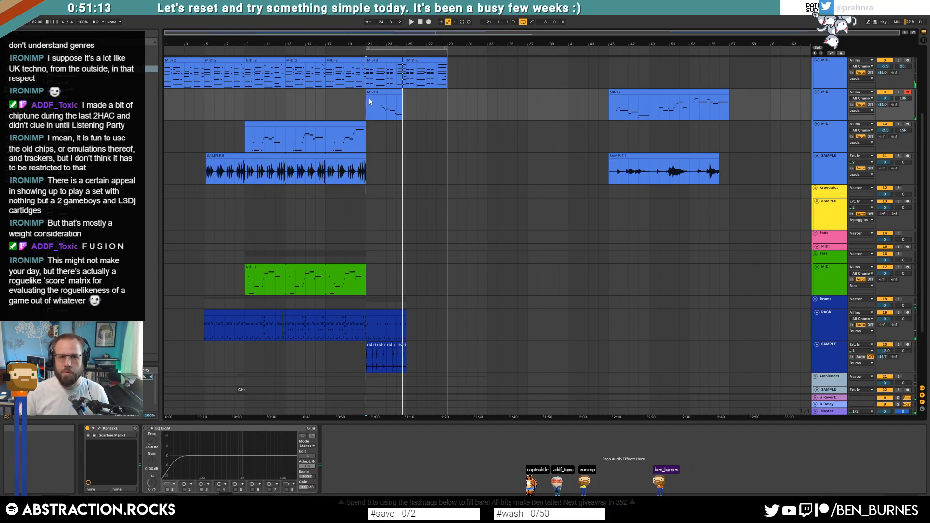
left_click(378, 92)
key("Delete")
left_click(372, 104)
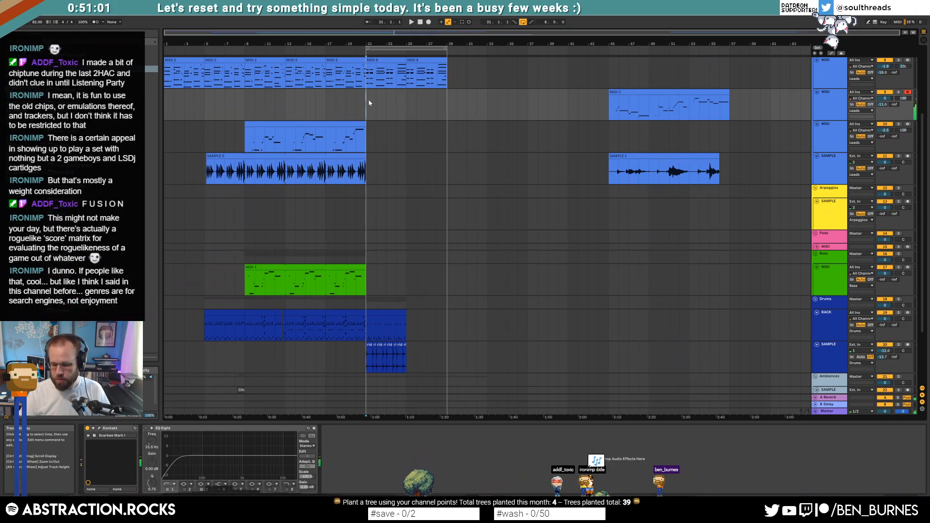
Record a new lead phrase from bar 21 and trim its clip to end at bar 25.
key("F9")
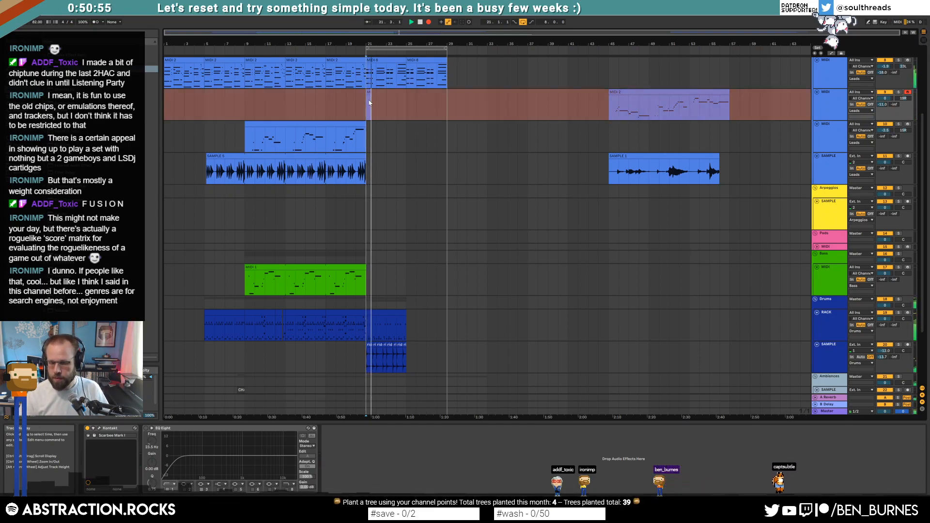
key("space")
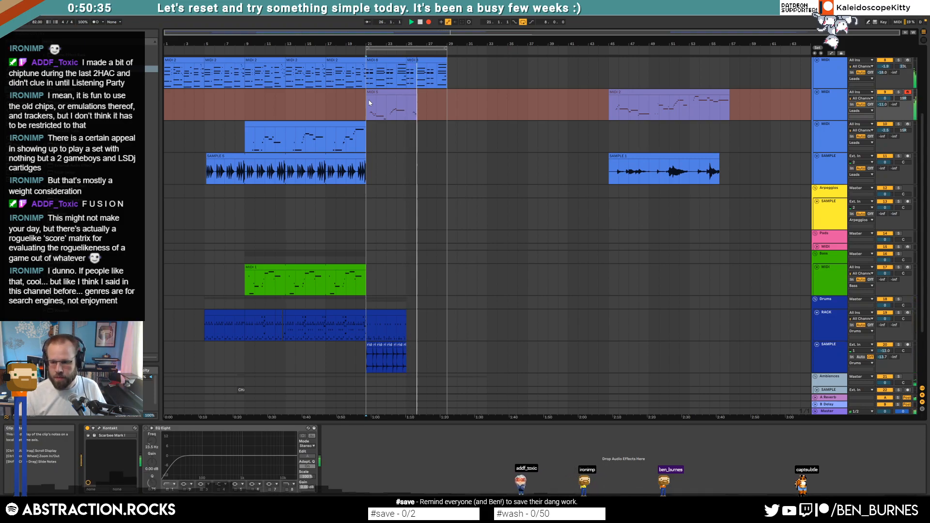
key("space")
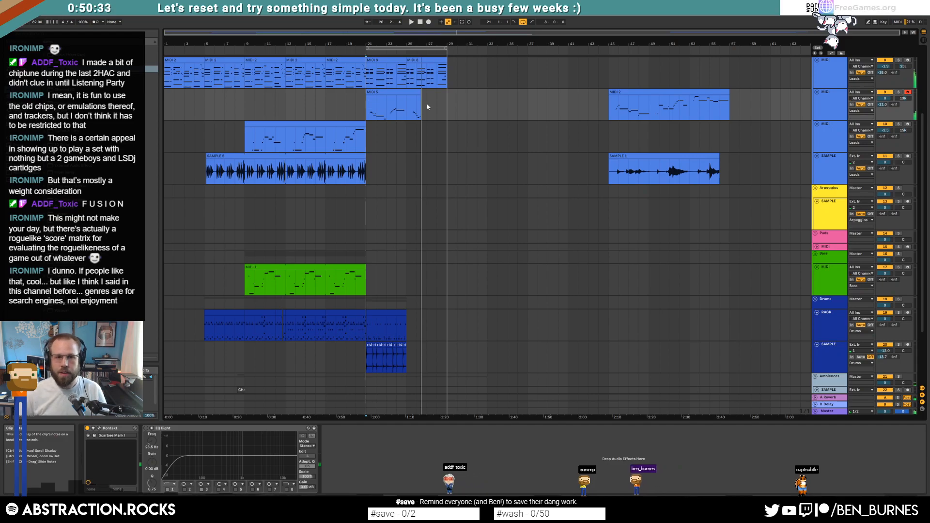
left_click_drag(420, 93, 406, 93)
Duplicate the four-bar lead clip so that a copy starts at bar 25, and play the loop.
double_click(400, 92)
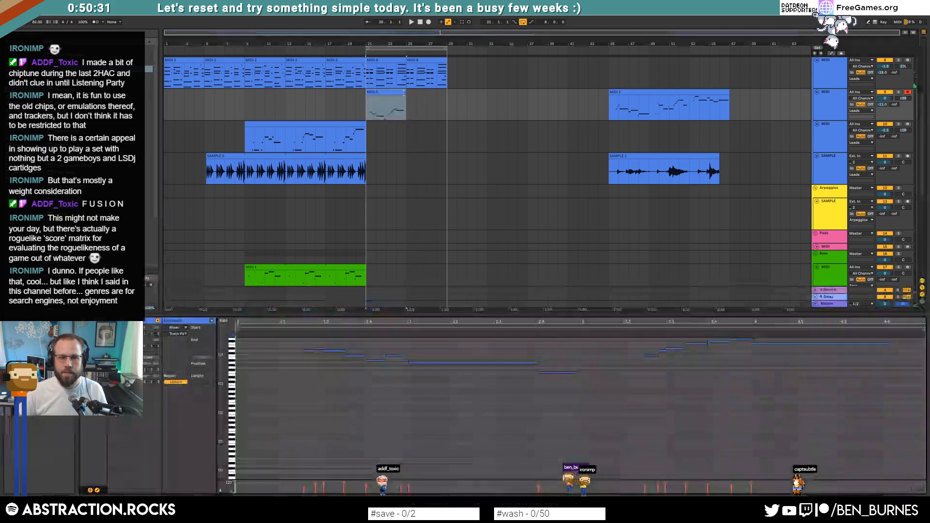
key("ctrl+a")
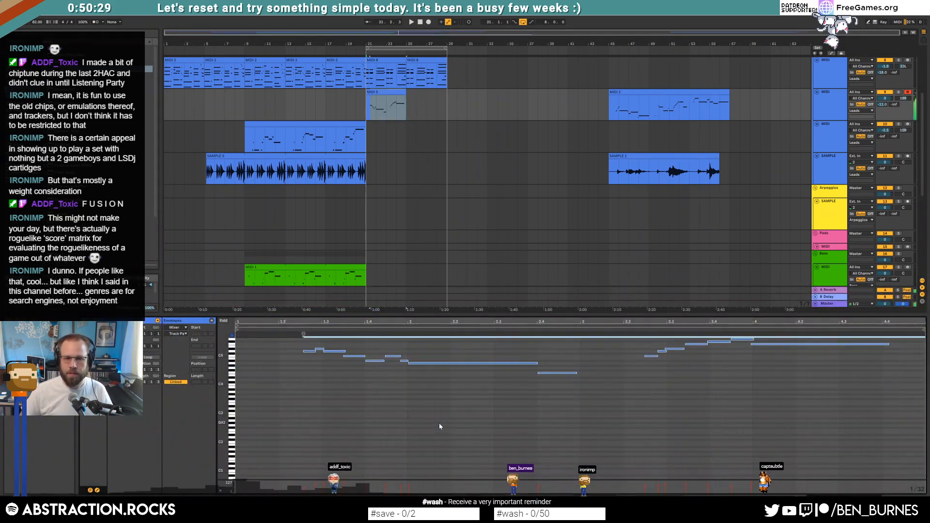
key("shift+Up")
key("space")
left_click(388, 92)
key("ctrl+d")
key("shift+Tab")
scroll(415, 214, "down", 3)
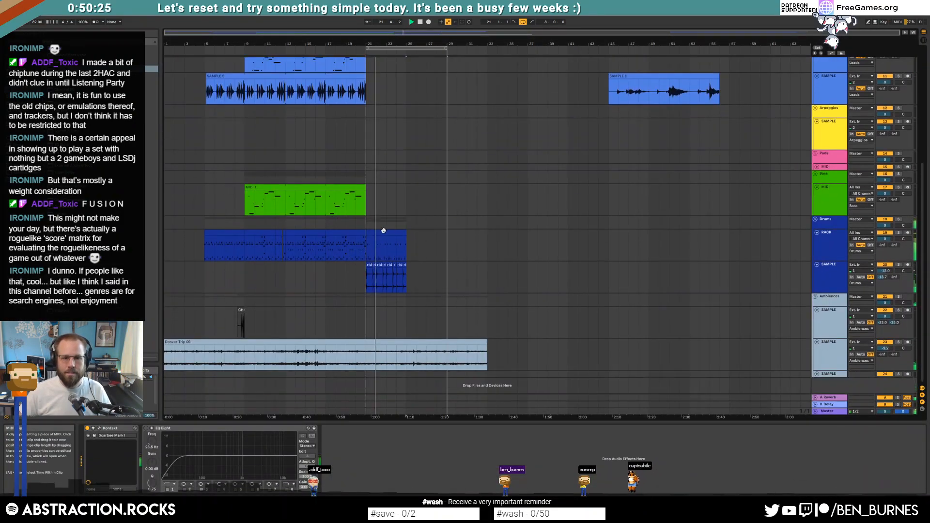
In the first lead clip, shorten the note overlapping the phrase's highest note and start the final long note slightly earlier.
scroll(390, 237, "up", 3)
scroll(391, 234, "up", 3)
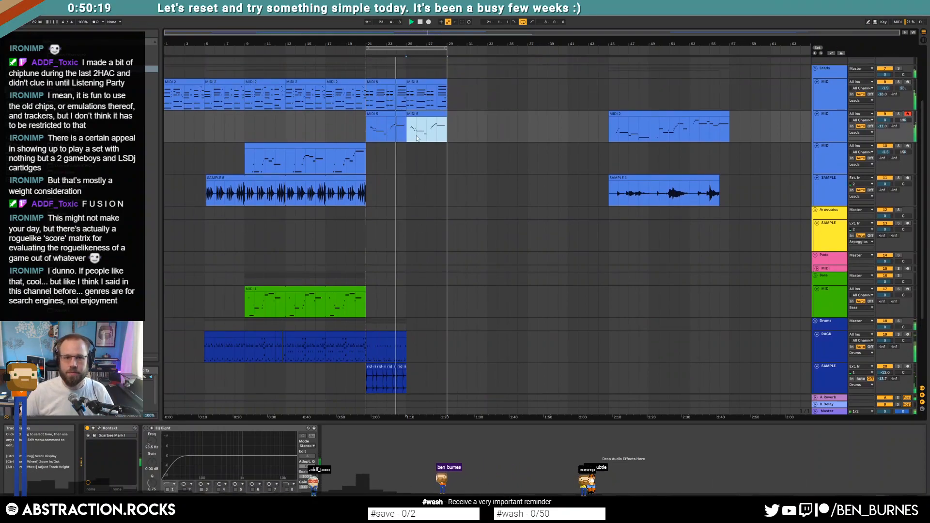
double_click(397, 120)
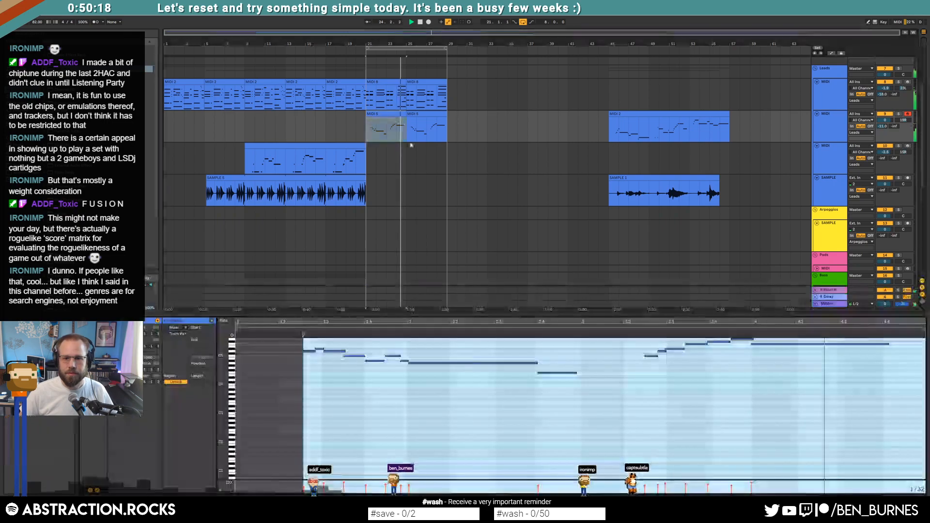
left_click(791, 381)
scroll(734, 373, "up", 1)
key("space")
left_click(732, 370)
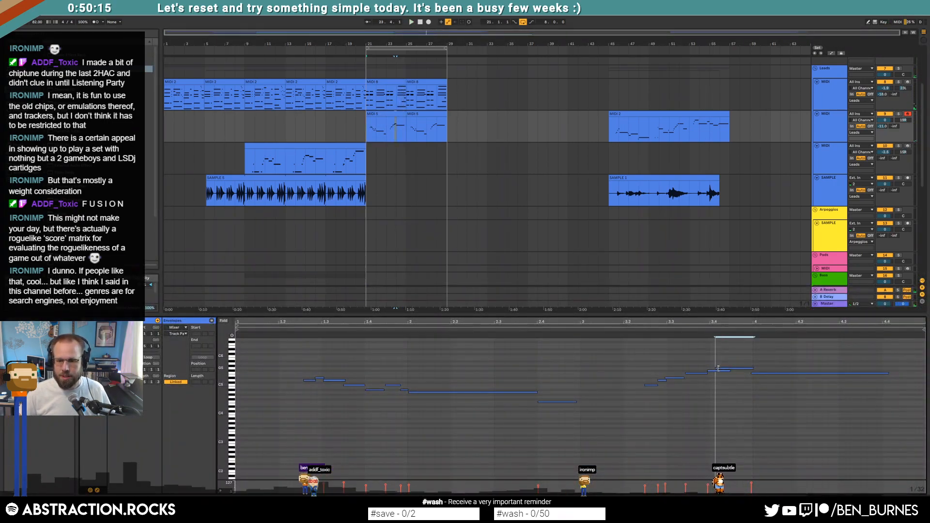
left_click(718, 371)
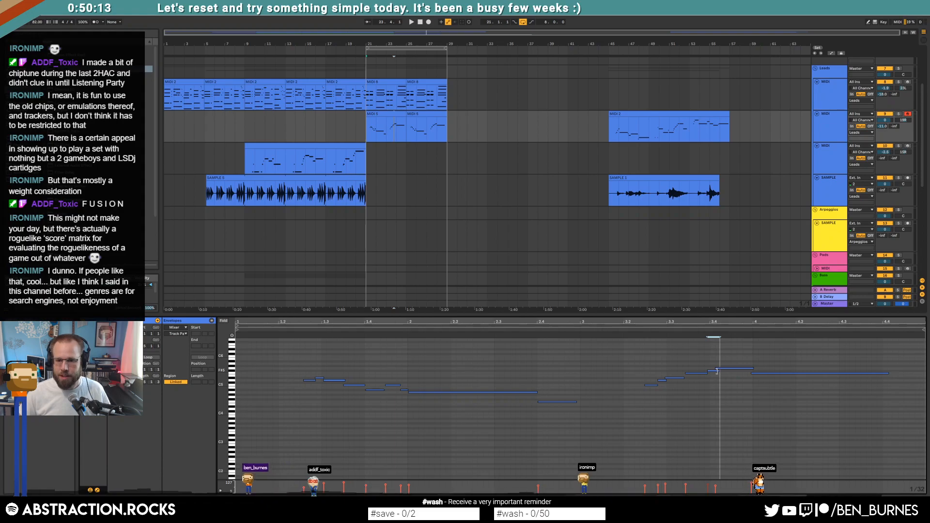
left_click(693, 329)
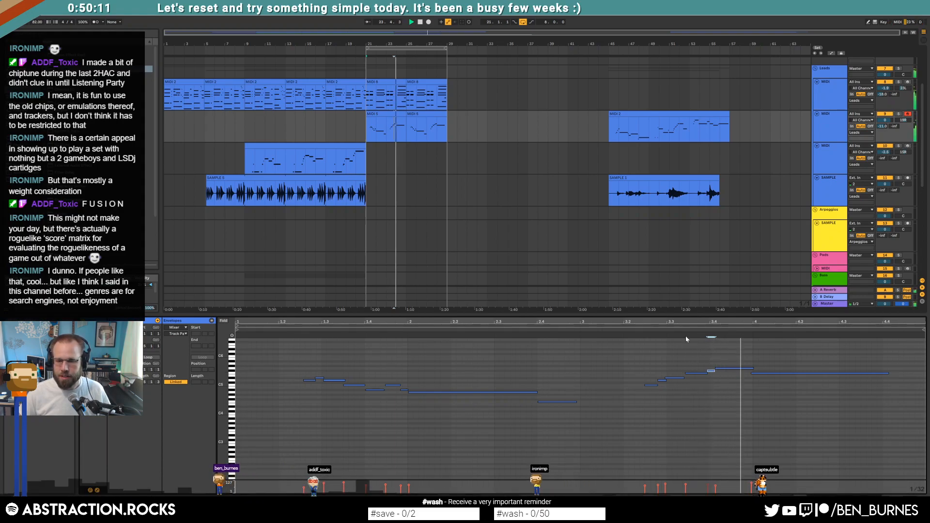
left_click_drag(753, 369, 746, 373)
left_click(756, 362)
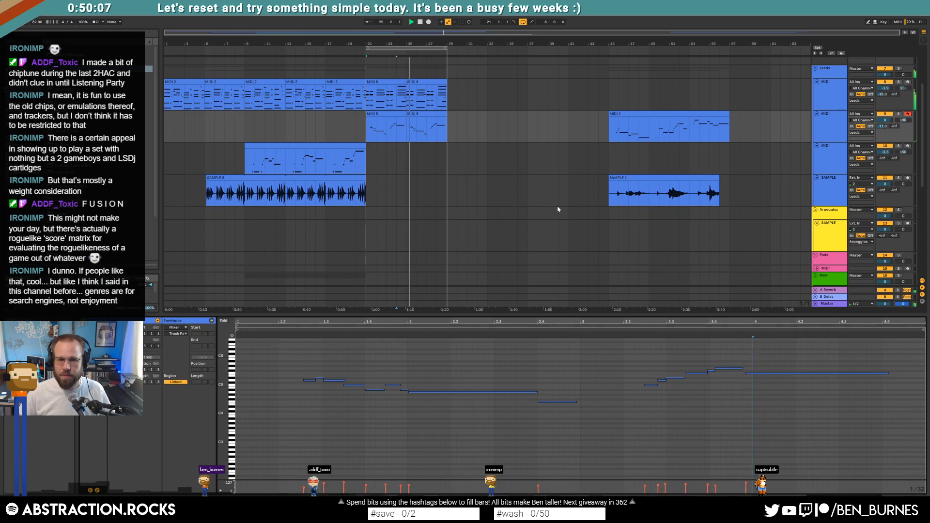
Move the drum rack pattern from bar 21 to bar 29 and duplicate the ride clips so they fill bars 25 to 29.
scroll(437, 172, "down", 3)
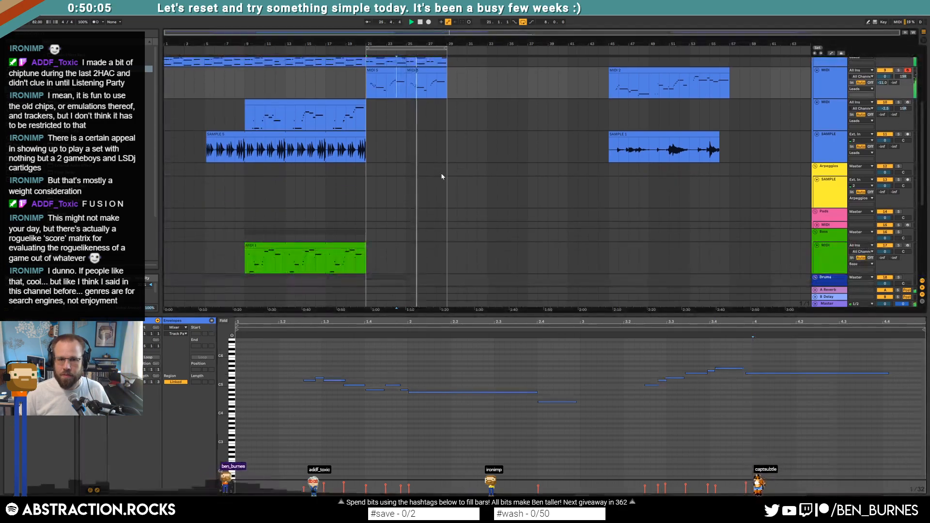
scroll(422, 208, "down", 6)
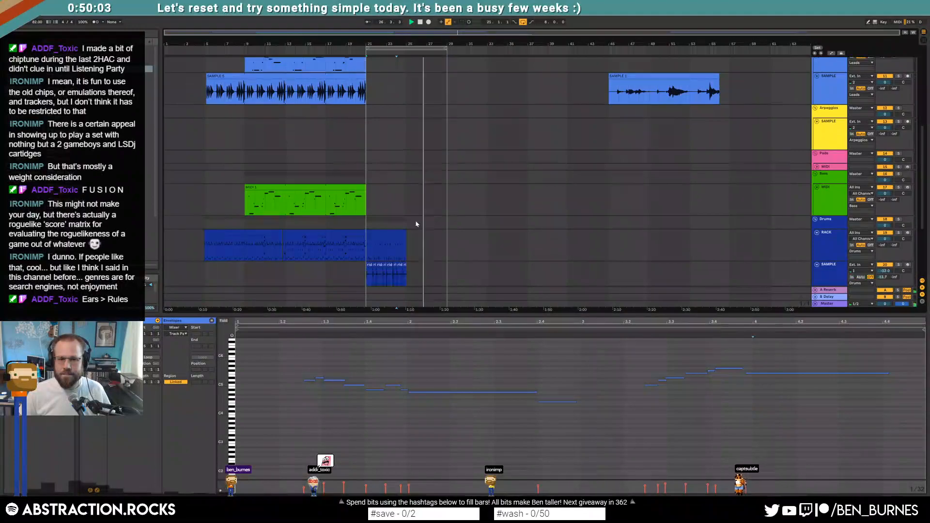
left_click(388, 211)
key("space")
left_click_drag(383, 213, 460, 217)
left_click(372, 248)
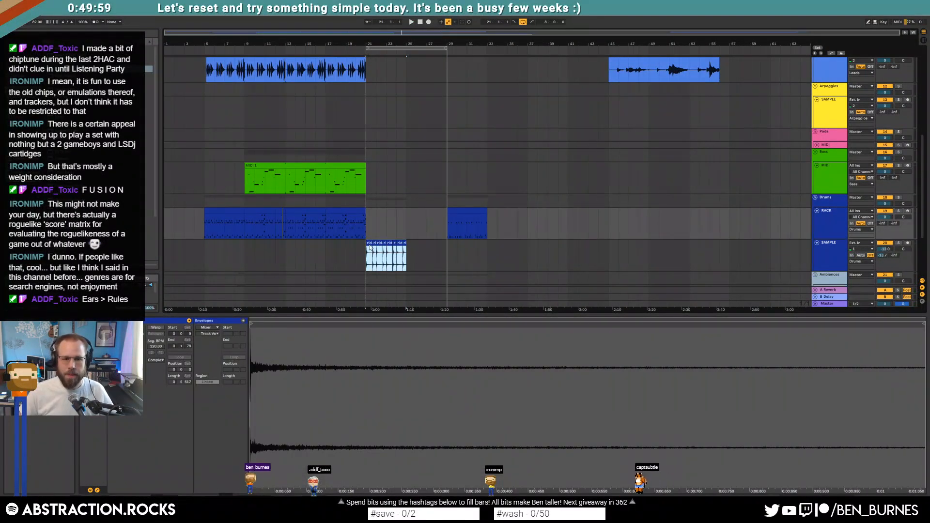
key("ctrl+d")
Play the song from around bar 19 and arm the Upright Bass track for recording.
left_click(347, 226)
key("space")
key("shift+Tab")
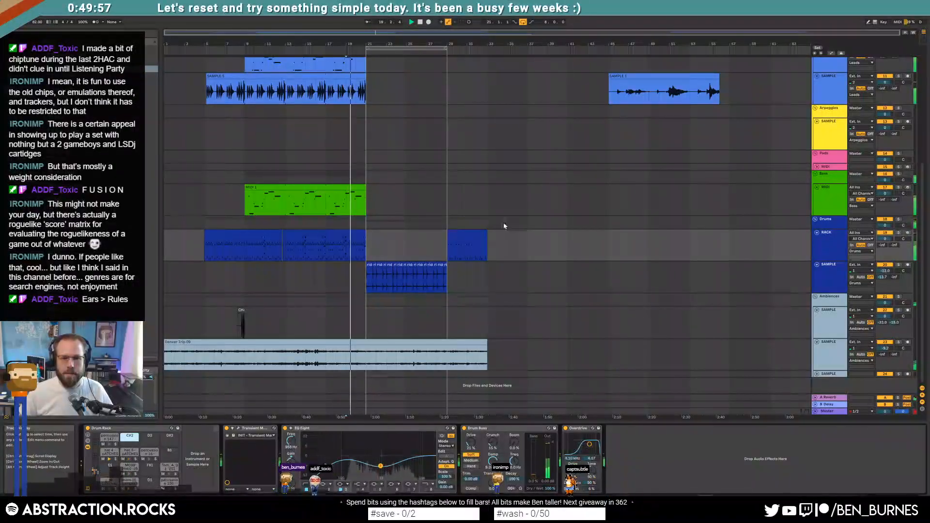
left_click(907, 189)
left_click(908, 188)
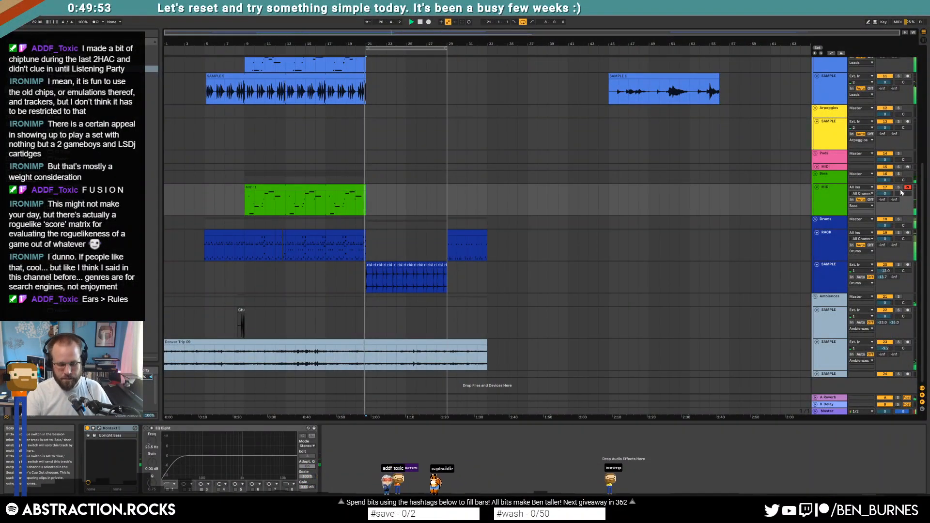
Record a trial bass line from bar 21 and delete the take.
key("F9")
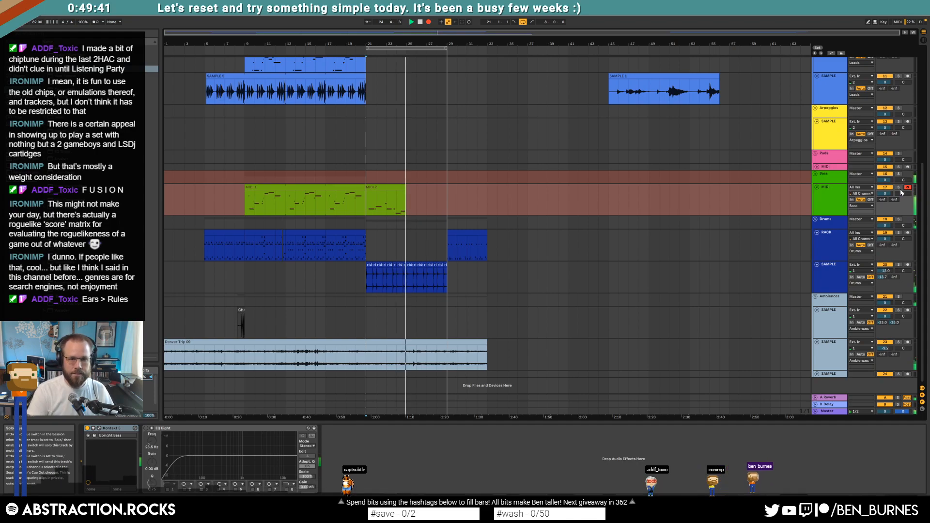
key("space")
left_click(386, 201)
key("Delete")
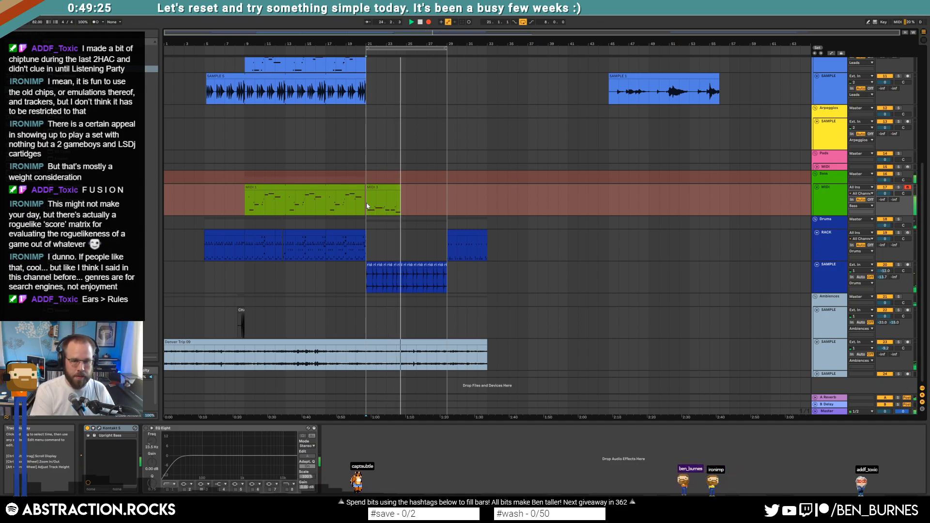
Finish recording a four-bar bass line from bar 21 and duplicate its clip at bar 25.
key("space")
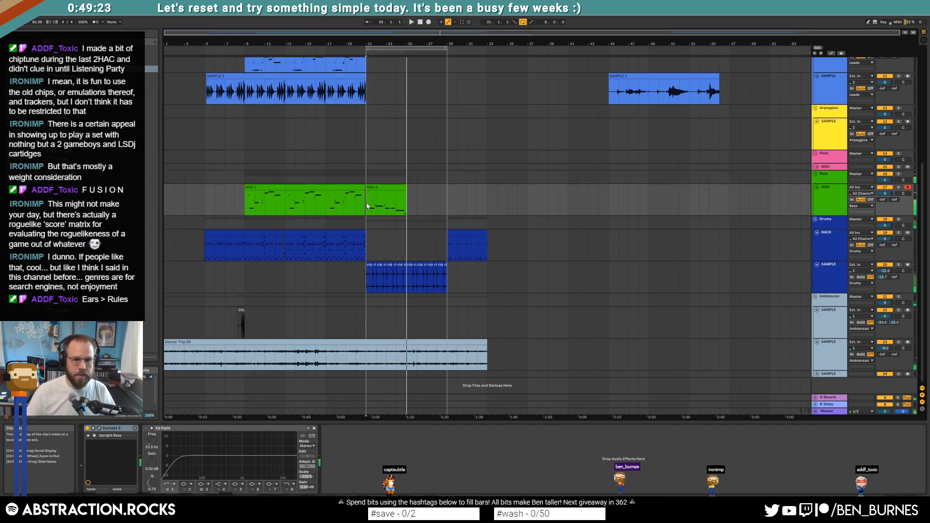
left_click_drag(405, 187, 367, 188)
key("ctrl+d")
left_click(373, 187)
left_click(366, 205)
key("space")
double_click(395, 199)
key("space")
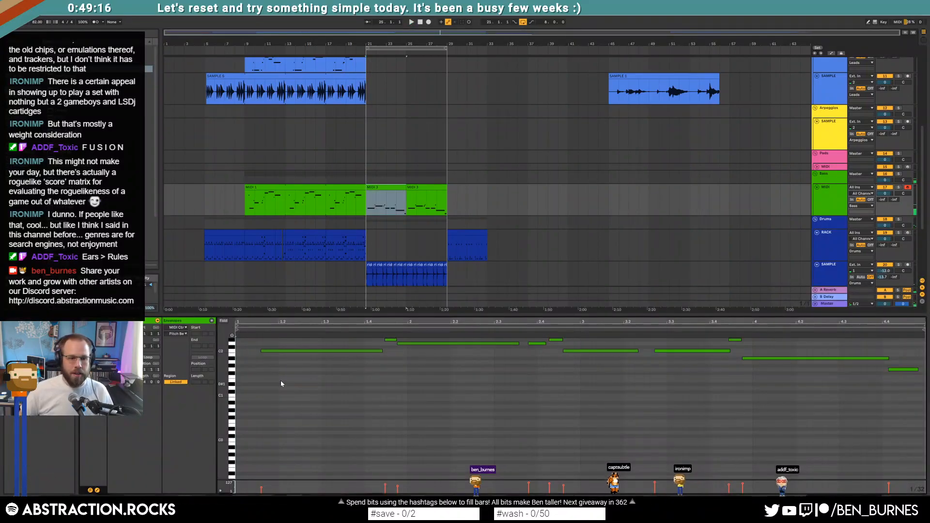
Turn on looping for the bass clip at bar 21 and extend it to bar 29, over its copy.
left_click(300, 351)
left_click(300, 388)
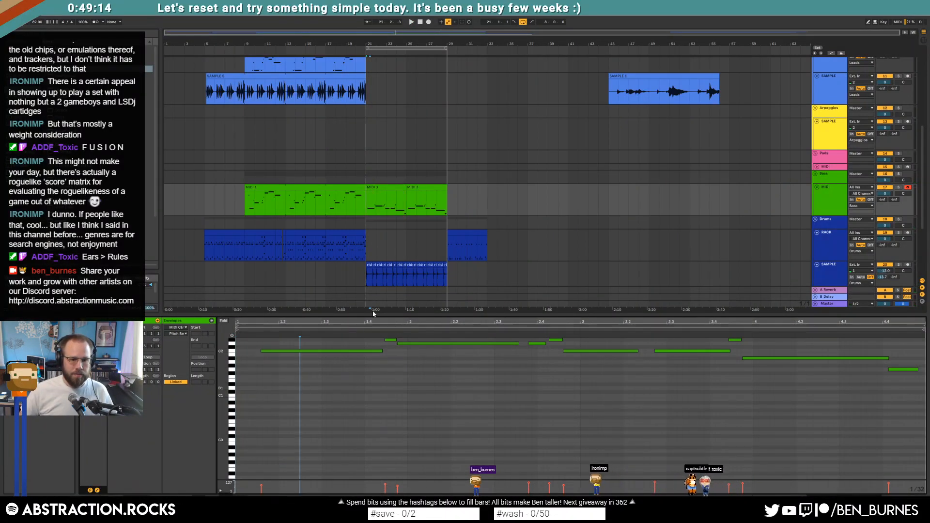
left_click(396, 192)
left_click(395, 187)
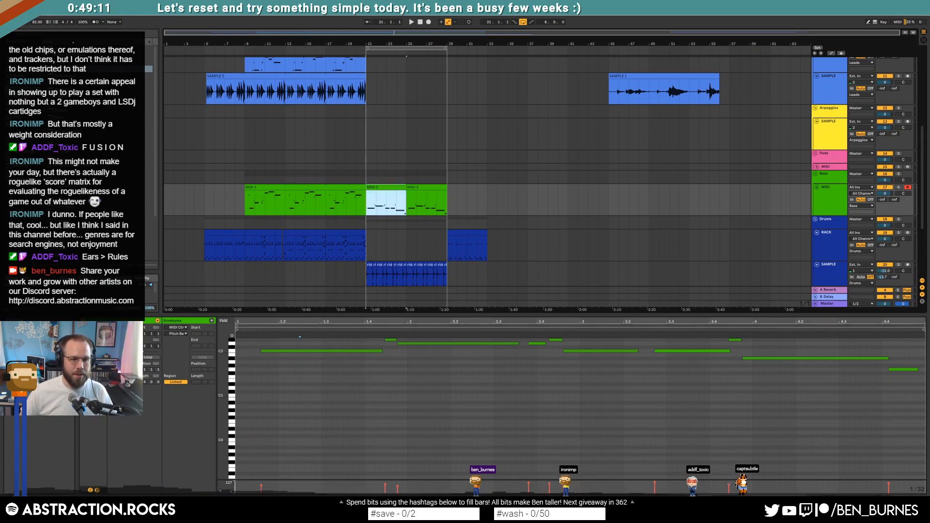
left_click(148, 358)
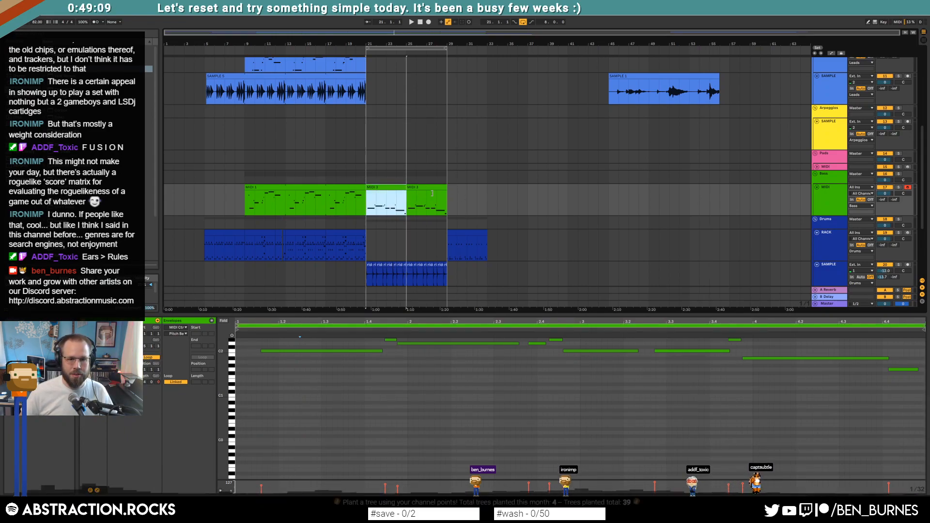
left_click_drag(404, 190, 446, 189)
key("shift+Tab")
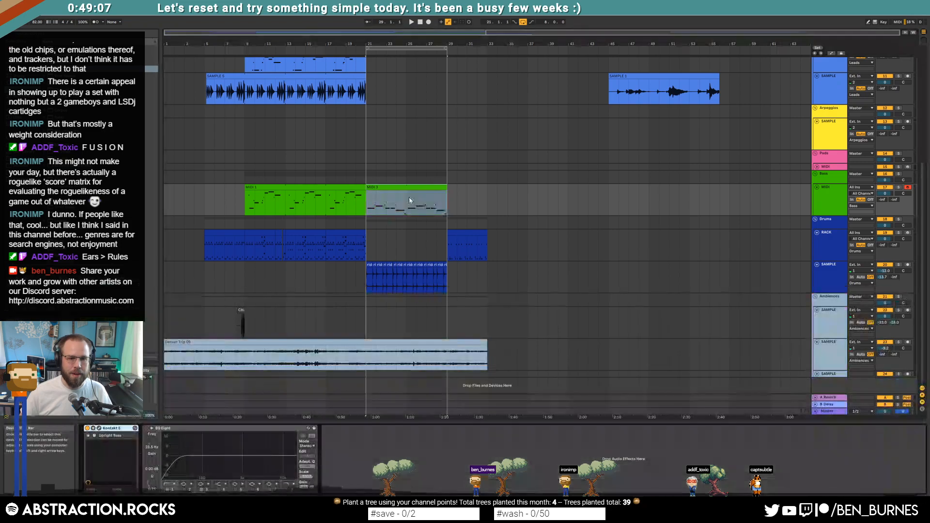
left_click(367, 205)
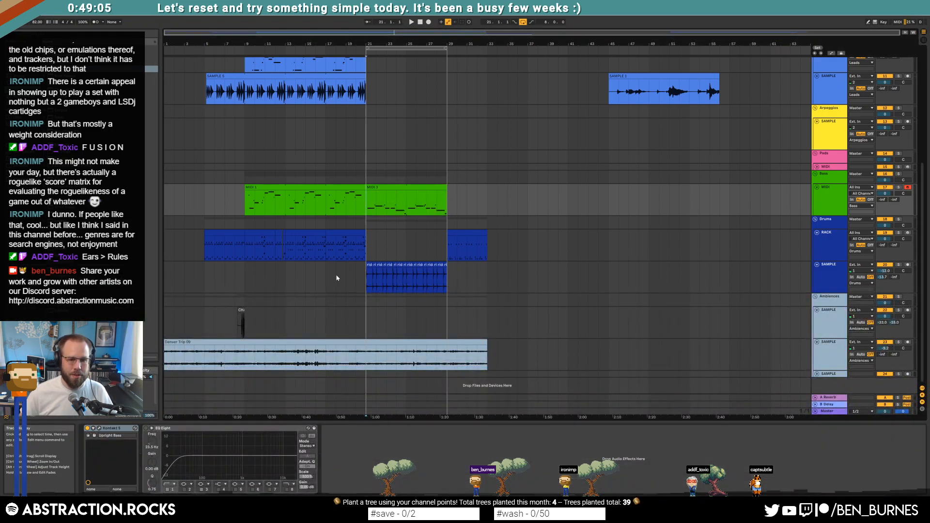
Copy the short Ambiences sample that leads into bar 9 so that the copy ends at bar 29.
left_click(240, 310)
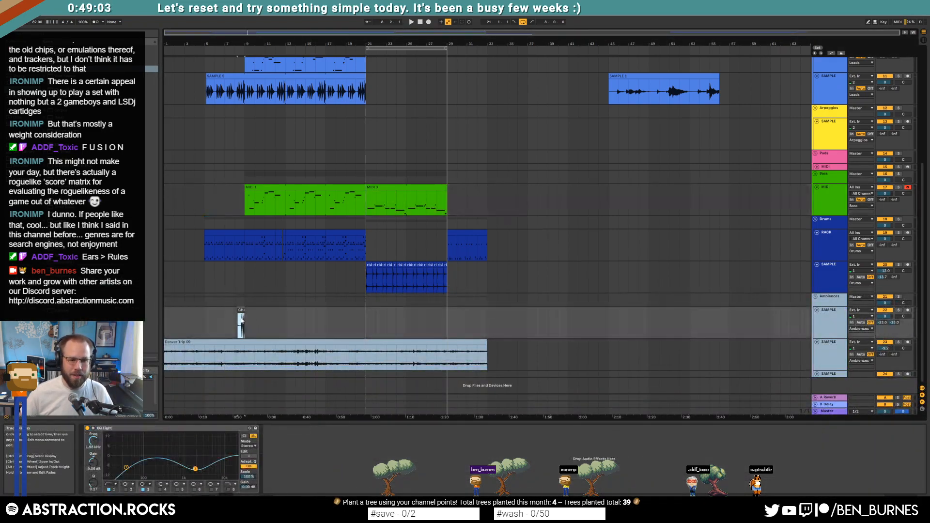
left_click(437, 322)
key("ctrl+v")
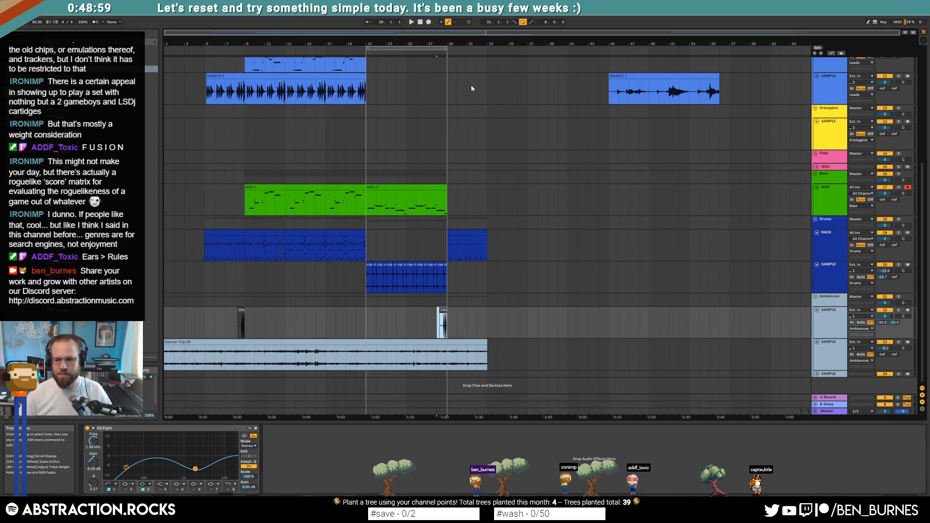
scroll(425, 132, "up", 5)
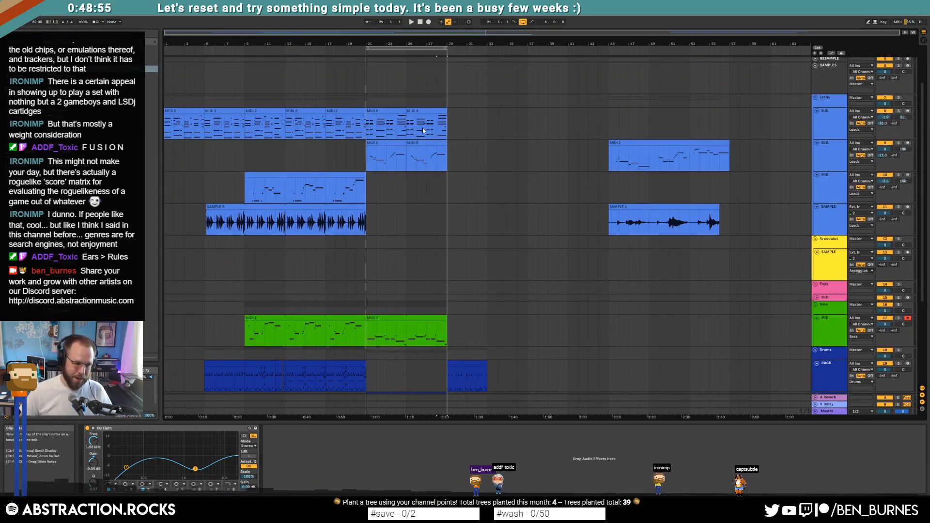
Play from just before bar 21 and copy the chord and lead clips of bars 9 to 21 to bar 29.
left_click(366, 129)
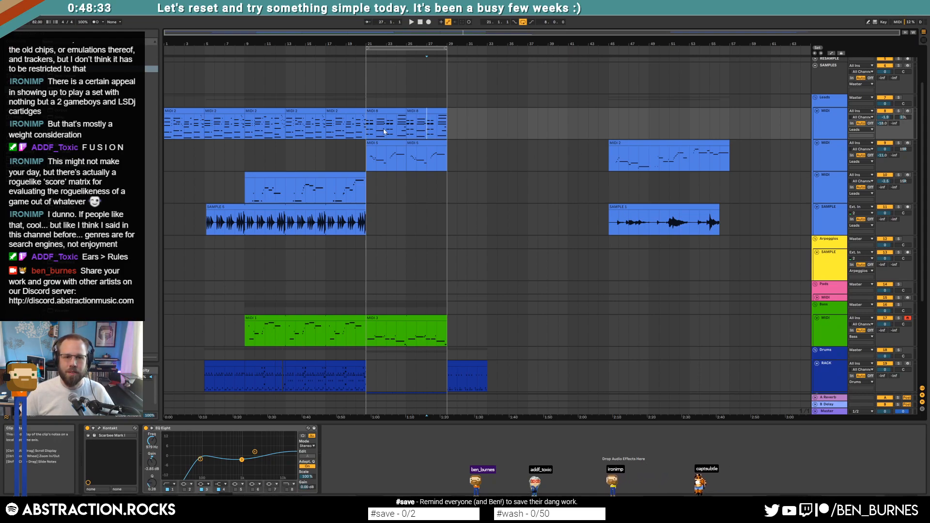
left_click(363, 124)
key("space")
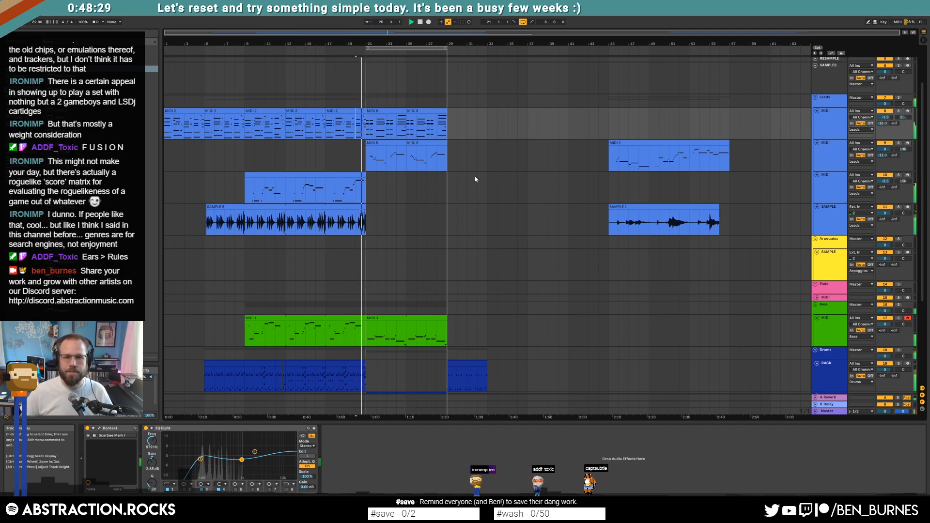
left_click(267, 111)
left_click(353, 176, "shift")
key("ctrl+c")
left_click(449, 127)
key("ctrl+v")
Move the lead melody clip from bar 45 to bar 29 and delete the pasted lead clip on the track beneath it.
left_click(632, 145)
left_click_drag(633, 144, 471, 145)
left_click(459, 176)
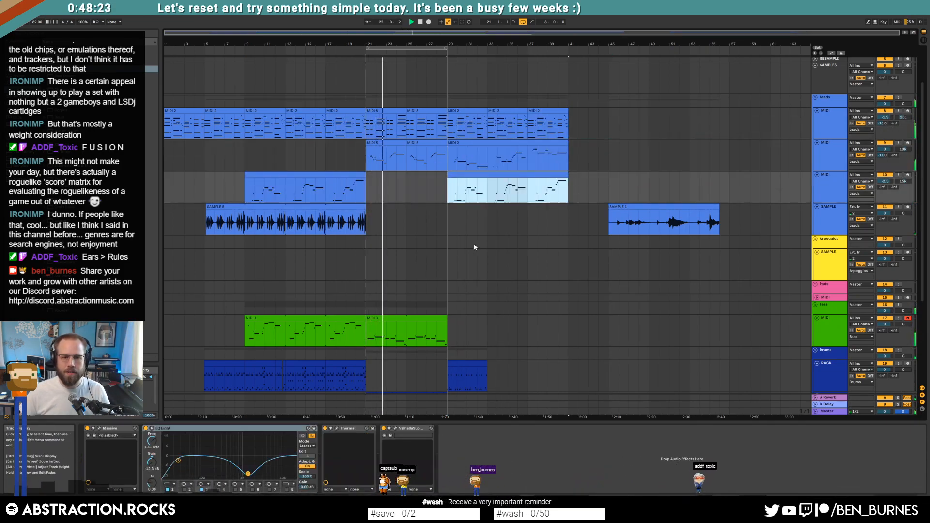
key("Delete")
Extend the drum rack clip that starts at bar 29 to bar 41.
scroll(497, 268, "down", 3)
left_click_drag(487, 281, 568, 282)
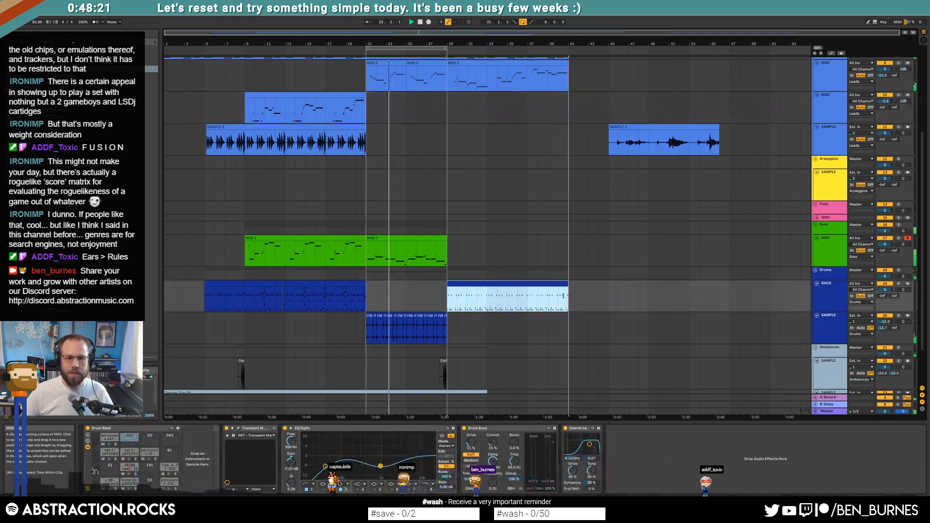
Open the looped bass clip at bar 21 and trim the start of the note just before position 3 slightly.
left_click(406, 239)
double_click(406, 240)
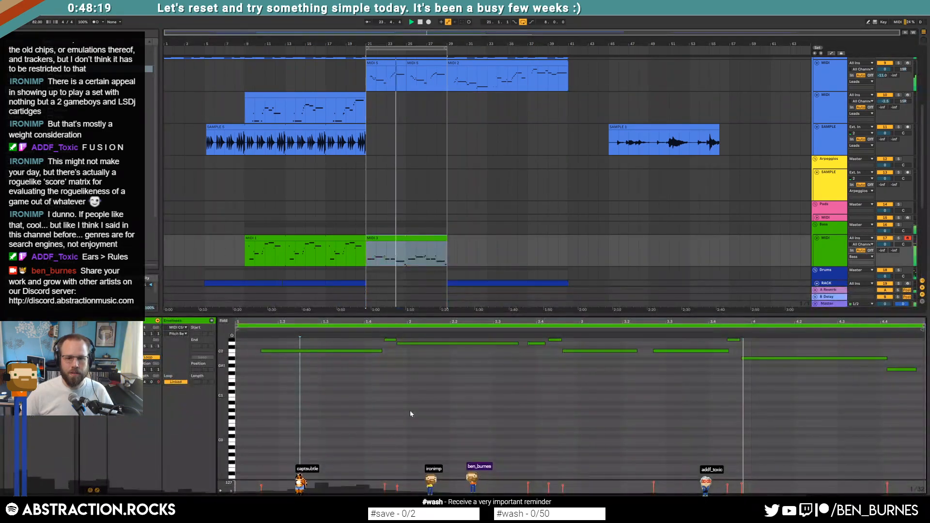
left_click(563, 350)
left_click_drag(564, 351, 569, 343)
left_click(561, 388)
scroll(451, 218, "down", 2)
key("shift+Tab")
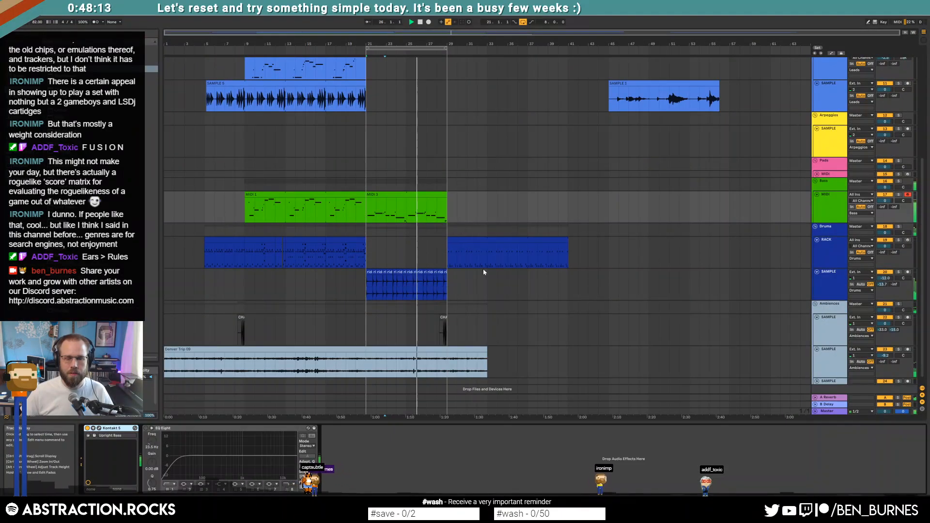
Turn off the arrangement loop and remove the ride samples between bars 28 and 29.
left_click(523, 22)
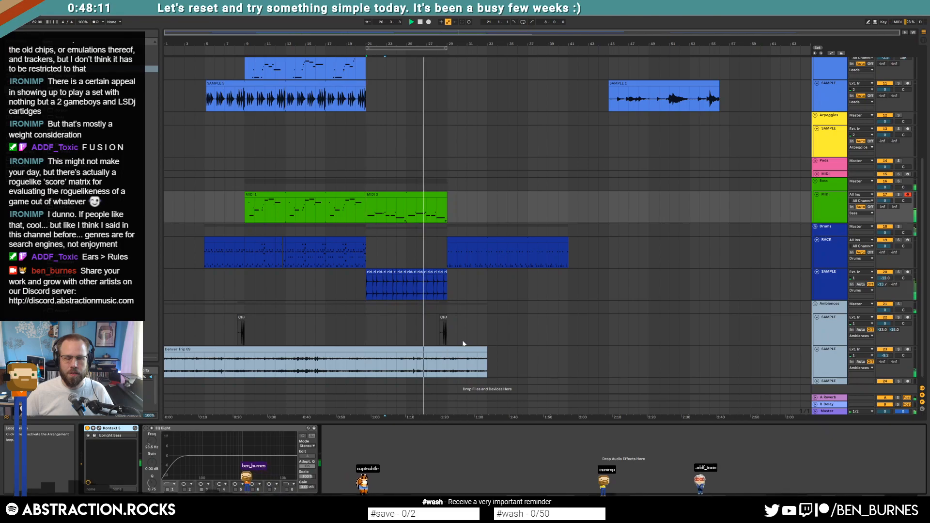
left_click_drag(444, 274, 436, 271)
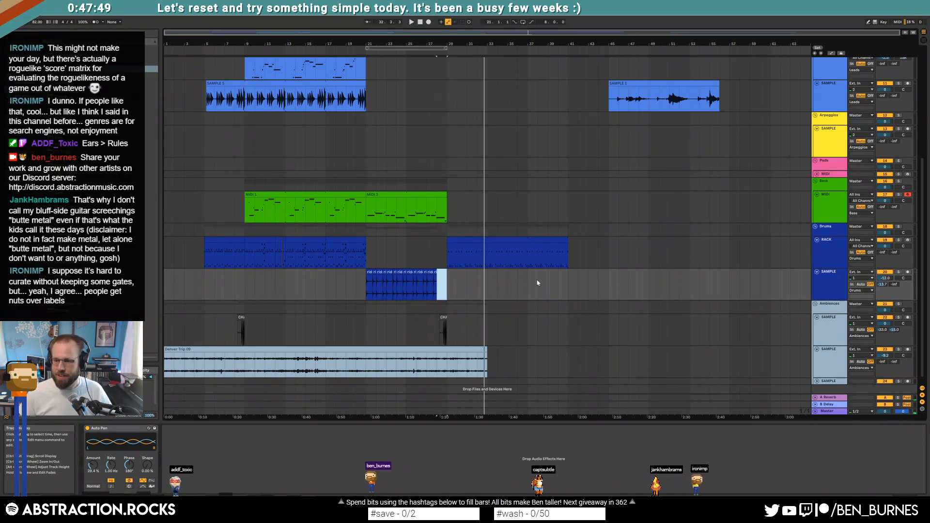
Copy the Leads sample clip from before bar 21 so that the copy spans bars 29 to 41.
scroll(486, 243, "up", 5)
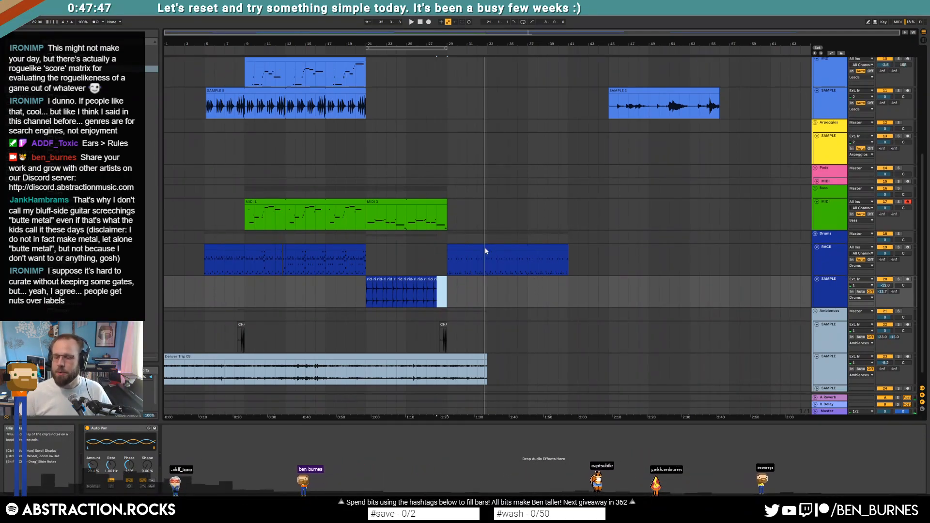
scroll(503, 255, "up", 2)
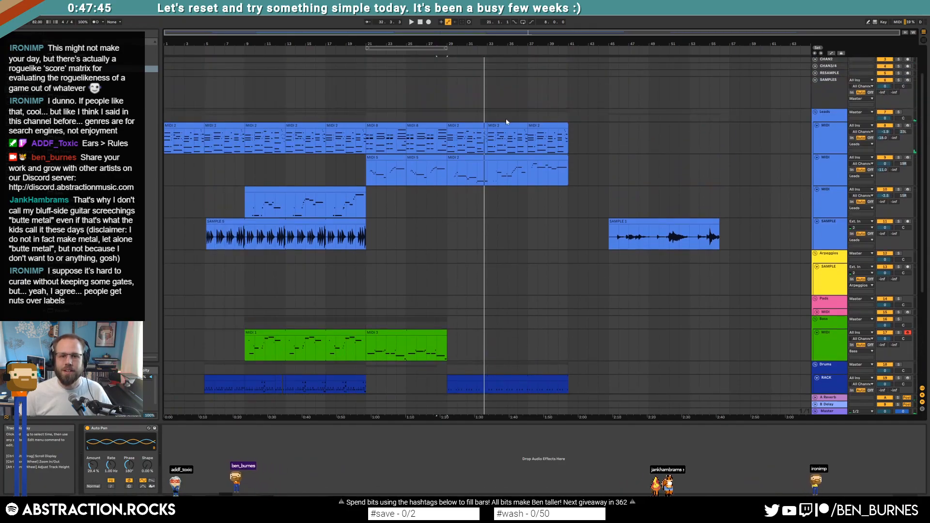
left_click(474, 125)
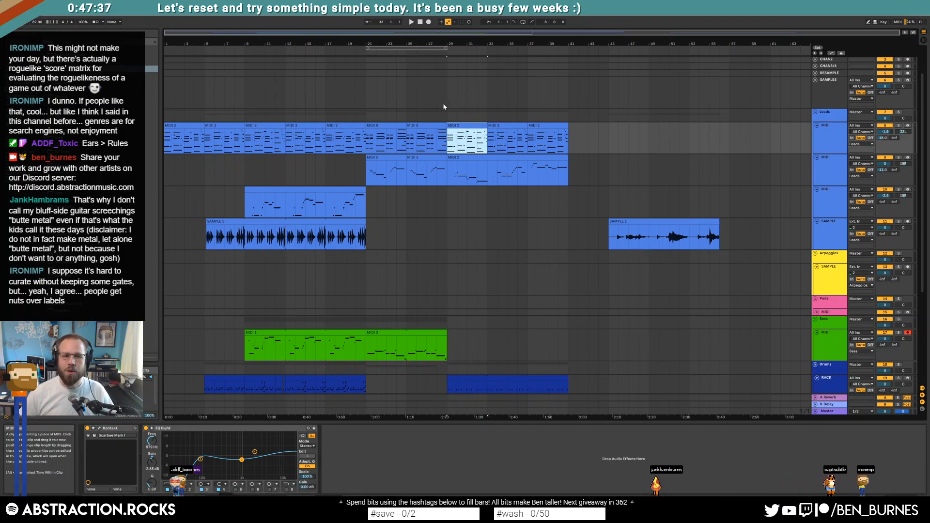
left_click_drag(317, 229, 568, 221)
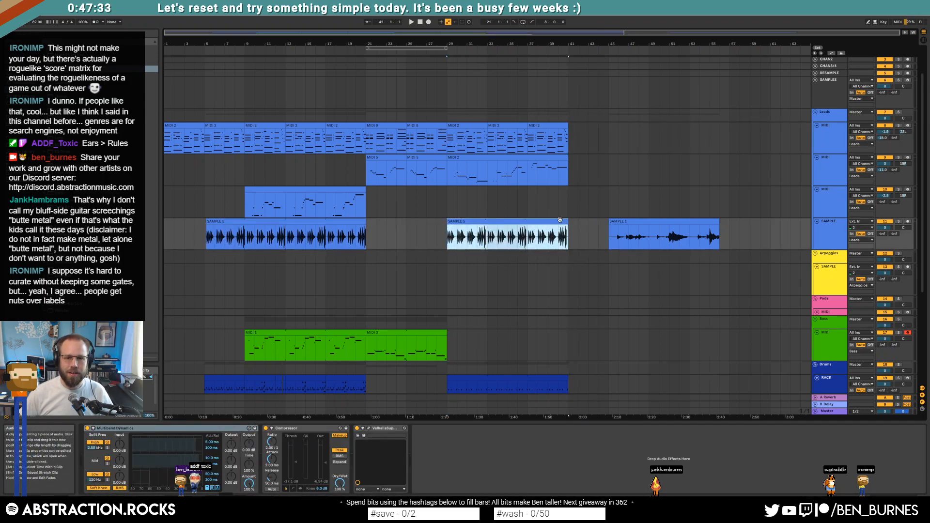
Nudge the audio in the copied sample clip slightly past bar 29, check it in playback, and trim the clip's end to bar 41.
double_click(560, 220)
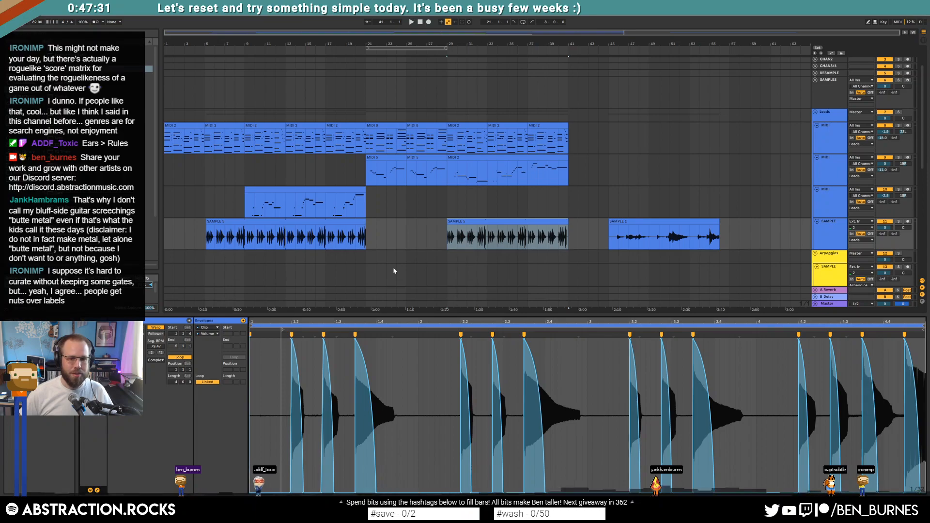
scroll(489, 184, "up", 5)
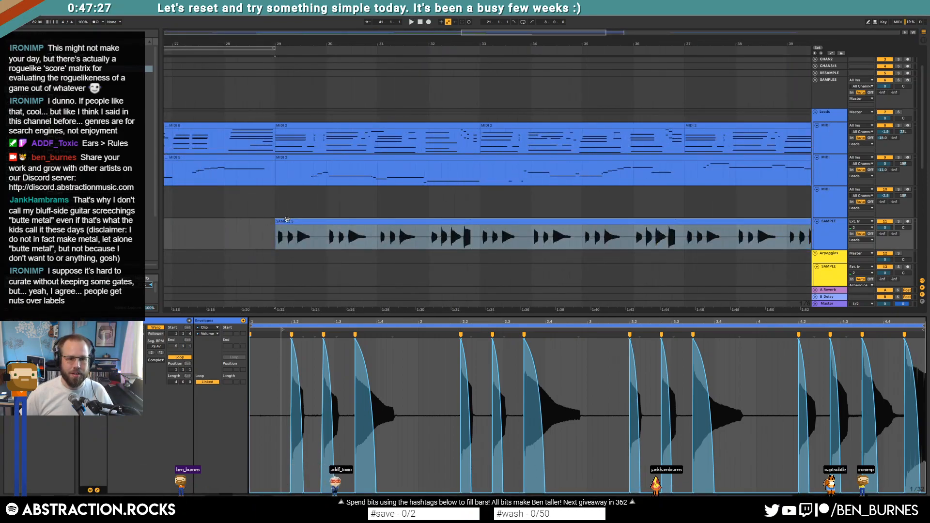
left_click_drag(277, 223, 474, 241)
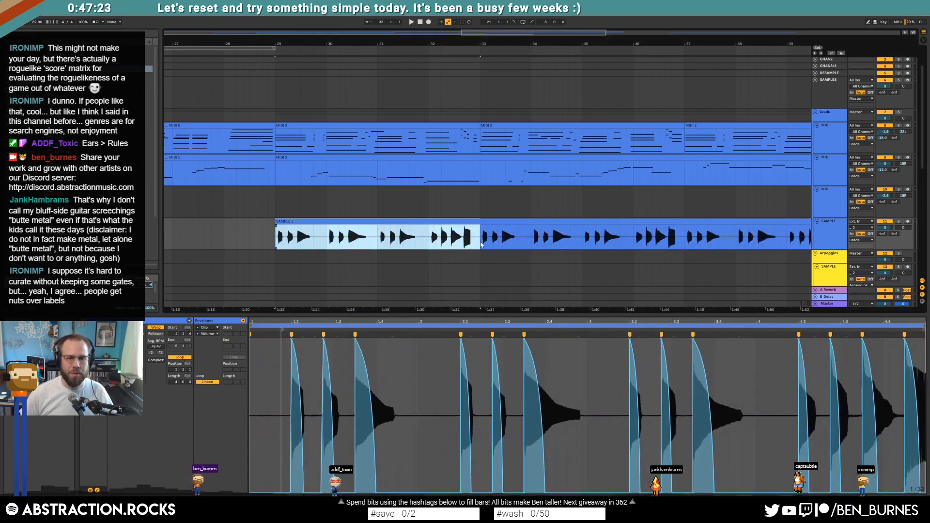
mouse_move(274, 233)
left_mouse_down()
mouse_move(253, 233)
mouse_move(285, 222)
left_mouse_up()
key("space")
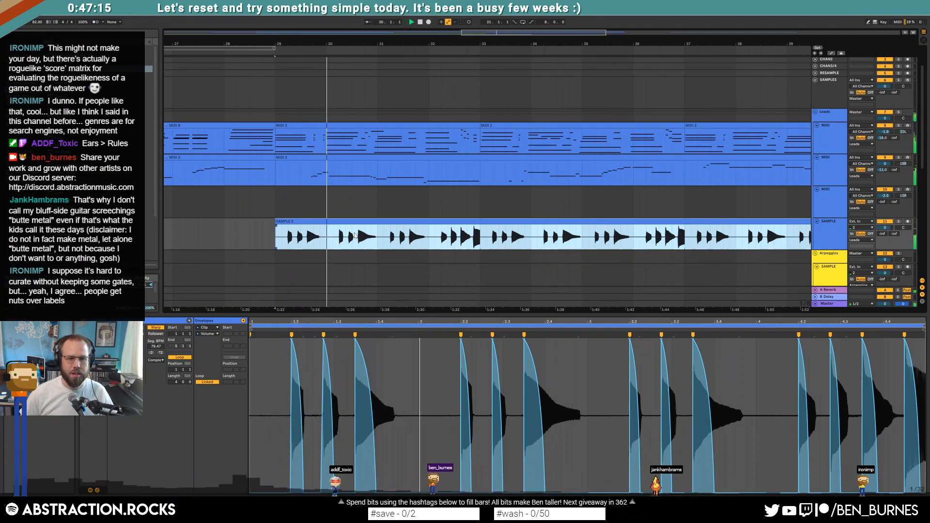
key("w")
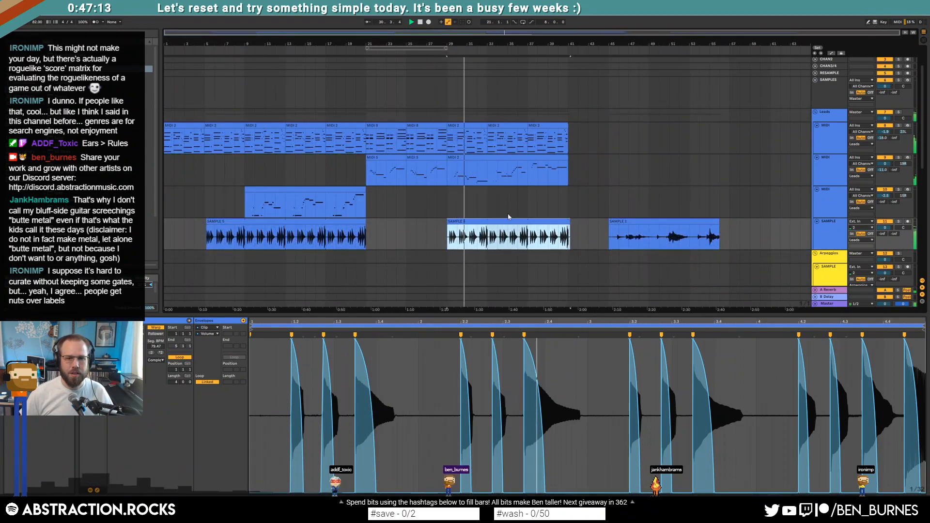
left_click_drag(569, 222, 567, 222)
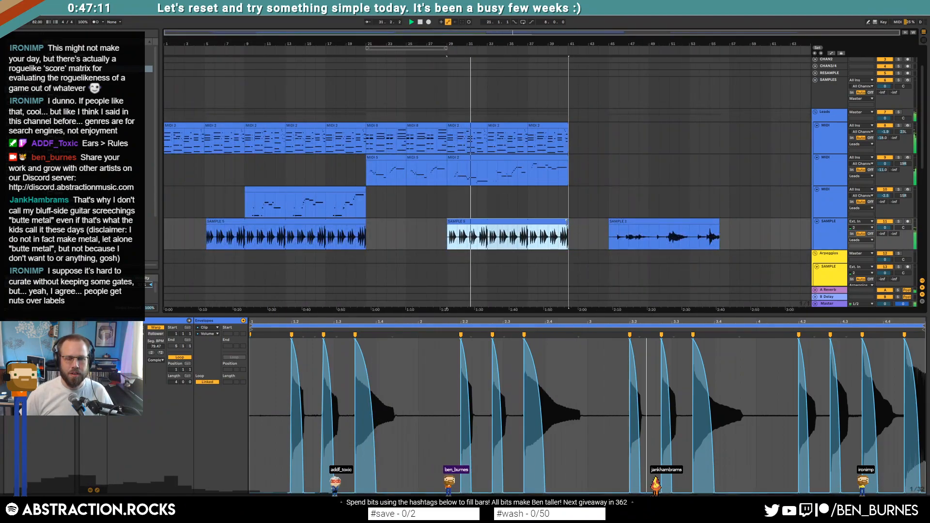
Delete the leftover sample clip at bar 45 on the Leads sample track.
left_click(591, 234)
left_click(630, 222)
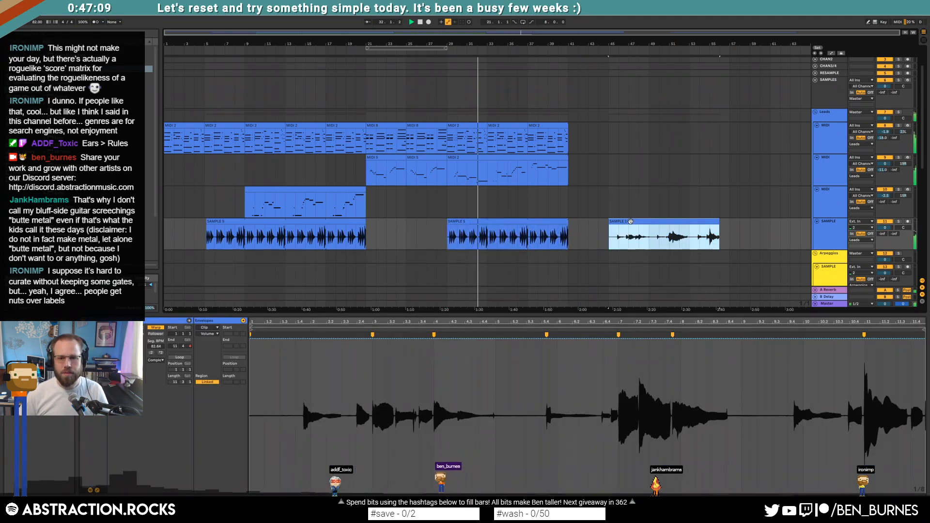
key("Delete")
Copy the bass clip of bars 9 to 21 to bar 29.
scroll(352, 196, "down", 6)
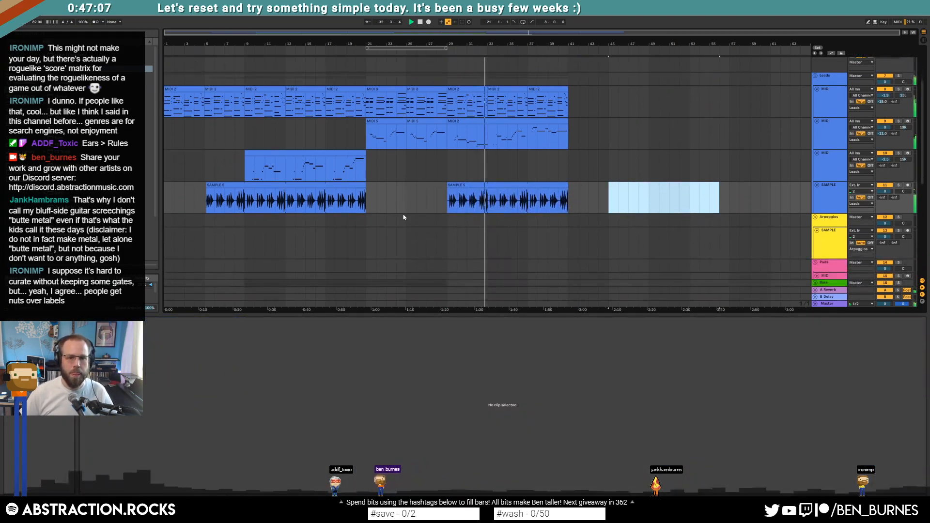
scroll(400, 221, "down", 1)
left_click(444, 238)
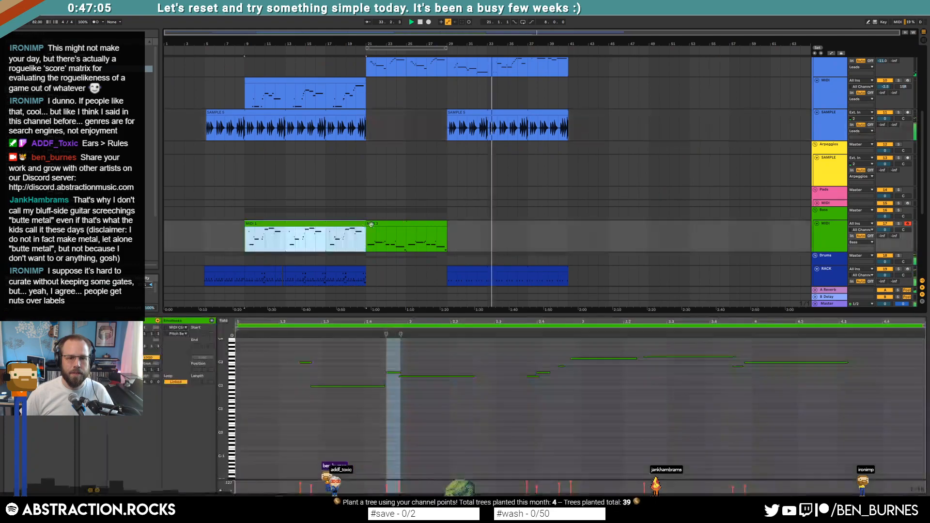
key("ctrl+v")
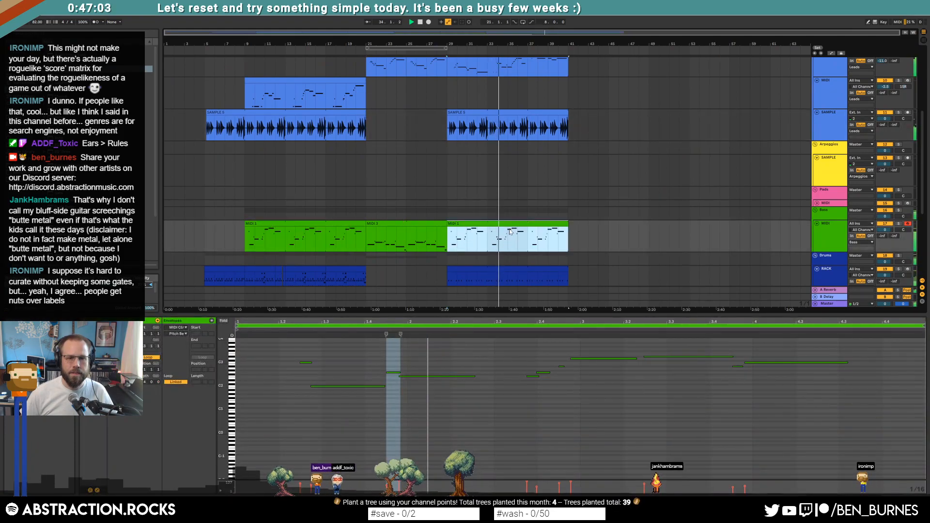
Extend the Denver Trip ambience clip to bar 56 and loop its section from bar 1 to about bar 38.
scroll(510, 232, "down", 1)
scroll(510, 232, "down", 8)
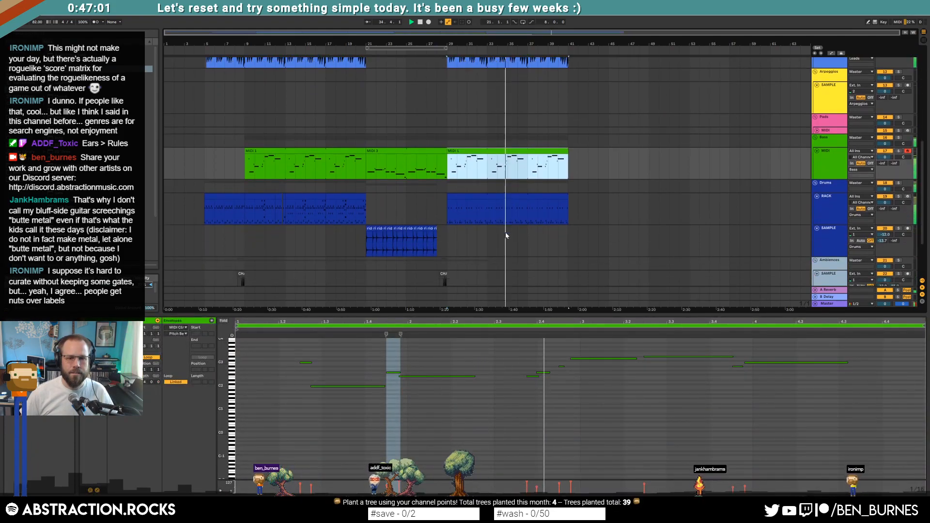
left_click_drag(487, 252, 720, 249)
scroll(326, 370, "up", 2)
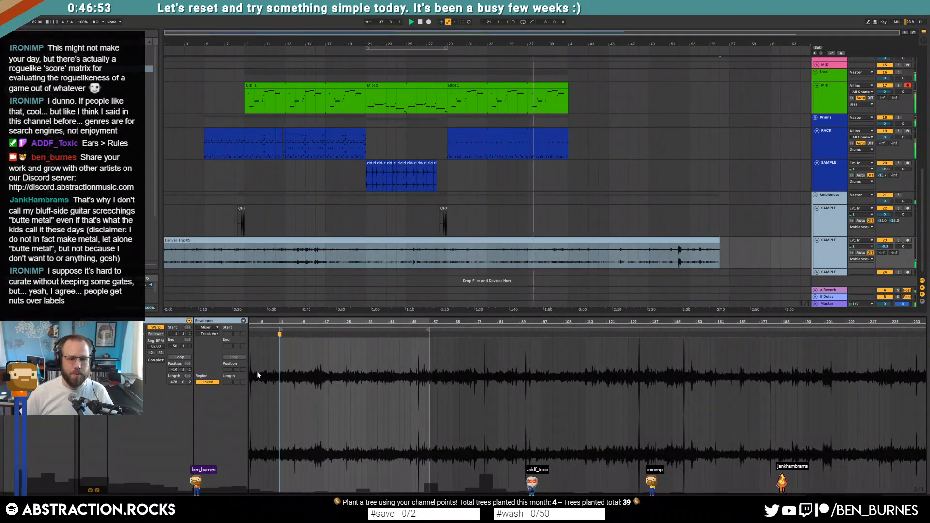
left_click(278, 358)
left_click_drag(278, 359, 381, 361)
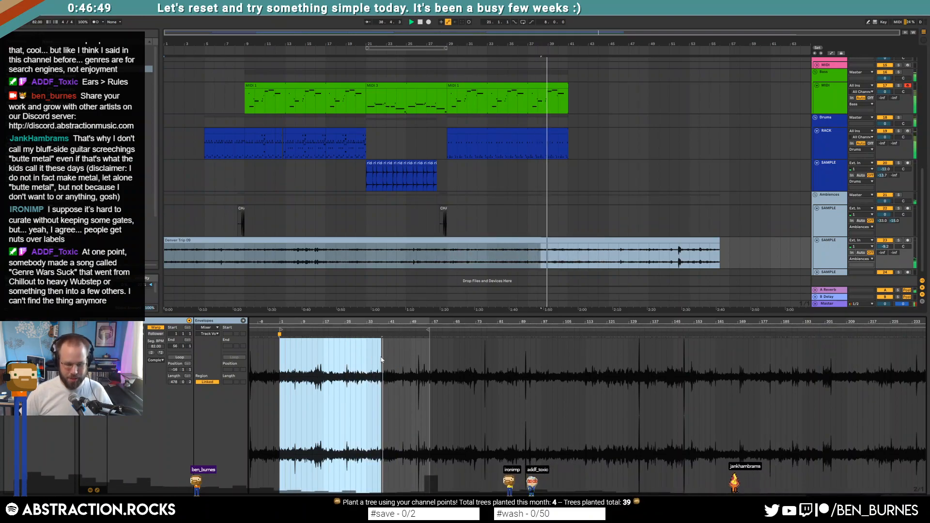
key("ctrl+l")
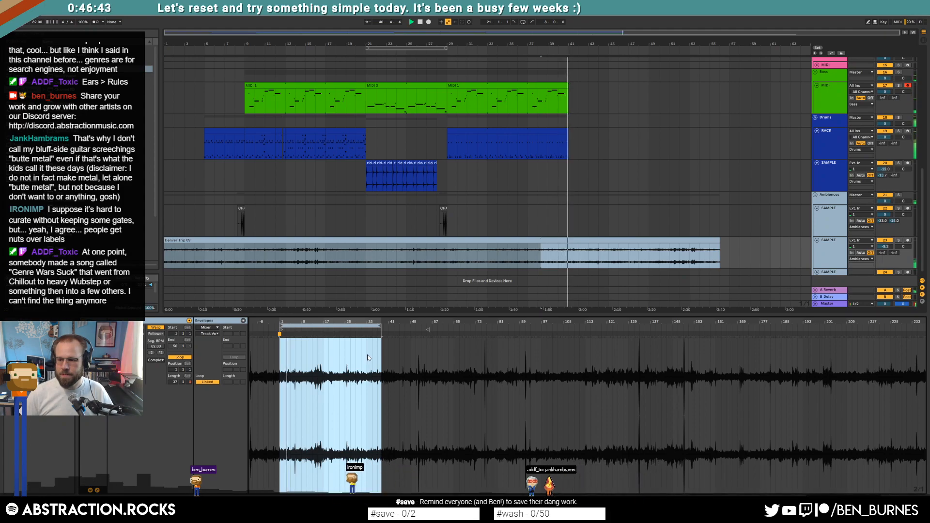
left_click(568, 179)
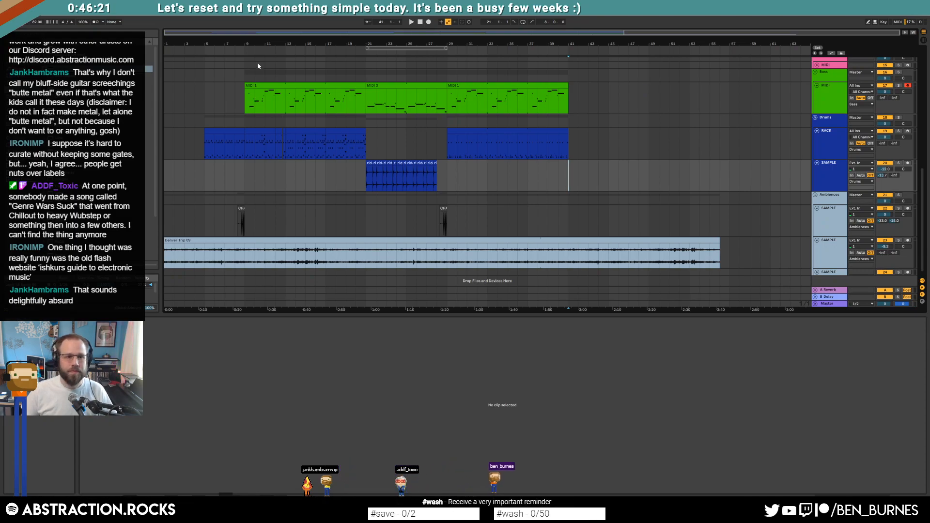
Play the song from the start and set the volume of the chord track in Leads to about -0.8 dB.
key("space")
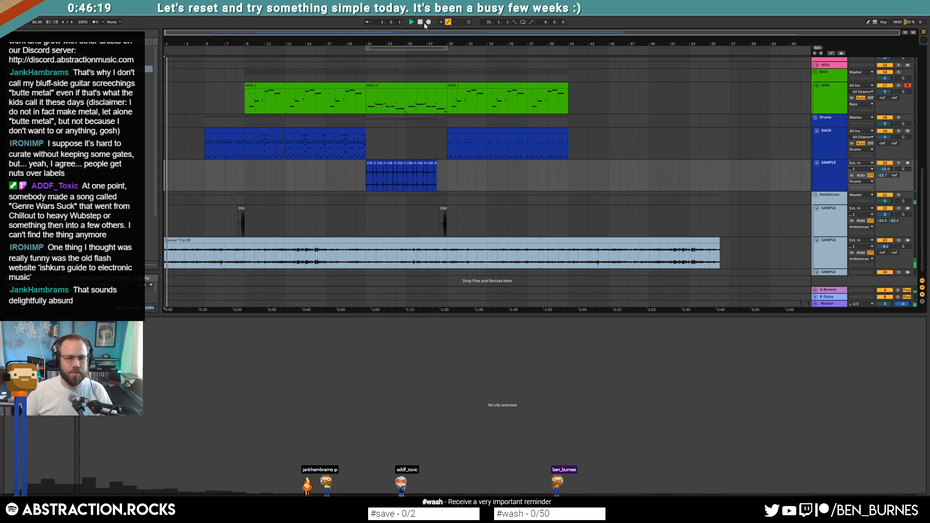
key("shift+Tab")
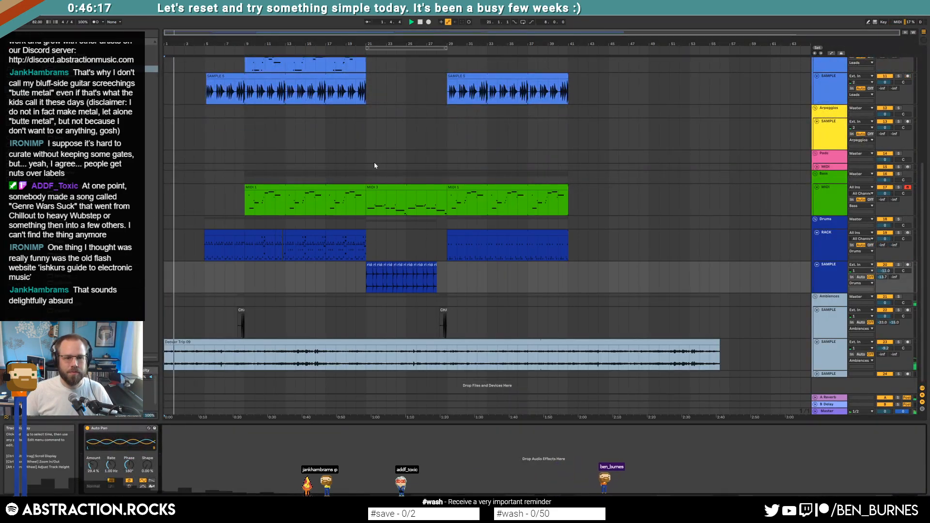
scroll(379, 187, "up", 2)
scroll(379, 189, "up", 4)
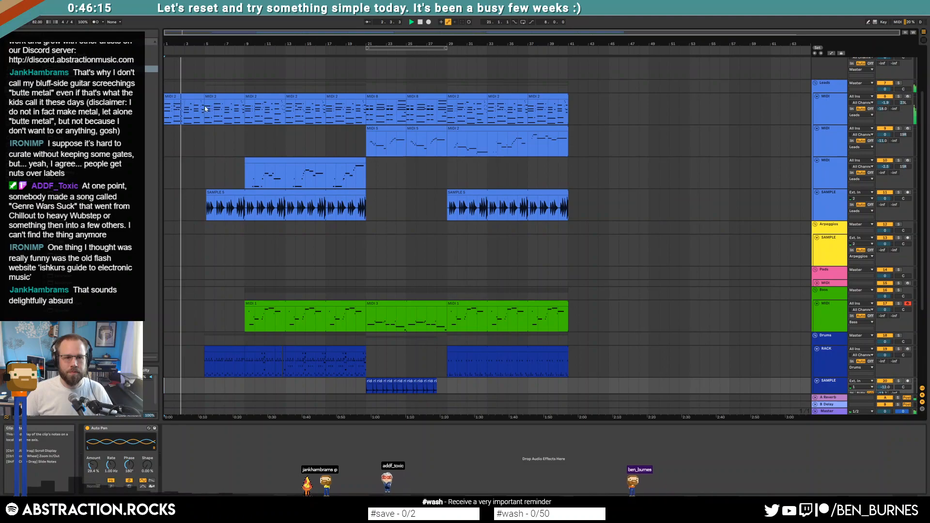
left_click(885, 102)
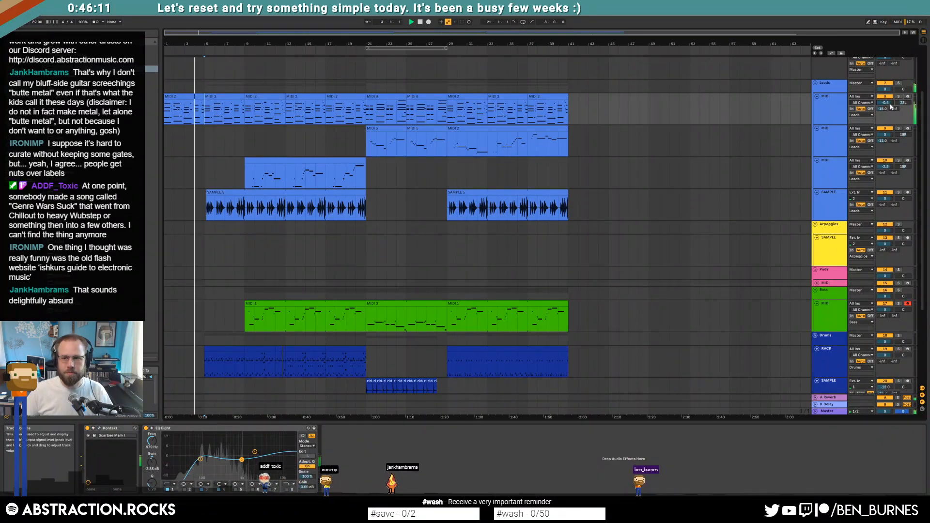
left_click_drag(885, 103, 885, 106)
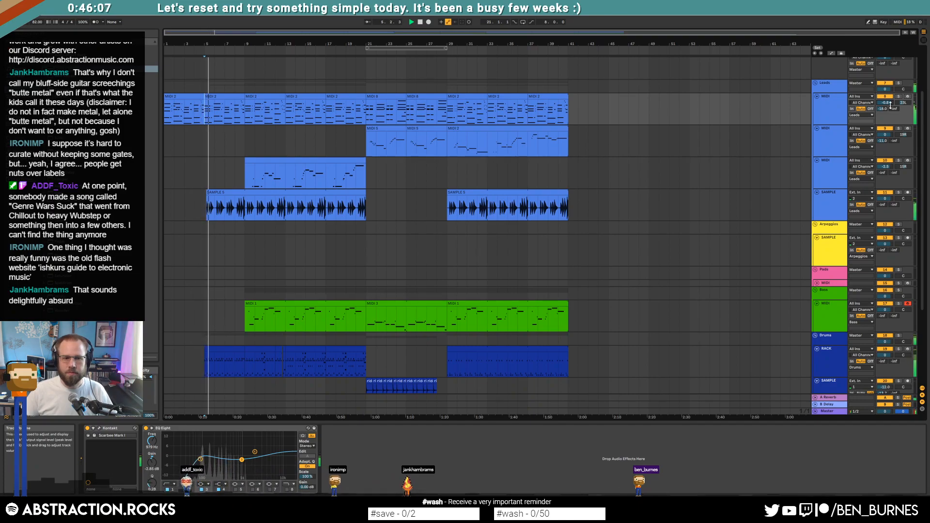
left_click(397, 129)
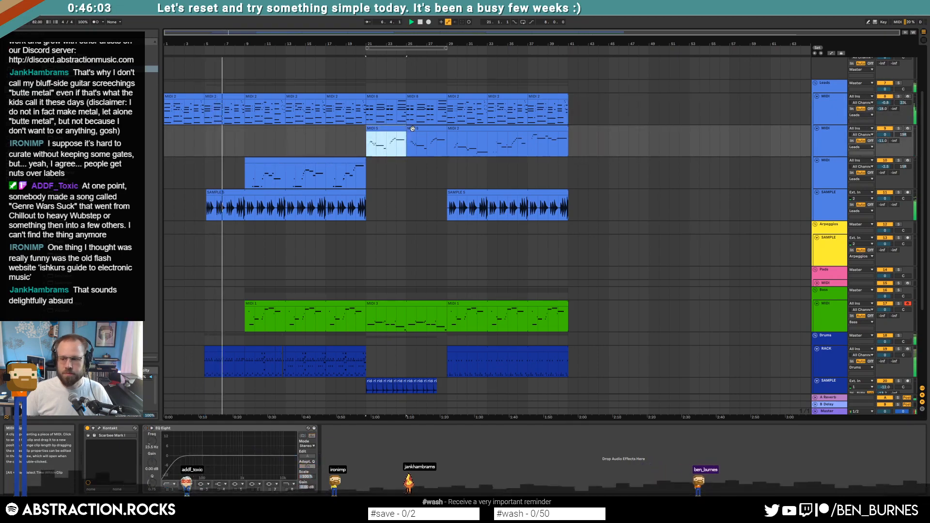
scroll(640, 150, "up", 2)
scroll(649, 165, "down", 4)
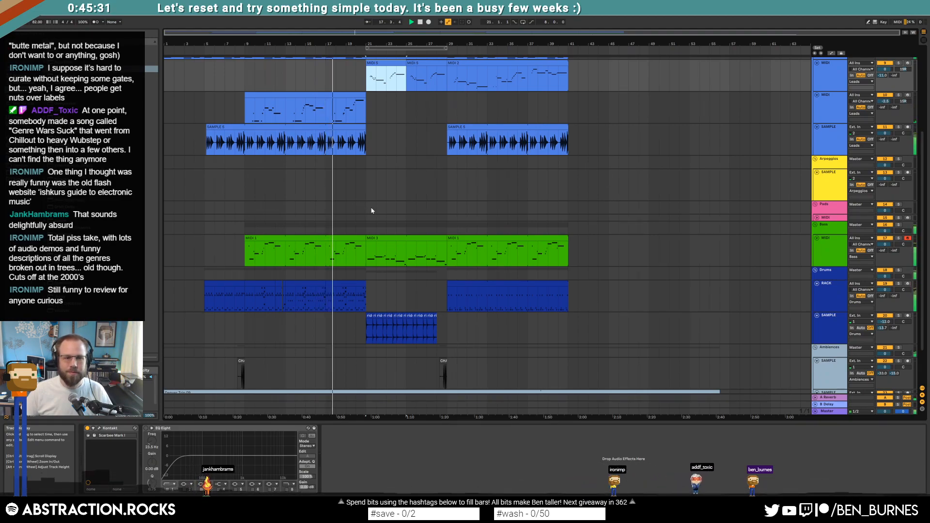
scroll(371, 211, "up", 3)
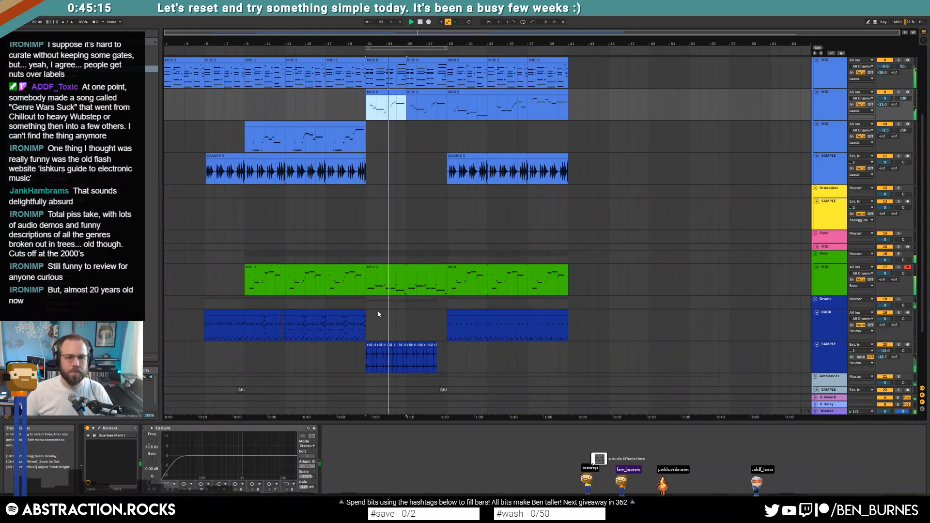
Open the bass clip at bar 21 and extend the start of its held C2 note after clip beat 3.2 slightly earlier.
left_click(390, 271)
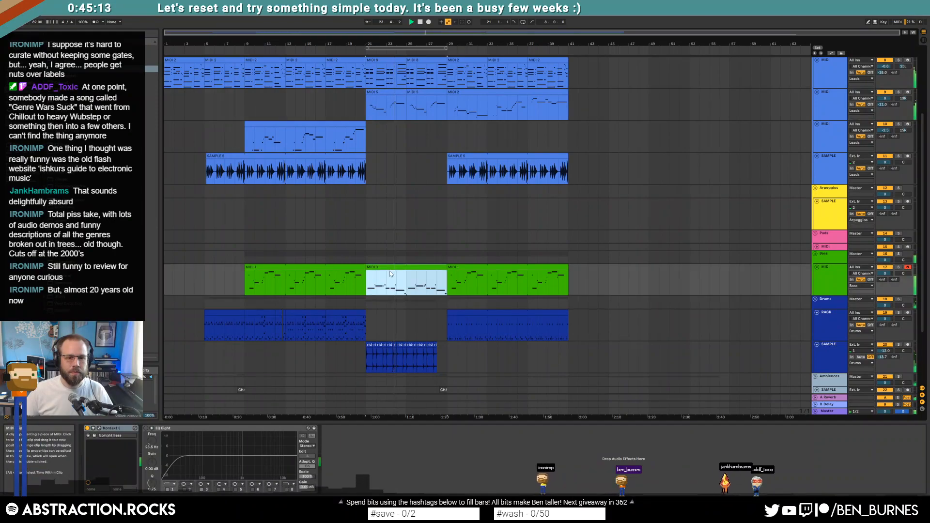
double_click(390, 270)
left_click(392, 270)
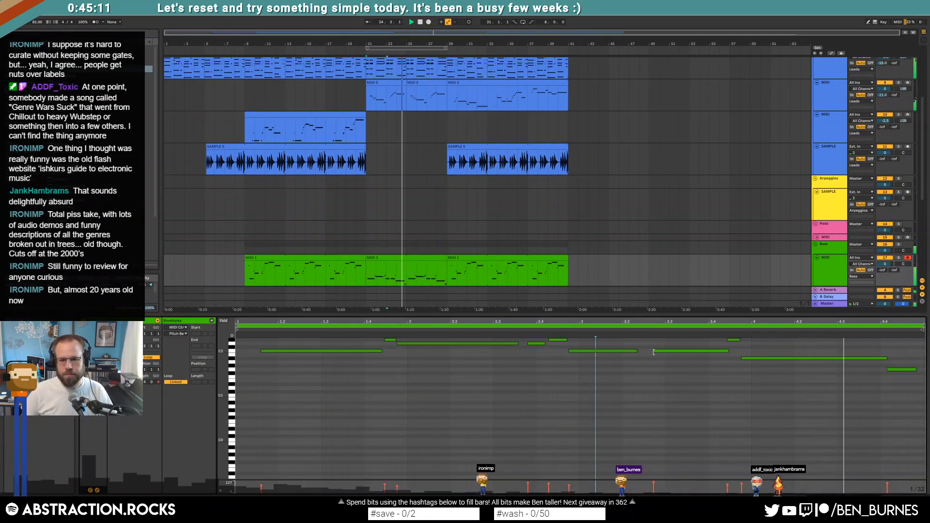
left_click(652, 351)
mouse_move(652, 351)
left_mouse_down()
mouse_move(667, 351)
mouse_move(645, 352)
left_mouse_up()
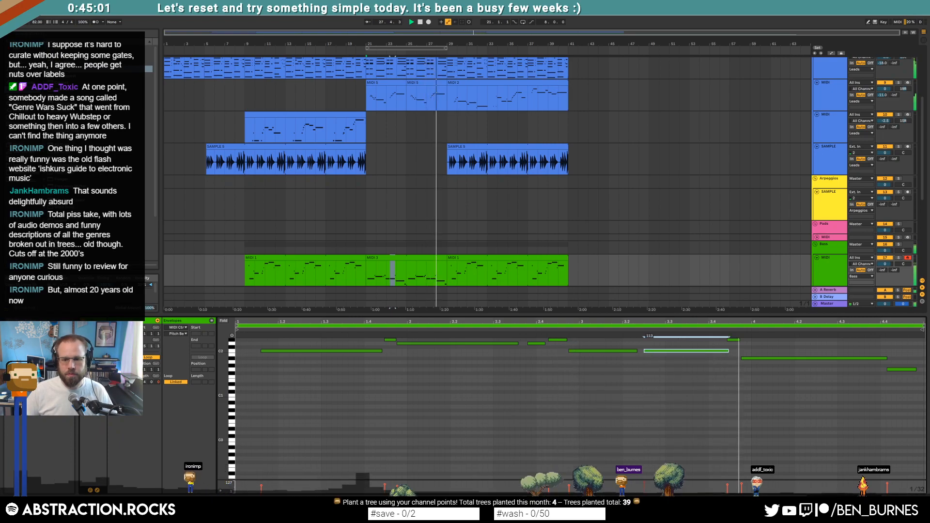
left_click(729, 339)
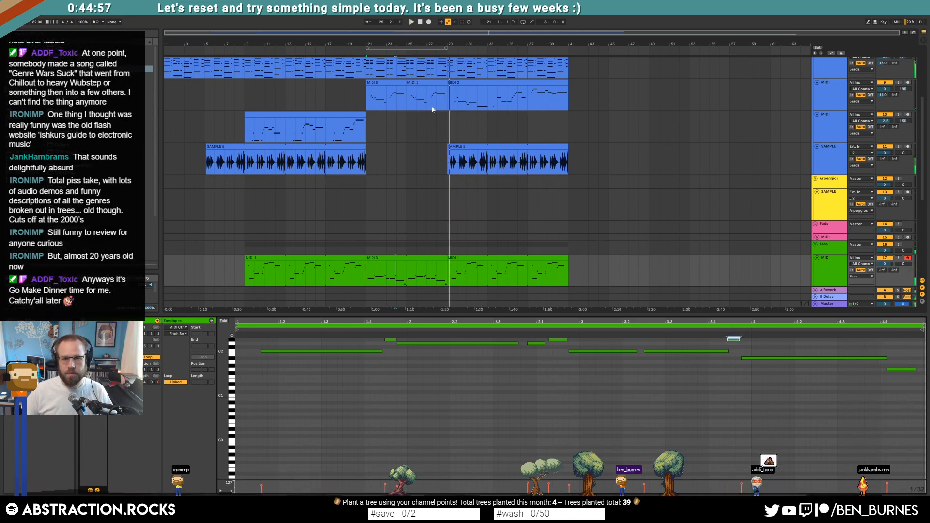
Move the whole reprise section, from the chord track down to the drums, from bar 29 to bar 31.
scroll(459, 168, "up", 3)
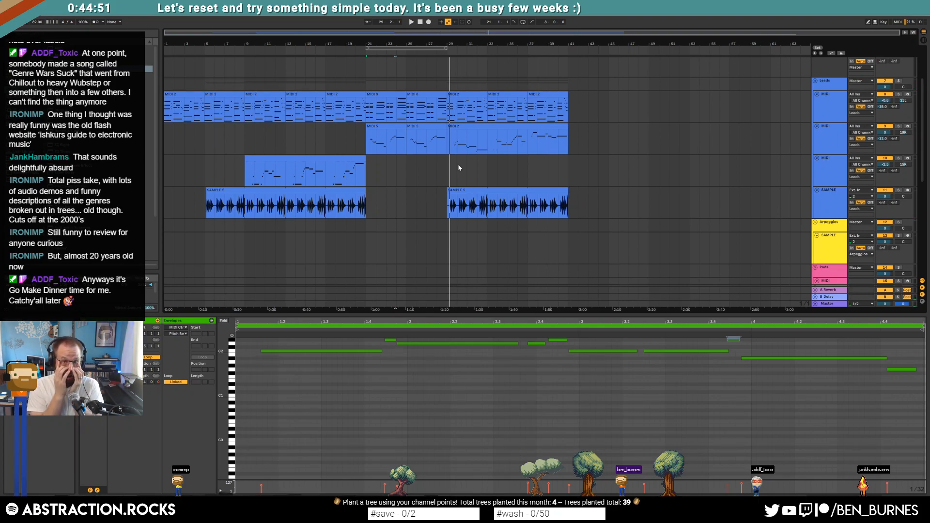
left_click(475, 97)
scroll(554, 270, "down", 5)
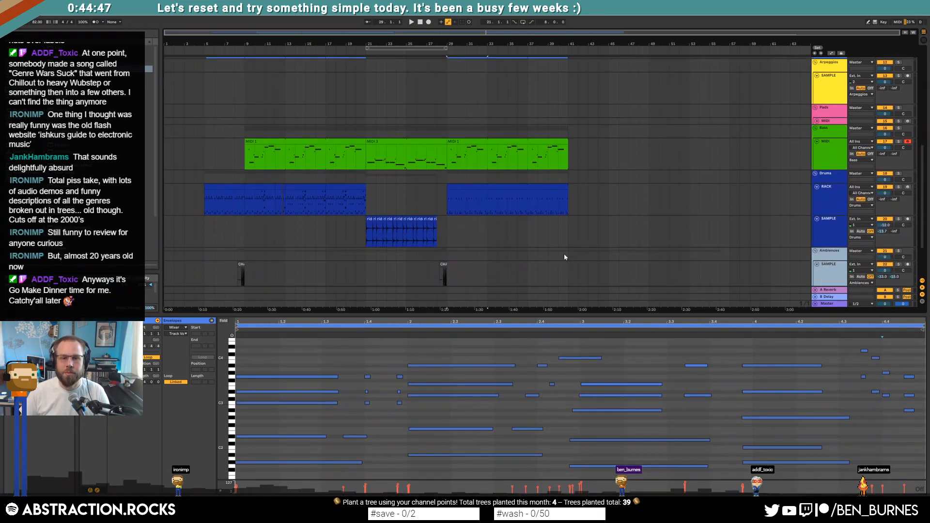
left_click(575, 243, "shift")
scroll(575, 243, "up", 5)
left_click_drag(466, 82, 486, 83)
Record new chords into the gap between bars 29 and 31 on the chord track and play them back.
left_click(479, 122)
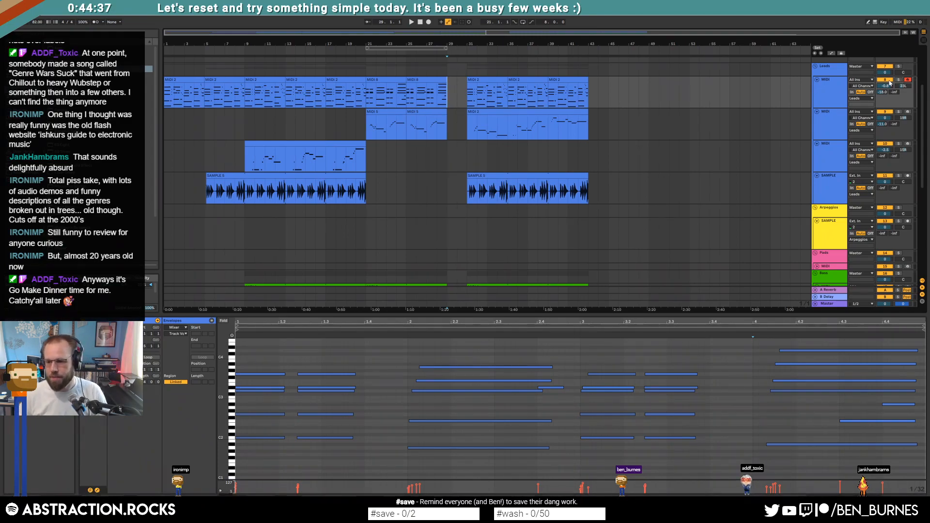
key("F9")
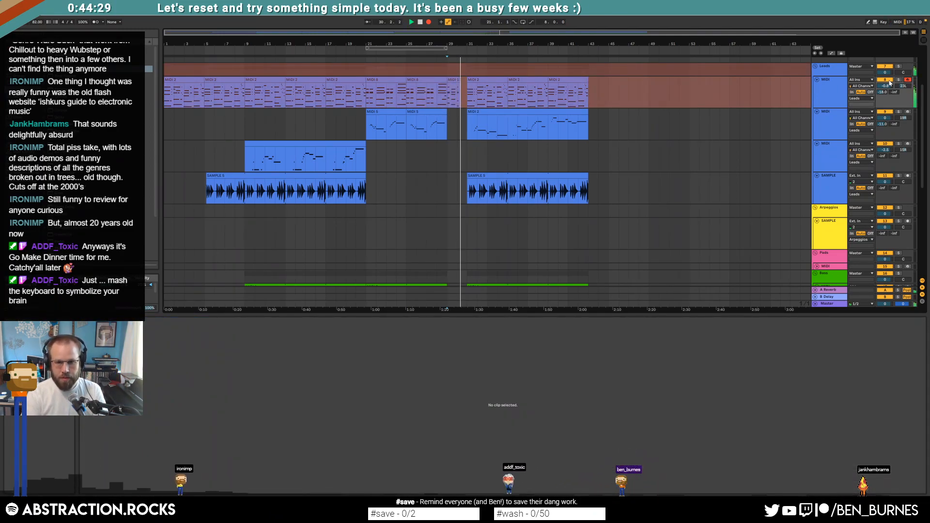
key("space")
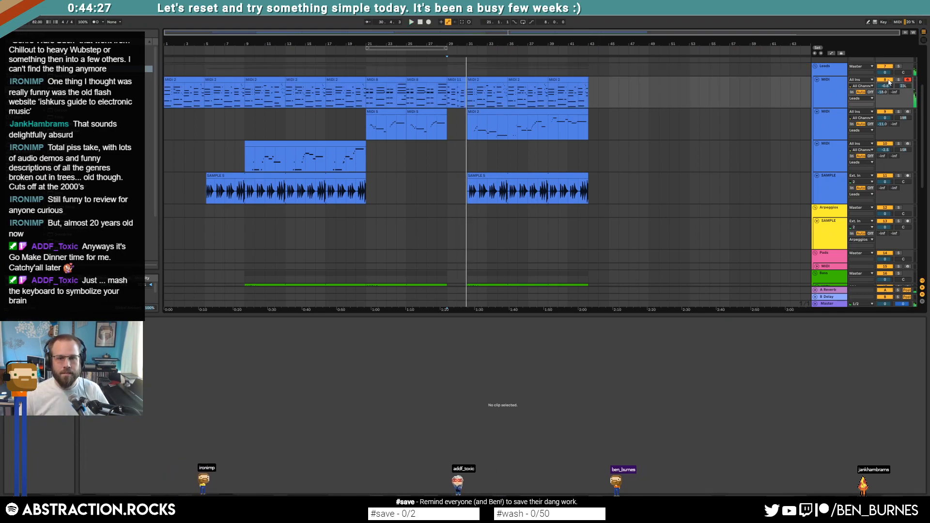
left_click(456, 60)
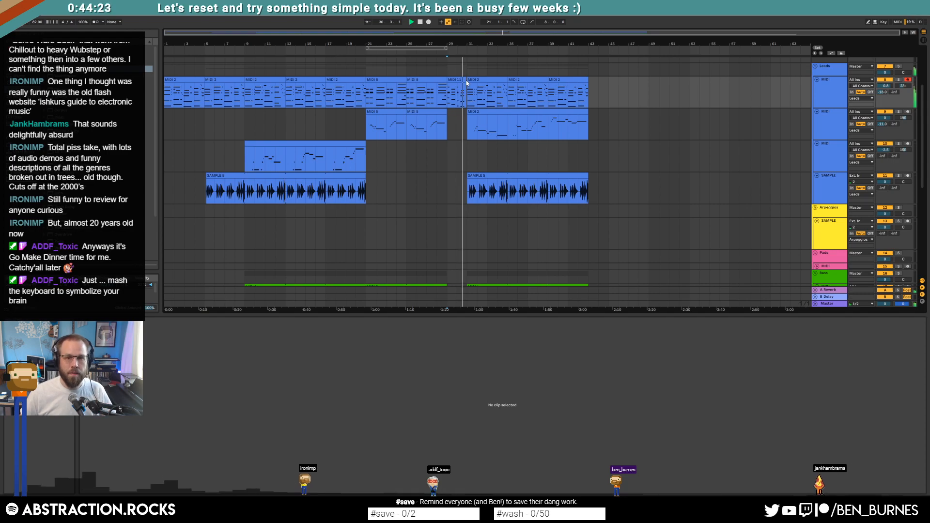
left_click(456, 94)
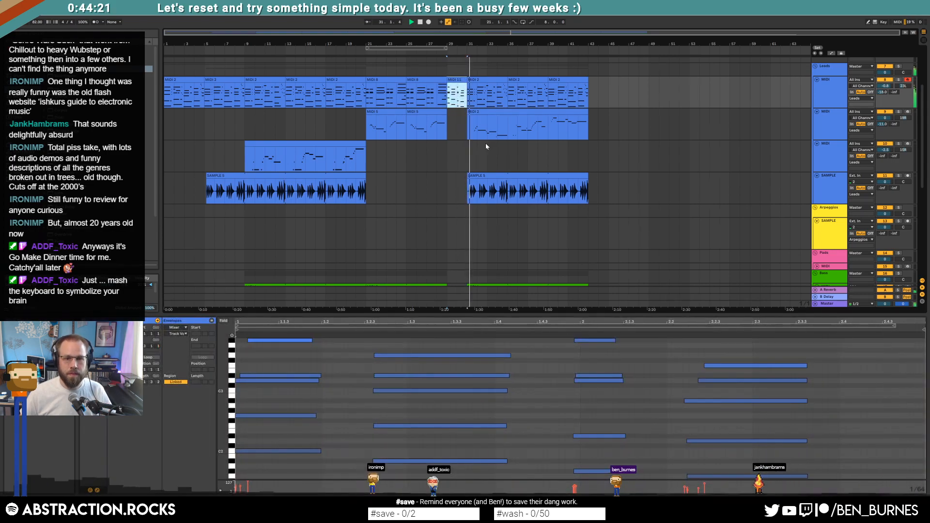
scroll(452, 168, "down", 3)
scroll(456, 189, "up", 4)
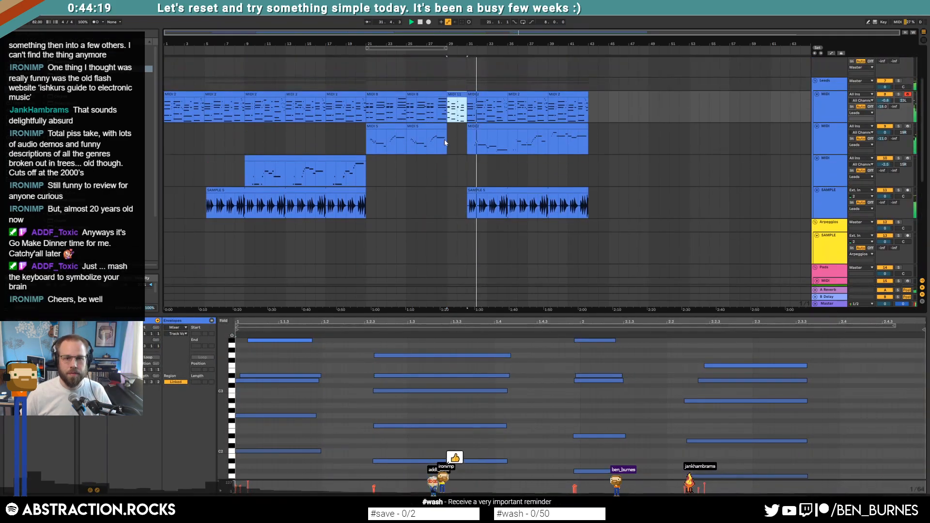
Delete the lead melody clip at bar 25 and record a new lead take from there to about bar 31.
left_click(427, 127)
key("space")
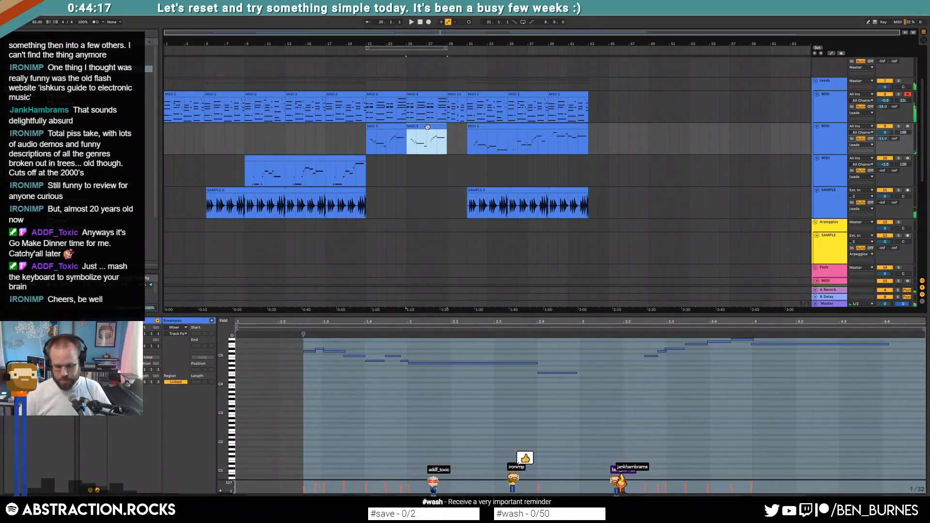
key("Delete")
key("F9")
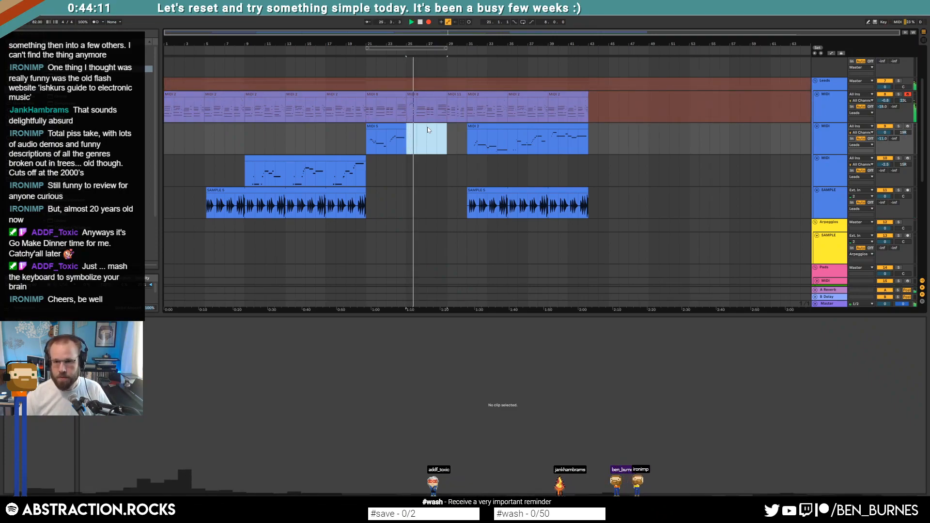
key("space")
left_click(908, 126)
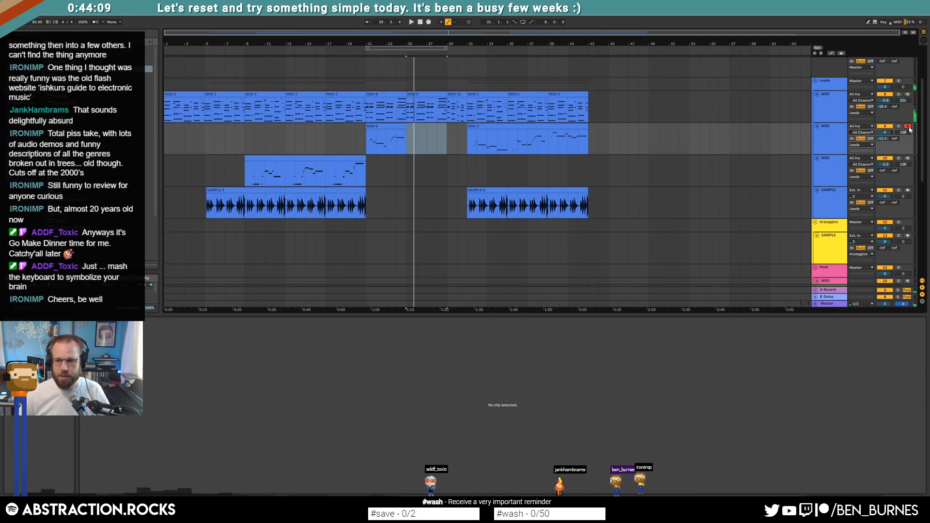
key("F9")
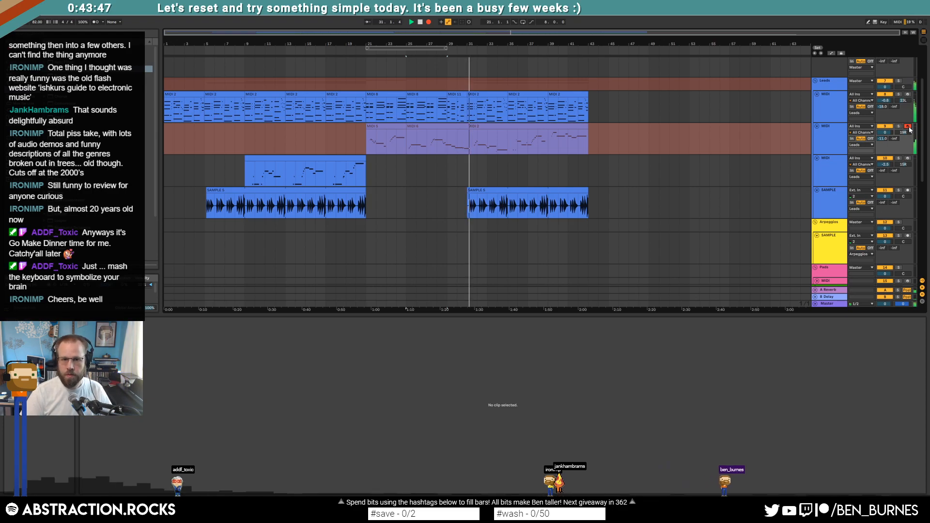
key("space")
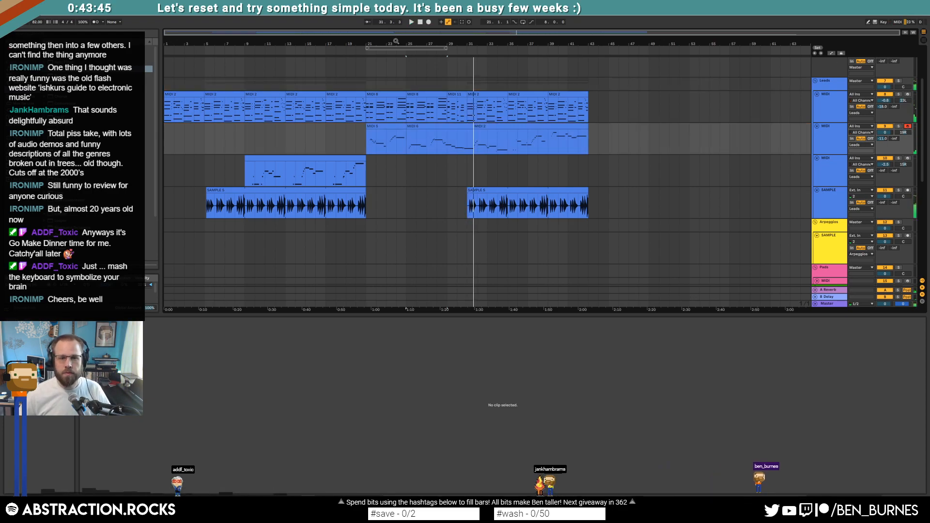
In the new lead clip, shorten the G4 note near its end and add a short F#4 note leading into F4.
left_click(455, 127)
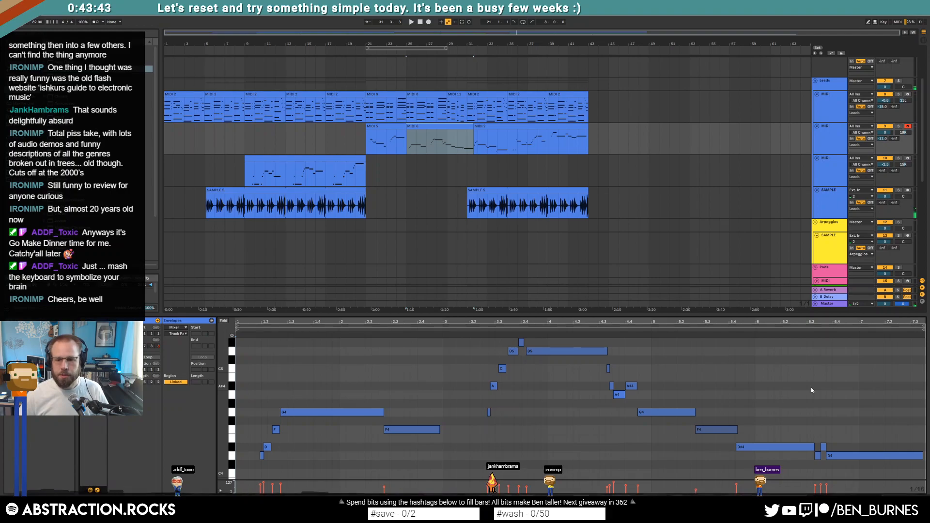
left_click_drag(695, 414, 689, 415)
left_click(696, 421)
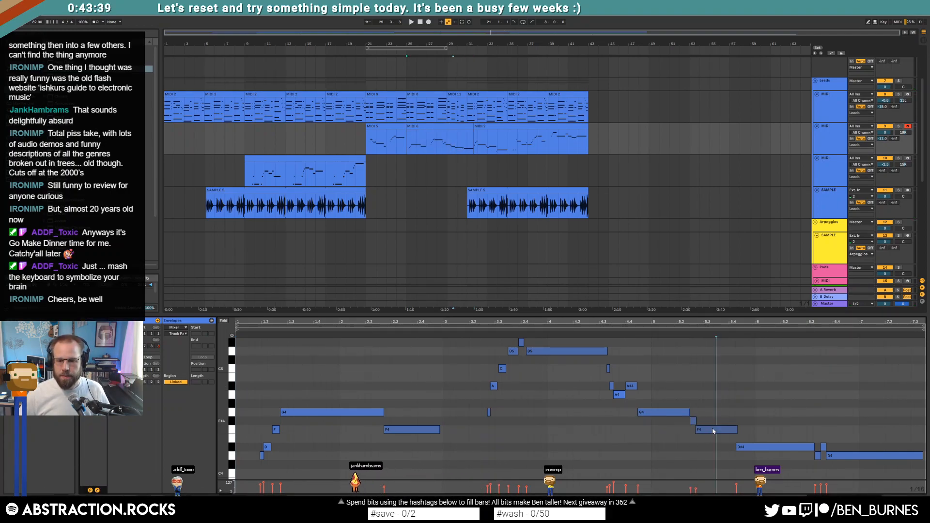
left_click(699, 427)
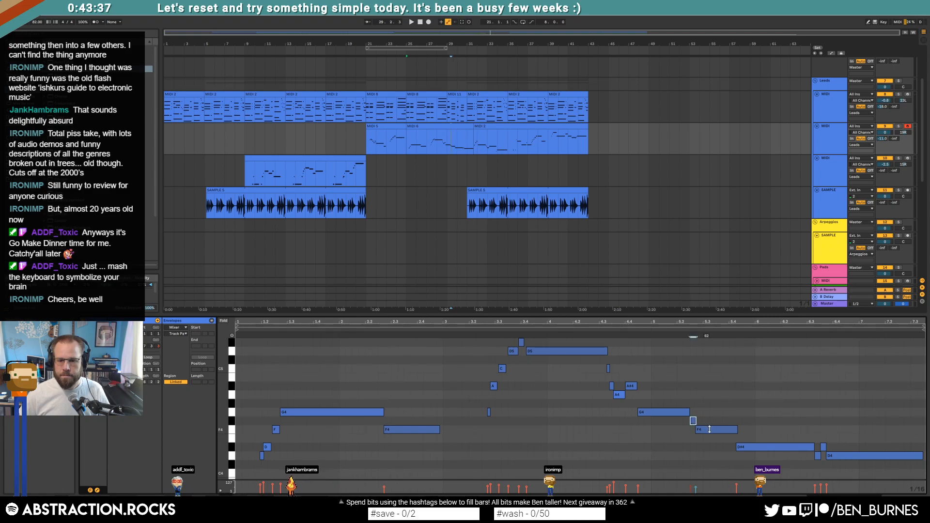
left_click(694, 421)
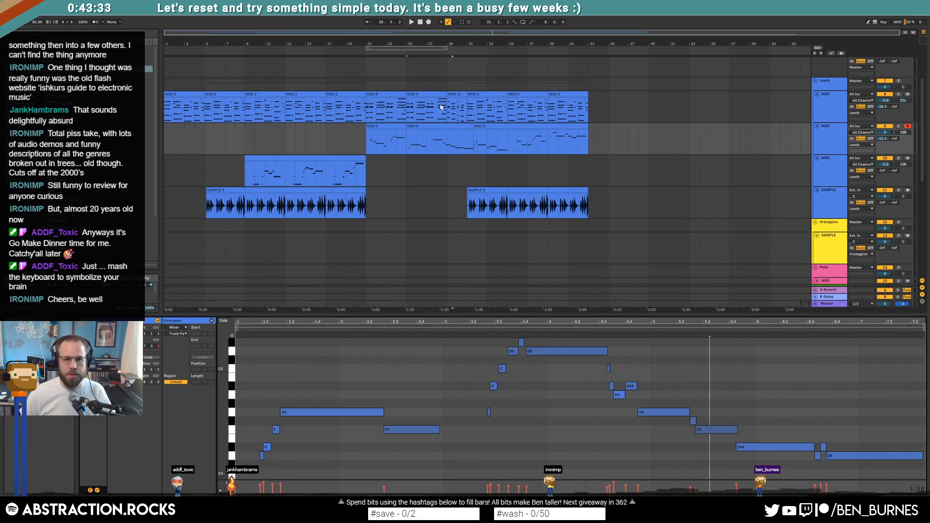
Consolidate the two lead clips from bar 21 to about bar 31 into one clip and play it.
left_click(417, 129)
left_click(396, 128, "shift")
key("ctrl+j")
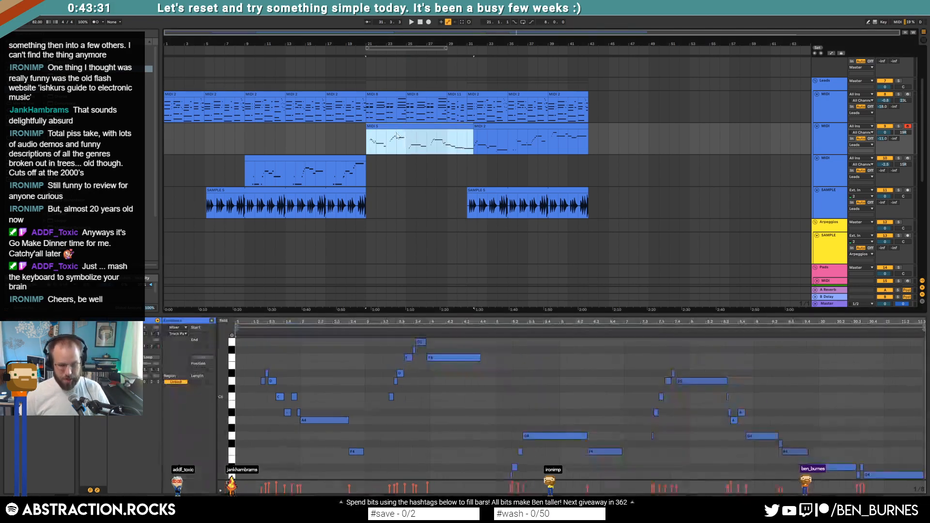
left_click(317, 381)
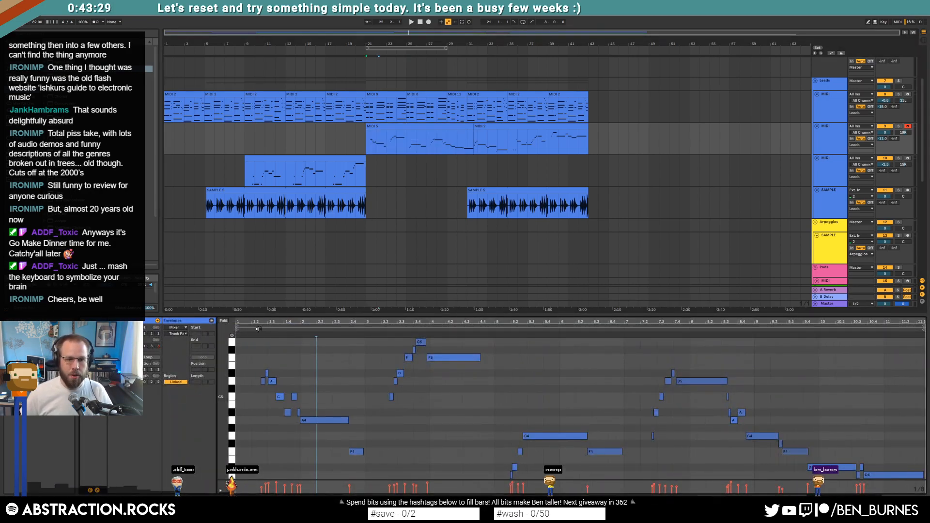
key("space")
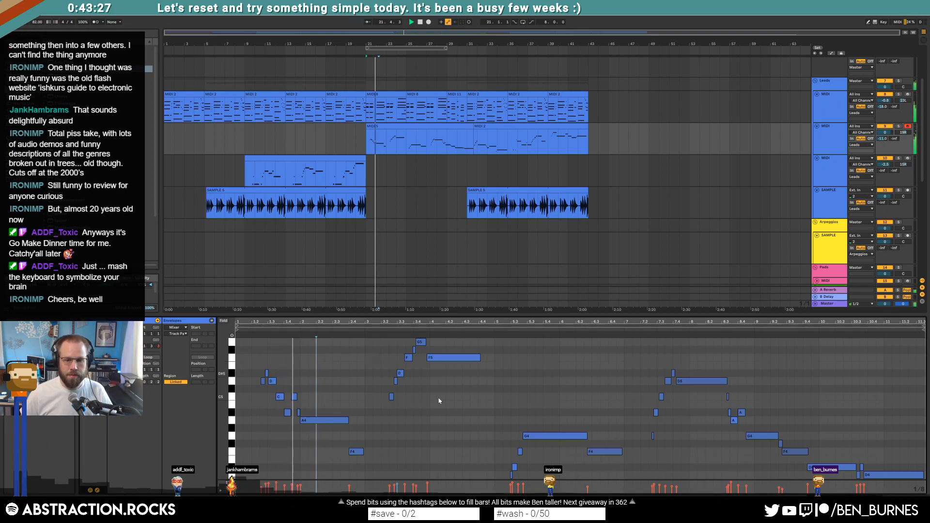
scroll(456, 400, "down", 3)
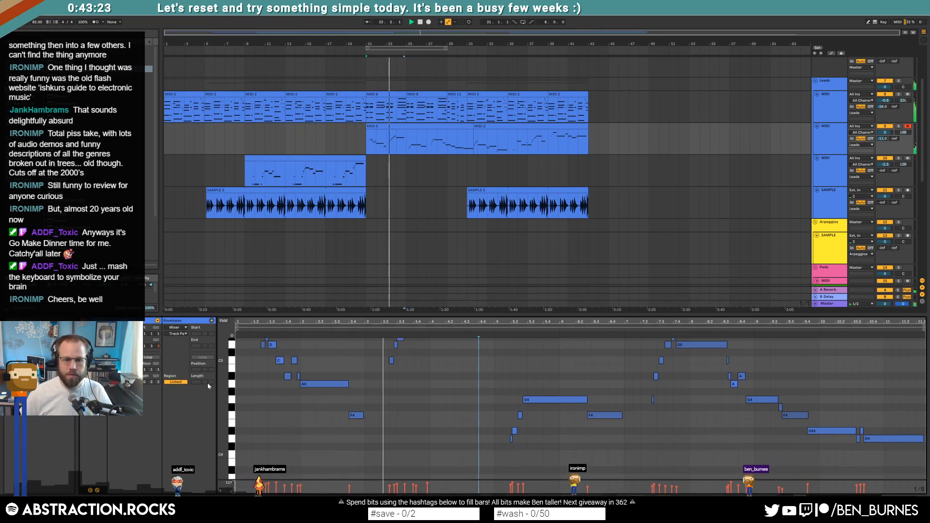
scroll(225, 385, "up", 3)
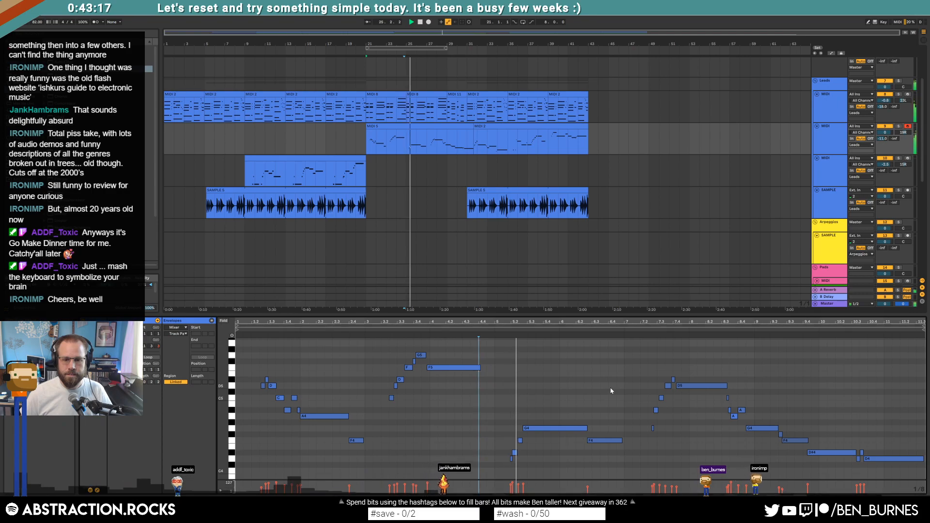
Shorten the long G4 note in bars 5 to 6 of the lead clip and add a short G#4 note near its end.
left_click_drag(586, 429, 557, 429)
key("space")
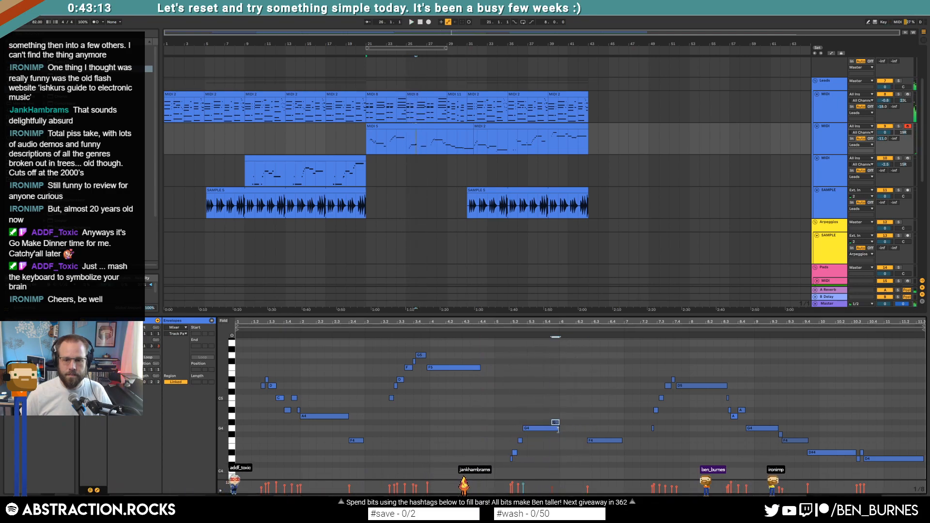
scroll(555, 429, "up", 3)
mouse_move(559, 424)
left_mouse_down()
mouse_move(551, 426)
mouse_move(622, 414)
left_mouse_up()
left_click(545, 423)
key("space")
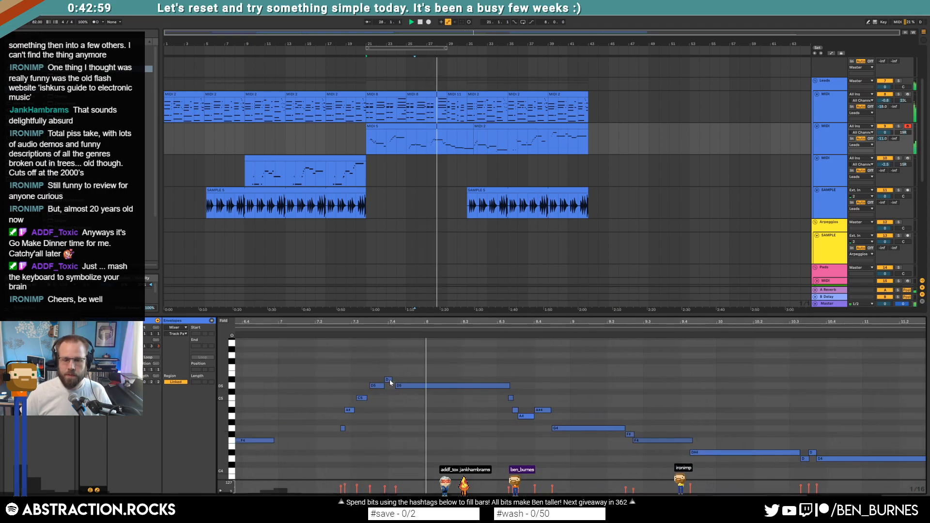
Rework the D5 run around clip beat 7.4, delaying its last two notes and adding a short D5 before the D#5, and play it through.
left_click_drag(383, 386, 414, 387)
double_click(393, 386)
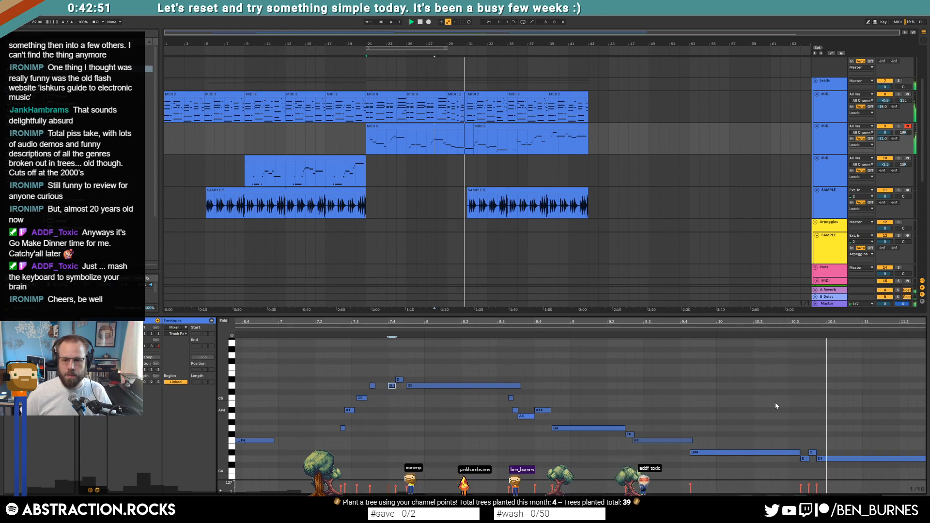
left_click_drag(802, 322, 777, 324)
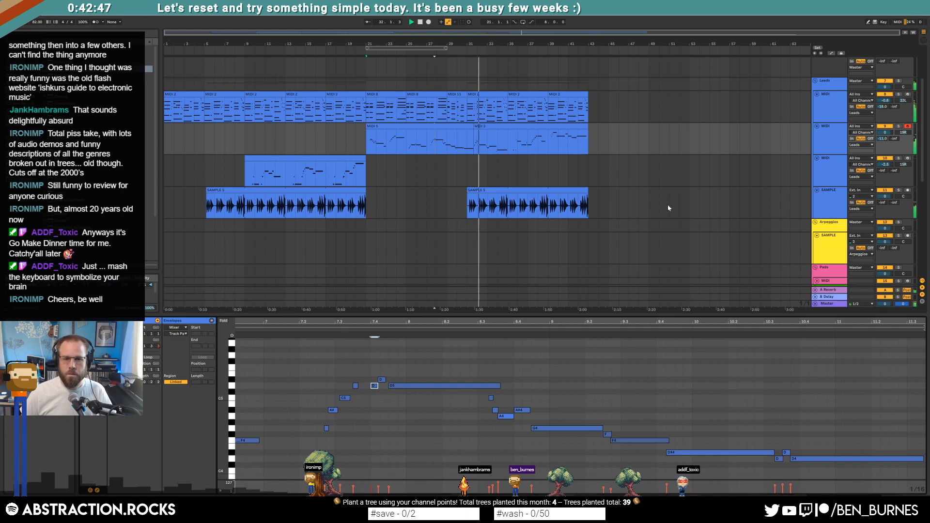
left_click(554, 159)
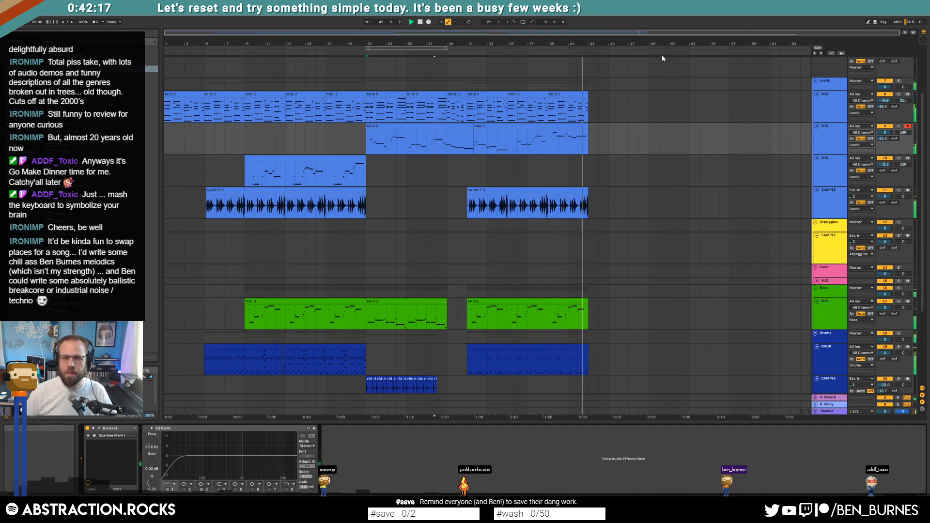
key("space")
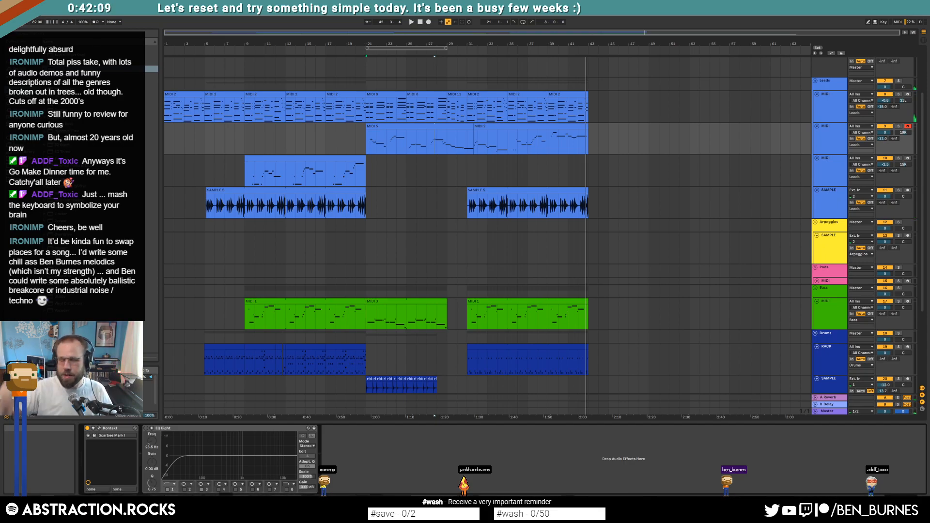
left_click(468, 203)
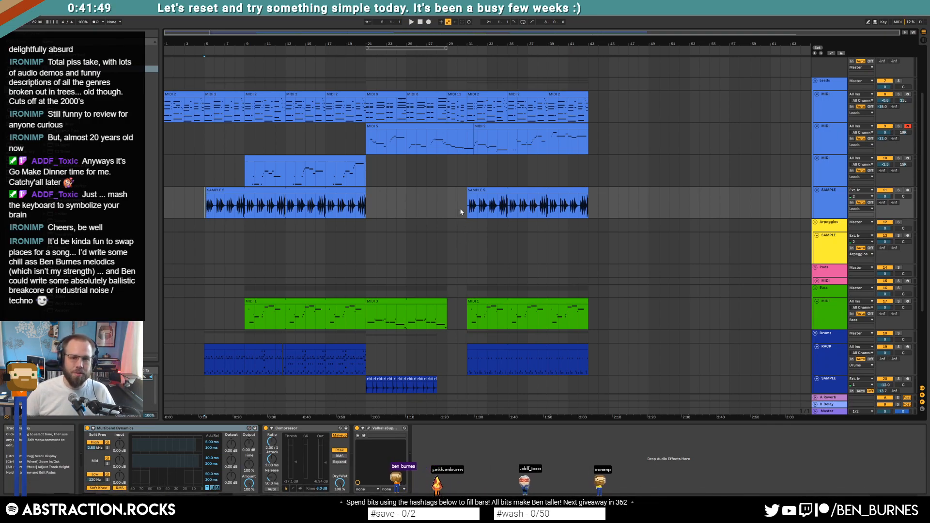
scroll(491, 264, "down", 5)
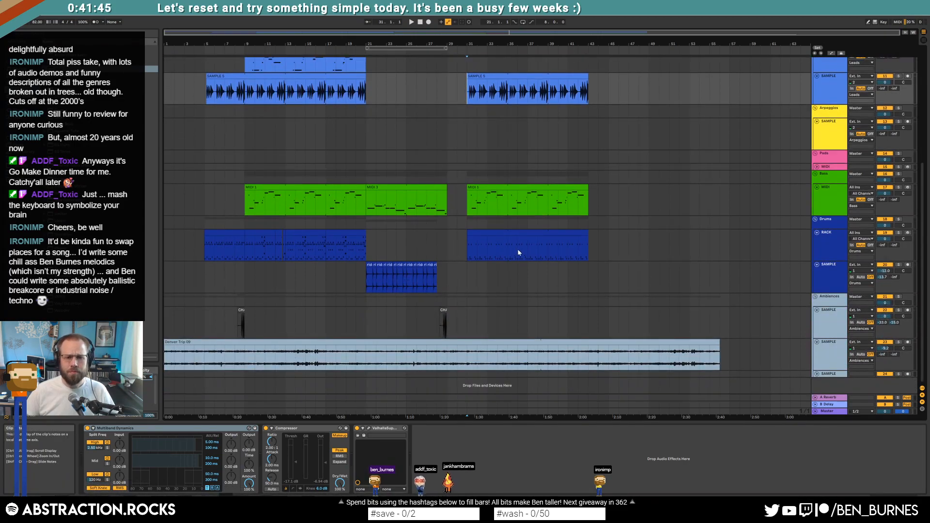
scroll(519, 252, "up", 4)
left_click(467, 137)
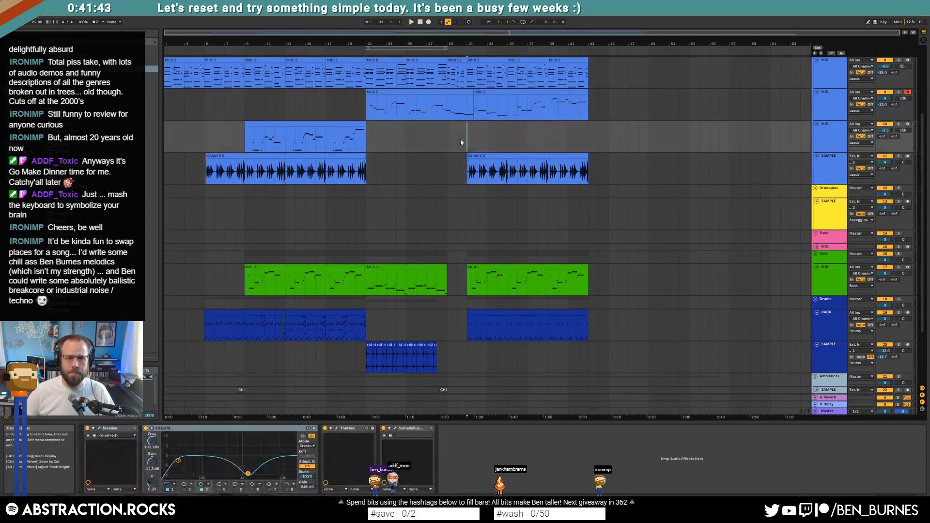
scroll(485, 260, "down", 2)
scroll(470, 269, "down", 2)
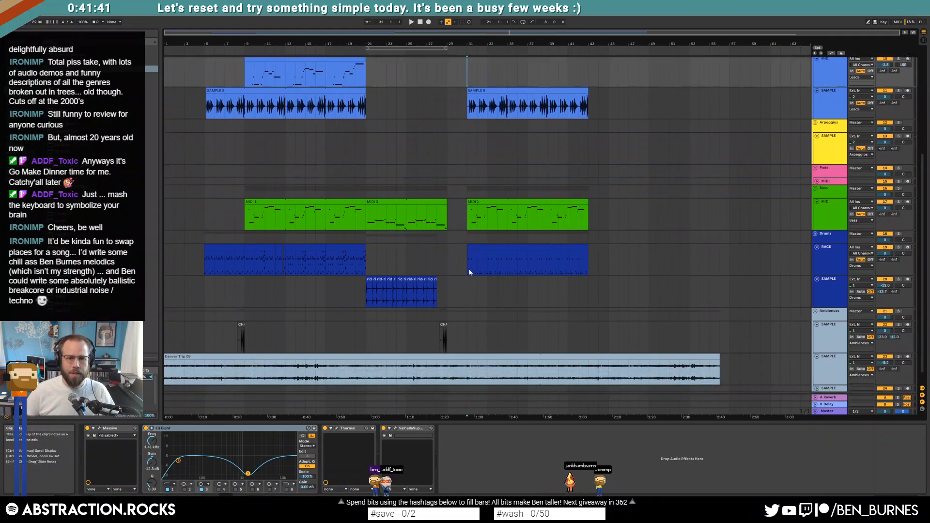
Copy the hi-hat notes from the drum clip at bar 17 into the drum clip at bar 31 and play it.
left_click(478, 248)
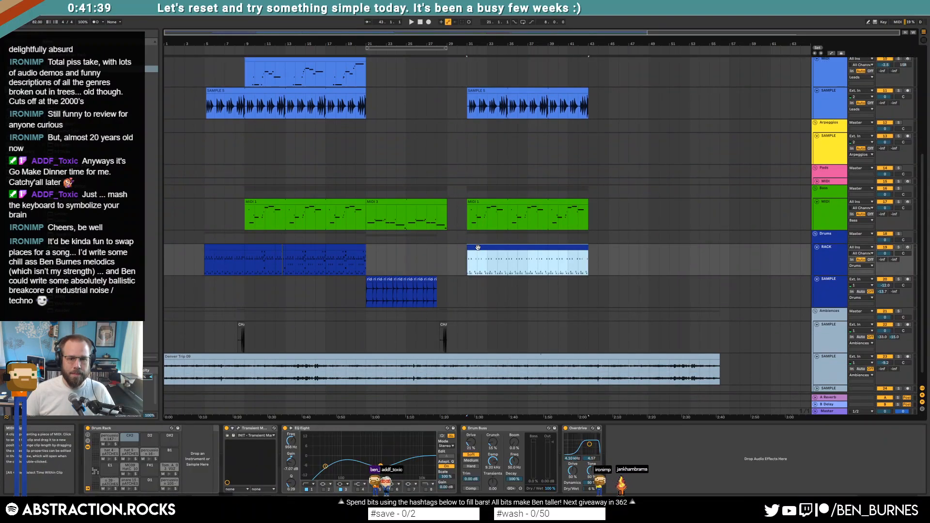
double_click(478, 247)
left_click(343, 248)
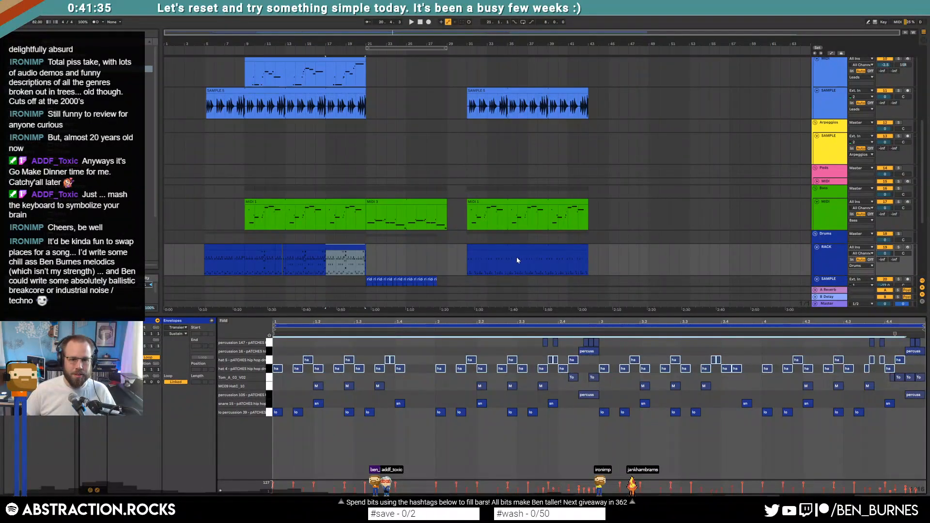
left_click(473, 260)
left_click(276, 360)
key("ctrl+v")
key("space")
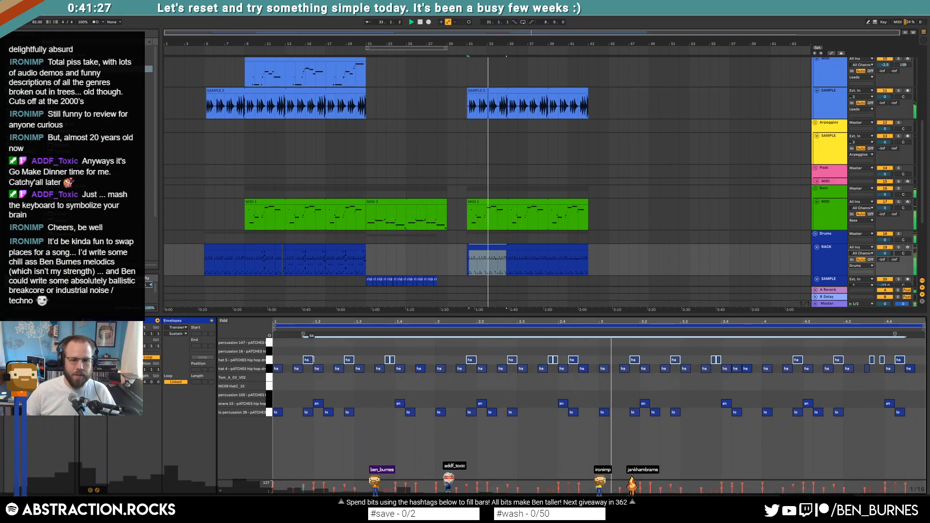
Delete the second of the two short hat 5 hits just before beat 4.4 and shift the remaining one slightly later.
left_click(425, 354)
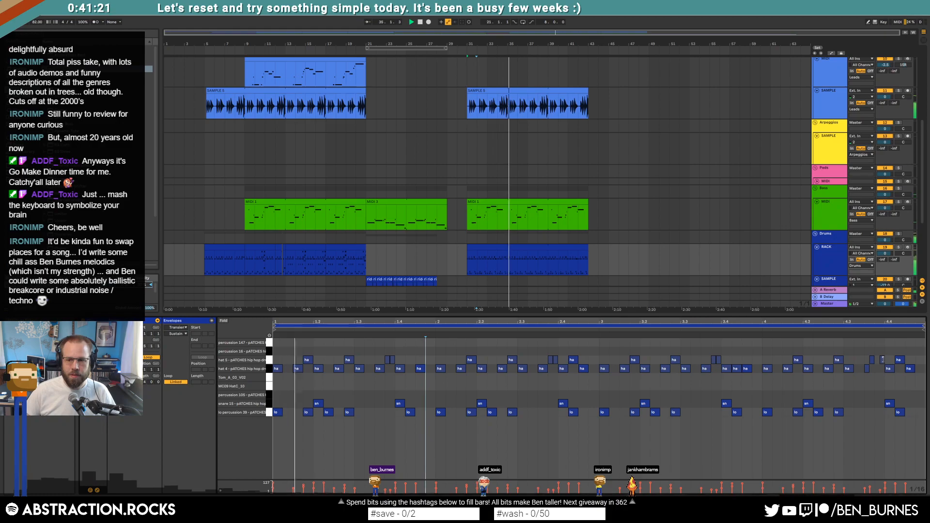
left_click(879, 361)
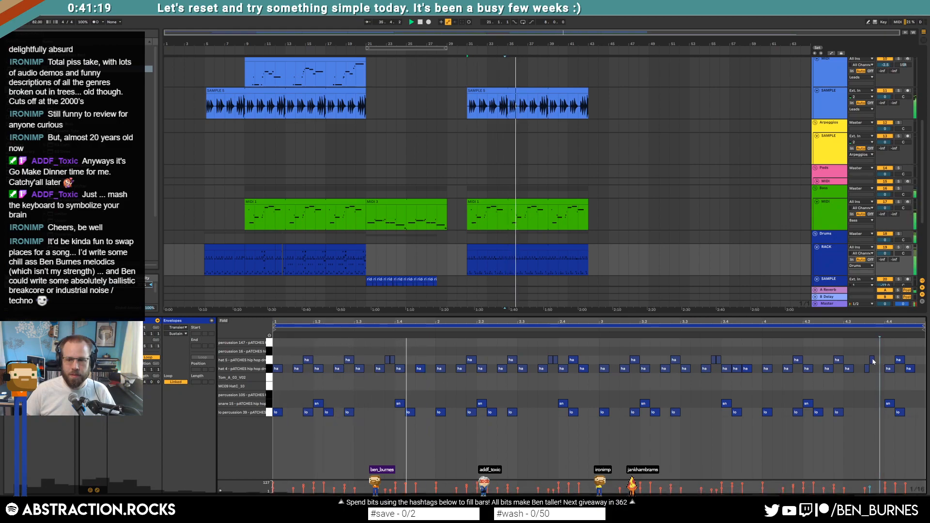
left_click(875, 361)
left_click(876, 361)
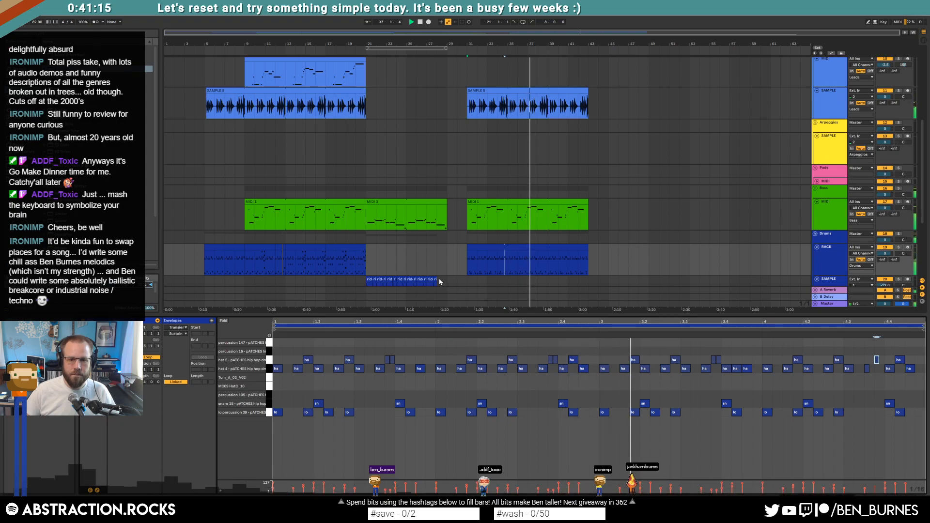
Copy the drum sample loop to bar 31, repeat it through bar 43, and delete the excess beyond bar 43.
scroll(445, 251, "down", 3)
left_click_drag(446, 253, 468, 258)
key("ctrl+d")
left_click_drag(619, 258, 588, 257)
key("Delete")
left_click(618, 259)
key("shift+Tab")
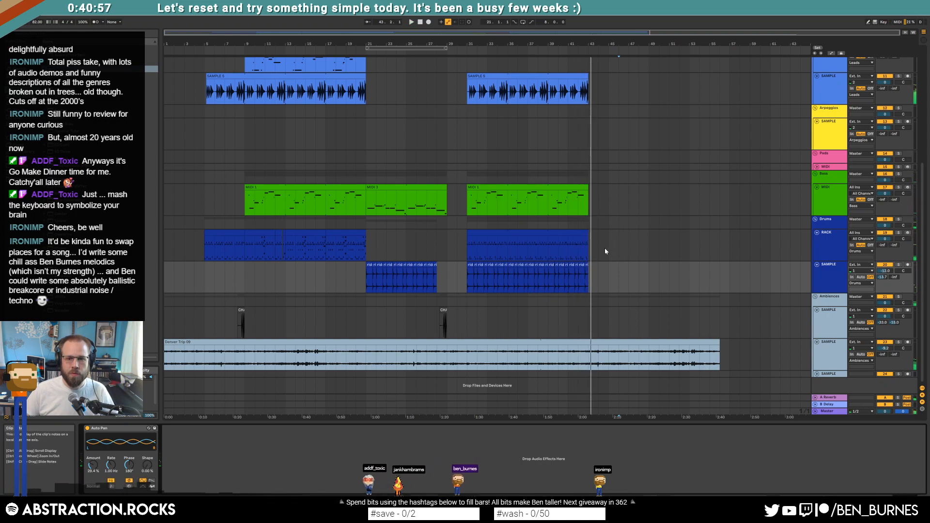
Duplicate the last four bars of the Leads sample clip to bars 43 to 47 and play the copy.
scroll(610, 253, "up", 3)
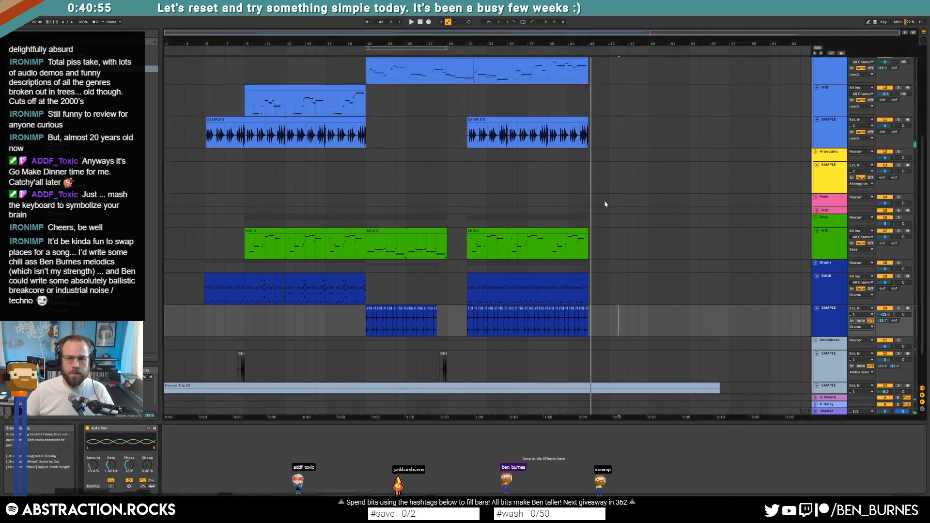
left_click_drag(554, 144, 587, 155)
key("ctrl+d")
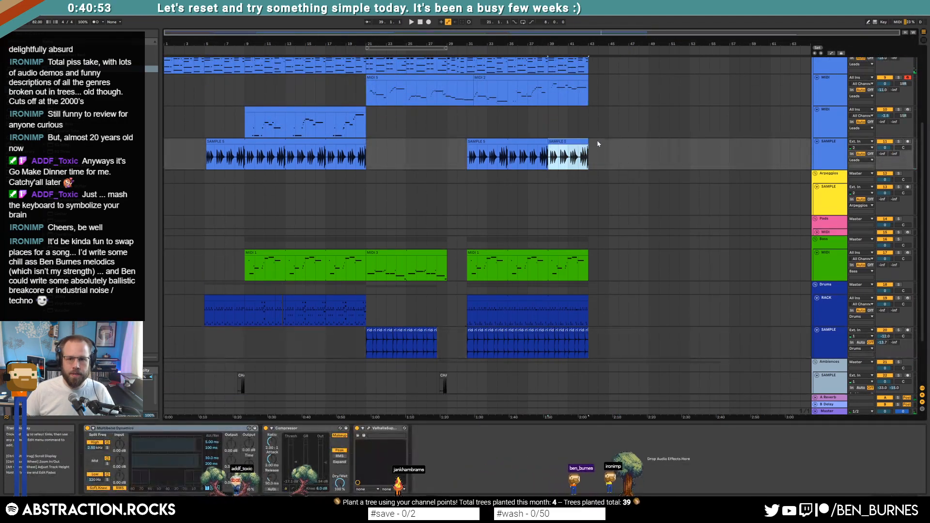
double_click(598, 142)
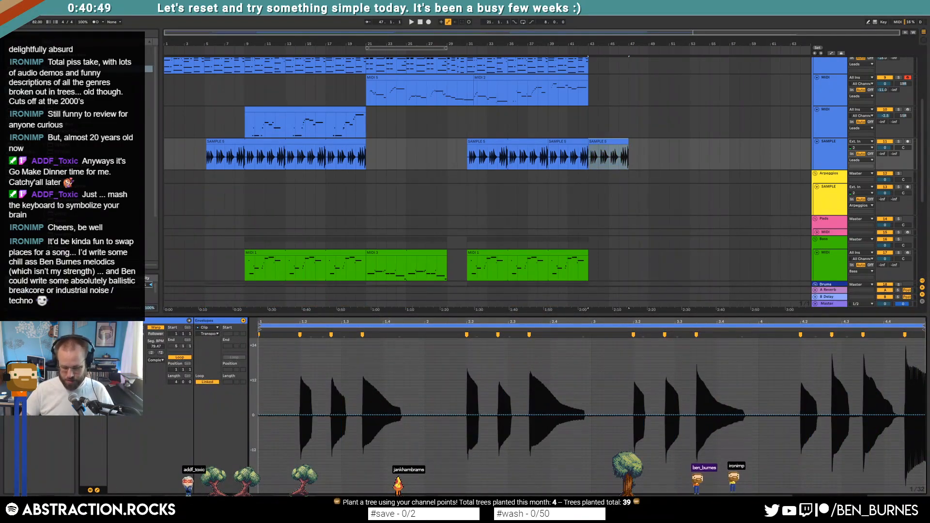
key("space")
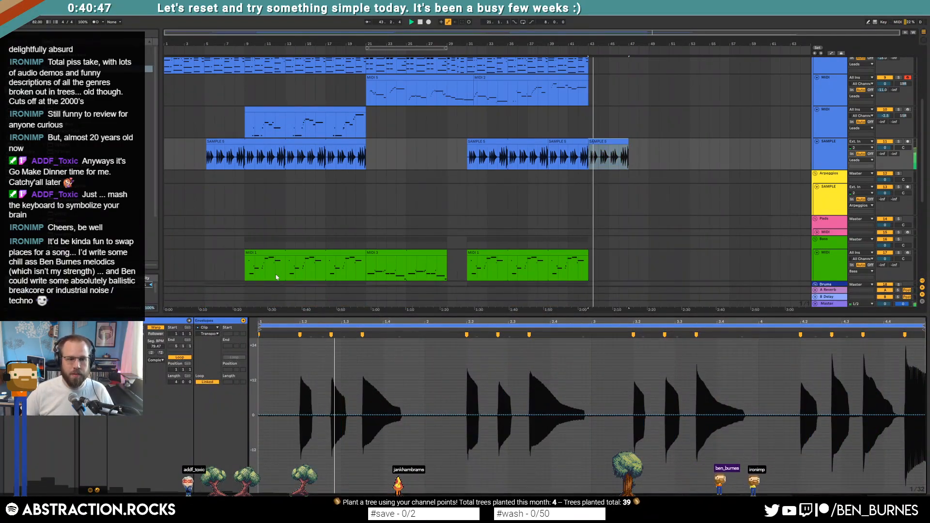
key("shift+Tab")
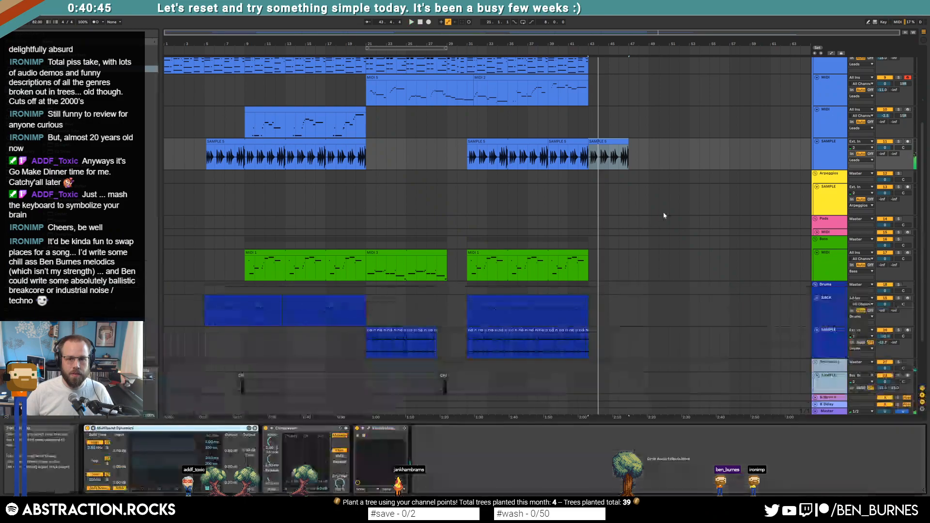
key("space")
Arm the bass MIDI track and record a new bass part from bar 43 to about bar 45.
left_click(592, 262)
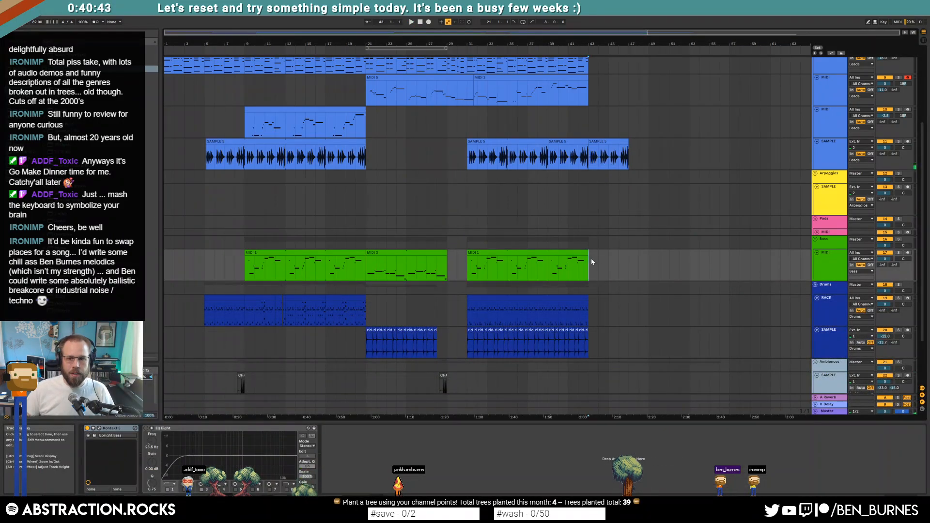
left_click(907, 253)
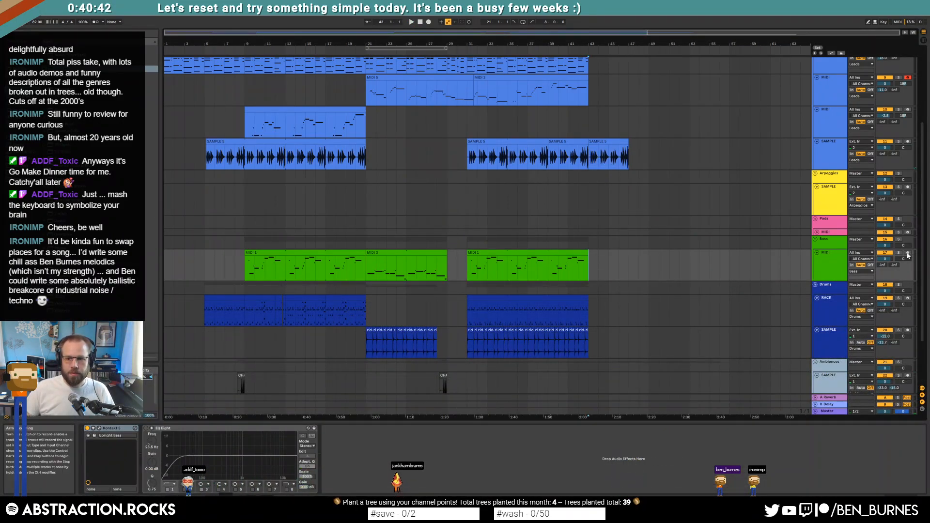
key("F9")
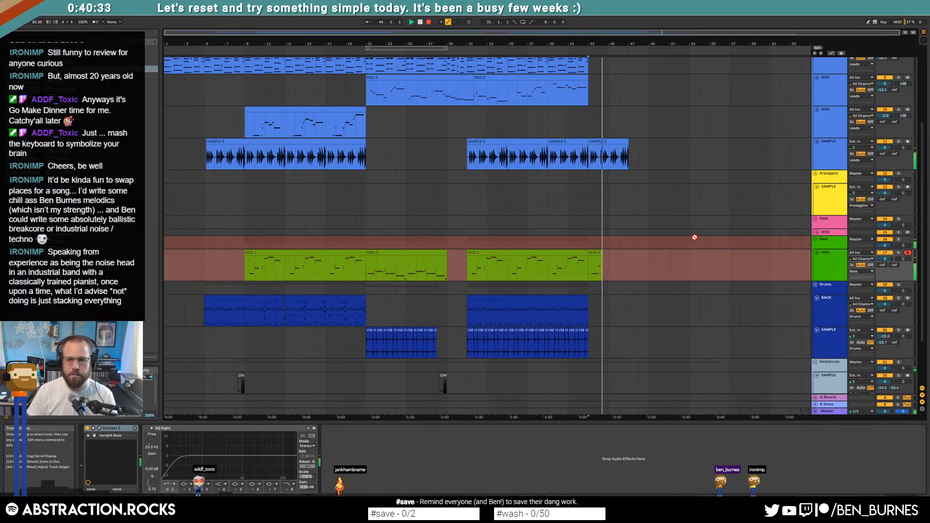
key("space")
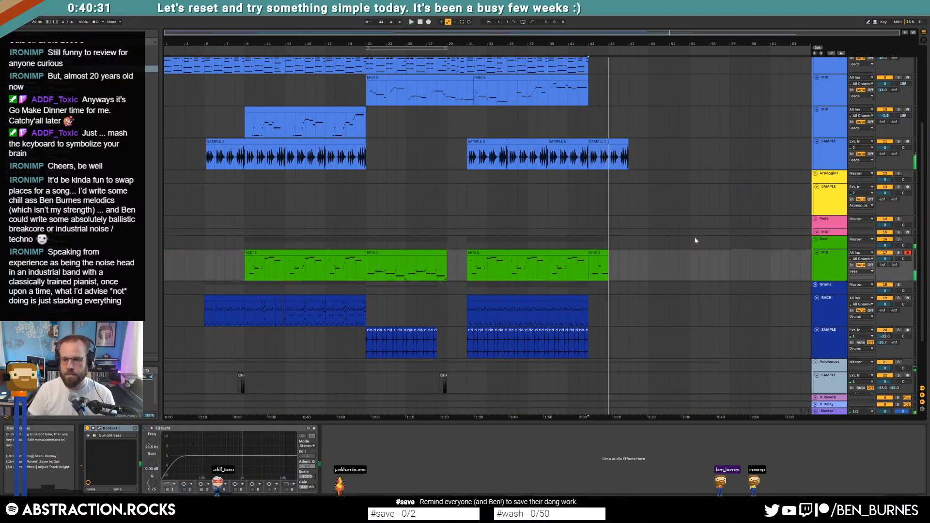
Select the newly recorded two-bar bass clip at bar 43 and duplicate it repeatedly up to bar 51.
left_click(608, 252)
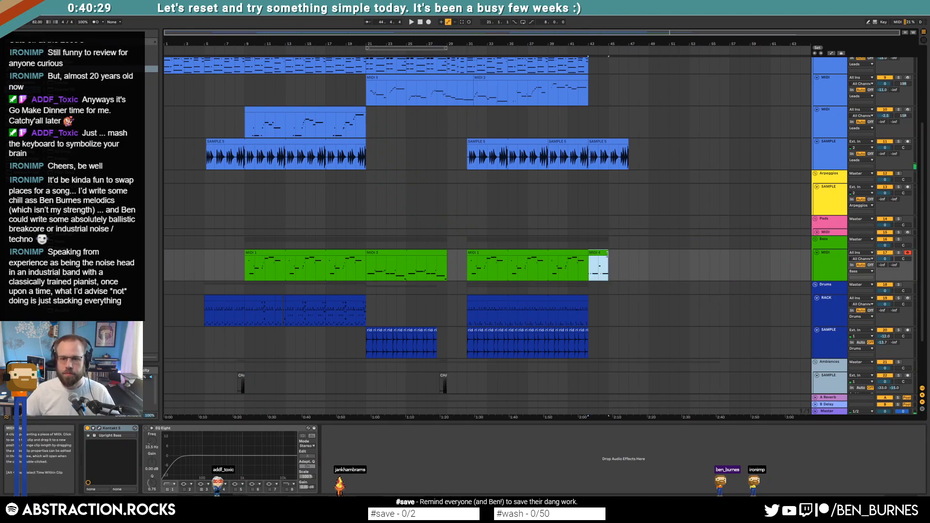
left_click(610, 266)
left_click_drag(591, 266, 612, 266)
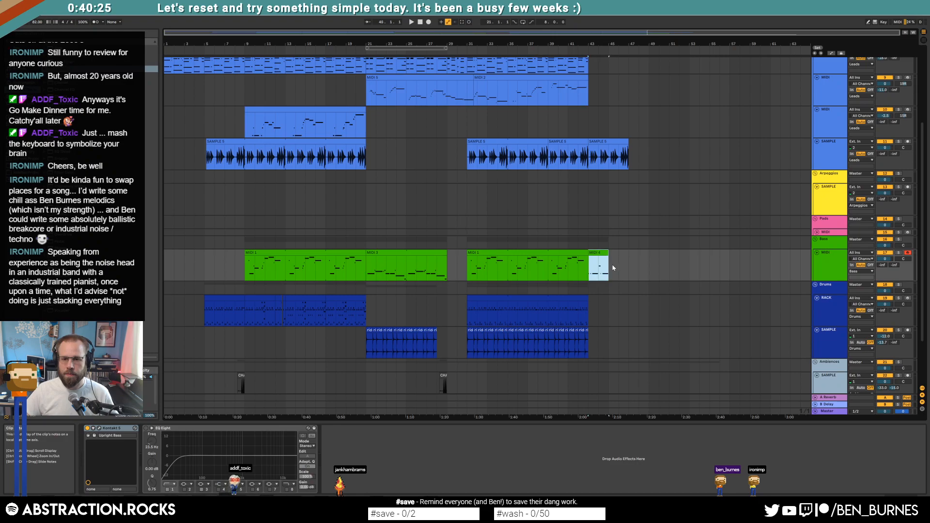
key("ctrl+d")
key("ctrl+d")
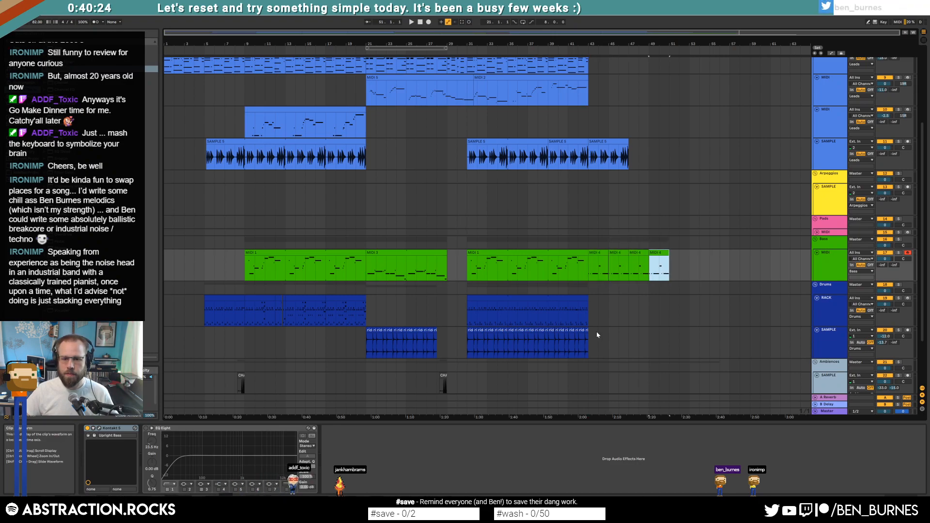
Duplicate the last four bars of the drum sample loop up to bar 51 and trim the Denver Trip ambience clip to end there.
left_click(596, 341)
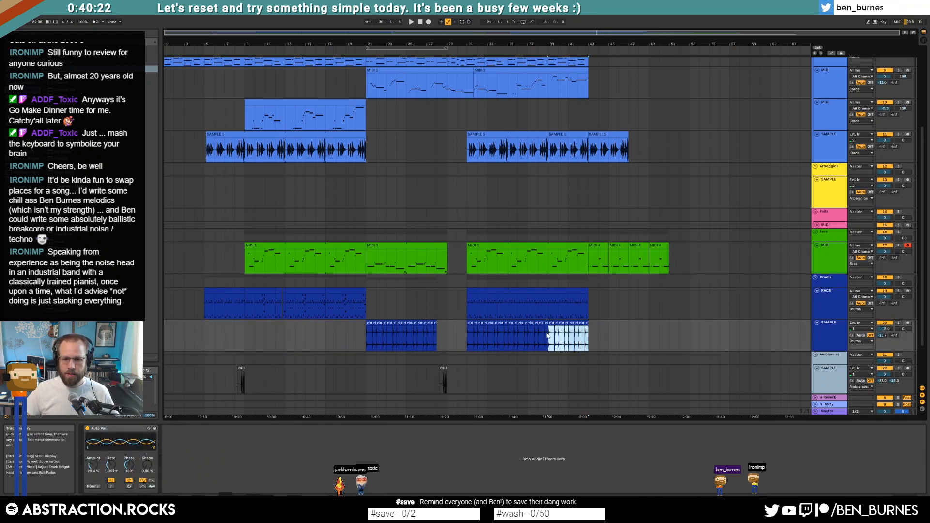
key("ctrl+d")
key("ctrl+d")
key("space")
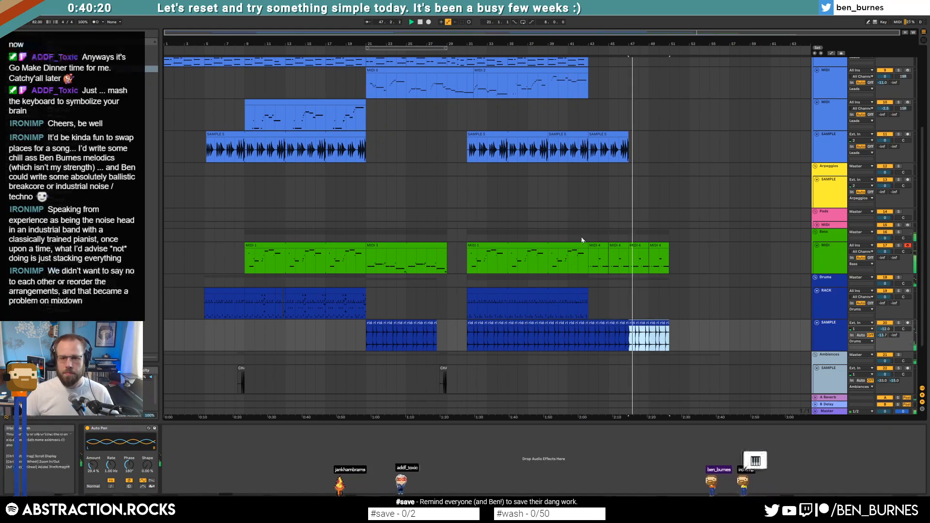
scroll(732, 311, "down", 3)
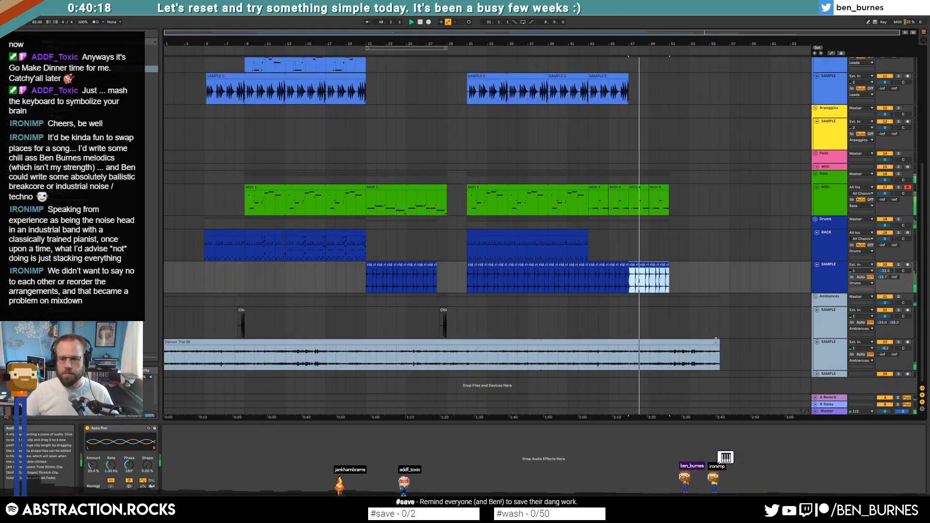
left_click_drag(720, 345, 667, 345)
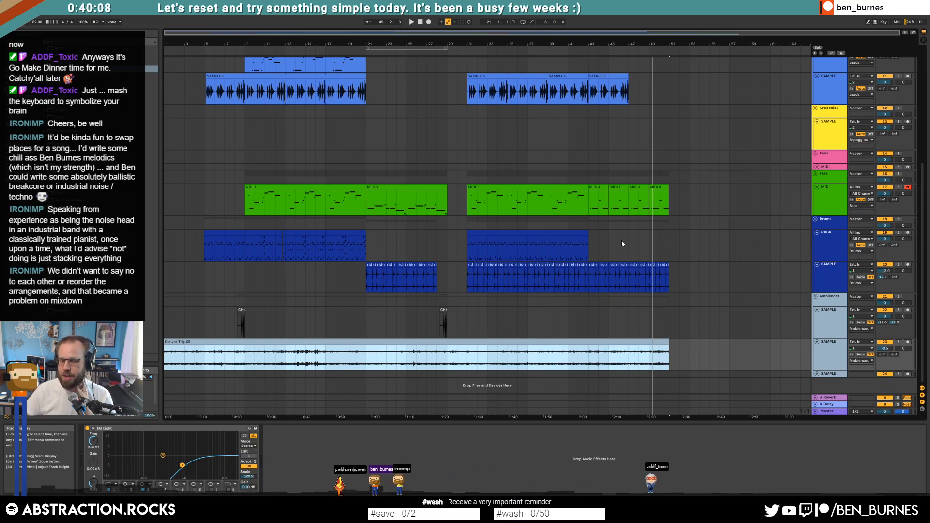
Create an empty two-bar MIDI clip at bar 43 on the drum rack track and add three percussion 39 hits.
left_click_drag(591, 250, 607, 249)
key("ctrl+shift+m")
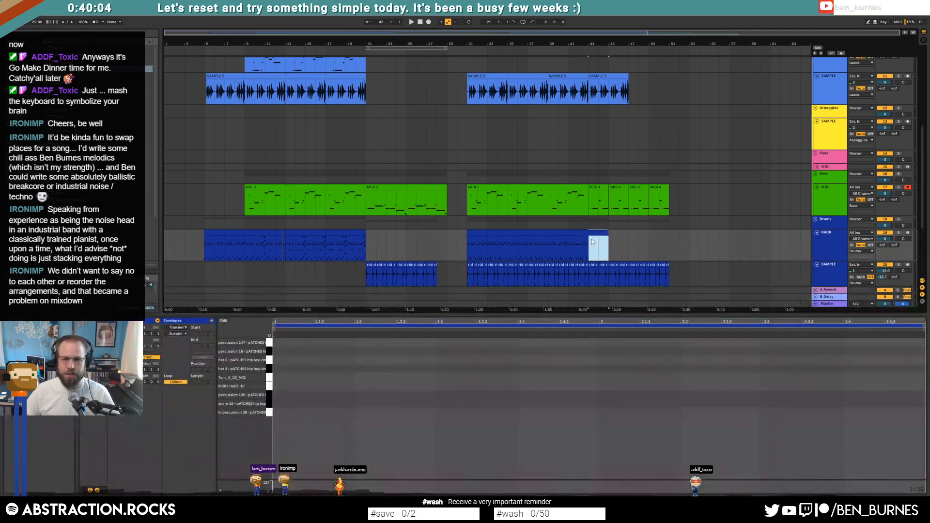
double_click(275, 413)
mouse_move(318, 402)
left_mouse_down()
mouse_move(345, 456)
mouse_move(396, 439)
mouse_move(374, 414)
mouse_move(353, 415)
left_mouse_up()
key("ctrl+d")
key("ctrl+d")
Play the new drum clip at bar 43 and move its third percussion 39 hit to position 1.2.3.
key("space")
key("space")
key("space")
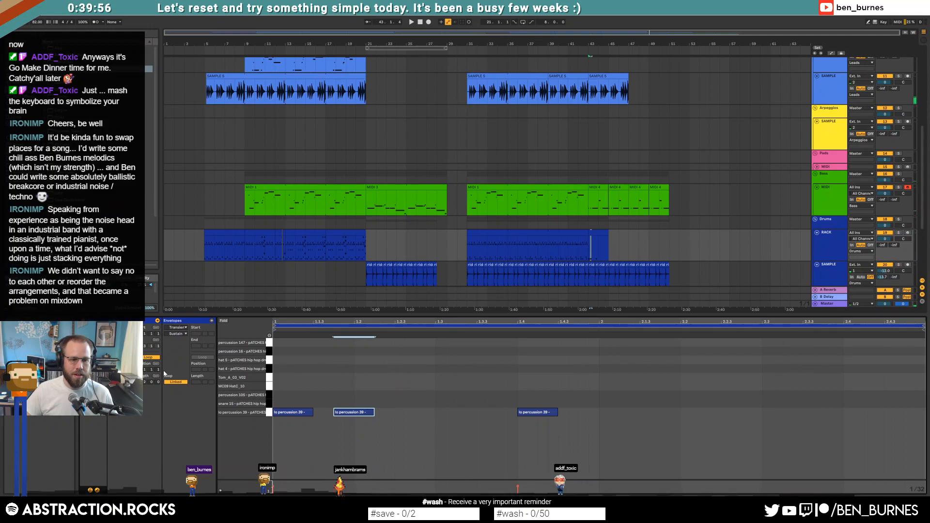
key("space")
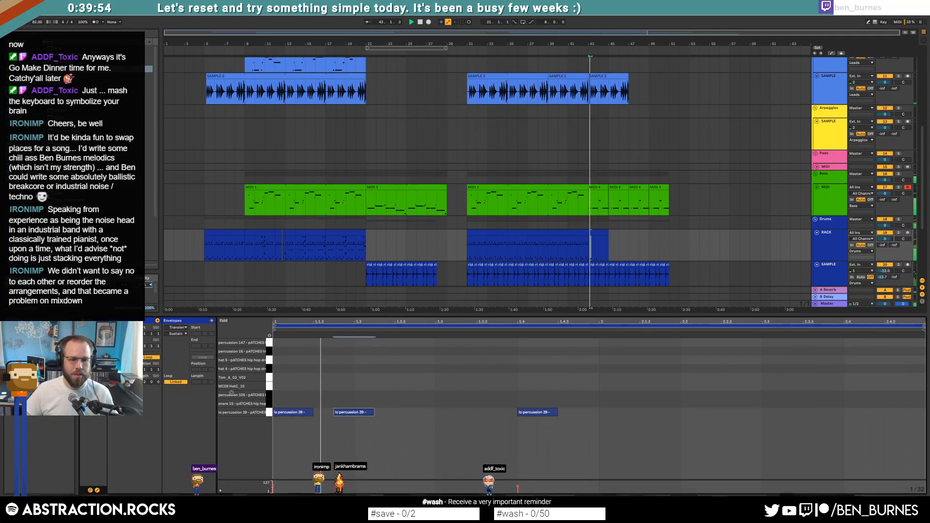
key("space")
left_click_drag(534, 416, 416, 417)
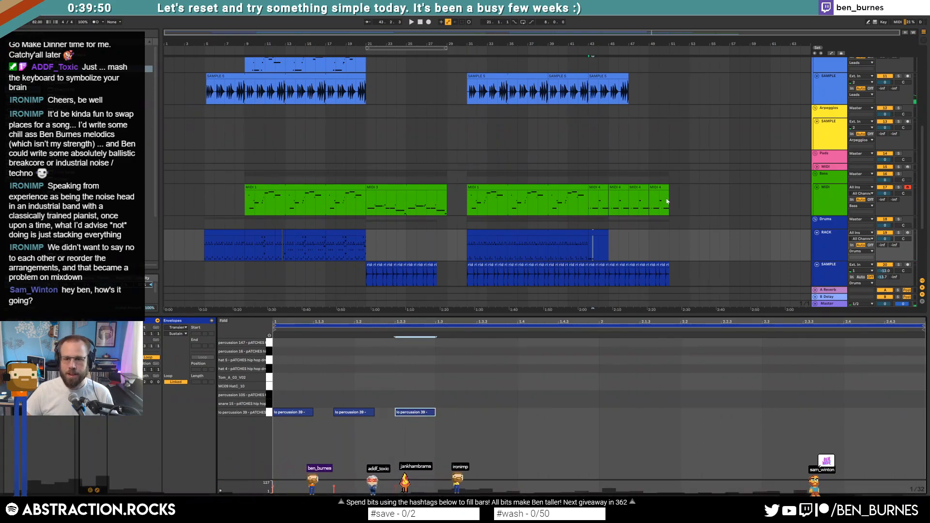
Extend the drum rack part on the rack track from bar 45 to bar 47, matching the end of the Leads sample.
left_click(603, 74)
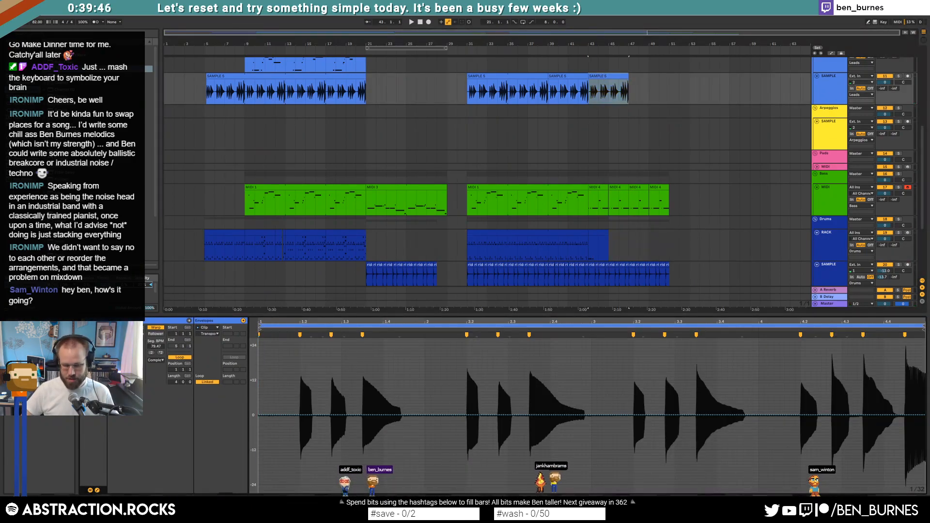
key("shift+Tab")
left_click_drag(608, 233, 628, 239)
Delete the bass clips from bar 47 to 51, consolidate those from bar 43 to 47 into one clip and open it.
left_click_drag(630, 198, 667, 199)
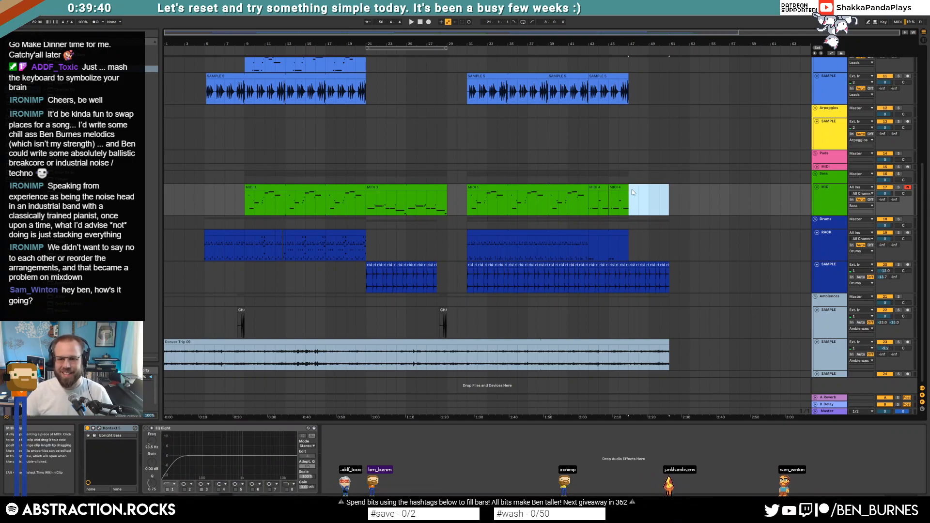
key("Delete")
left_click(602, 187)
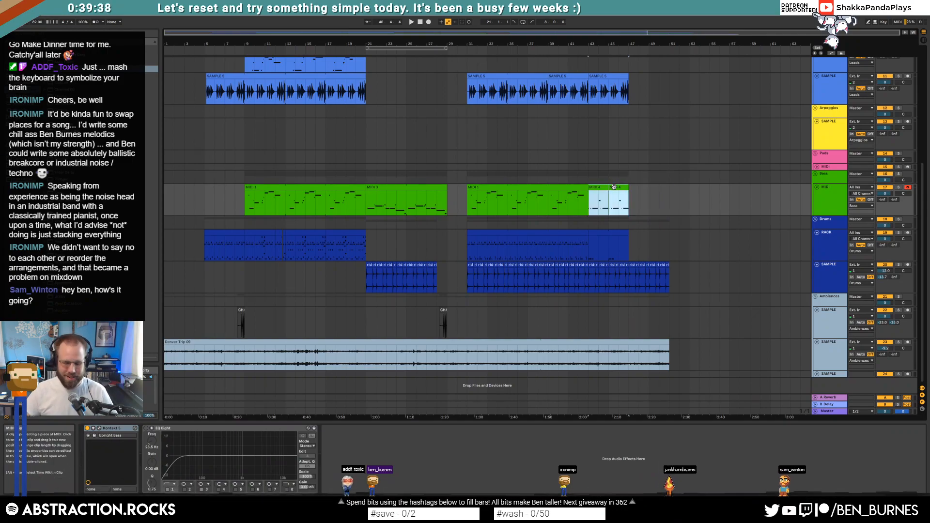
double_click(615, 187)
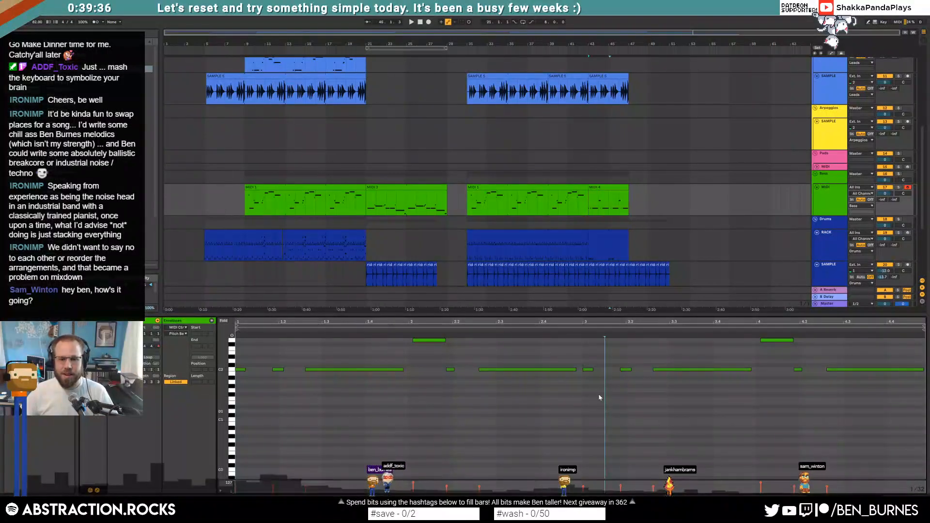
Play the bass clip from bar 43 and nudge the second and third C2 notes of its first bar slightly earlier.
key("space")
left_click(604, 231)
left_click(606, 201)
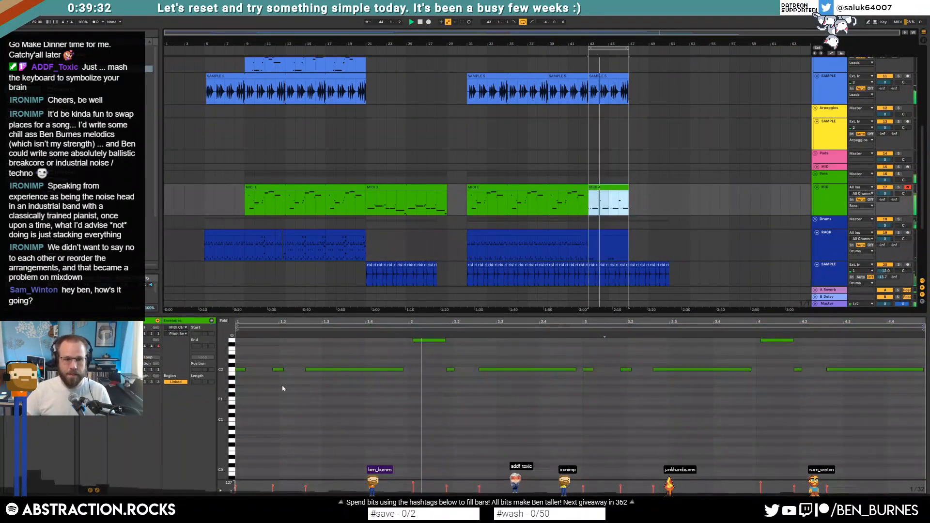
left_click(280, 370)
key("Left")
left_click(331, 369)
key("Left")
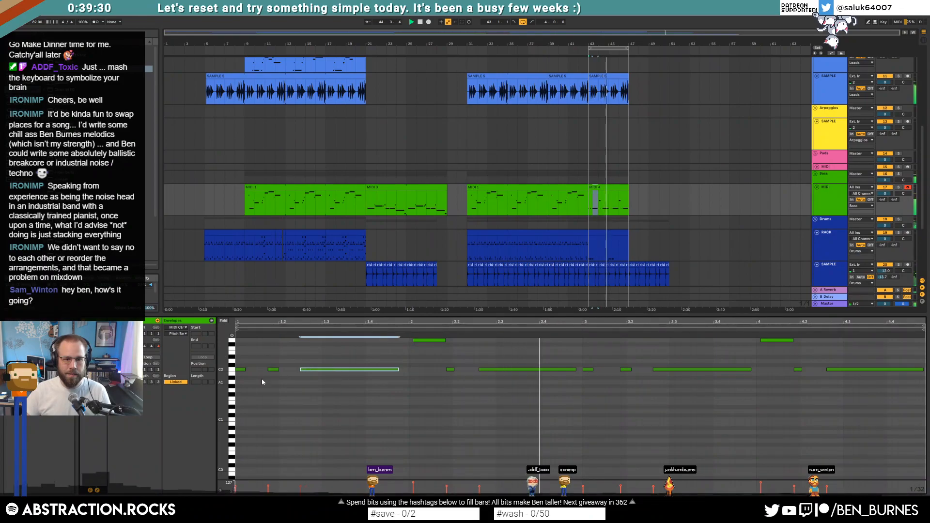
left_click(463, 373)
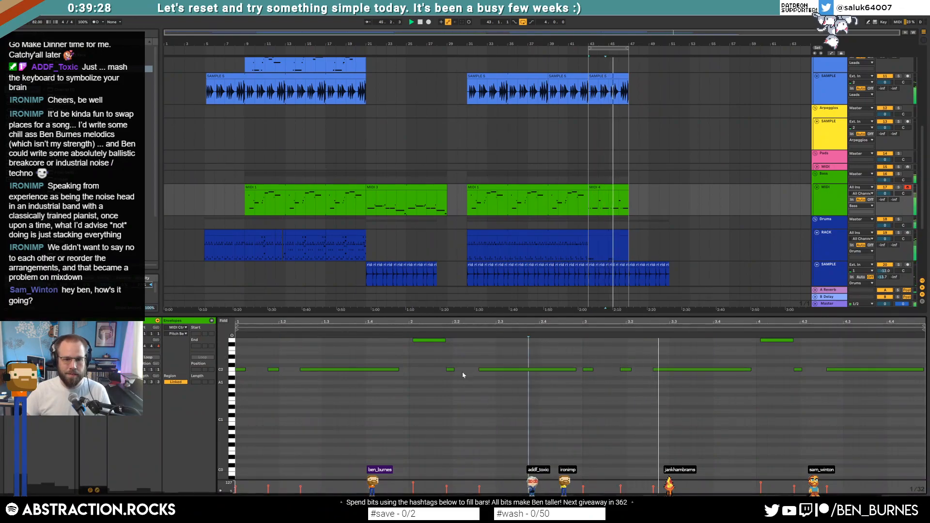
Stop playback, nudge the high bass note in the clip's second bar slightly later and the two C2 notes following it slightly earlier.
key("space")
left_click(428, 341)
key("Left")
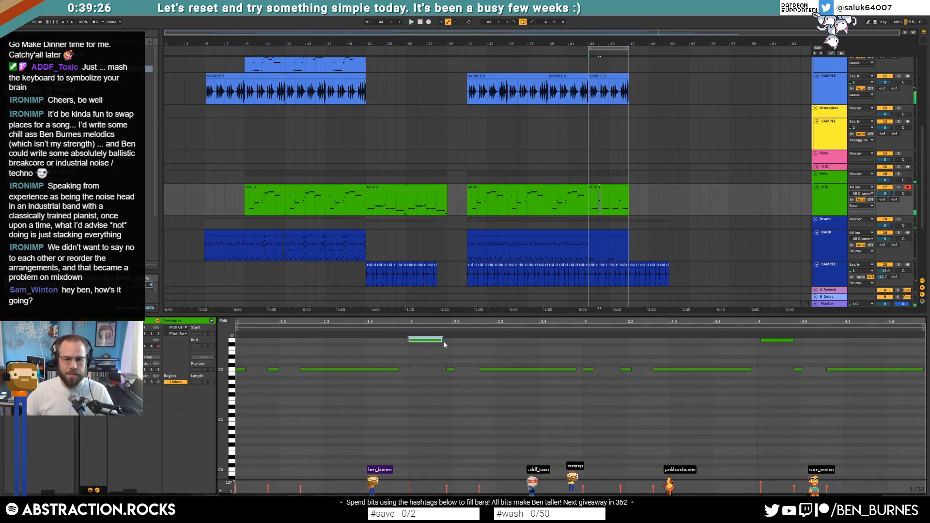
left_click(451, 369)
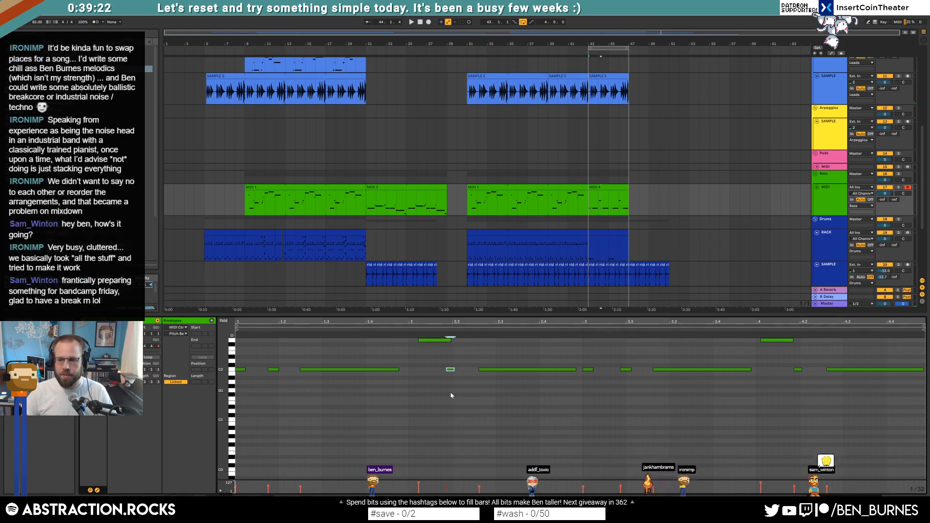
key("Left")
left_click(501, 369)
key("Left")
Nudge the off-beat C2 notes in the bass clip's third and fourth bars slightly earlier and the high note in bar 4 slightly later.
left_click(588, 370)
left_click(626, 369)
key("Left")
left_click(671, 370)
key("Left")
left_click(789, 340)
key("Right")
left_click(797, 370)
key("Left")
left_click(834, 369)
key("Left")
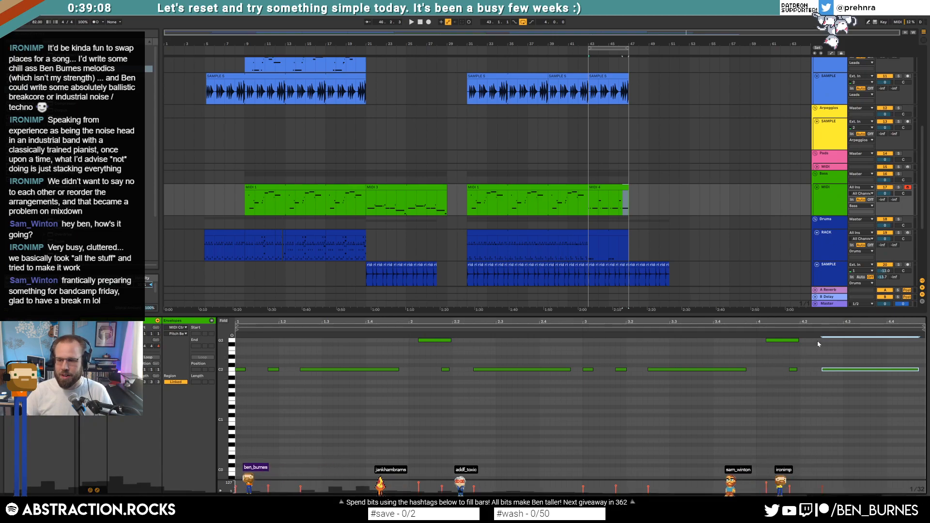
Shorten the two high notes in the bass clip and close the note editor.
left_click(799, 346)
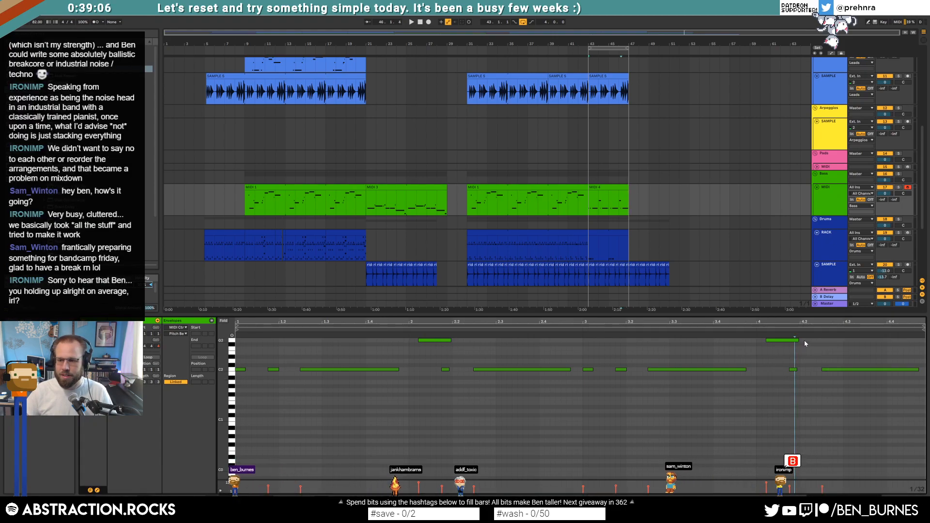
left_click_drag(798, 341, 777, 340)
left_click(433, 341)
left_click_drag(451, 340, 434, 342)
left_click(434, 342)
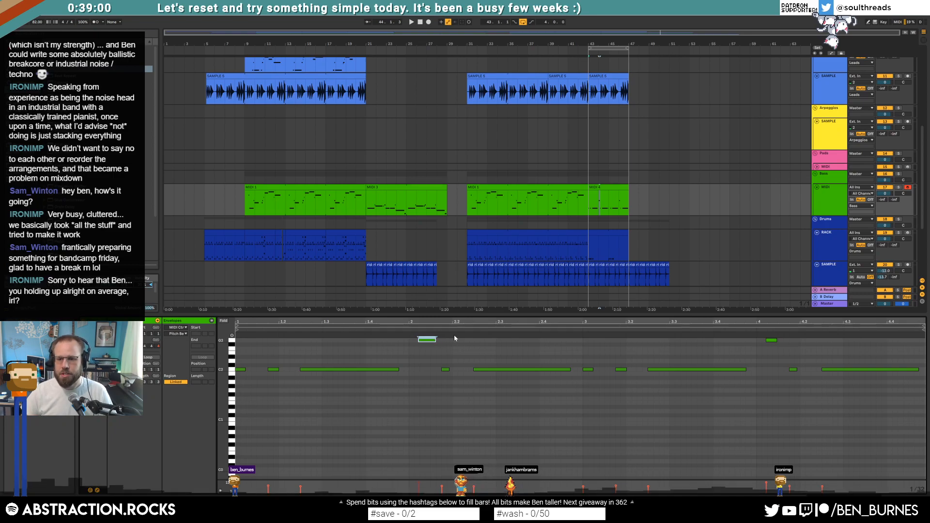
left_click(799, 348)
key("shift+Tab")
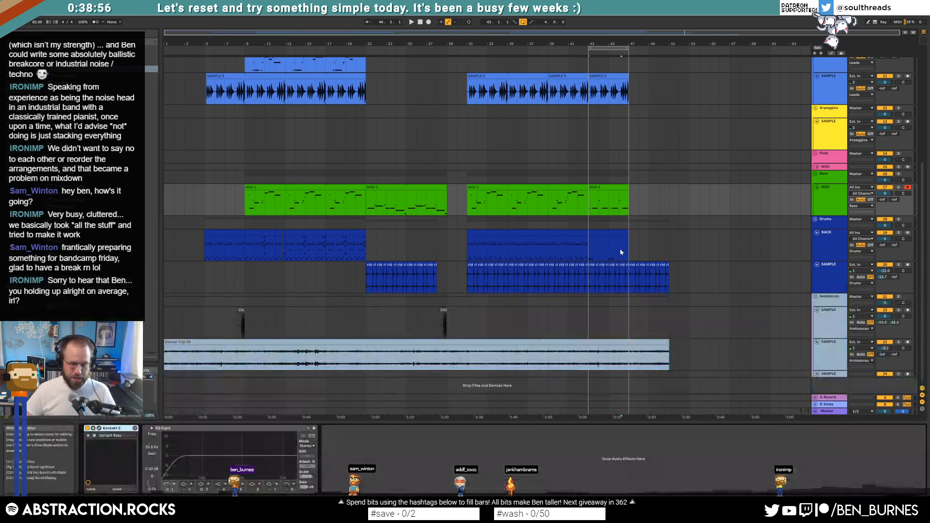
Record sustained three-note chords on the first Leads MIDI track from bar 43 to bar 47, replacing the incomplete first take.
left_click(607, 189)
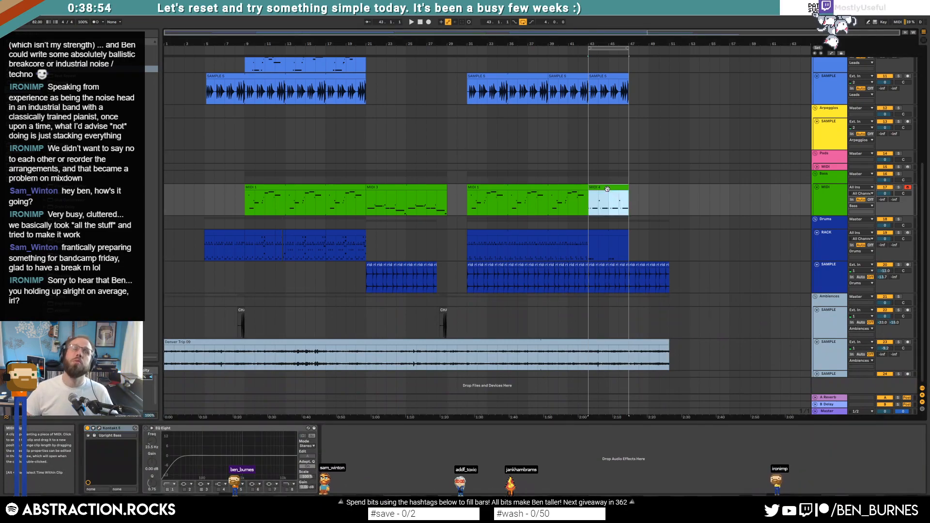
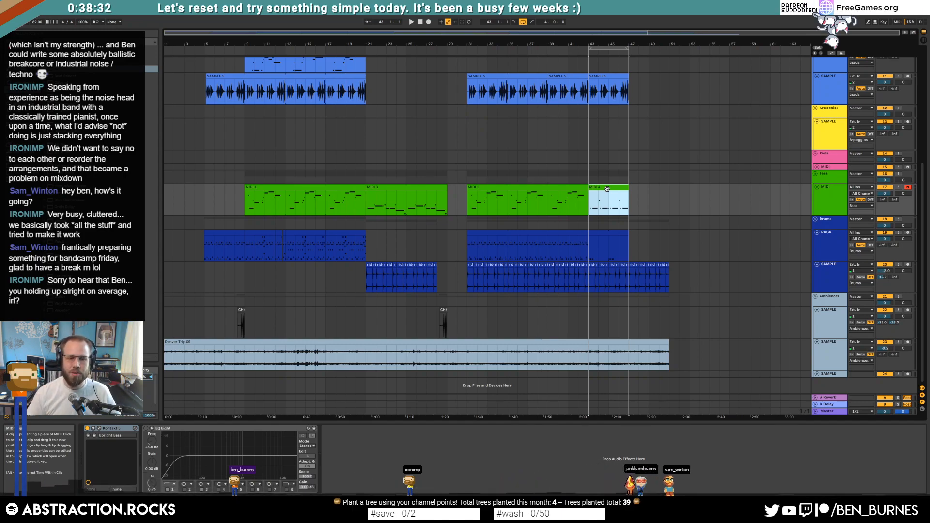
scroll(569, 215, "up", 3)
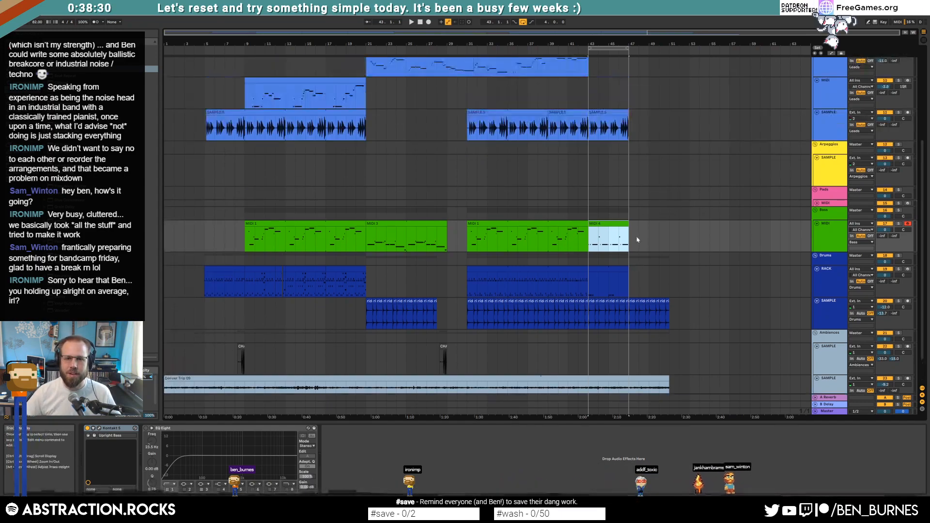
left_click(614, 164)
scroll(614, 163, "up", 2)
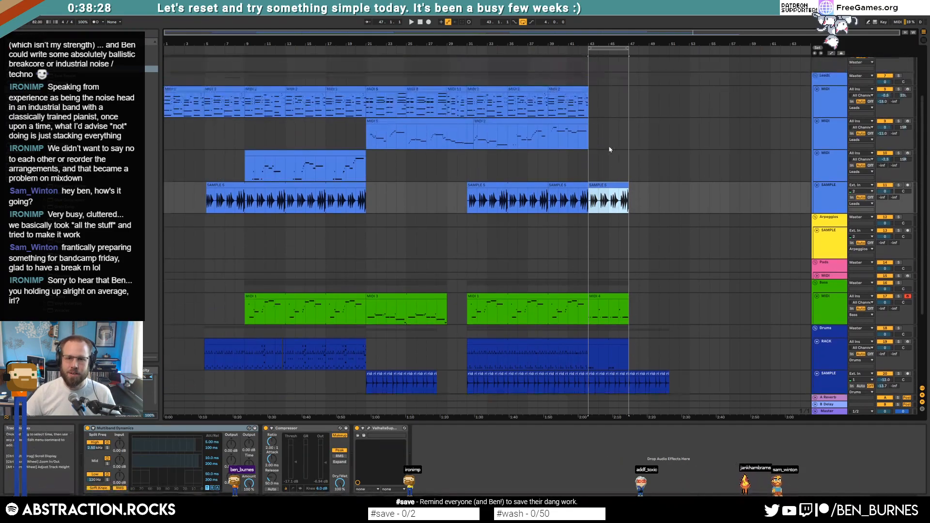
left_click(592, 109)
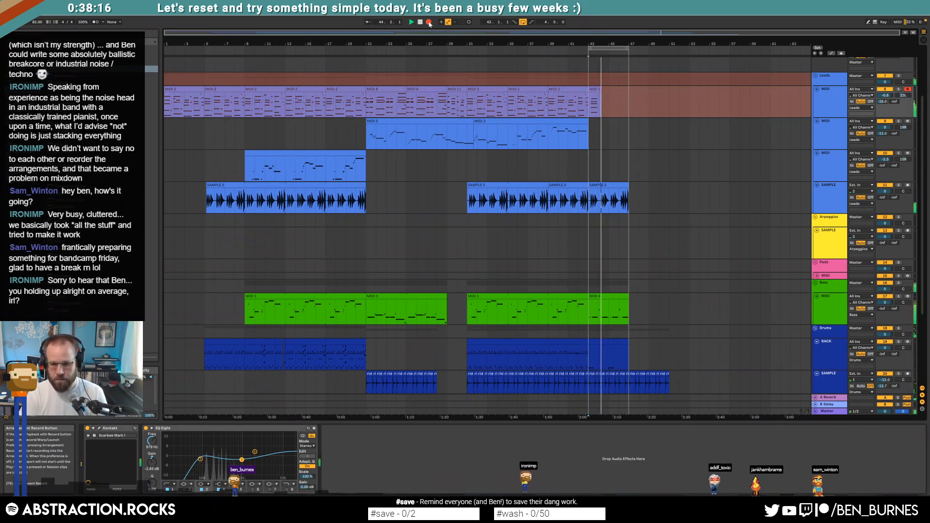
key("space")
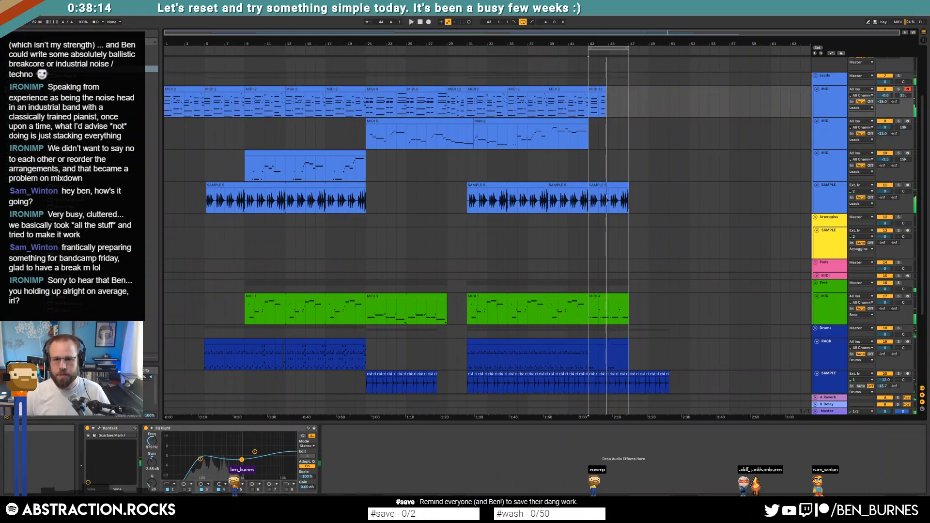
left_click(599, 87)
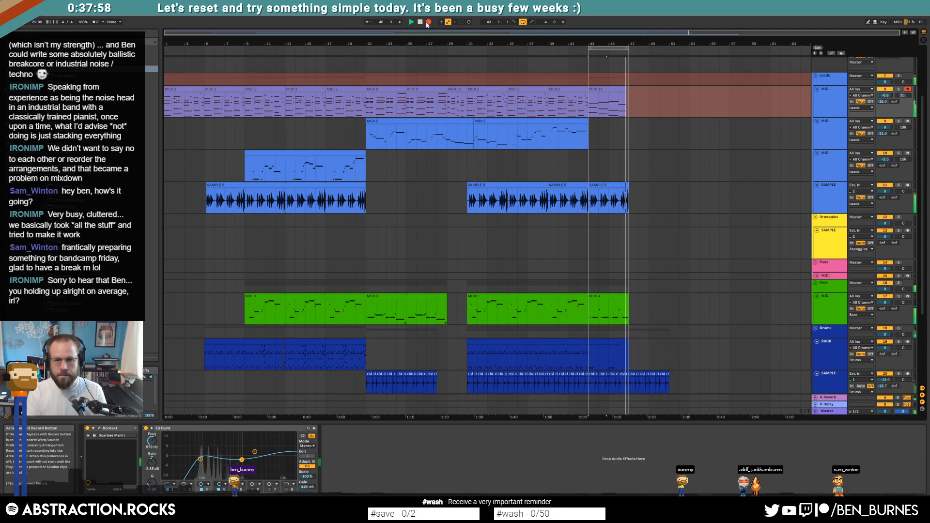
key("space")
left_click(428, 22)
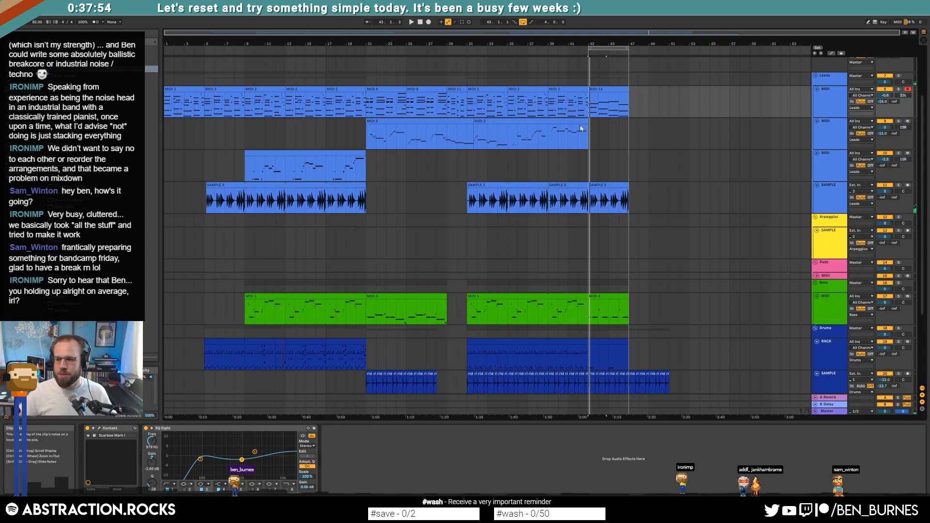
Open the newly recorded Leads chord clip, quantize all of its notes and close the note editor.
left_click(589, 158)
double_click(603, 90)
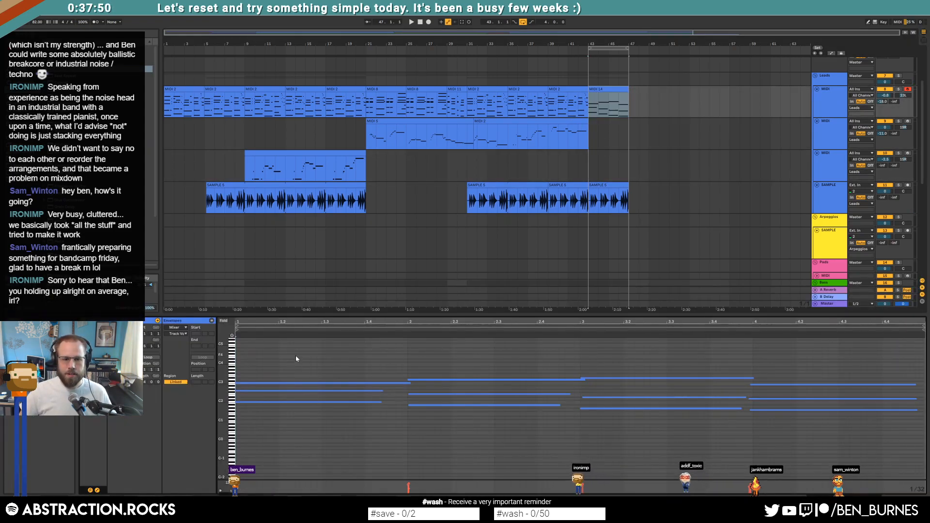
key("ctrl+a")
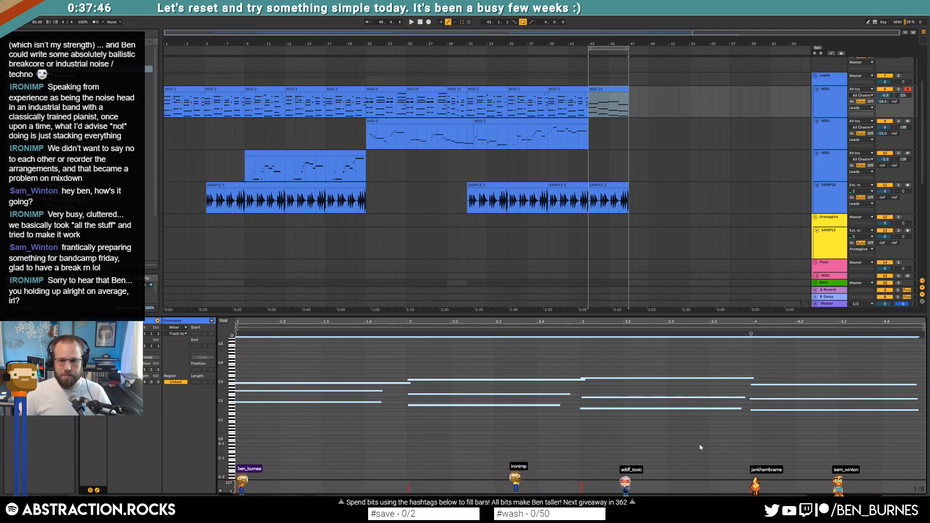
left_click(592, 387)
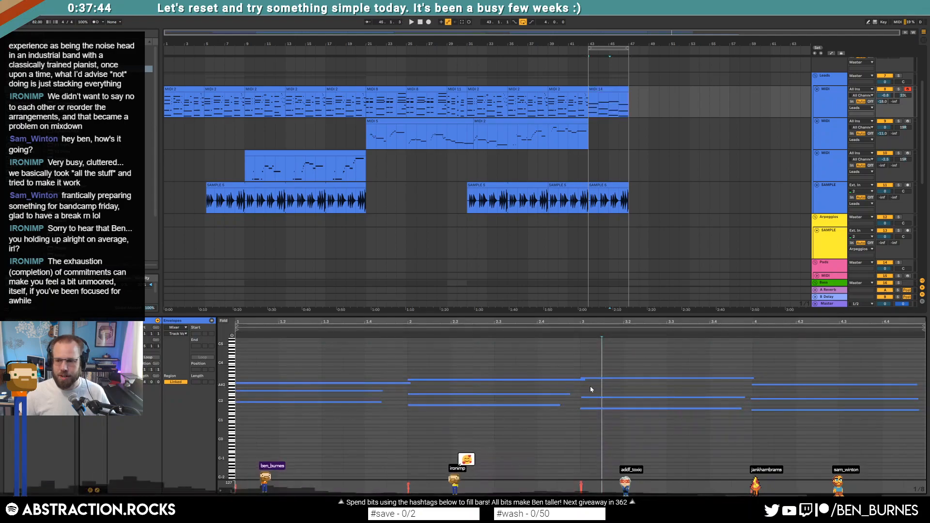
key("shift+Tab")
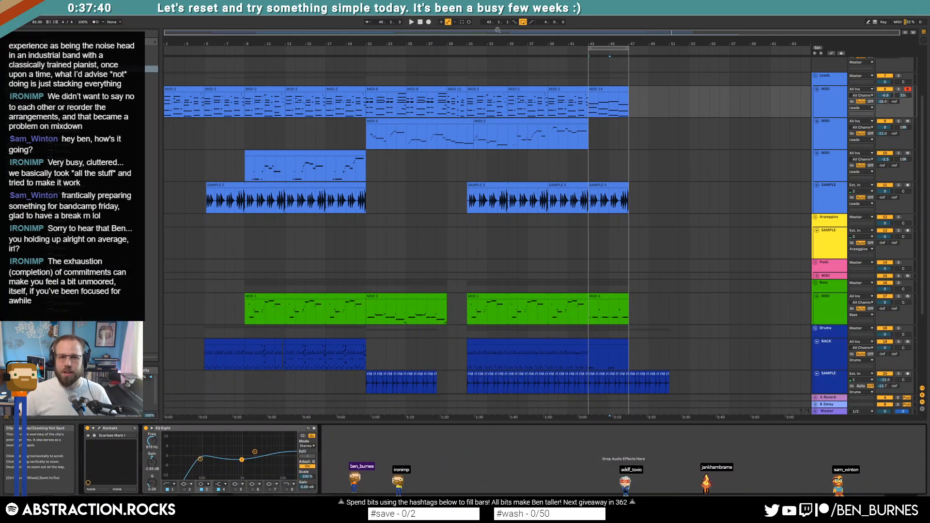
Duplicate the Leads chord clip at bar 43 so the copy fills bars 47 to 51.
left_click(523, 23)
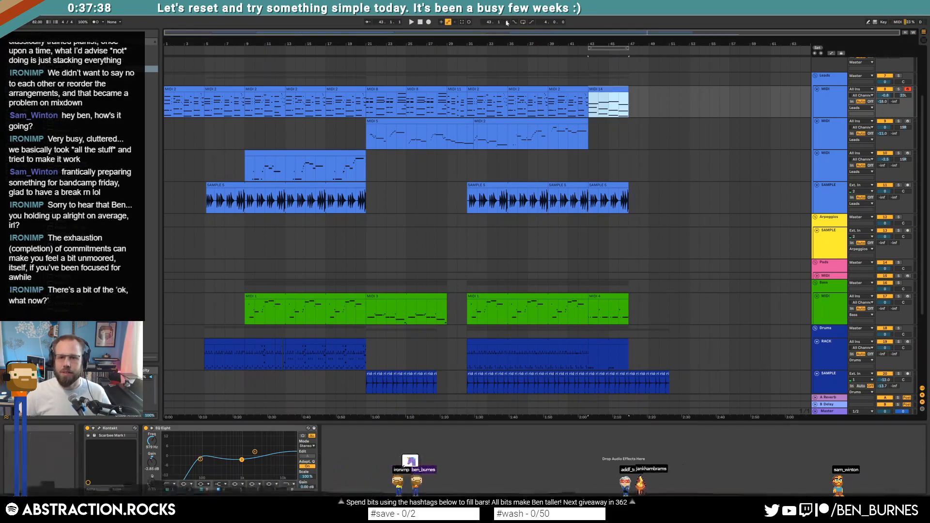
left_click(525, 22)
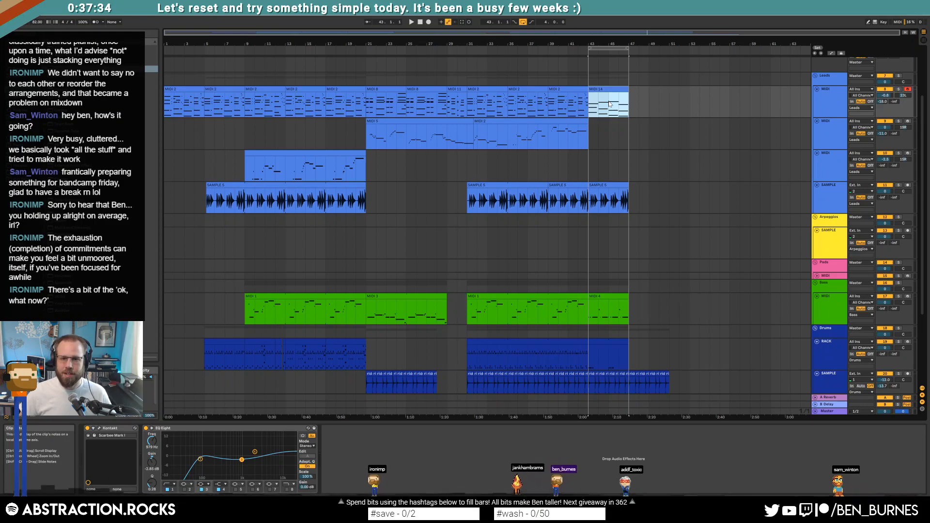
key("ctrl+d")
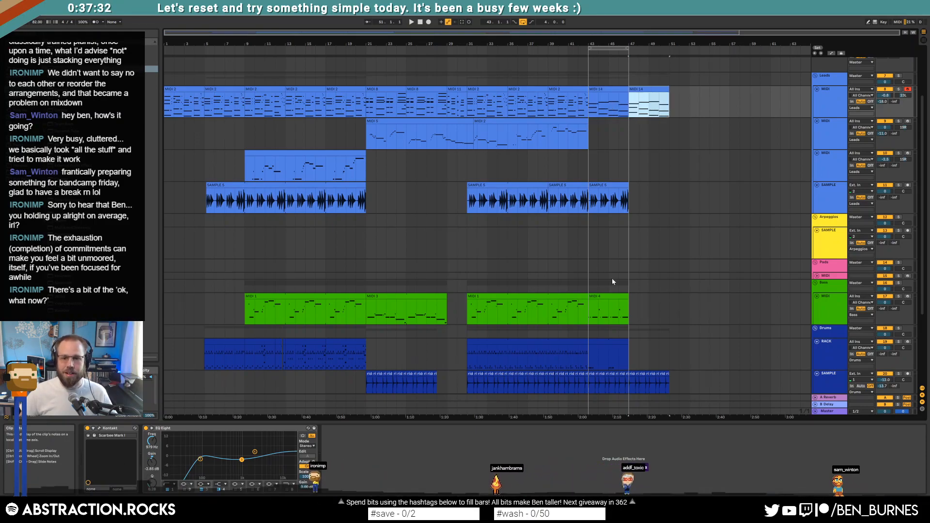
Delete the Leads sample clip from bar 43 to 47 and extend the loop range to bar 51.
left_click(611, 184)
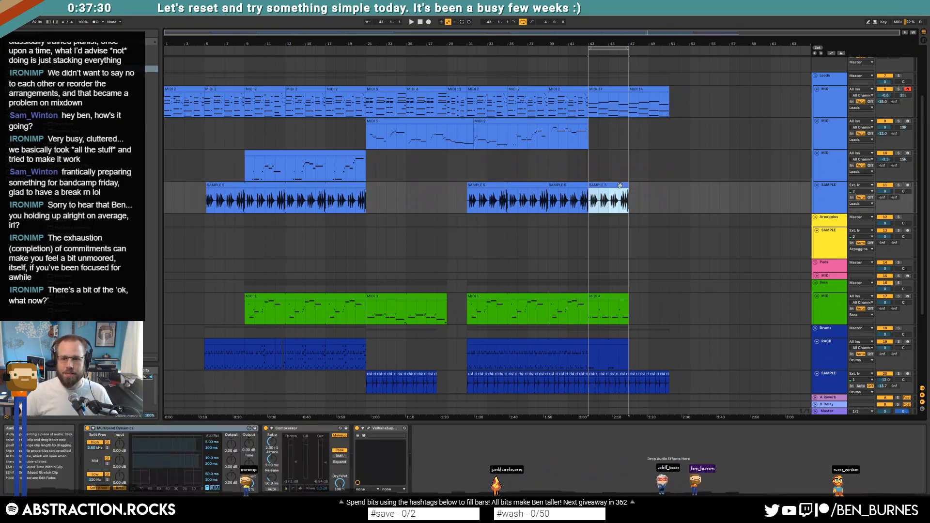
key("Delete")
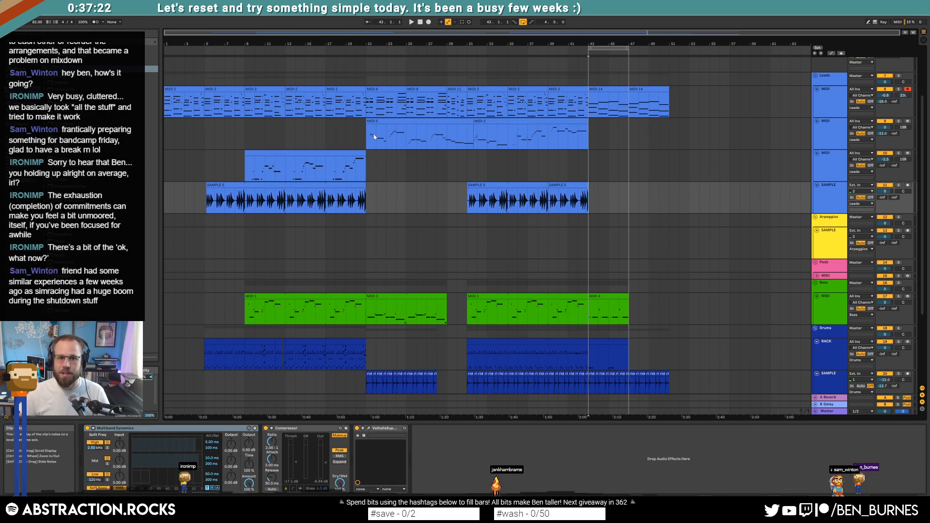
left_click(603, 167)
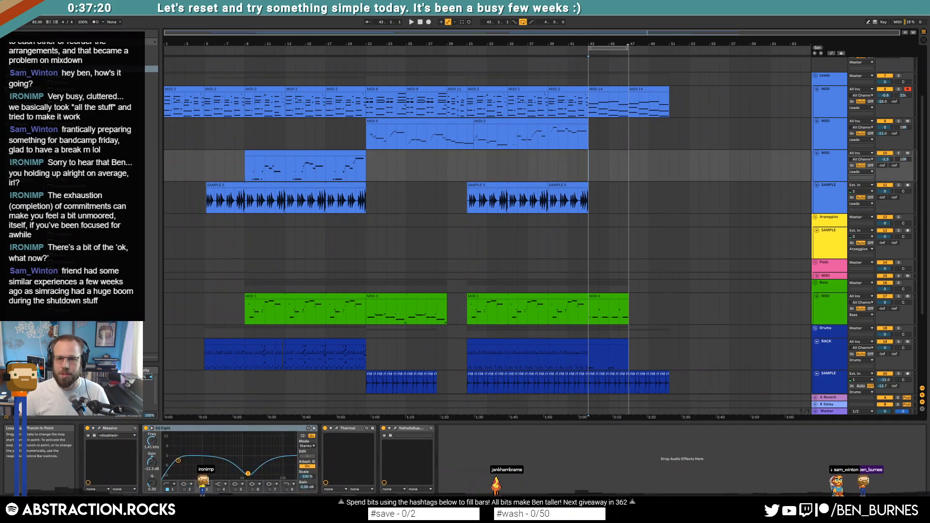
left_click_drag(627, 47, 671, 62)
Extend the drum rack clip from bar 47 to bar 51, open it and play its pattern.
scroll(633, 302, "down", 2)
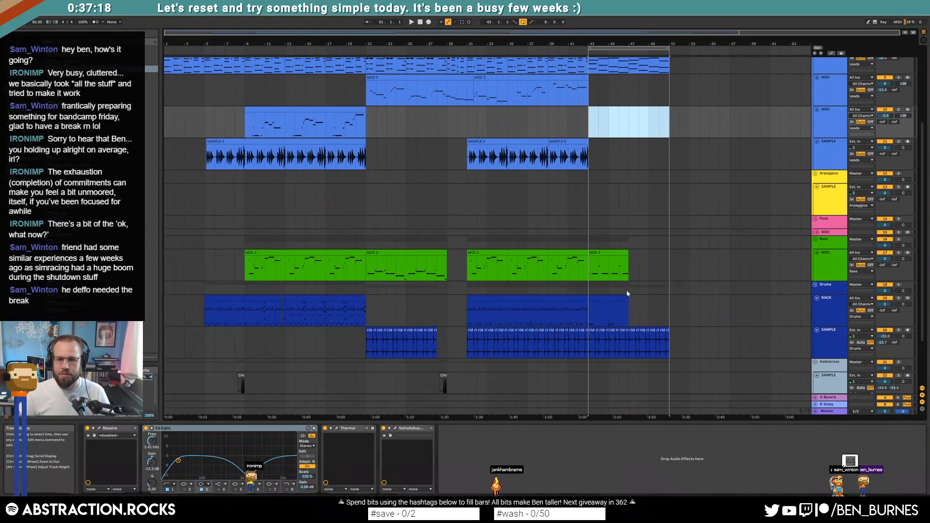
left_click_drag(627, 298, 676, 308)
double_click(655, 296)
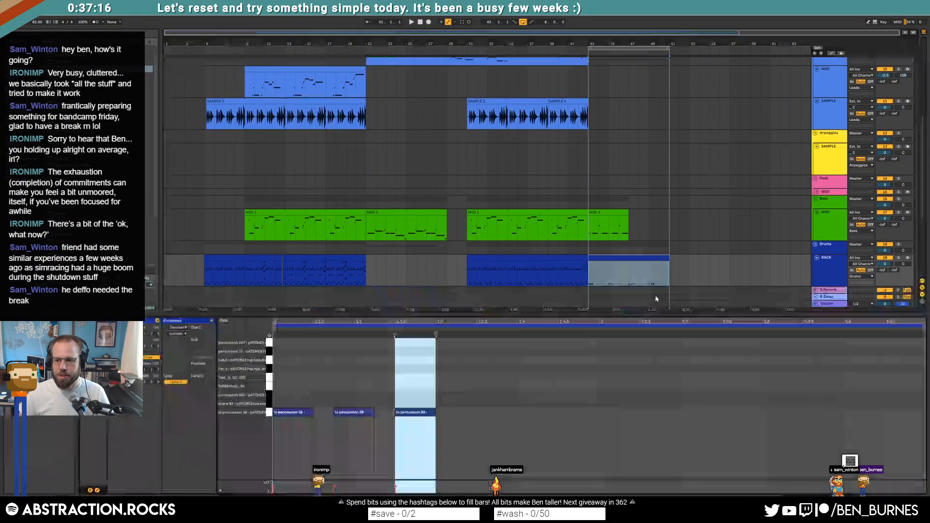
left_click(492, 423)
key("space")
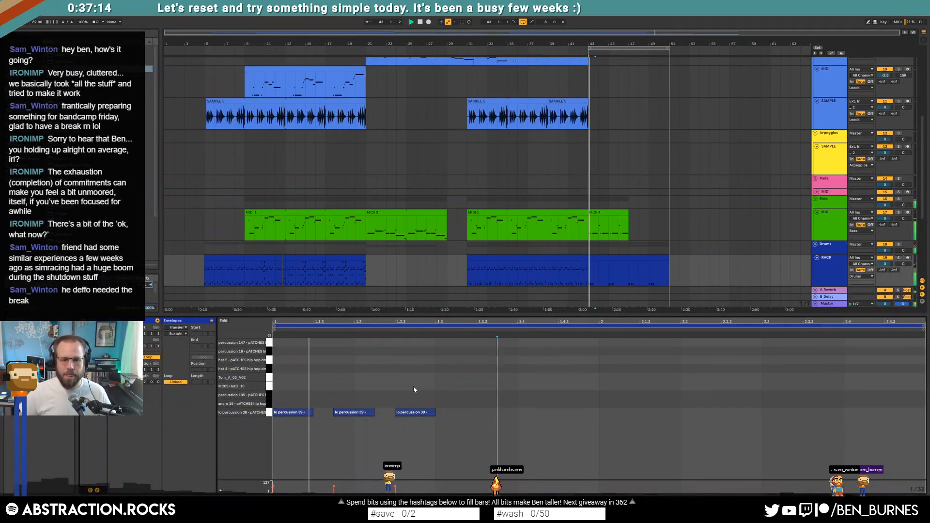
key("space")
Add a snare 15 hit at position 1.3 of the drum rack clip and play the pattern.
double_click(438, 403)
left_click(466, 386)
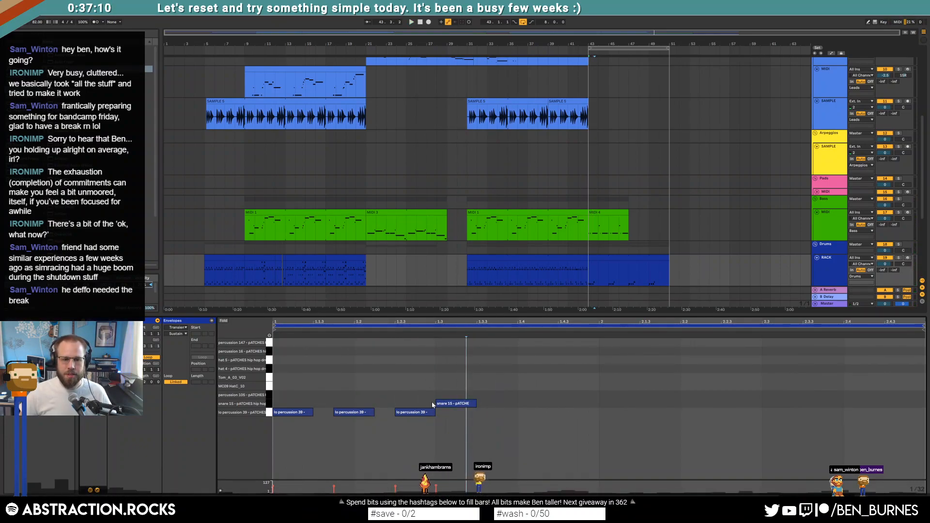
key("space")
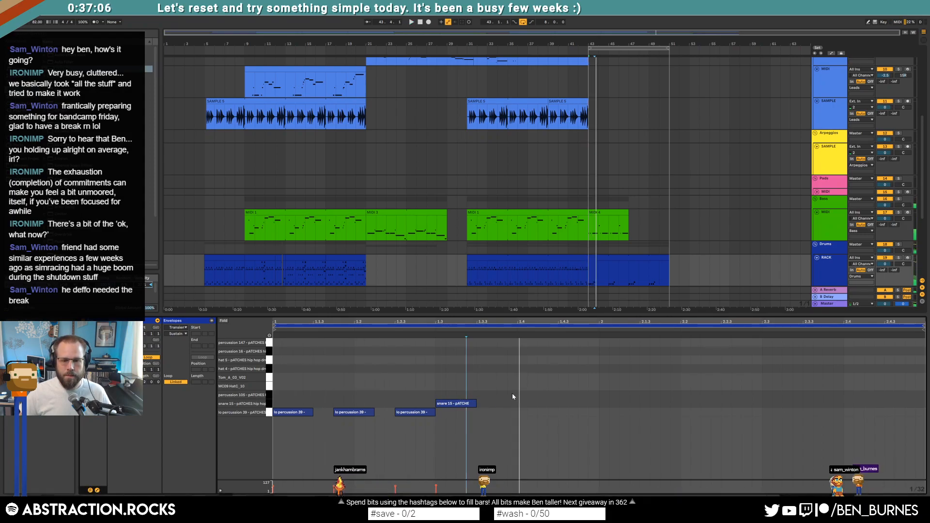
key("space")
Add a short percussion 39 hit at position 1.4.2 and duplicate the one-bar drum pattern into bar 2.
double_click(542, 412)
left_click_drag(598, 387, 266, 440)
key("ctrl+d")
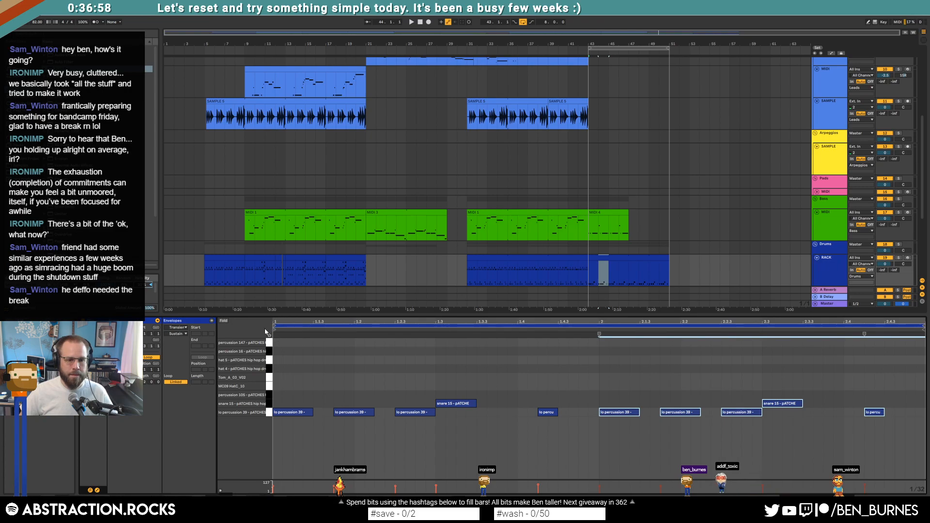
Add a hat 4 hit on the first beat of the drum clip and duplicate it onto the other three beats of bar 1.
left_click(270, 365)
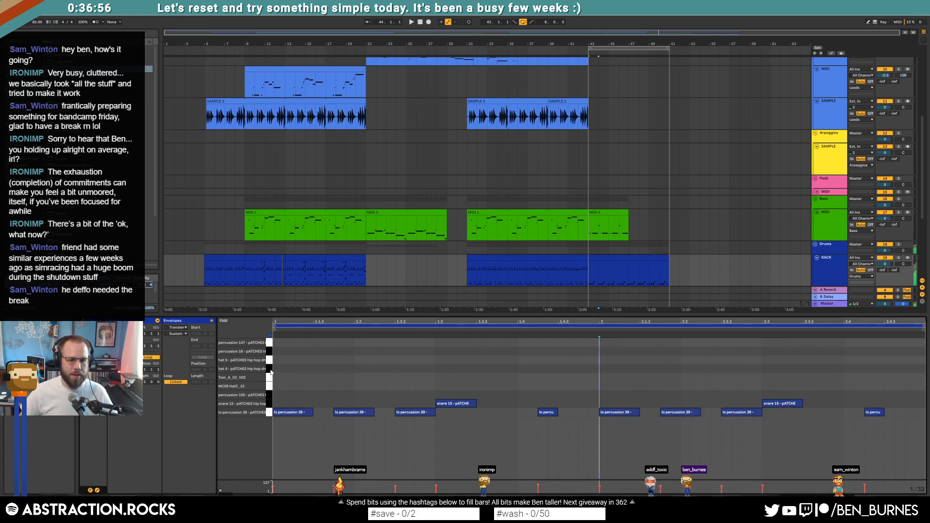
double_click(281, 369)
left_click_drag(347, 372, 287, 372)
key("ctrl+d")
key("ctrl+d")
key("ctrl+d")
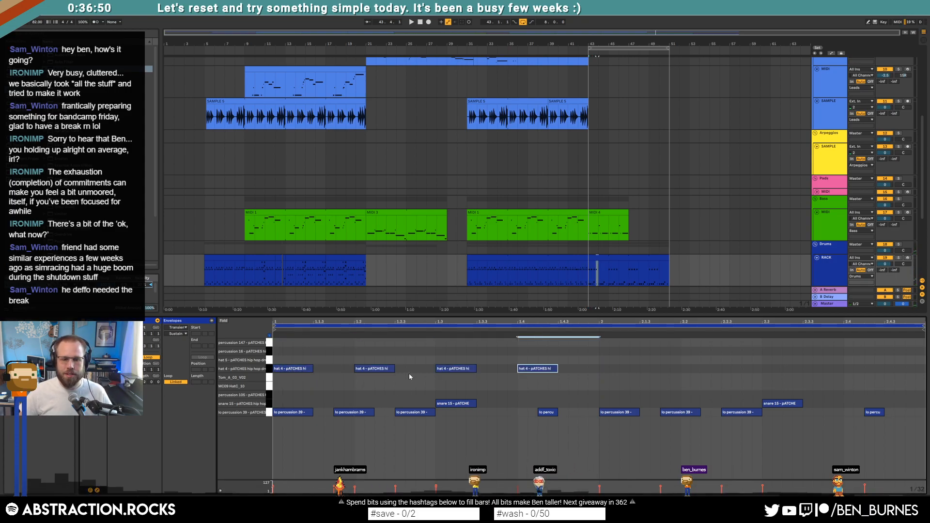
Add hat 5 hits at positions 1.2.4 and 1.4.4 of the drum clip and duplicate the bar 1 hats into bar 2.
double_click(425, 360)
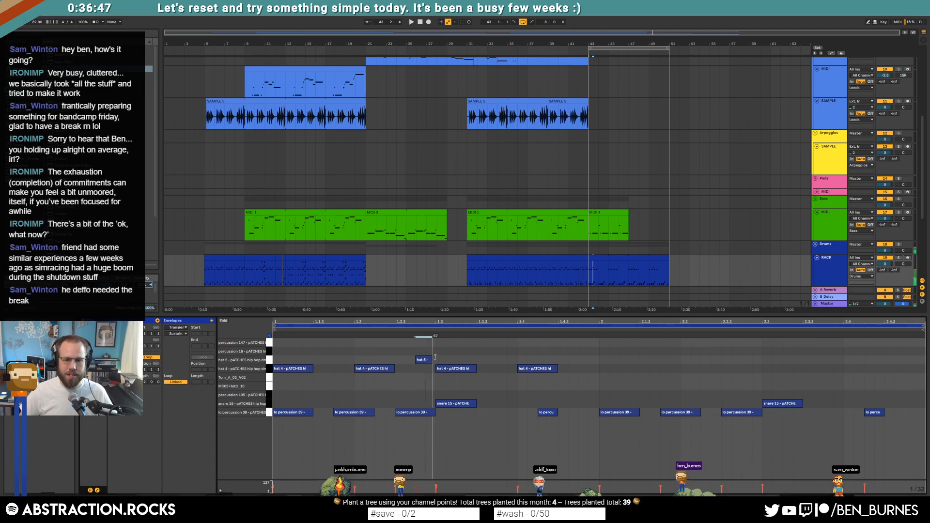
double_click(576, 360)
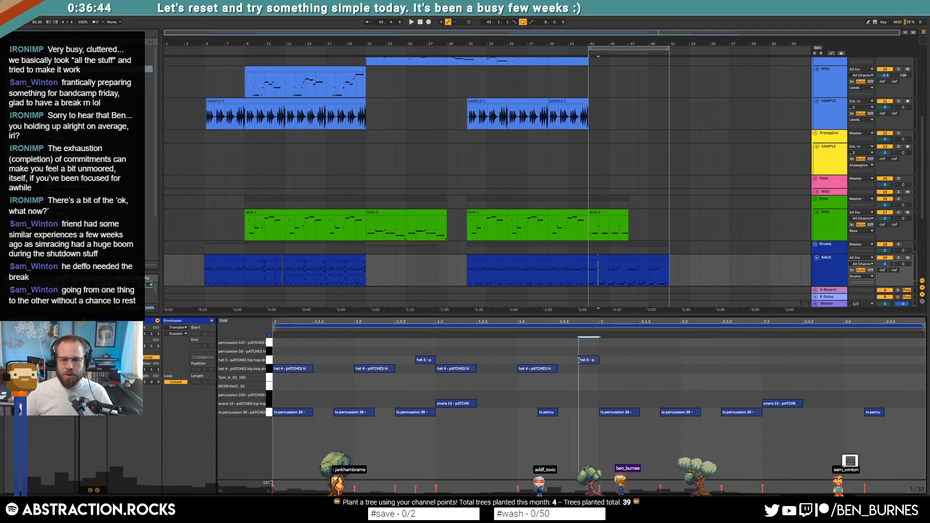
left_click_drag(592, 374, 271, 361)
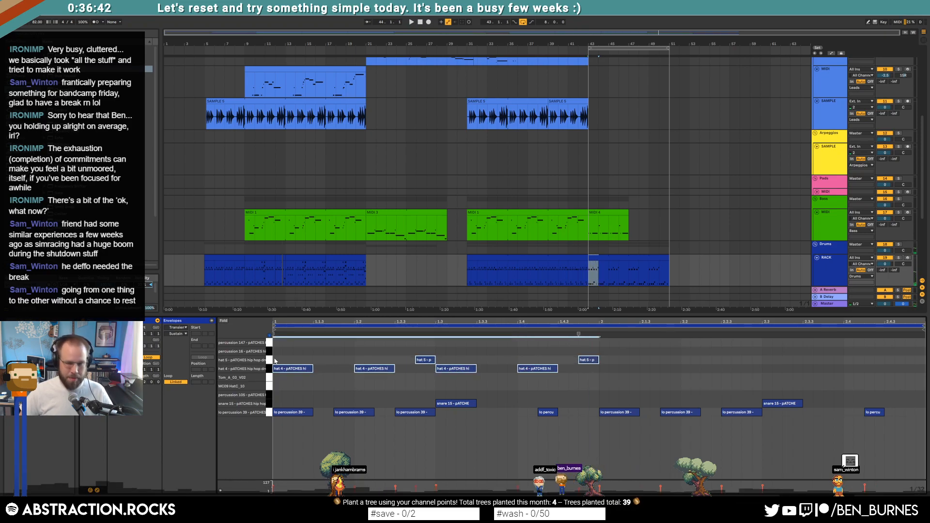
key("ctrl+d")
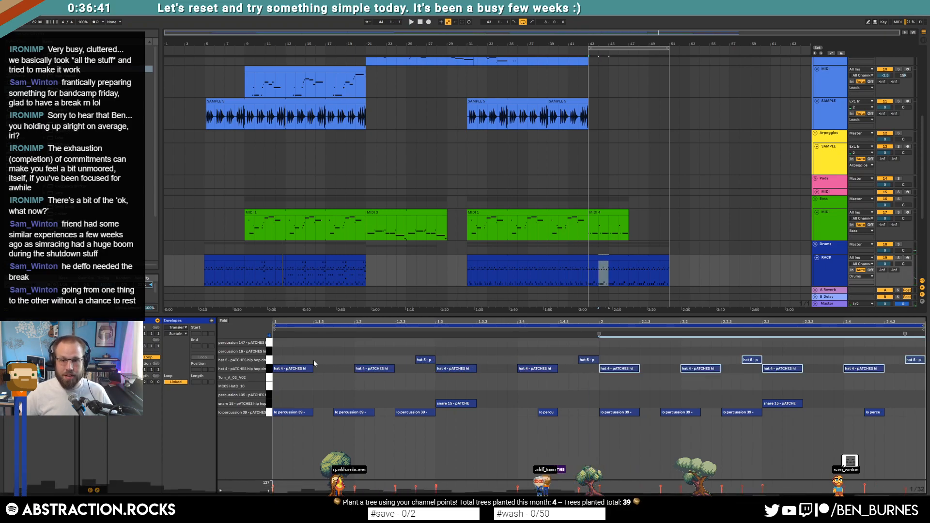
Add percussion 147 hits on every offbeat eighth of the two-bar drum pattern and play it back.
left_click(269, 343)
mouse_move(314, 344)
left_mouse_down()
mouse_move(354, 343)
mouse_move(278, 337)
left_mouse_up()
key("ctrl+d")
key("ctrl+d")
key("ctrl+d")
key("ctrl+d")
key("ctrl+d")
key("ctrl+d")
key("ctrl+d")
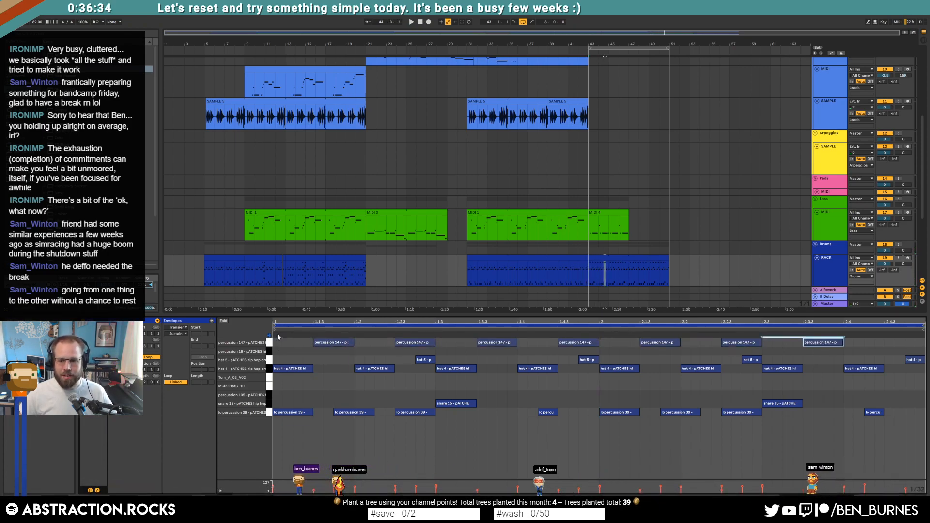
key("space")
left_click(269, 342)
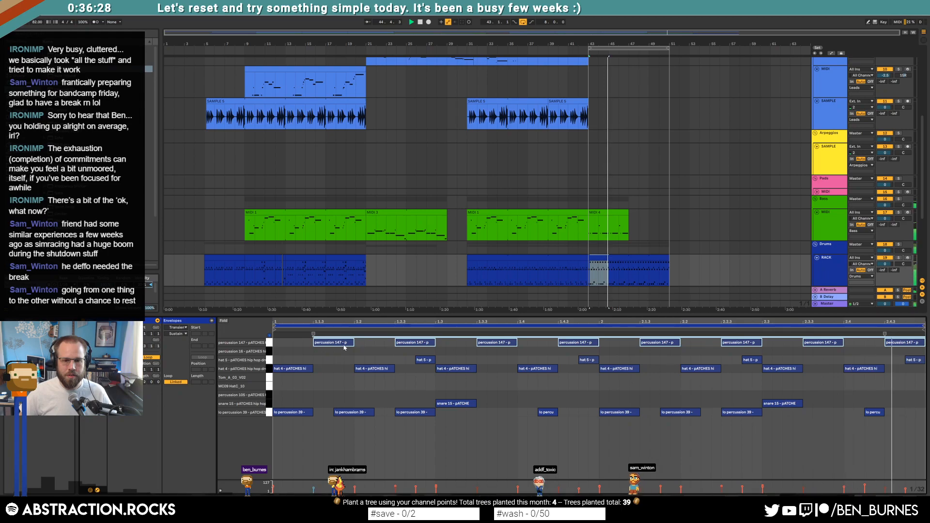
Extend the bass clip from bar 47 to bar 51 and loop its content with a loop length of 4 bars.
left_click_drag(627, 213, 669, 216)
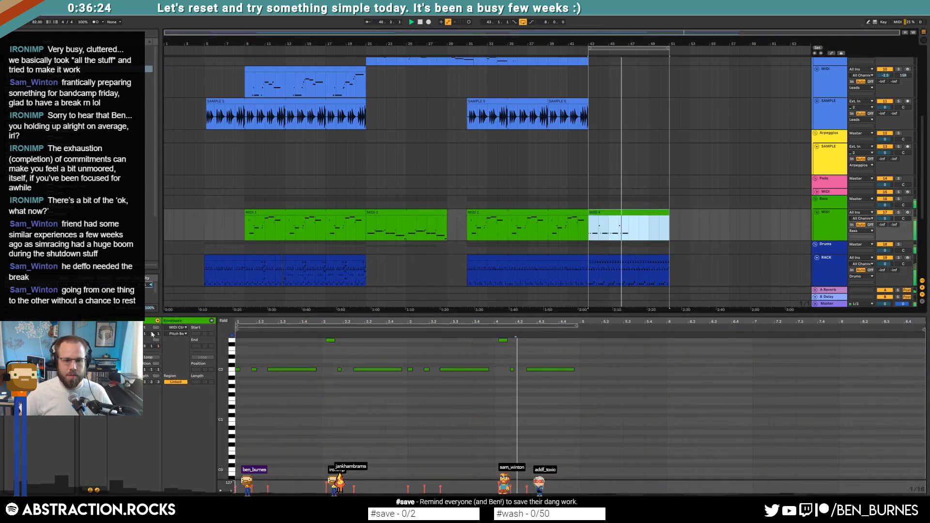
left_click(148, 357)
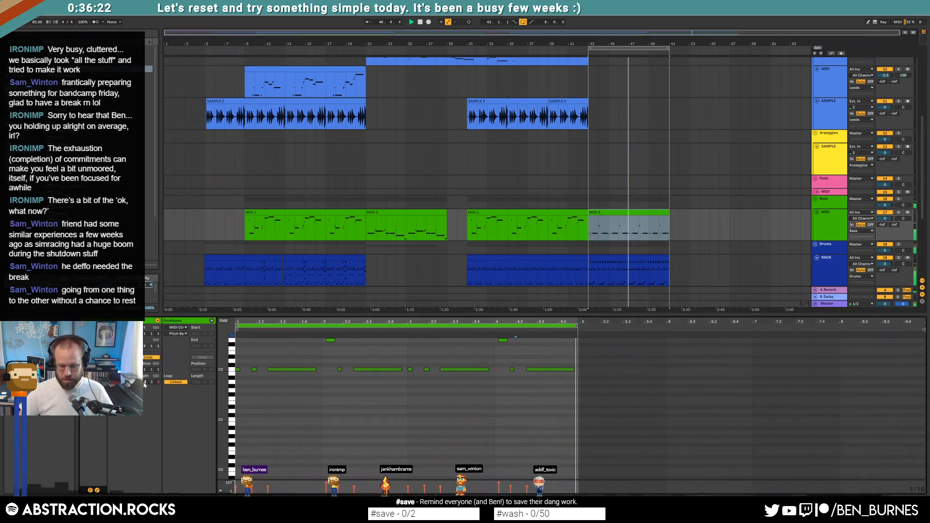
key("Return")
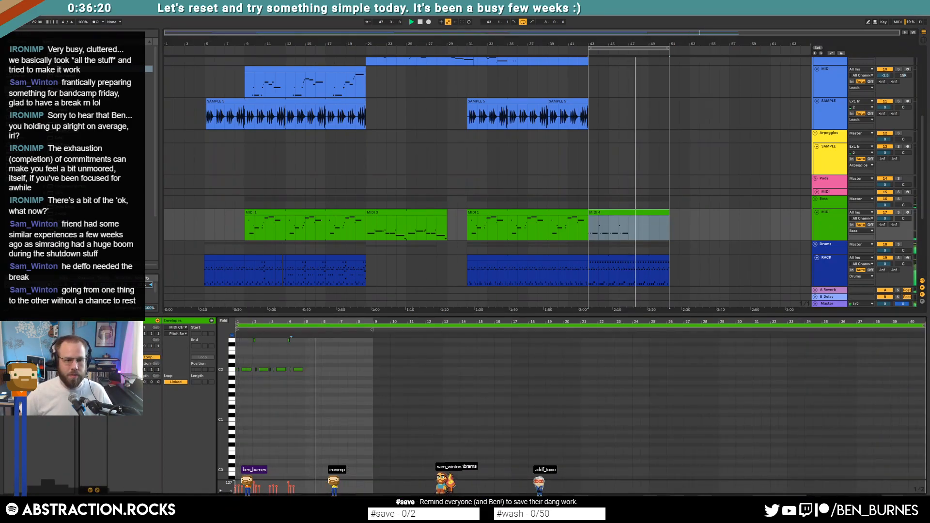
key("space")
type("4")
key("Return")
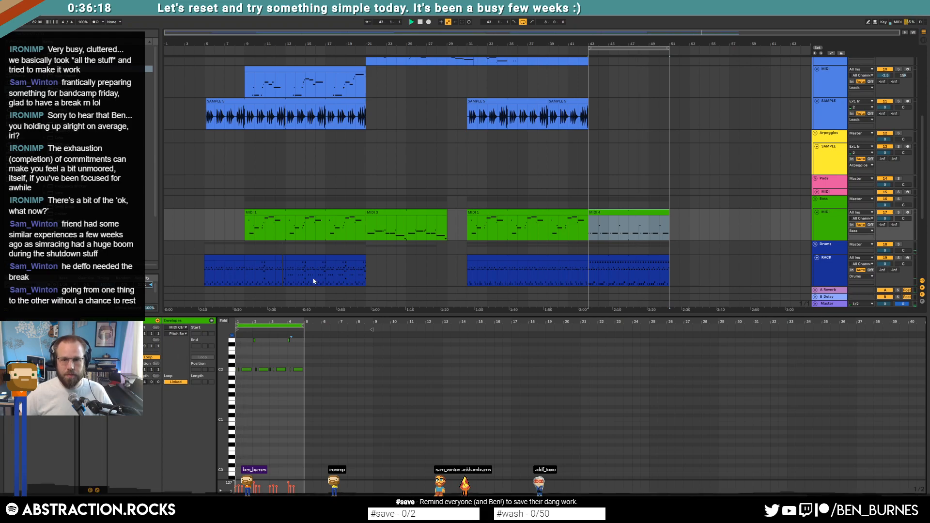
Copy the G2 note in bar 4 of the bass clip, raise the copy to C3 and place it directly after the original.
left_click(628, 227)
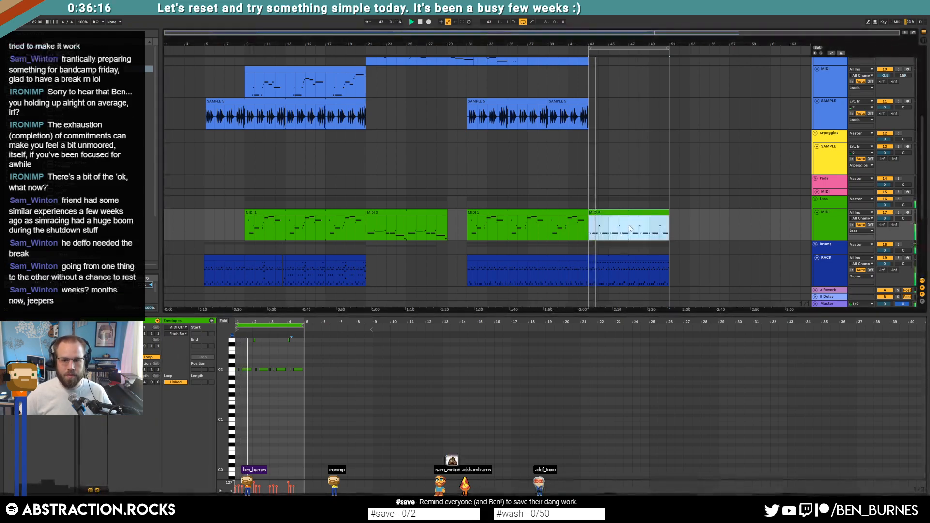
left_click_drag(281, 322, 283, 353)
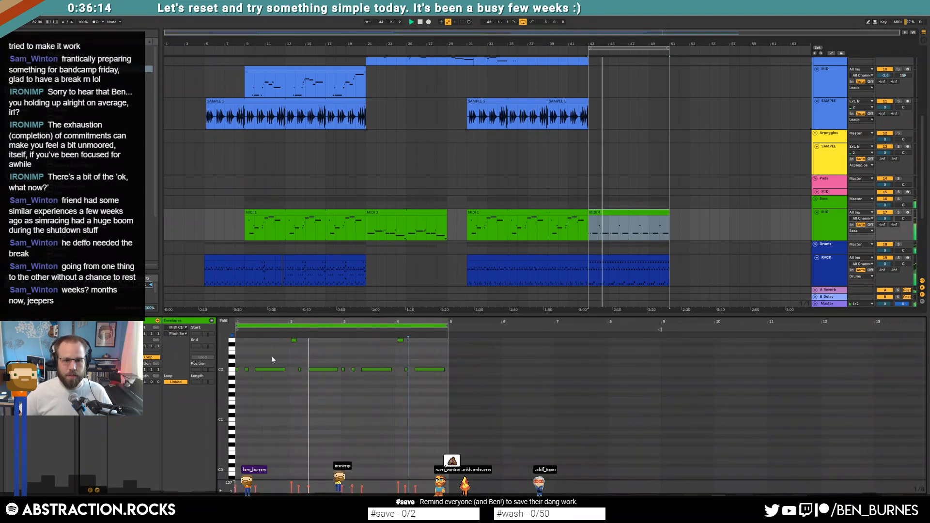
left_click_drag(222, 363, 229, 410)
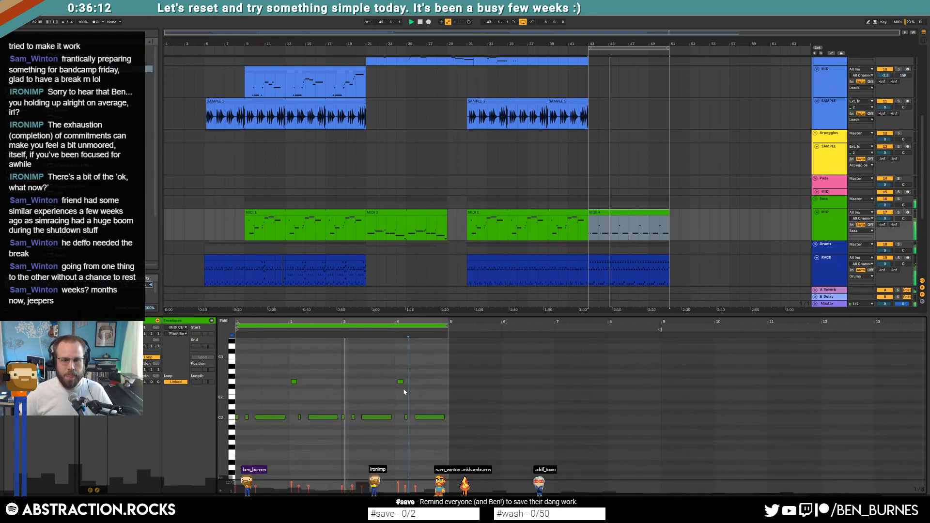
left_click(400, 382)
key("ctrl+c")
key("ctrl+v")
key("Up")
key("Up")
key("Up")
key("Up")
key("Up")
key("Right")
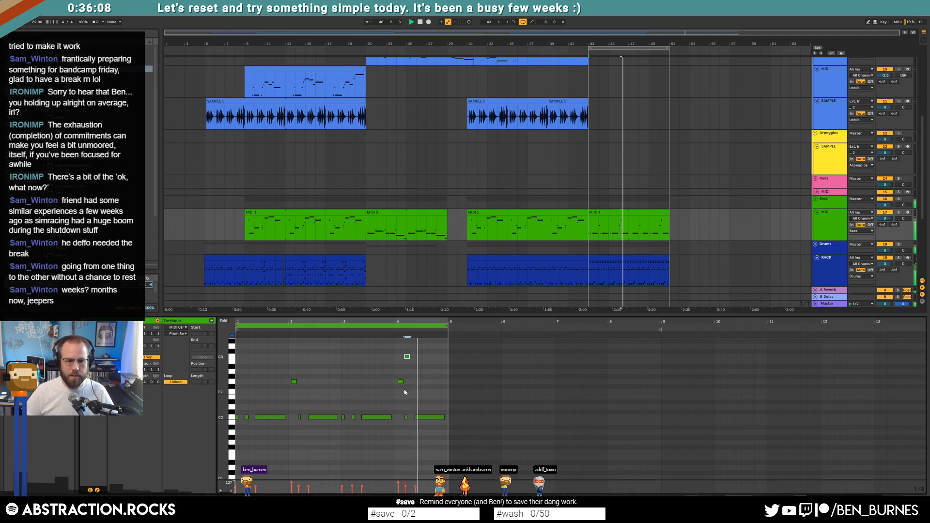
Raise the last long bass note an octave and the short C3 note two semitones, and delete the short C2 note beneath.
left_click(429, 417)
key("shift+Up")
left_click(409, 364)
left_click(407, 357)
key("Up")
key("Up")
double_click(406, 417)
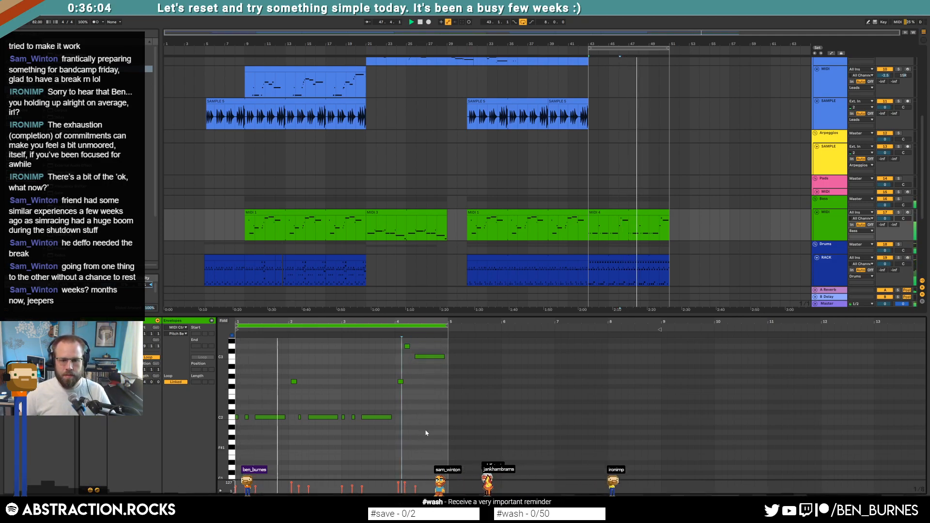
Lower the last long bass note to B2 and the short note before it to C3.
left_click(428, 357)
key("Down")
left_click(407, 346)
key("Down")
key("Down")
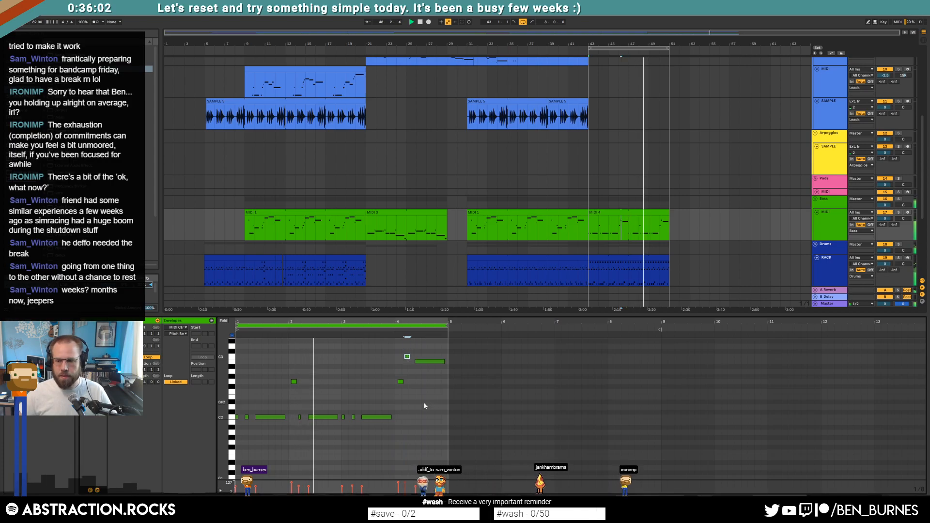
Shorten the last B2 bass note and add a D2 note filling the remainder of bar 4.
key("shift+Tab")
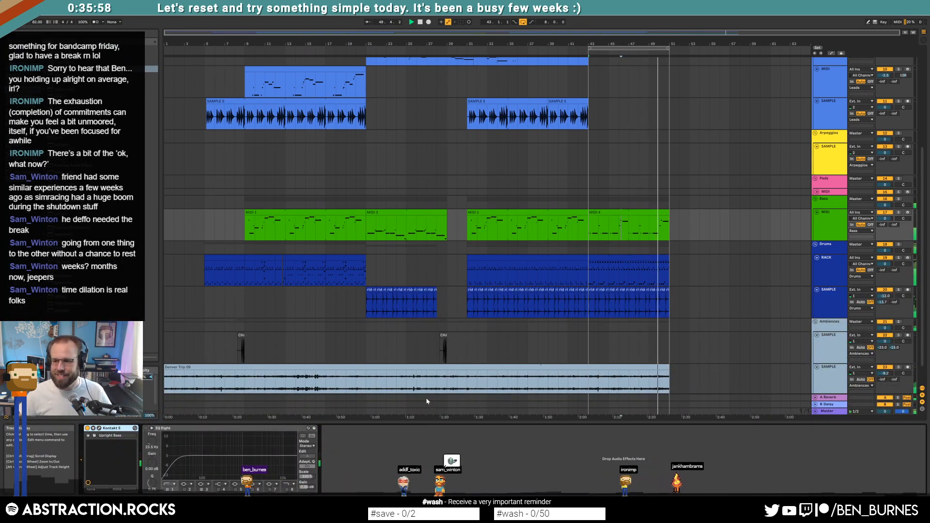
double_click(652, 213)
left_click(434, 432)
left_click_drag(447, 367, 428, 367)
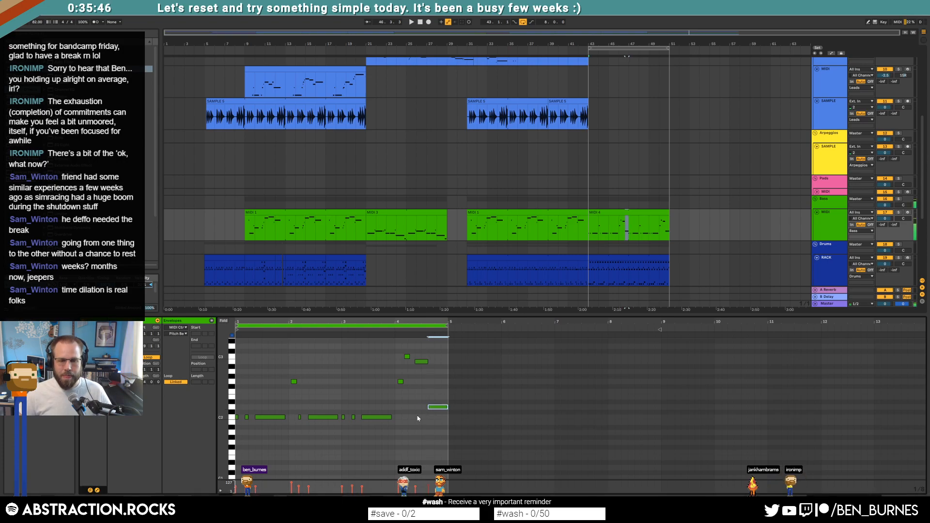
Move the arrangement loop to bars 47 to 55 and duplicate the last Leads chord clip to fill bars 51 to 55.
left_click(592, 222)
key("shift+Tab")
scroll(645, 291, "up", 4)
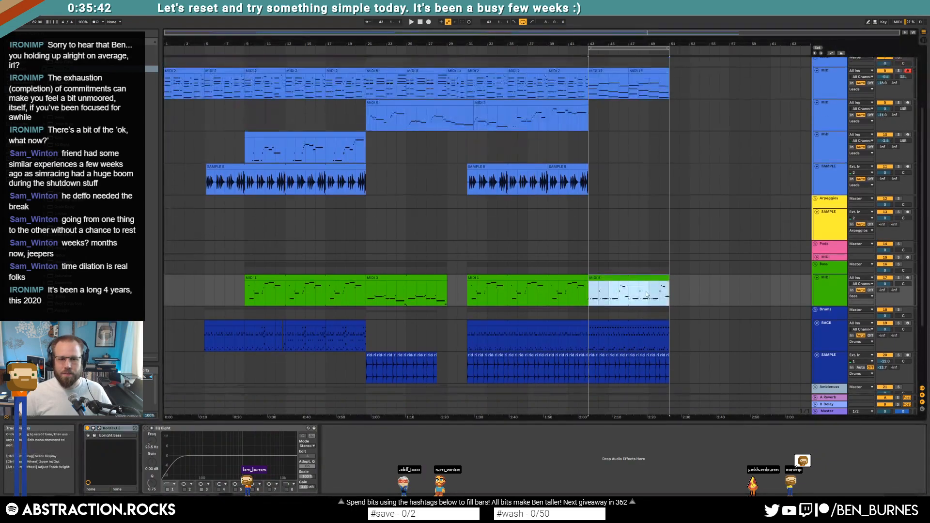
left_click(786, 157)
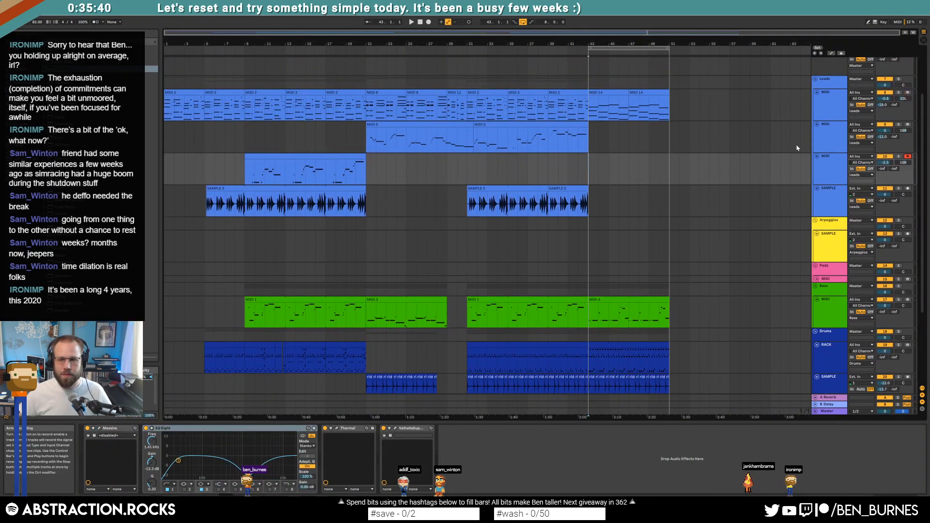
left_click_drag(613, 49, 653, 50)
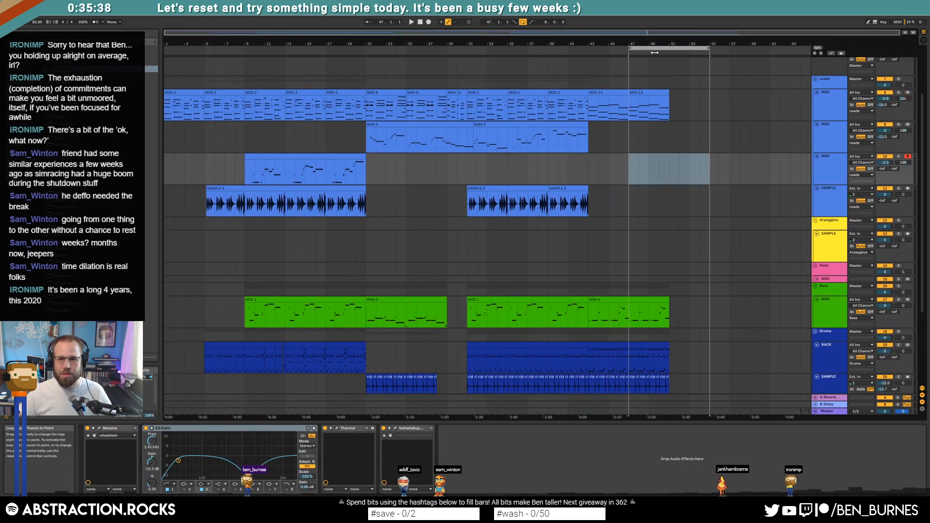
left_click(666, 94)
key("ctrl+d")
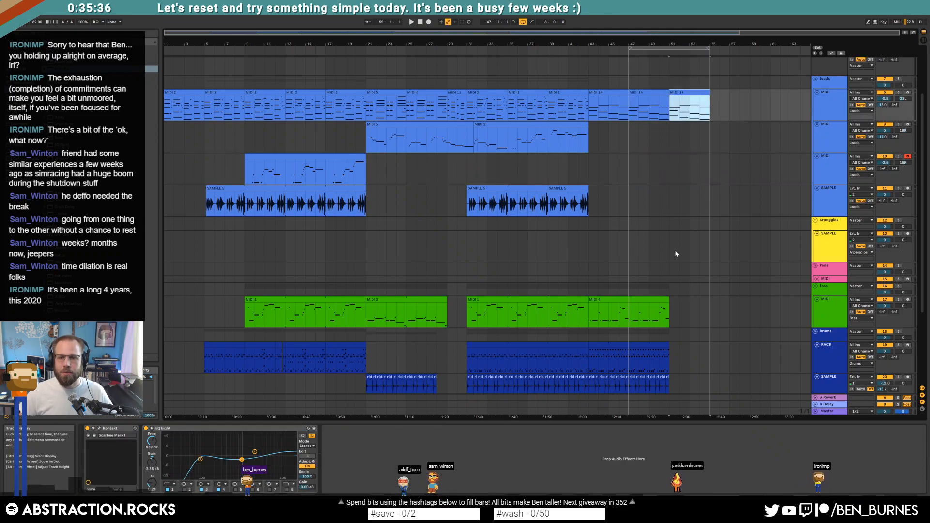
Extend the new bass clip to bar 55 and make it start at bar 47 instead of bar 43.
left_click_drag(669, 313, 709, 306)
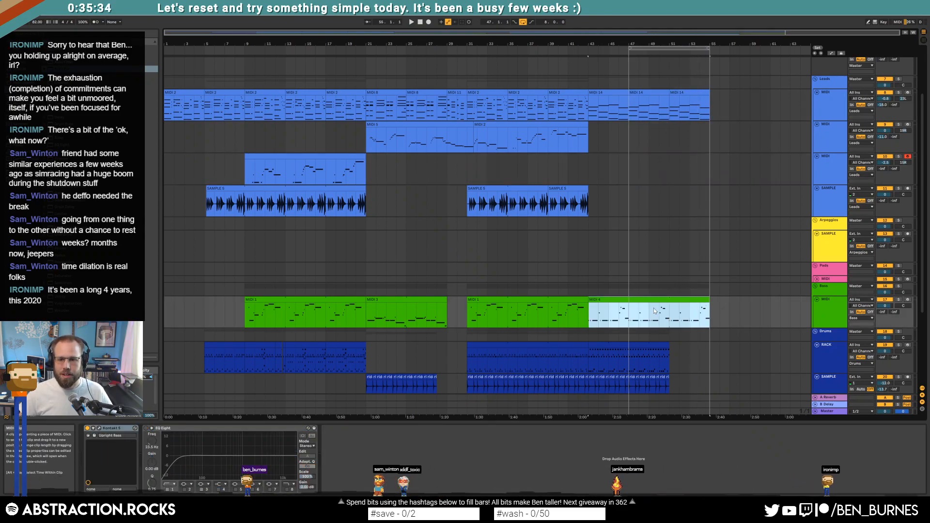
left_click(597, 304)
left_click_drag(589, 305, 709, 309)
Extend the drum rack clip to bar 55 and duplicate the ride samples to cover the same bars.
scroll(624, 317, "down", 1)
scroll(625, 318, "down", 2)
left_click_drag(670, 356, 710, 342)
key("ctrl+d")
Copy the short ambience sample before bar 29 so that the copy ends at bar 47.
scroll(644, 355, "down", 3)
left_click(444, 310)
left_click_drag(443, 310, 628, 314)
scroll(636, 235, "up", 5)
scroll(635, 235, "up", 4)
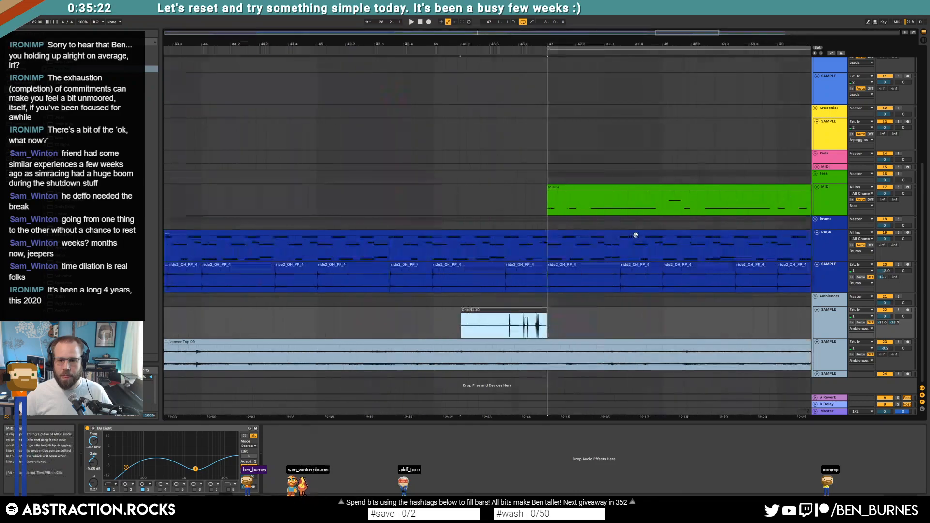
Try to clear the drum rack notes from about bar 46 to bar 47 and delete a ride sample there.
left_click_drag(446, 251, 546, 252)
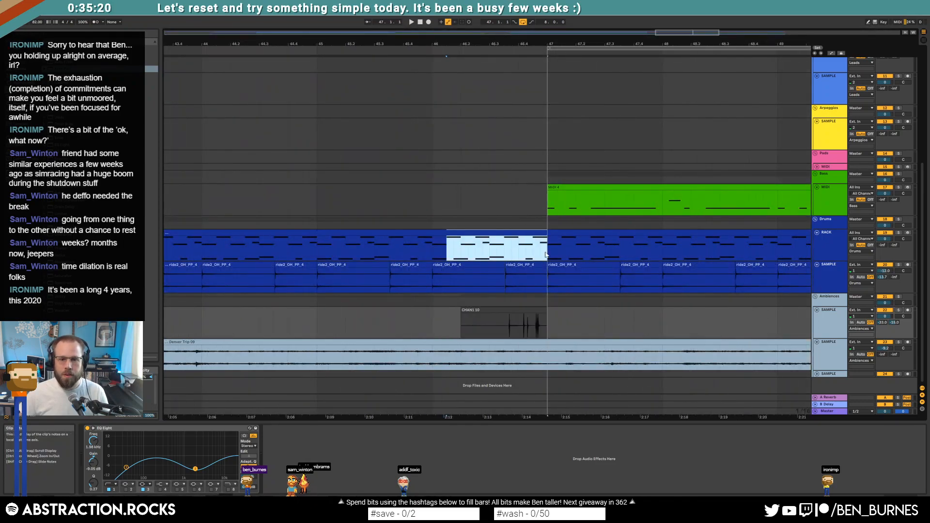
key("Delete")
left_click(510, 264)
key("Delete")
scroll(520, 267, "down", 6)
scroll(521, 267, "up", 8)
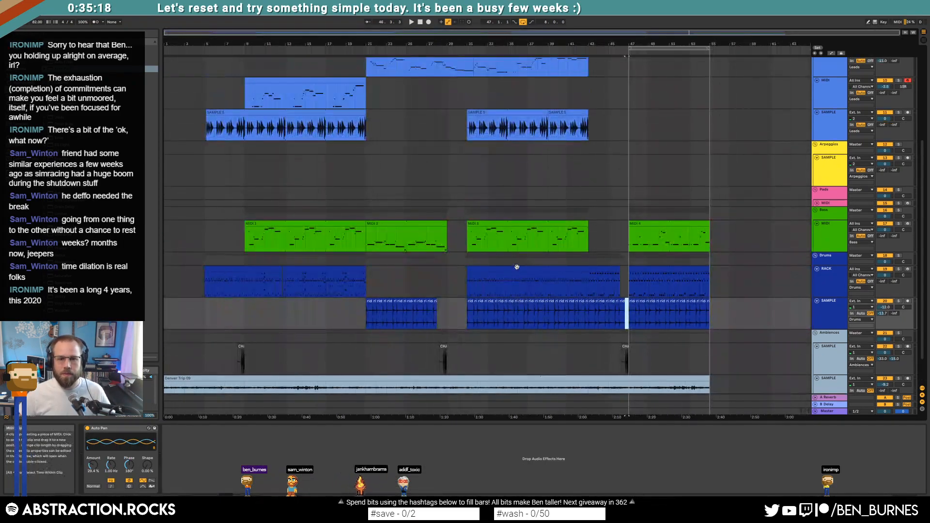
scroll(558, 288, "down", 3)
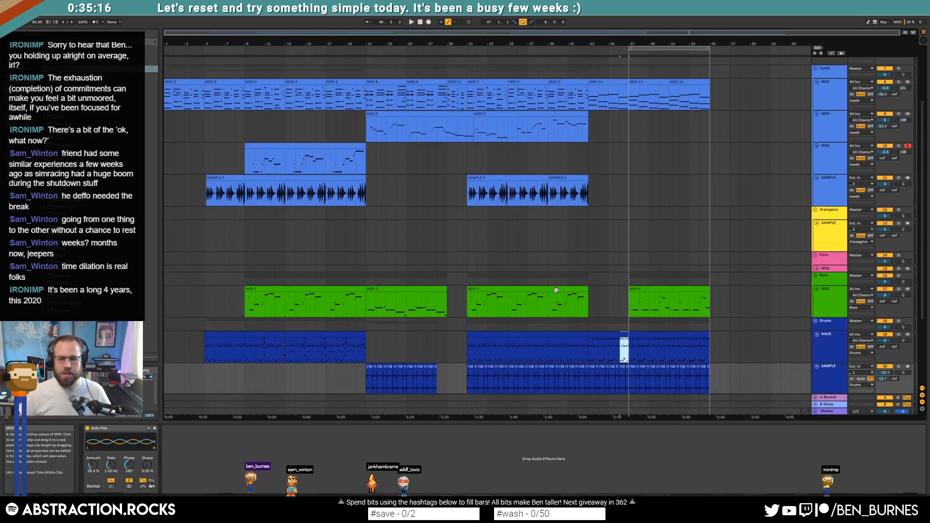
Clear the drum rack notes from position 42.1.3 to bar 43 and delete the last ride sample before bar 43.
scroll(652, 312, "up", 6)
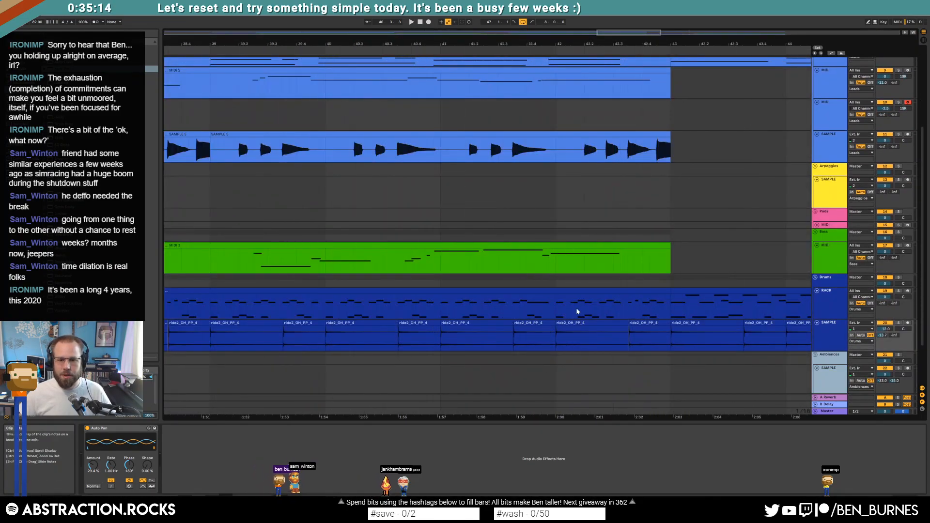
left_click_drag(570, 312, 637, 311)
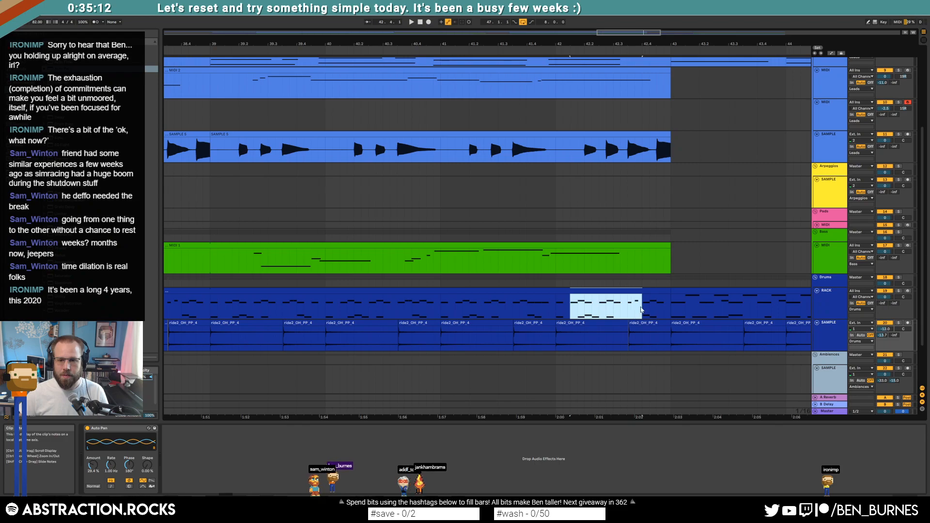
key("Delete")
left_click_drag(641, 307, 643, 305)
left_click(650, 291)
key("Delete")
left_click(635, 323)
key("Delete")
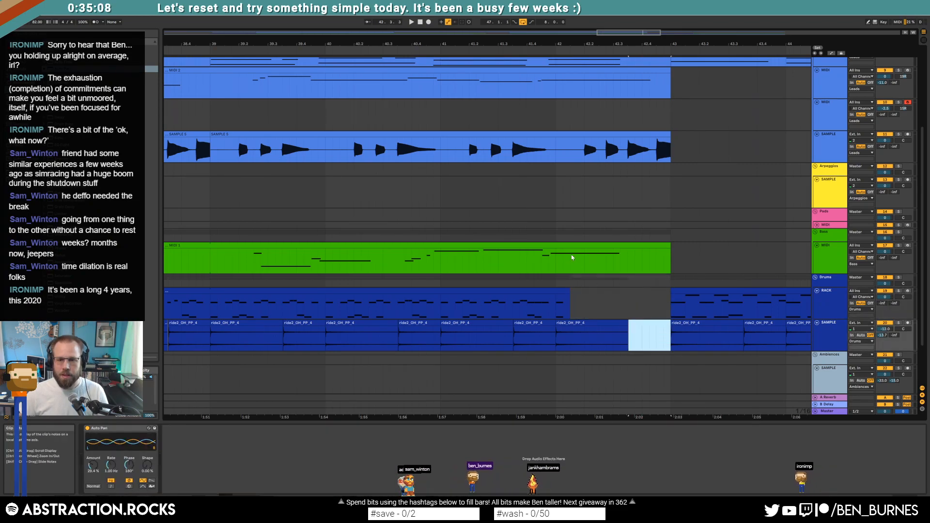
Play the transition into bar 43 and shorten the Leads sample clip so that it ends at bar 42.
left_click(533, 260)
key("space")
left_click_drag(670, 134, 560, 149)
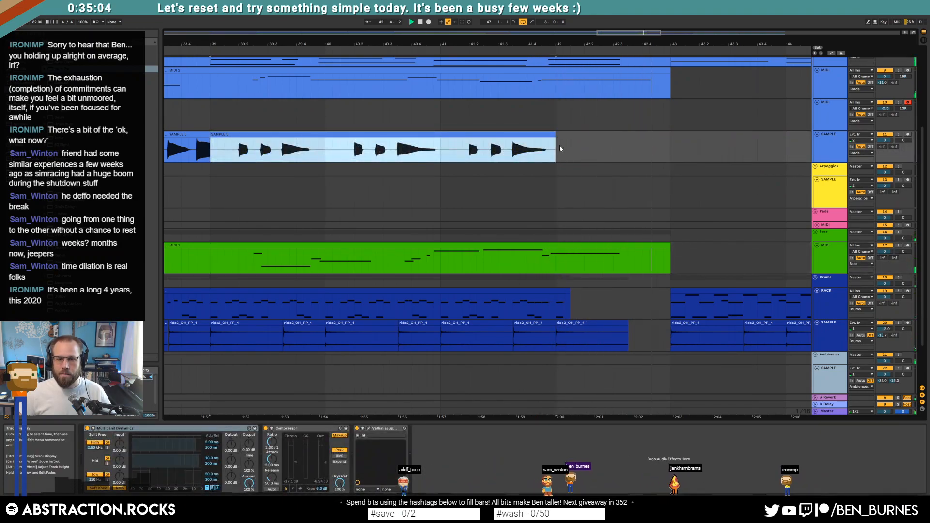
left_click_drag(620, 33, 663, 13)
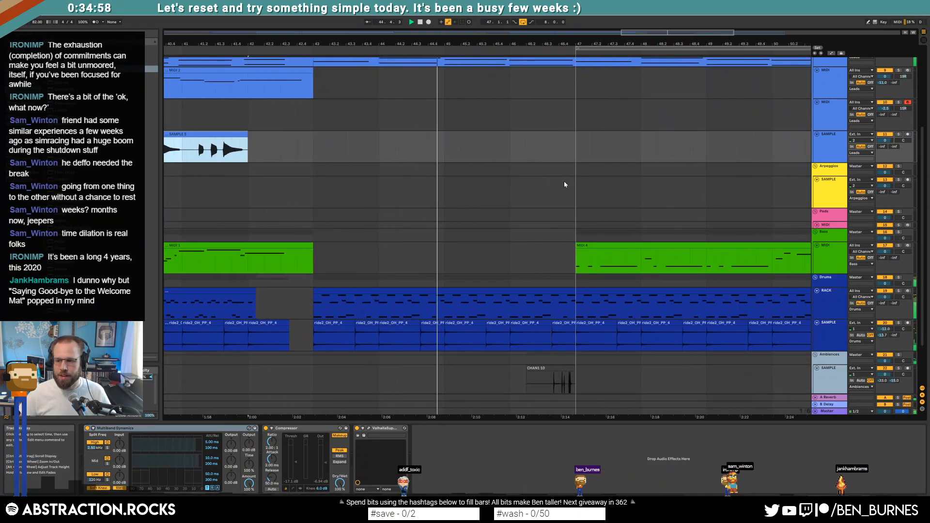
scroll(604, 199, "down", 2)
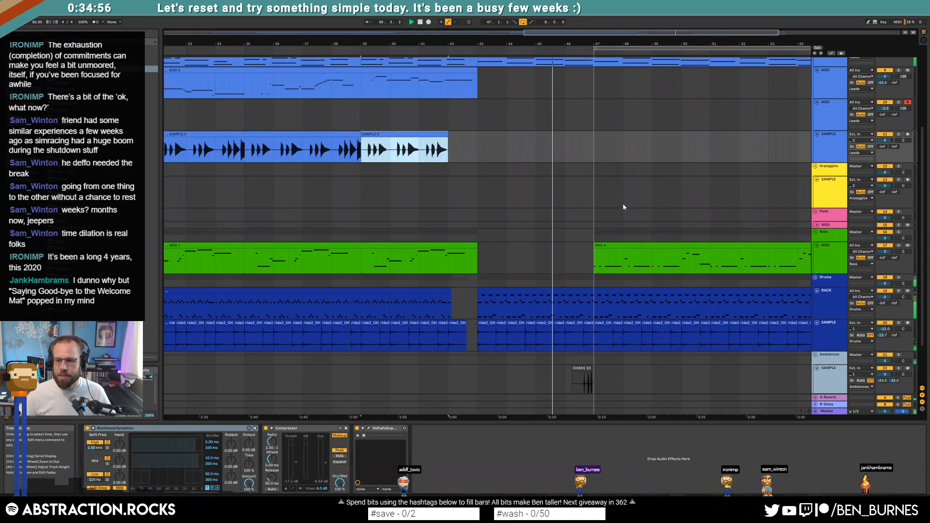
Select all arrangement material within the loop region from bar 47 to bar 55.
left_click(607, 169)
left_click_drag(637, 33, 688, 31)
left_click(541, 49)
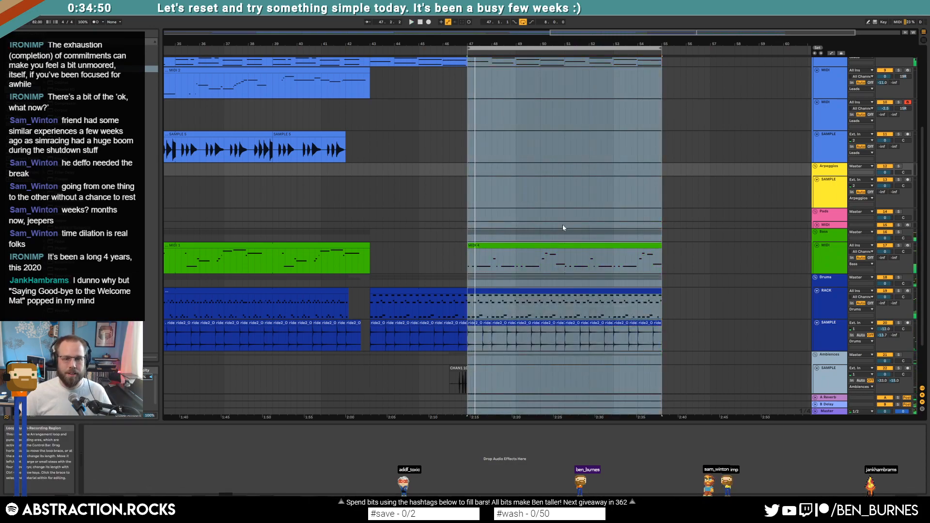
Save the Live Set in the 2 Hour Tracks 2020 folder as "2020-09-02 Saying Good-Bye to the Welcome Mat".
key("ctrl+s")
left_click(425, 123)
double_click(371, 213)
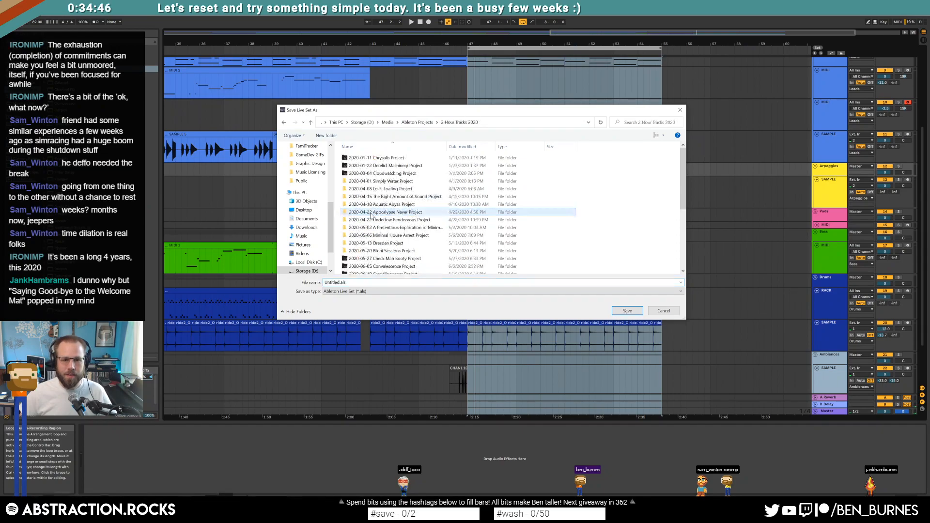
scroll(372, 236, "down", 5)
left_click(375, 282)
type("2020-")
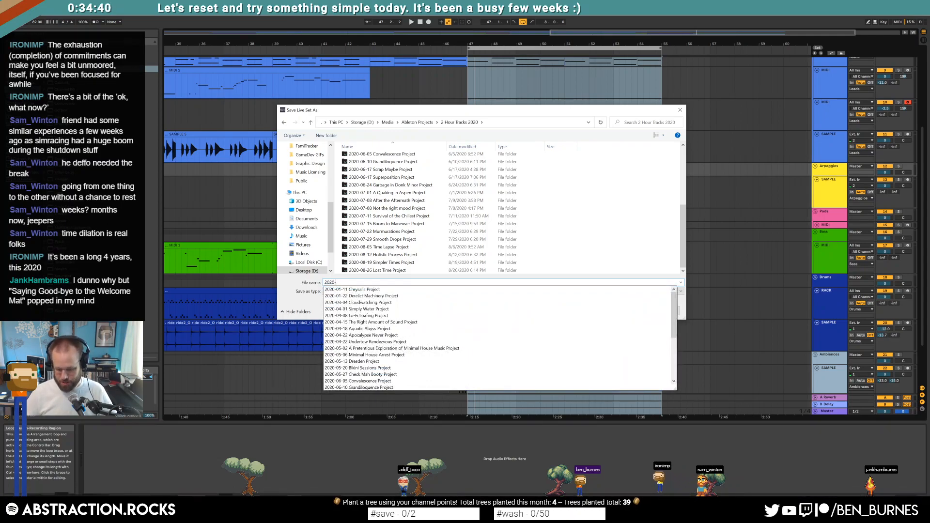
type("09")
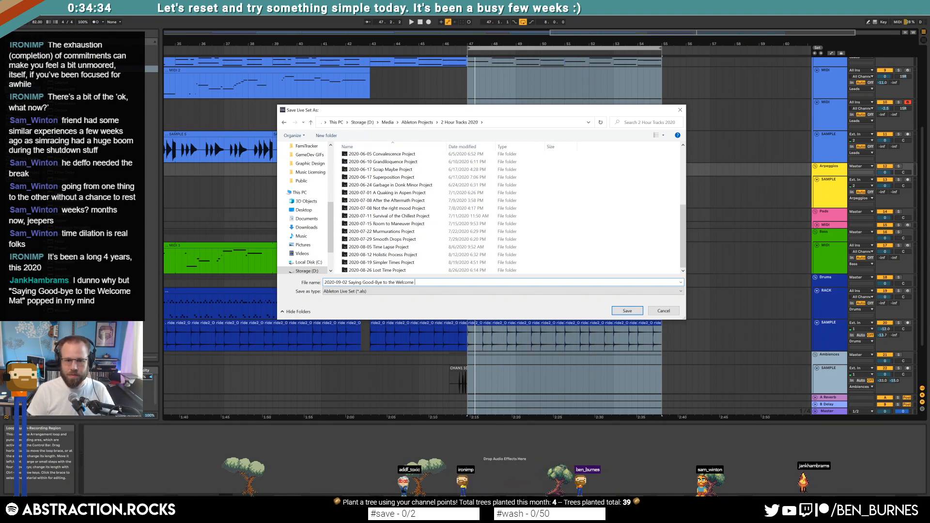
key("Return")
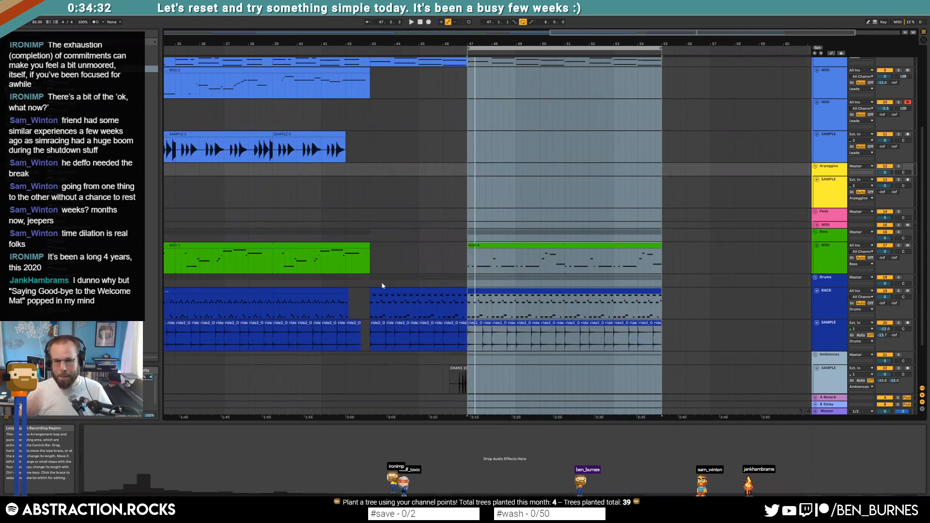
Play the arrangement from about bar 42 to hear the transition into the new section.
left_click(513, 289)
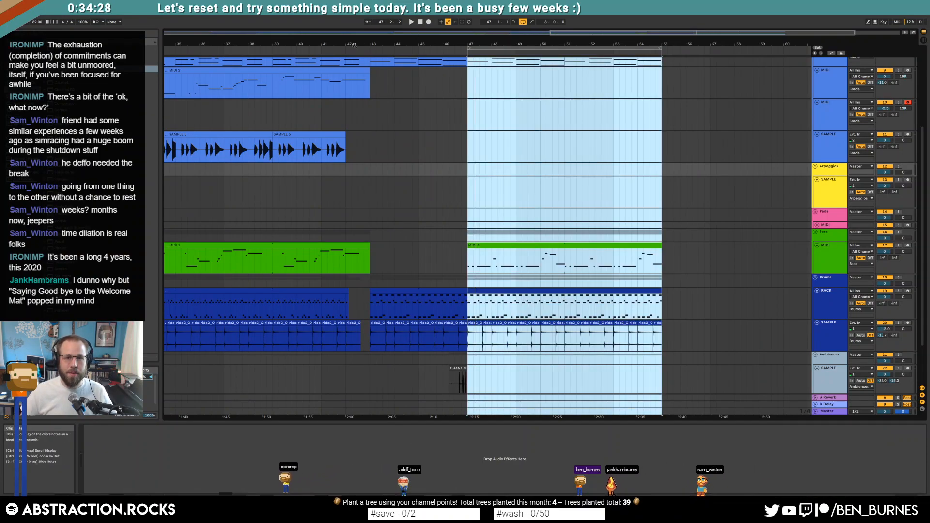
left_click(357, 51)
left_click(751, 204)
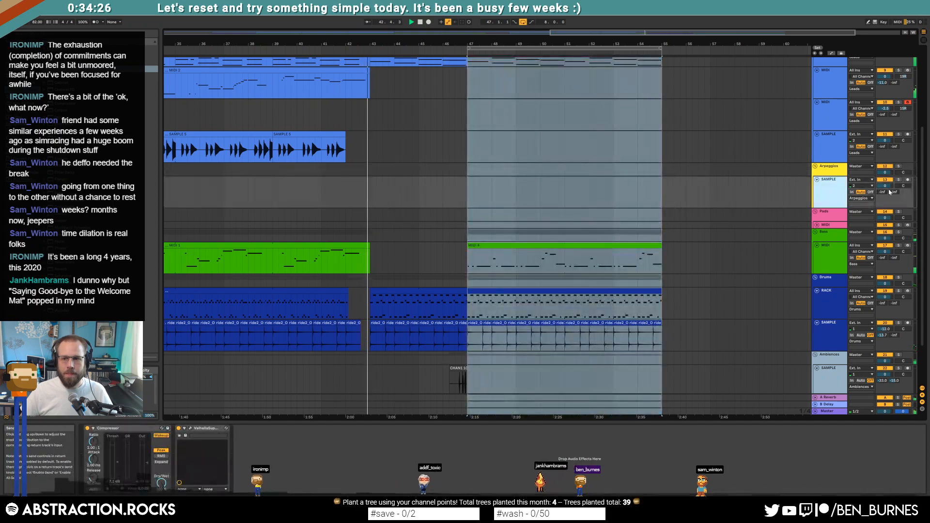
Replace the audio track in the Arpeggios group with a new MIDI track.
left_click(371, 195)
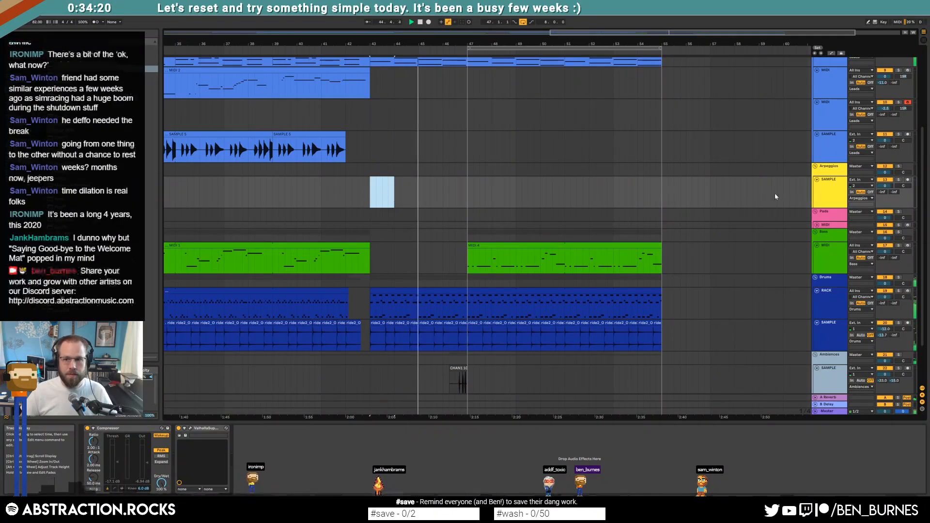
left_click(830, 184)
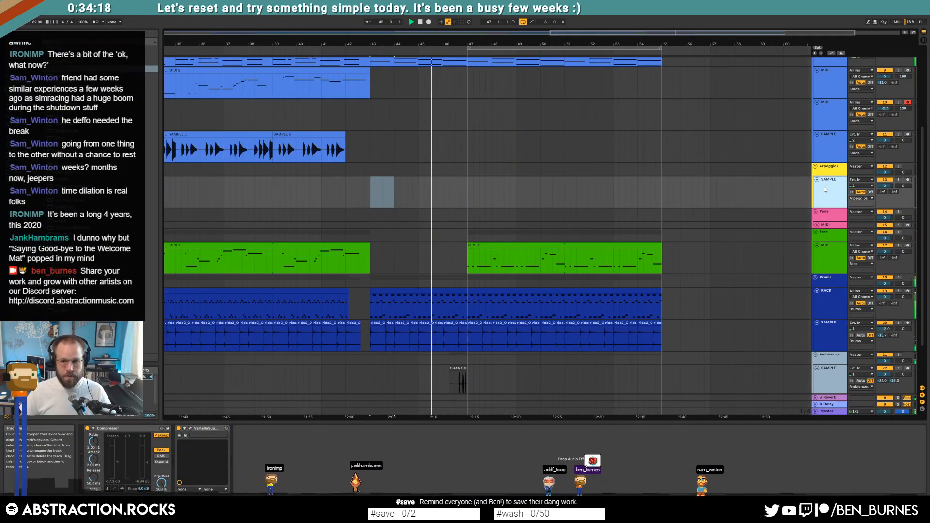
key("ctrl+shift+t")
left_click(829, 185)
key("Delete")
Insert a MIDI clip at bar 43 on the Arpeggios MIDI track and extend it to bar 55.
key("ctrl+shift+m")
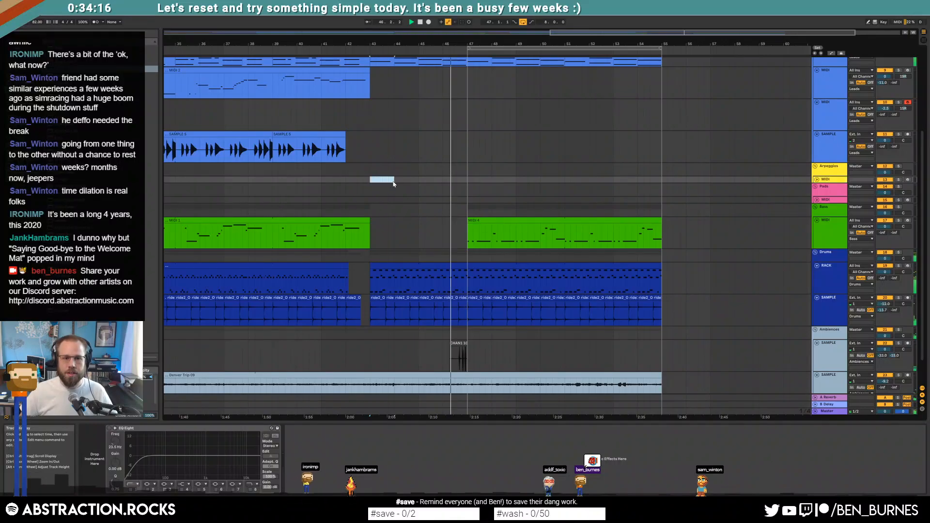
double_click(388, 179)
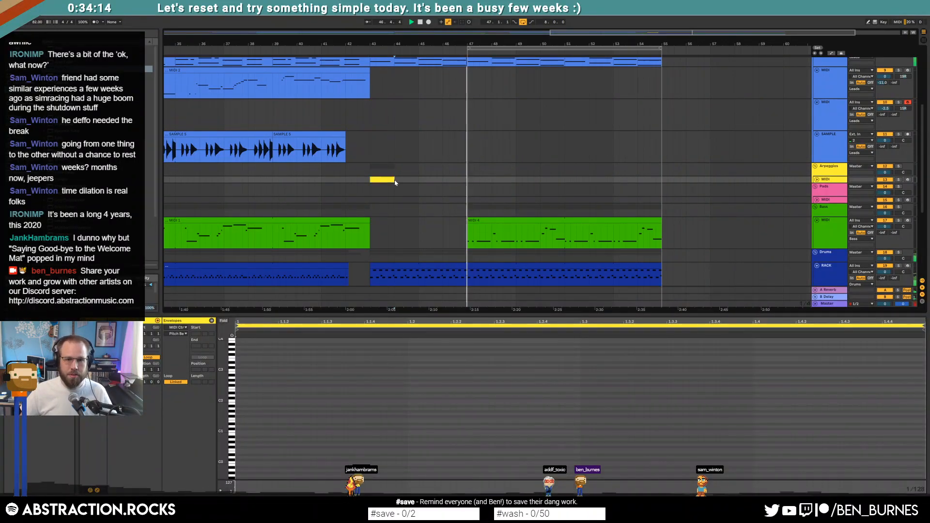
double_click(396, 179)
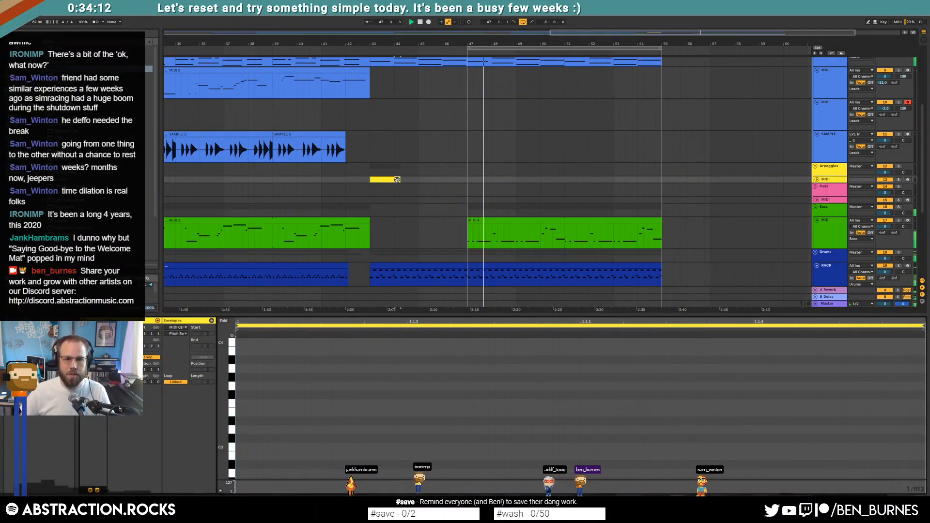
left_click_drag(398, 179, 455, 180)
left_click_drag(662, 184, 661, 184)
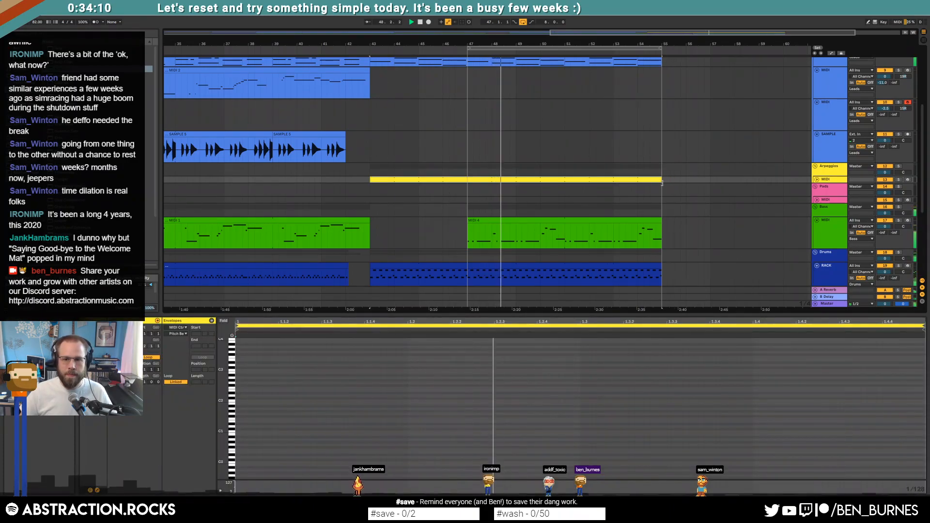
Draw a short C3 note at the start of the Arpeggios clip and duplicate it twice, spaced three sixteenths apart.
key("space")
left_click_drag(237, 371, 277, 369)
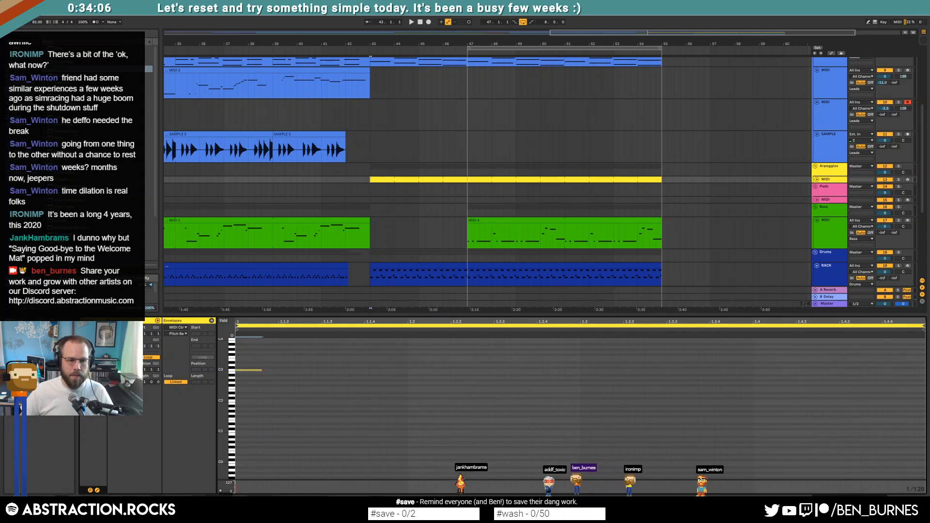
left_click_drag(309, 396, 345, 382)
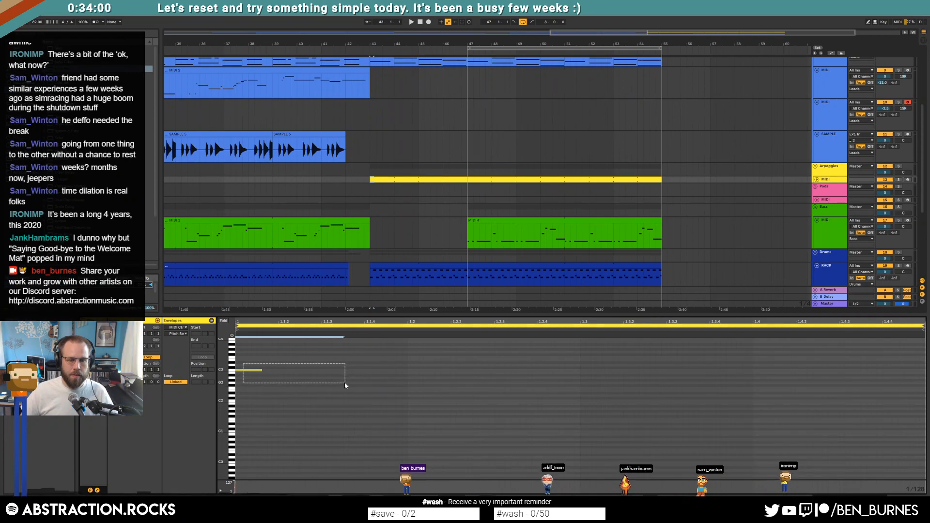
key("ctrl+d")
key("ctrl+d")
key("space")
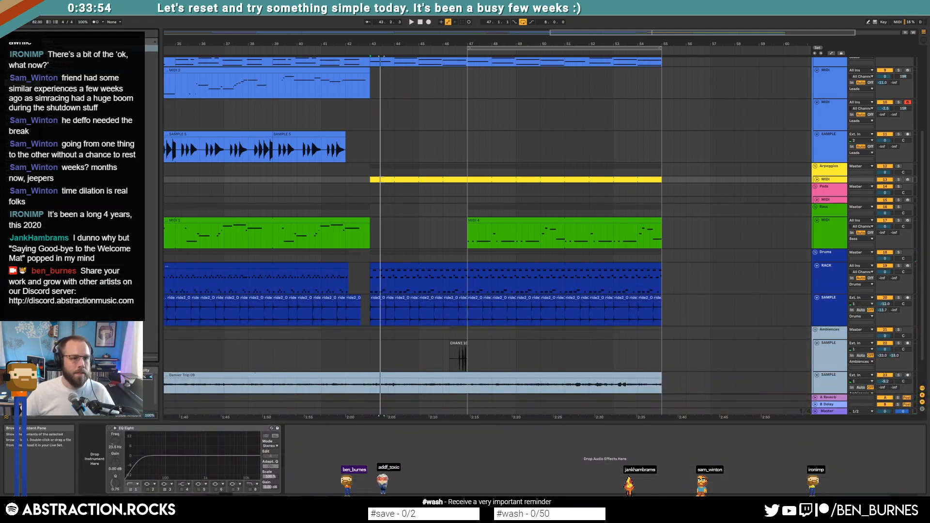
Load Operator onto the Arpeggios MIDI track and lower the level of oscillator A.
left_click(97, 97)
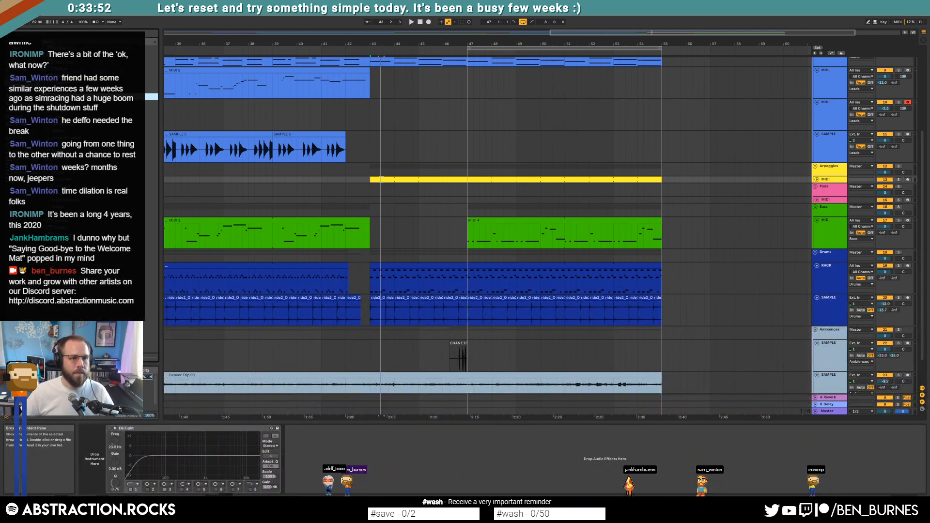
left_click_drag(97, 96, 107, 460)
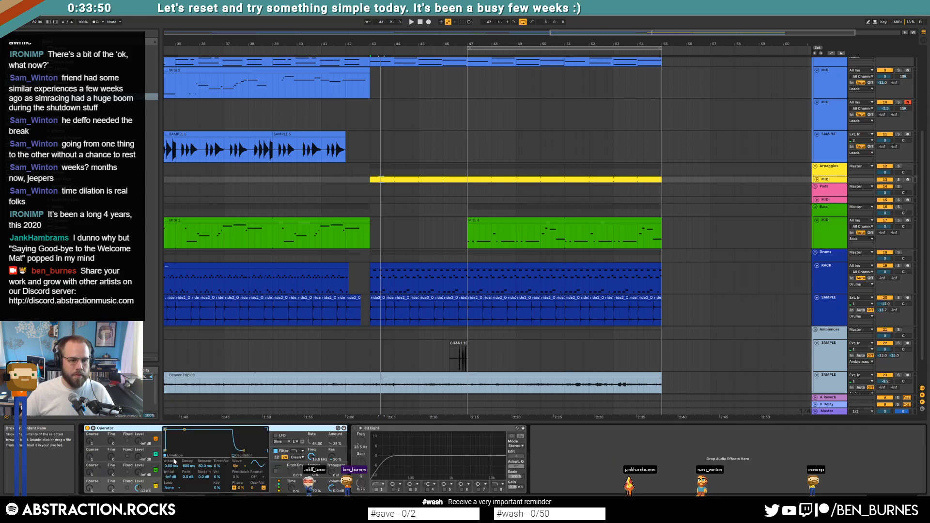
left_click_drag(143, 489, 144, 493)
Lower Operator's filter frequency, choose a saw waveform for oscillator A and play the arpeggio.
left_click_drag(310, 457, 311, 459)
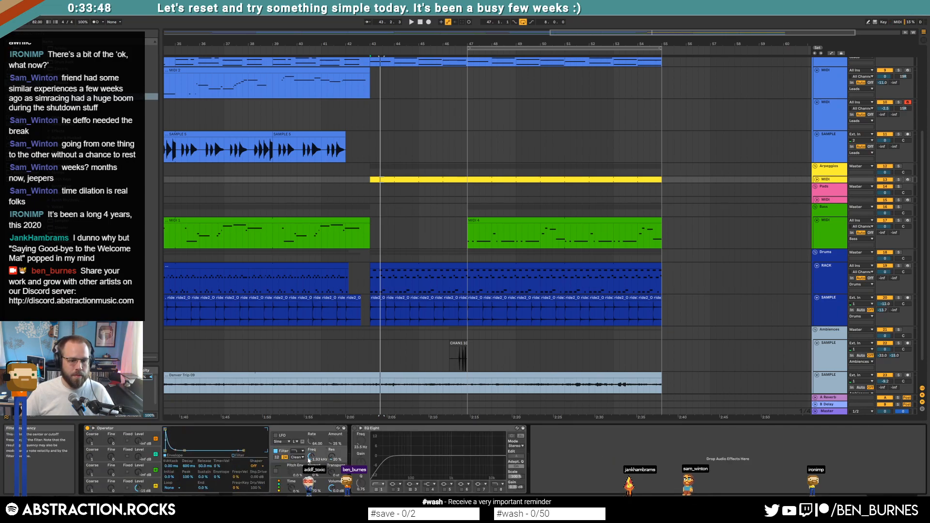
left_click(102, 482)
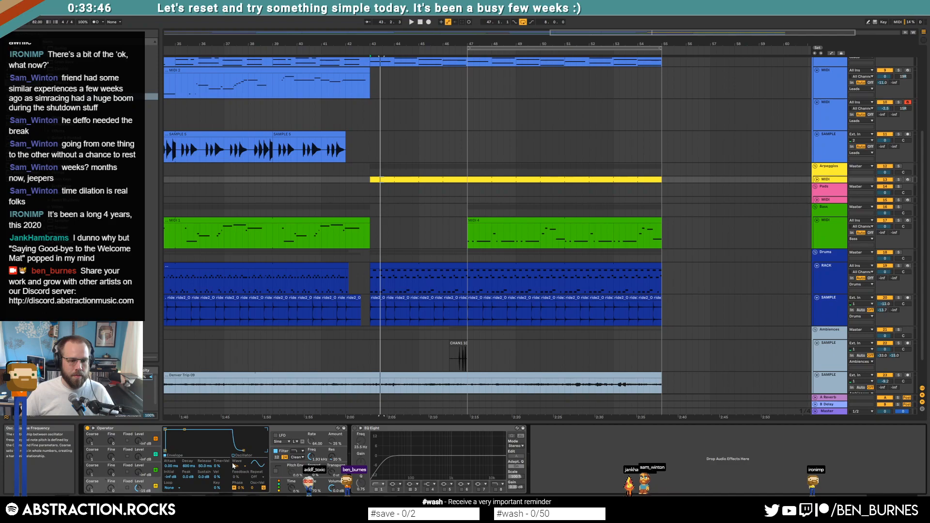
left_click(240, 466)
left_click(244, 379)
key("space")
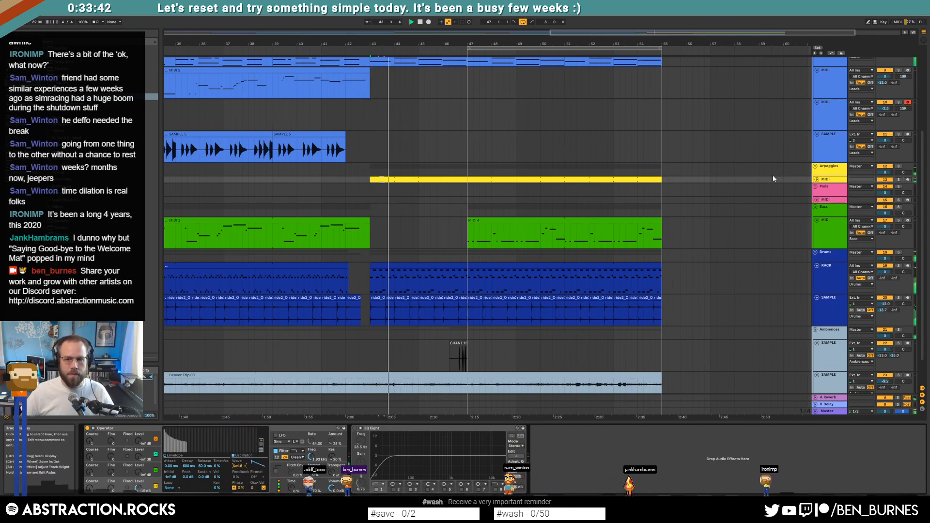
Unfold the Arpeggios MIDI track and shape oscillator A's envelope with a shorter decay, low sustain and slightly longer release.
left_click(817, 179)
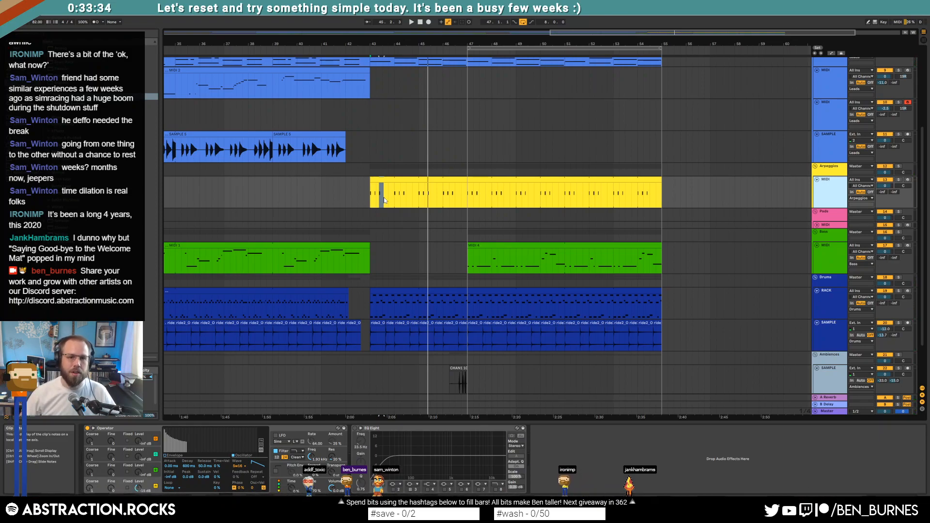
left_click(409, 188)
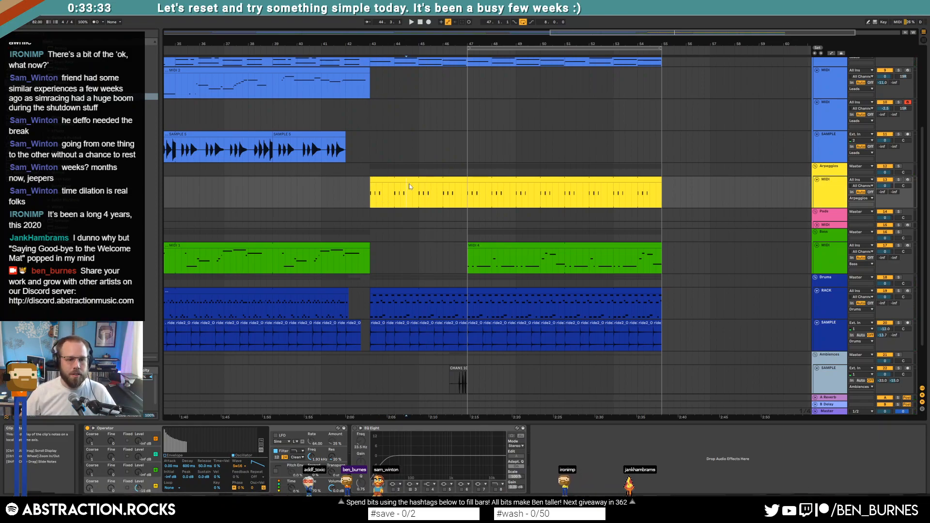
left_click(170, 457)
left_click_drag(185, 429, 187, 450)
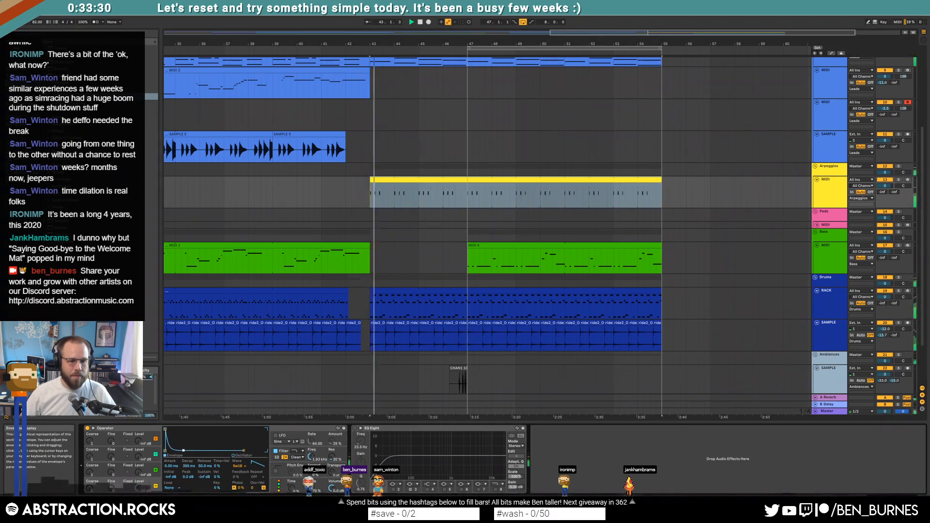
left_click_drag(243, 451, 244, 451)
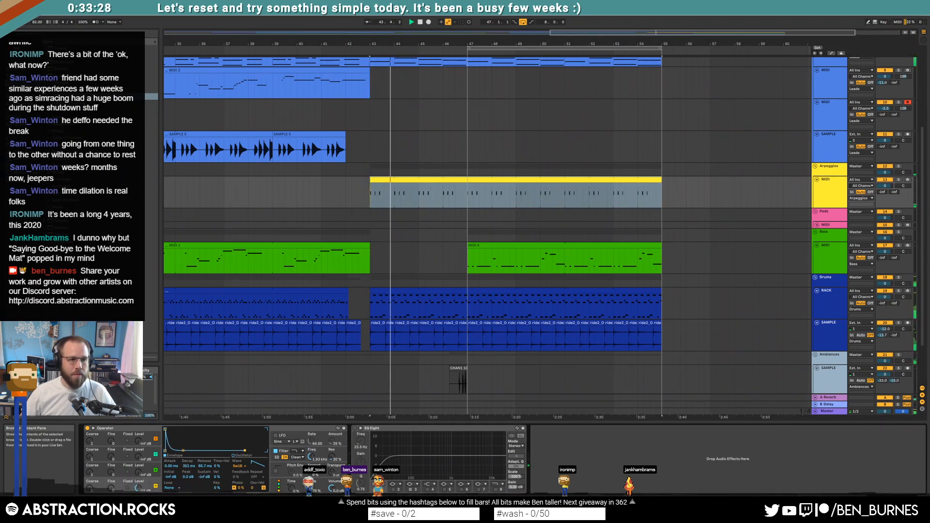
Add ValhallaSupermassive after Operator and set its delay to Note mode at 1/32.
left_click(22, 138)
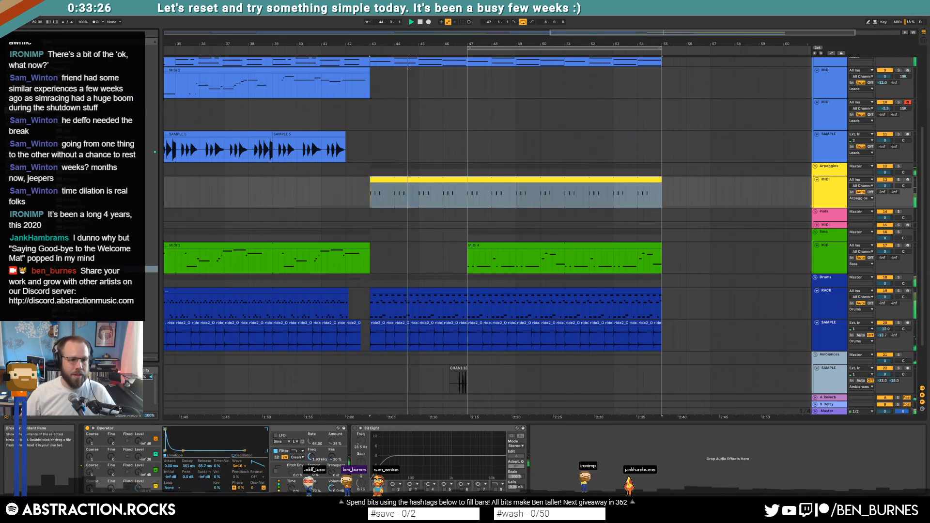
left_click_drag(77, 111, 357, 433)
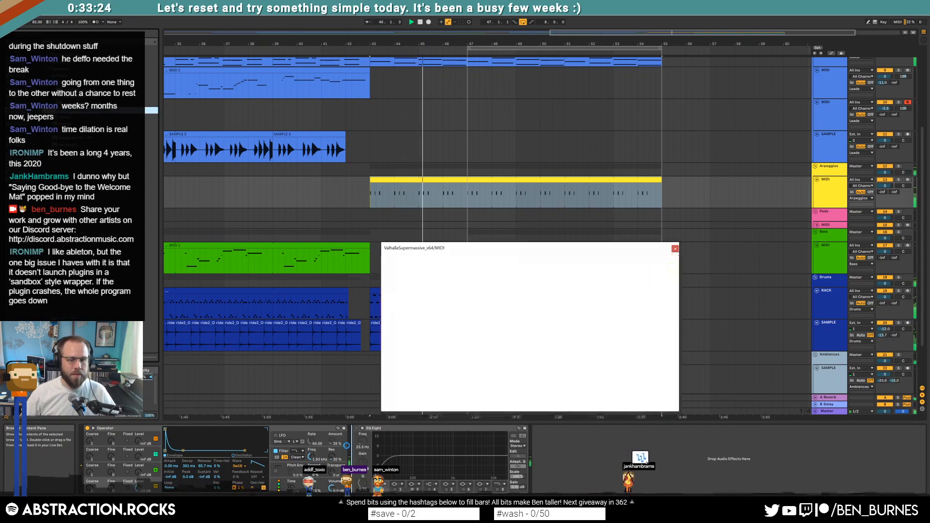
left_click_drag(508, 249, 531, 248)
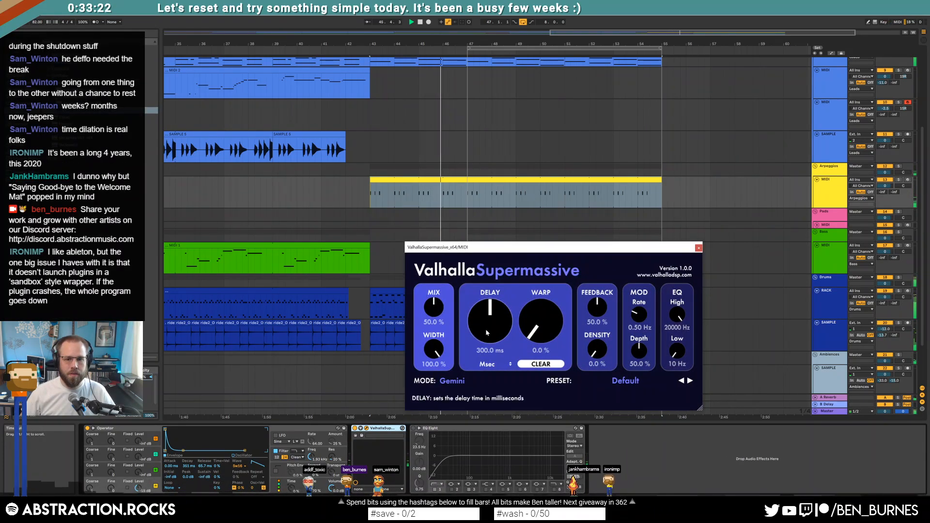
left_click(492, 366)
left_click(484, 380)
left_click_drag(491, 322, 490, 327)
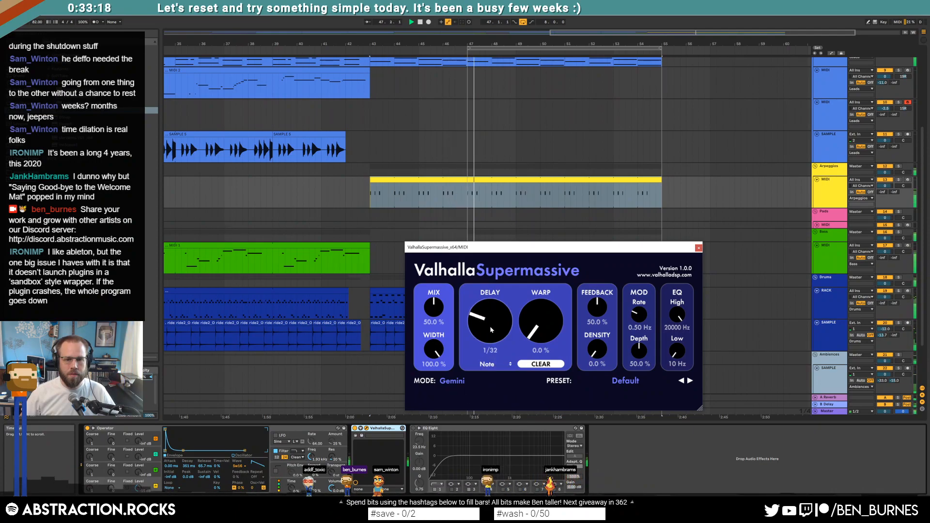
Set ValhallaSupermassive to mix 46.8 %, feedback 49.2 %, warp 40.4 %, mod rate 0.45 Hz, mod depth 32.8 % and low EQ 650 Hz.
left_click_drag(598, 308, 595, 310)
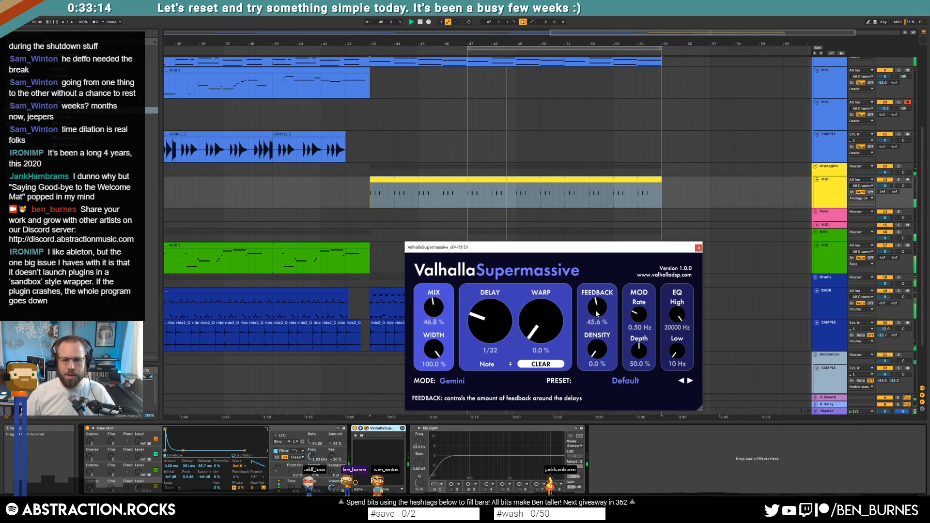
left_click_drag(548, 334, 548, 285)
left_click_drag(639, 352, 639, 373)
left_click_drag(641, 309, 673, 323)
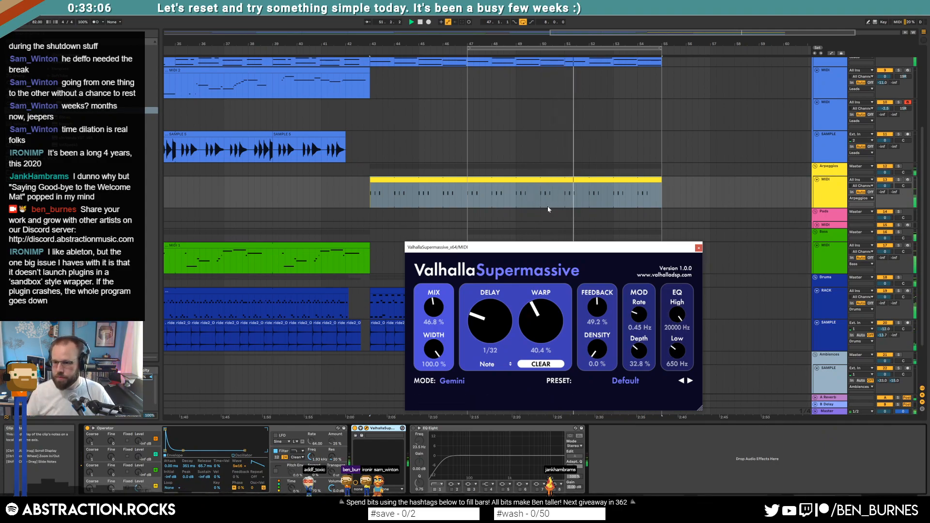
key("space")
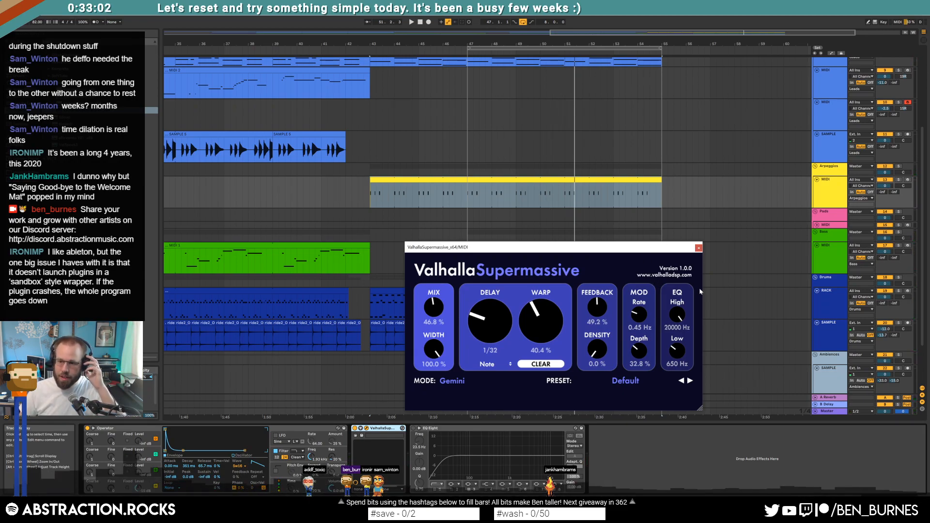
left_click(699, 248)
Automate Operator's filter frequency on the Arpeggios track to rise from bar 43 to about 5.74 kHz at bar 47, and play it.
left_click(370, 193)
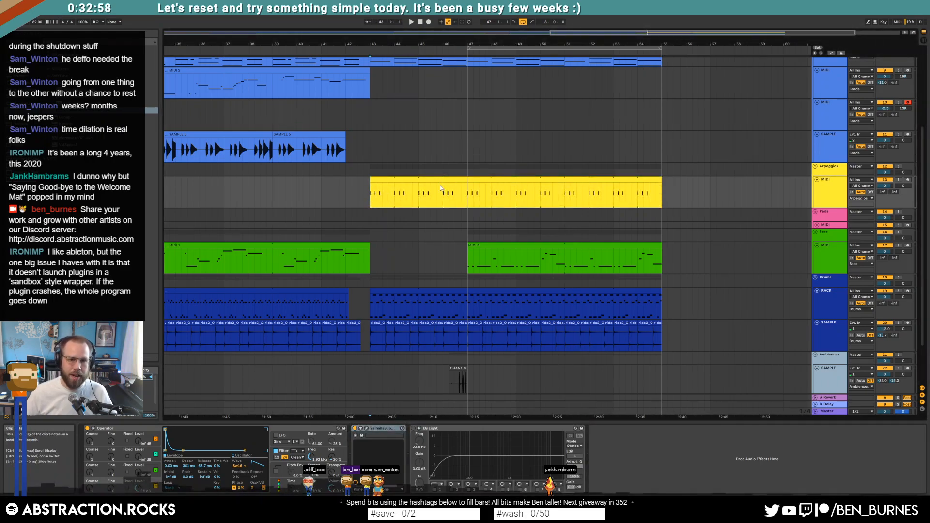
double_click(409, 181)
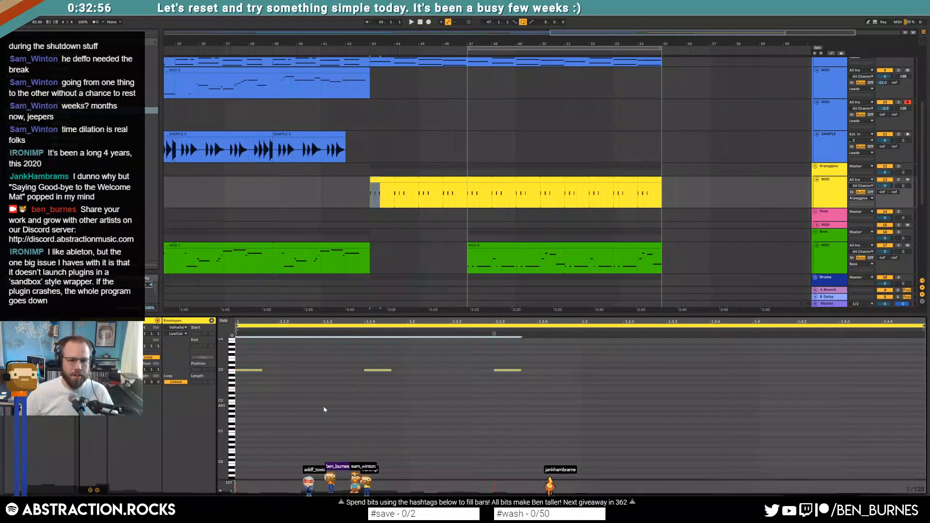
key("shift+Tab")
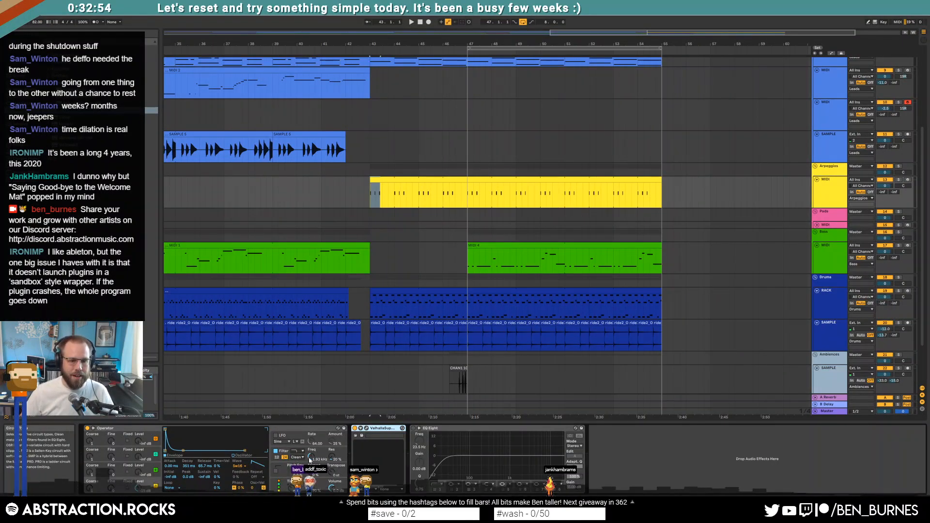
left_click_drag(309, 461, 309, 462)
key("a")
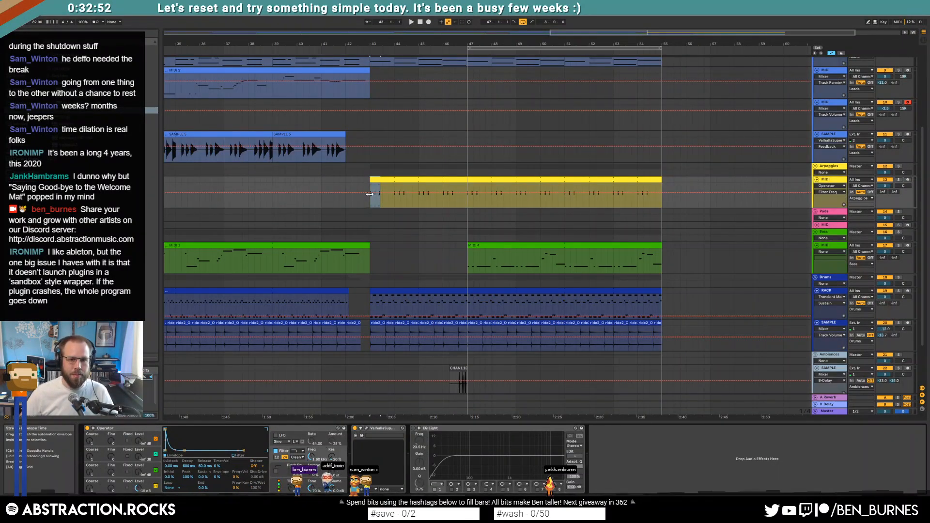
left_click(369, 192)
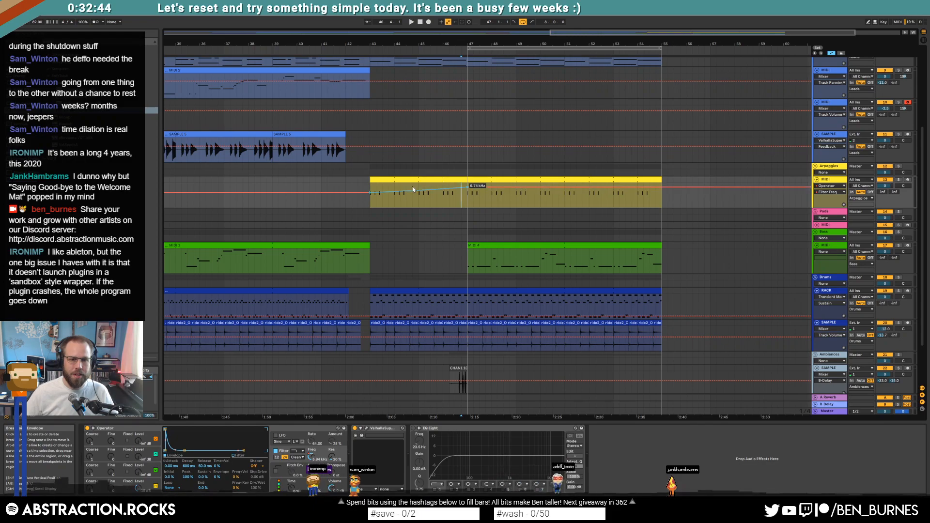
left_click(321, 184)
key("a")
key("space")
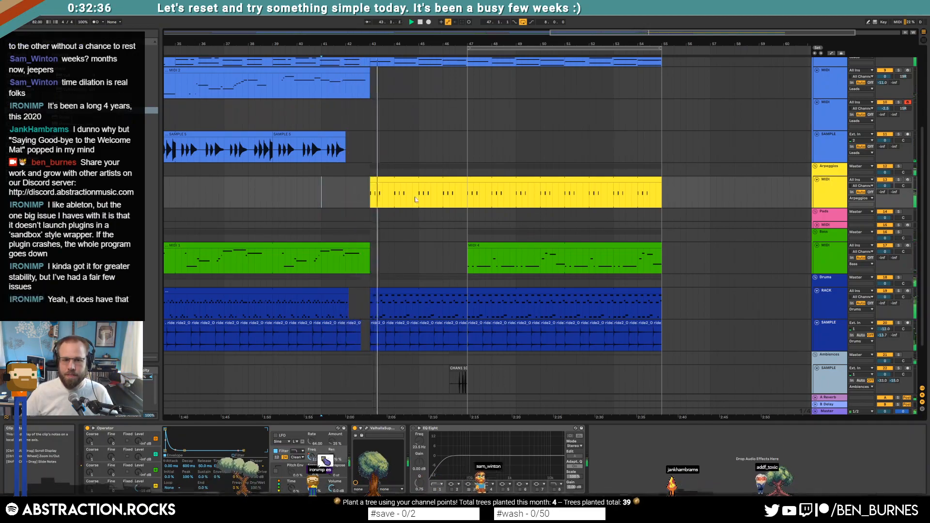
Transpose all notes in the Arpeggios clip up one octave to C4.
double_click(426, 180)
left_click(376, 378)
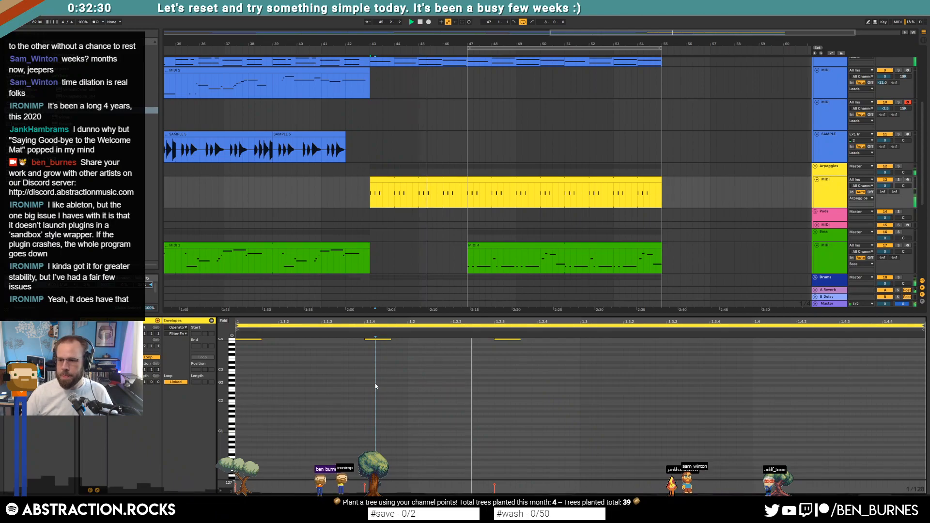
left_click(346, 405)
key("ctrl+a")
key("shift+Down")
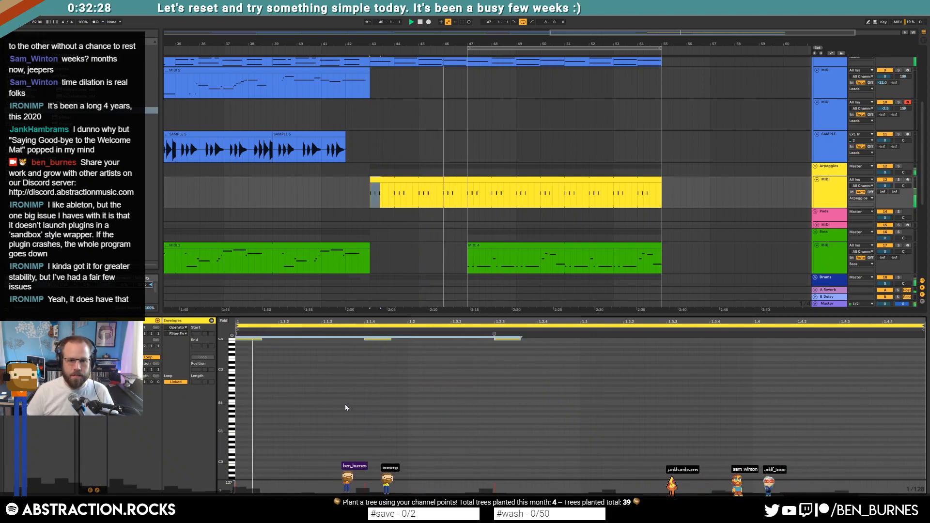
key("shift+Tab")
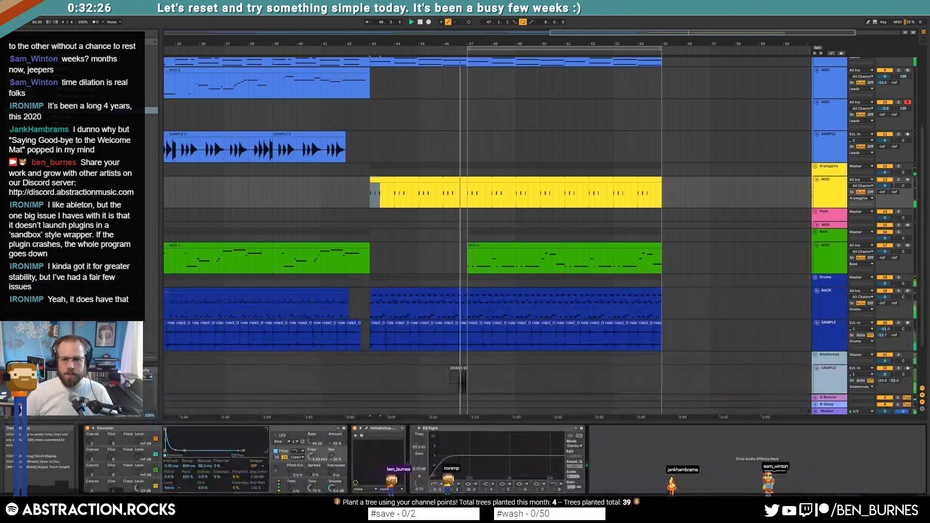
Arm the Arpeggios MIDI track and overdub extra notes over the looped section starting at bar 47.
left_click_drag(470, 193, 528, 193)
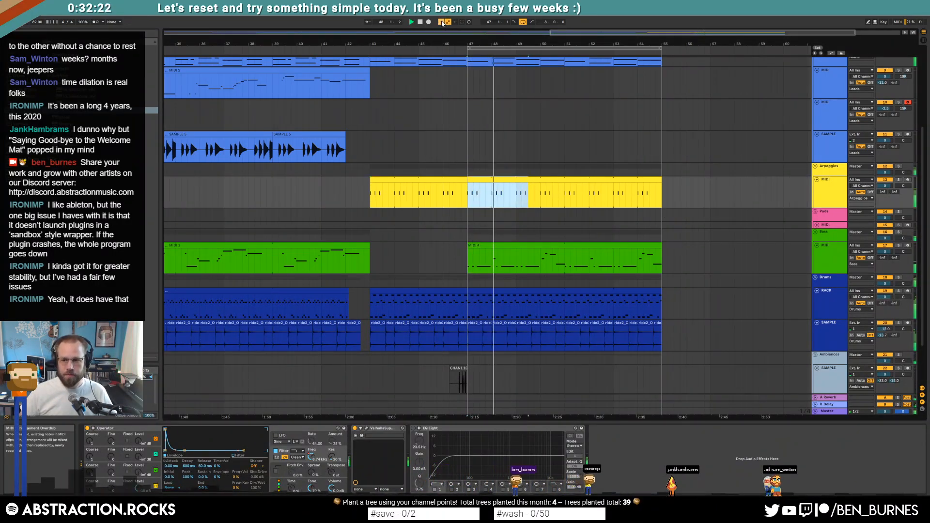
left_click(908, 181)
key("space")
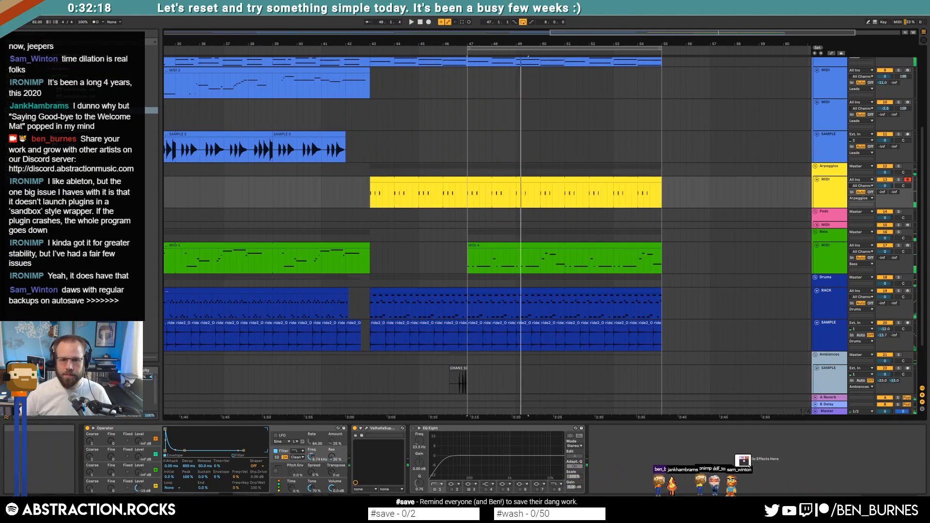
key("space")
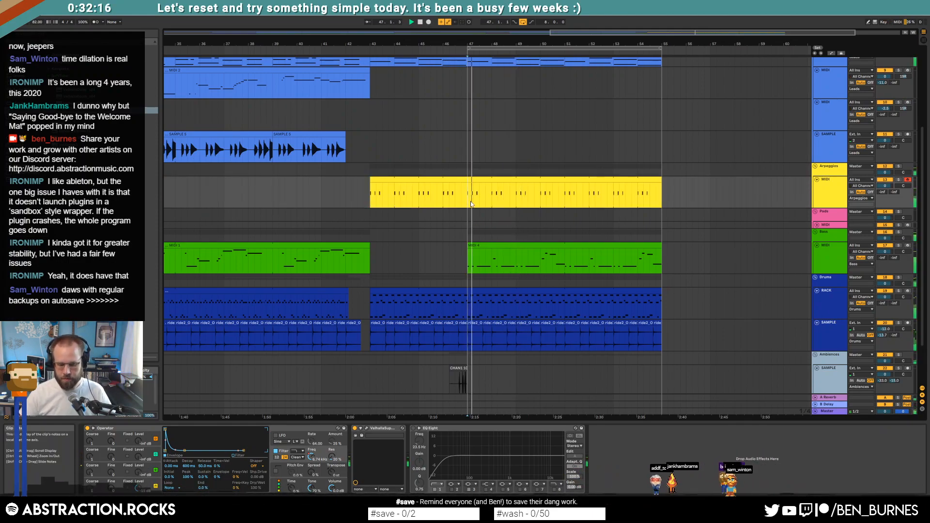
key("F9")
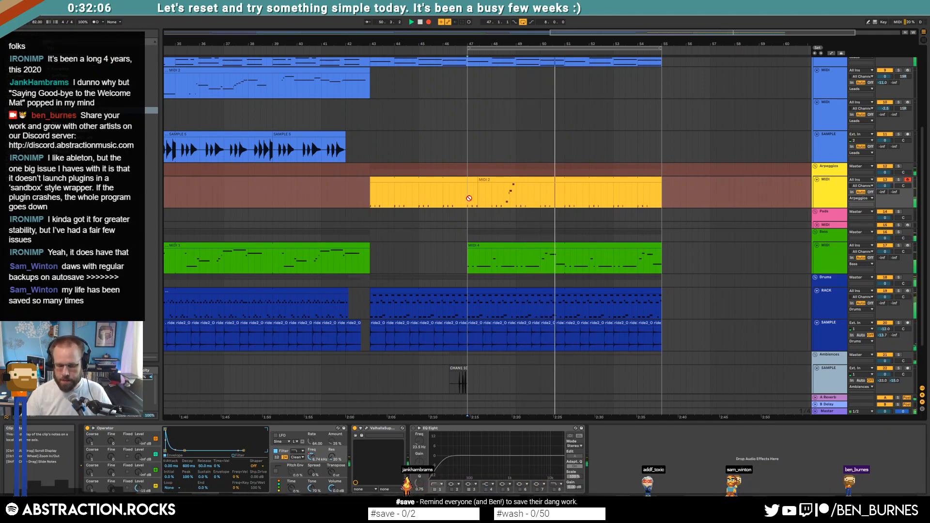
key("space")
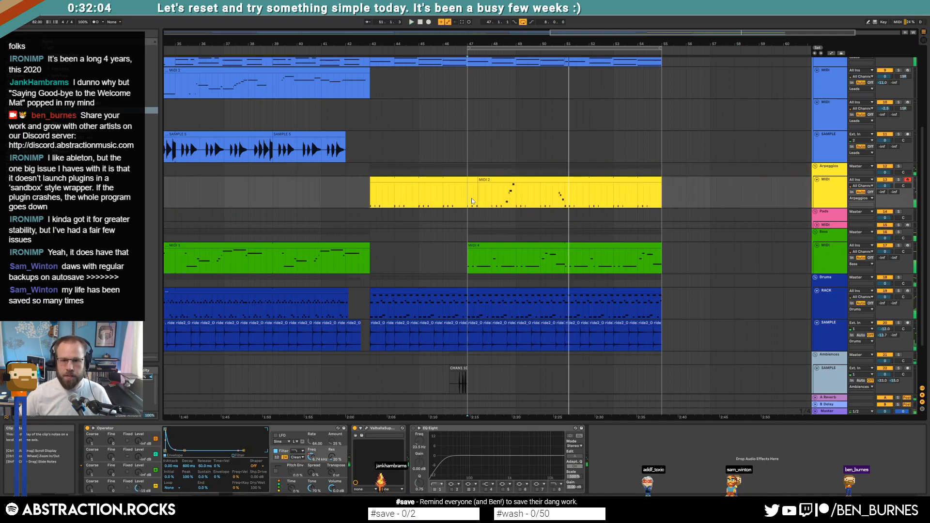
Split out bars 47 to 51 of the Arpeggios recording as its own clip and shift the rising run's first note slightly later.
left_click(565, 180)
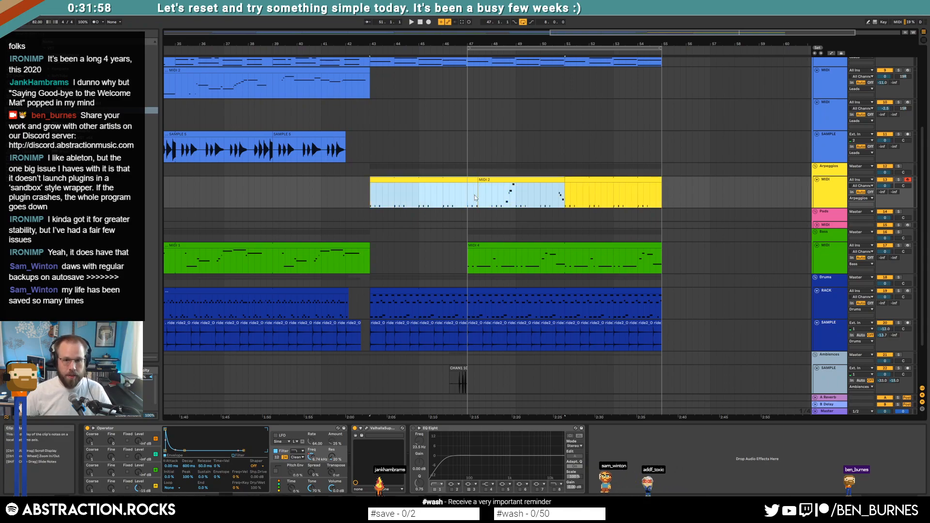
left_click(564, 201, "shift")
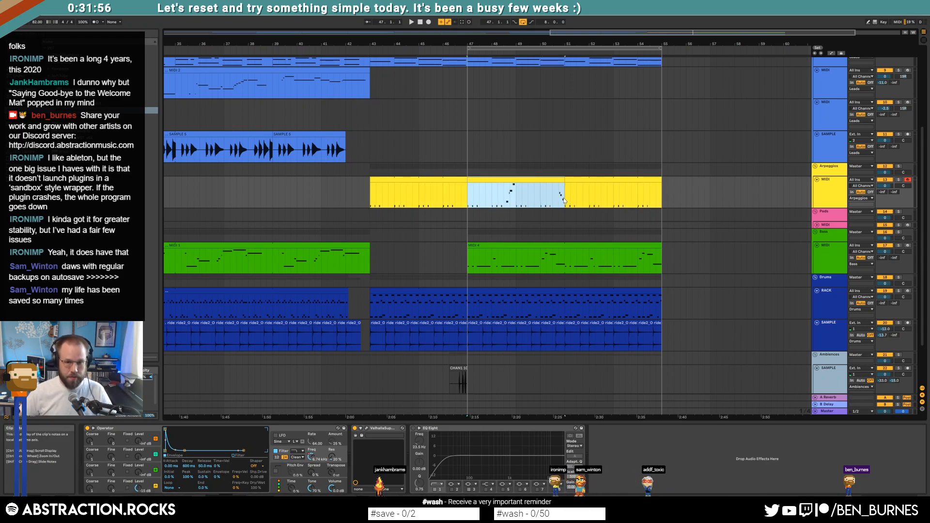
double_click(550, 180)
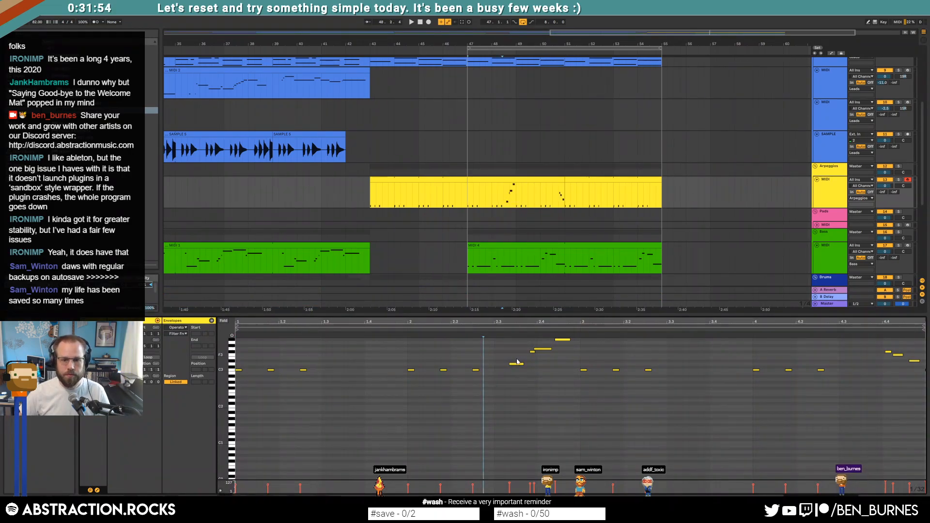
key("Right")
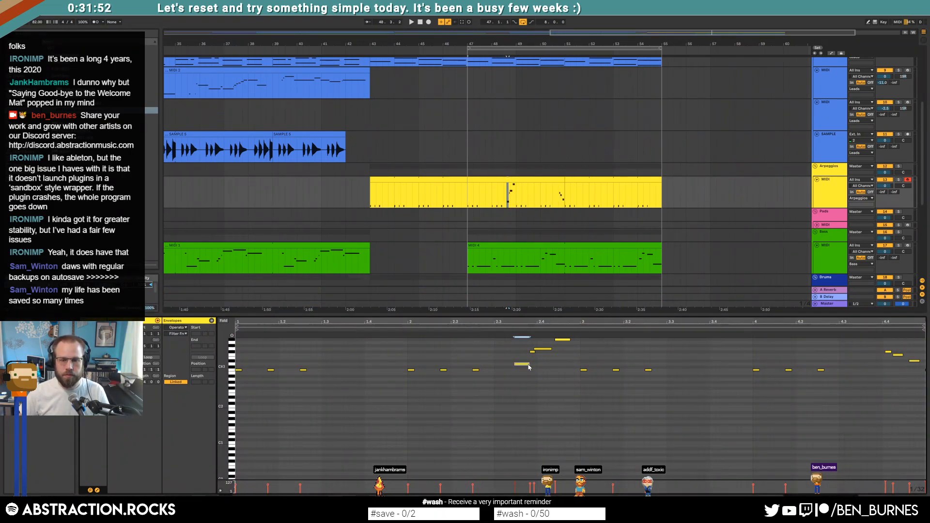
Play back the Arpeggios clip and slightly trim the end of its second C3 note.
key("space")
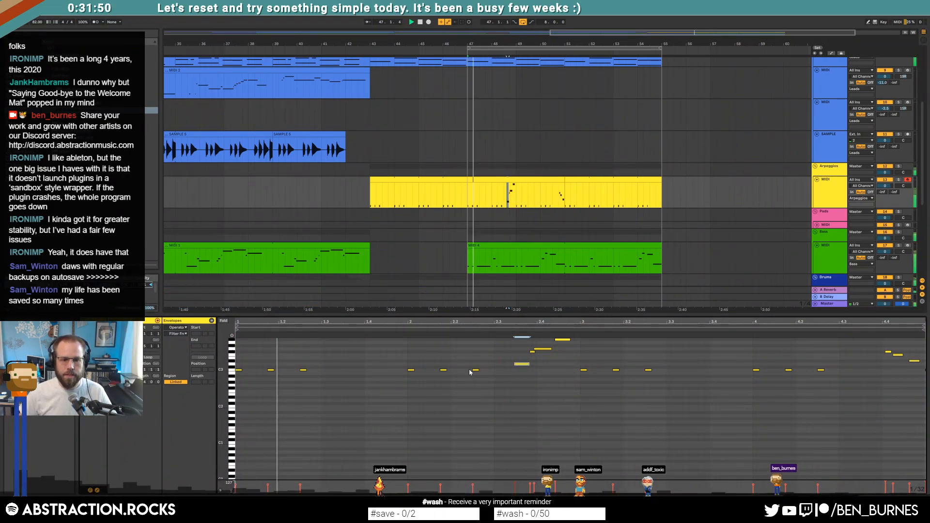
left_click_drag(274, 370, 271, 370)
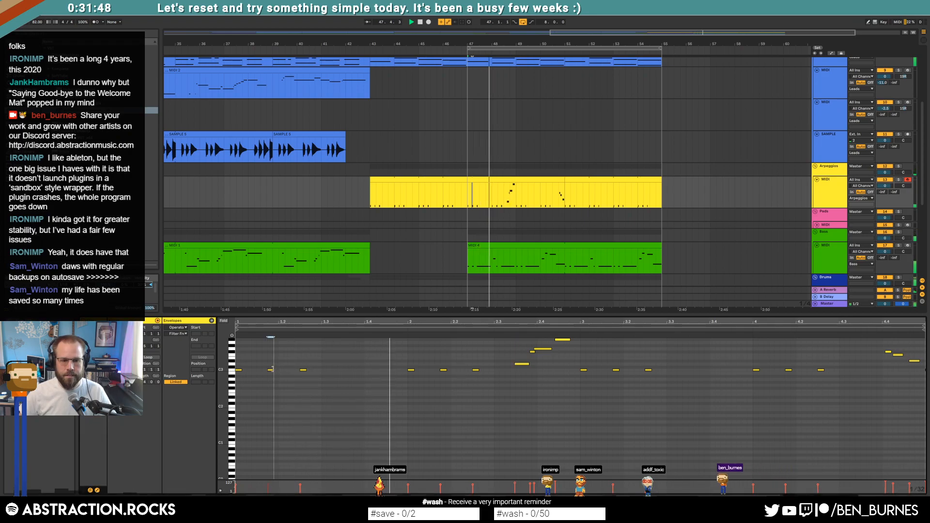
left_click(413, 417)
left_click(443, 370)
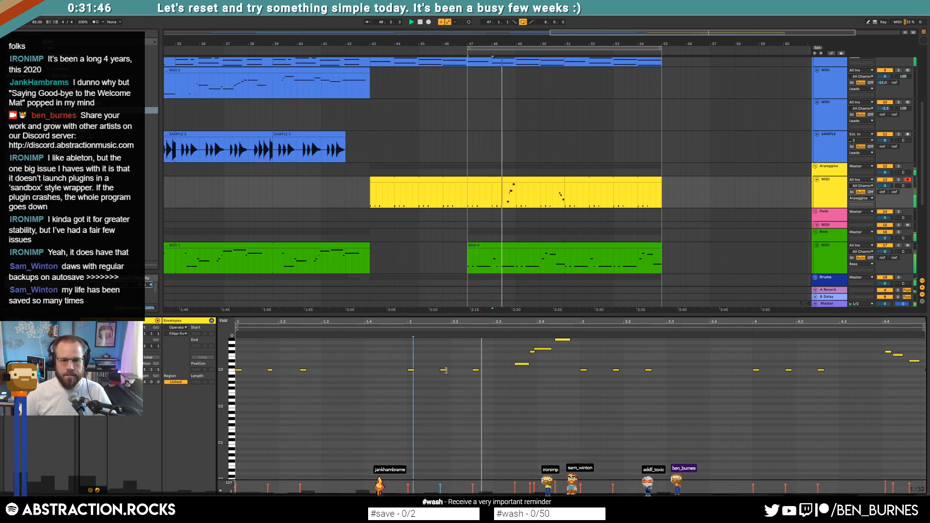
left_click(520, 392)
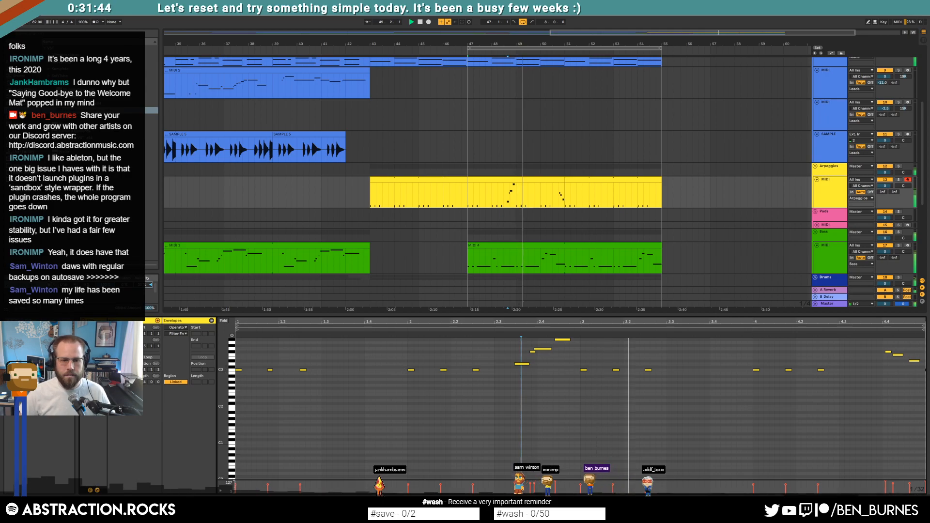
scroll(519, 392, "up", 3)
scroll(496, 389, "up", 3)
key("space")
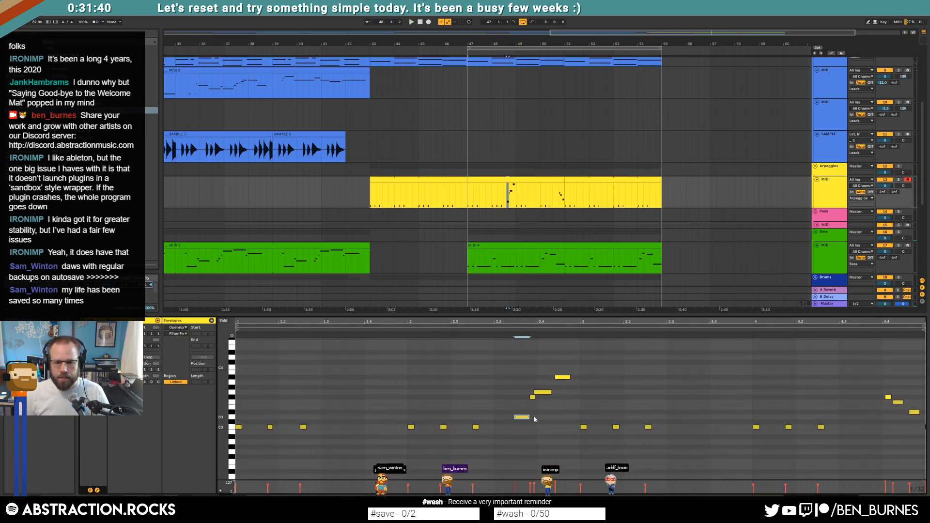
Shift the two middle notes of the rising run slightly earlier and audition the passage.
left_click_drag(528, 385, 542, 408)
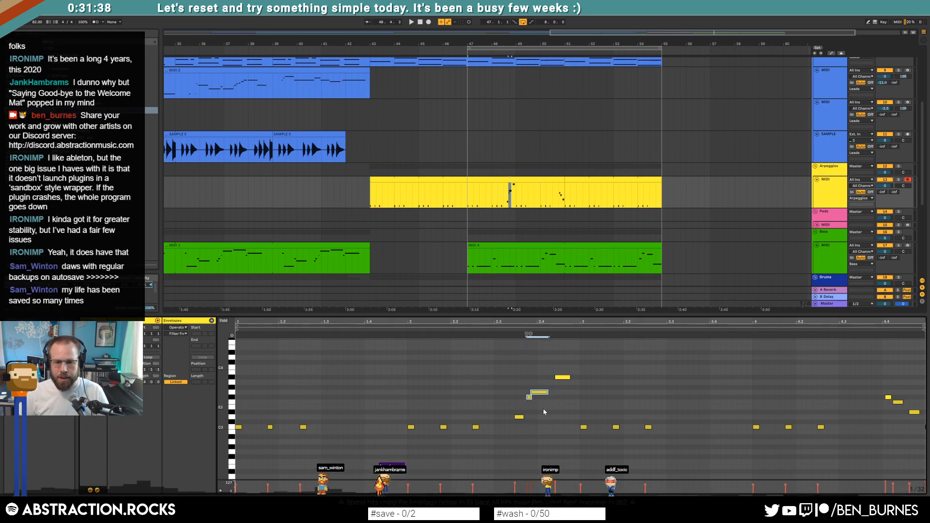
key("Left")
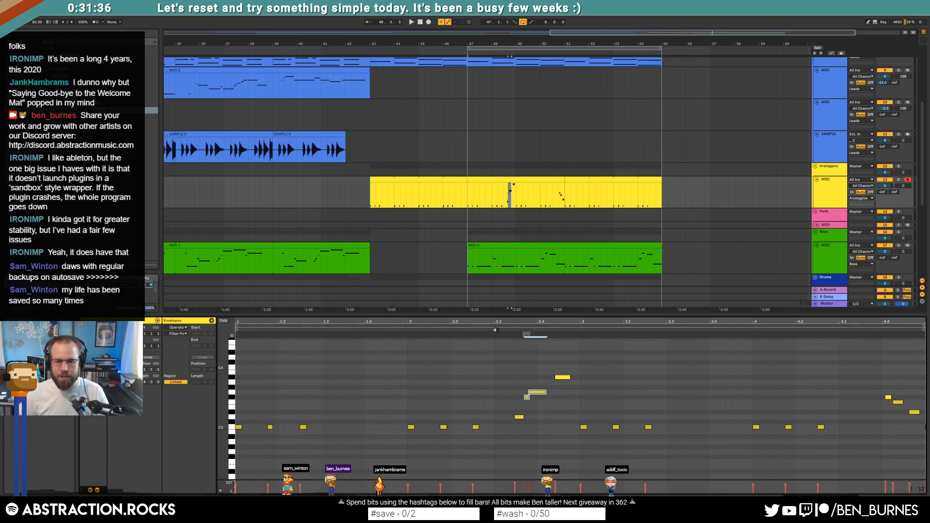
left_click(495, 330)
Move the top note of the rising run earlier, fine-tuning its position while auditioning the passage.
left_click_drag(560, 353, 569, 392)
key("Left")
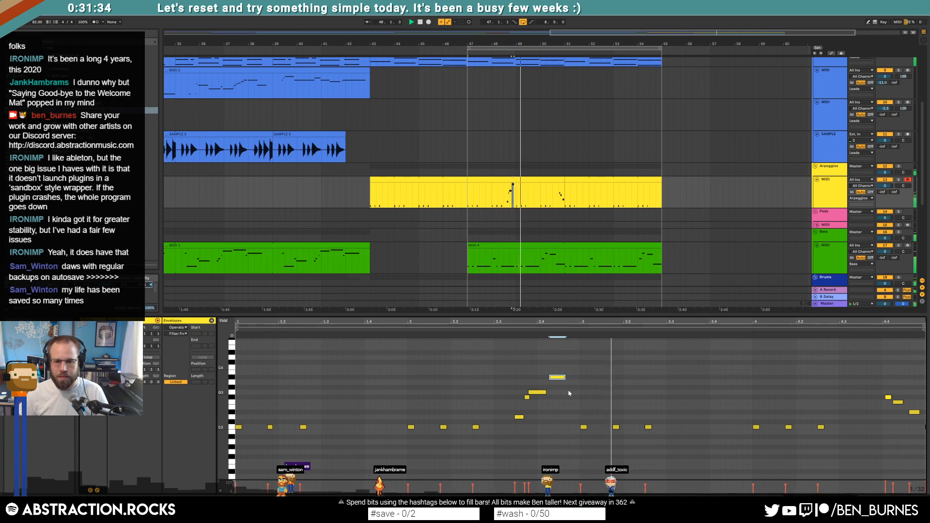
left_click(491, 330)
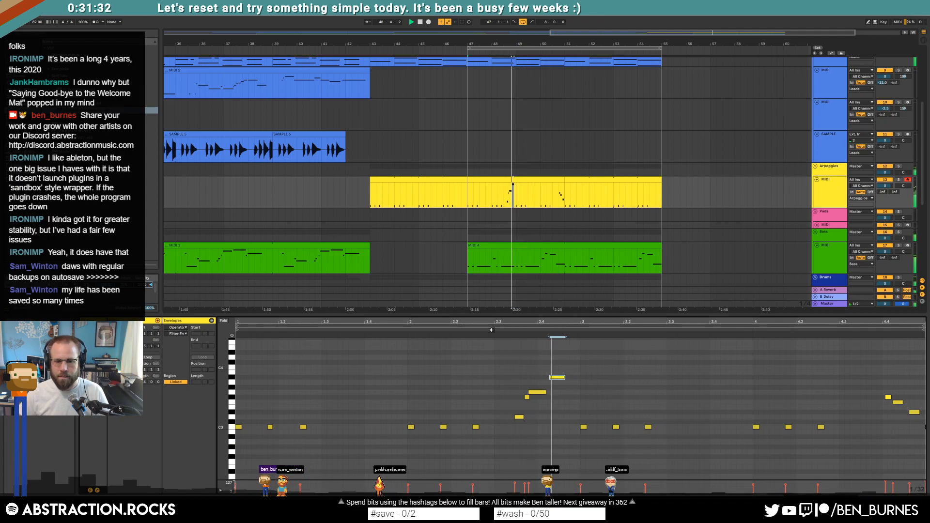
left_click_drag(552, 377, 551, 379)
left_click(495, 330)
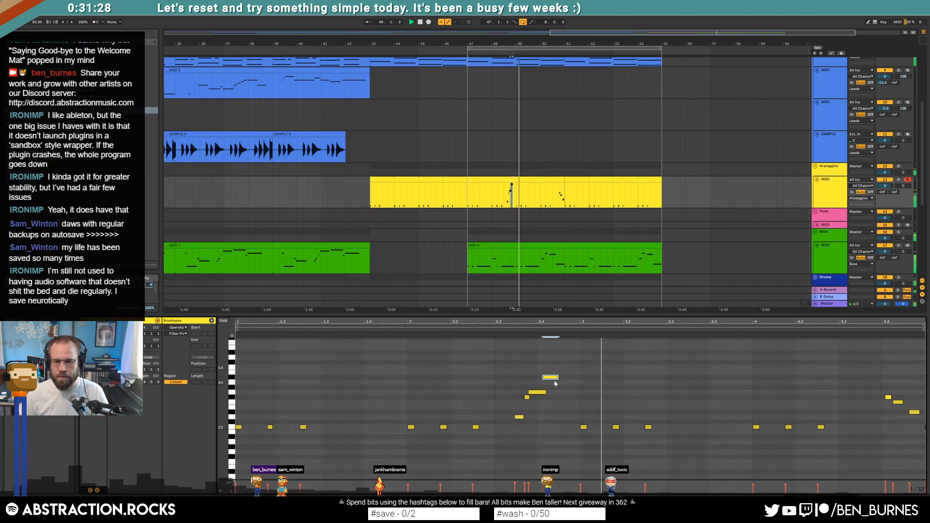
left_click_drag(550, 378, 556, 380)
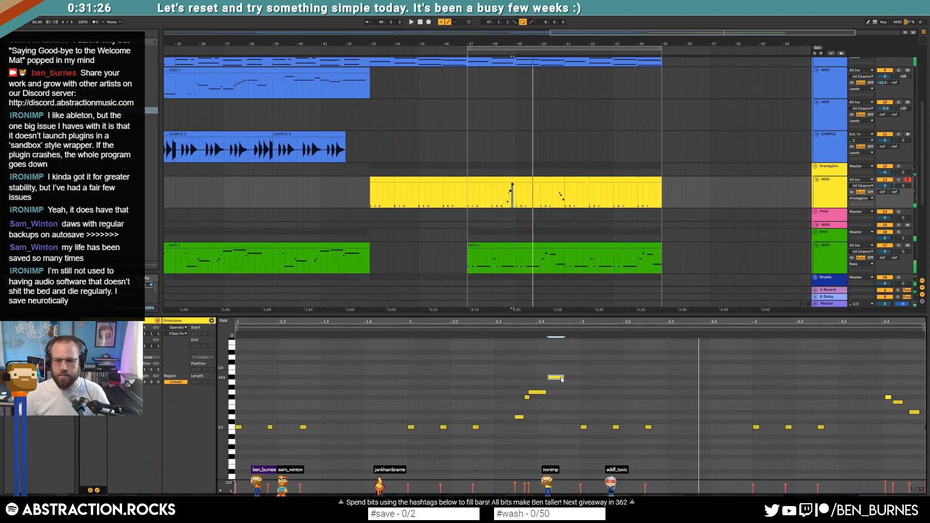
Shorten the first and third notes of the rising run and play the passage back.
key("space")
left_click_drag(508, 359, 558, 455)
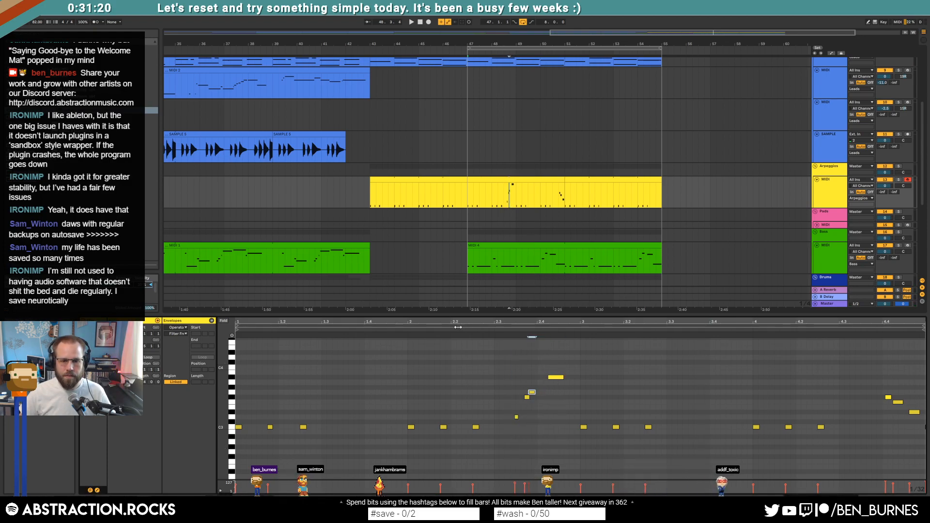
left_click(540, 440)
key("space")
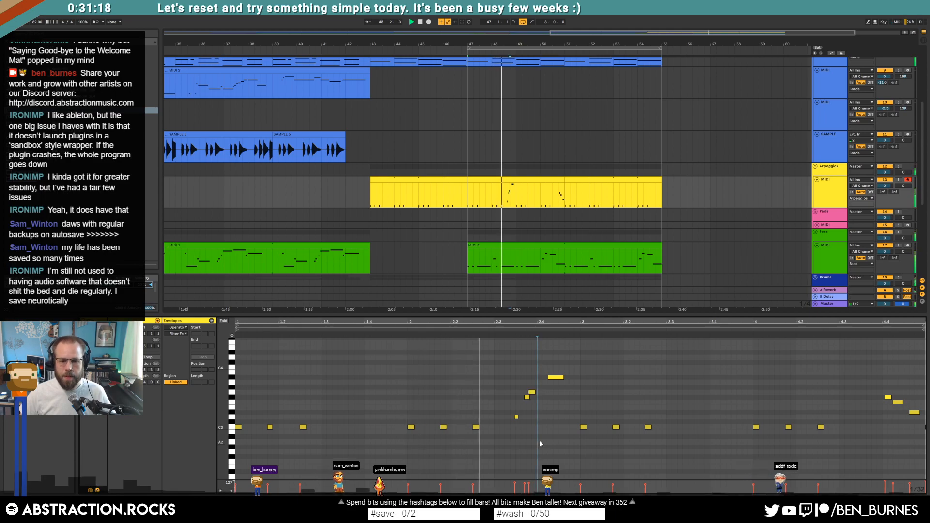
Add a short C3 note just before the rising run and shift the run's two middle notes slightly later.
left_click(507, 427)
key("space")
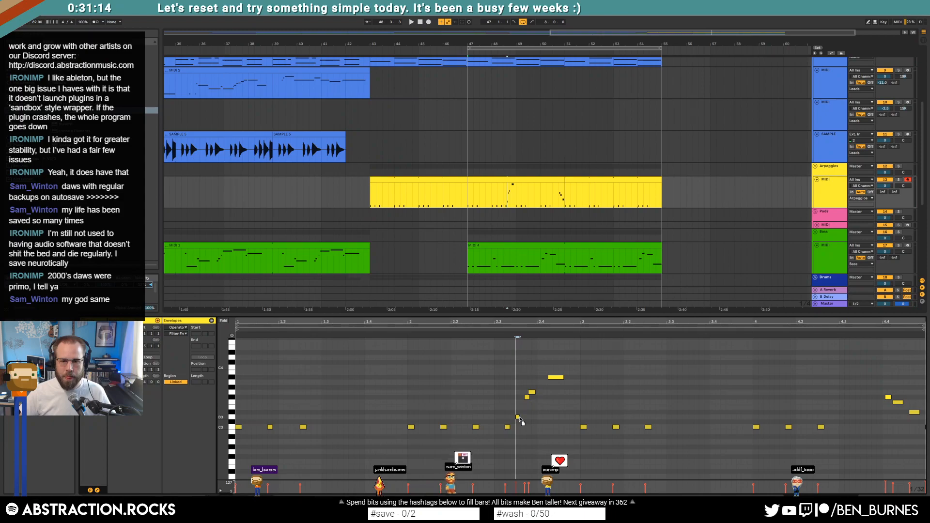
left_click_drag(524, 389, 536, 403)
key("Right")
left_click(556, 377)
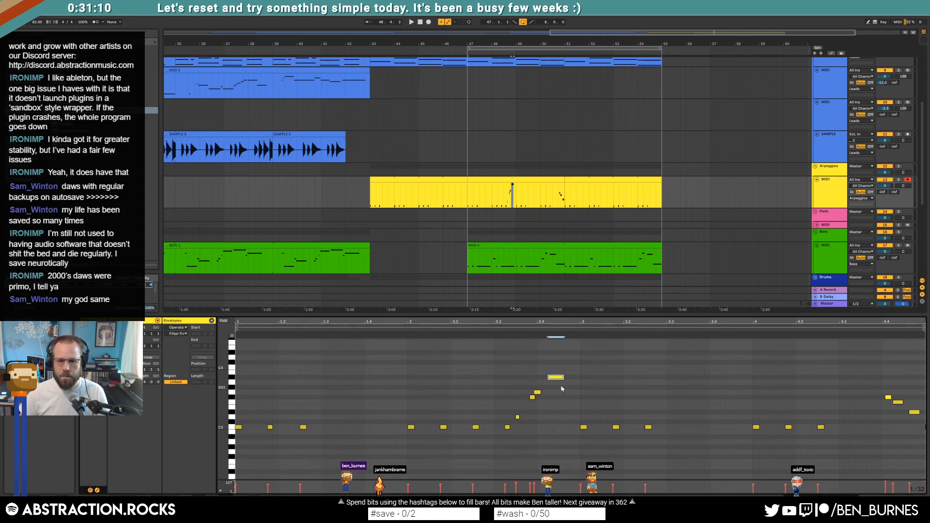
key("space")
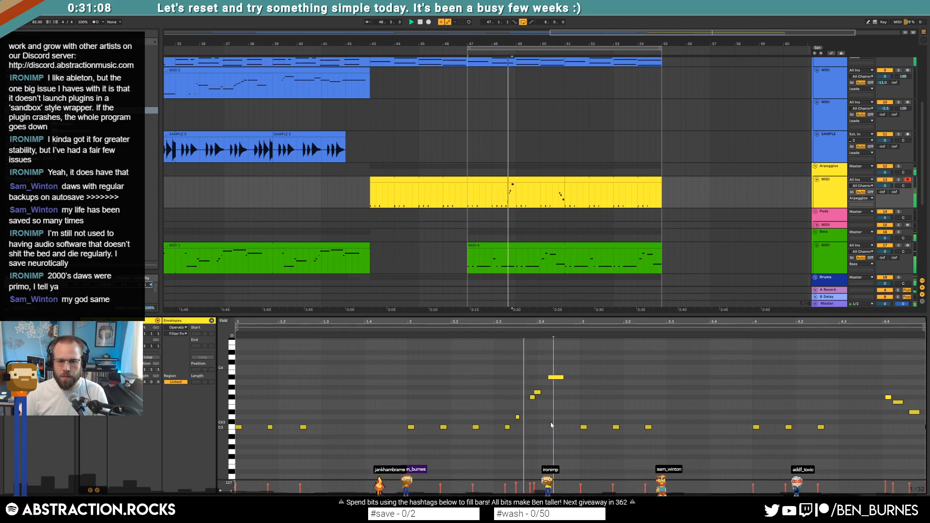
Reduce the rising run to three notes with a shorter top note, and shift the falling run's last note later.
left_click_drag(563, 377, 535, 394)
left_click(591, 392)
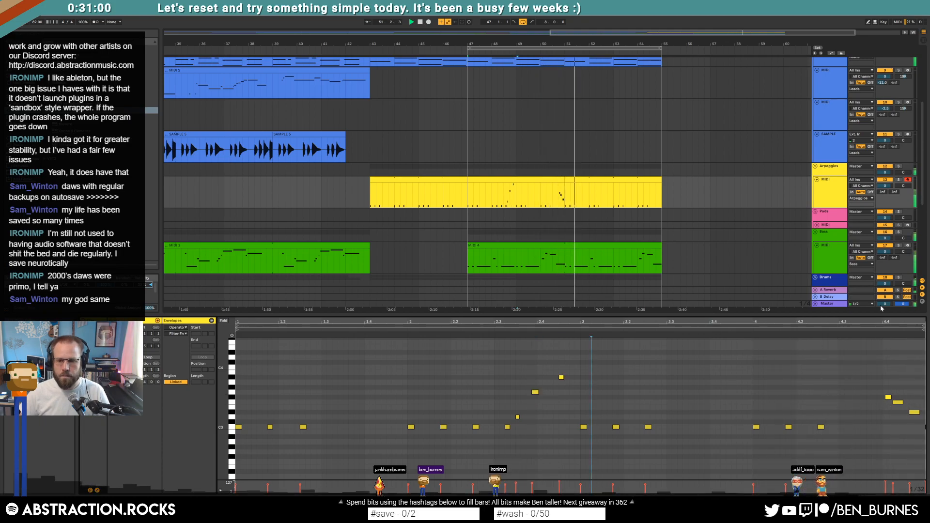
scroll(917, 414, "up", 1)
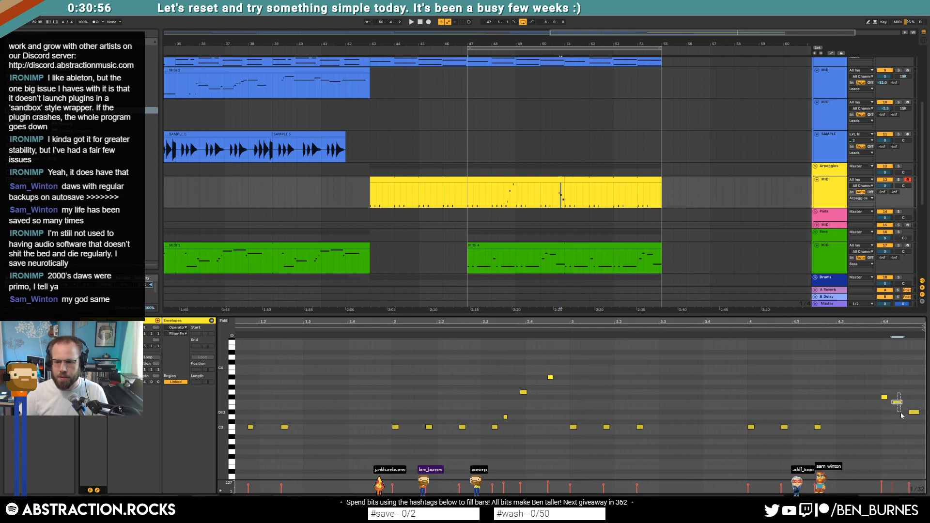
left_click(874, 434)
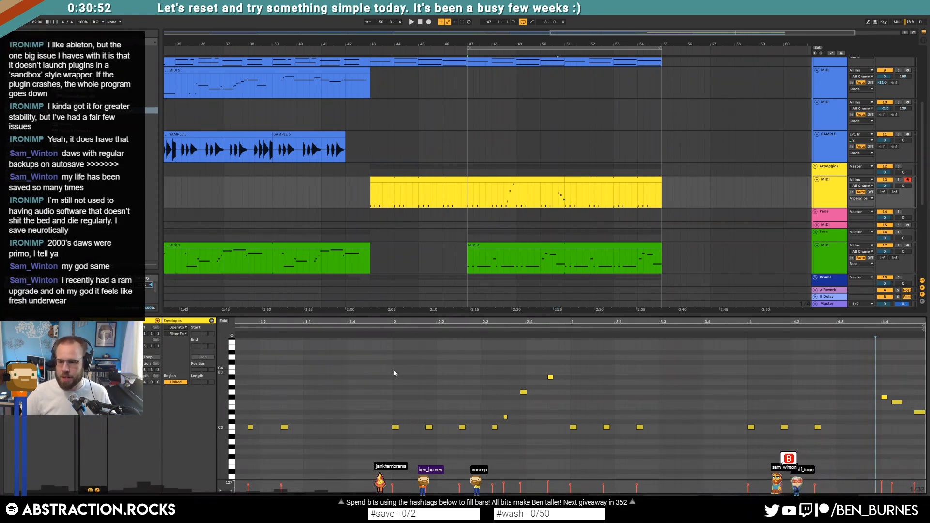
Extend the edited Arpeggios clip to bar 55 and loop its four-bar pattern across that length.
left_click(528, 180)
left_click_drag(563, 180, 662, 186)
left_click_drag(569, 340, 187, 349)
left_click(250, 373)
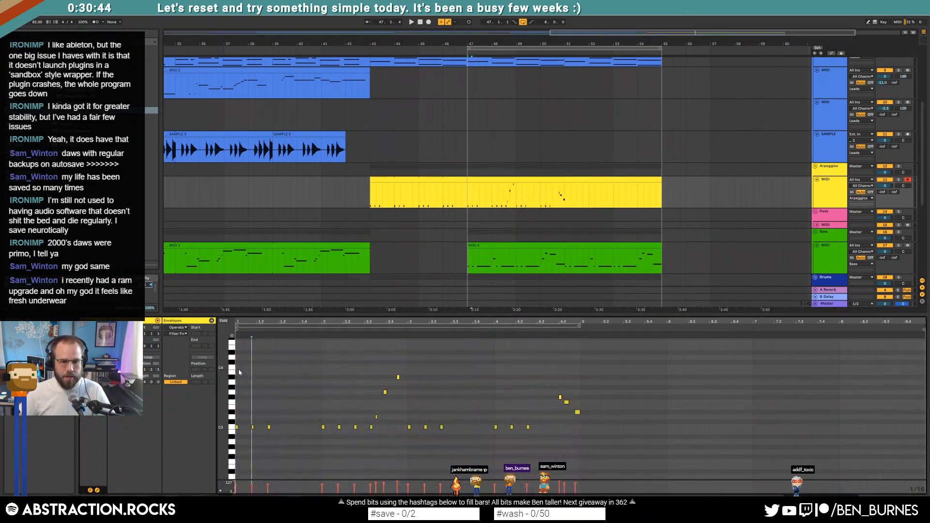
left_click_drag(238, 371, 456, 373)
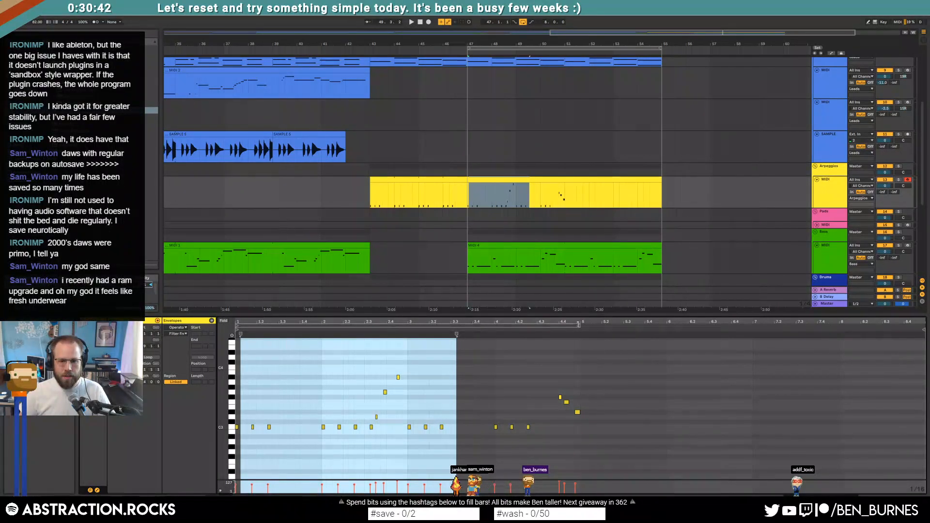
key("ctrl+z")
key("ctrl+z")
left_click_drag(580, 347, 237, 364)
key("ctrl+l")
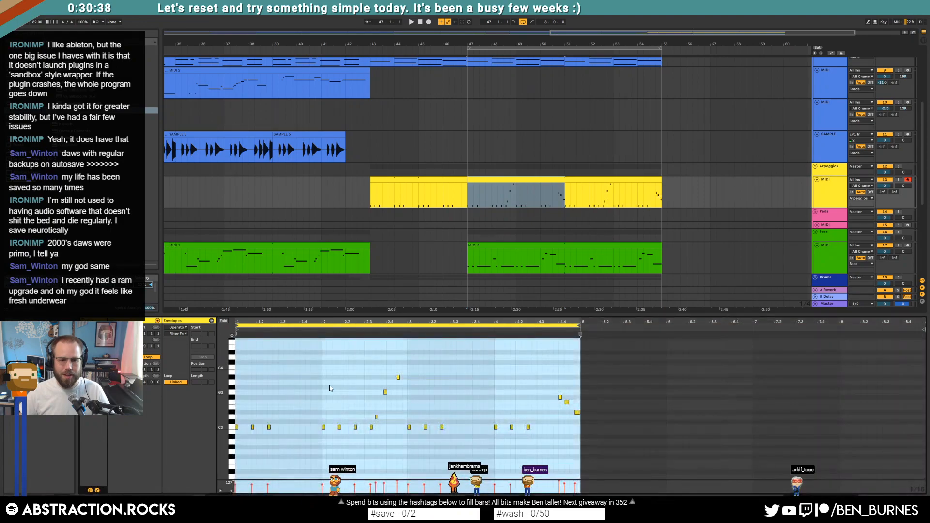
Play the arpeggio passage and shift the rising run's second and third notes slightly earlier, on a 1/32 grid.
key("space")
key("shift+Tab")
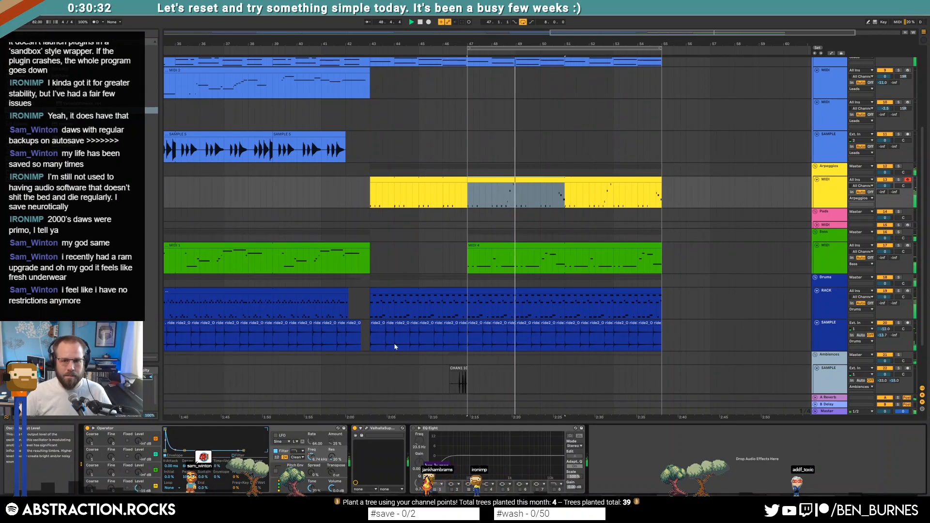
left_click(509, 180)
double_click(510, 180)
left_click(381, 394)
left_click(385, 392)
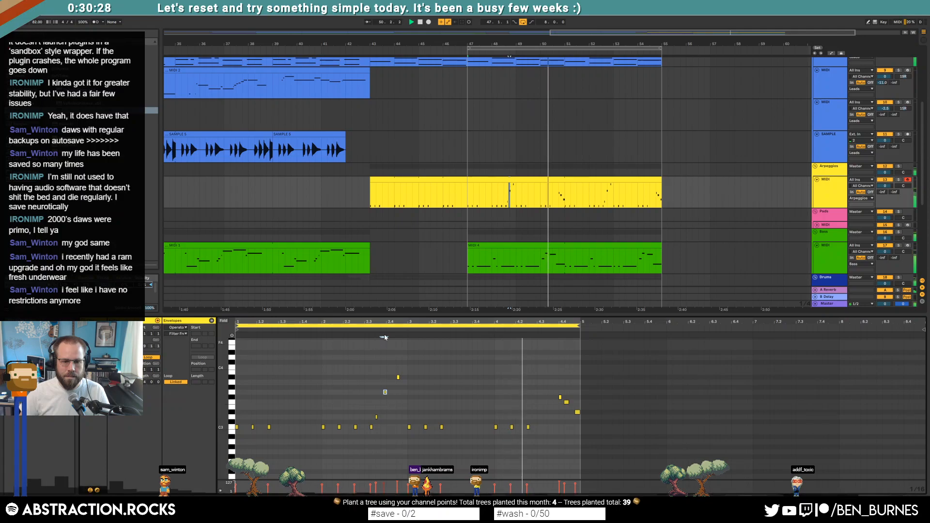
left_click_drag(393, 321, 426, 321)
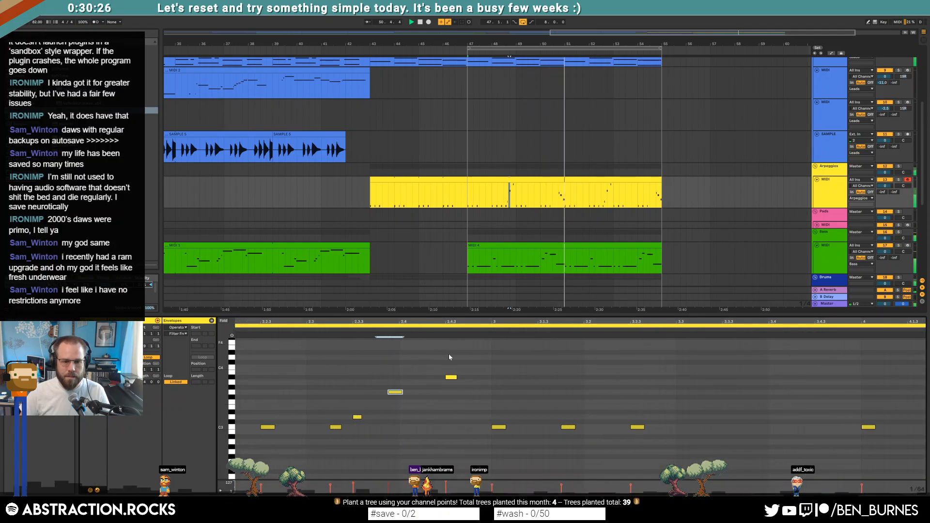
key("ctrl+2")
key("Left")
left_click(451, 377)
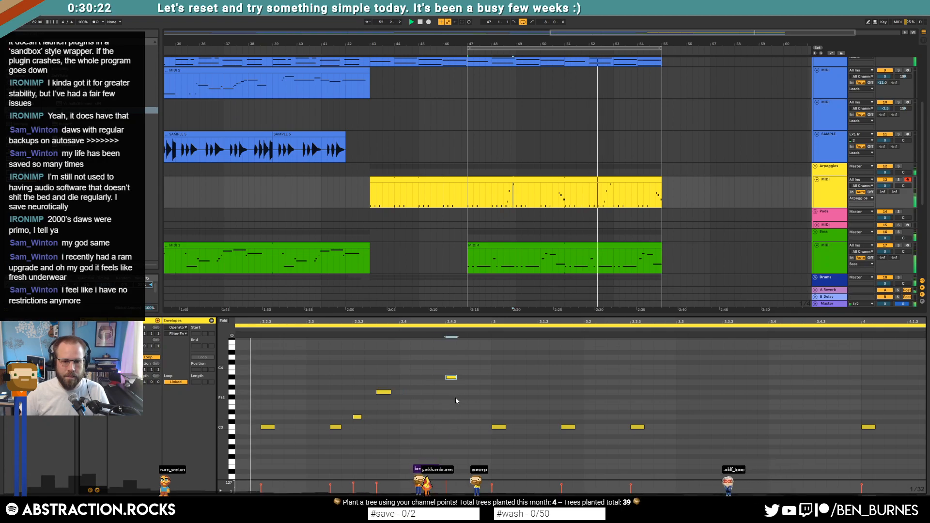
key("Left")
key("Left")
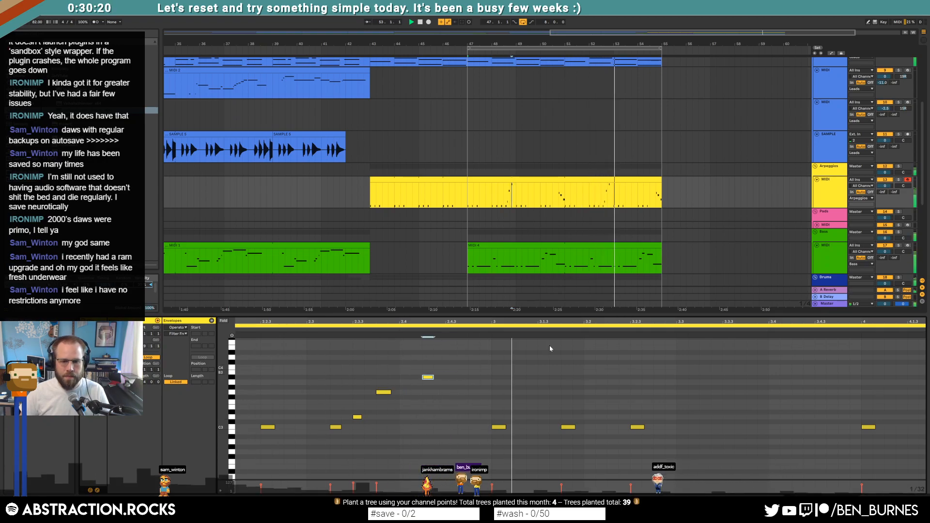
Lower the arpeggio clip's last C3 note before the falling run by one semitone.
scroll(560, 356, "down", 4)
left_click(726, 417)
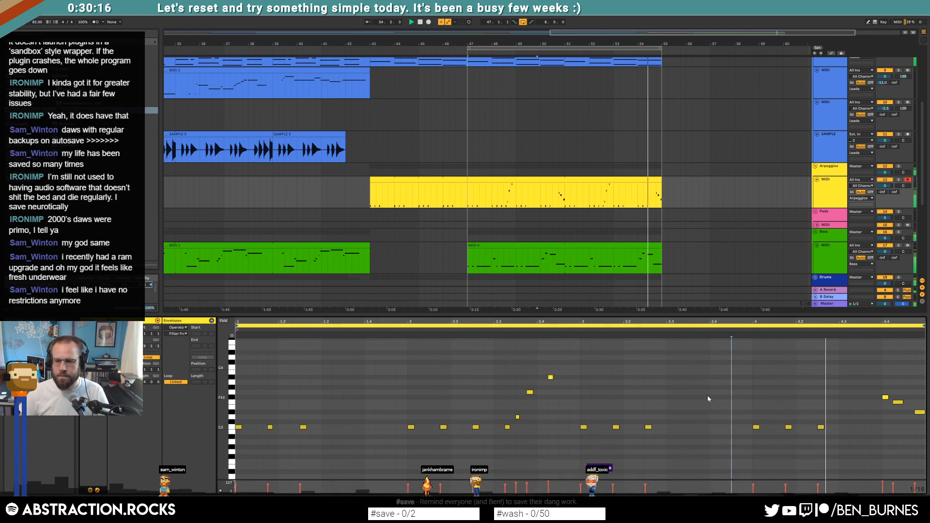
left_click(821, 427)
key("Down")
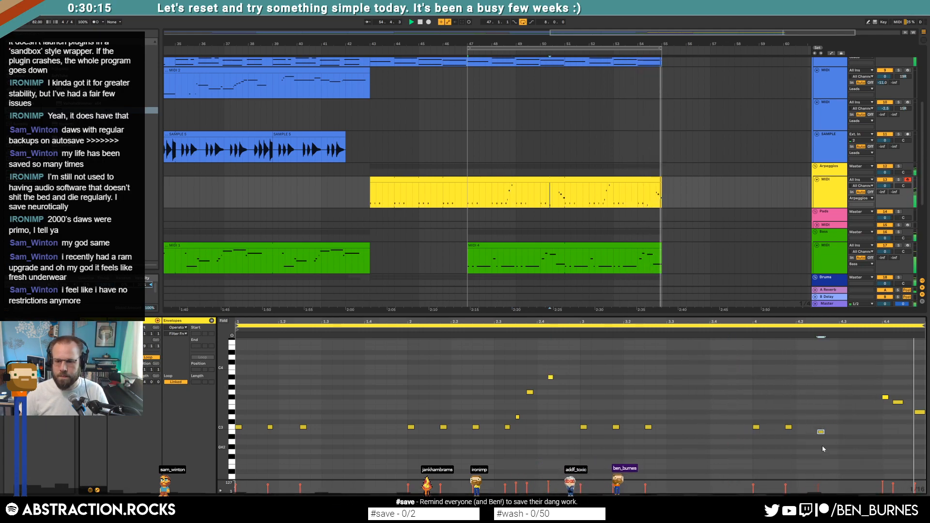
Try lowering the preceding C3 note by a semitone, adding a short C3 note after it, and shifting the last low note later.
left_click(776, 434)
left_click(789, 428)
key("Down")
double_click(801, 427)
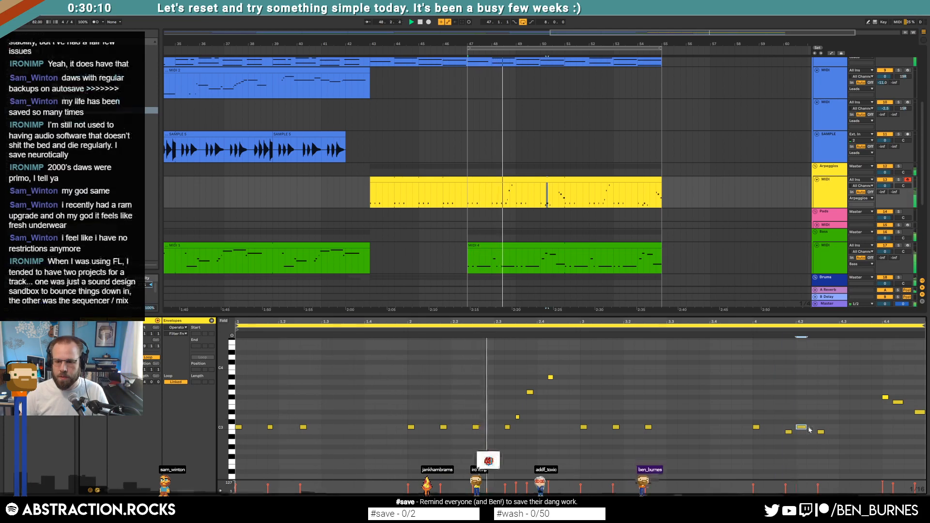
left_click_drag(806, 427, 825, 434)
key("Right")
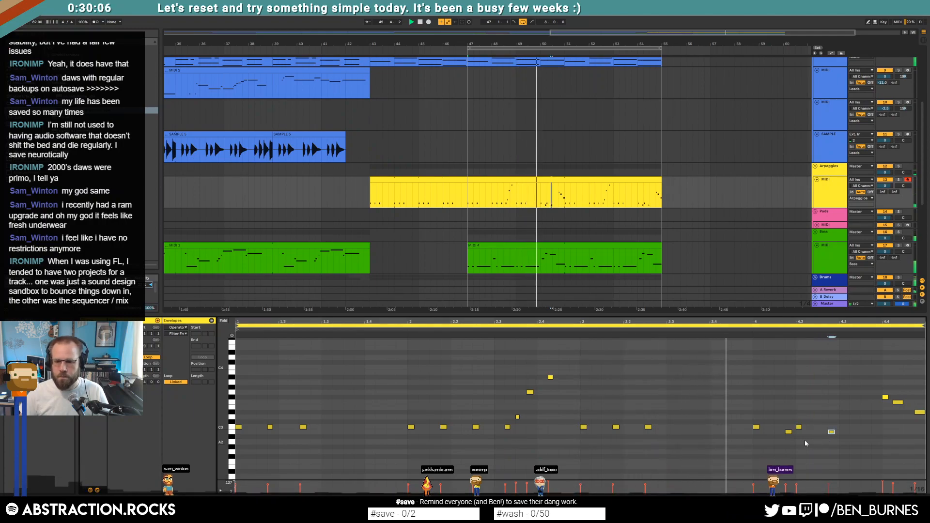
Return the preceding note to C3, delete the added C3 note, and shift the last low note back earlier.
left_click_drag(804, 437, 783, 424)
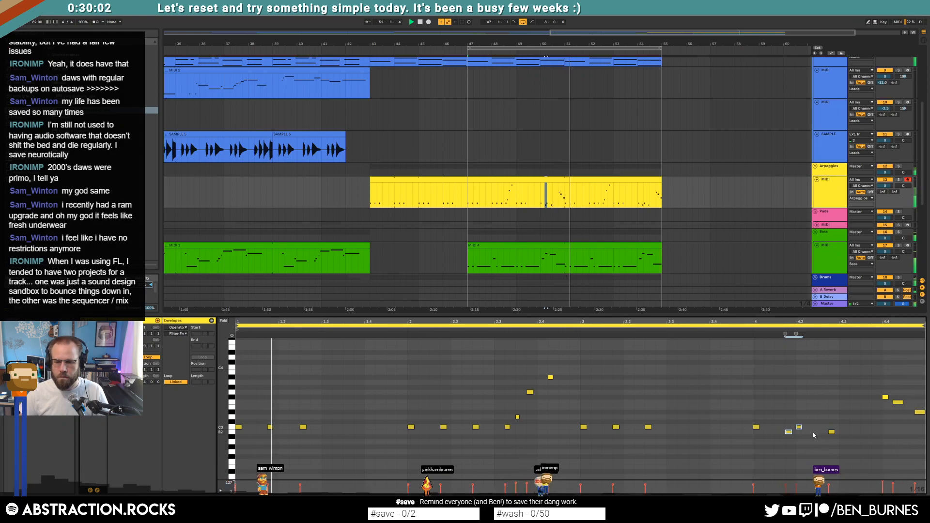
left_click(788, 431)
key("Up")
left_click(798, 427)
key("Delete")
left_click_drag(827, 416, 838, 452)
key("Left")
left_click(802, 405)
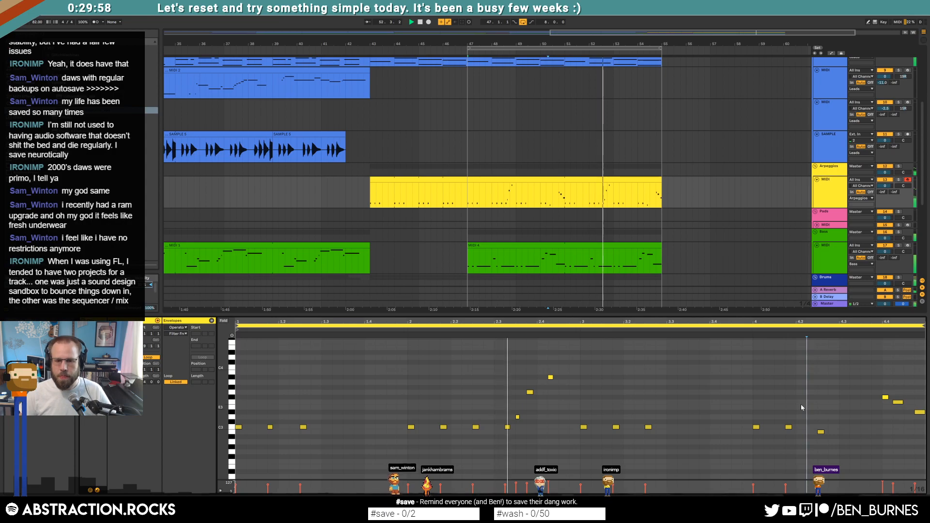
Arm the third MIDI track in the Leads group and record a melody over bars 47 to 55.
key("shift+Tab")
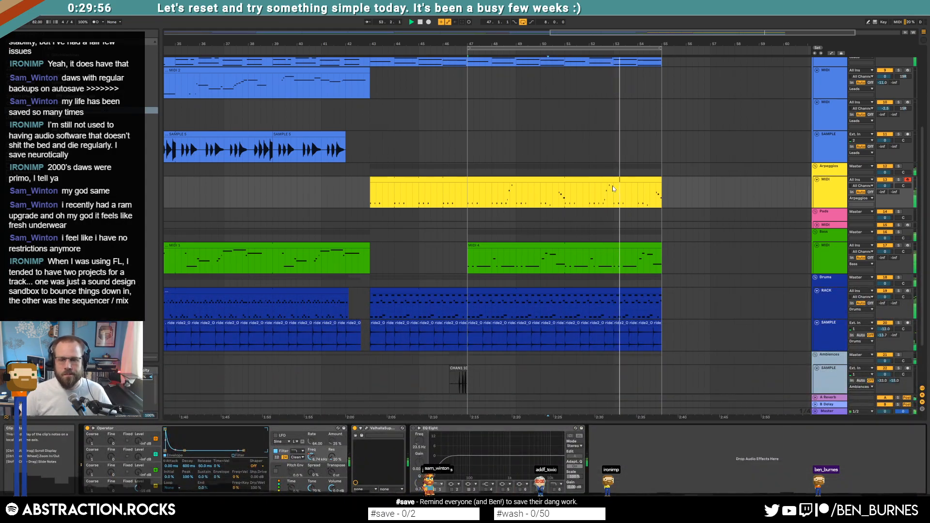
scroll(486, 206, "up", 3)
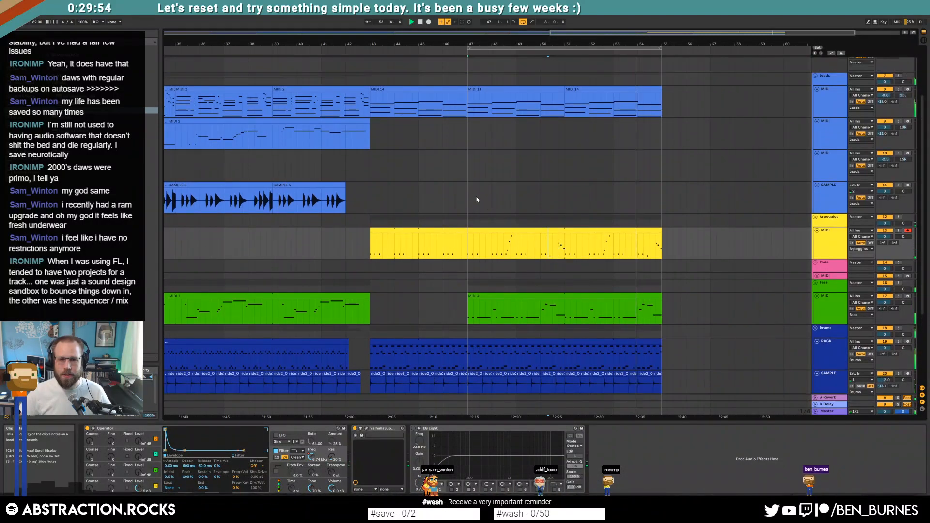
left_click(502, 164)
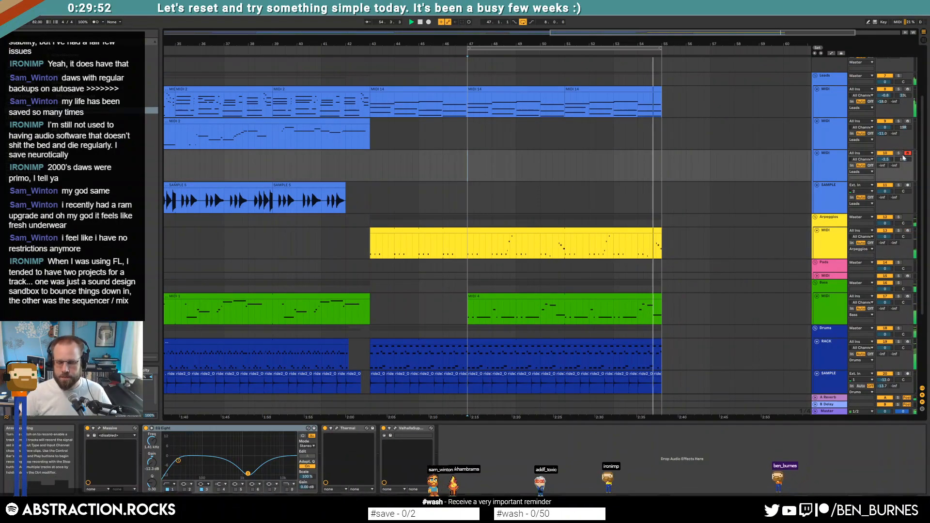
key("F9")
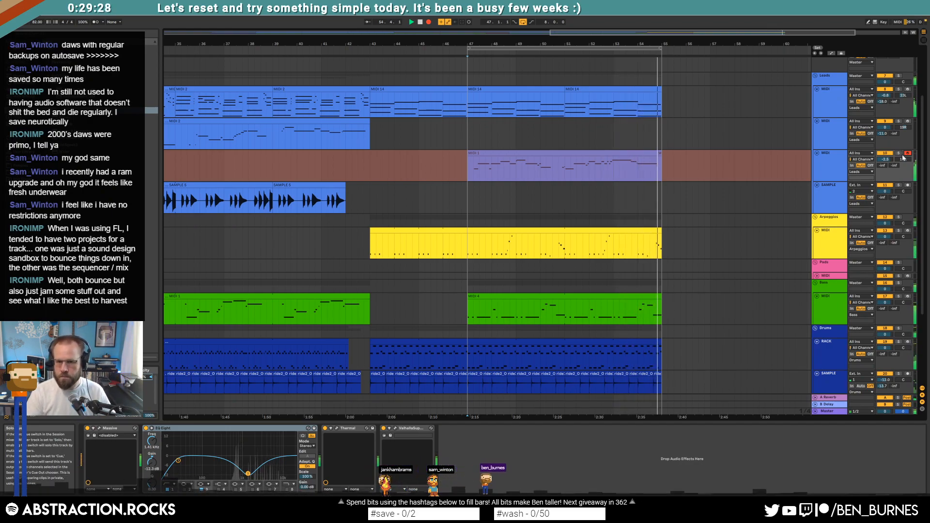
key("space")
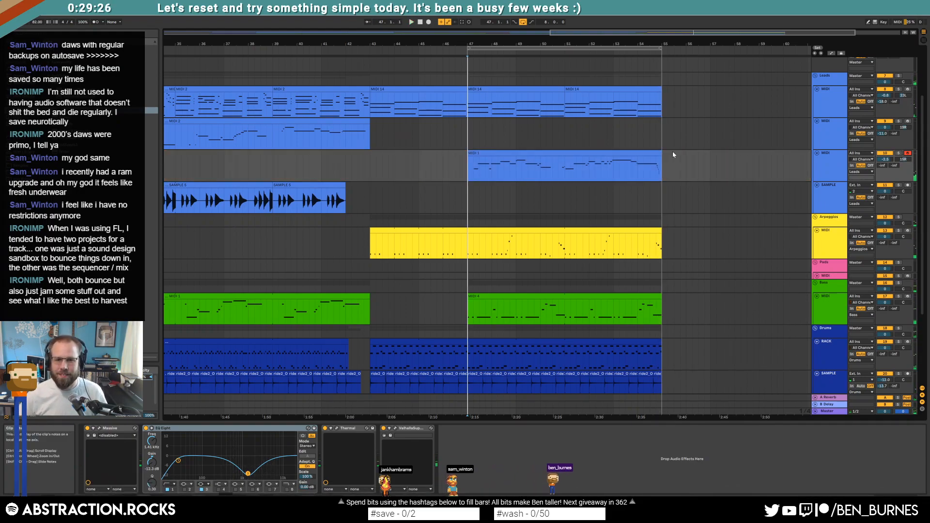
Raise the recorded melody's last long note to G#4, delete the stray short notes after it, and play the ending.
double_click(659, 154)
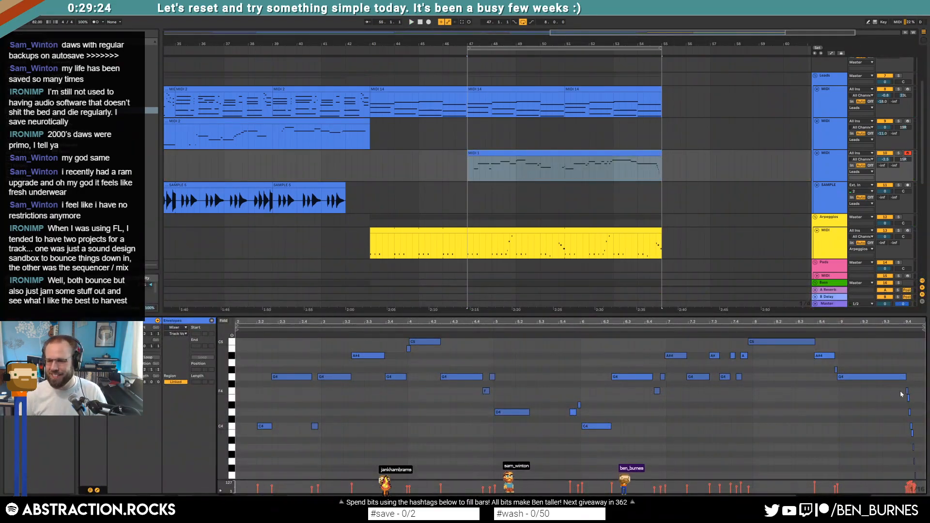
key("Up")
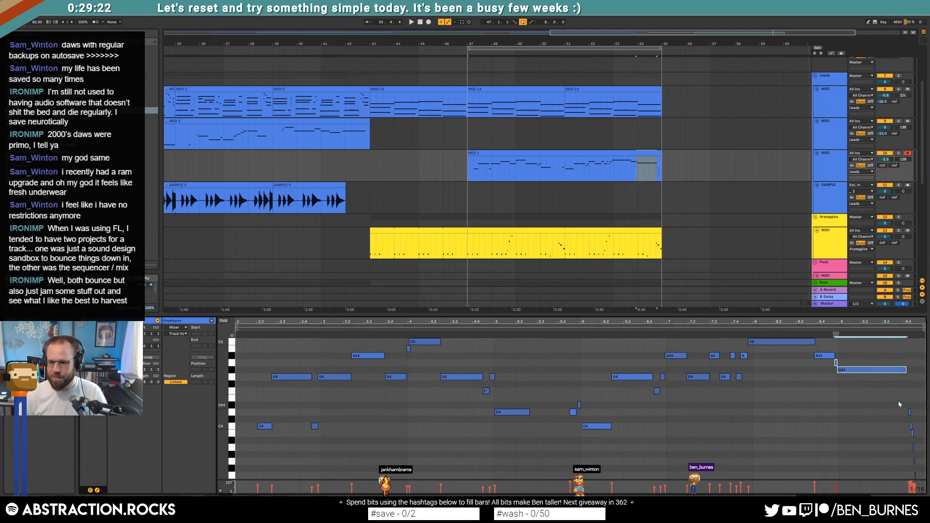
left_click(796, 330)
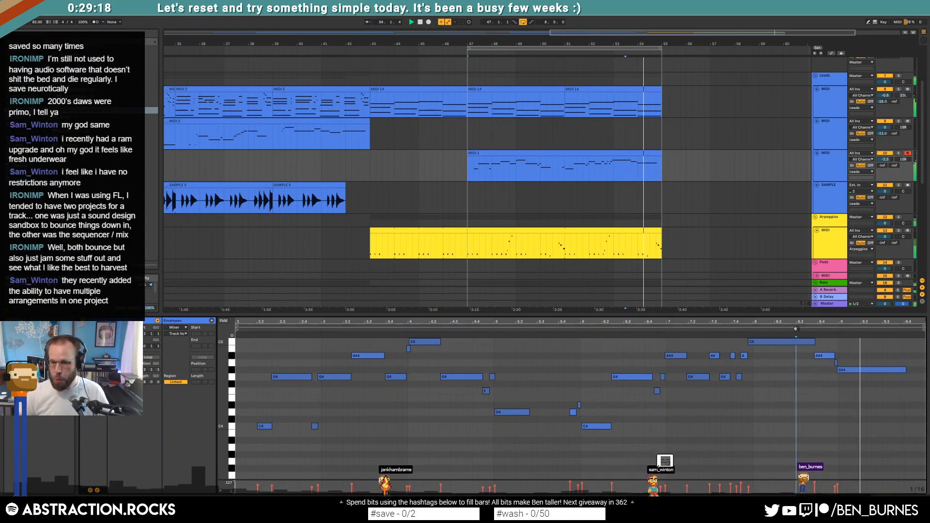
Shorten the final G#4, follow it with a held G4 starting slightly later, and delete the short note before the G#4.
left_click_drag(907, 369, 896, 370)
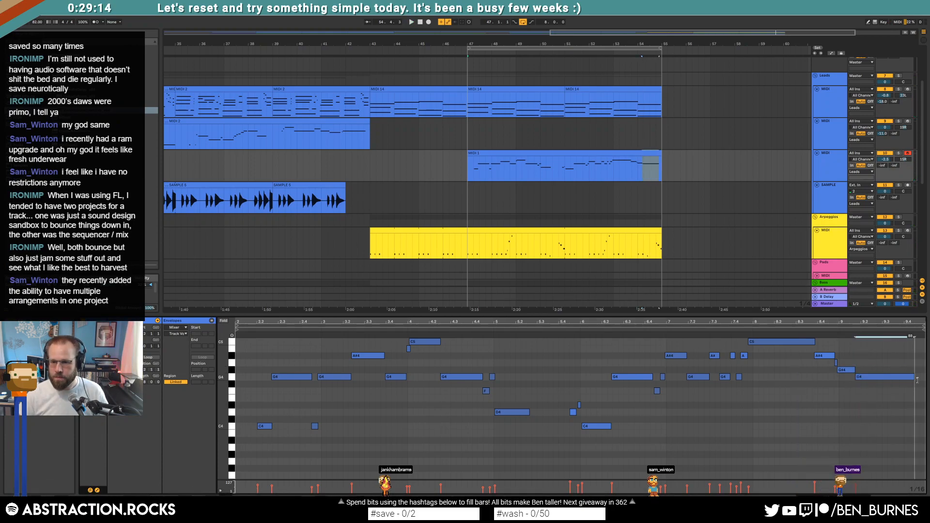
left_click(836, 363)
key("Delete")
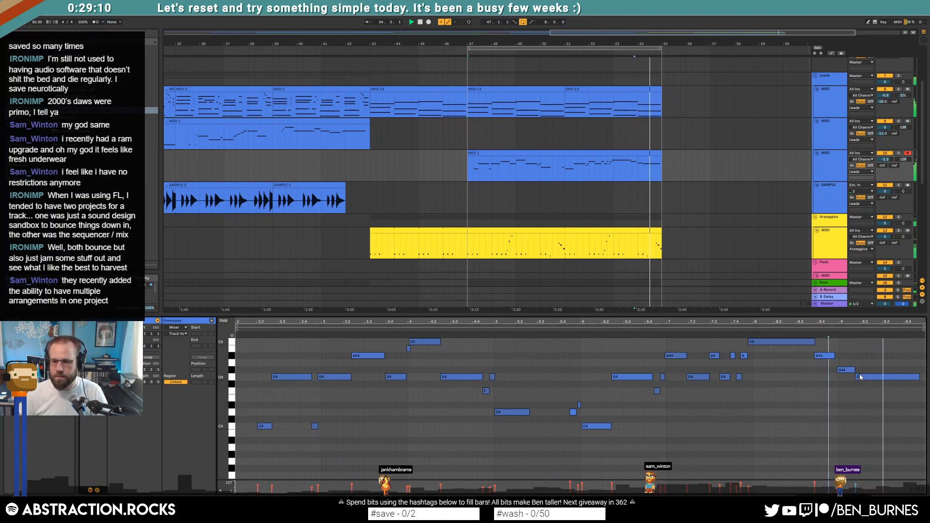
left_click_drag(856, 379, 866, 371)
left_click(878, 371)
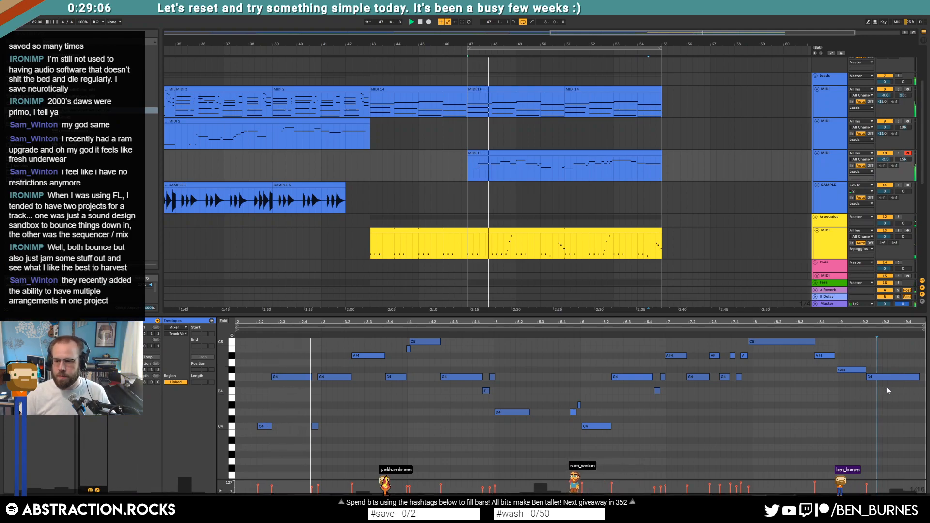
key("shift+Tab")
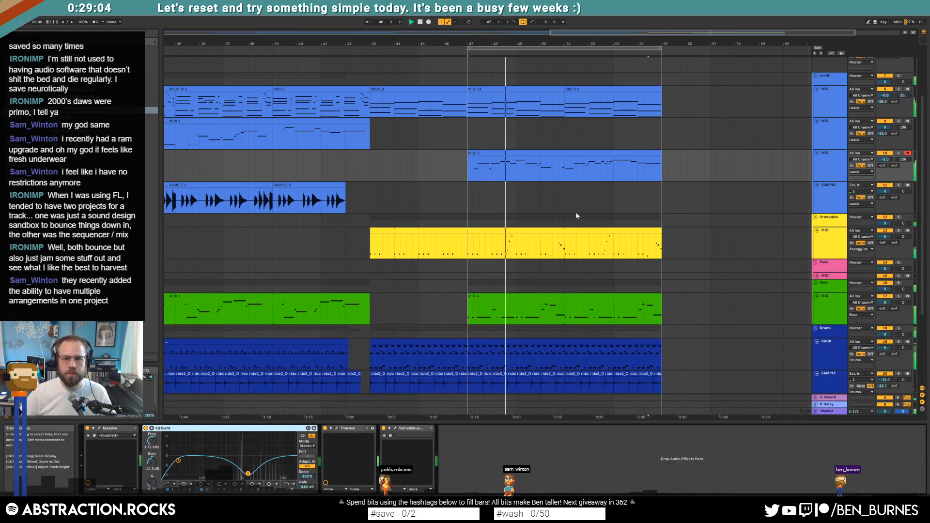
Try a copy of the earlier sample clip at bar 47 on the Leads sample track.
left_click(258, 185)
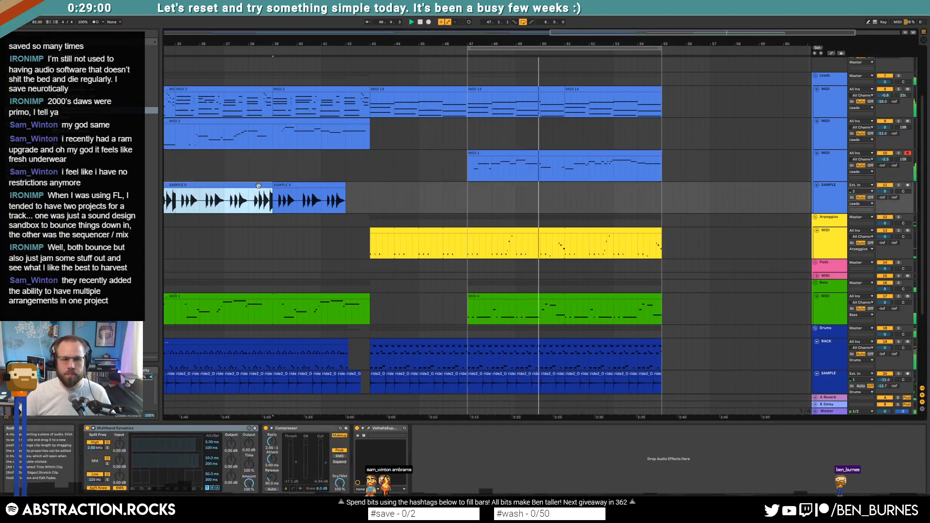
key("ctrl+c")
left_click(469, 194)
key("ctrl+v")
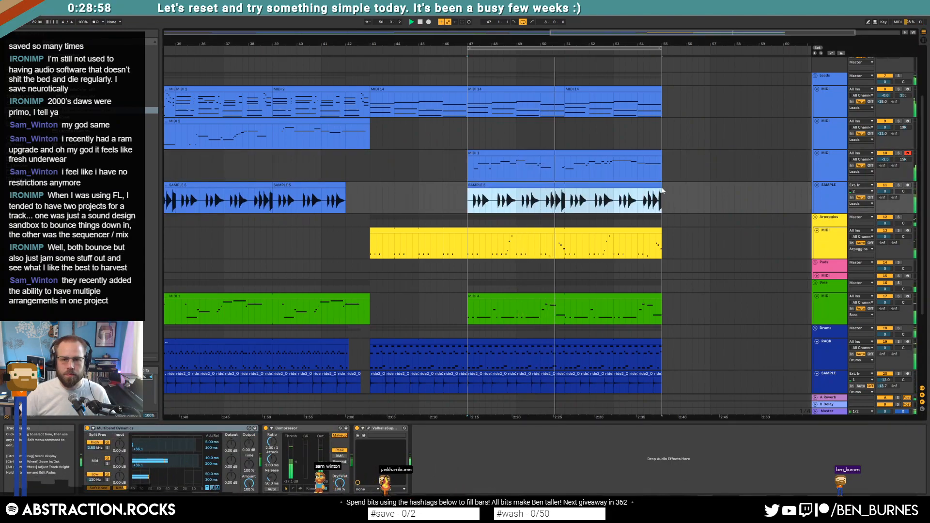
key("Delete")
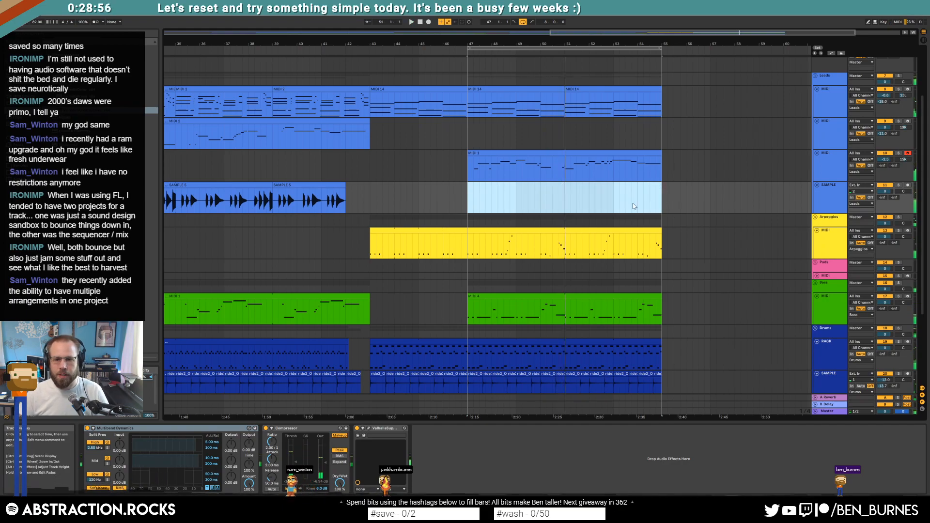
left_click(370, 198)
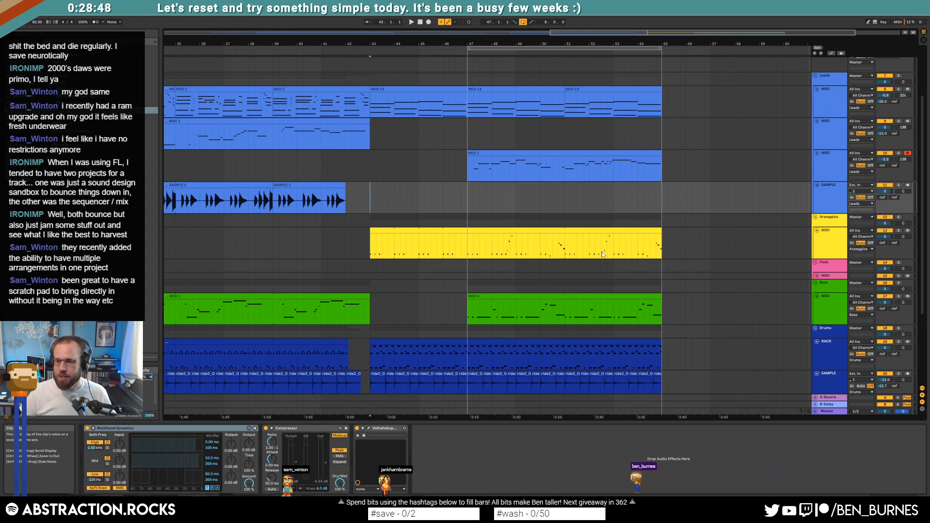
Expand the MIDI track in the Pads group, place the insert point at bar 47, and load Kontakt onto the track.
scroll(640, 261, "down", 3)
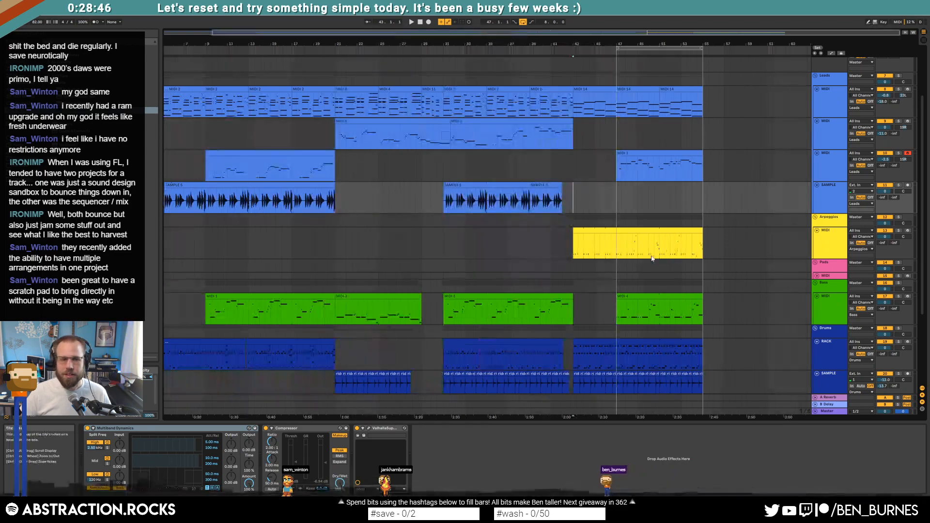
scroll(624, 281, "down", 4)
scroll(648, 286, "down", 1)
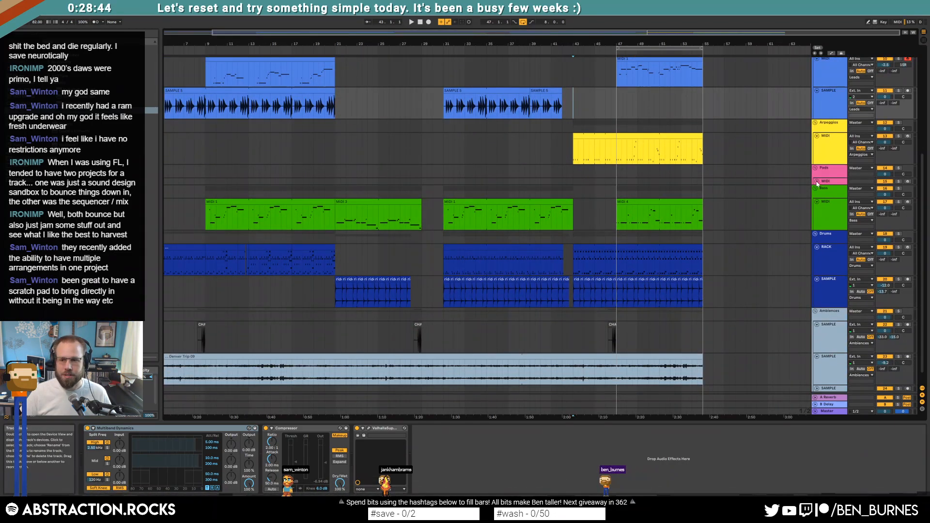
left_click(818, 182)
left_click(618, 193)
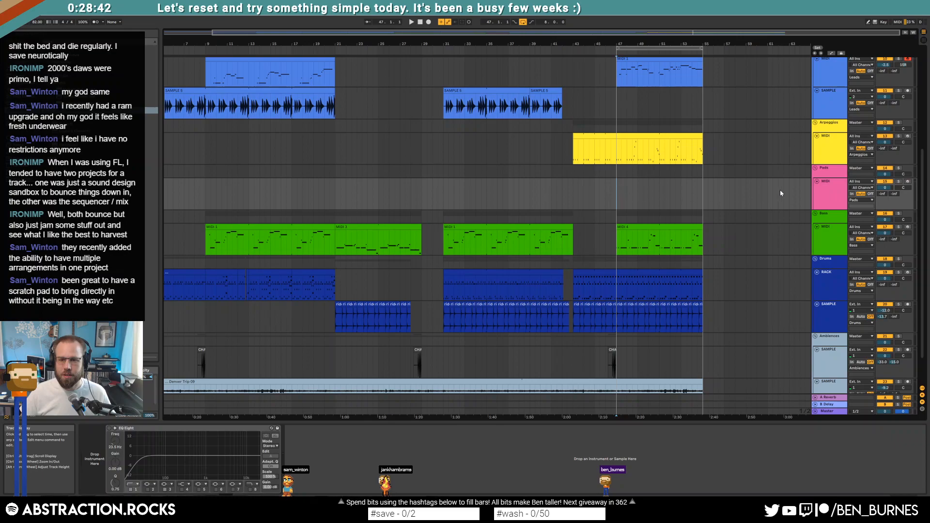
key("shift+Tab")
key("shift+Tab")
left_click(87, 82)
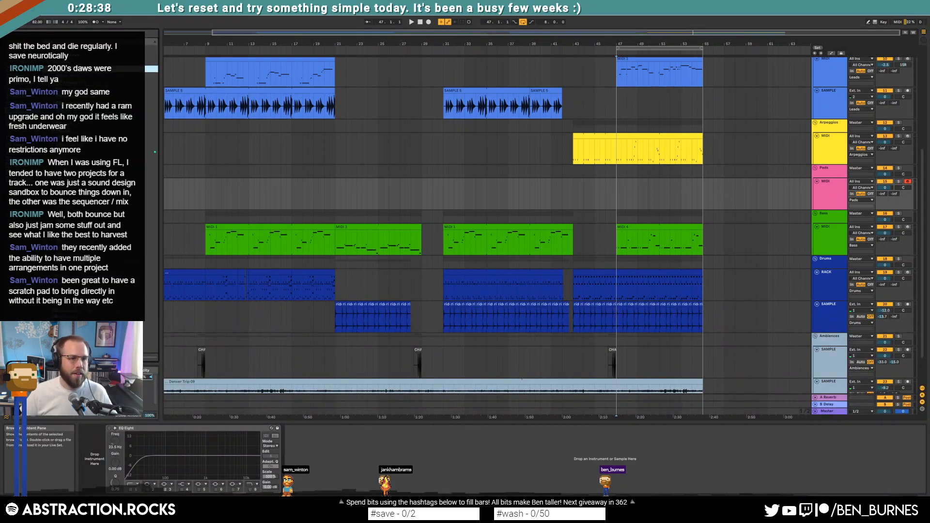
double_click(88, 152)
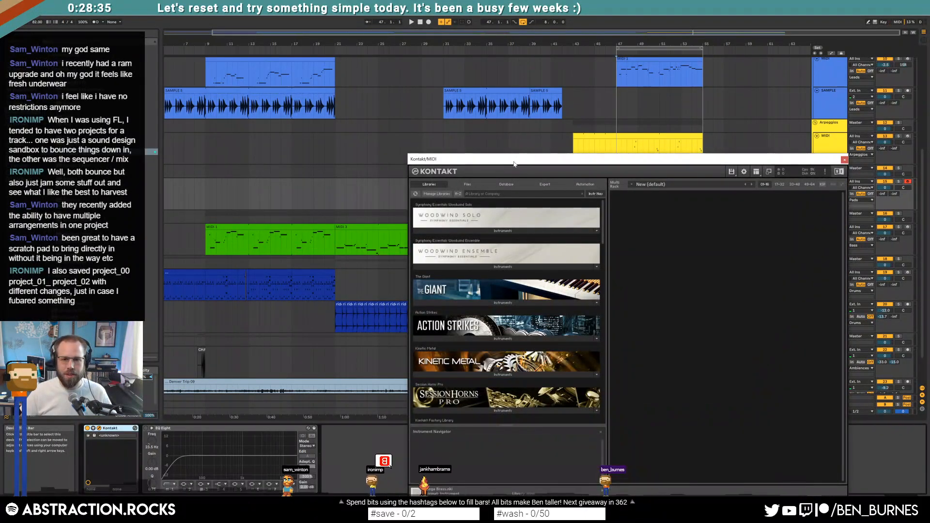
Load Mega Brass.nki into Kontakt from the Instruments folder of the Mega Brass library.
left_click_drag(515, 164, 404, 99)
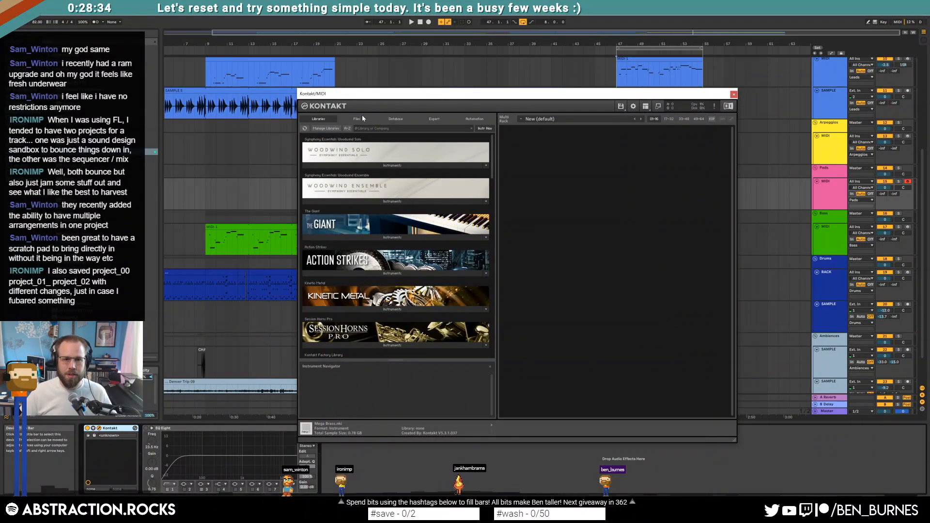
left_click(361, 118)
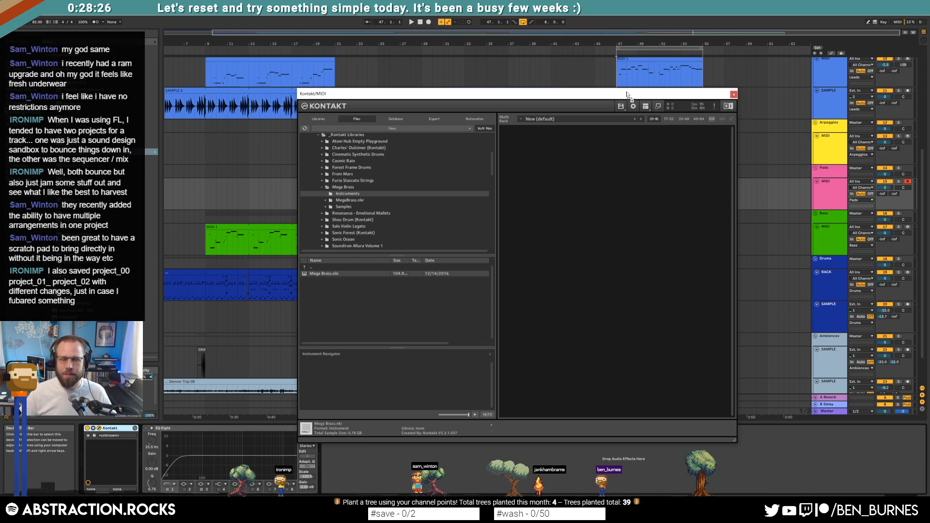
left_click_drag(631, 94, 542, 75)
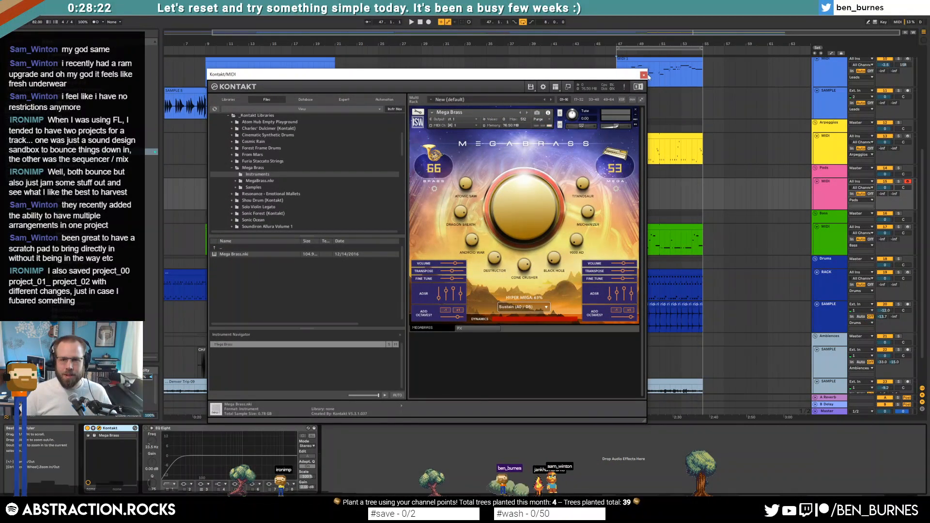
Record a Mega Brass chord part on the Pads MIDI track from bar 47 to about bar 51.
left_click(643, 75)
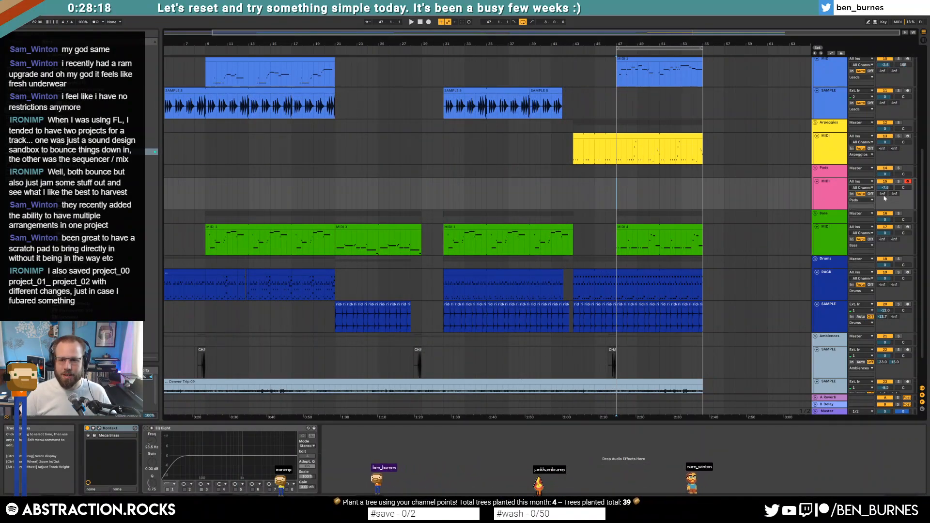
scroll(670, 195, "up", 2)
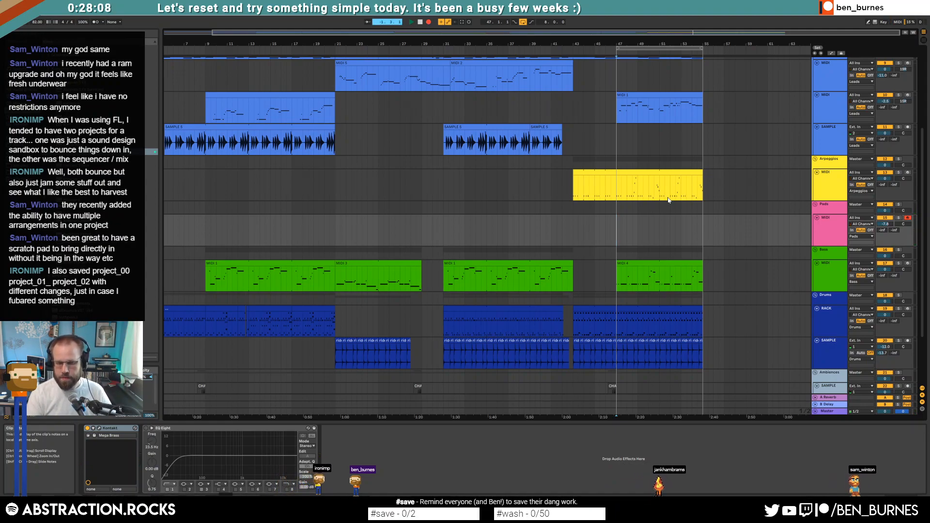
key("space")
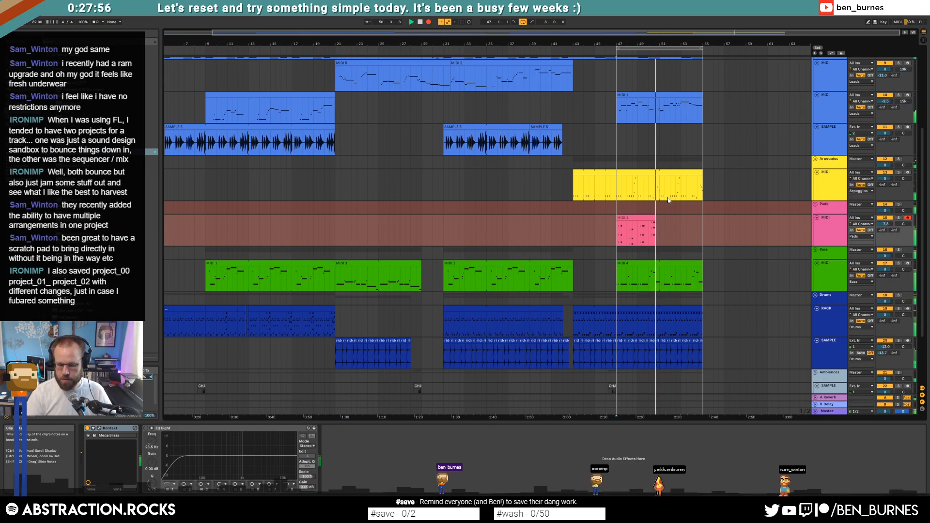
key("space")
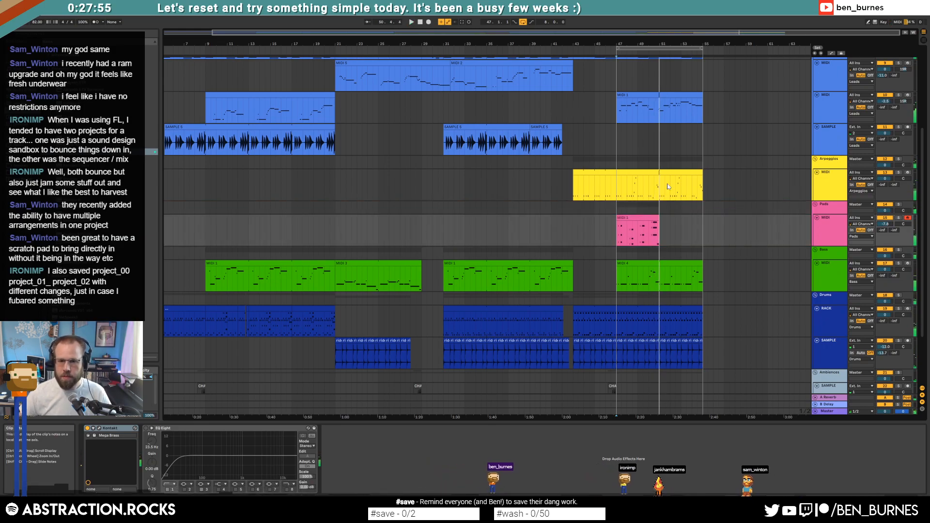
Fit the recorded brass clip to four bars, loop it, and extend it through to bar 55.
left_click(660, 223)
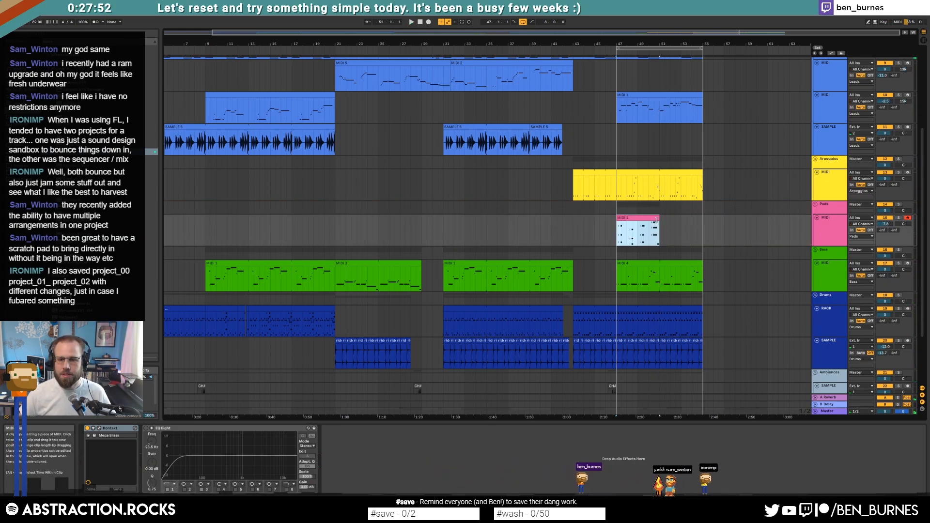
key("ctrl+d")
double_click(634, 226)
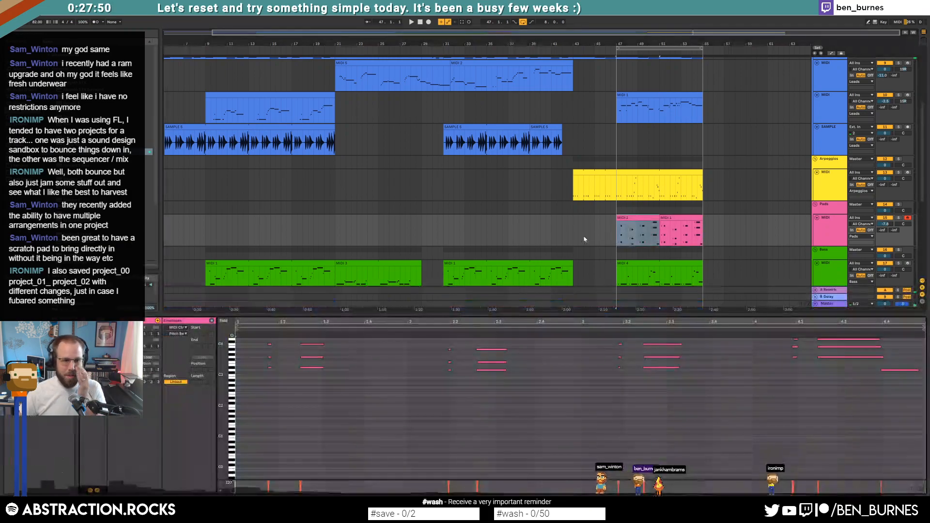
left_click_drag(237, 344, 923, 399)
key("ctrl+l")
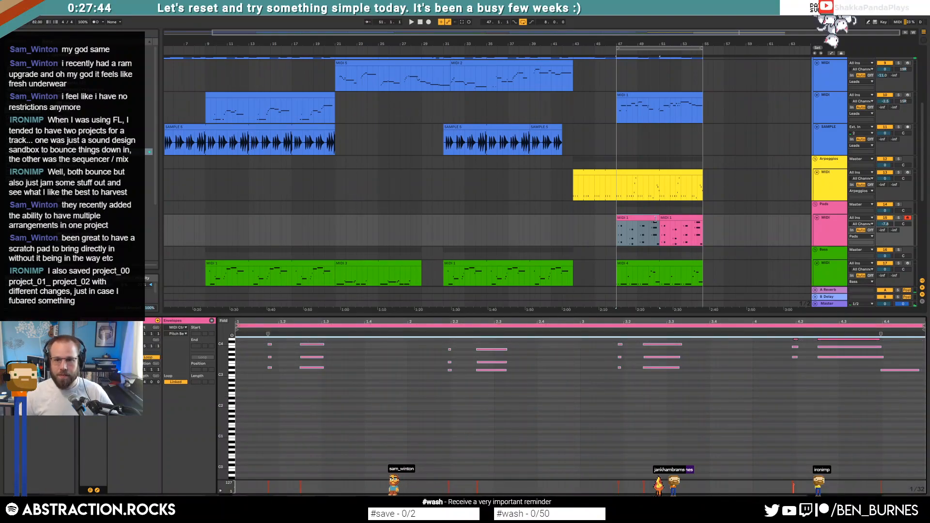
left_click_drag(659, 235, 699, 235)
Lengthen the three notes of the first held brass chord slightly during playback.
key("space")
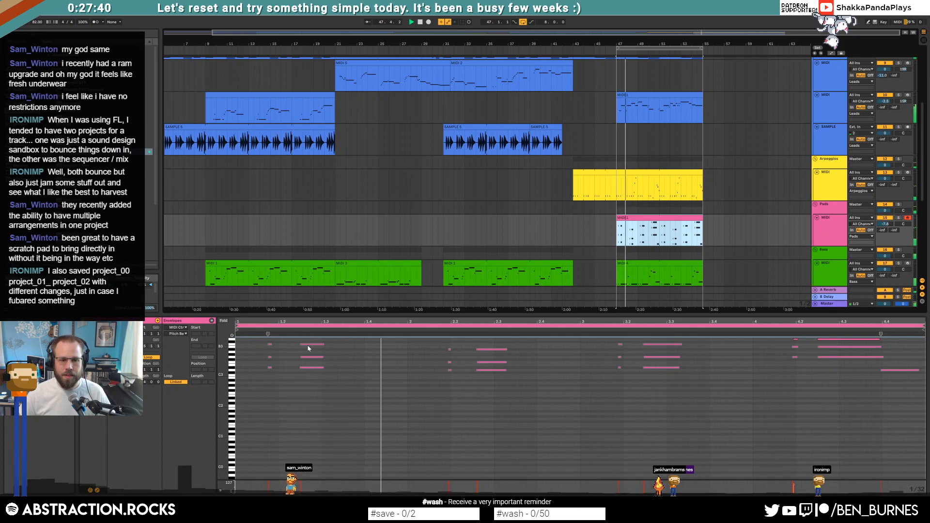
left_click(363, 375)
left_click_drag(226, 355, 242, 392)
left_click_drag(297, 359, 313, 422)
key("shift+Right")
key("shift+Right")
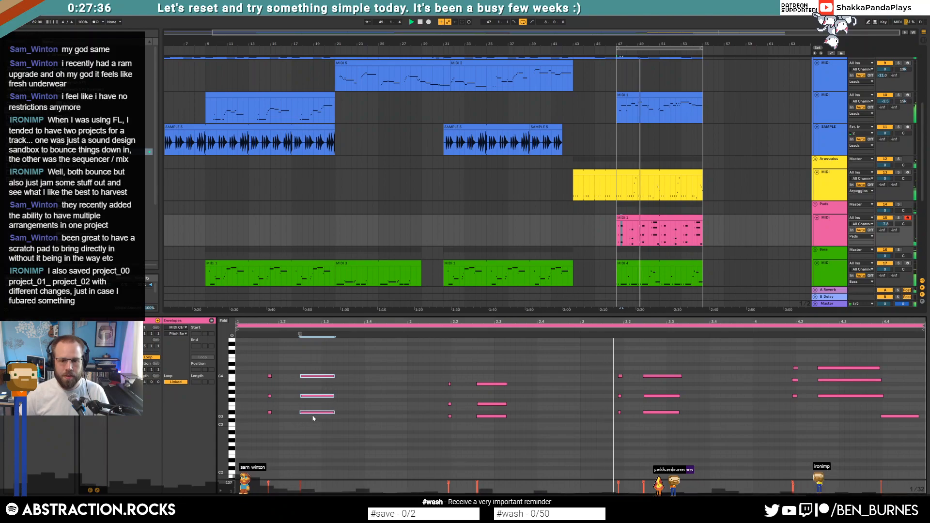
Shift the last short brass chord slightly earlier and delete the single low note at the end of the phrase.
left_click_drag(262, 362, 273, 432)
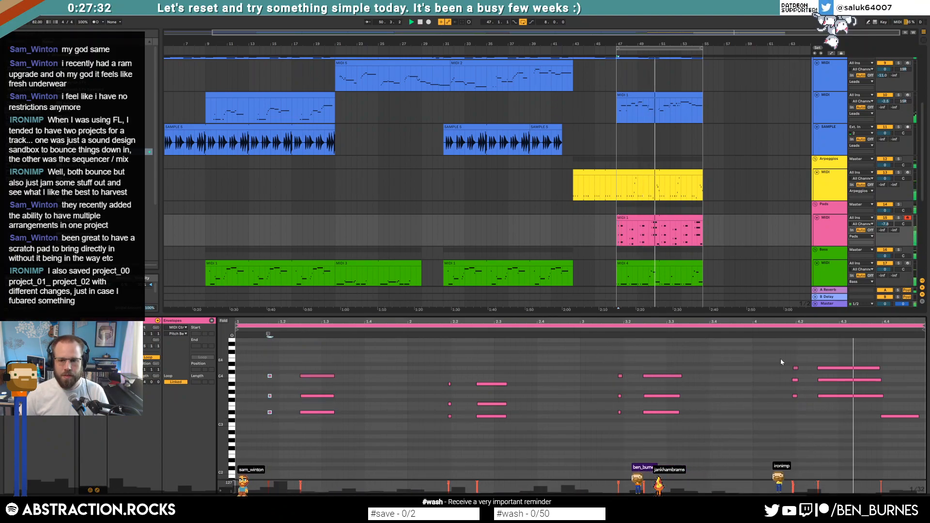
left_click_drag(783, 358, 809, 432)
key("Left")
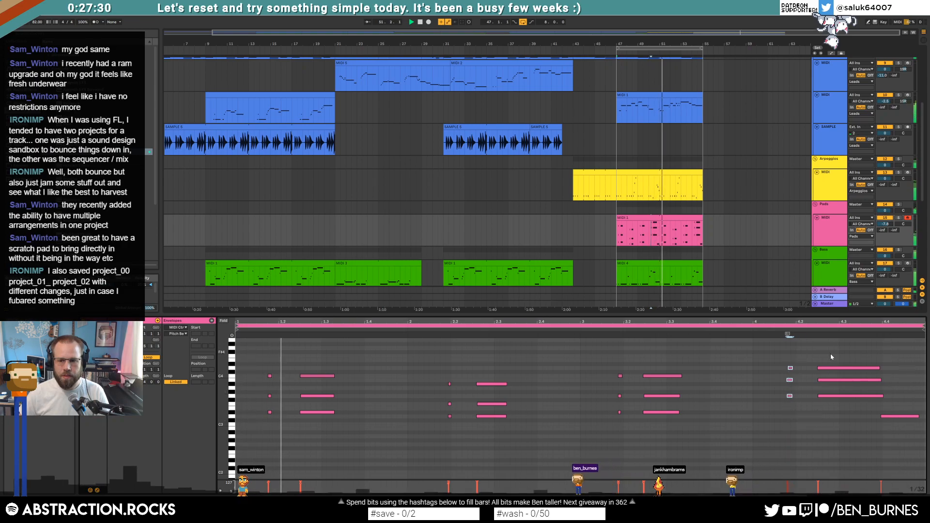
left_click_drag(831, 354, 843, 435)
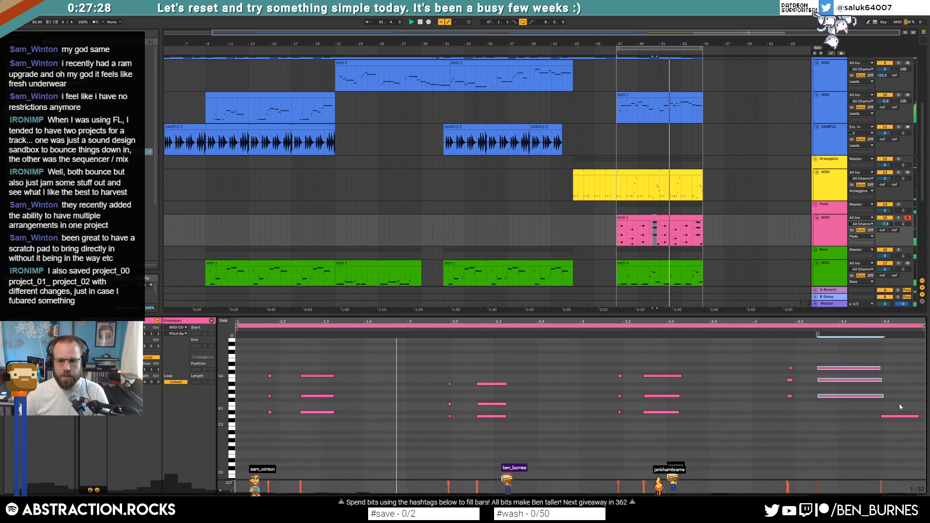
left_click_drag(892, 405, 897, 443)
key("Delete")
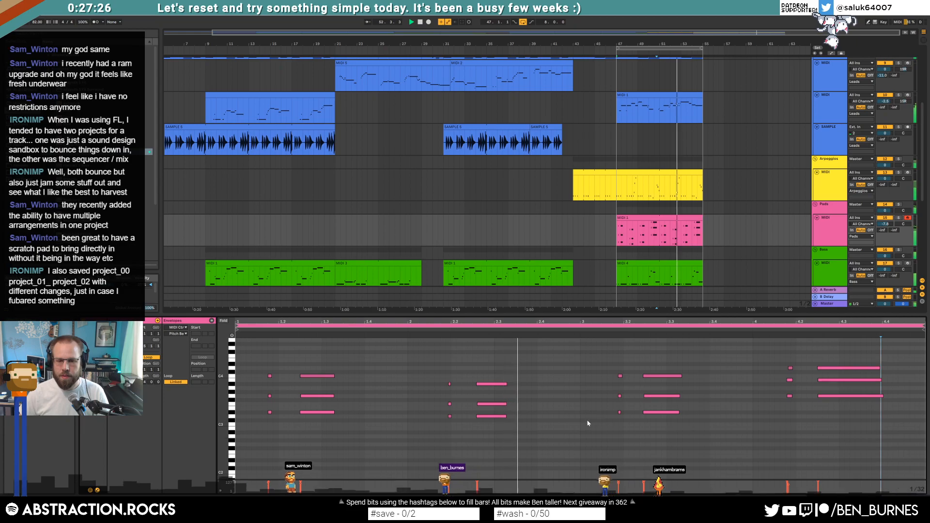
Shift the second held brass chord and the third short chord slightly earlier.
left_click_drag(496, 371, 505, 439)
key("Left")
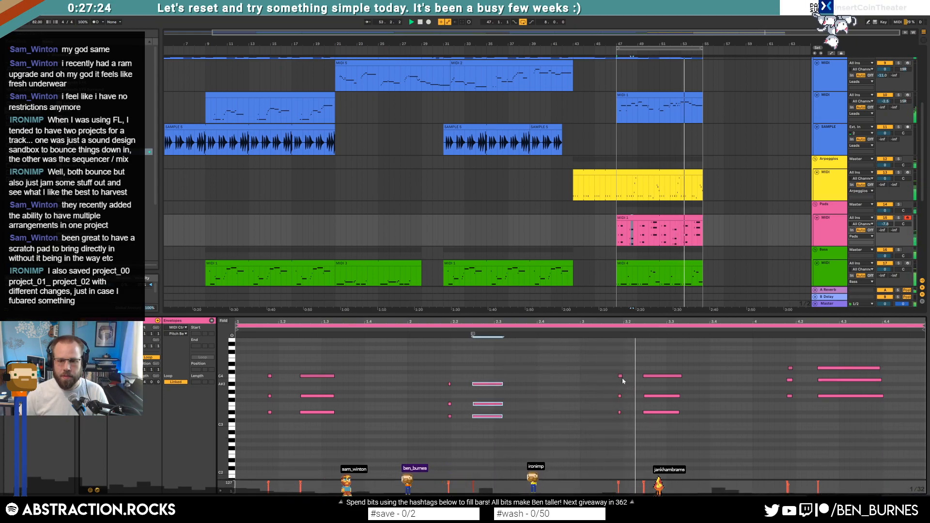
left_click_drag(614, 363, 633, 443)
key("Left")
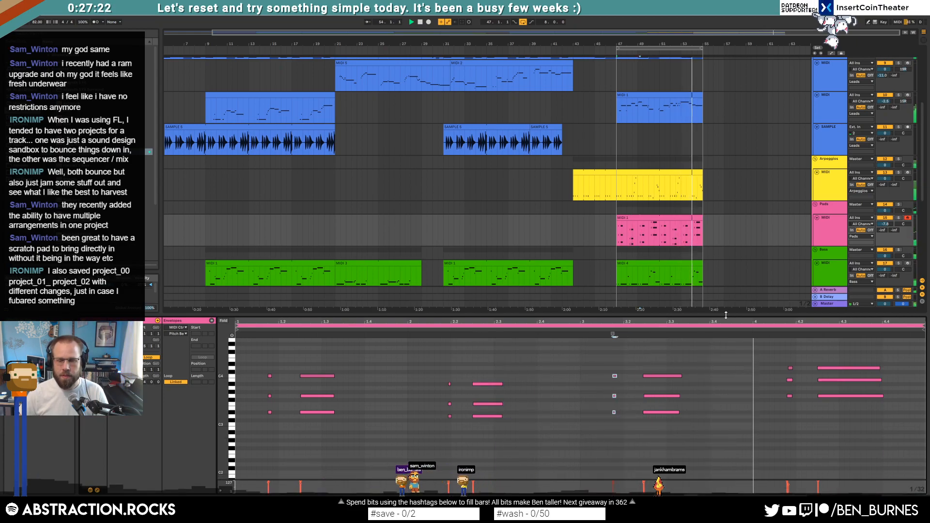
Raise the middle note of the last short brass chord to C4 and return to the device view.
left_click_drag(778, 352, 814, 432)
left_click(789, 380)
left_click(833, 380, "shift")
key("Up")
left_click(835, 377)
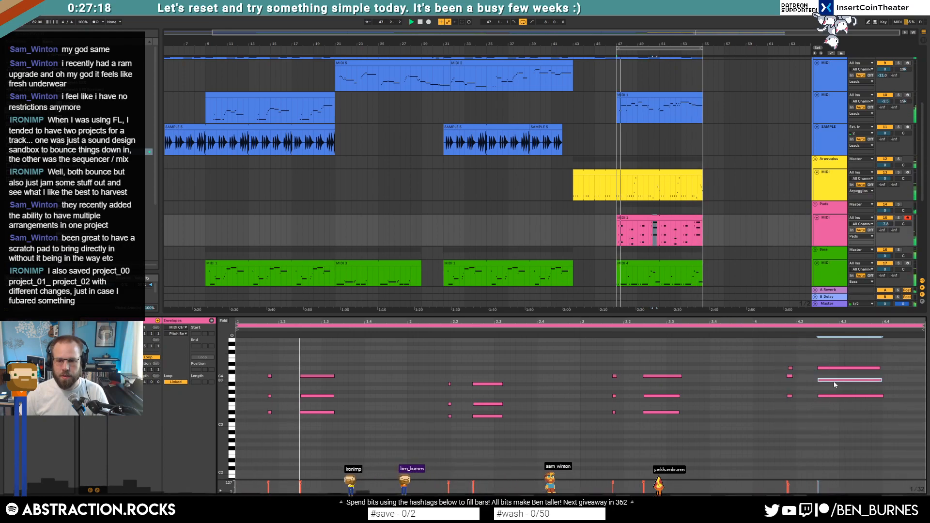
key("shift+Tab")
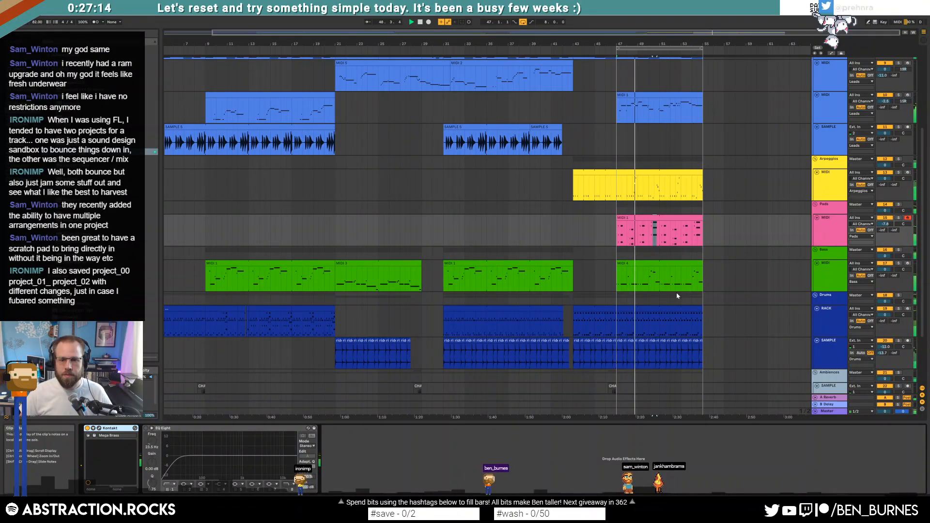
left_click(885, 318)
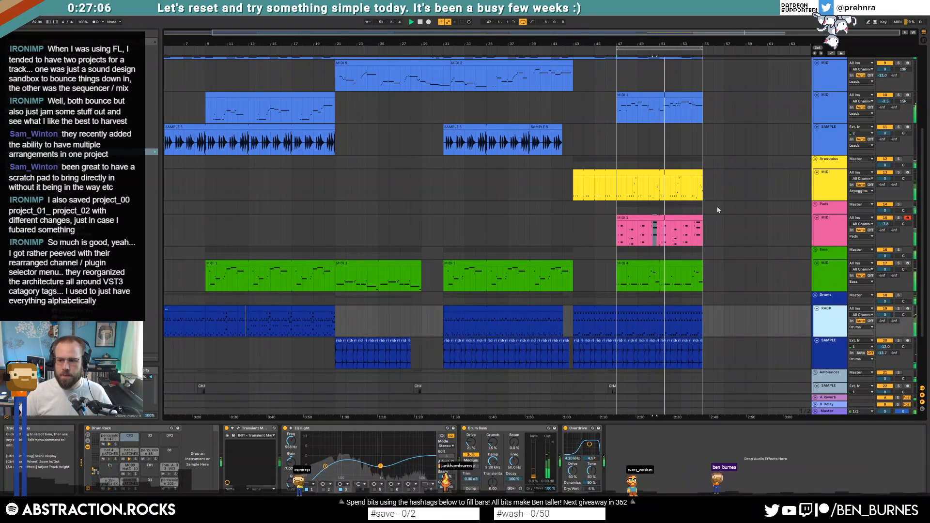
key("shift+Tab")
key("shift+Tab")
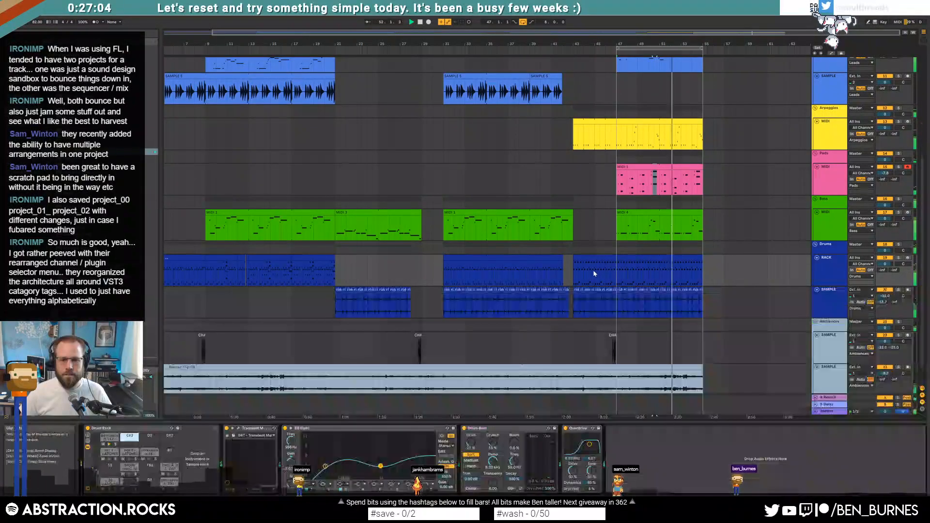
Duplicate the first Leads track's two MIDI clips from bars 47 to 55 so they continue to bar 63.
scroll(690, 121, "up", 5)
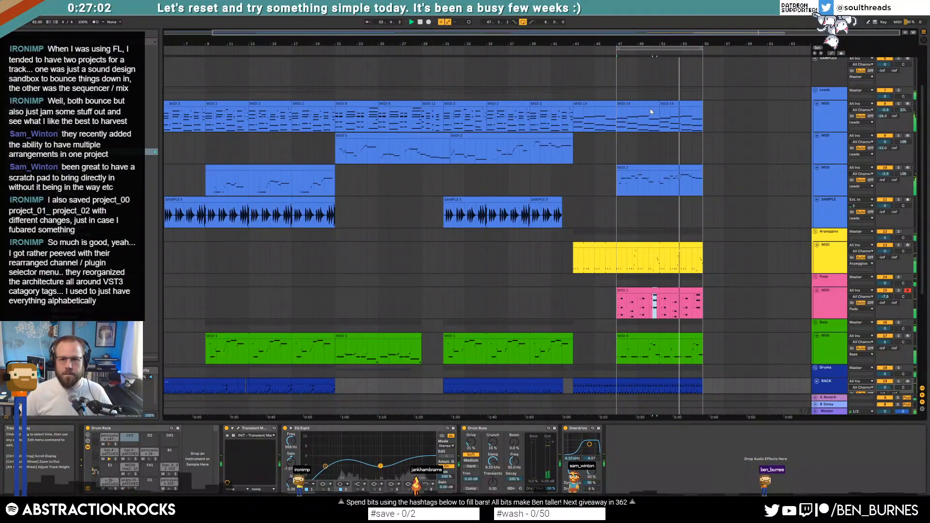
left_click(649, 104)
left_click(675, 104, "shift")
key("ctrl+d")
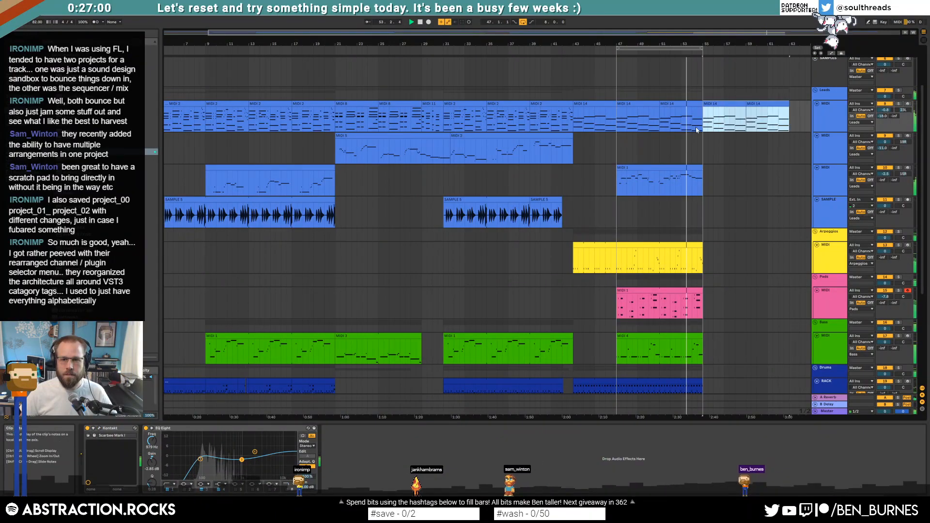
Arm the second Leads MIDI track, turn off the arrangement loop, and record a melody from bar 55 to past bar 63.
left_click(703, 144)
left_click(908, 137)
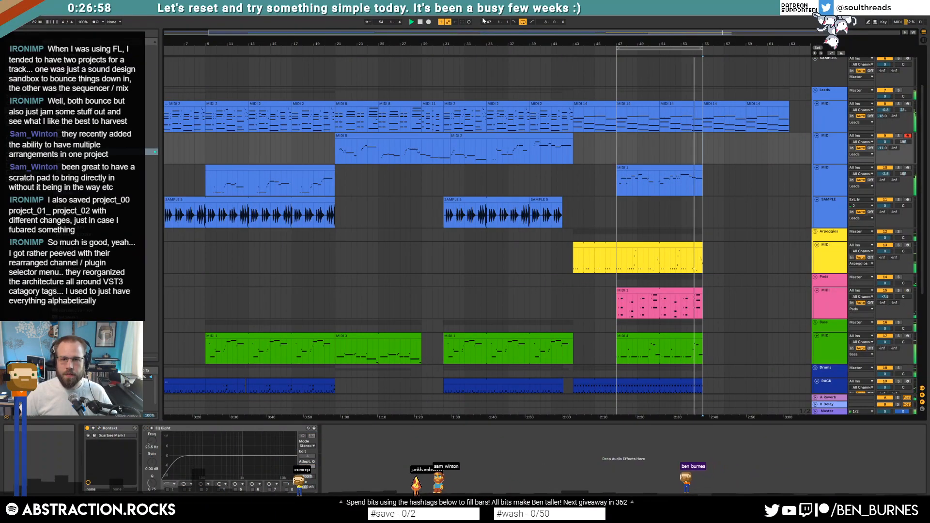
left_click(523, 22)
left_click(429, 22)
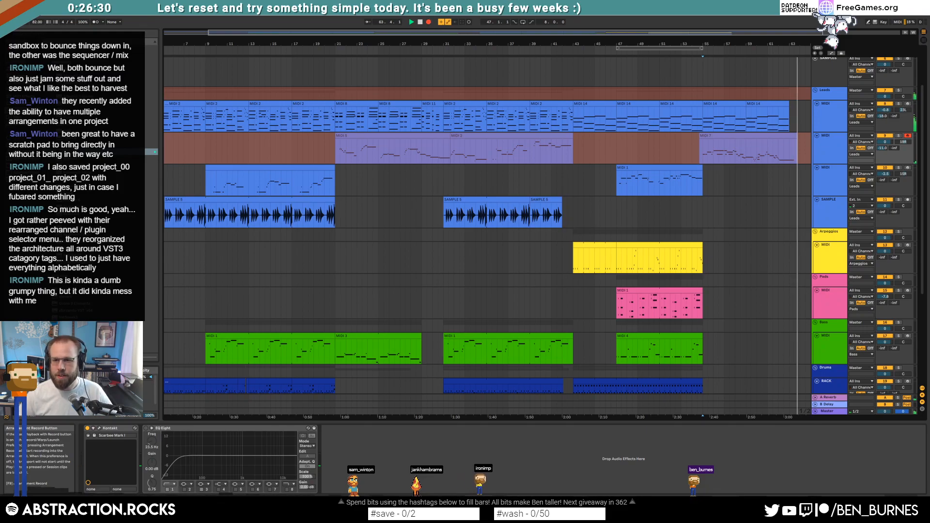
key("space")
Delete the stray short notes near the new melody's end and make the final held note higher and start earlier.
left_click(787, 136)
double_click(787, 135)
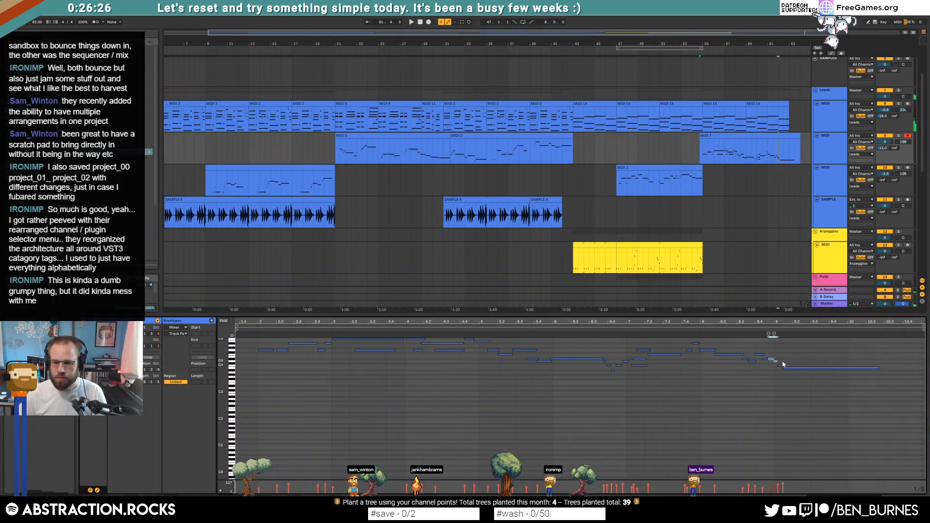
left_click_drag(771, 366, 788, 369)
key("Delete")
left_click(766, 360)
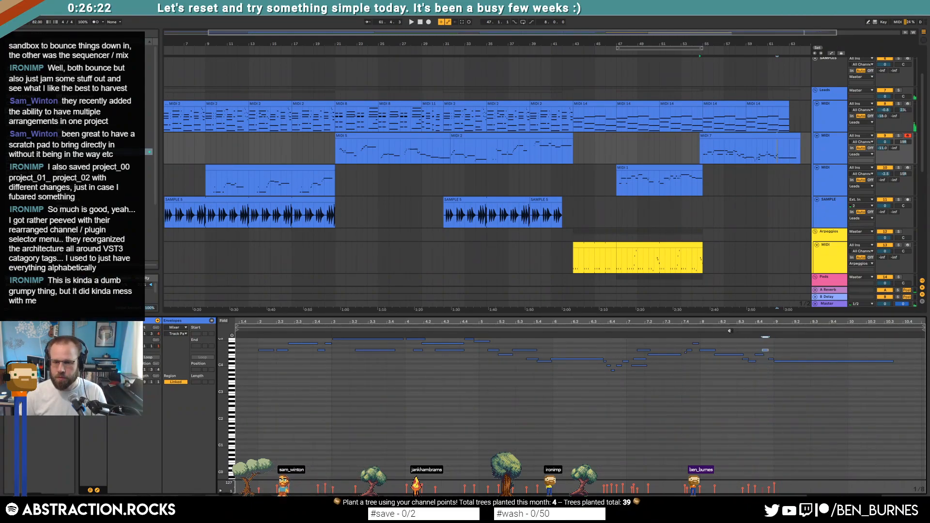
key("space")
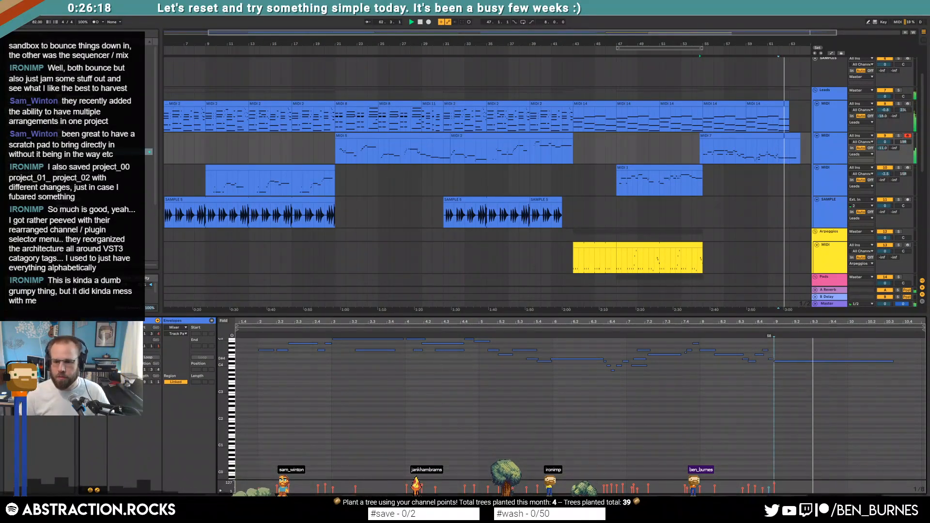
left_click(779, 361)
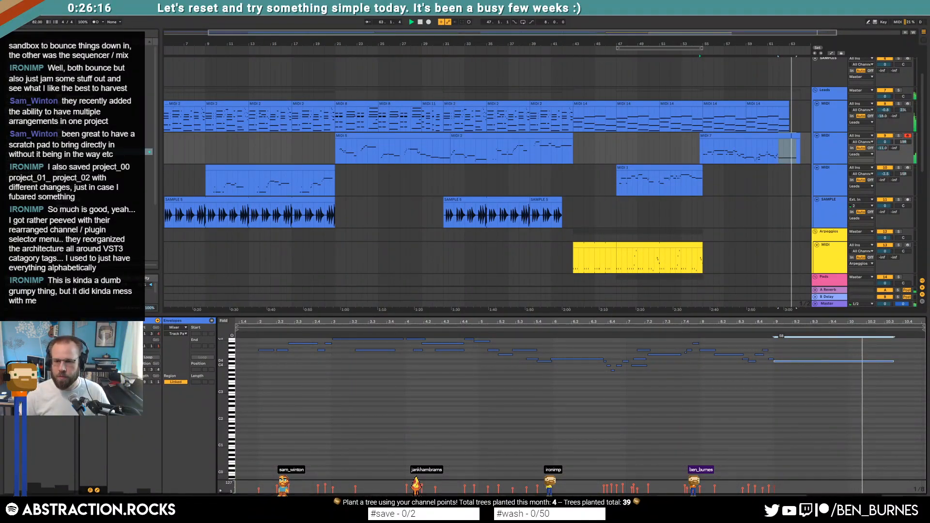
Extend the last clip on the first Leads track to the end of the newly recorded melody clip.
mouse_move(789, 103)
left_mouse_down()
mouse_move(808, 109)
mouse_move(798, 109)
left_mouse_up()
key("space")
left_click_drag(722, 423, 891, 385)
left_click(858, 379)
key("shift+Tab")
Continue the drum rack part past bar 55 with a separate clip and shorten it to one bar.
scroll(755, 330, "down", 3)
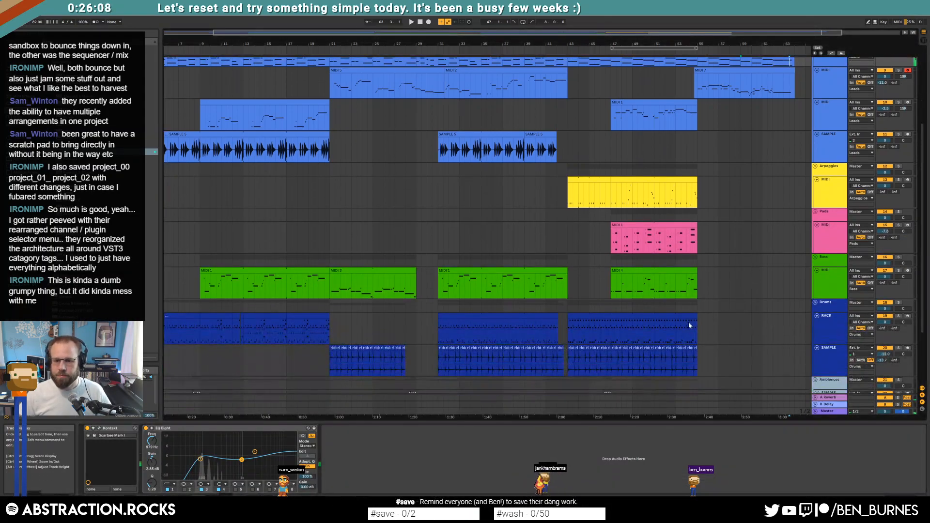
left_click_drag(697, 317, 748, 333)
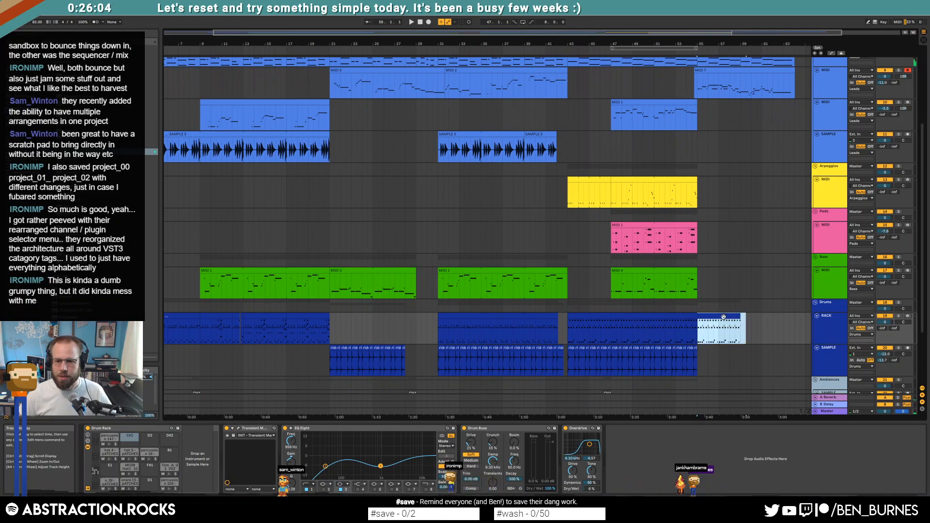
key("shift+Tab")
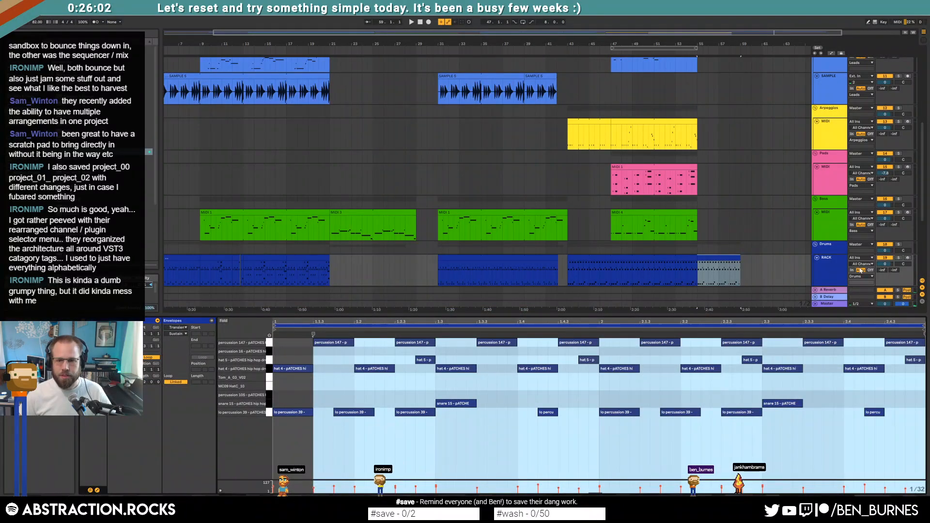
left_click(729, 259)
left_click_drag(729, 259, 708, 260)
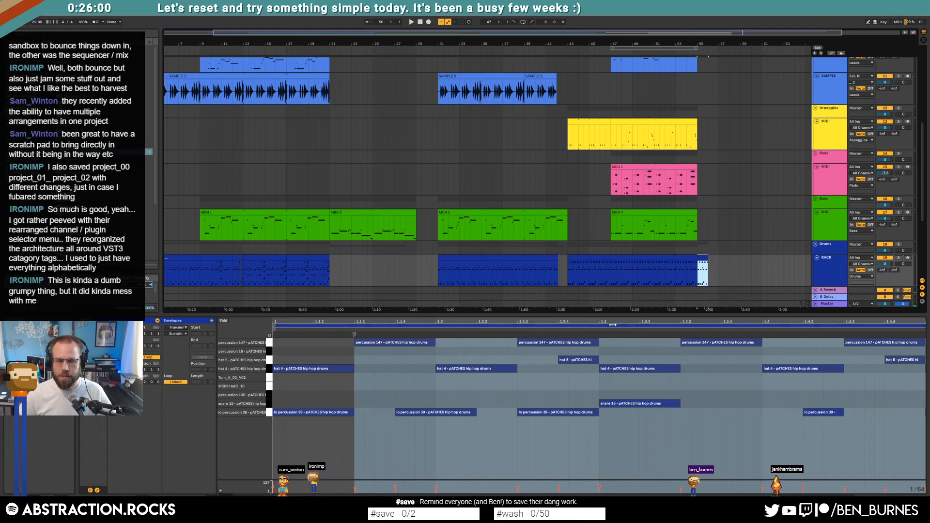
Delete the drum pattern's notes from the one-bar rack clip at bar 55.
left_click_drag(316, 402, 924, 334)
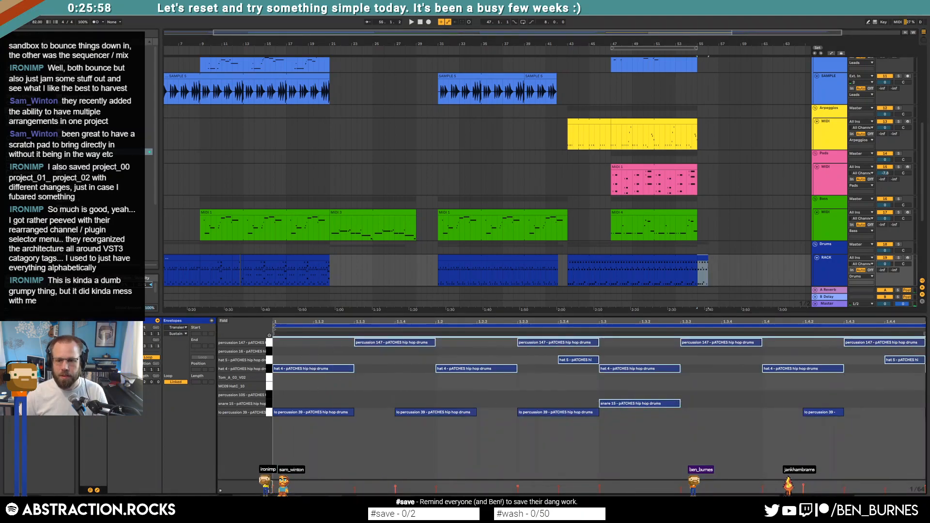
key("Delete")
left_click_drag(775, 392, 844, 442)
key("Delete")
Duplicate the last three bars of the drum sample clips so they continue from bar 55 to bar 58.
scroll(727, 243, "down", 3)
left_click_drag(696, 225, 665, 231)
key("ctrl+d")
Automate the drum sample track's volume with a curved fade from bar 55 down to -inf dB just past bar 58.
key("a")
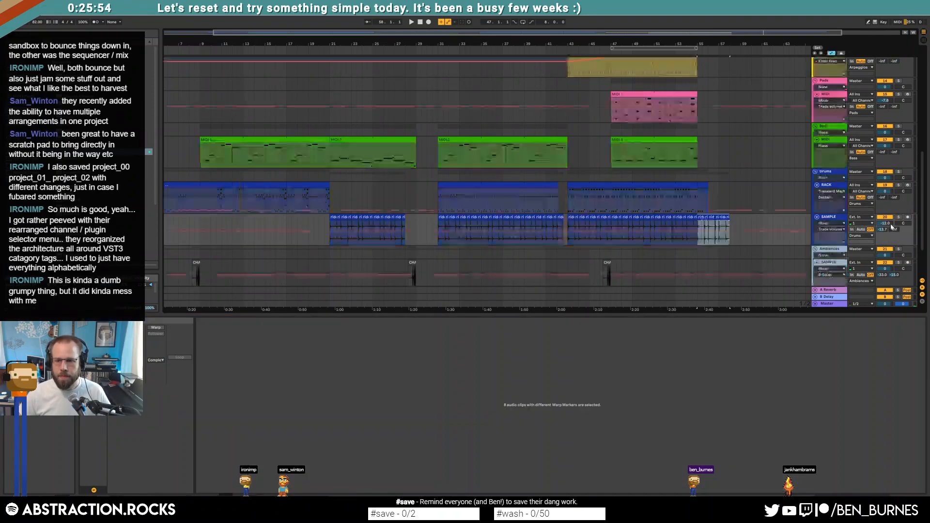
left_click(697, 233)
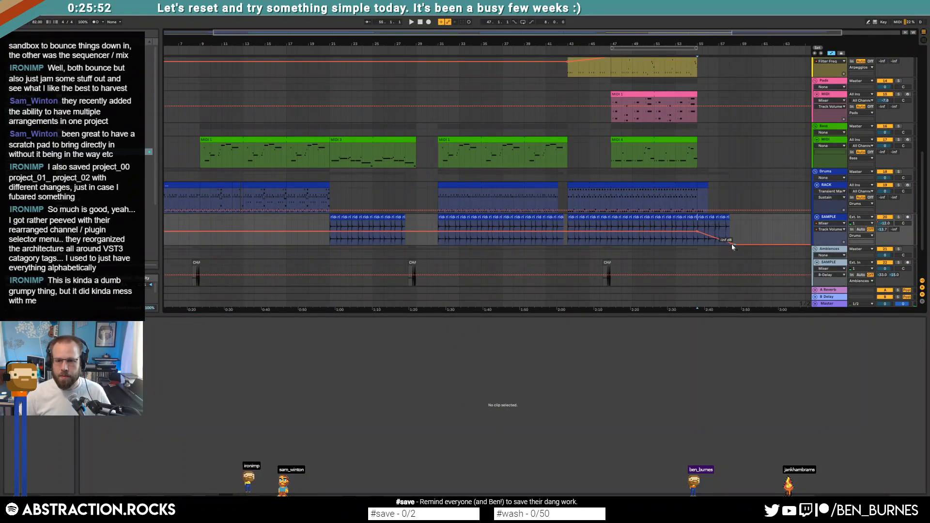
left_click(738, 234)
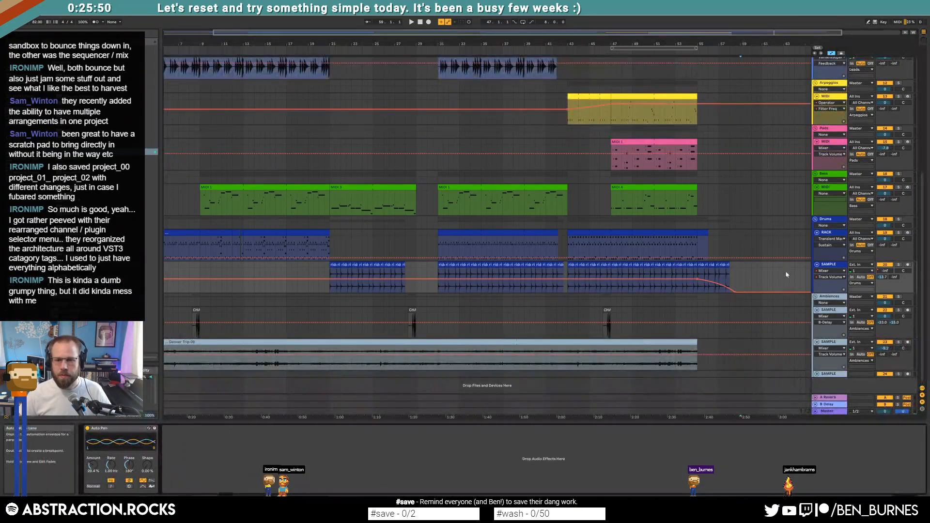
Extend the Denver Trip ambience clip from bar 55 to about bar 65 and give it a short fade-out.
mouse_move(696, 342)
left_mouse_down()
mouse_move(773, 345)
mouse_move(751, 347)
left_mouse_up()
key("a")
left_click(751, 328)
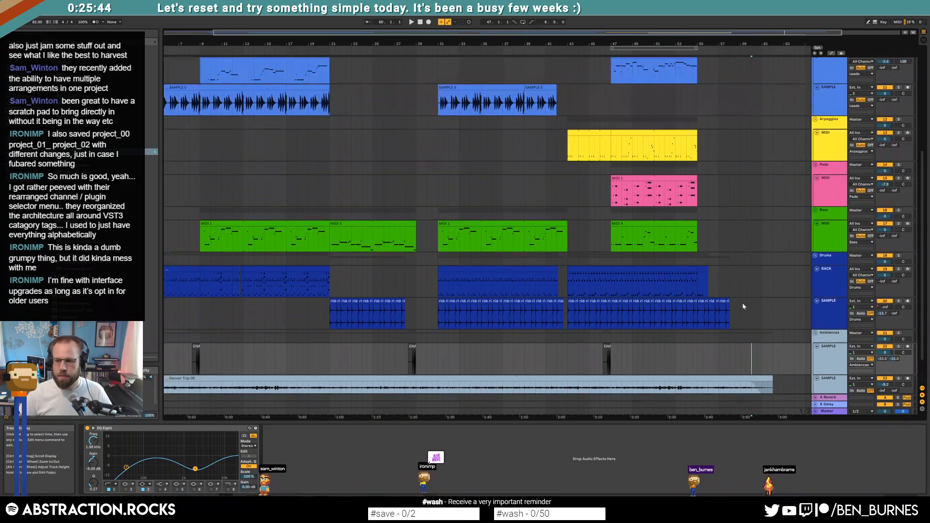
scroll(741, 300, "up", 5)
scroll(759, 312, "down", 5)
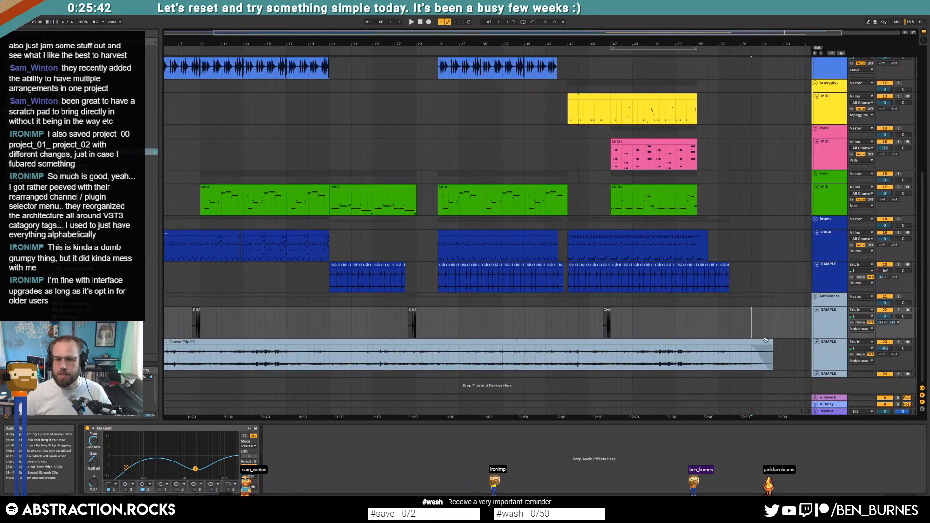
left_click(804, 352)
left_click_drag(806, 351, 776, 348)
left_click(757, 357)
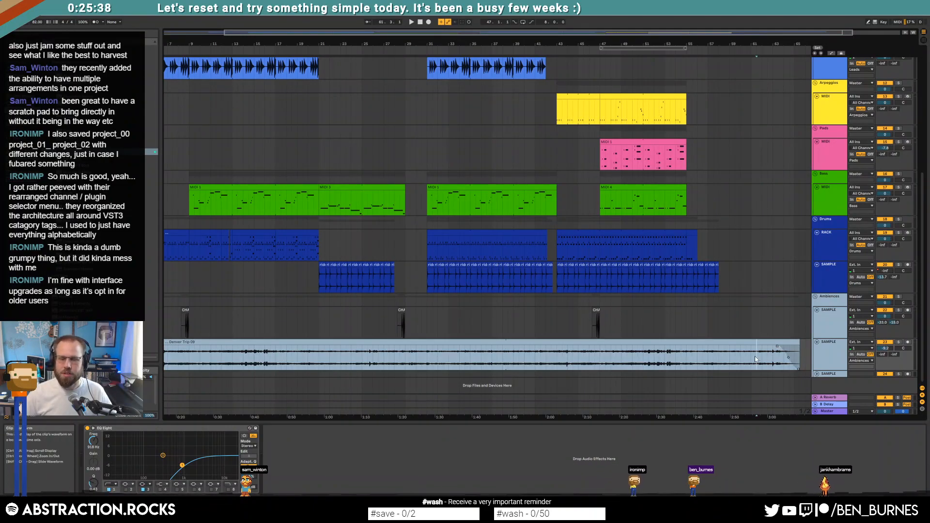
Fold the four lead tracks and the arpeggio track in the arrangement.
scroll(645, 250, "down", 1)
scroll(645, 246, "up", 5)
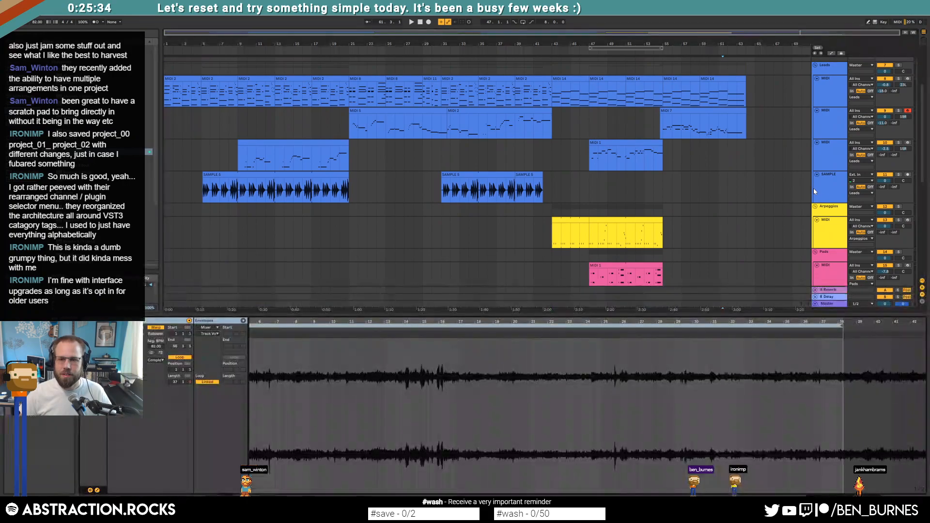
left_click(818, 174)
left_click(818, 143)
left_click(817, 111)
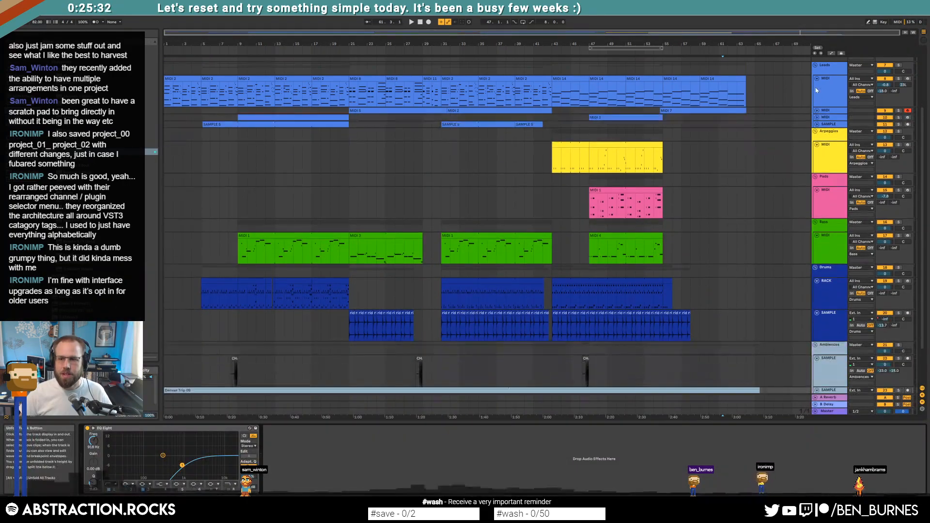
left_click(816, 78)
left_click(817, 121)
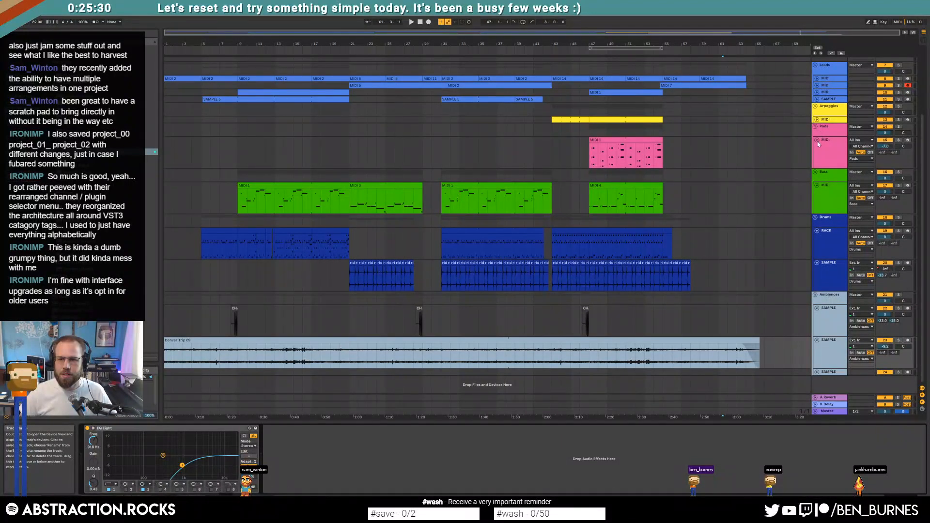
Copy the four-bar arpeggio section at bar 43 to bar 55 and reshape the copy's filter frequency automation.
left_click(817, 120)
left_click(572, 119)
key("ctrl+c")
left_click(663, 130)
key("ctrl+v")
key("a")
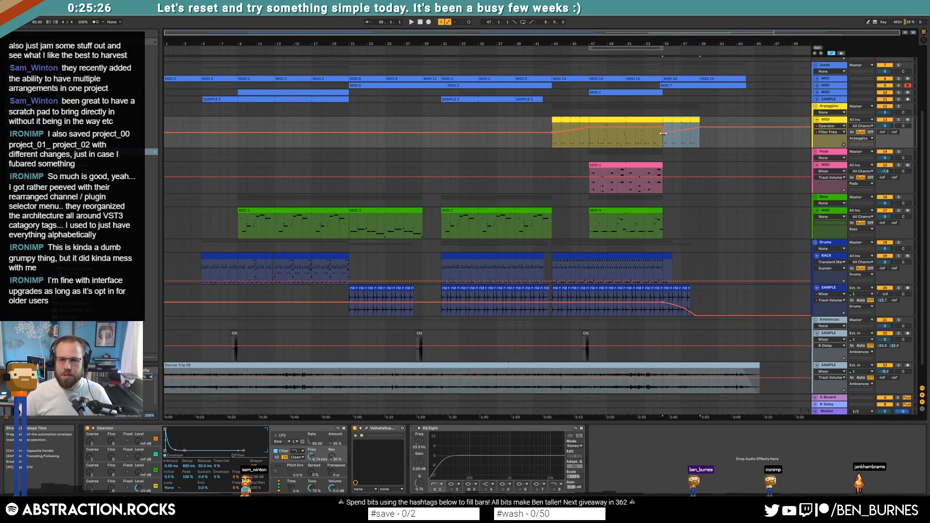
mouse_move(700, 128)
left_mouse_down()
mouse_move(700, 142)
mouse_move(686, 132)
left_mouse_up()
left_click(710, 134)
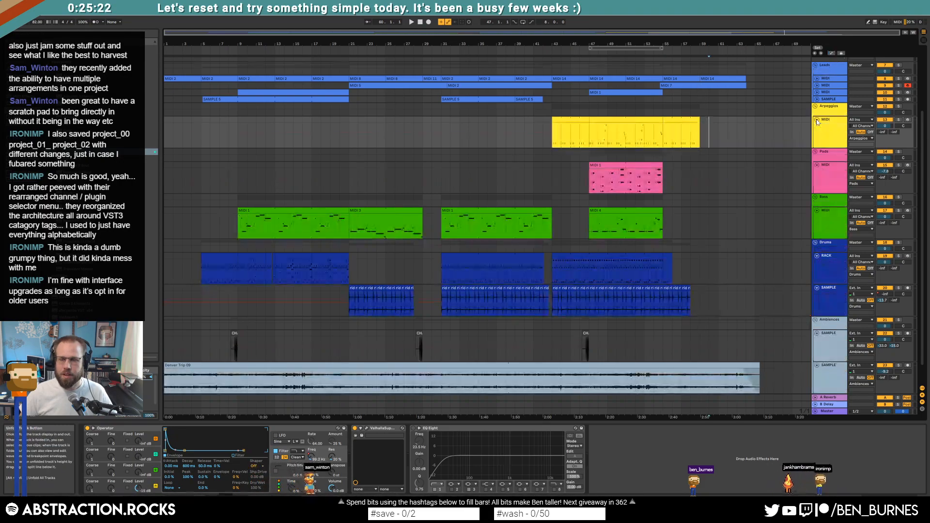
Fold the remaining arpeggio, pad, bass, drum, ambience and input tracks to show a compact overview of the song.
left_click(816, 119)
left_click(817, 139)
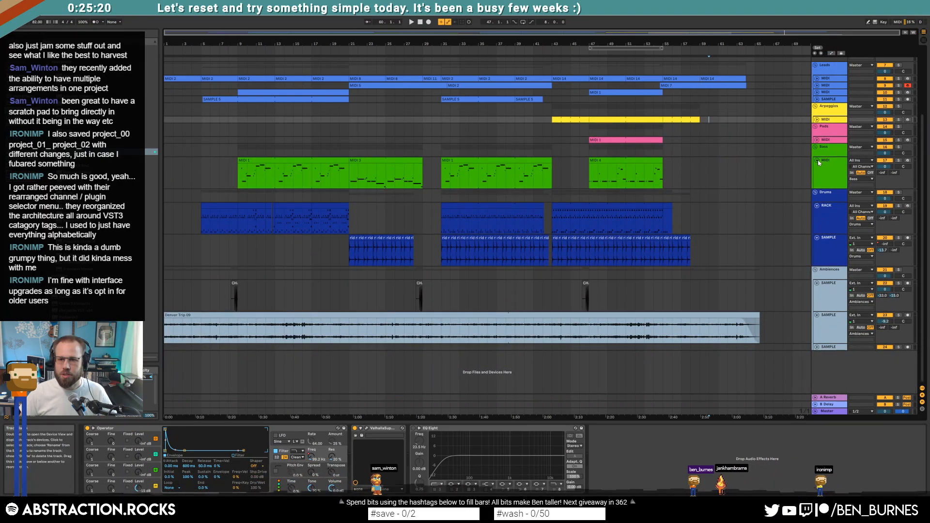
left_click(816, 160)
left_click(817, 183)
left_click(817, 190)
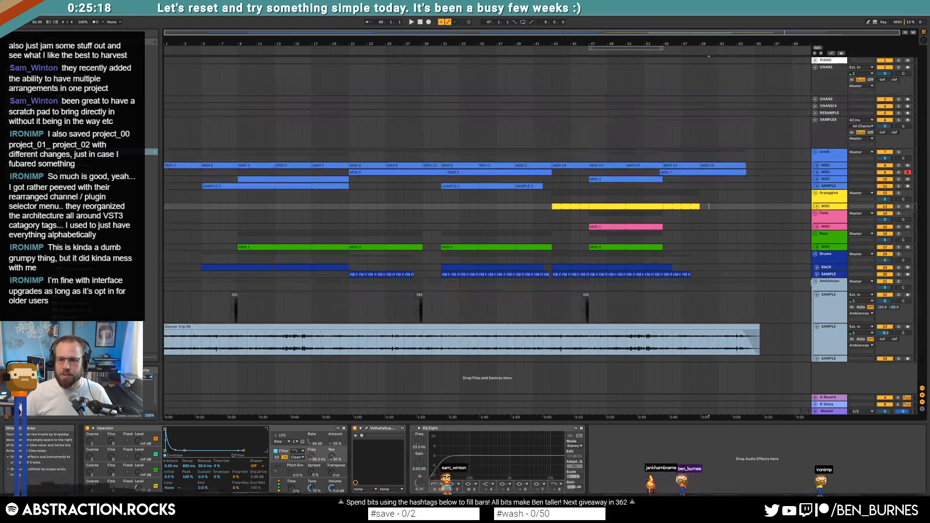
left_click(817, 296)
left_click(817, 303)
left_click(816, 67)
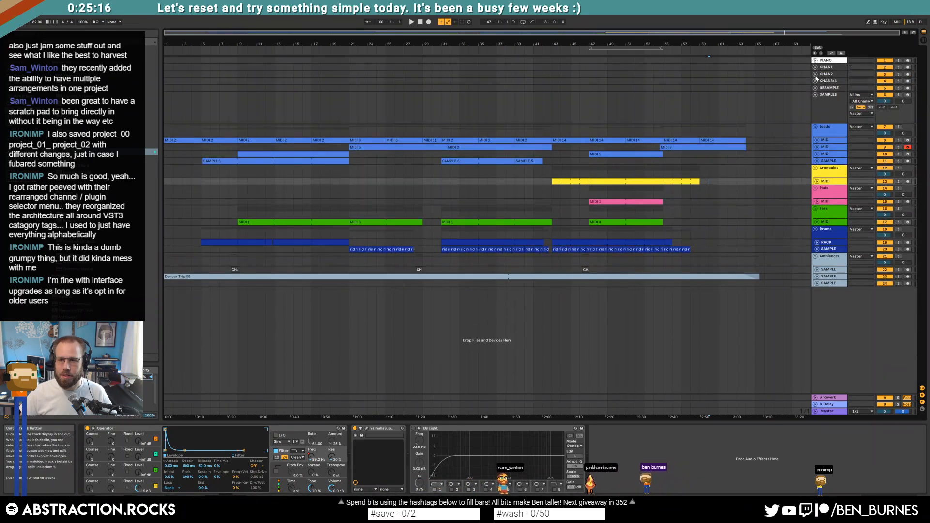
left_click(816, 95)
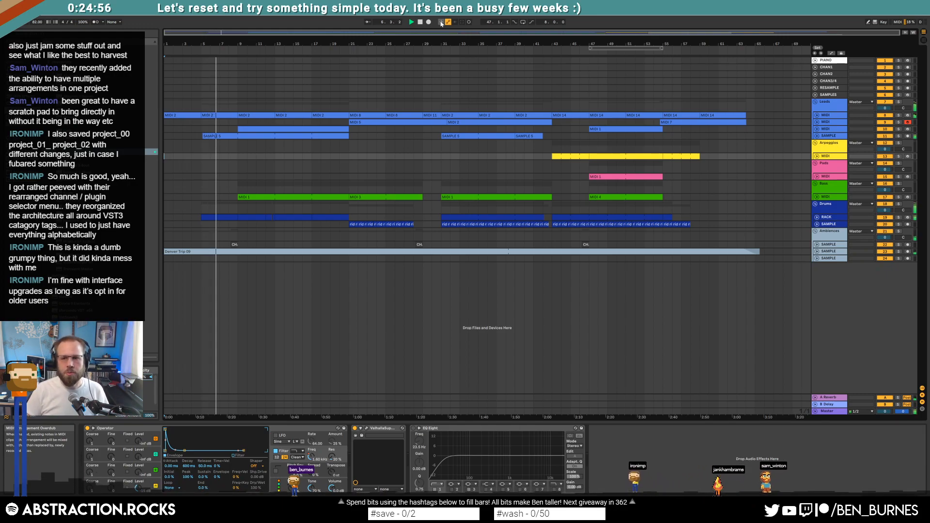
Arm the CHAN1 track and record a voice take from about bar 9 to bar 17 over the running song.
left_click(814, 67)
left_click(908, 67)
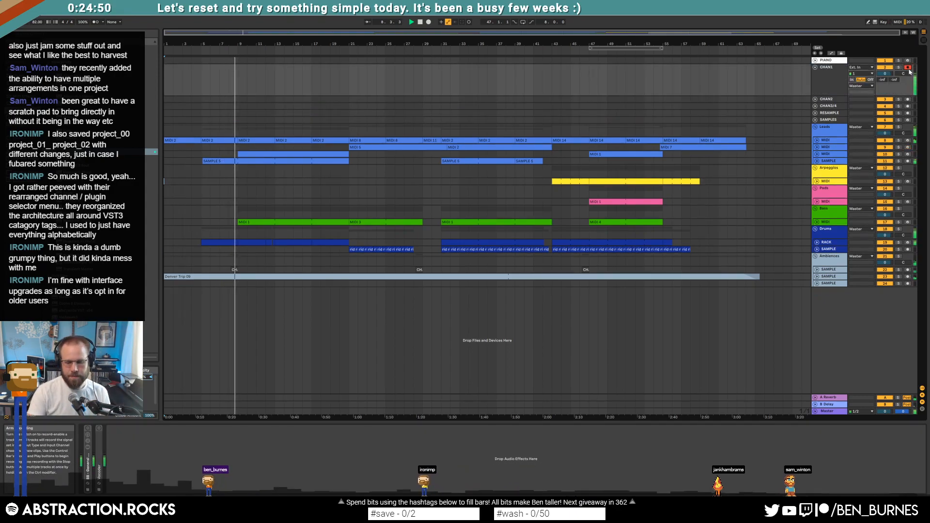
key("F9")
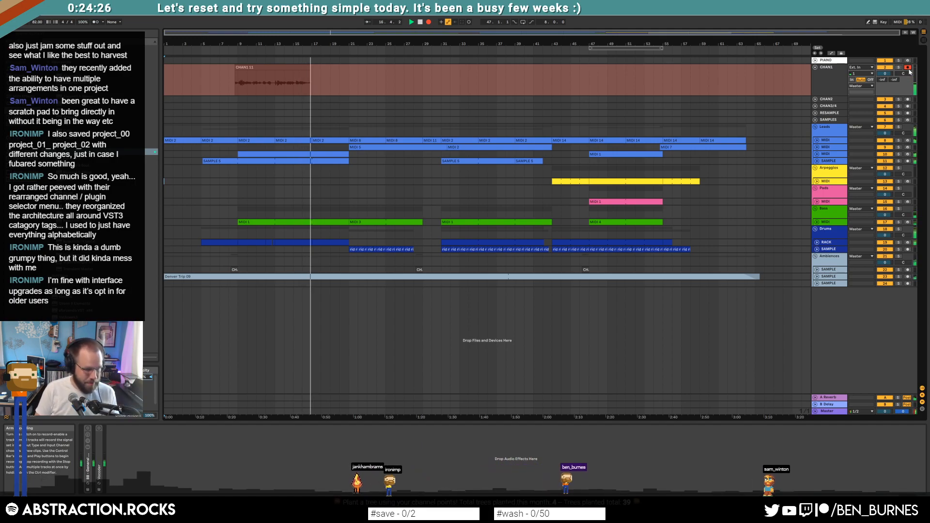
key("space")
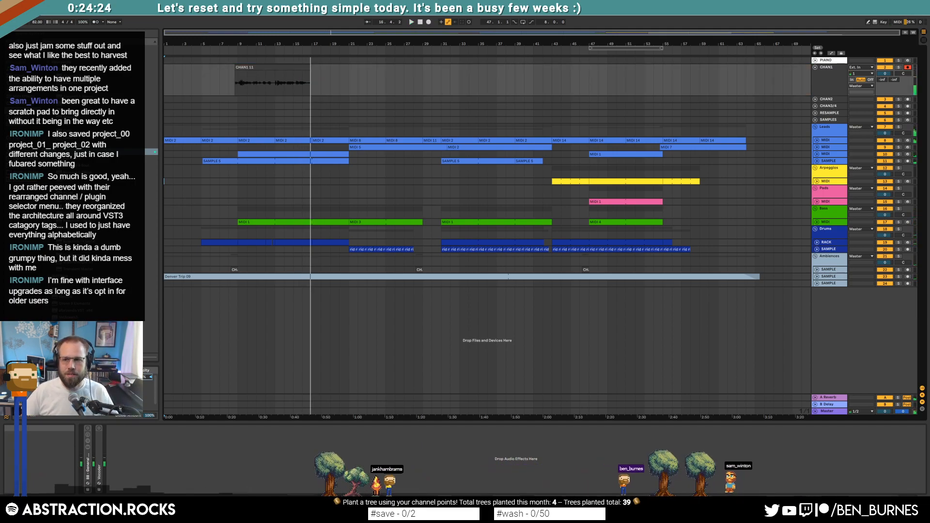
Move the recorded CHAN1 clip so that it starts at bar 21.
key("space")
left_click(254, 67)
key("ctrl+c")
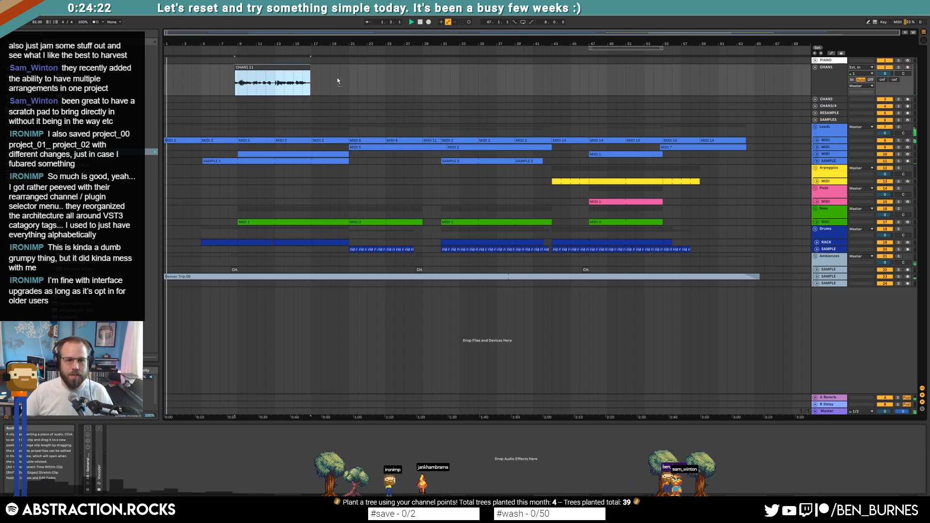
left_click(350, 78)
key("ctrl+v")
left_click_drag(382, 79, 353, 72)
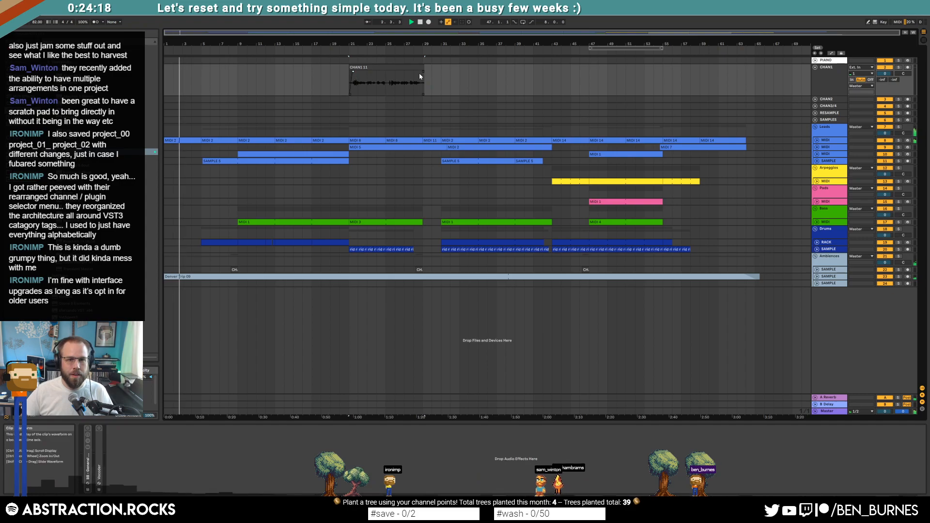
left_click_drag(423, 71, 419, 71)
Rename the recorded CHAN1 clip as OMG SO META.
left_click(381, 78)
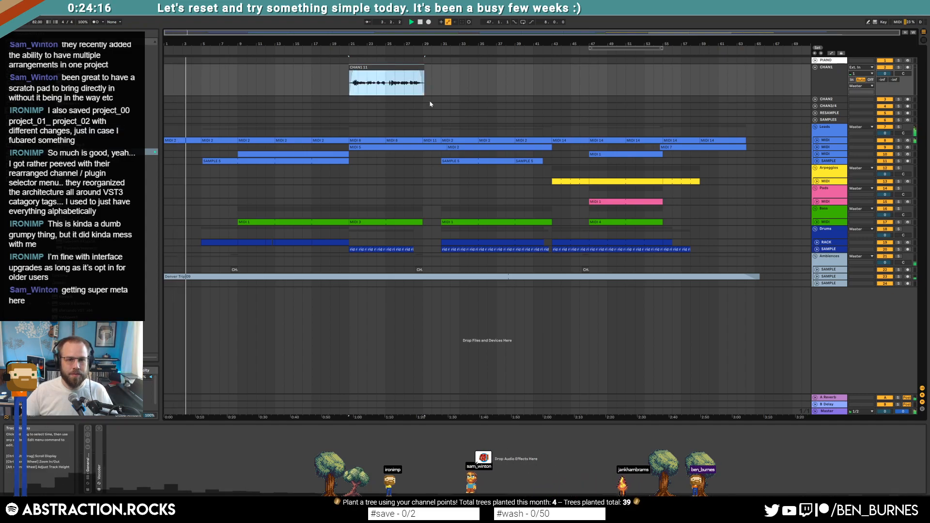
key("ctrl+r")
type("OMG SO META")
key("Return")
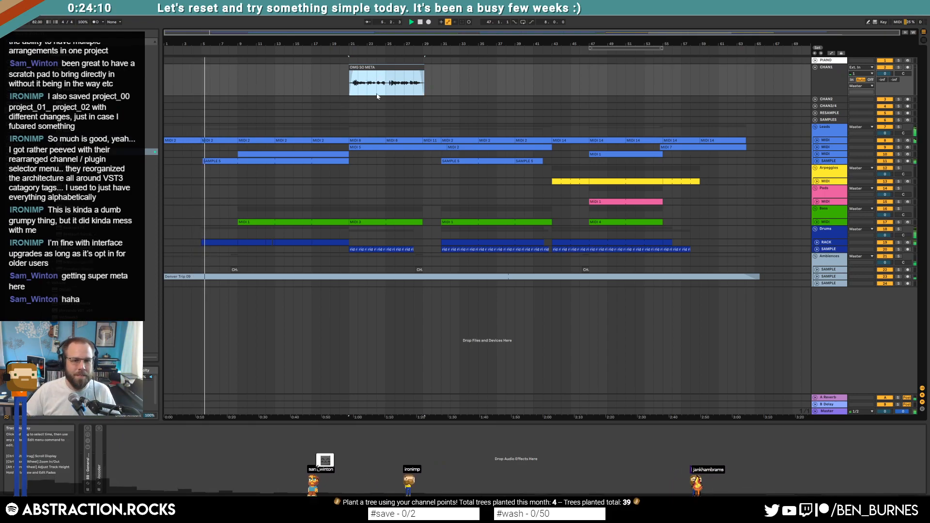
Expand the General Voiceover rack on CHAN1 and lower the track volume to about -6.7 dB.
left_click(88, 428)
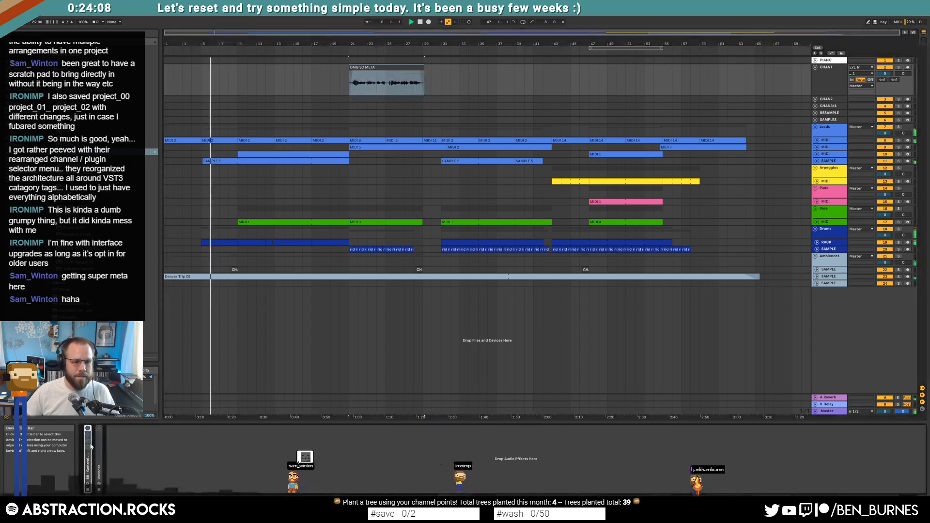
double_click(88, 456)
left_click(246, 468)
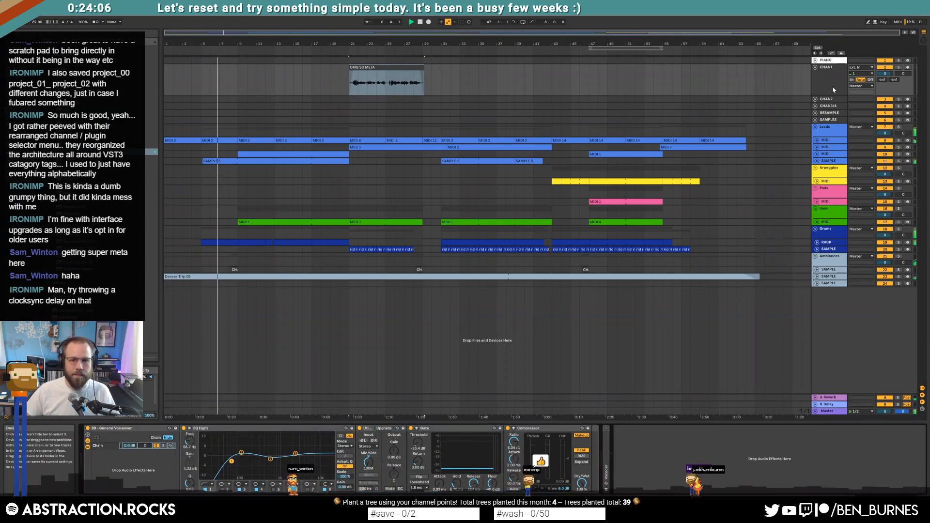
mouse_move(885, 73)
left_mouse_down()
mouse_move(885, 83)
mouse_move(883, 68)
left_mouse_up()
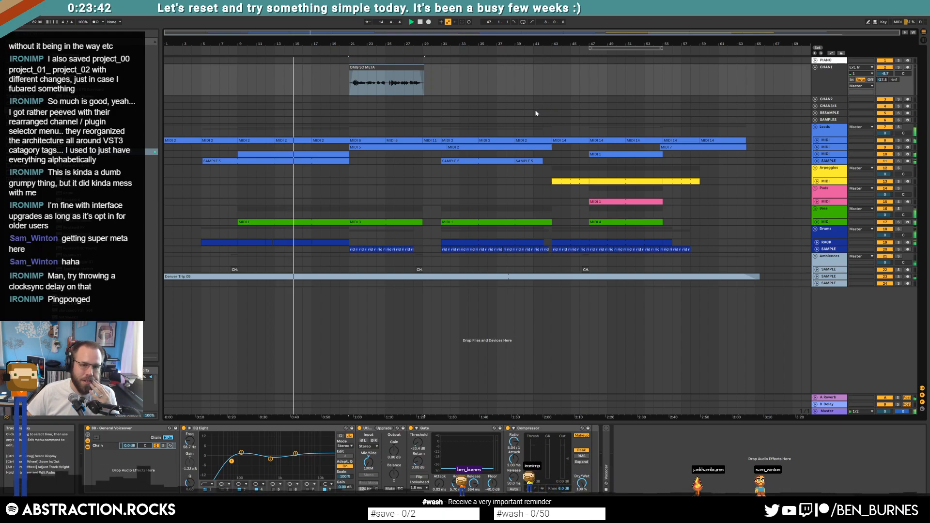
Check the OMG SO META clip's waveform and the voiceover devices during playback, and fine-tune the CHAN1 volume.
left_click(370, 90)
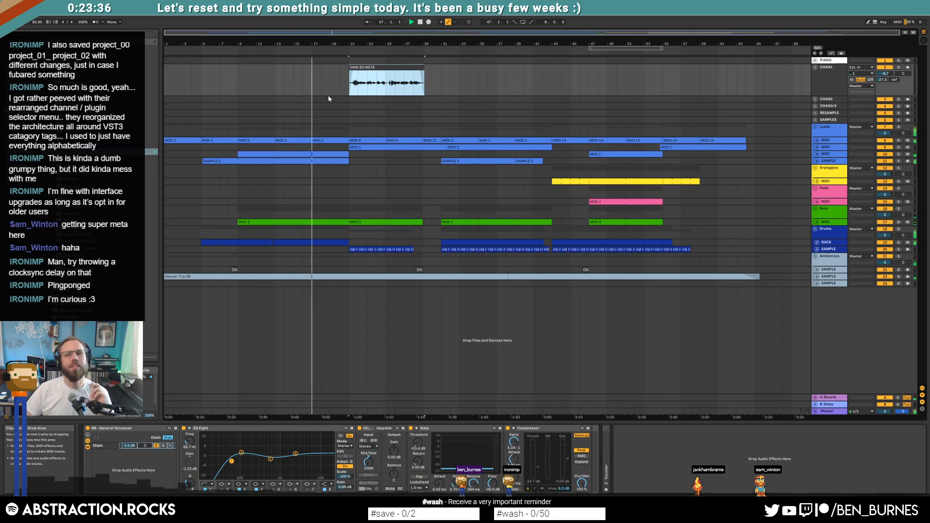
double_click(378, 67)
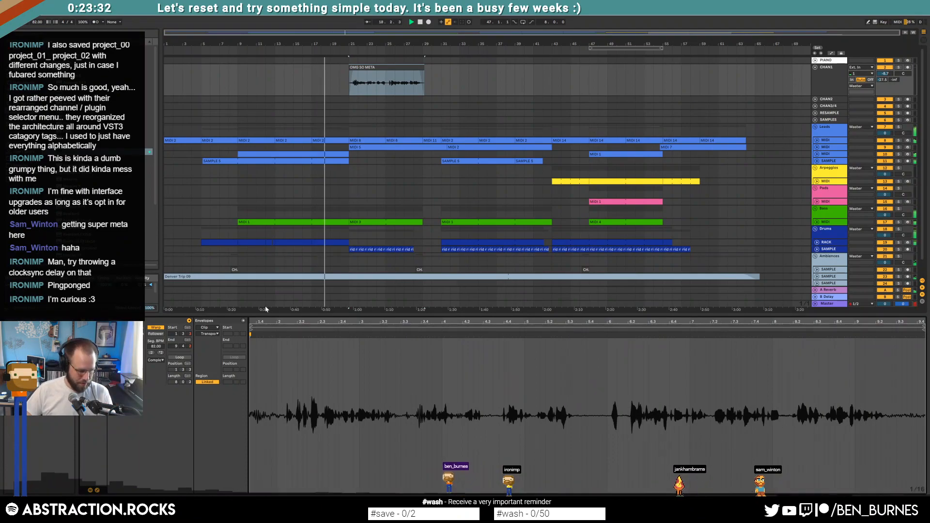
key("shift+Tab")
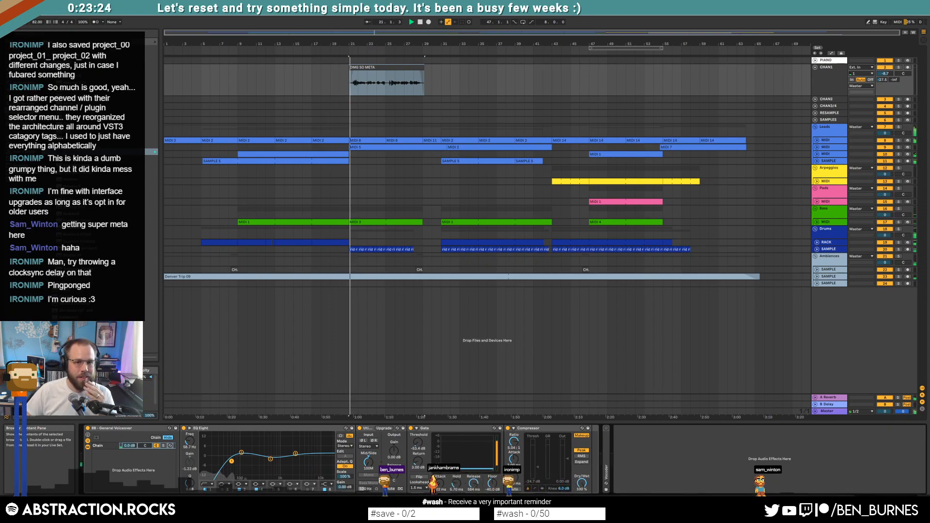
double_click(367, 70)
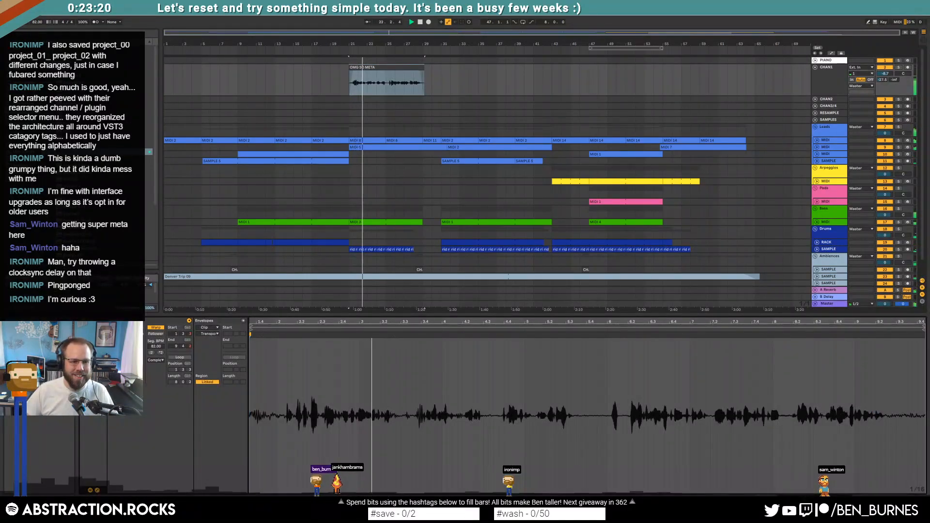
key("shift+Tab")
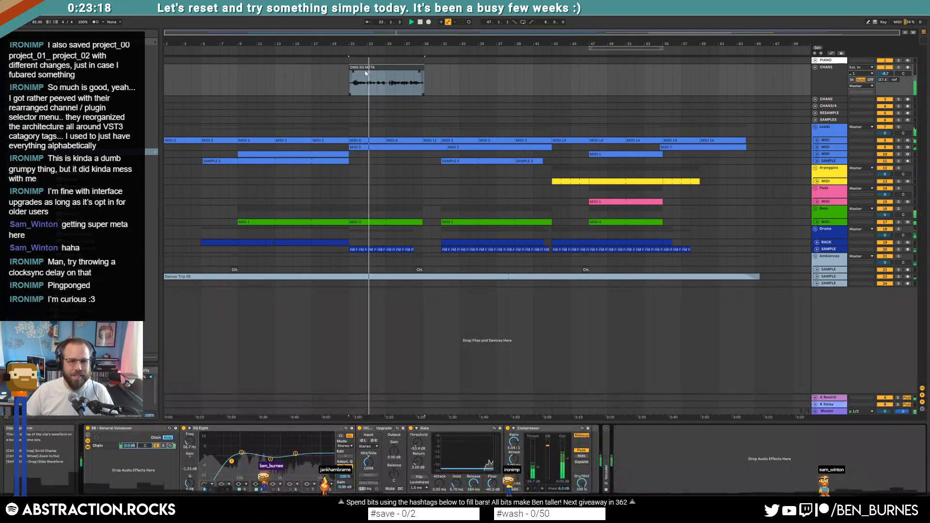
key("shift+Tab")
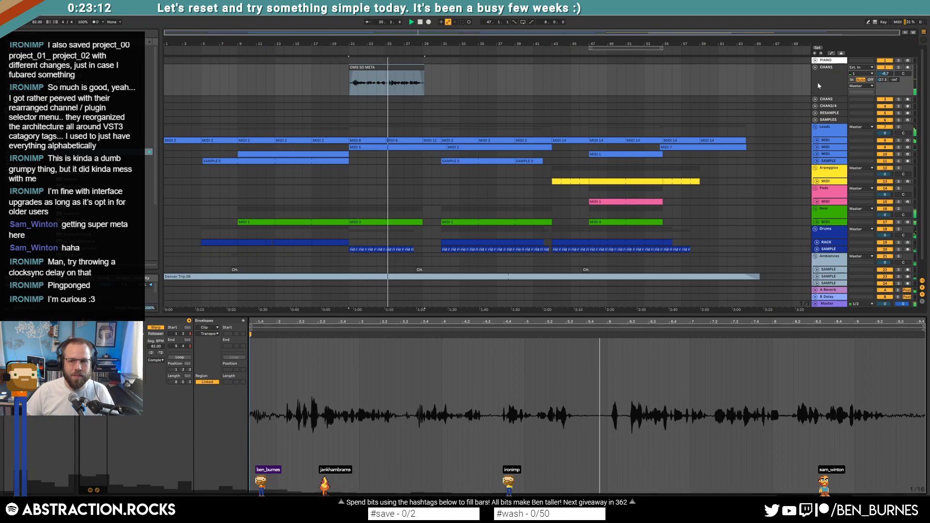
left_click_drag(885, 74, 885, 66)
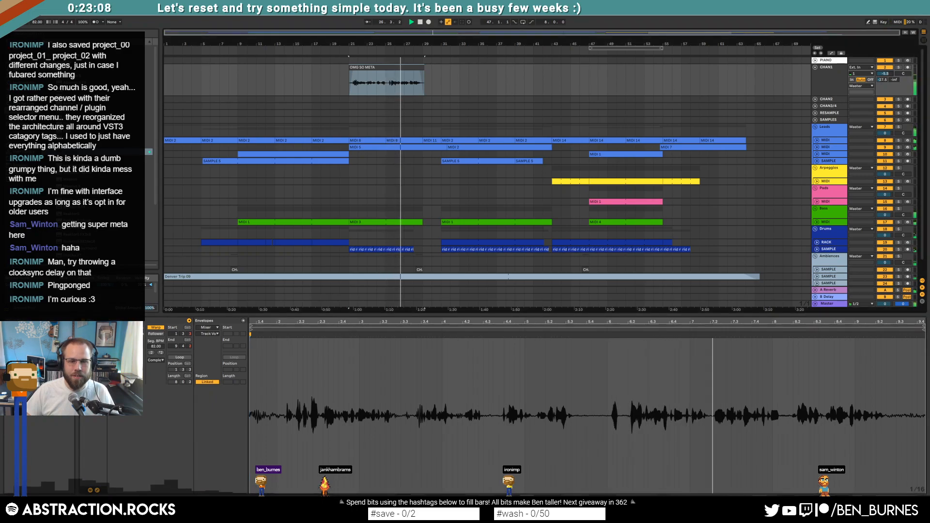
Move the OMG SO META clip to start at bar 23 and trim its end to bar 31.
scroll(354, 86, "up", 4)
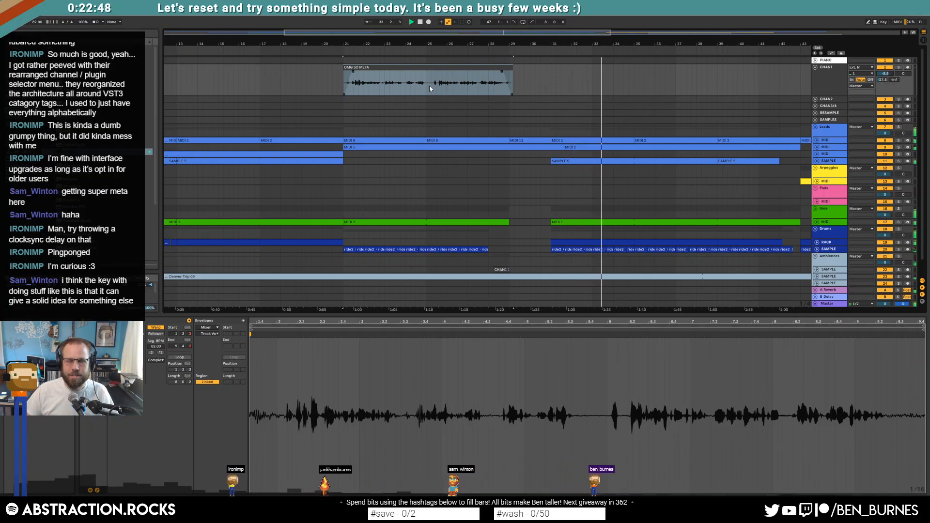
left_click_drag(435, 67, 478, 68)
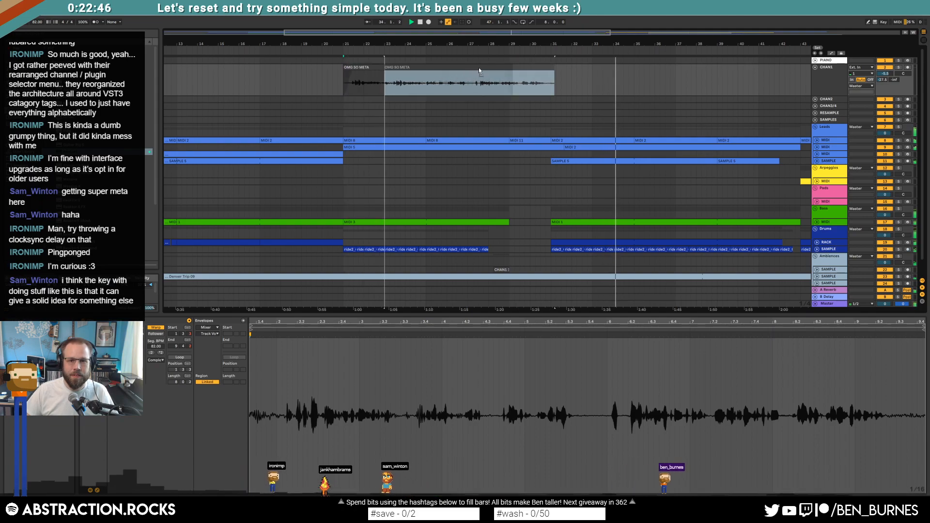
left_click_drag(553, 67, 550, 67)
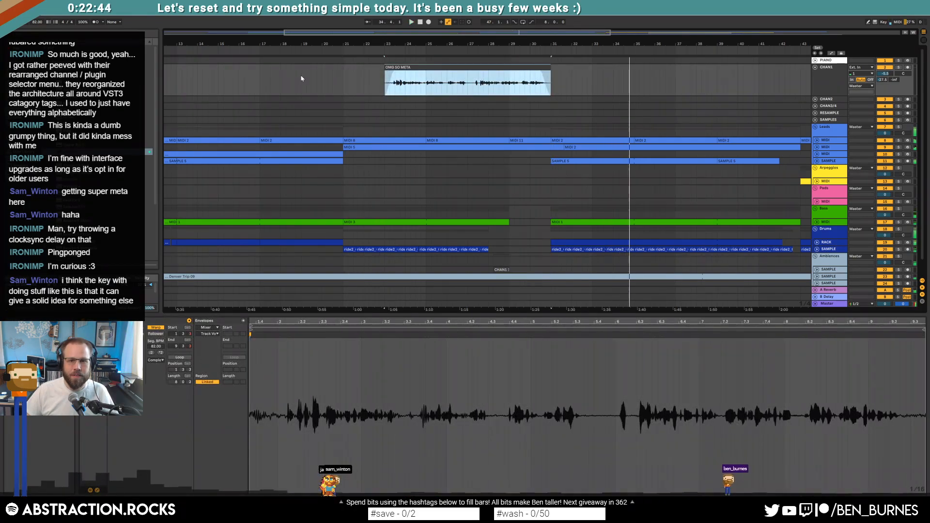
Play the song from about bars 19 and 21 to check how the voice clip comes in.
left_click(300, 79)
key("space")
key("space")
left_click(349, 78)
key("space")
key("space")
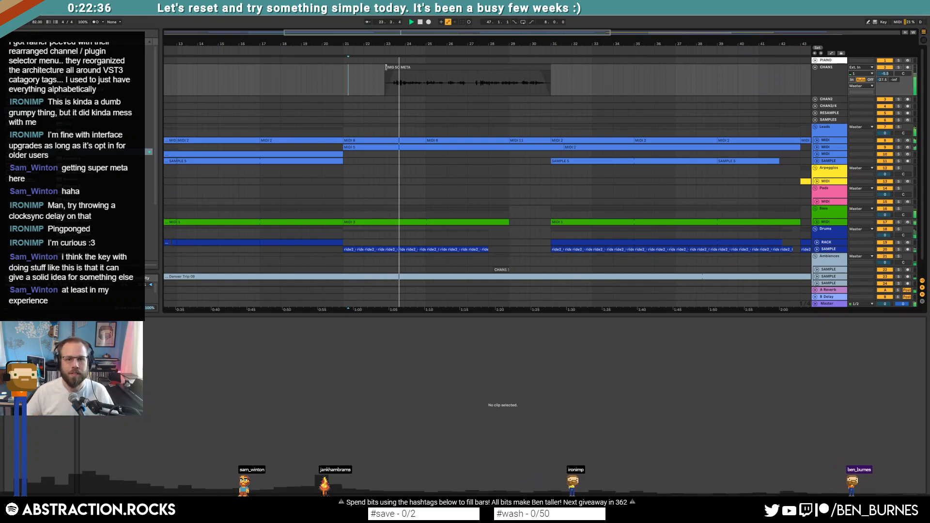
Stop playback and move the trimmed OMG SO META clip back to start at bar 21.
left_click(401, 72)
key("space")
left_click_drag(401, 72, 359, 73)
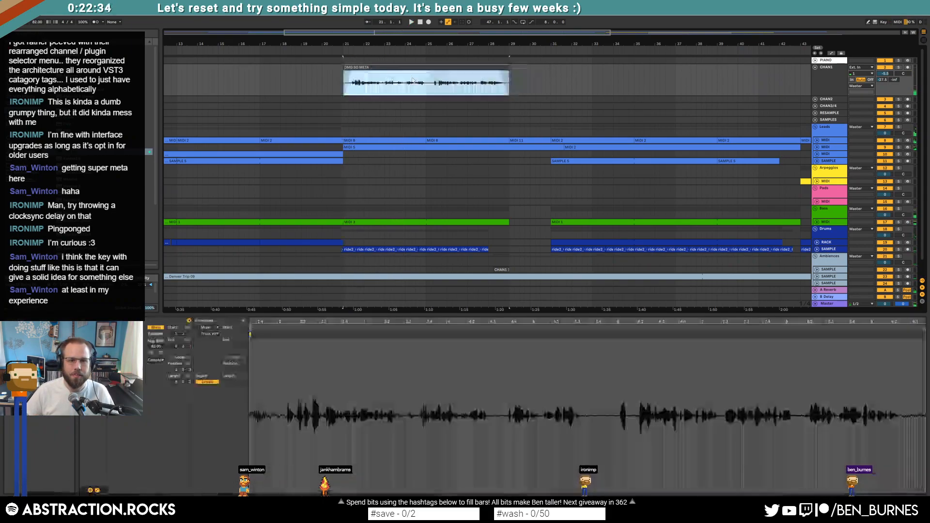
left_click(456, 81)
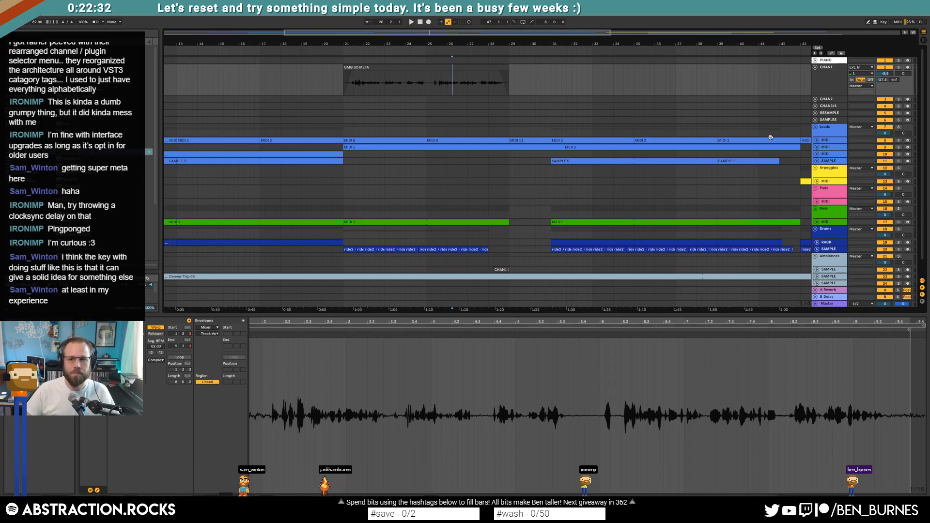
Unfold the first Leads MIDI track and quantize the second, third and fourth chords in the clip at bars 29 to 31.
left_click(816, 141)
left_click(524, 146)
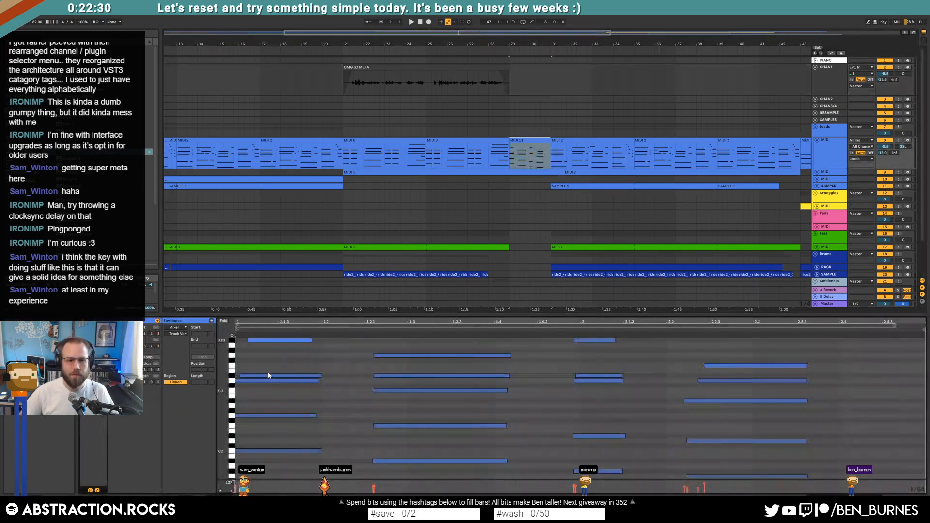
left_click_drag(377, 349, 409, 468)
key("ctrl+u")
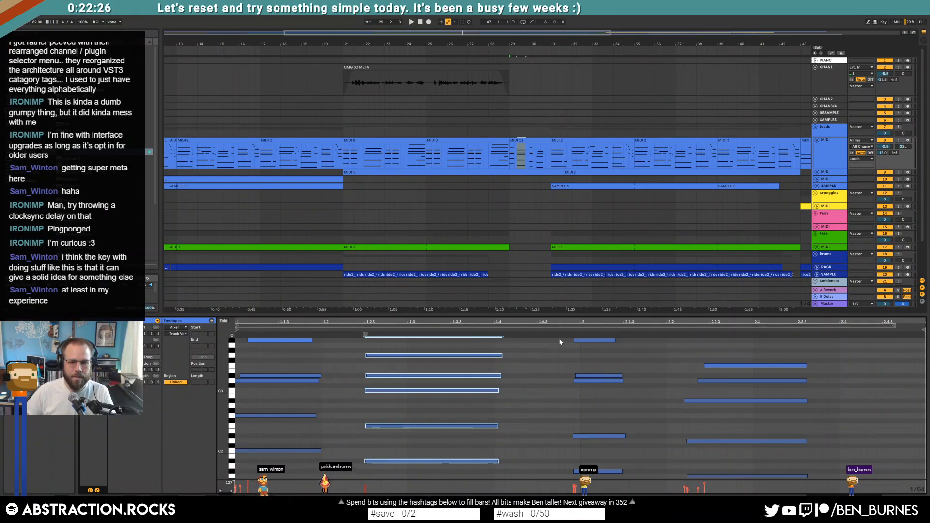
left_click_drag(562, 335, 629, 477)
key("ctrl+u")
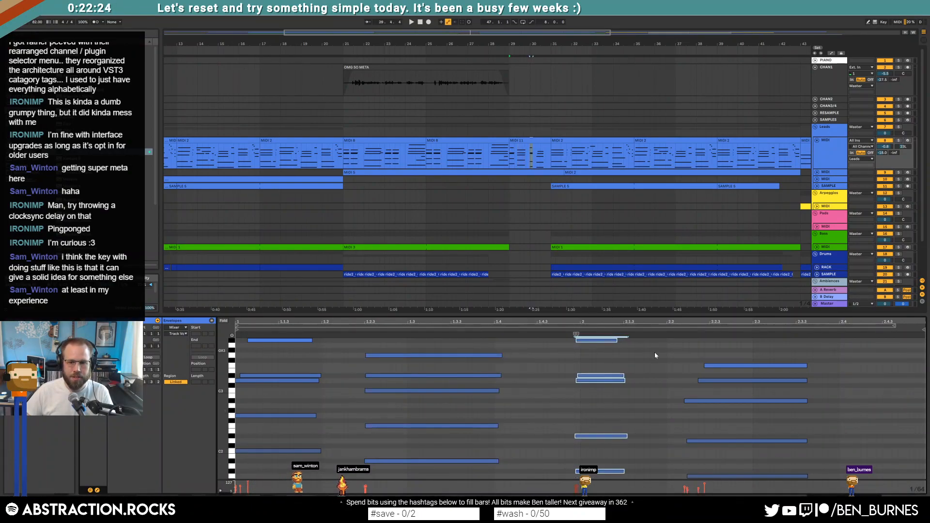
left_click_drag(672, 344, 809, 479)
key("ctrl+u")
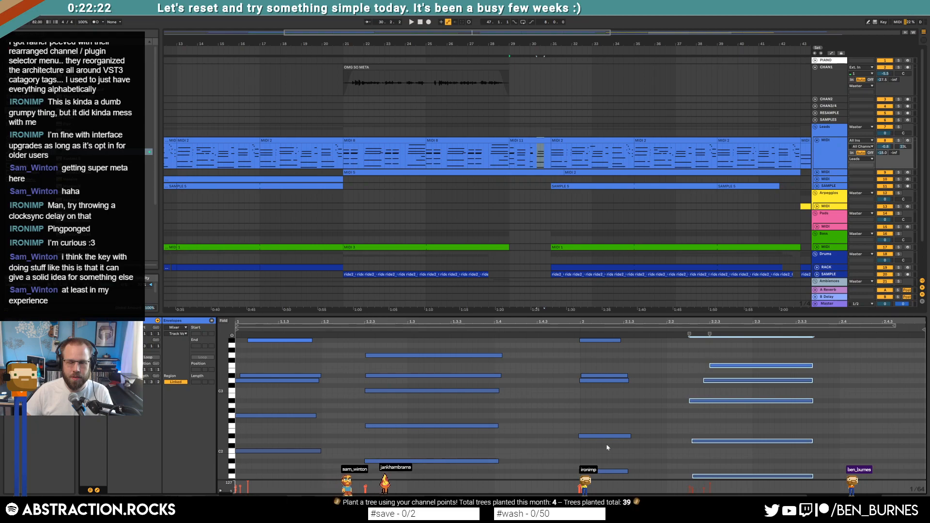
Shorten the last chord's top note, add a three-note melody run leading to the clip's end, and play it back.
left_click_drag(222, 381, 212, 378)
key("space")
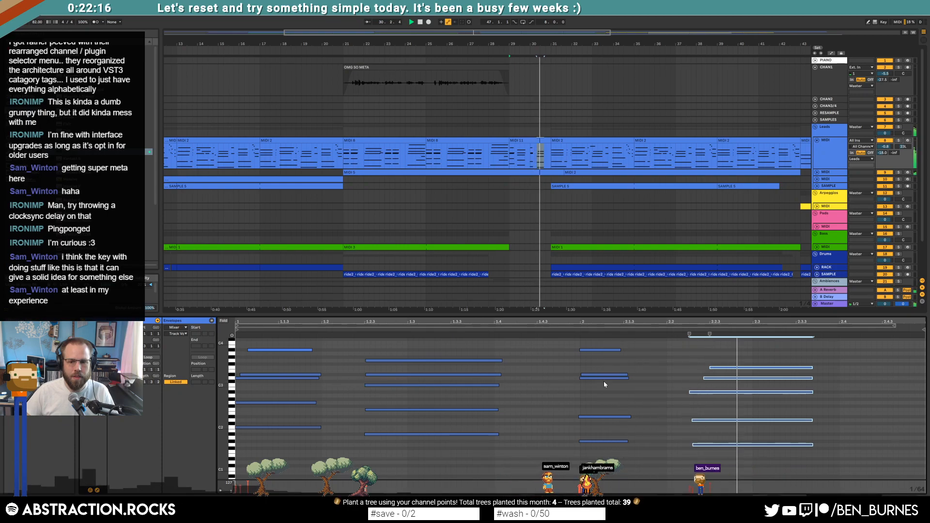
left_click_drag(814, 367, 919, 368)
double_click(800, 367)
double_click(816, 361)
double_click(827, 368)
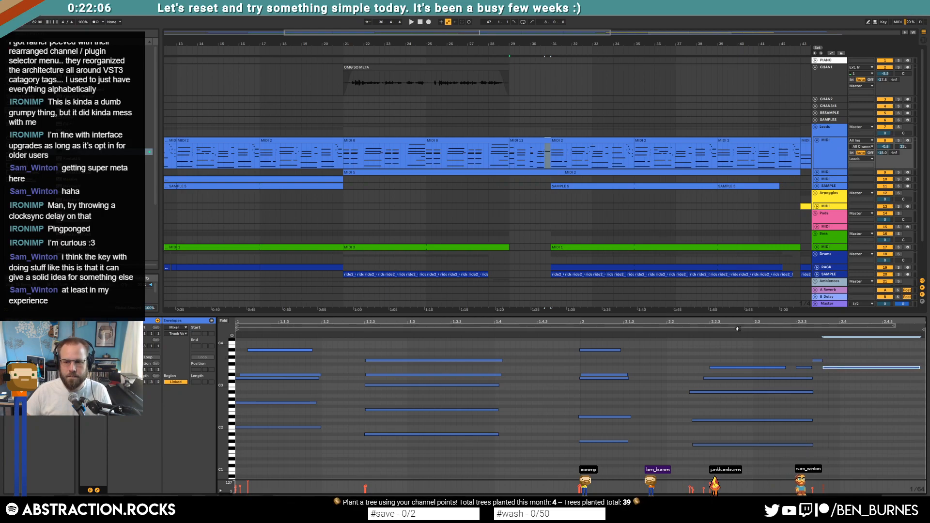
key("space")
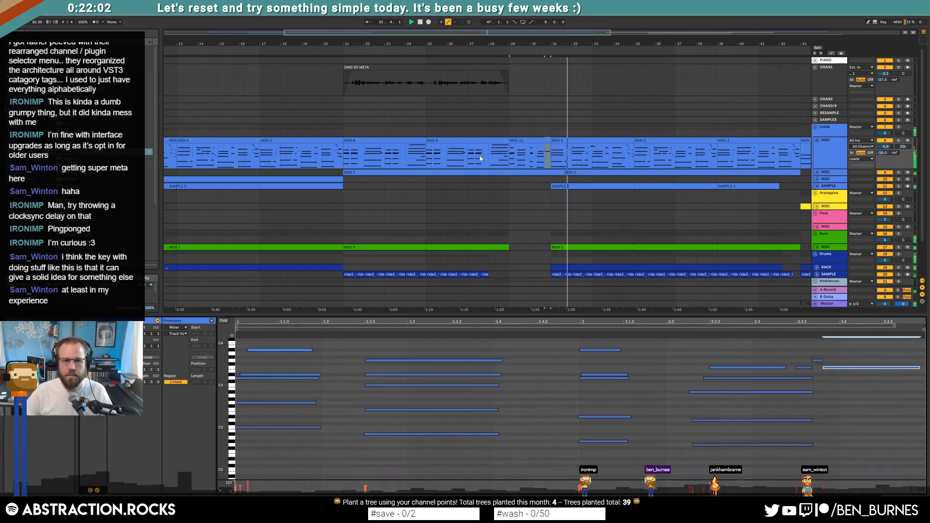
key("space")
Play the OMG SO META clip and reshape the EQ Eight curve on the CHAN1 voiceover chain.
key("shift+Tab")
left_click(368, 67)
key("space")
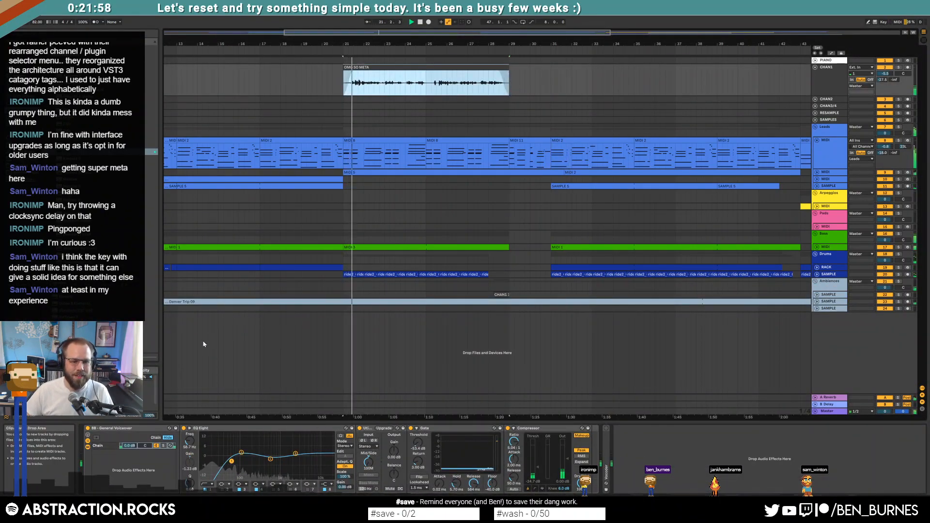
left_click_drag(232, 462, 267, 461)
left_click(296, 454)
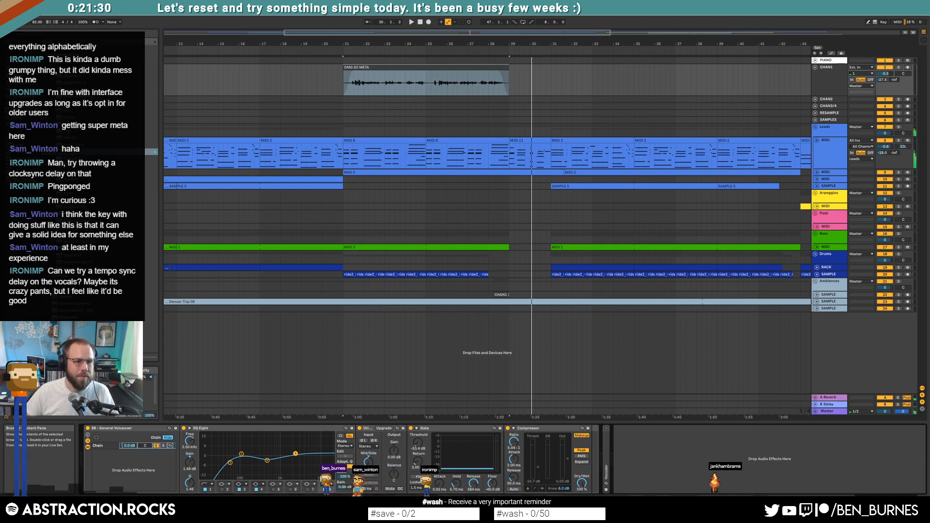
Add a Delay after the voiceover chain on CHAN1, with left time 1, feedback 34% and dry/wet 30%.
left_click(24, 89)
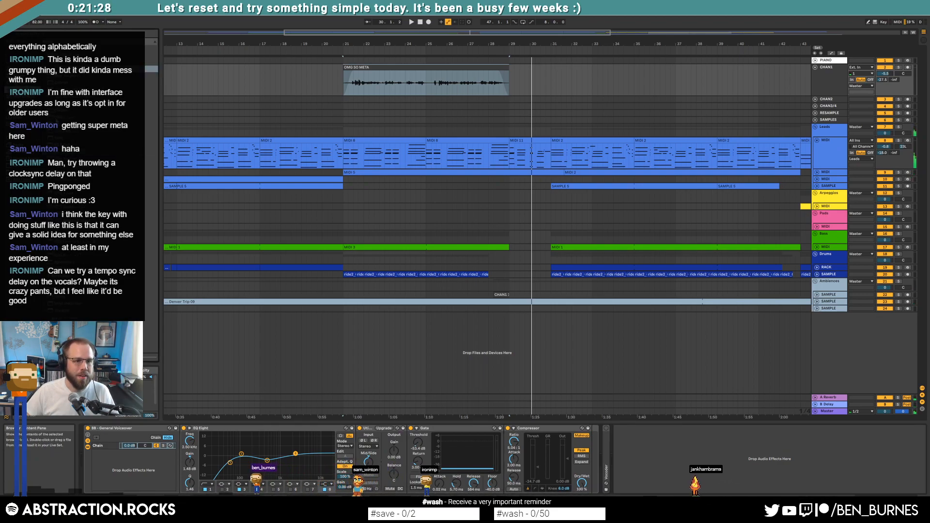
mouse_move(453, 422)
left_mouse_down()
mouse_move(620, 467)
mouse_move(613, 471)
left_mouse_up()
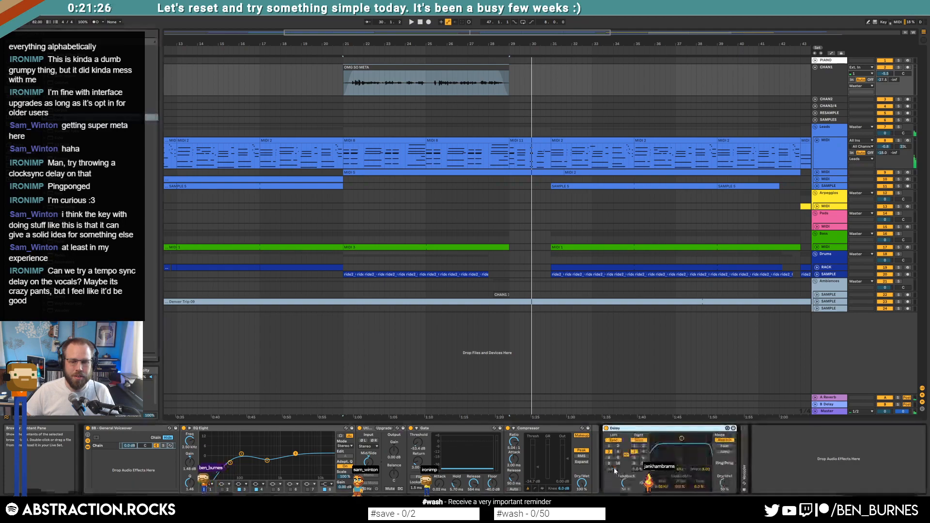
left_click(611, 446)
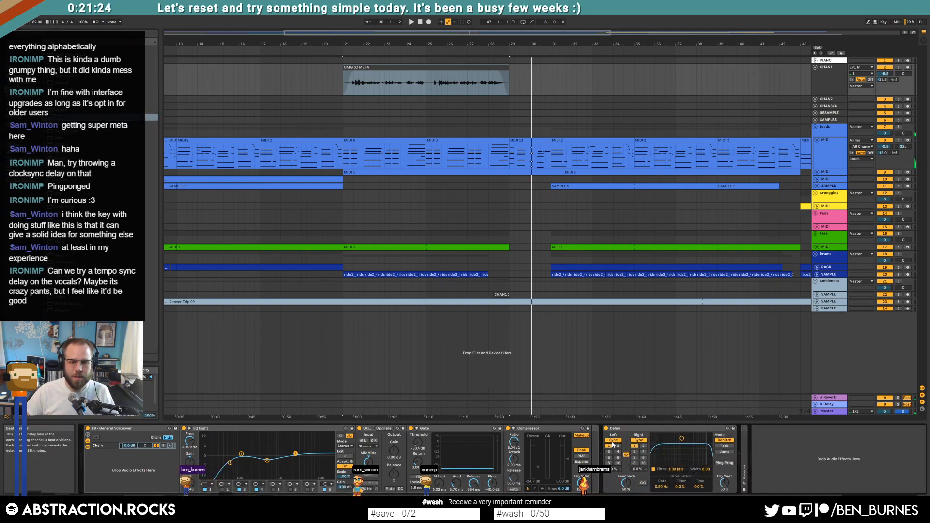
key("space")
left_click_drag(727, 486, 727, 502)
mouse_move(626, 484)
left_mouse_down()
mouse_move(626, 496)
mouse_move(613, 463)
mouse_move(612, 479)
left_mouse_up()
key("space")
double_click(614, 470)
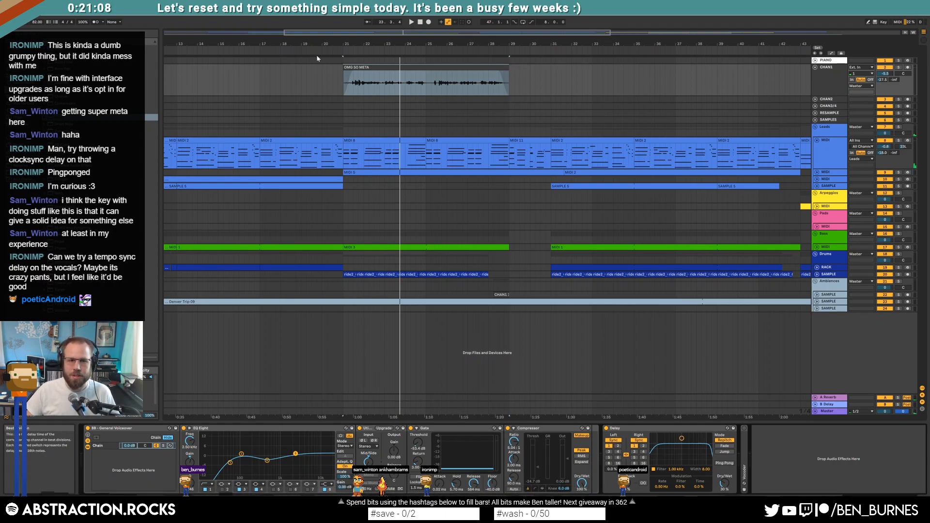
Audition different synced Delay times on the voice clip from bar 21 and raise the dry/wet to 42%.
left_click(355, 86)
left_click(566, 347)
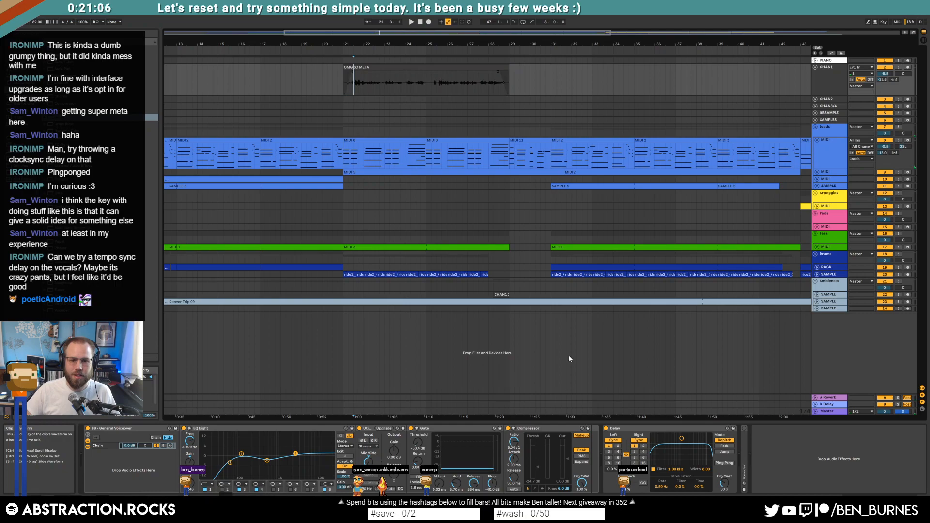
key("space")
left_click(608, 446)
left_click(609, 452)
left_click(617, 451)
left_click(618, 457)
left_click(610, 446)
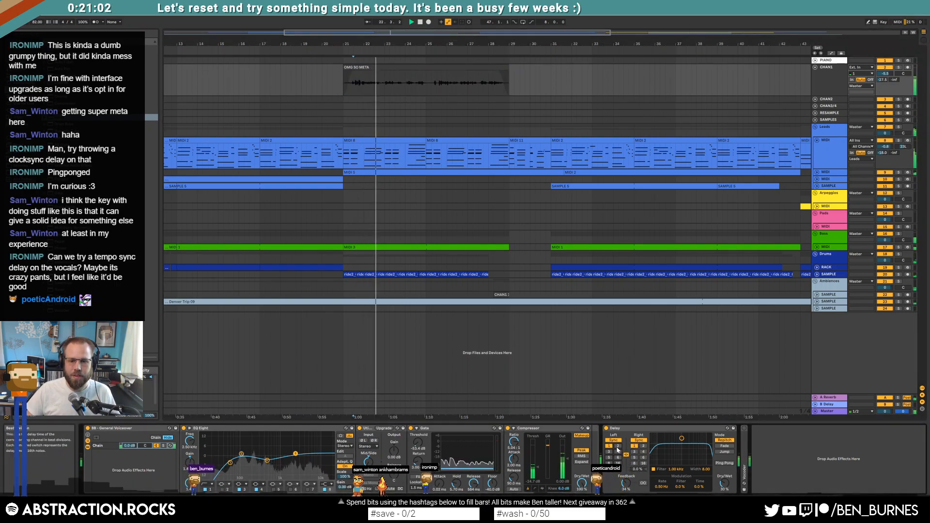
left_click(618, 446)
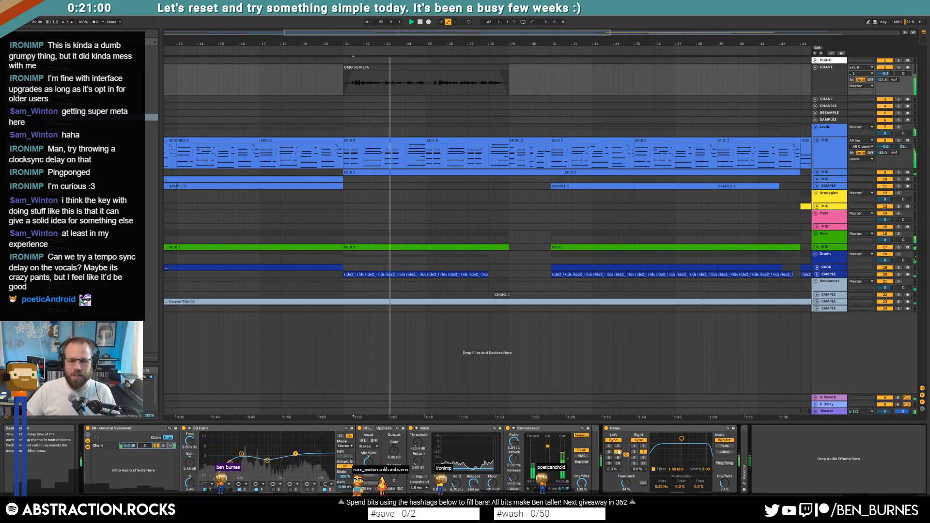
left_click(609, 446)
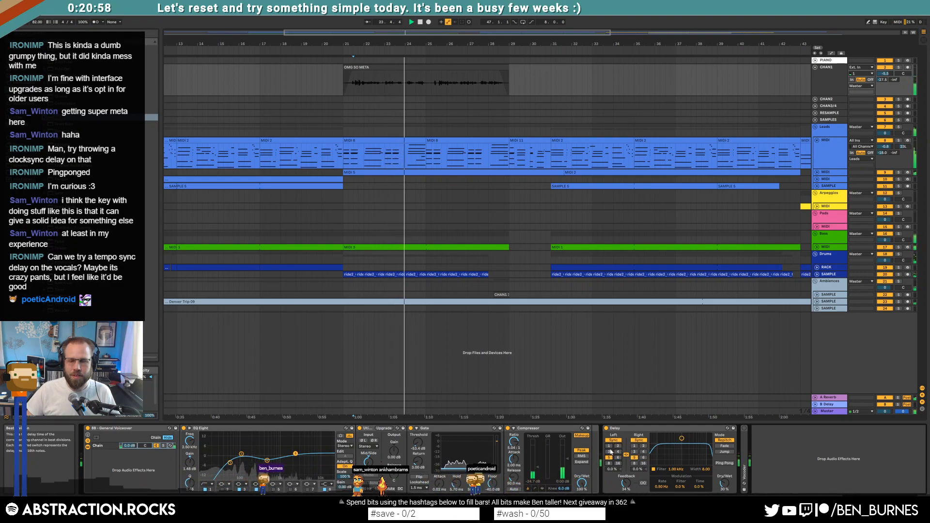
left_click(609, 452)
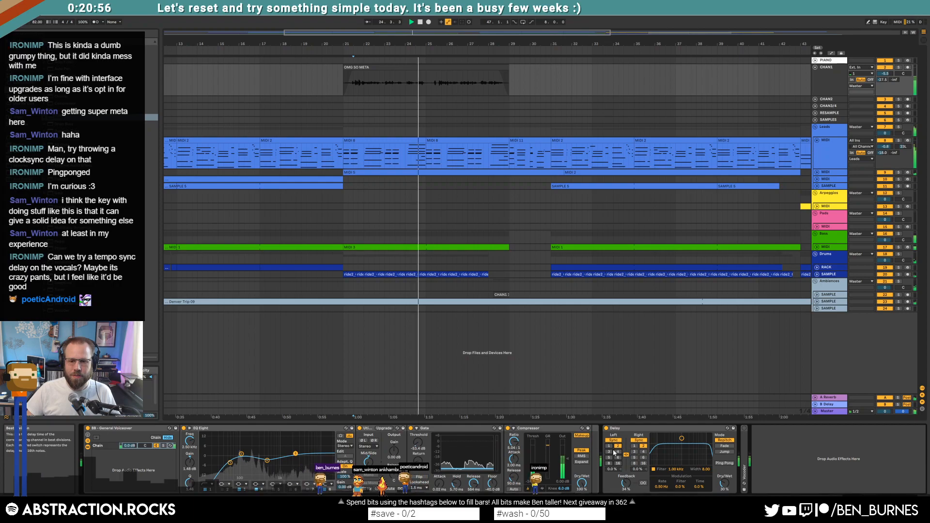
left_click_drag(725, 483, 725, 472)
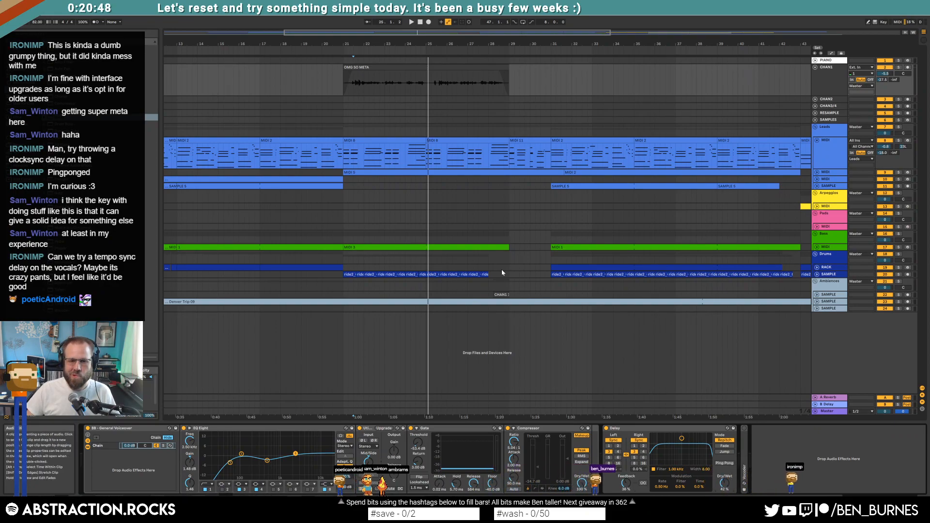
Stop playback and check the device on the Drums SAMPLE track holding the ride clips from bar 21.
key("space")
left_click_drag(500, 272, 344, 275)
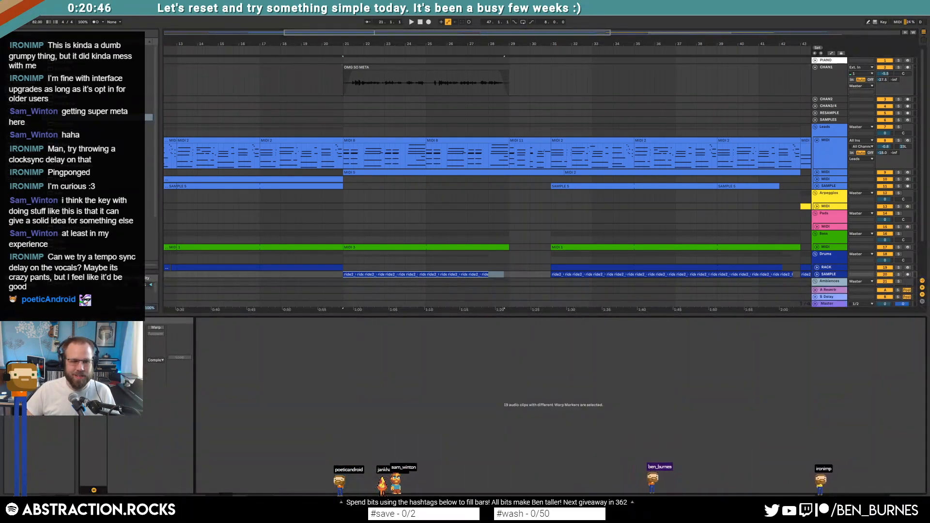
key("shift+Tab")
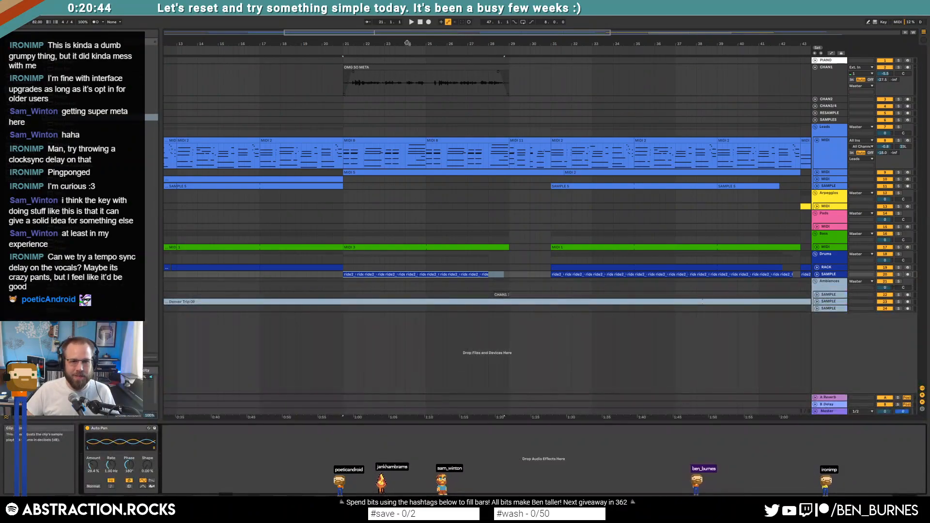
Record Delay time automation on CHAN1 from just before bar 21 to bar 29, switching among times 1, 2, 3, 4 and 5.
left_click(344, 81)
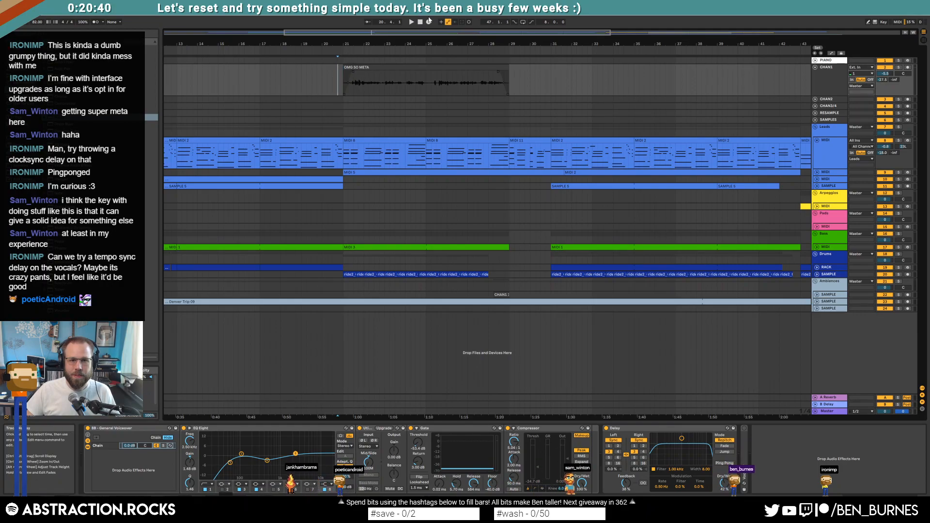
left_click(428, 22)
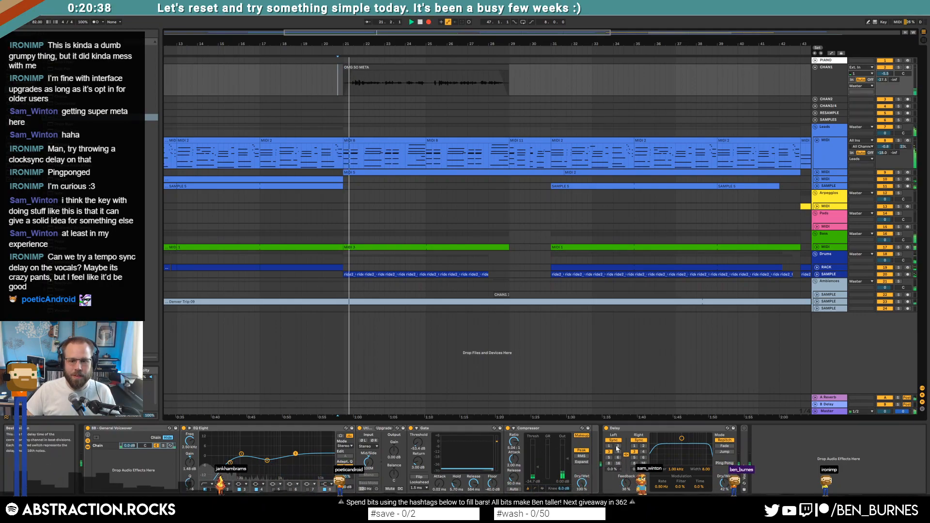
left_click(618, 452)
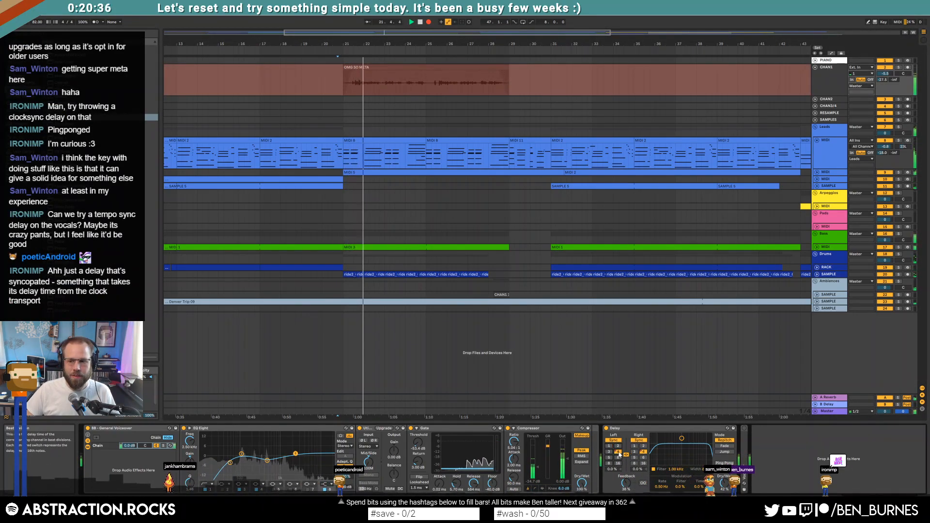
left_click(609, 452)
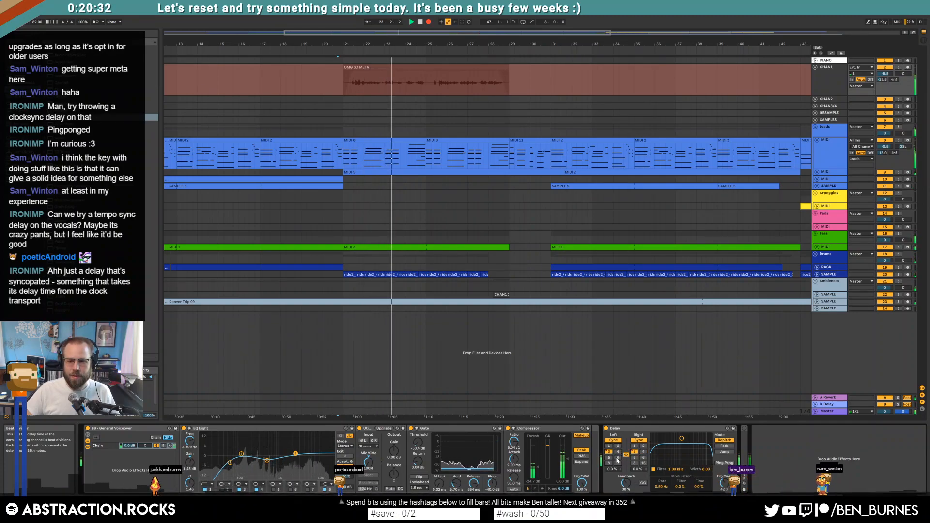
left_click(609, 446)
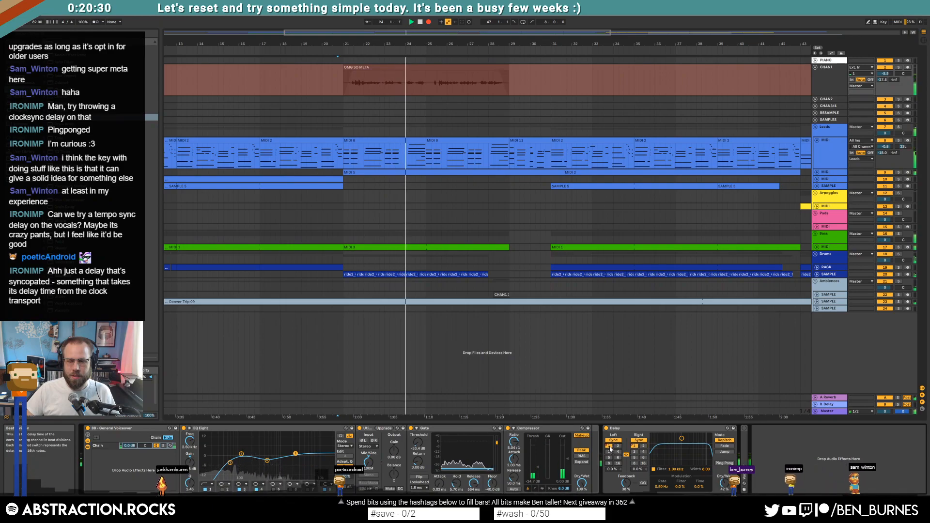
left_click(609, 457)
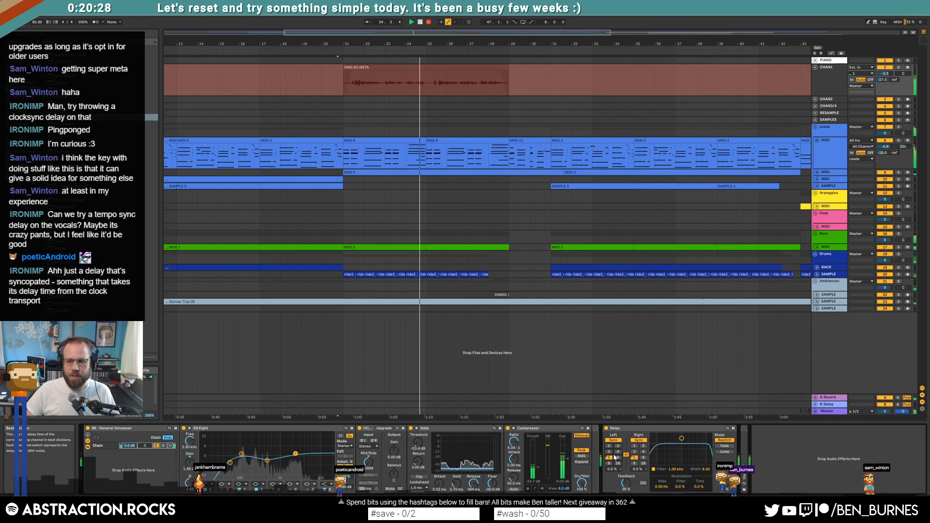
left_click(617, 452)
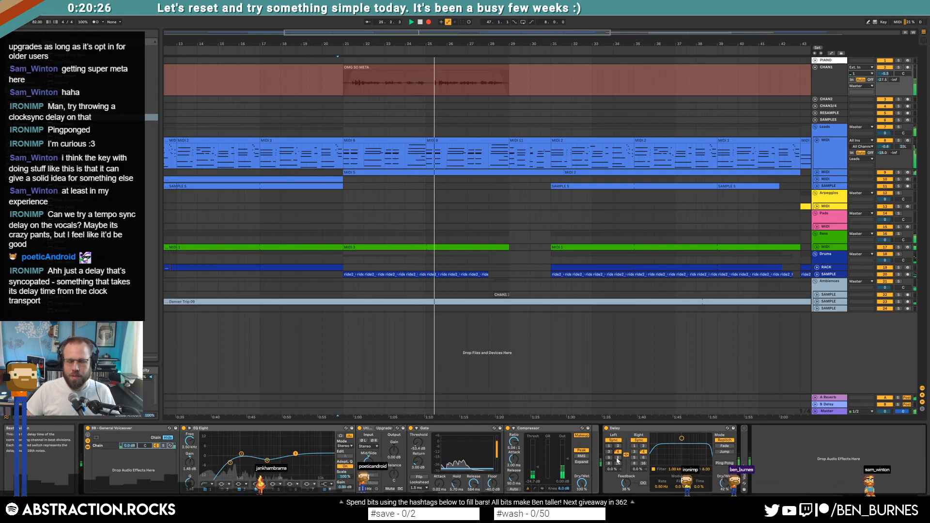
left_click(618, 445)
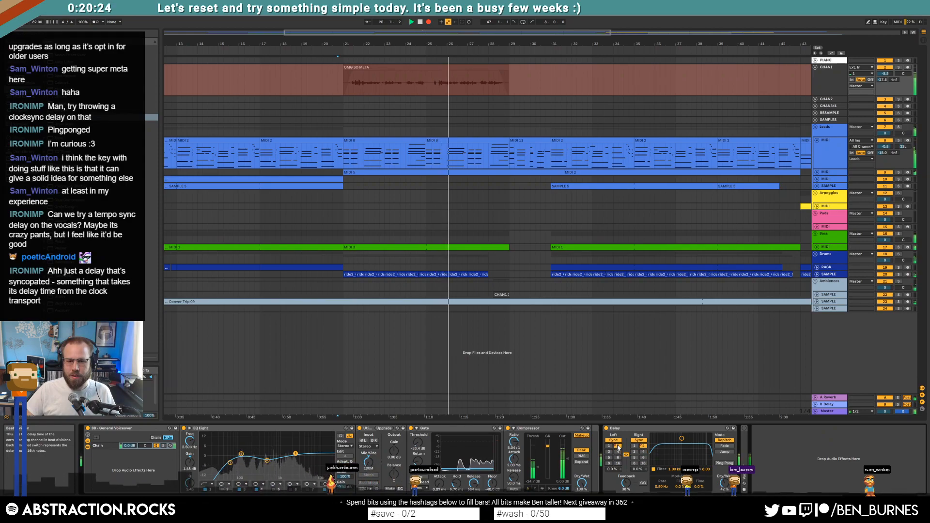
left_click(609, 458)
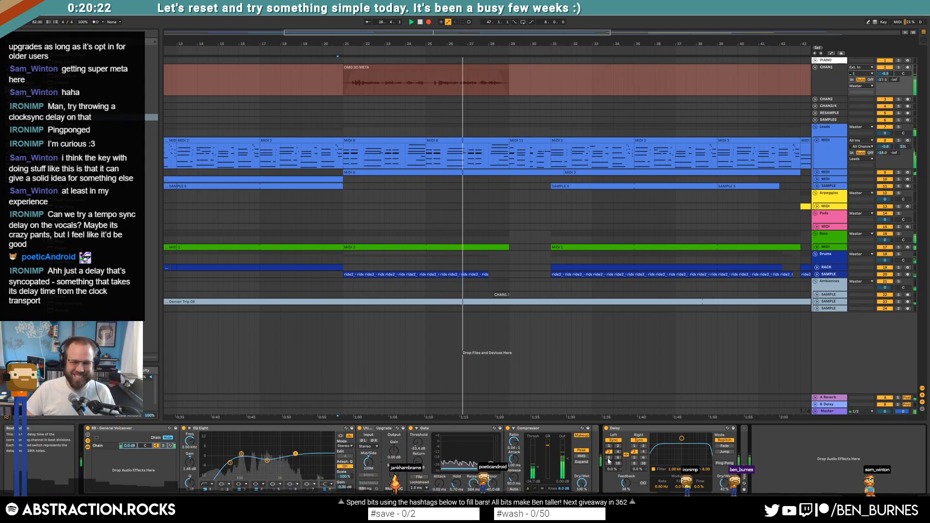
left_click(618, 447)
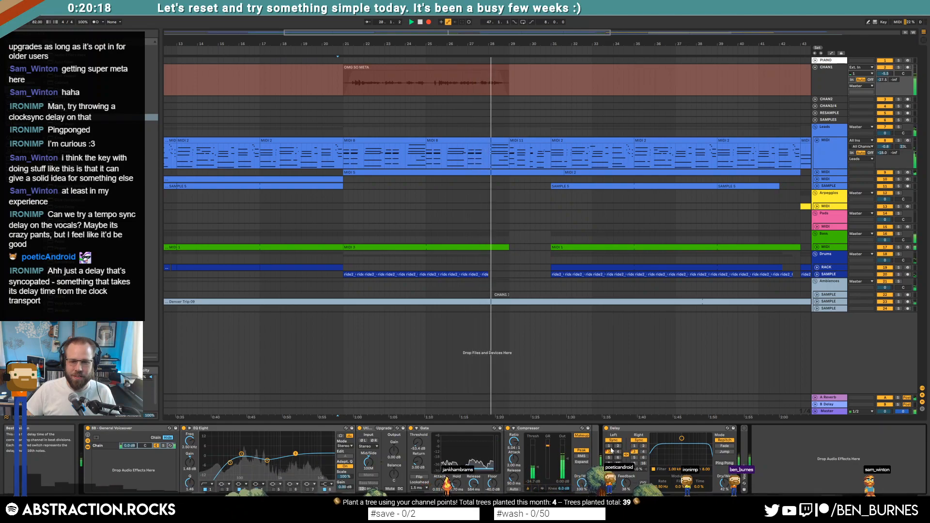
left_click(610, 446)
left_click(618, 451)
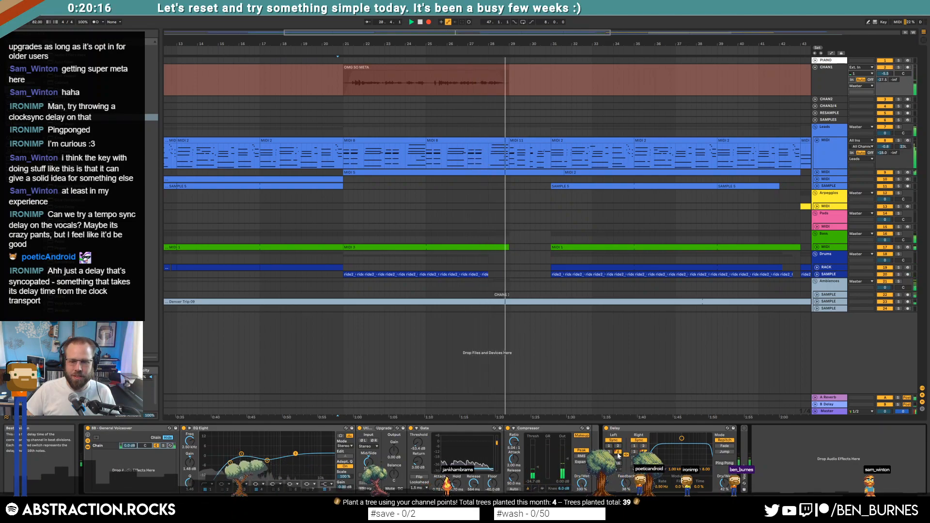
key("space")
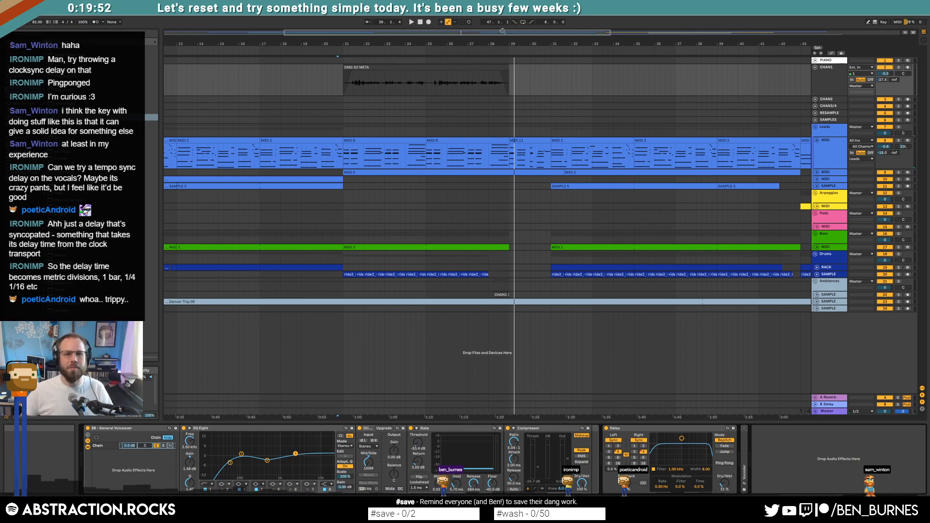
Play the voice clip from bar 21 to check the recorded delay changes, and replay the lead-in before it.
left_click(345, 87)
key("space")
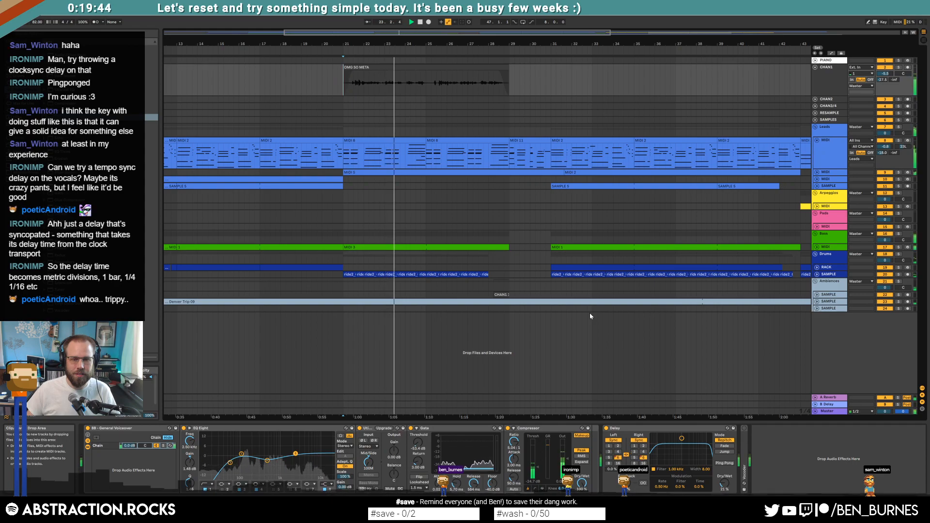
left_click(366, 67)
key("space")
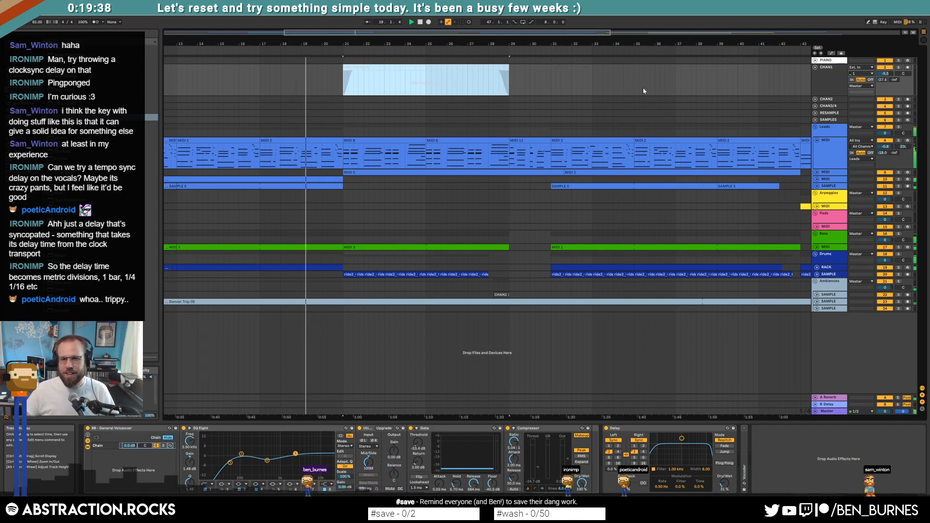
Deactivate the voice clip at bars 21 to 29 and replace the Delay on its track with an Echo.
key("0")
left_click(582, 83)
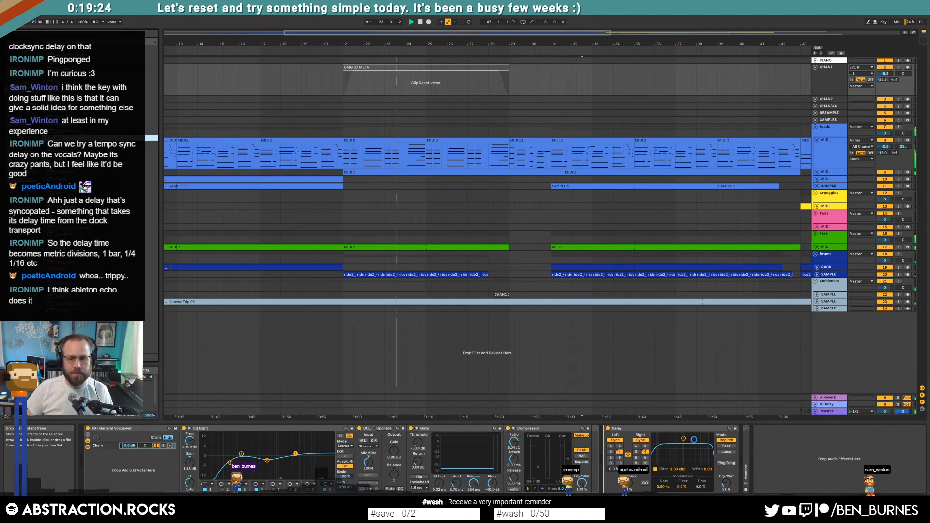
left_click(804, 429)
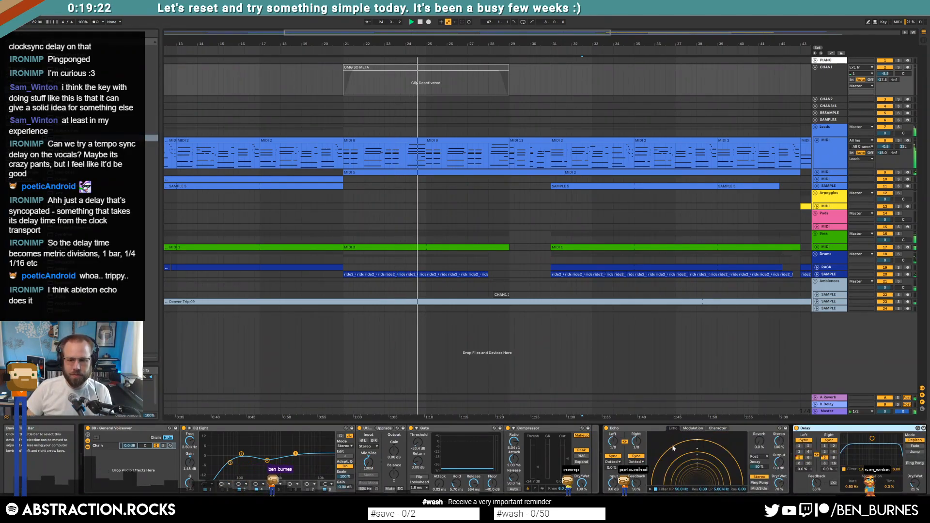
key("Delete")
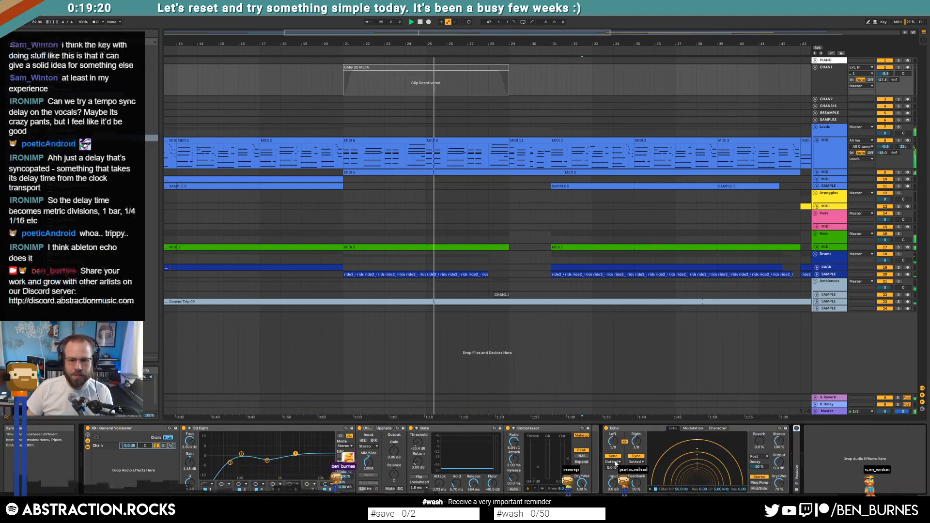
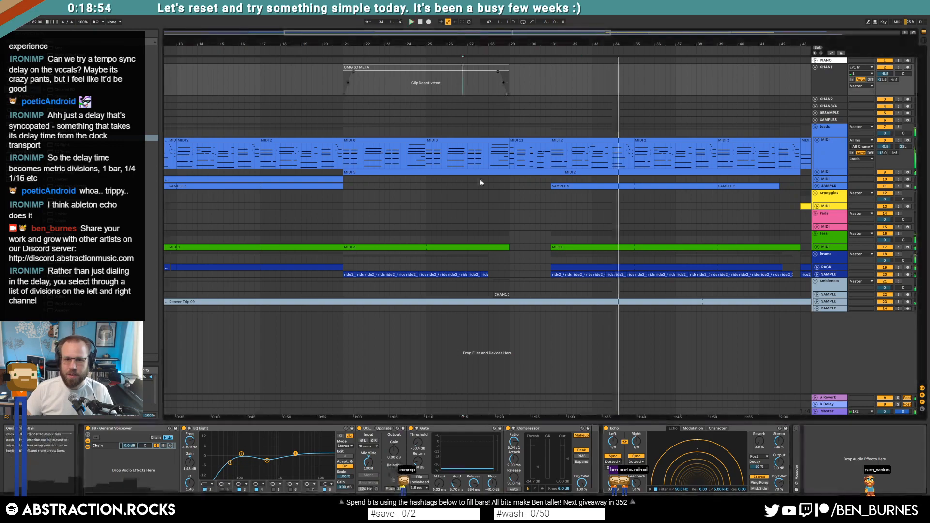
Set Echo's left time to 1/4 and right time to 1/16, reactivate the voice clip and play it from just after bar 21.
left_click_drag(616, 443, 615, 453)
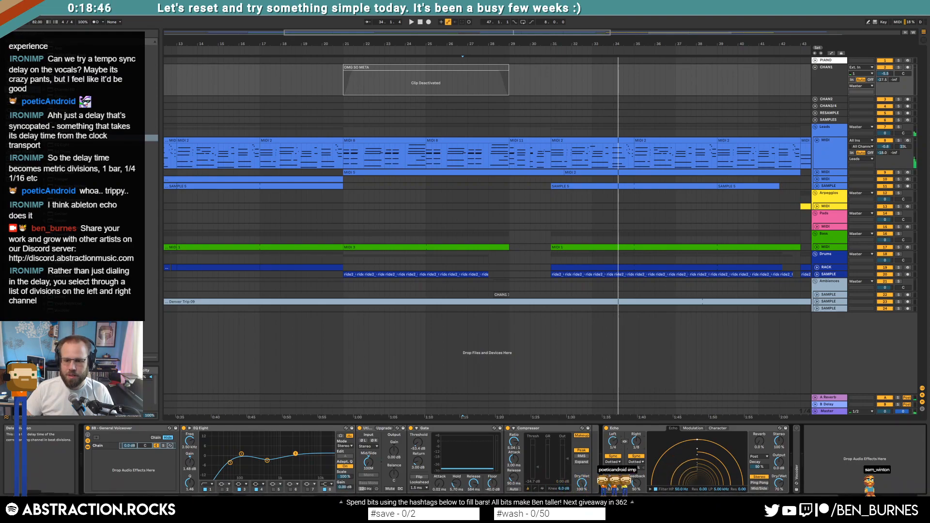
left_click_drag(636, 441, 636, 449)
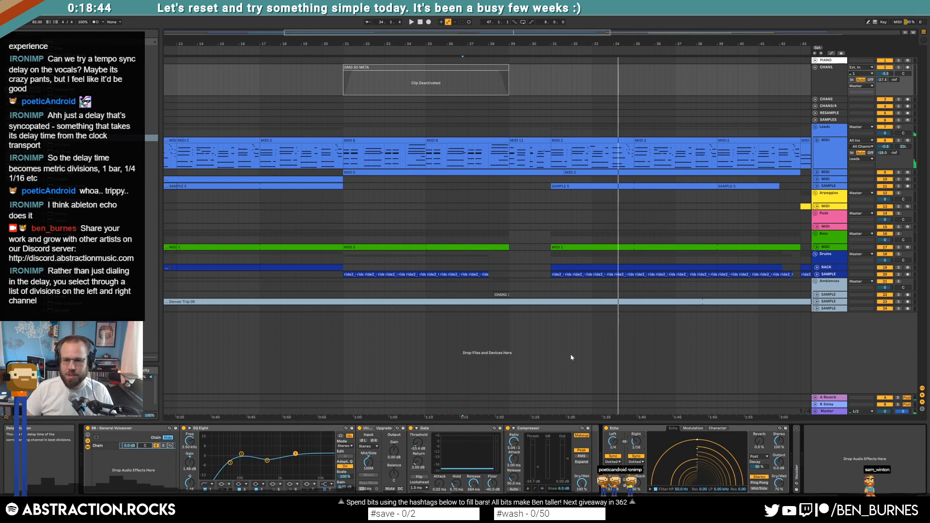
left_click(390, 67)
key("0")
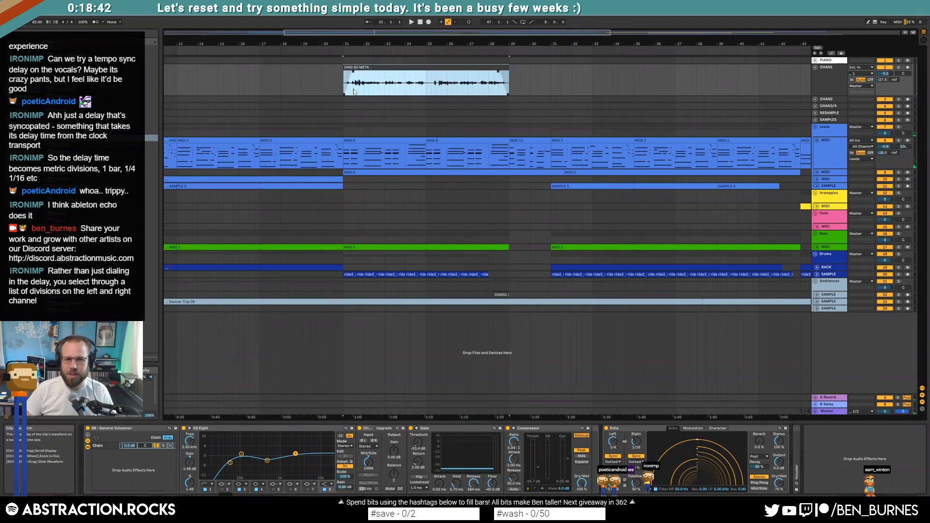
left_click(353, 90)
key("space")
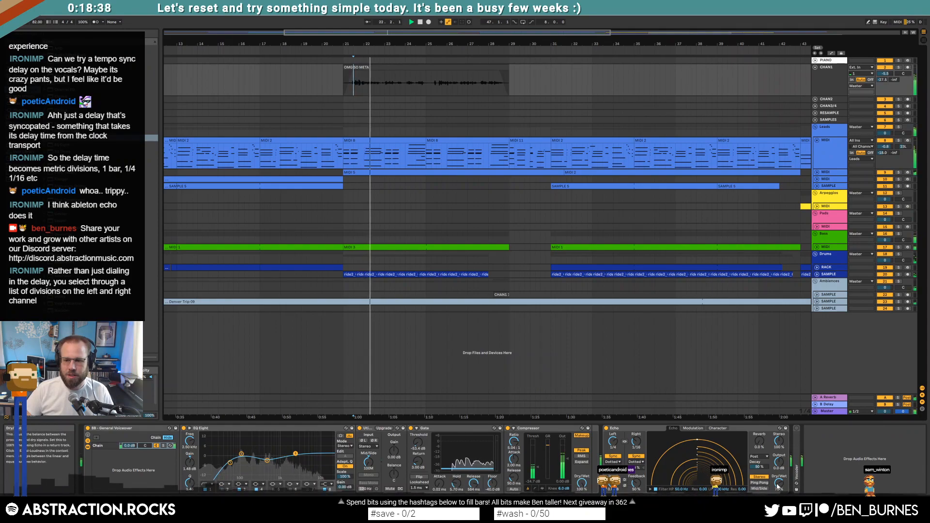
Review Echo's modulation and character settings during playback, add reverb to the echo and adjust its dry/wet mix.
left_click(694, 428)
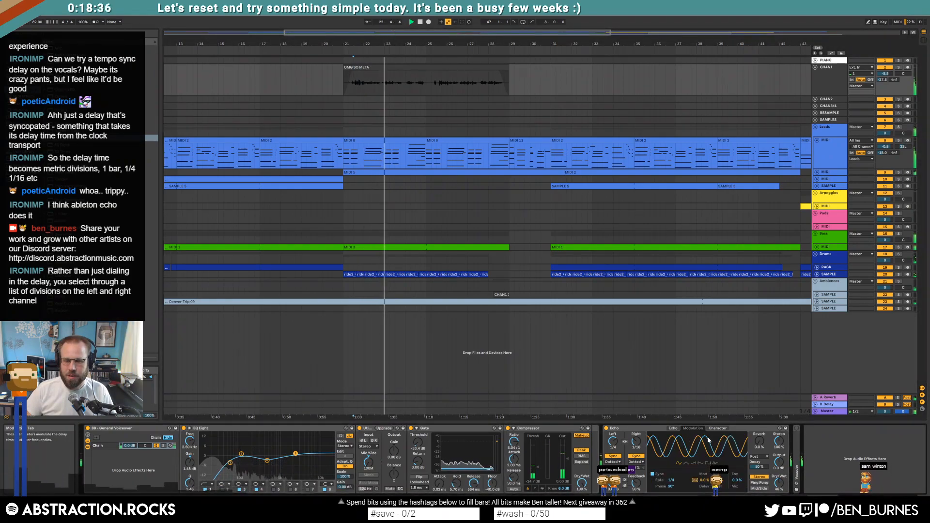
left_click(717, 428)
left_click(694, 429)
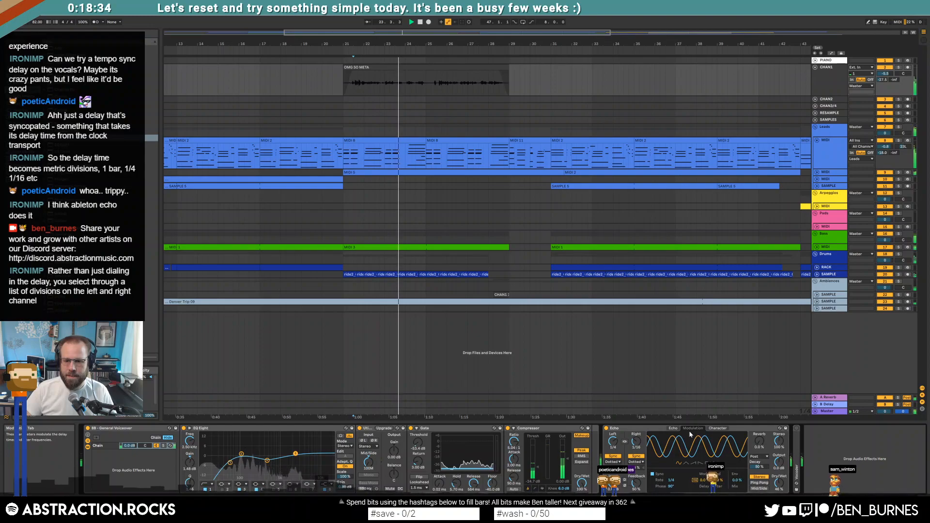
left_click(712, 429)
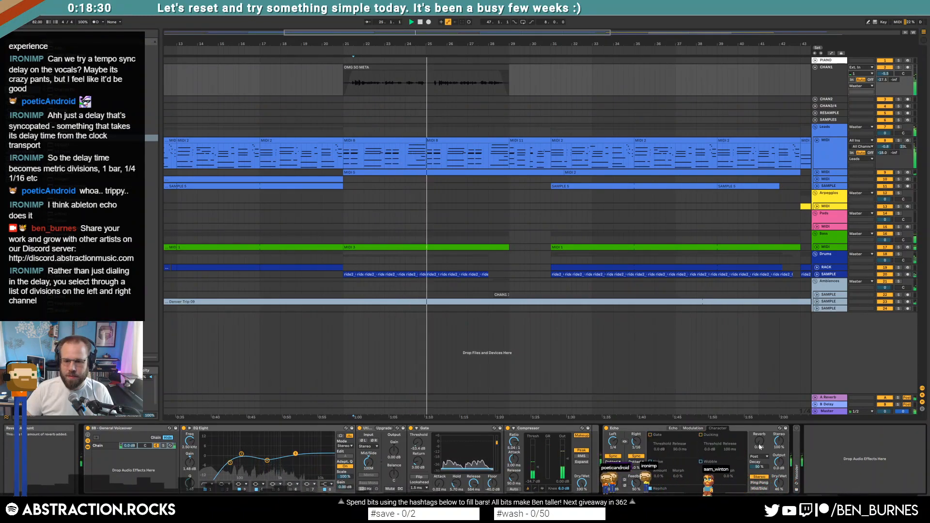
left_click_drag(759, 440, 779, 490)
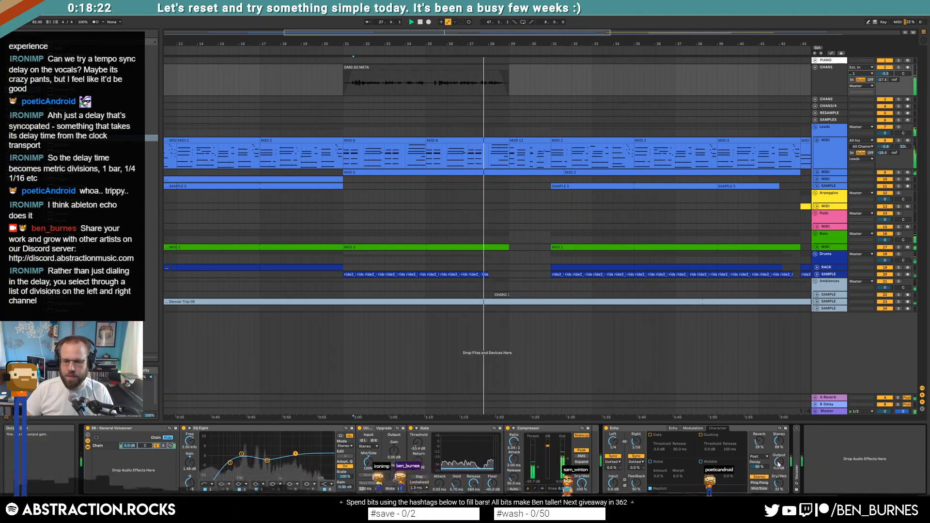
left_click(761, 457)
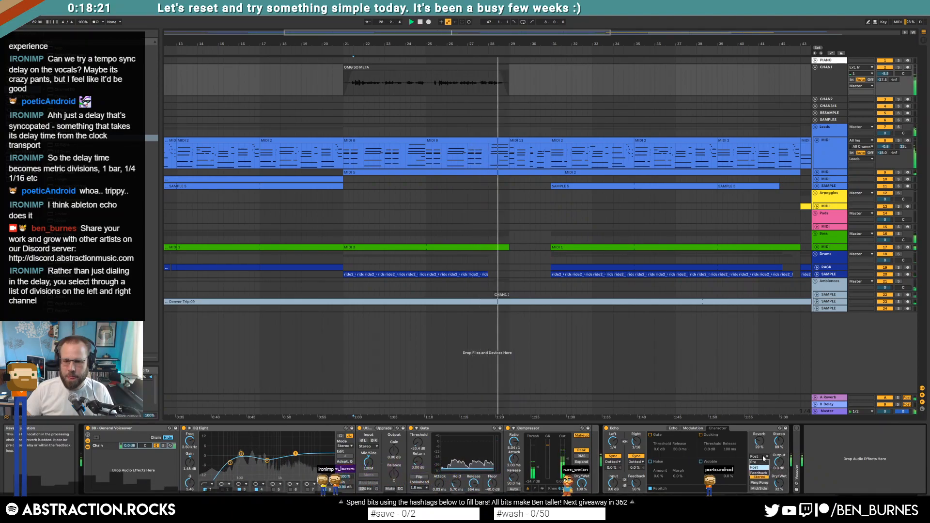
left_click(764, 459)
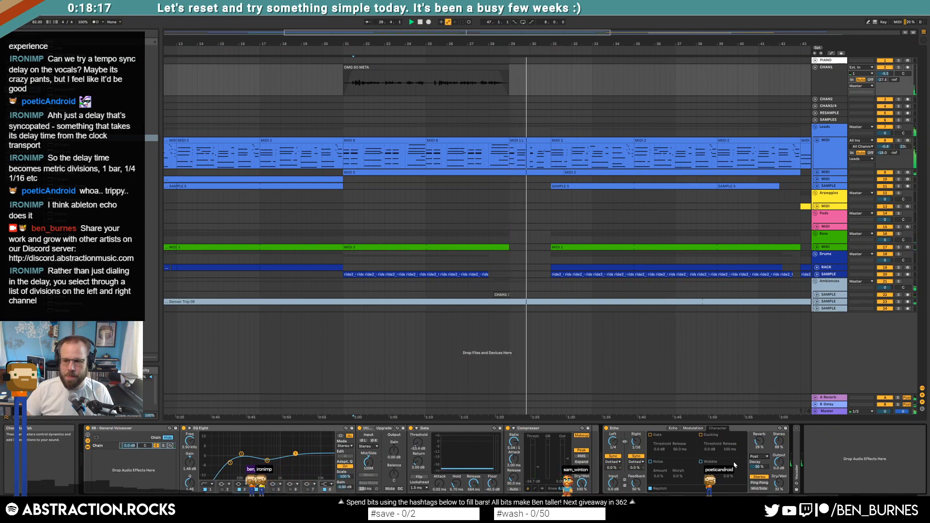
left_click(673, 429)
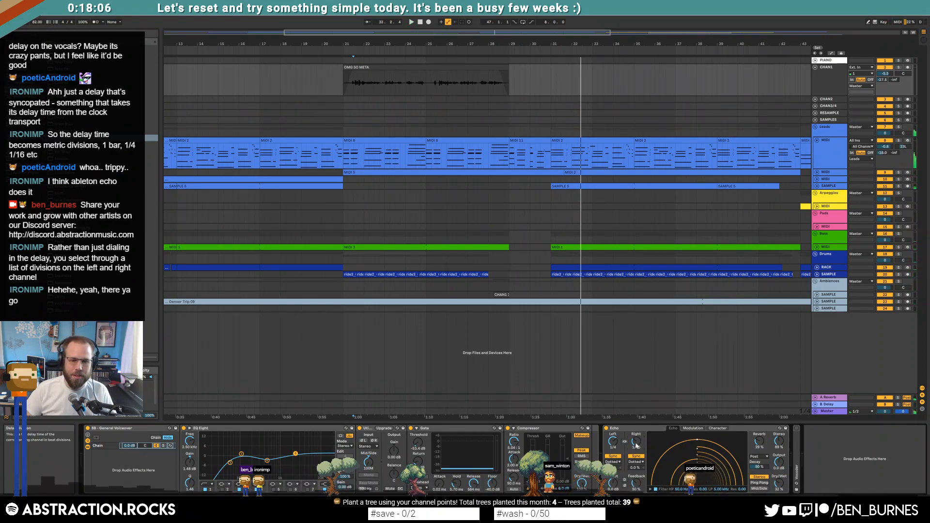
Insert a new Delay ahead of the Echo on the voice track and turn the Echo off.
left_click_drag(68, 118, 648, 468)
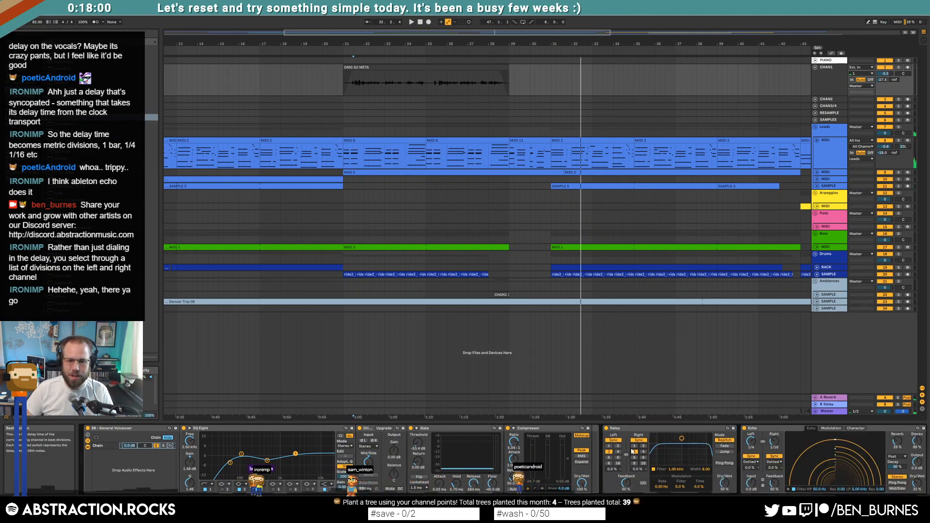
left_click(754, 430)
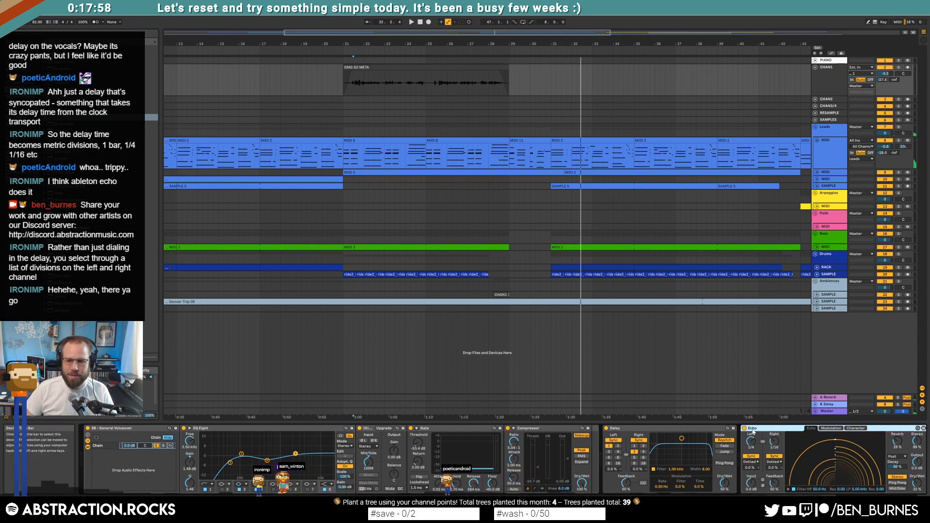
Record changing left and right Delay times on CHAN1 from just before bar 21 past bar 29, ending with both on 1.
left_click(339, 82)
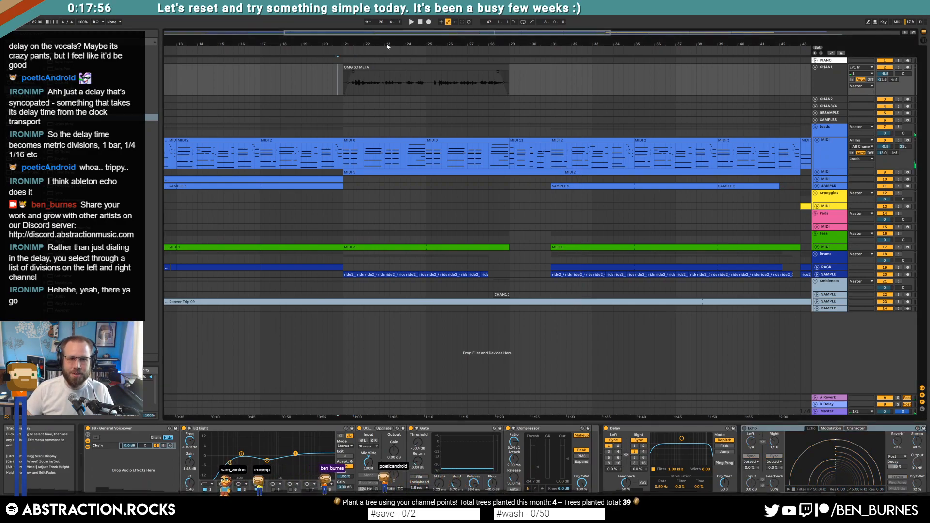
left_click(412, 23)
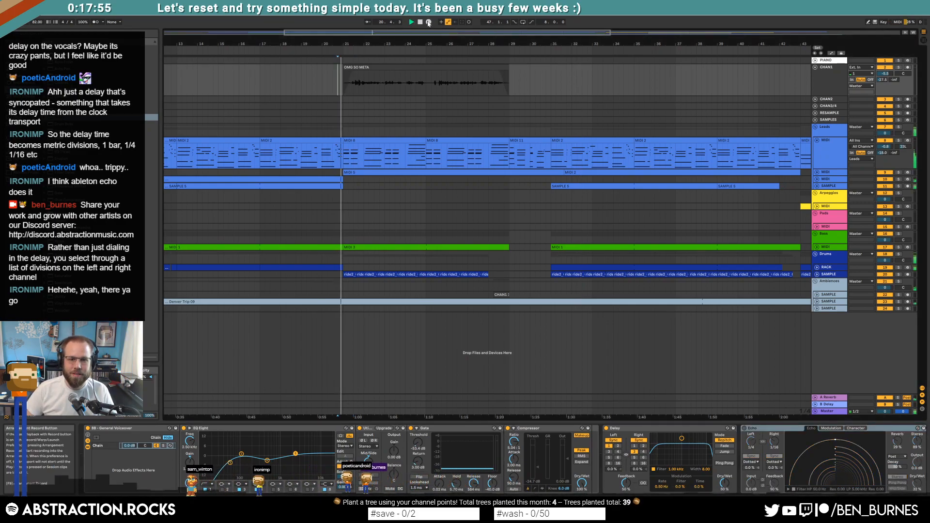
left_click(644, 447)
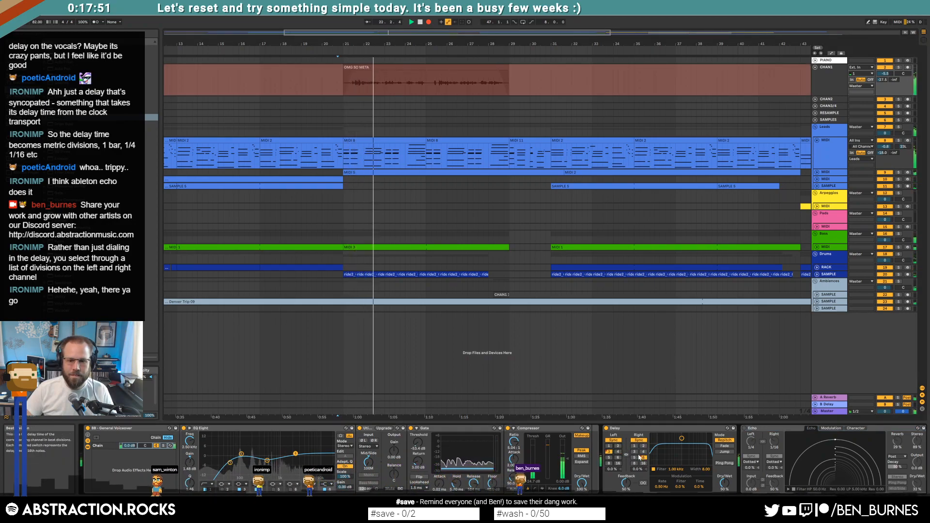
left_click(611, 446)
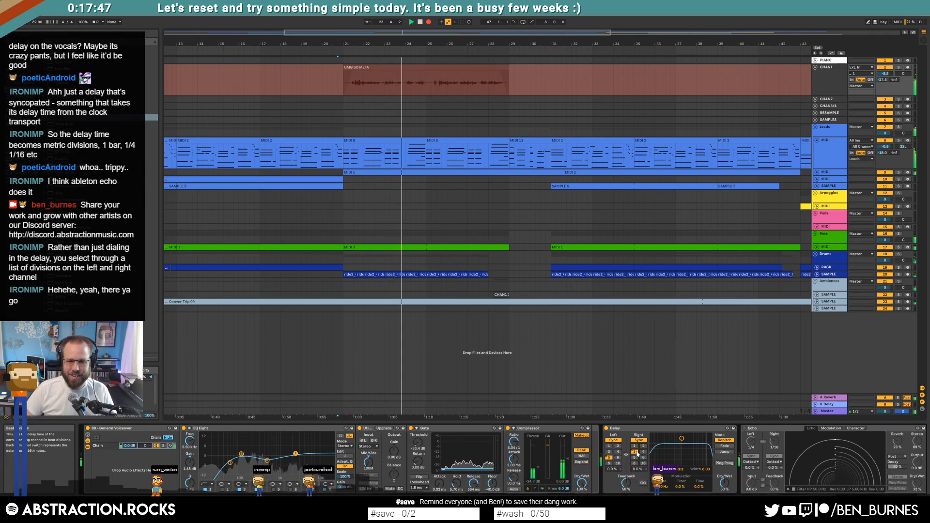
left_click(616, 452)
left_click(618, 446)
left_click(634, 446)
left_click(609, 447)
left_click(643, 446)
left_click(634, 446)
left_click(618, 452)
left_click(643, 452)
left_click(609, 446)
left_click(635, 452)
left_click(617, 457)
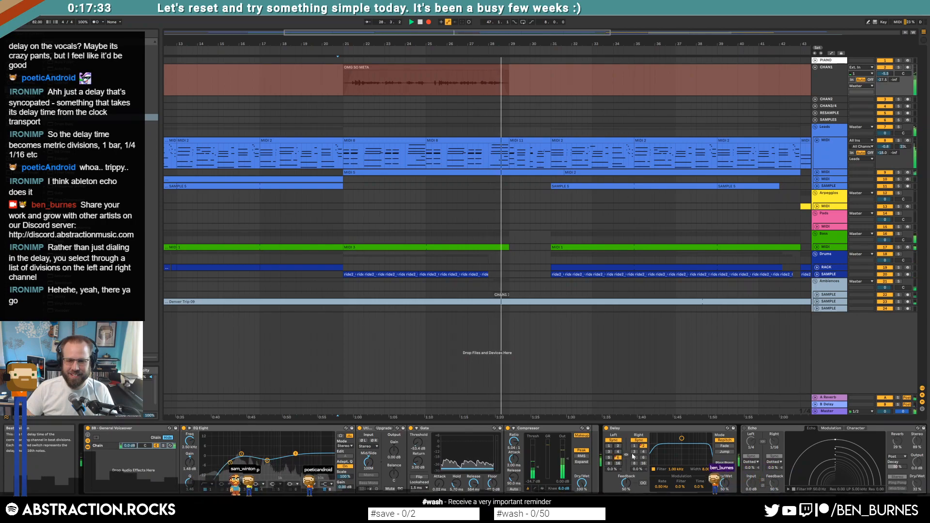
left_click(609, 446)
left_click(634, 447)
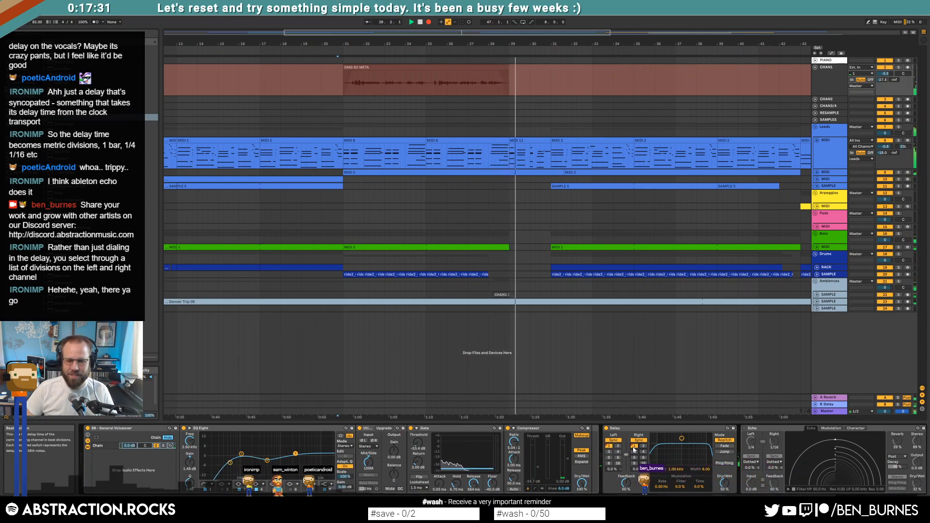
key("space")
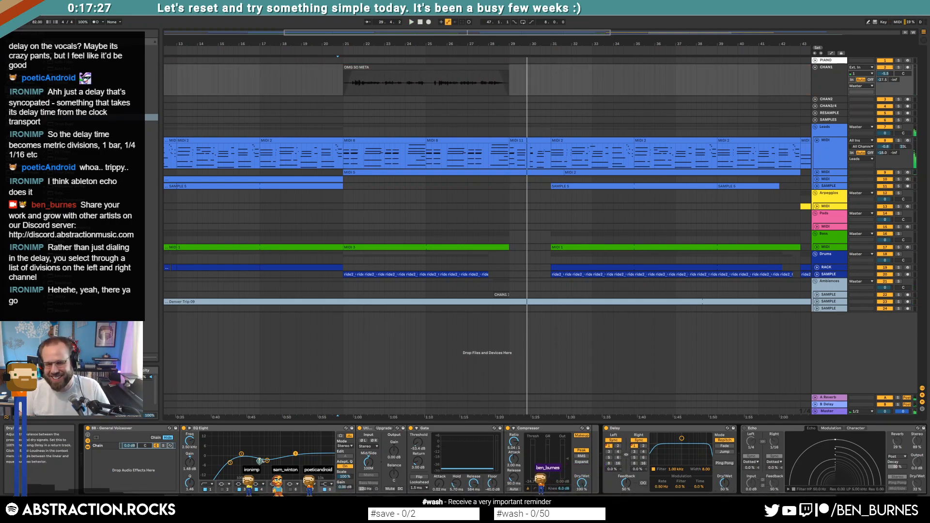
Lower the Delay's dry/wet mix on the voice track and turn the Echo back on.
left_click_drag(724, 483, 724, 494)
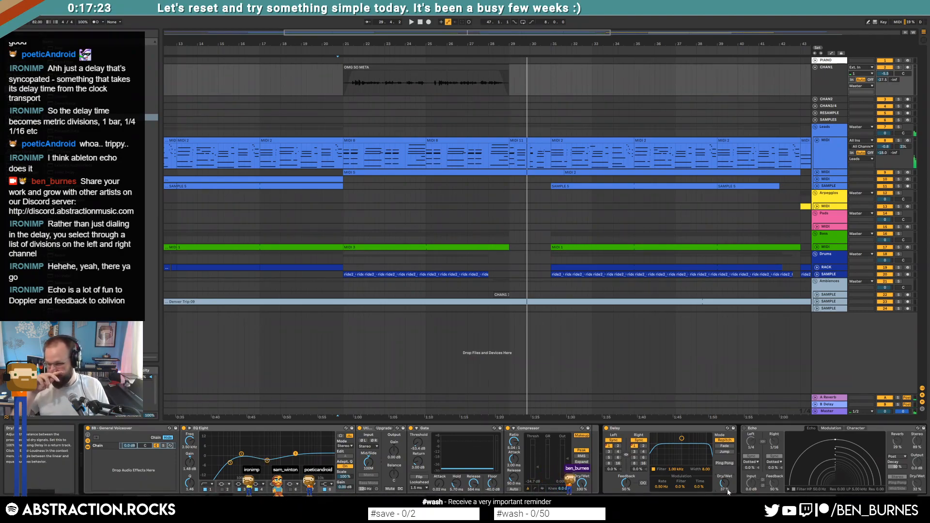
left_click(744, 429)
Shift the lowest EQ Eight band of the voice track slightly higher in frequency and play the clip from bar 21 to check the sound.
left_click(354, 95)
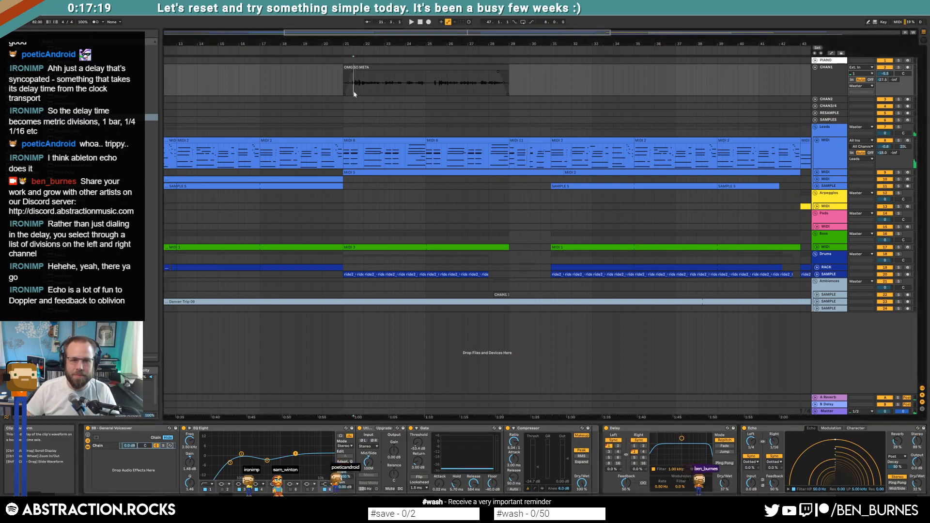
left_click(229, 464)
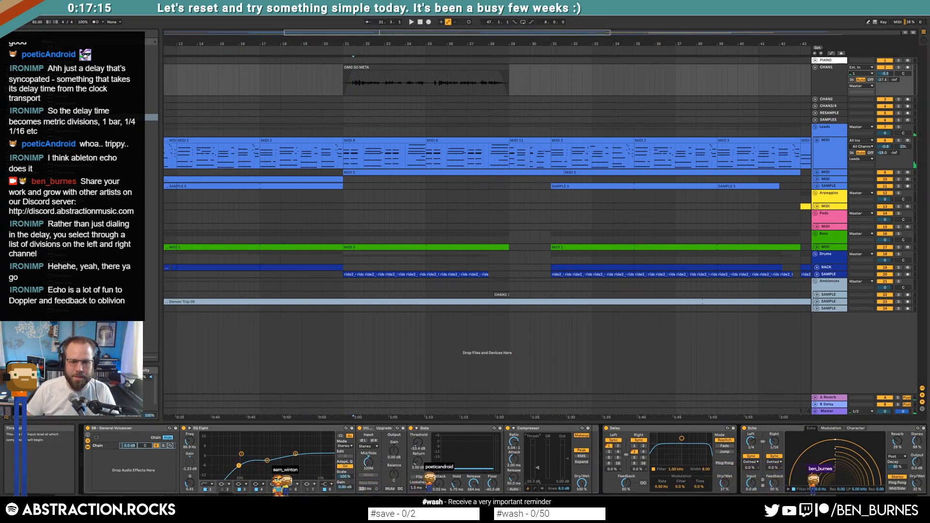
key("space")
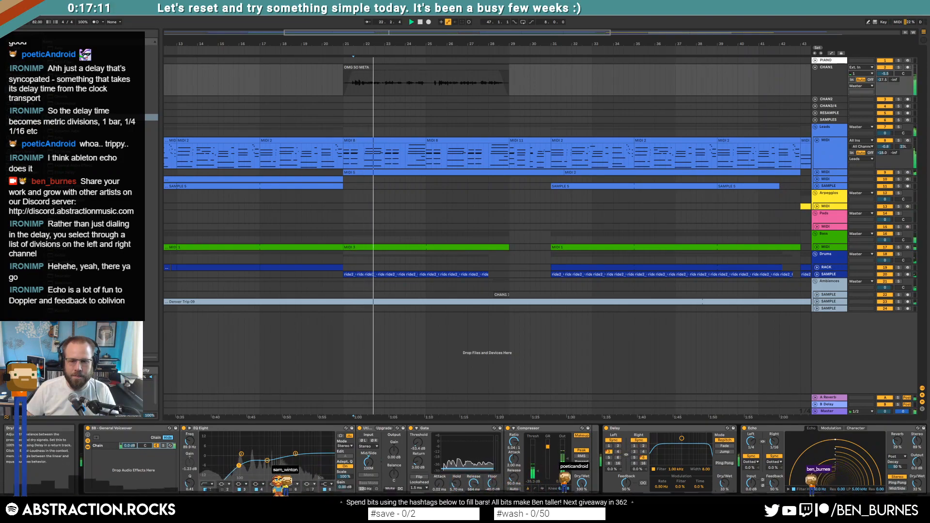
key("space")
left_click(761, 429)
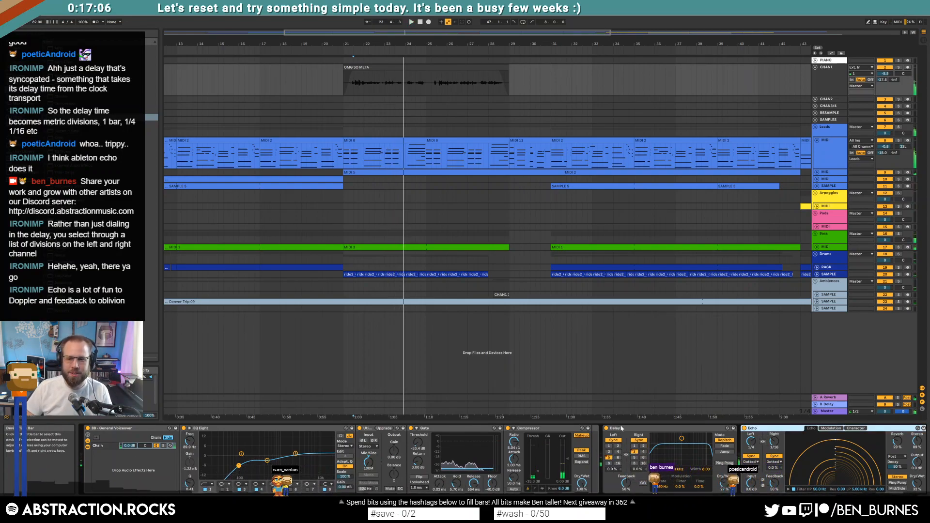
Deactivate the voice clip at bars 21 to 29 and play the section from bar 20 without it.
left_click(389, 66)
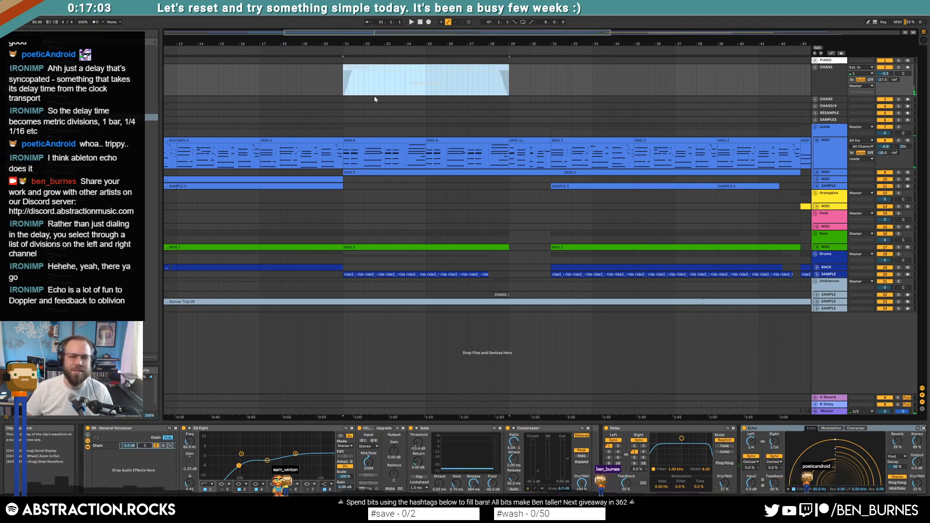
key("0")
left_click(316, 82)
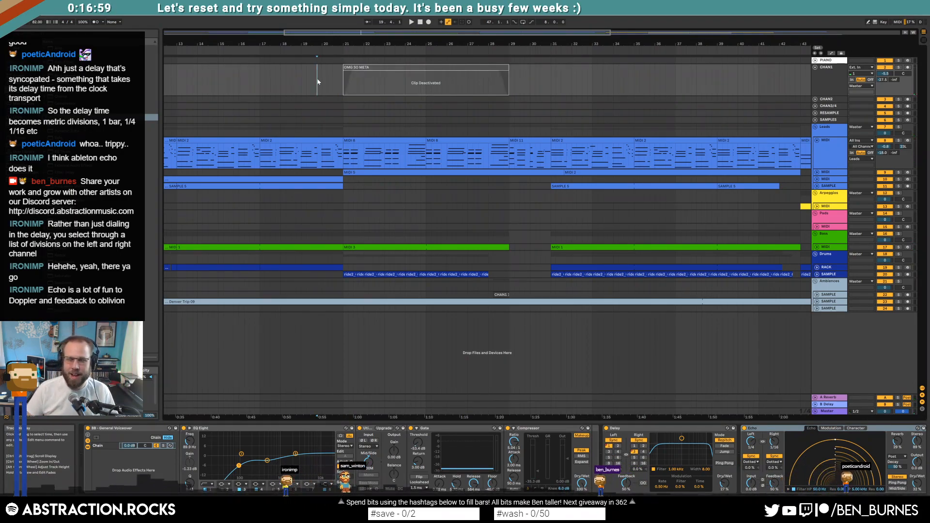
left_click(322, 83)
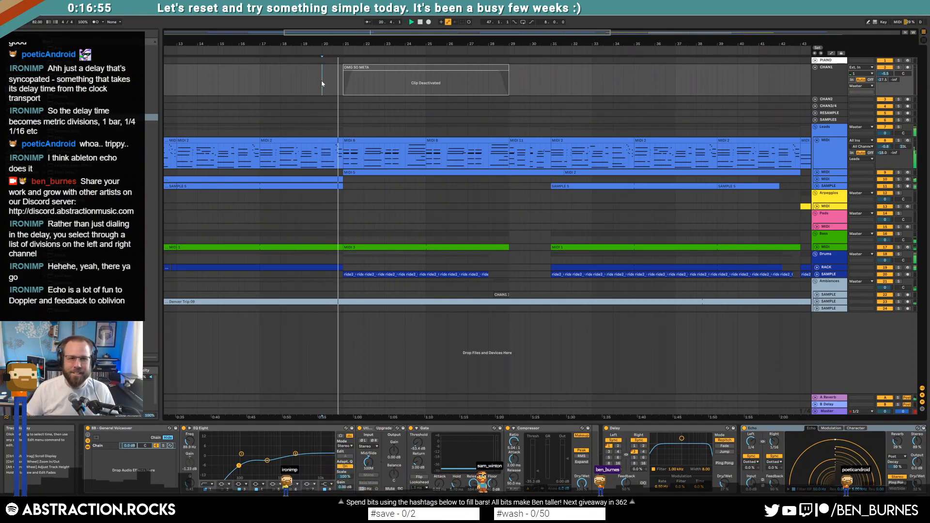
Select bars 21 to 29 on the last Ambiences SAMPLE track and open the Sample Crate folder from the desktop.
left_click(824, 308)
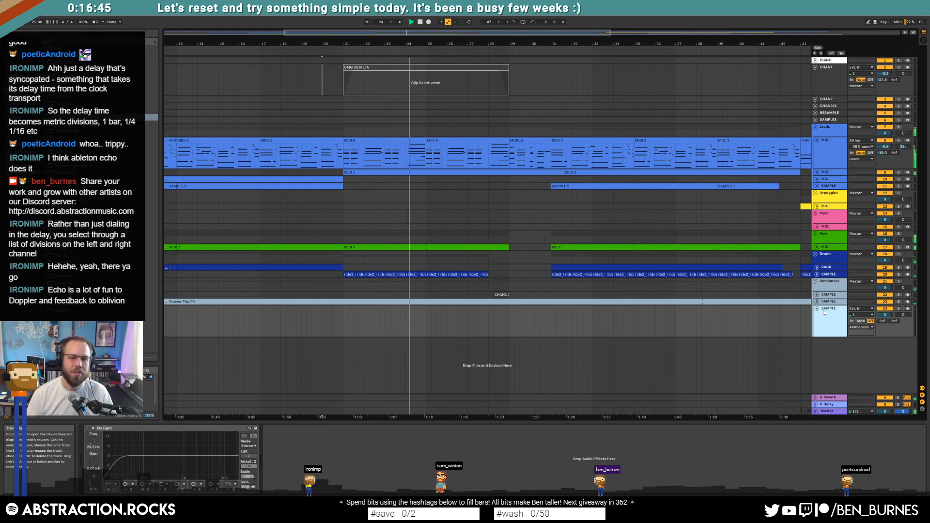
left_click(395, 68)
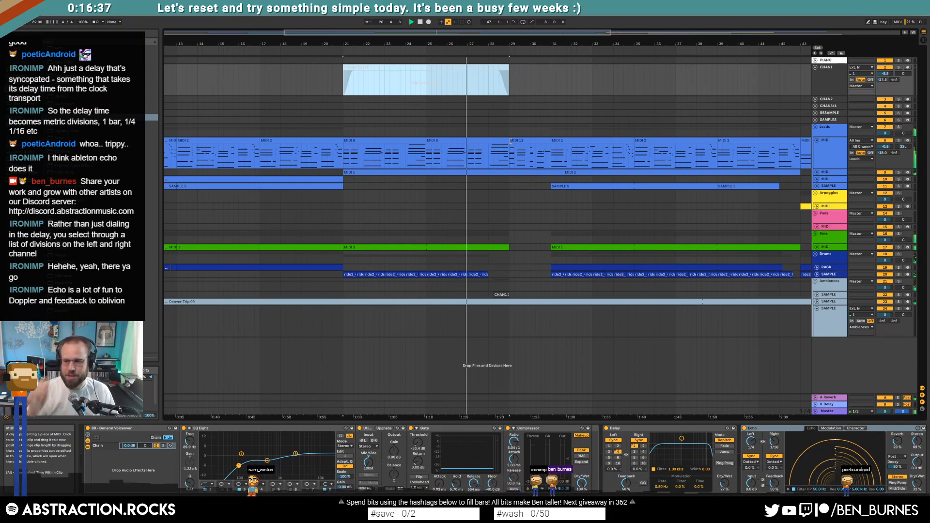
left_click_drag(344, 321, 508, 330)
left_click_drag(644, 3, 609, 59)
double_click(881, 15)
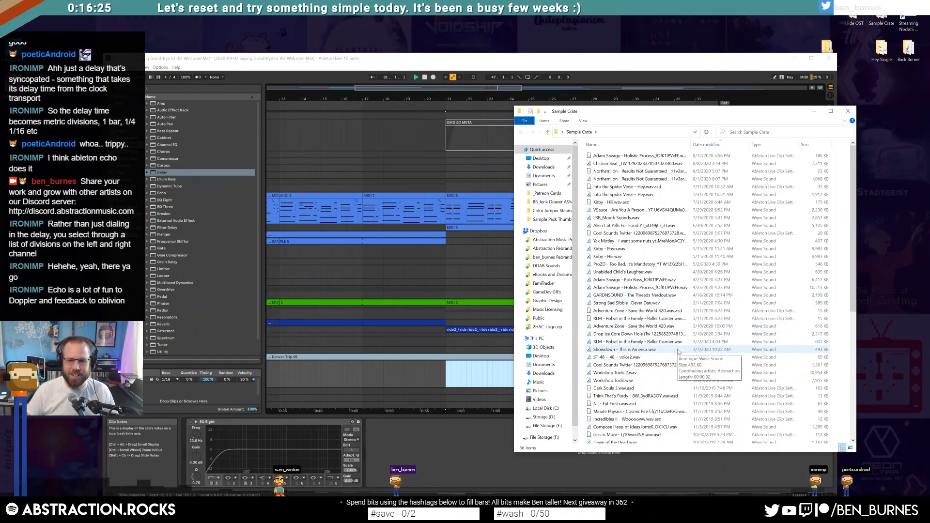
Sort the Sample Crate folder by name, look through the samples and preview "Chopped his whole body off.wav".
scroll(678, 352, "down", 3)
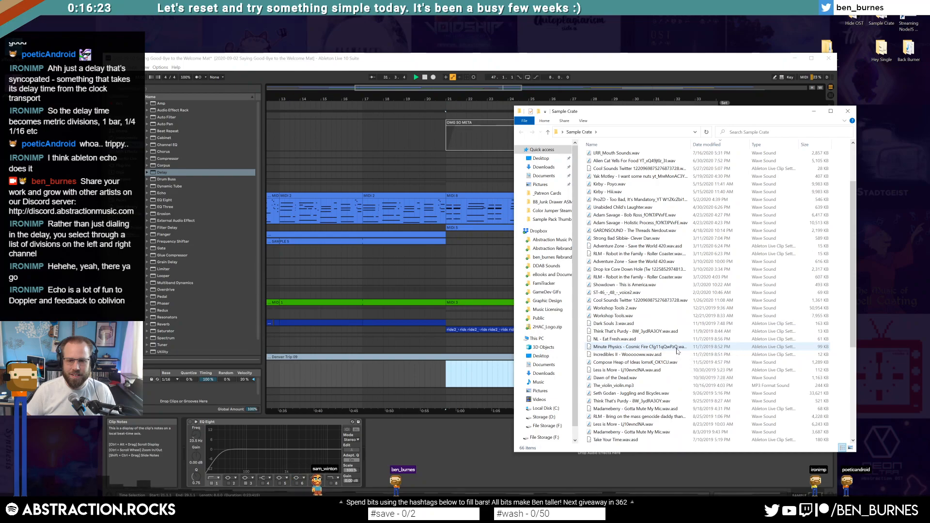
scroll(678, 352, "down", 3)
scroll(677, 352, "down", 3)
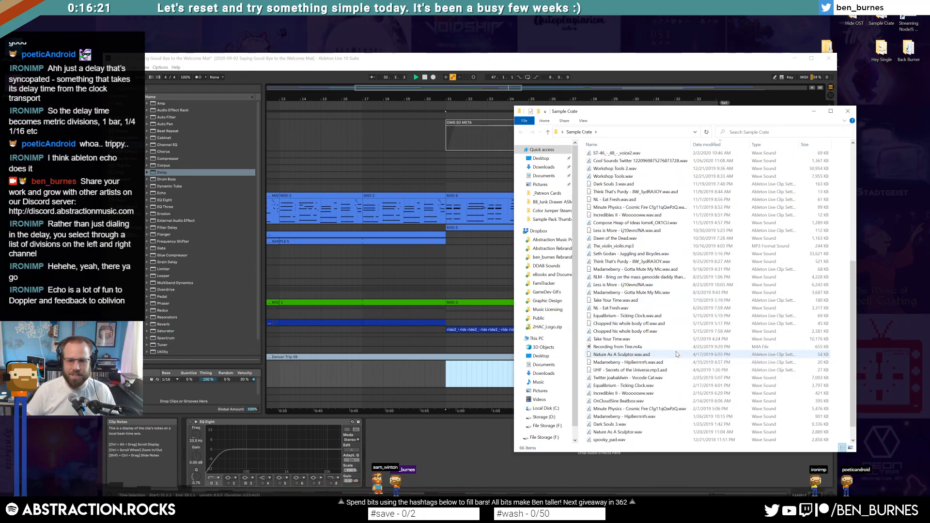
scroll(677, 354, "down", 1)
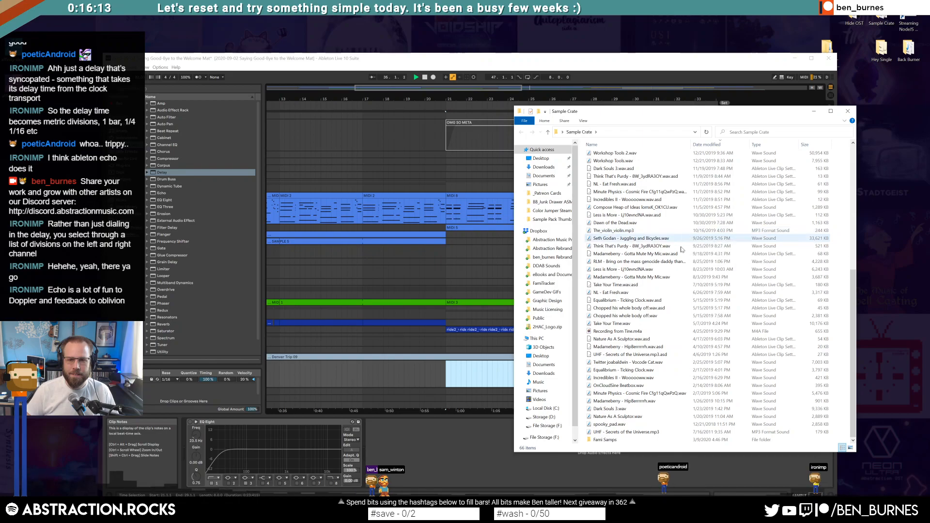
left_click(680, 144)
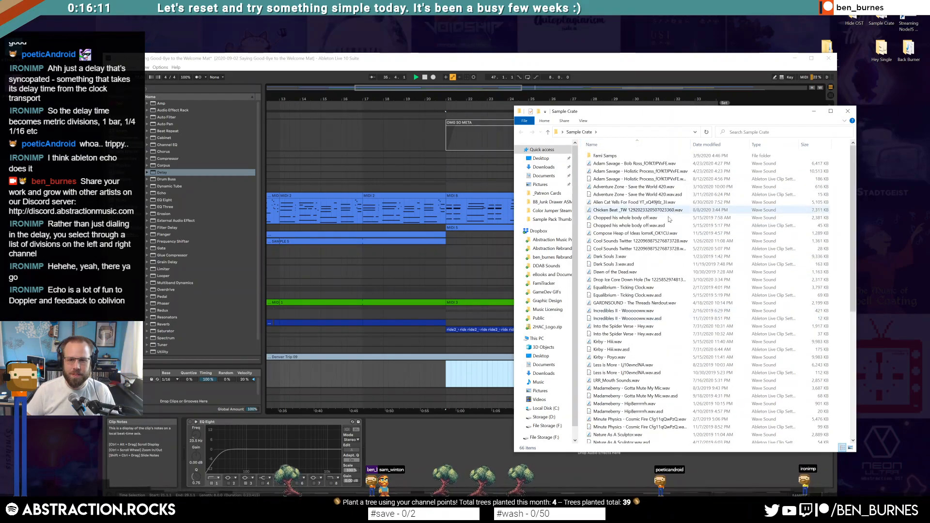
scroll(678, 300, "down", 6)
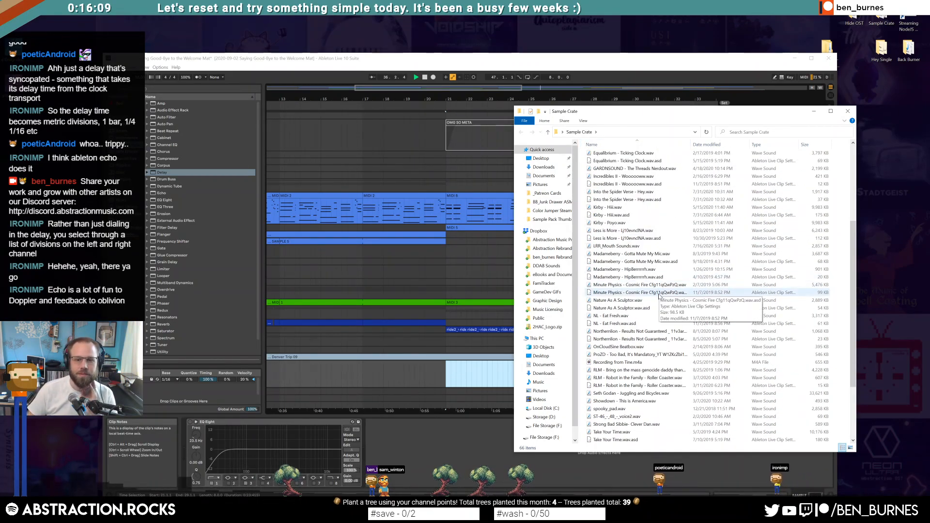
scroll(651, 232, "up", 4)
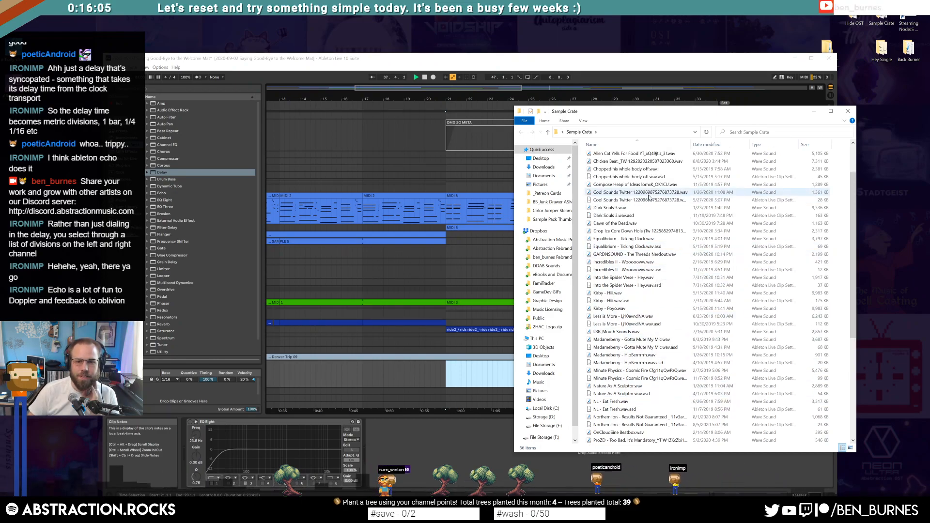
left_click(649, 170)
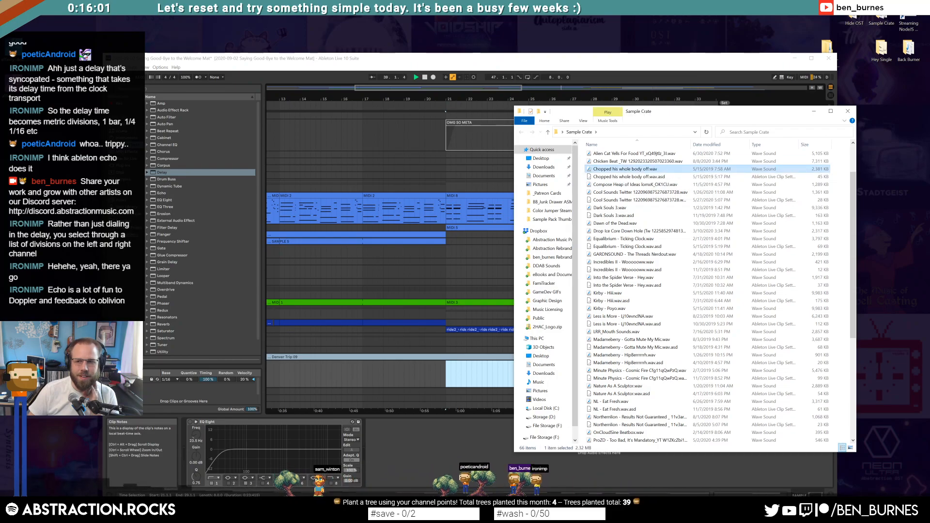
left_click_drag(595, 119, 254, 92)
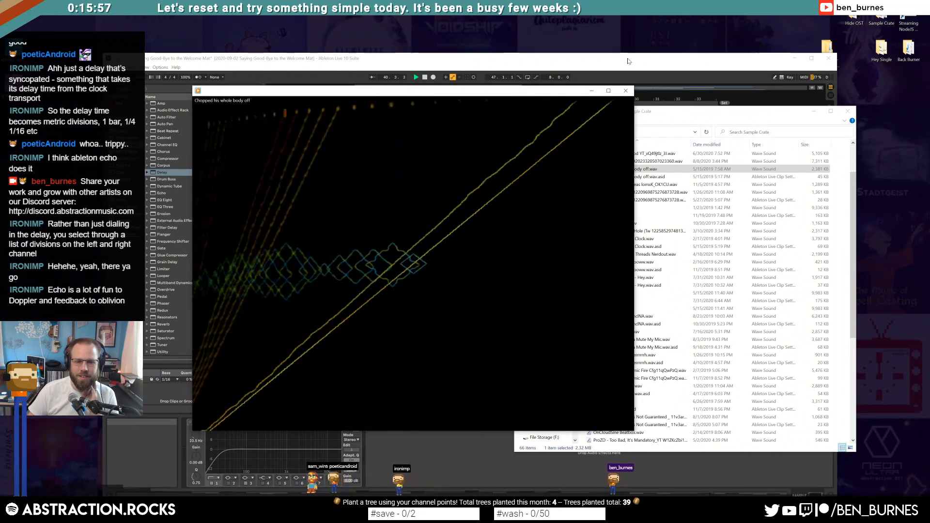
left_click(626, 92)
Return to the maximized Ableton Live arrangement and place "Chopped his whole body off.wav" on the last Ambiences SAMPLE track around bar 23.
double_click(586, 58)
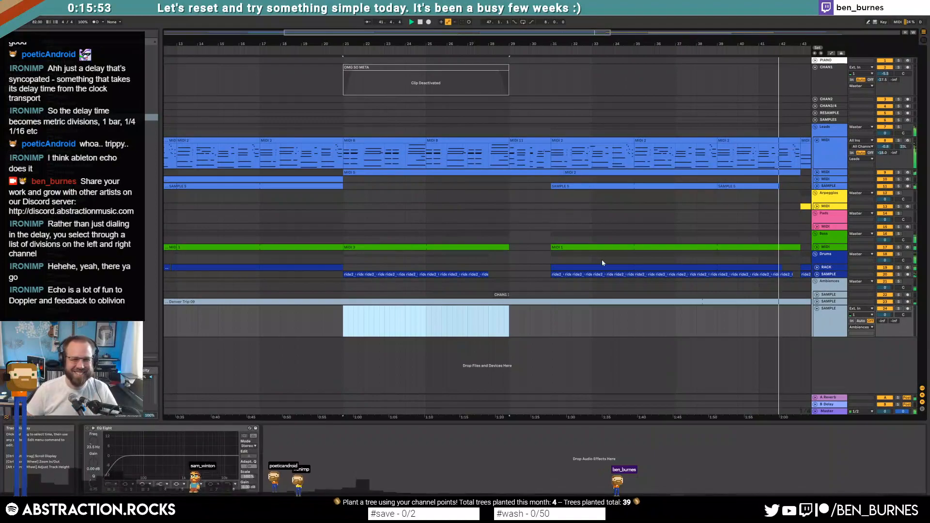
key("alt+Tab")
left_click(603, 170)
left_click_drag(608, 170, 458, 309)
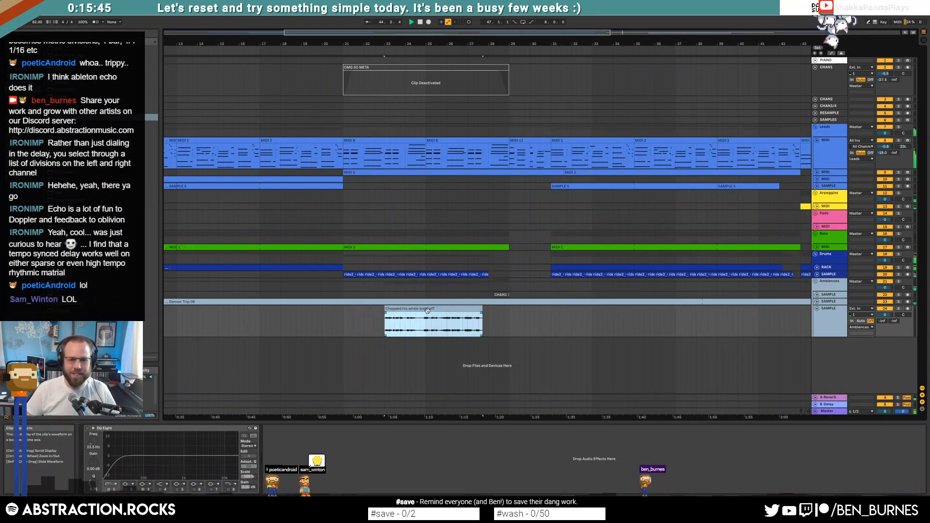
Raise the gain of the Chopped clip, turn on warping and set its segment BPM to 133.
double_click(436, 309)
key("space")
left_click_drag(140, 351, 150, 341)
left_click(155, 327)
left_click(161, 353)
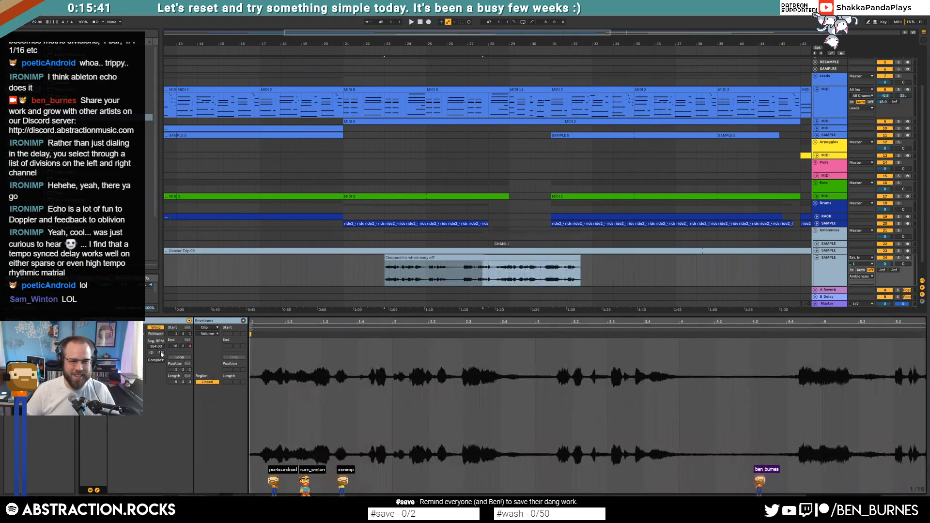
left_click_drag(155, 346, 155, 366)
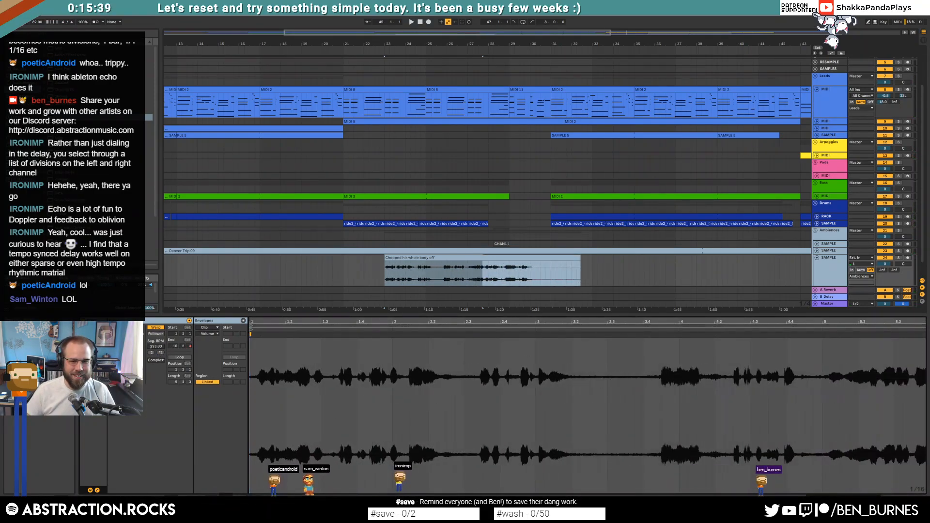
Move the Chopped clip so it starts at bar 21 and raise its segment BPM slightly.
mouse_move(448, 258)
left_mouse_down()
mouse_move(406, 258)
mouse_move(434, 264)
mouse_move(422, 266)
left_mouse_up()
key("ctrl+z")
left_click(452, 270)
left_click_drag(508, 257, 517, 262)
left_click_drag(420, 259, 410, 262)
left_click_drag(156, 346, 156, 338)
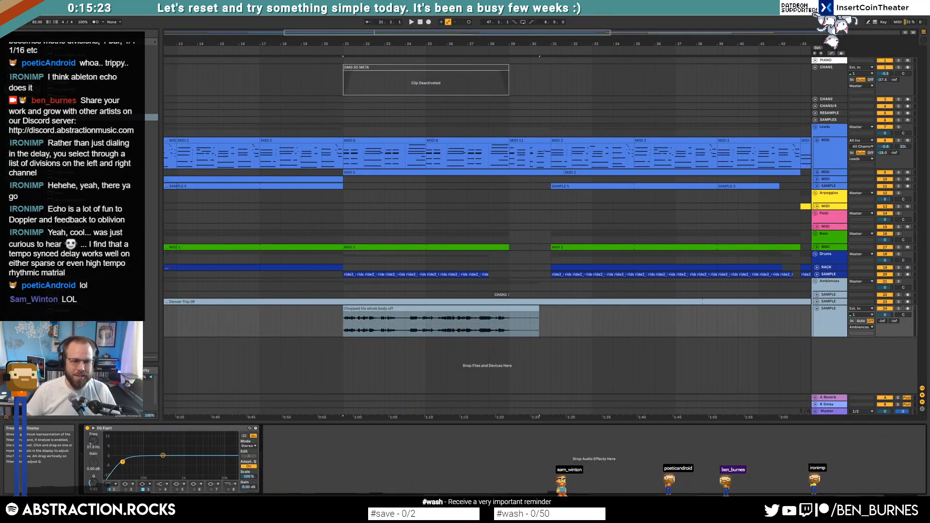
Play the song from bar 21 and lower the Chopped clip's segment BPM while listening.
key("space")
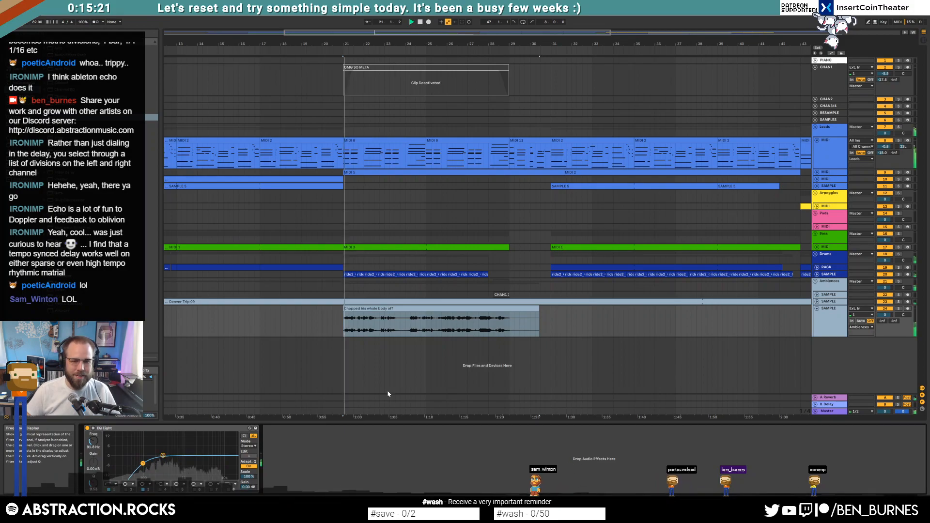
double_click(438, 309)
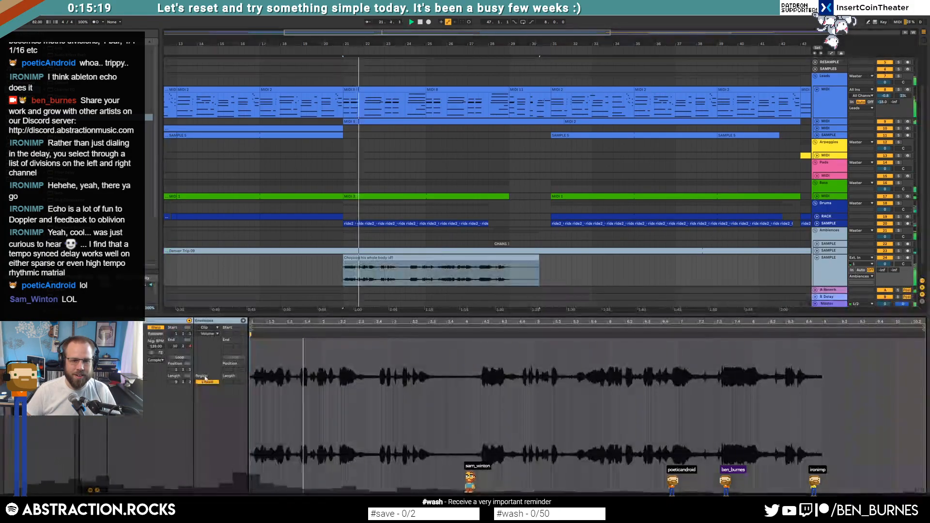
left_click_drag(156, 347, 155, 354)
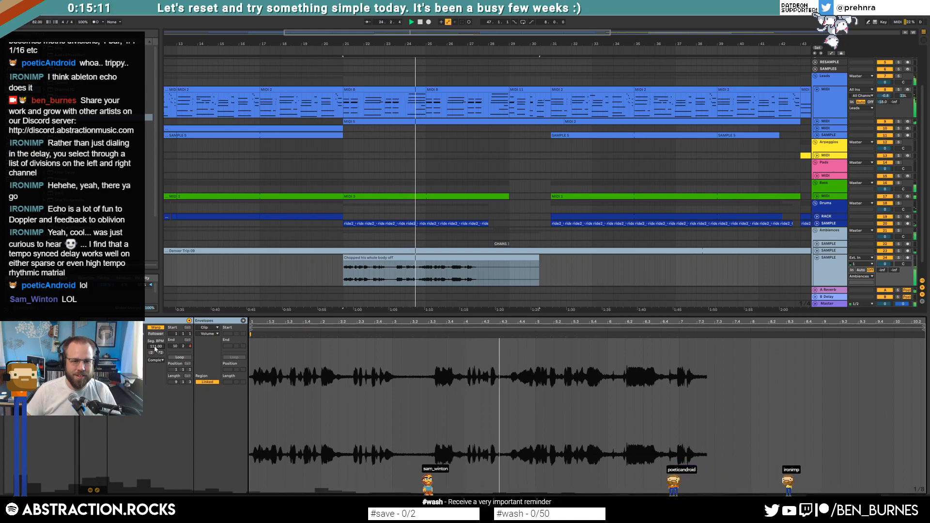
Add a Compressor after the EQ Eight on the last SAMPLE track and lower its threshold.
left_click(842, 260)
double_click(842, 259)
left_click_drag(65, 103, 295, 460)
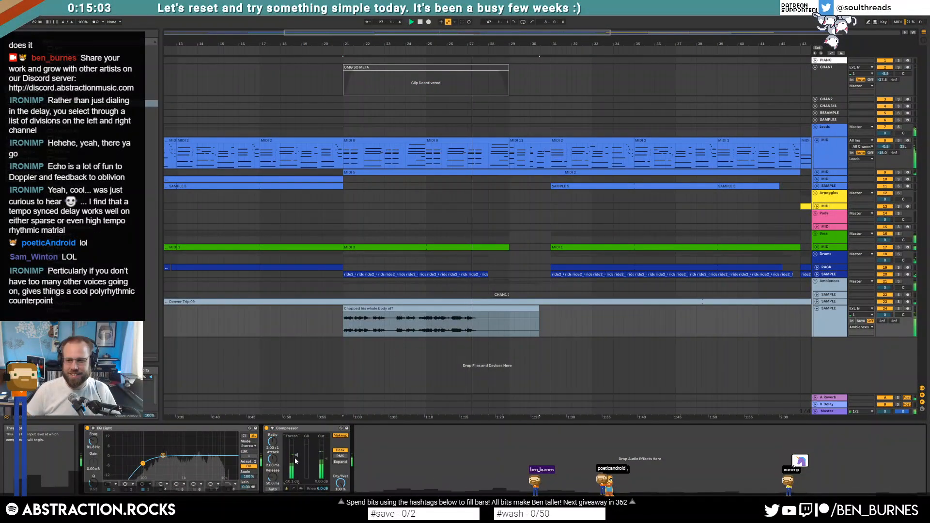
Trim the silent end off the Chopped clip and move the clip to start at bar 25.
left_click_drag(537, 310, 476, 311)
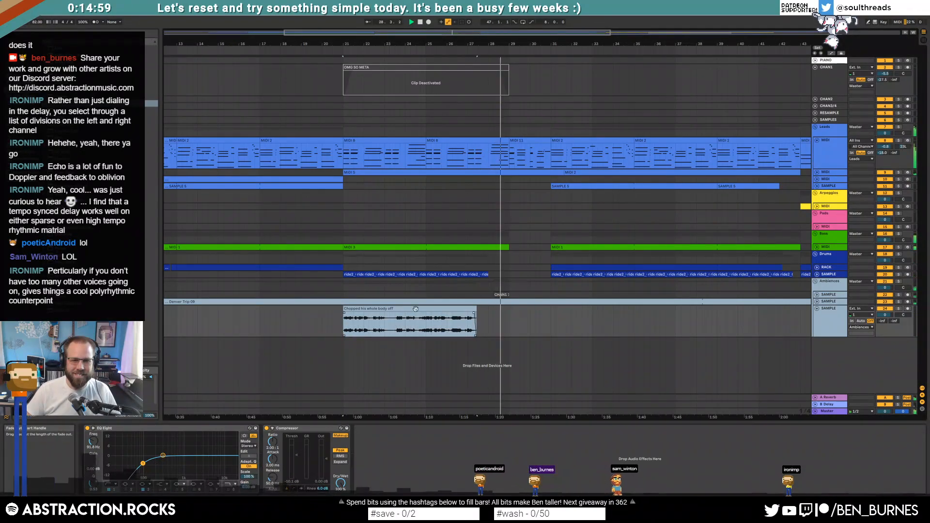
key("space")
left_click_drag(412, 309, 494, 313)
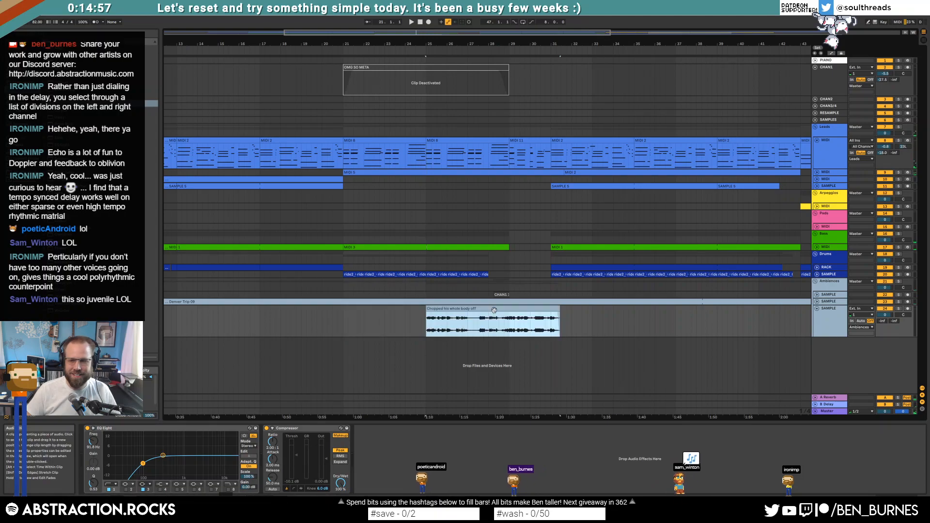
Play the Chopped clip from bar 25 and set its segment BPM to 97.
key("shift+Tab")
left_click_drag(156, 347, 157, 341)
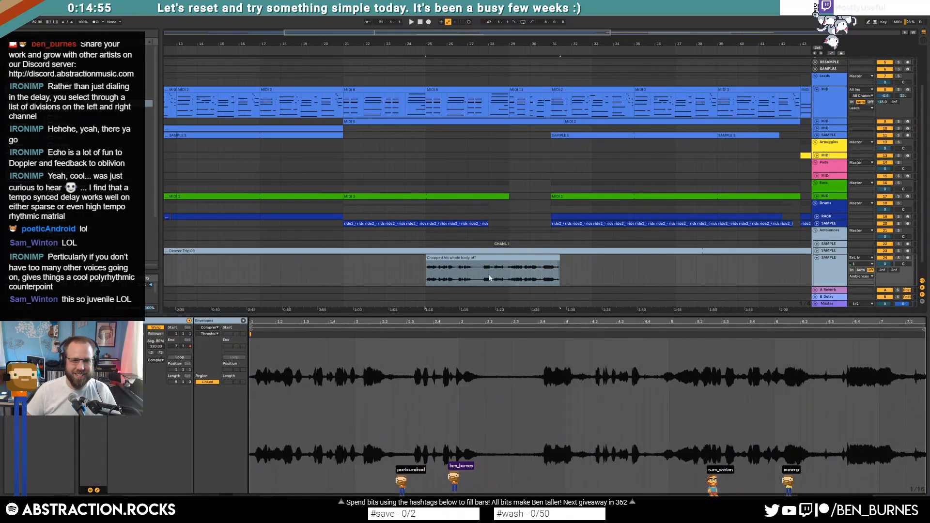
key("space")
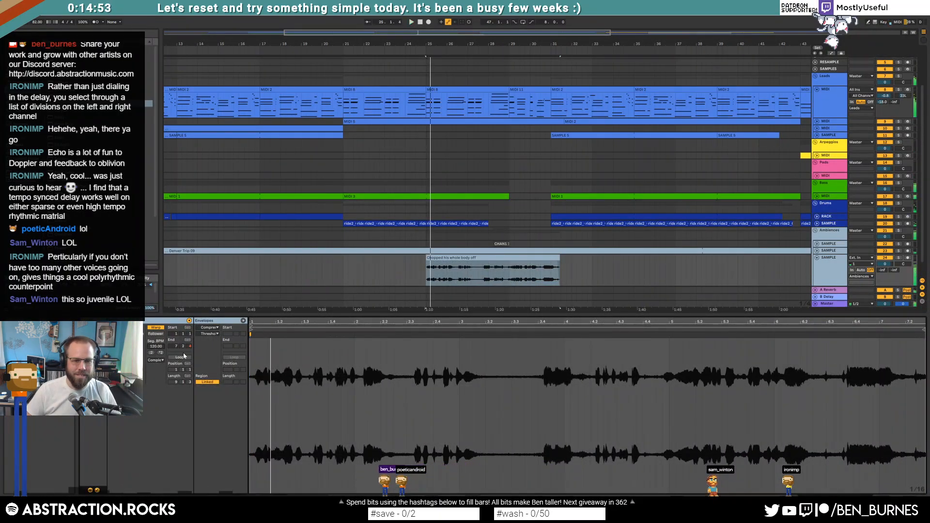
left_click_drag(156, 347, 156, 365)
left_click_drag(156, 346, 156, 344)
key("space")
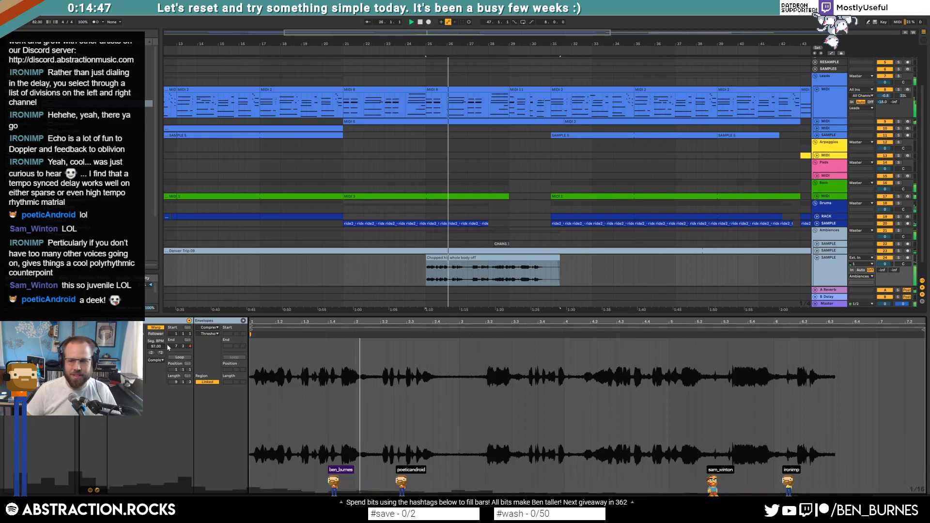
Lower the last SAMPLE track's volume to -4.8 dB and listen to the rest of the Chopped clip.
left_click(540, 269)
left_click_drag(885, 264, 885, 268)
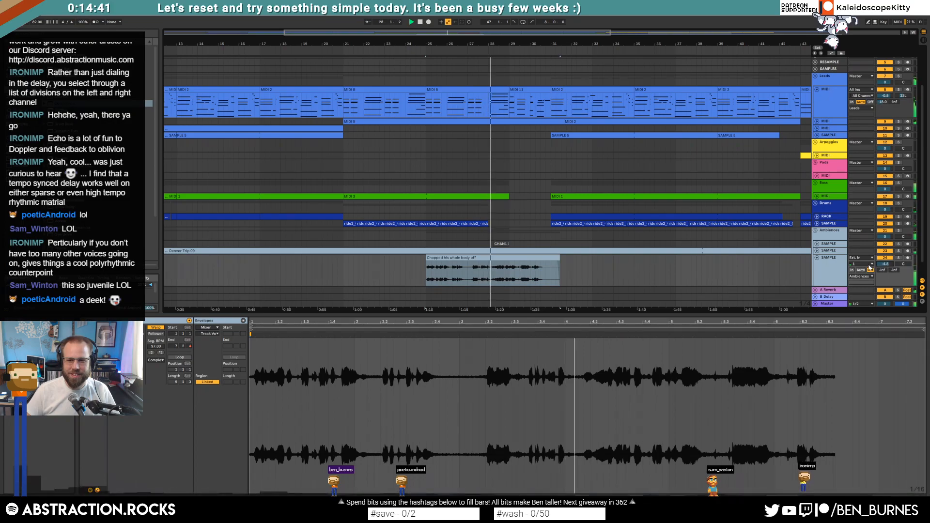
key("shift+Tab")
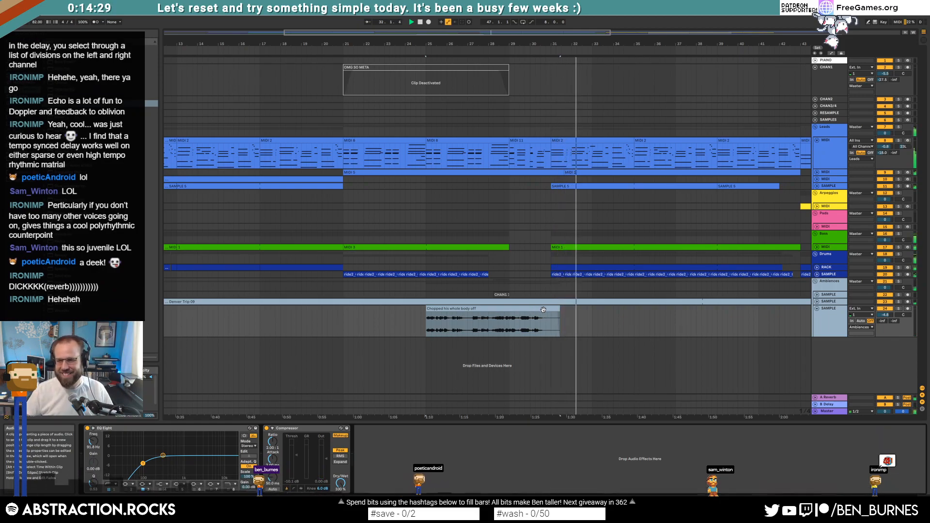
key("space")
Show automation and draw a steep rise of the SAMPLE track's A-Reverb send around bar 30, near the Chopped clip's end.
key("a")
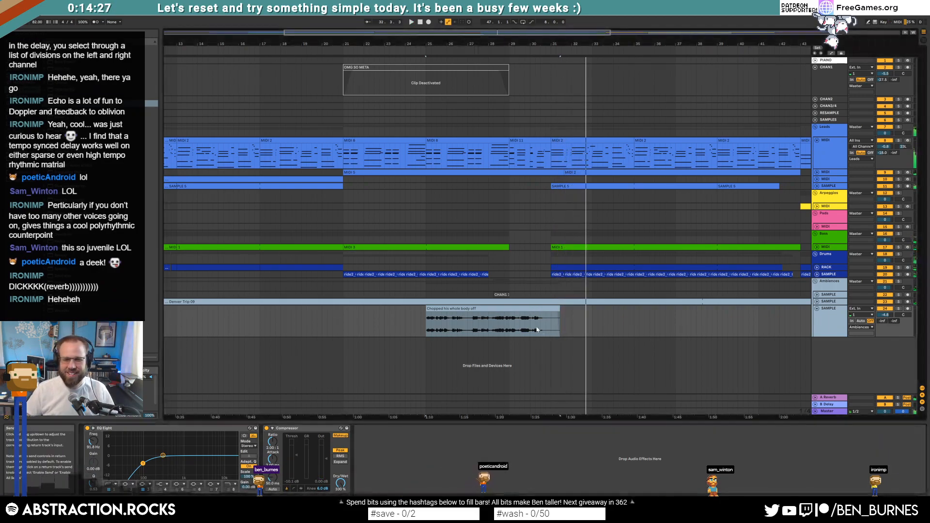
left_click_drag(528, 336, 536, 318)
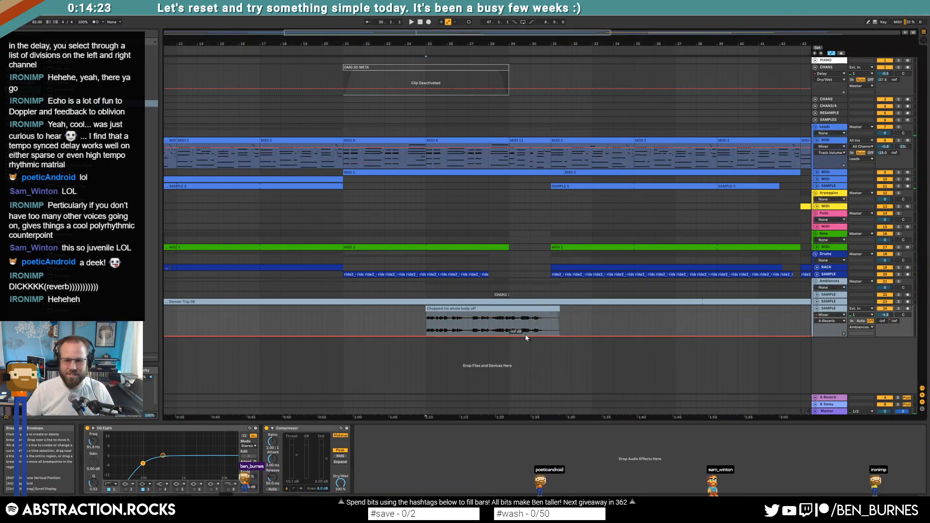
left_click_drag(536, 335, 537, 314)
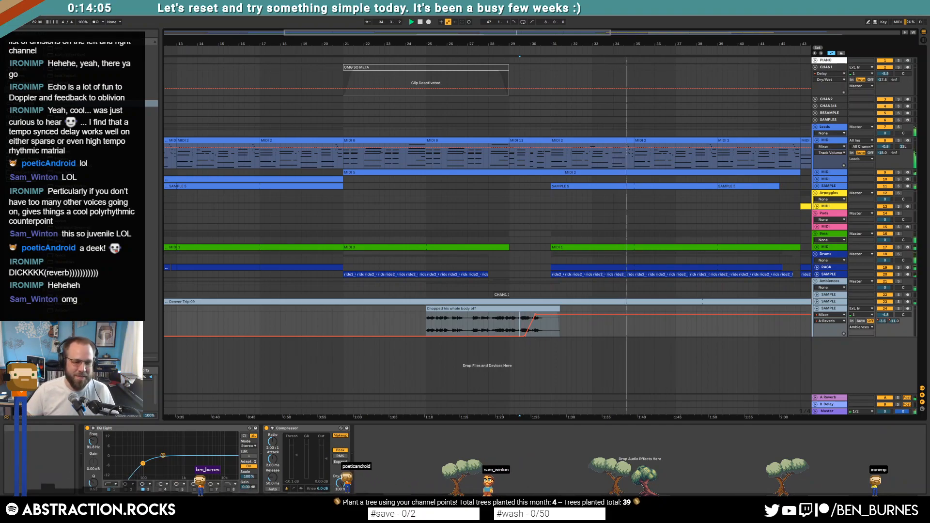
Add the "Compose Heap of Ideas" sample from the Sample Crate to the SAMPLE track before the Chopped clip and close the folder.
key("alt+Tab")
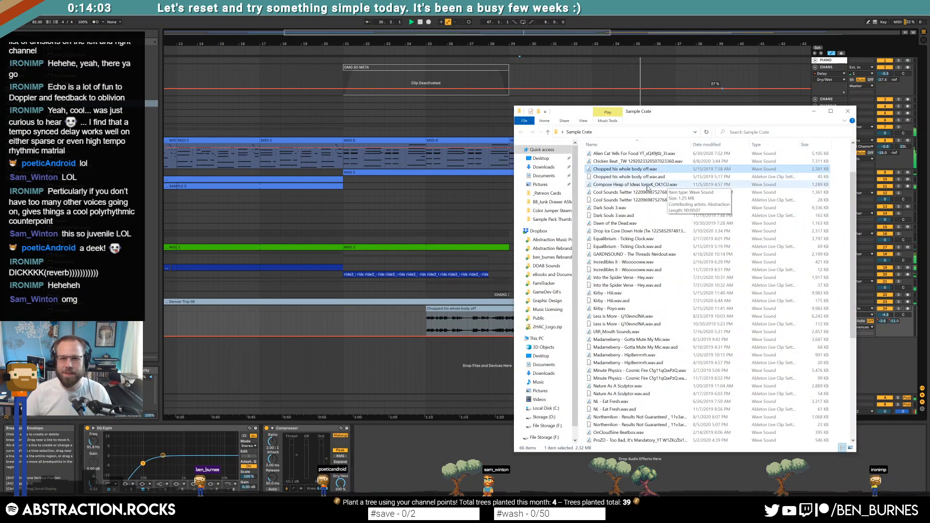
left_click_drag(648, 186, 353, 321)
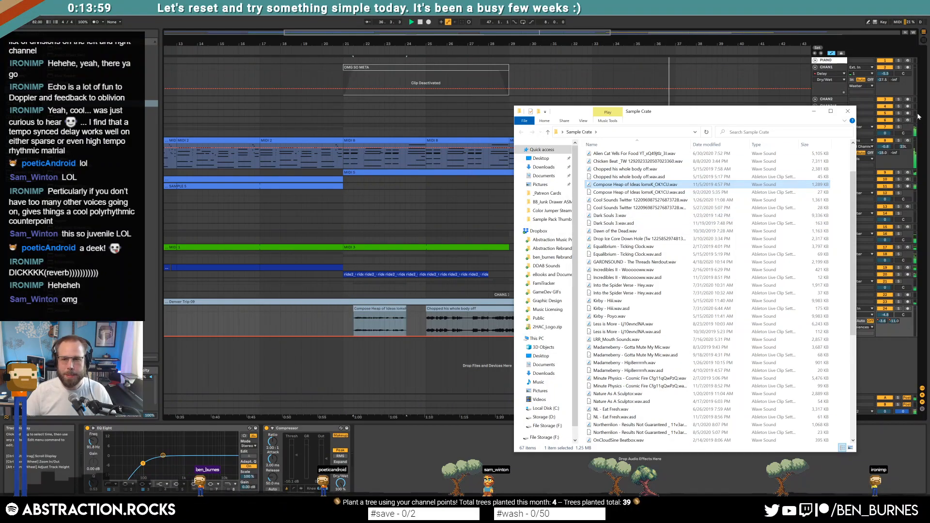
left_click(847, 113)
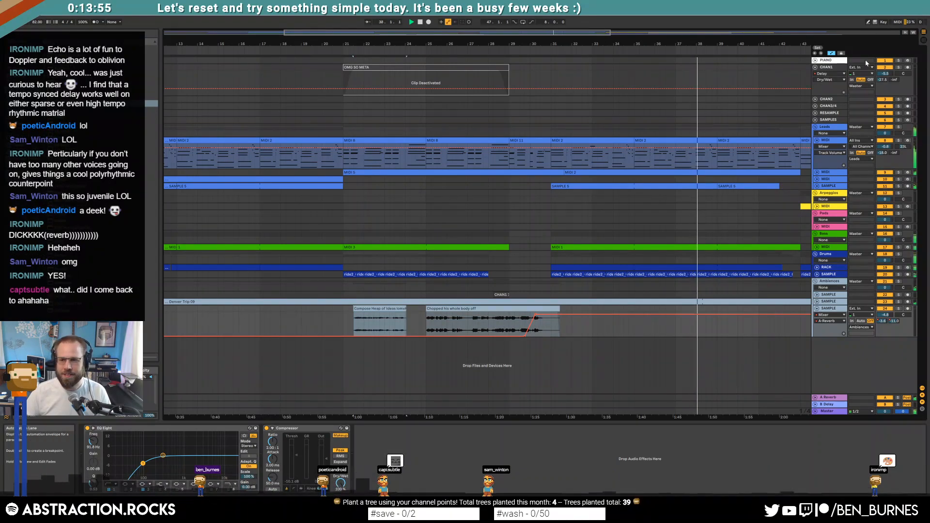
Play the Chopped clip from bar 25 and raise the gain of the Compose Heap of Ideas clip.
left_click(469, 308)
key("space")
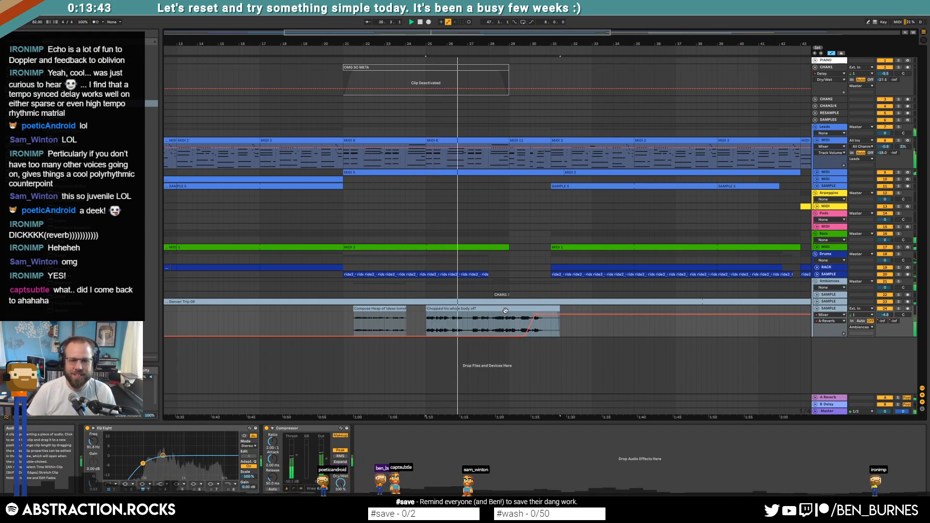
double_click(375, 314)
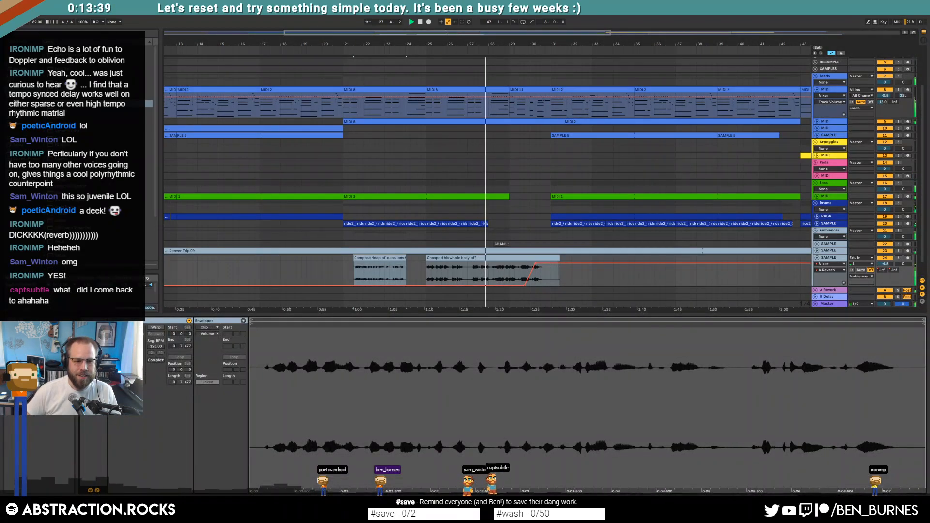
left_click_drag(138, 358, 138, 348)
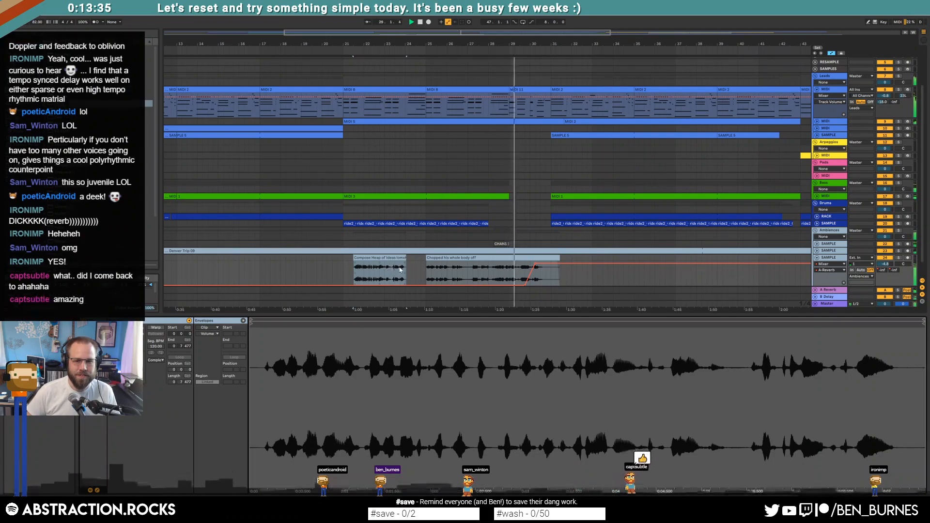
key("shift+Tab")
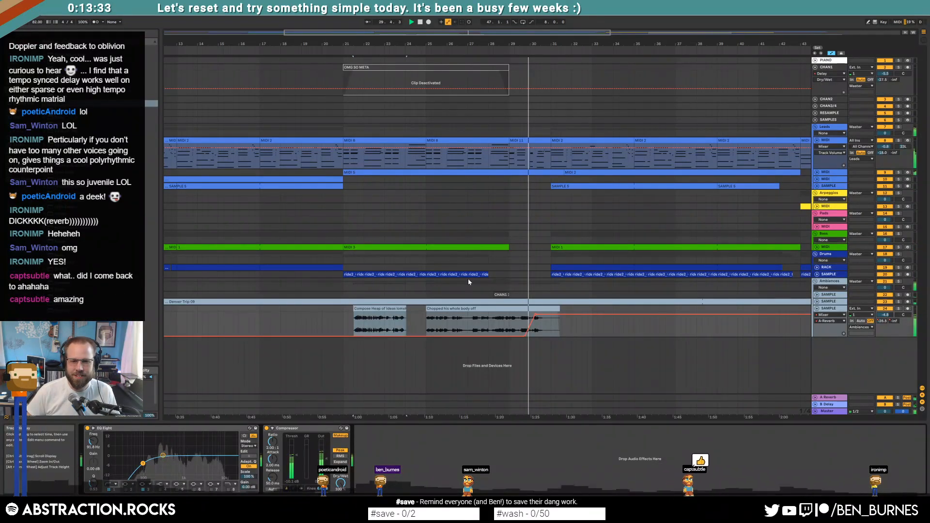
Delete the Chopped clip, then move the Compose Heap of Ideas clip into its place just after bar 25 and open its details.
key("space")
key("Delete")
left_click_drag(388, 310, 461, 313)
double_click(461, 313)
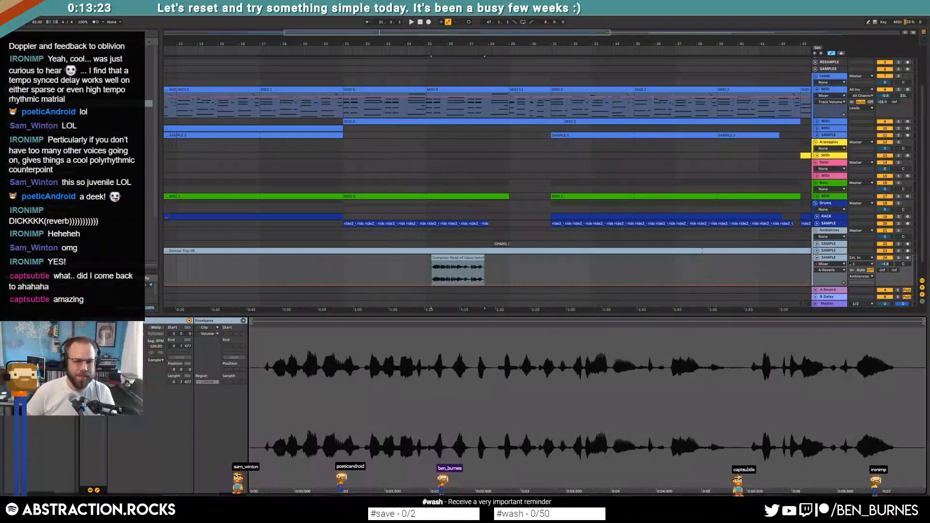
Try warping the Compose Heap of Ideas clip with a segment tempo of 118 BPM, extending it to about bar 29 and playing it.
left_click(155, 328)
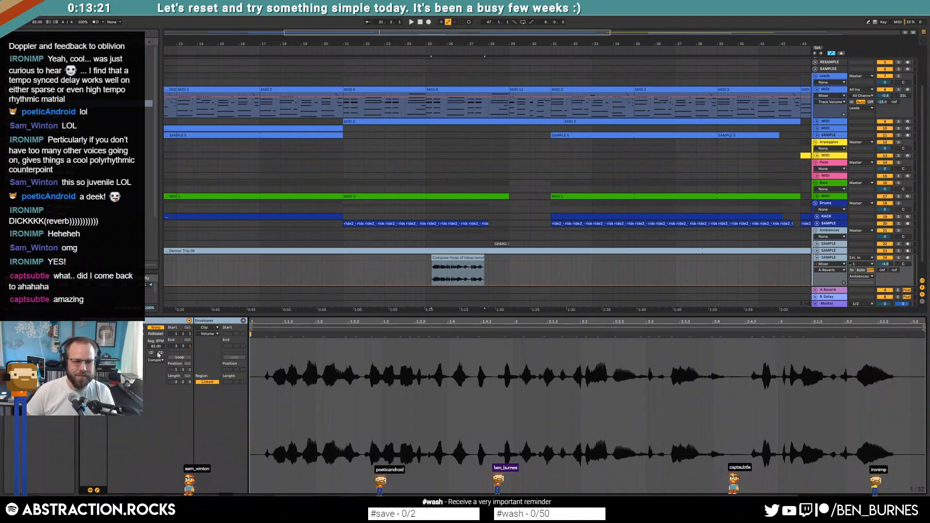
left_click_drag(156, 346, 157, 329)
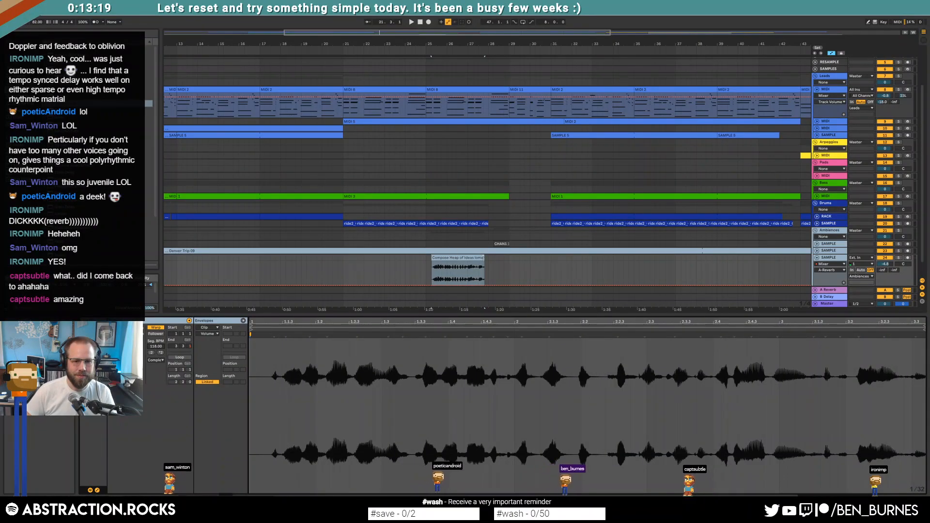
left_click_drag(484, 259, 509, 260)
key("space")
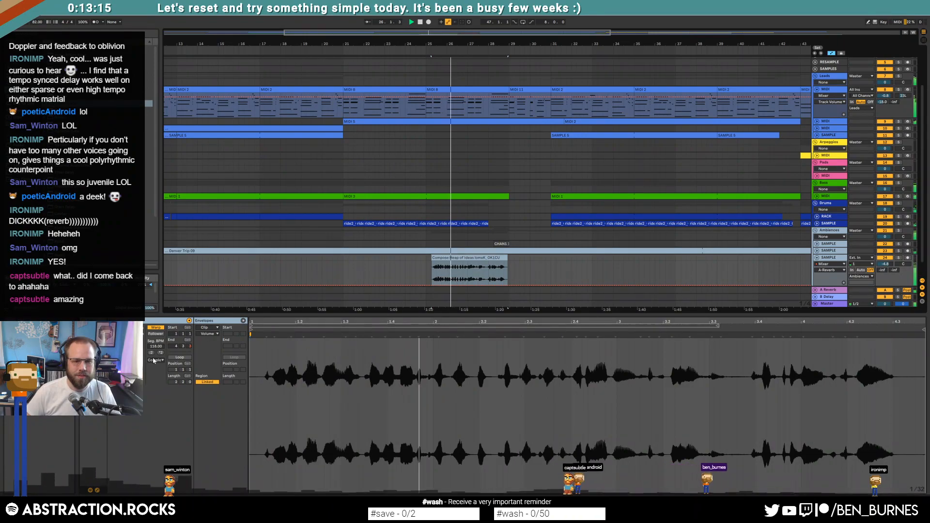
Move the Compose Heap of Ideas clip to bar 27 and raise the low-cut frequency of its track's EQ Eight during playback.
key("shift+Tab")
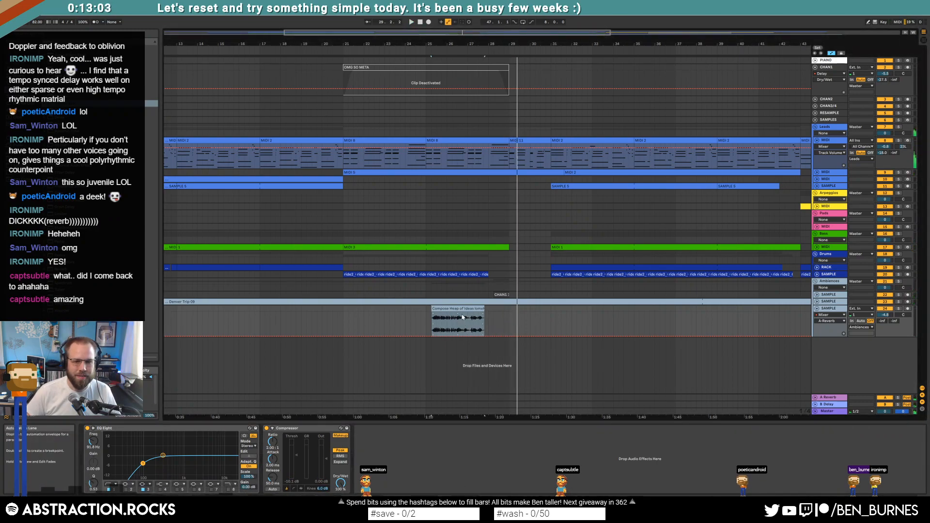
left_click_drag(488, 314, 505, 310)
key("space")
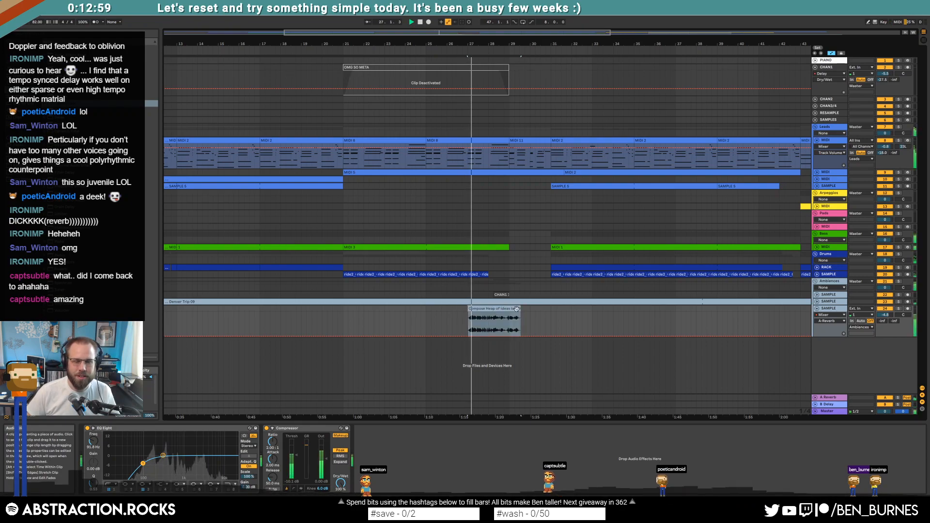
left_click_drag(141, 466, 164, 462)
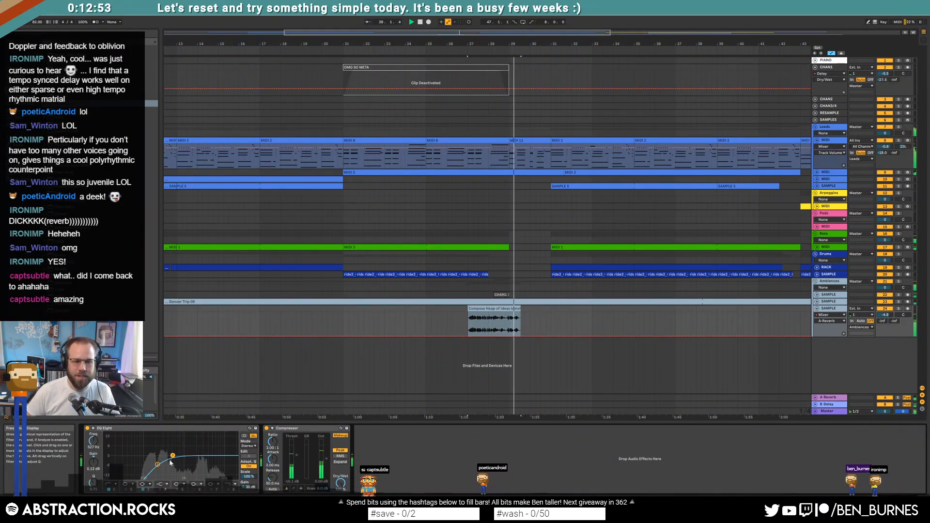
left_click_drag(157, 464, 159, 463)
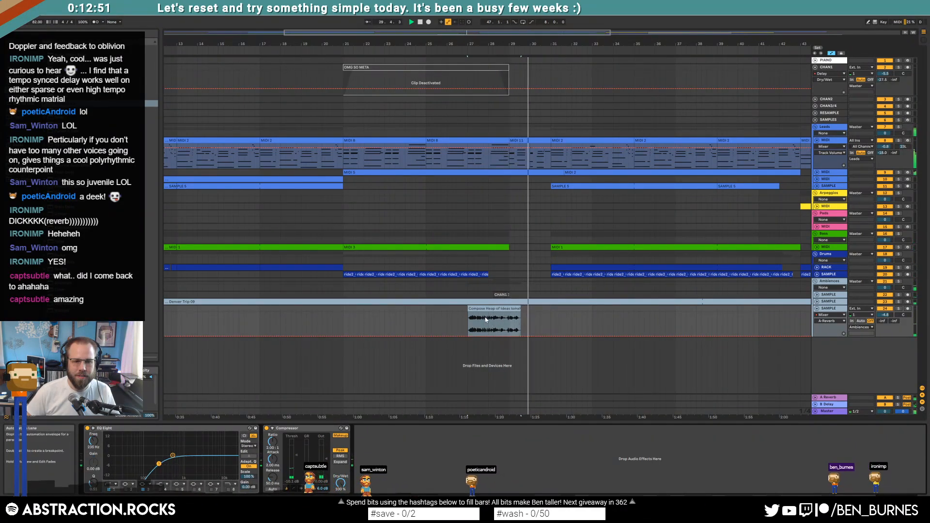
Move the Compose Heap of Ideas clip earlier to end at about bar 29 and slightly adjust the SAMPLE track's volume.
left_click_drag(484, 309, 475, 311)
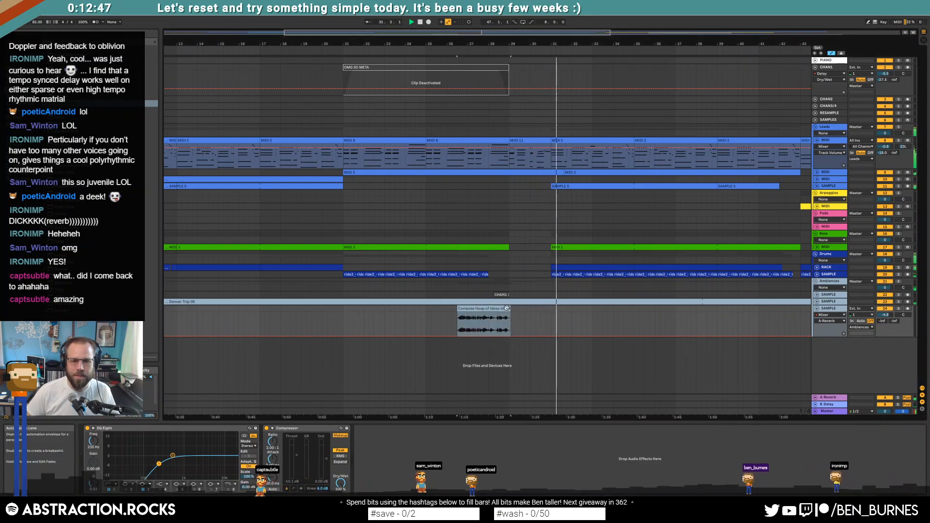
left_click(525, 322)
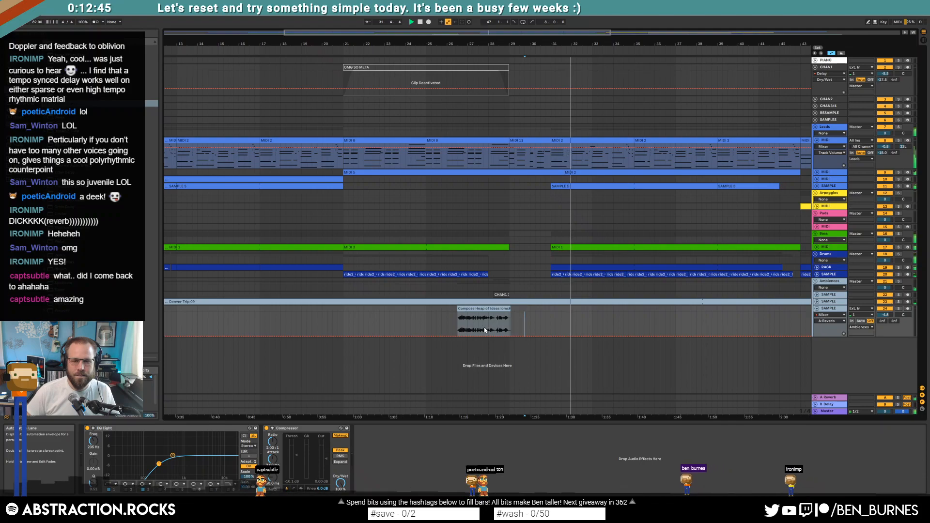
left_click_drag(885, 315, 885, 316)
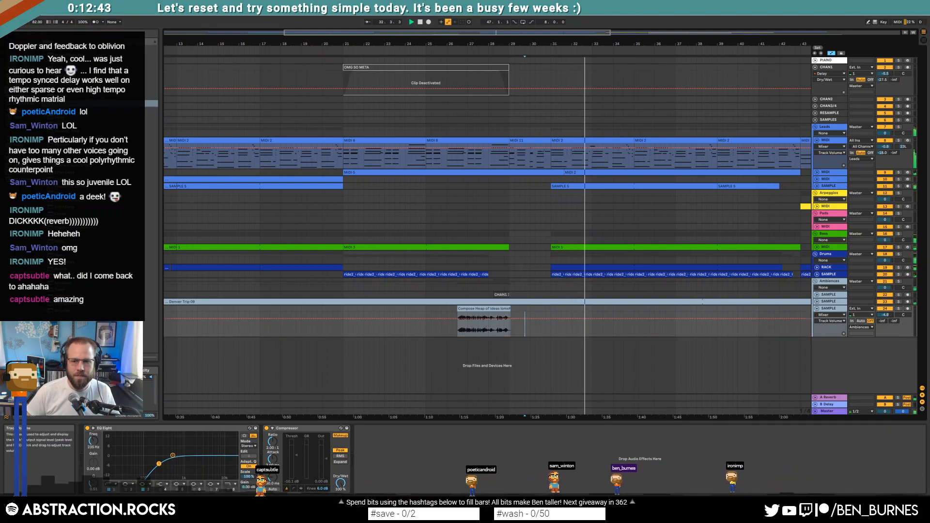
Split off the first spoken phrase of the Compose Heap of Ideas clip, move it earlier to leave a gap, and play the result.
scroll(464, 319, "up", 5)
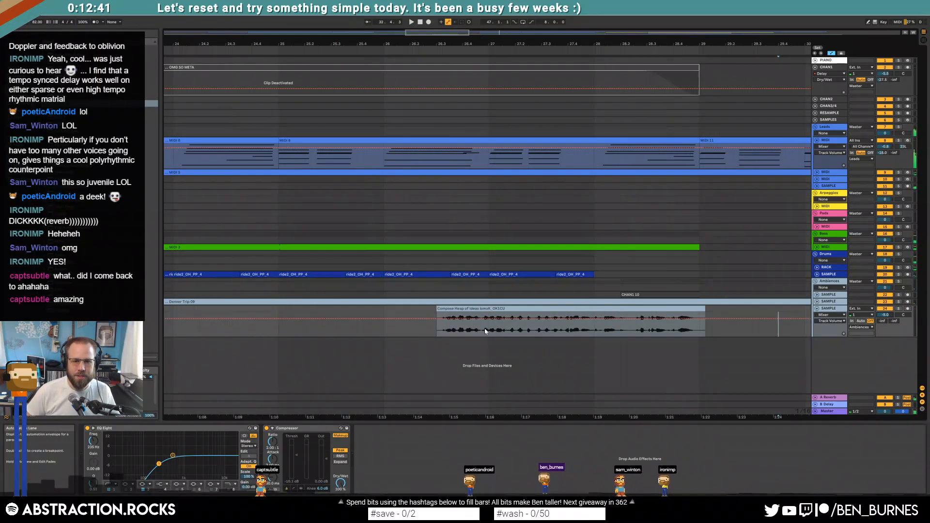
scroll(480, 334, "up", 4)
left_click_drag(465, 328, 237, 315)
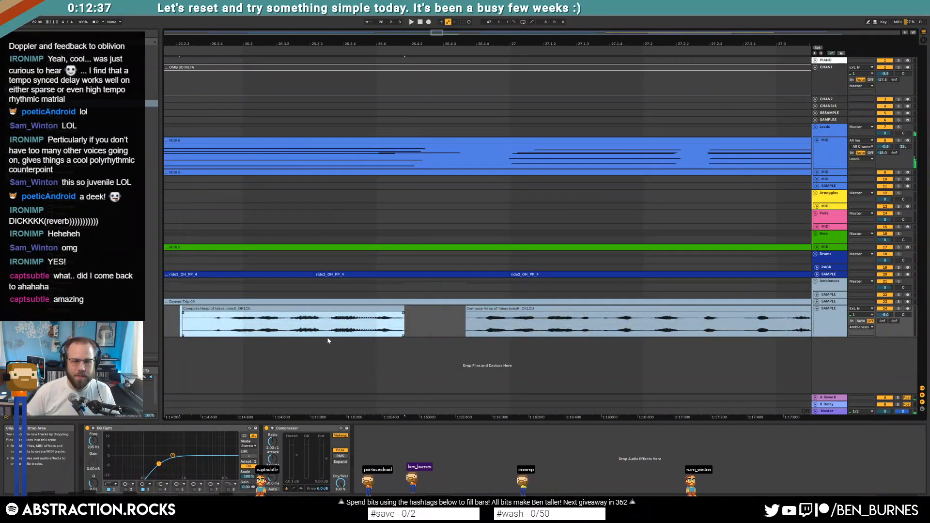
key("space")
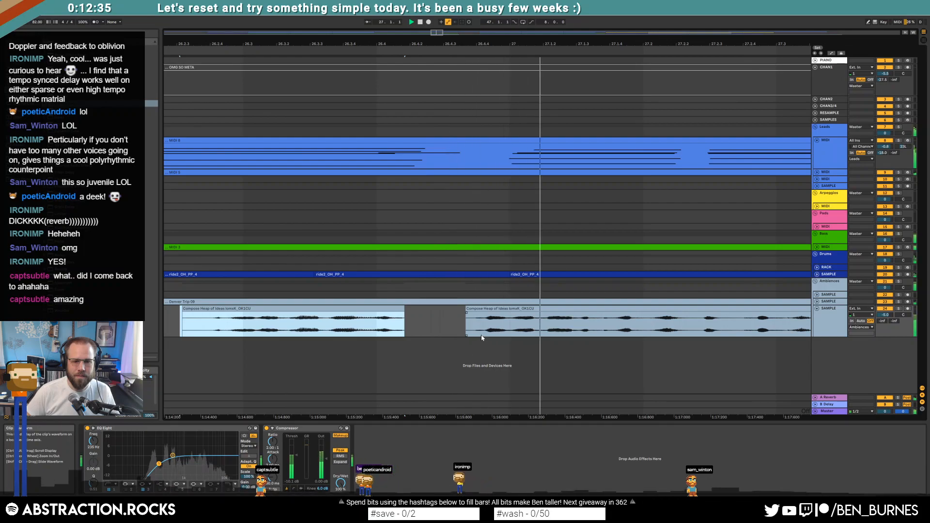
key("space")
Find the next speech pause by listening, then split off the second phrase just before bar 28 and shift the first two phrases earlier.
left_click_drag(443, 35, 442, 34)
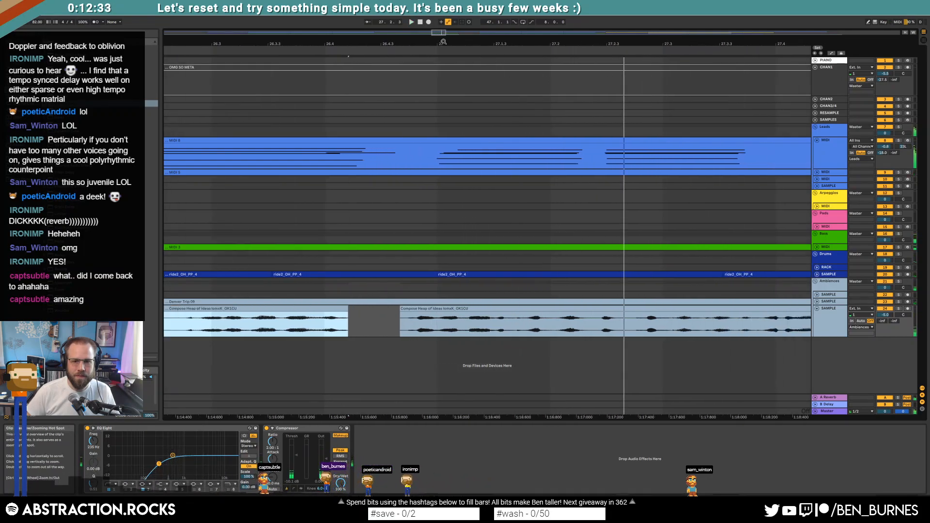
left_click(640, 327)
key("space")
key("space")
key("space")
key("space")
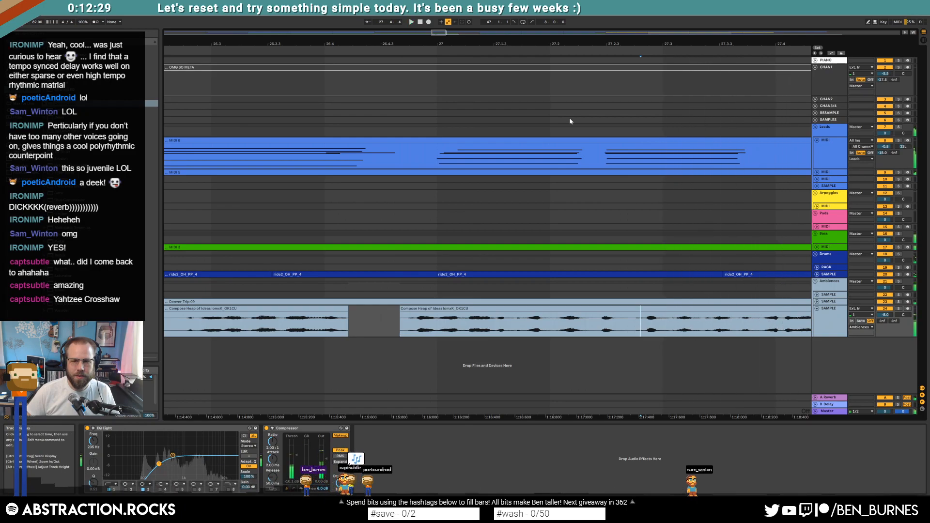
left_click_drag(438, 32, 441, 30)
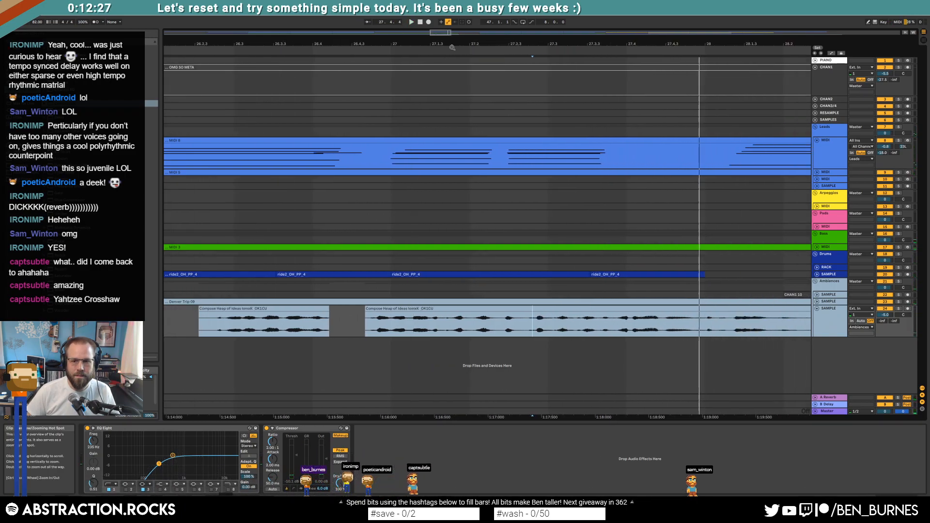
left_click_drag(702, 328, 369, 341)
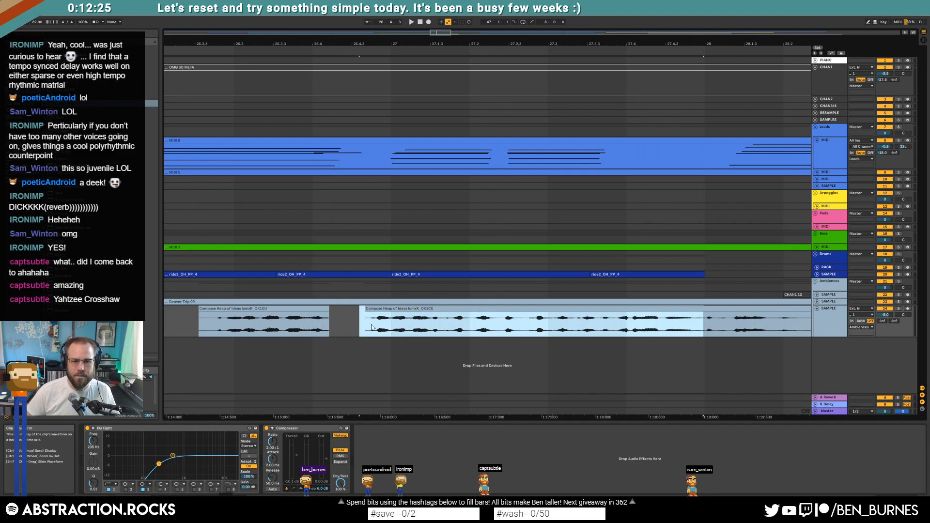
left_click(310, 309, "shift")
left_click_drag(381, 313, 333, 314)
Space out the three phrases, with the first starting at bar 26, the second slightly earlier, and the third ending at bar 29.
scroll(372, 322, "down", 2)
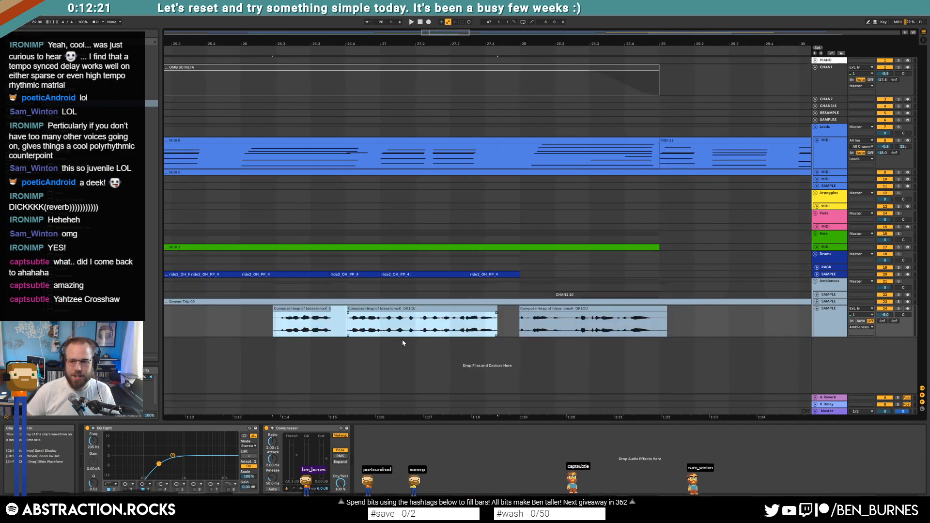
left_click(503, 322)
left_click_drag(572, 310, 564, 310)
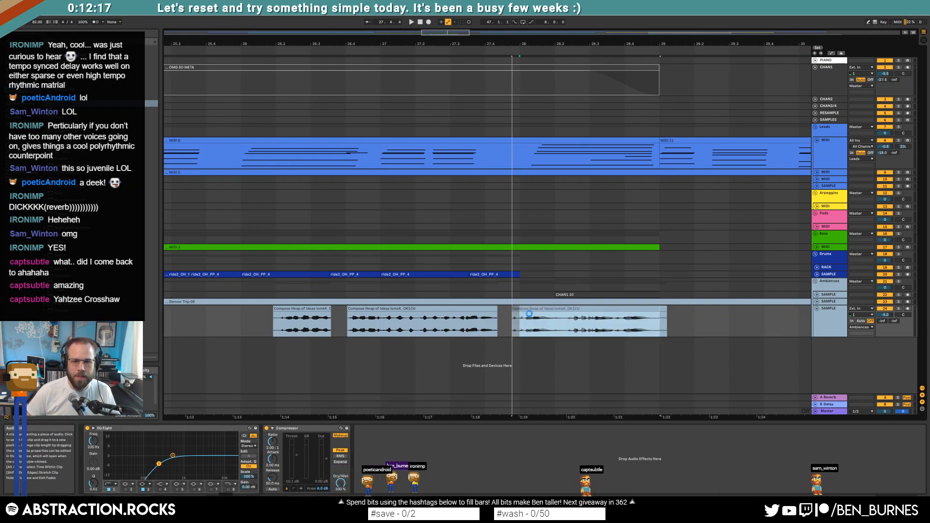
left_click(486, 309)
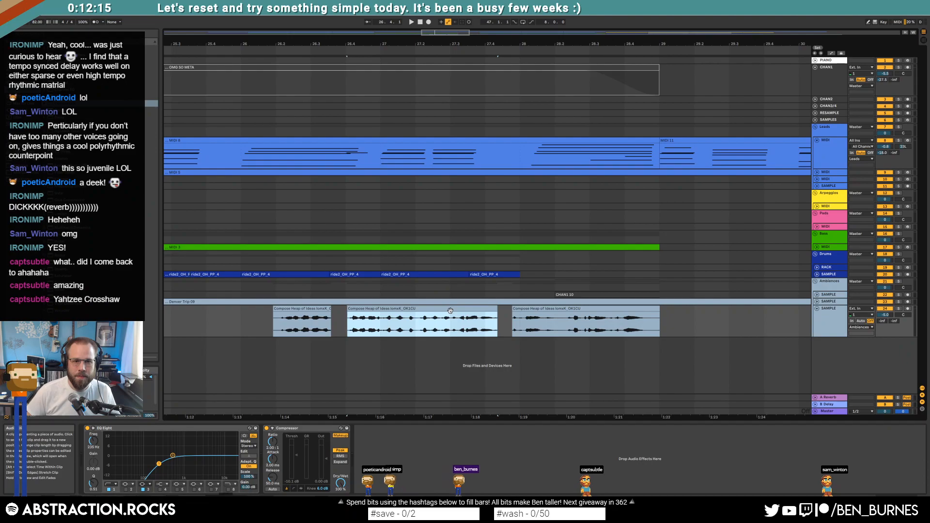
mouse_move(449, 312)
left_mouse_down()
mouse_move(464, 309)
mouse_move(438, 309)
left_mouse_up()
mouse_move(306, 309)
left_mouse_down()
mouse_move(265, 309)
mouse_move(276, 309)
left_mouse_up()
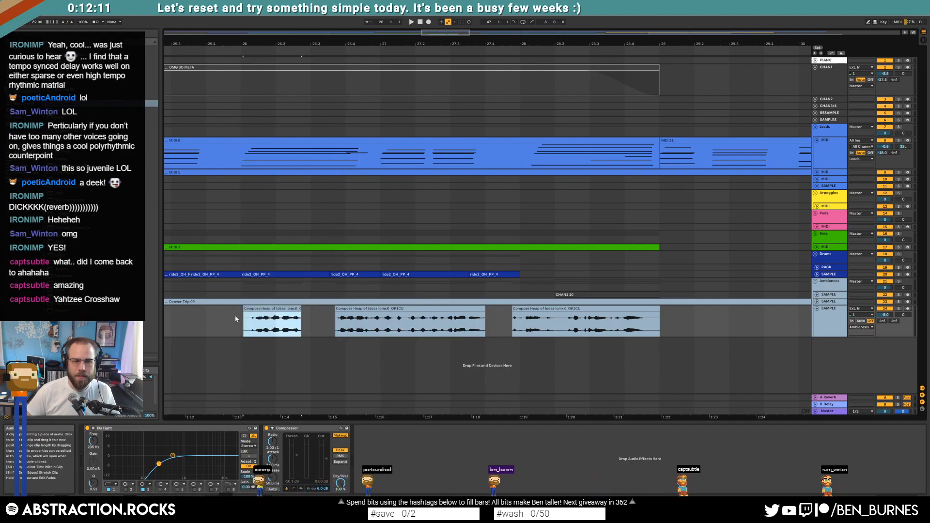
Play from before bar 26, extend the second phrase's end to just past bar 28, and trim the third phrase's start after it.
left_click(222, 319)
key("space")
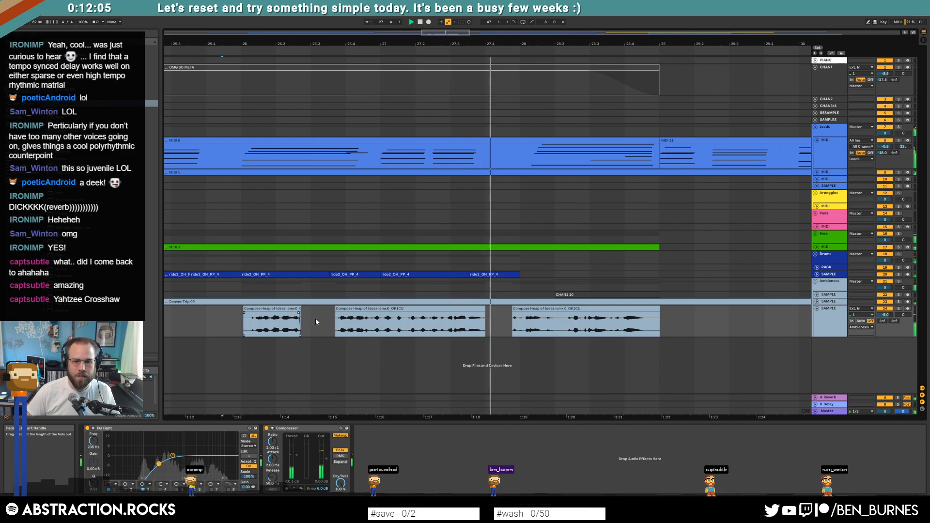
left_click(482, 307)
left_click_drag(482, 307, 566, 314)
scroll(566, 323, "down", 2)
scroll(565, 323, "down", 2)
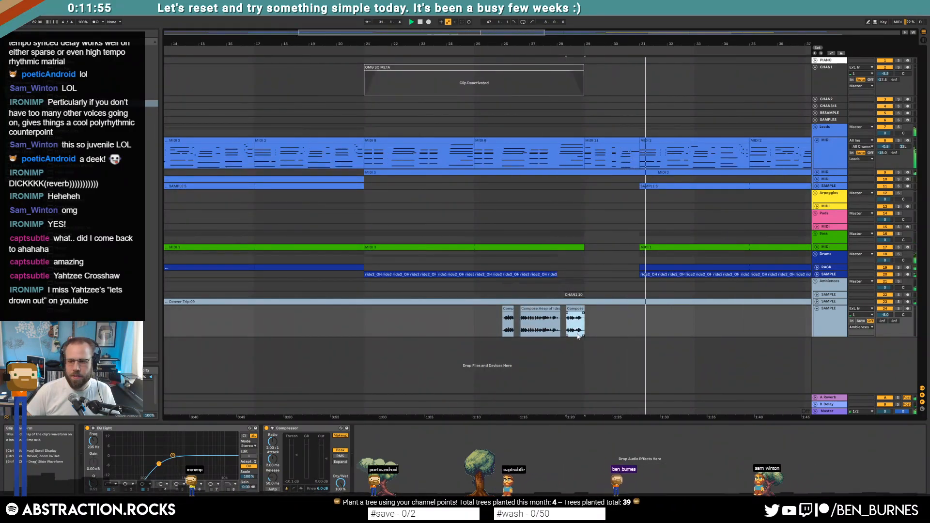
Boost about 5.6 dB around 3 kHz in the voice track's EQ Eight and play from just before bar 25.
left_click_drag(422, 33, 486, 30)
key("space")
left_click(330, 315)
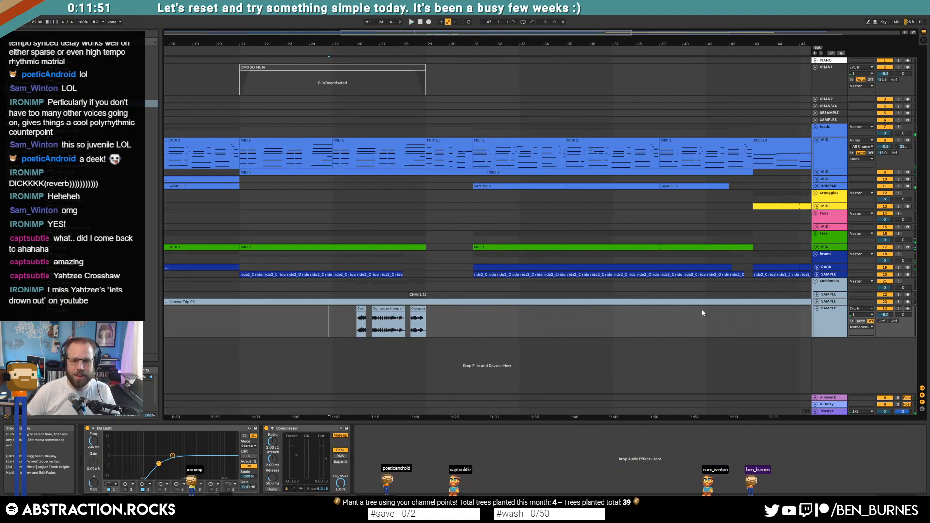
left_click_drag(172, 456, 198, 451)
key("space")
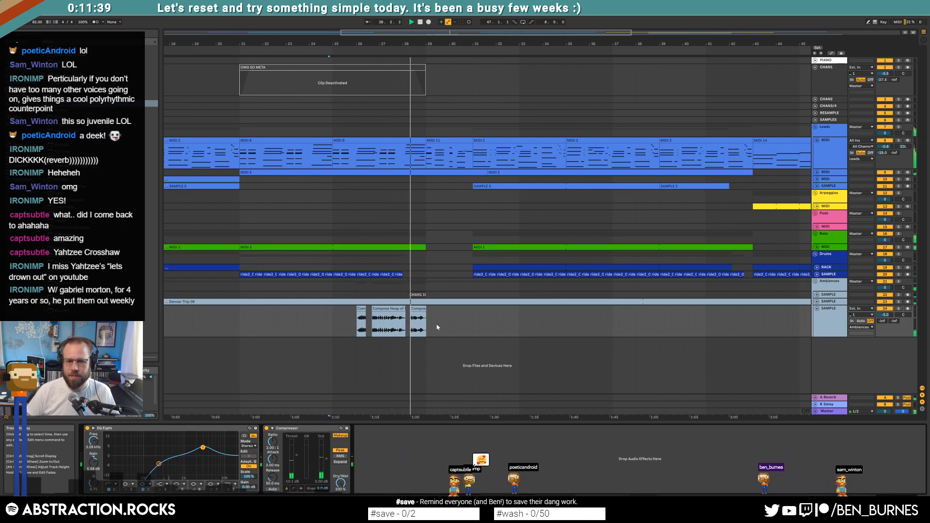
Raise the low-cut frequency of the voice track's EQ Eight to about 426 Hz.
scroll(405, 312, "up", 5, "ctrl")
scroll(406, 312, "down", 5, "ctrl")
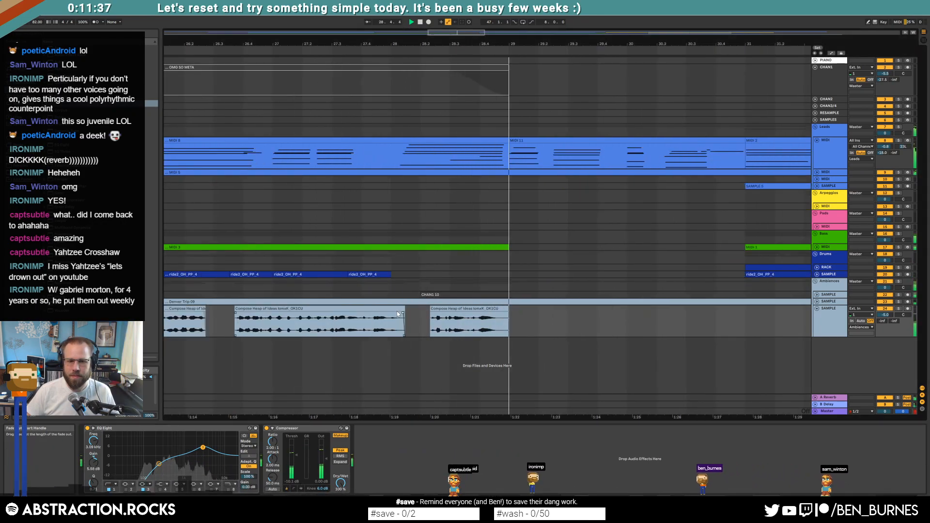
scroll(411, 329, "down", 3, "ctrl")
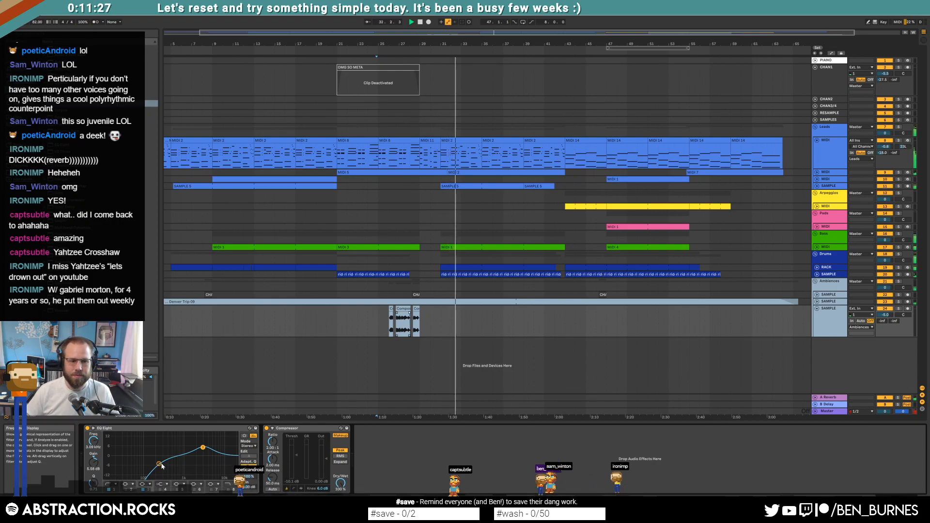
left_click_drag(160, 465, 170, 462)
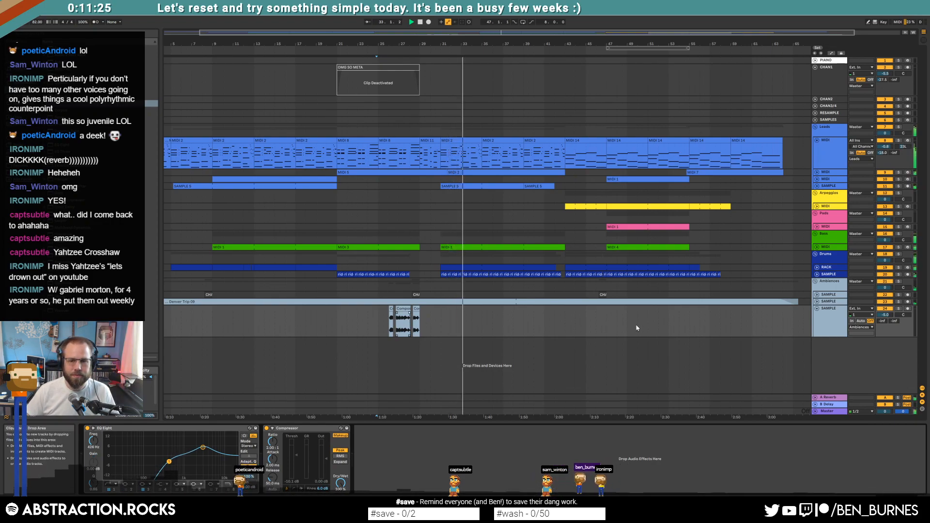
Check the clip and effects of the Denver Trip ambience track while the song plays.
left_click(827, 302)
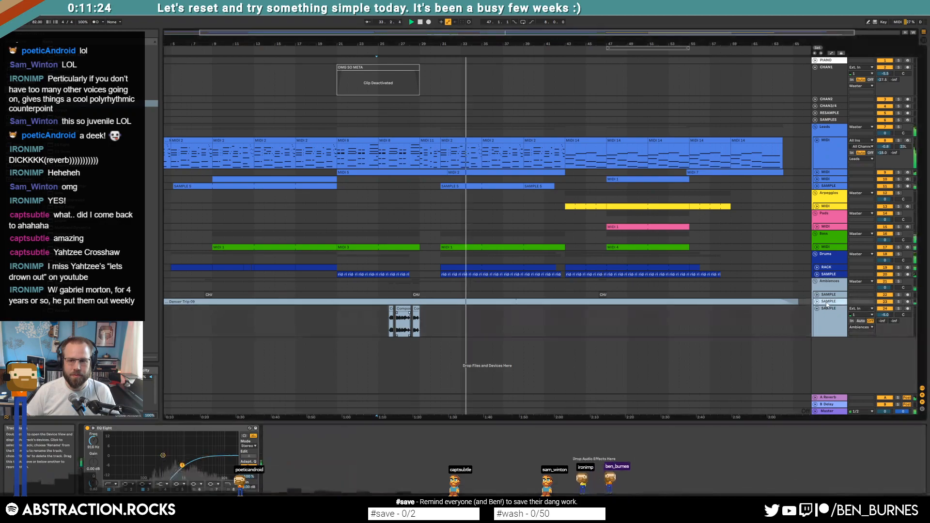
double_click(674, 302)
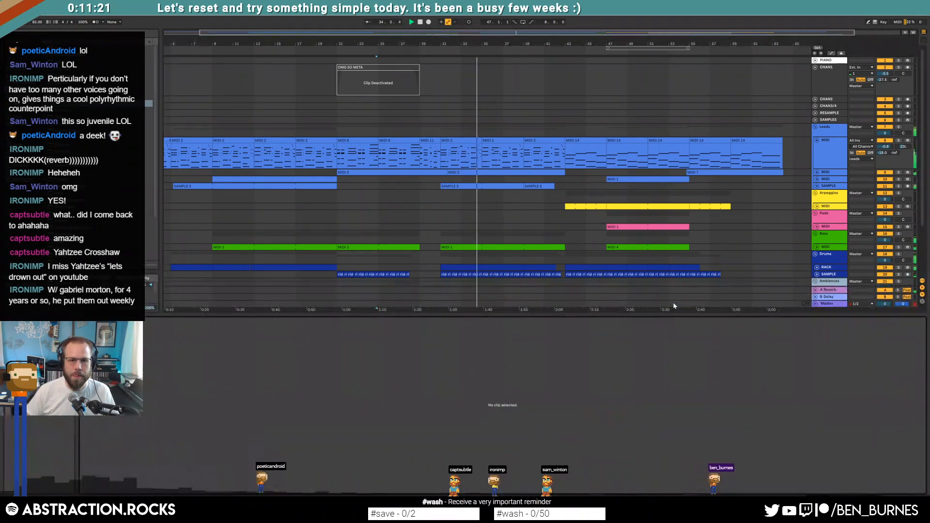
key("shift+Tab")
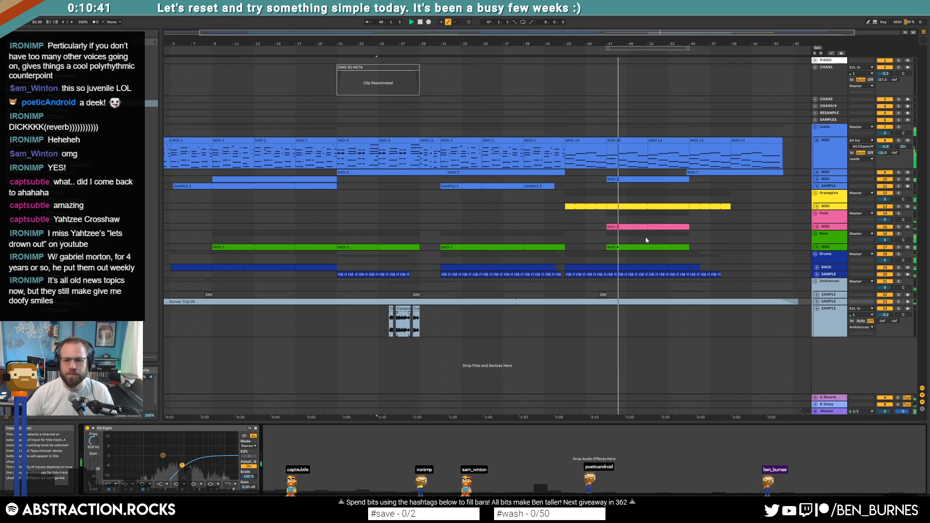
Trim the Pads clip's start to bar 51 and extend the last Bass clip to bar 62 with its track unfolded.
left_click_drag(608, 227, 647, 233)
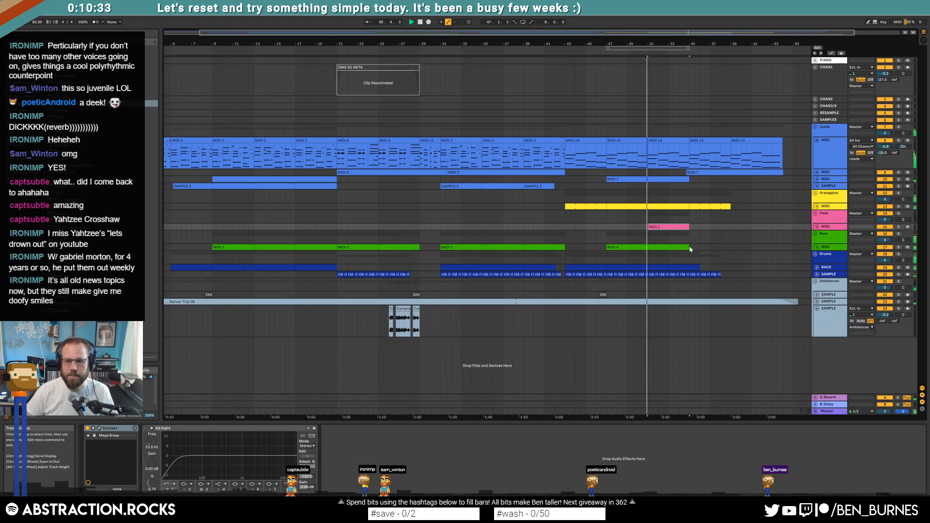
left_click_drag(690, 249, 752, 250)
left_click(817, 247)
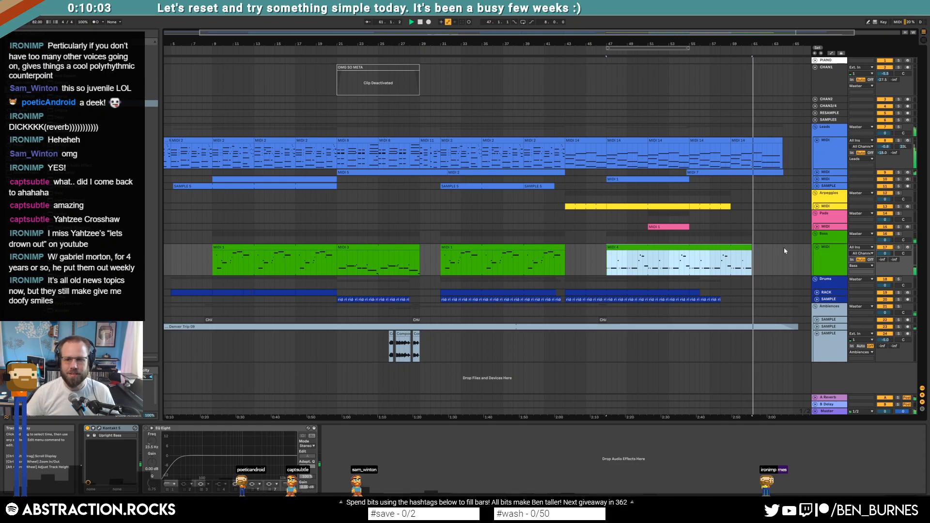
scroll(773, 248, "up", 5)
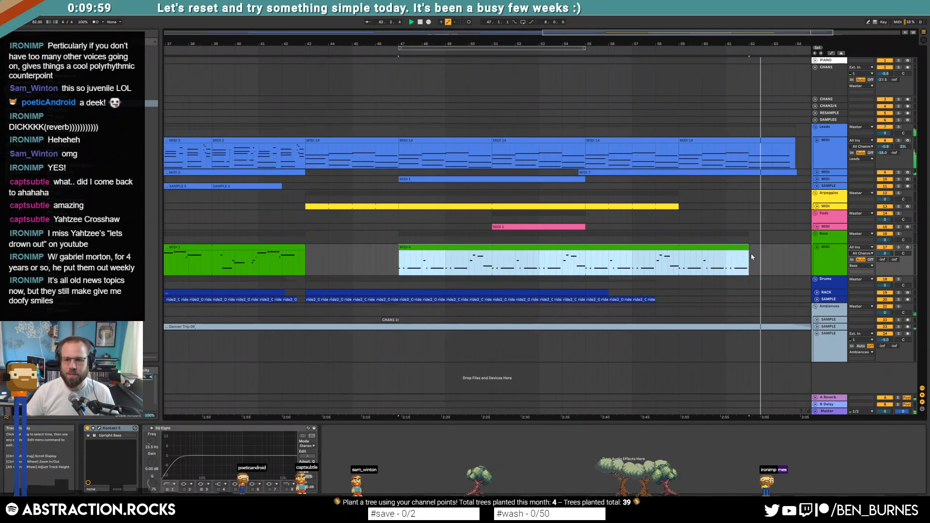
scroll(751, 254, "down", 5)
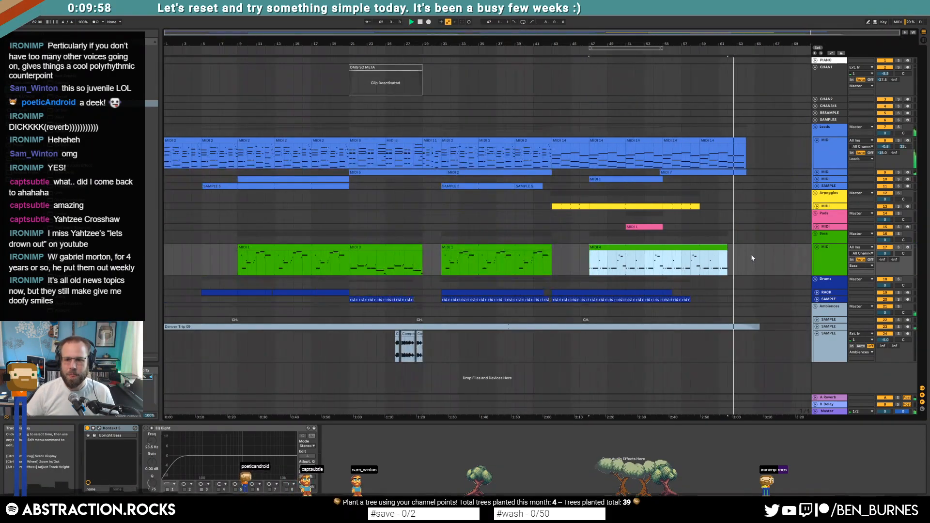
Trim the end of the Denver Trip ambience clip to bar 65 and play from bar 25.
left_click(756, 327)
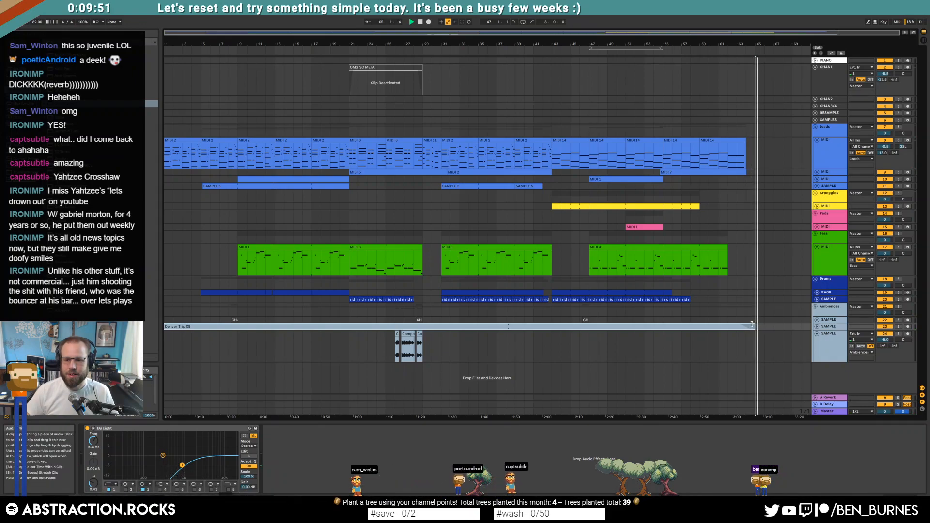
key("space")
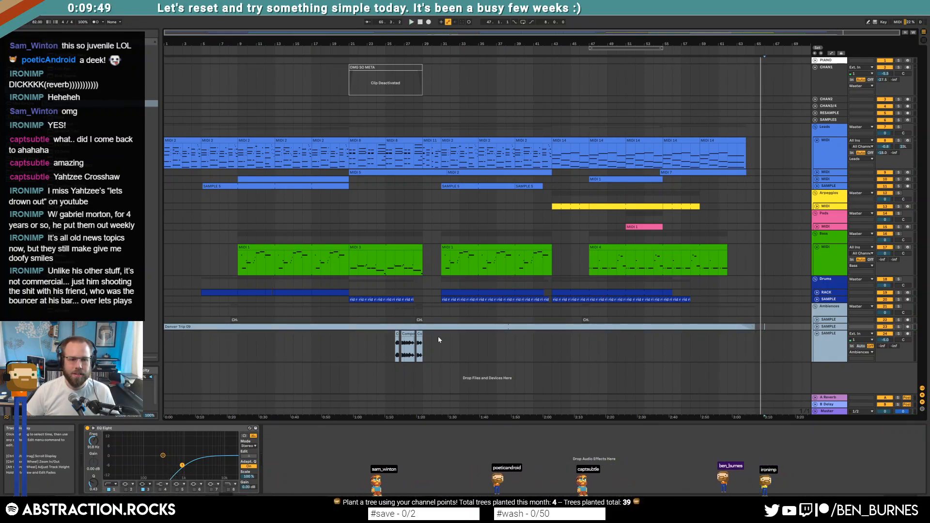
left_click(386, 341)
key("space")
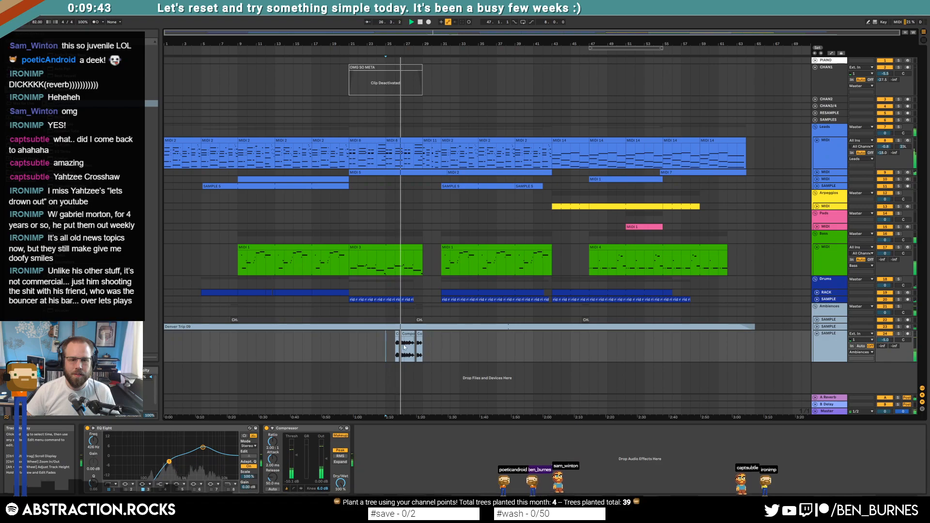
Trim the end of the middle voice clip to just past bar 28 and shorten its fade-out.
scroll(396, 338, "up", 5)
left_click_drag(404, 333, 409, 333)
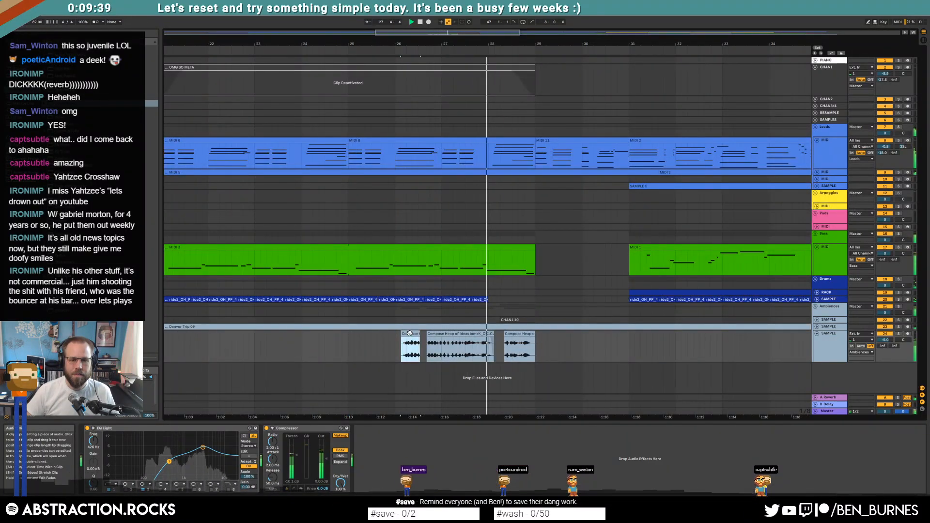
scroll(489, 341, "up", 5)
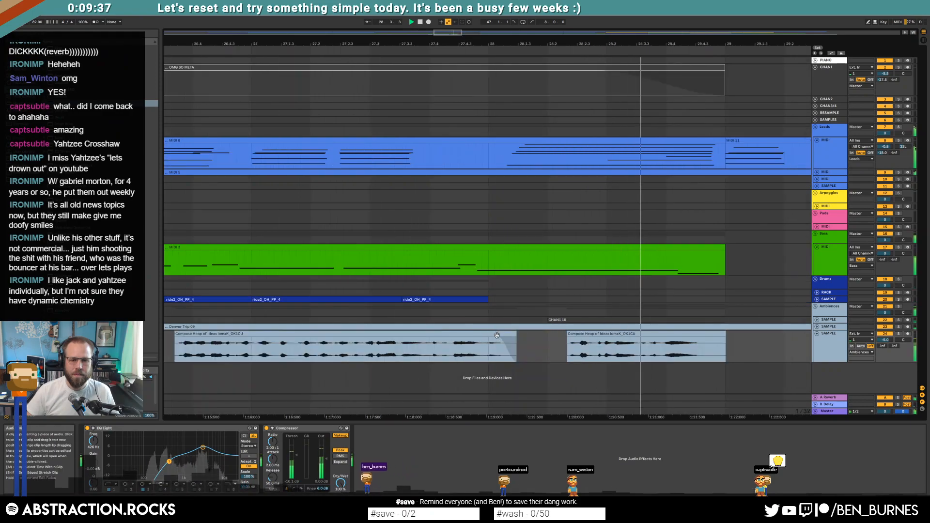
left_click_drag(506, 340, 504, 335)
left_click(492, 340)
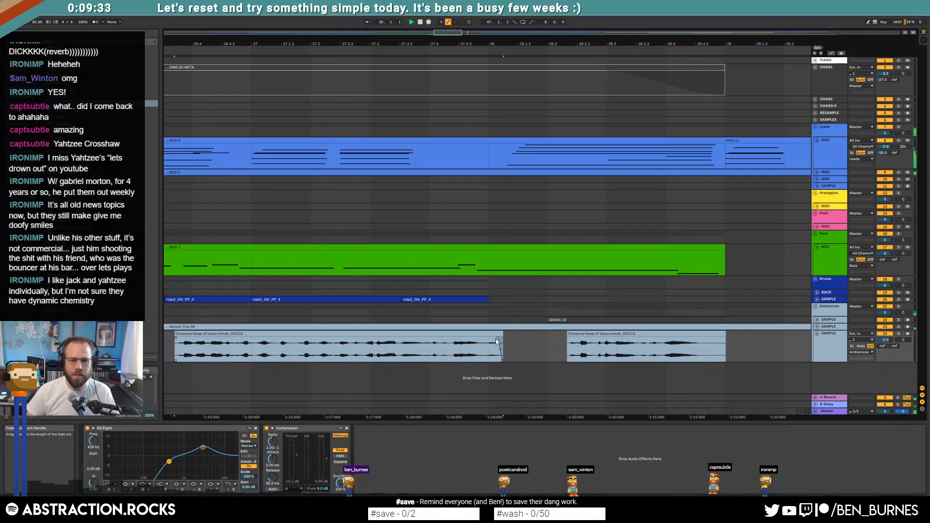
left_click(501, 345)
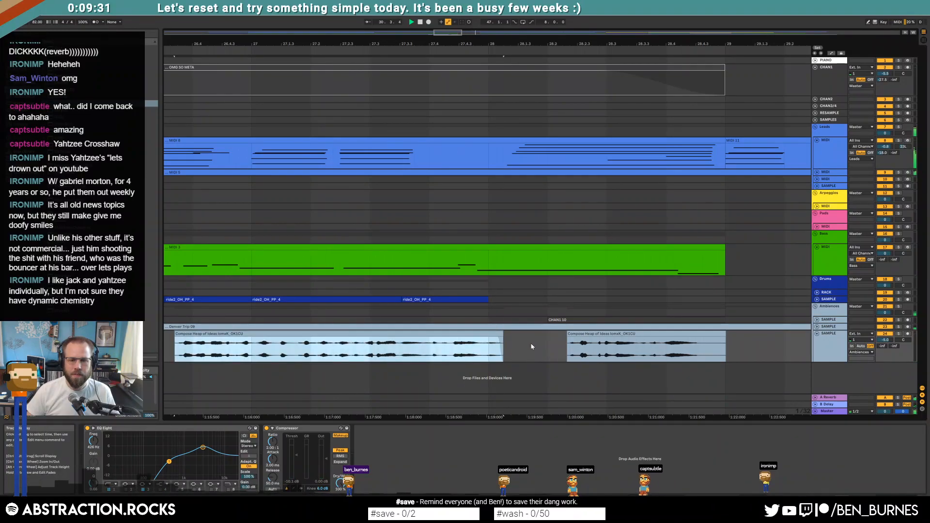
Automate the voice track's B-Delay send to rise from silence to about -17.3 dB around the end of the last voice clip.
scroll(531, 347, "down", 5)
scroll(560, 344, "up", 5)
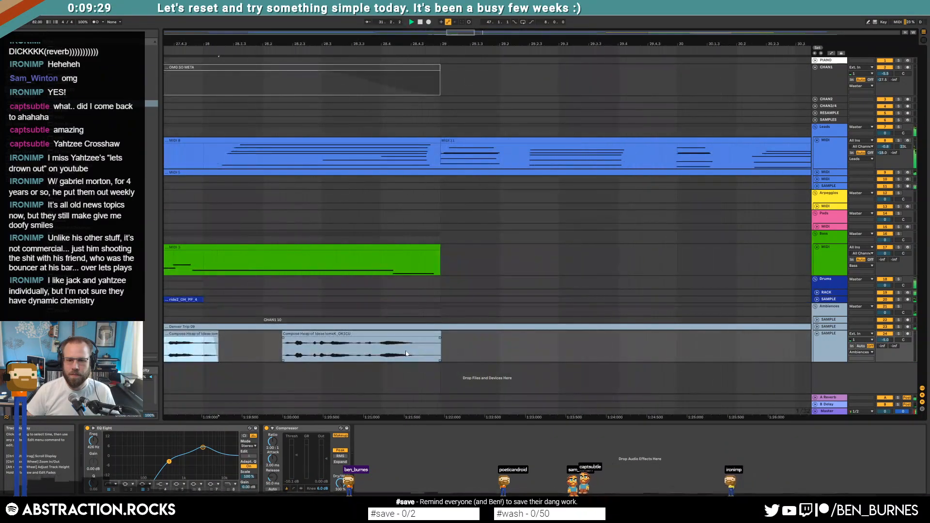
key("a")
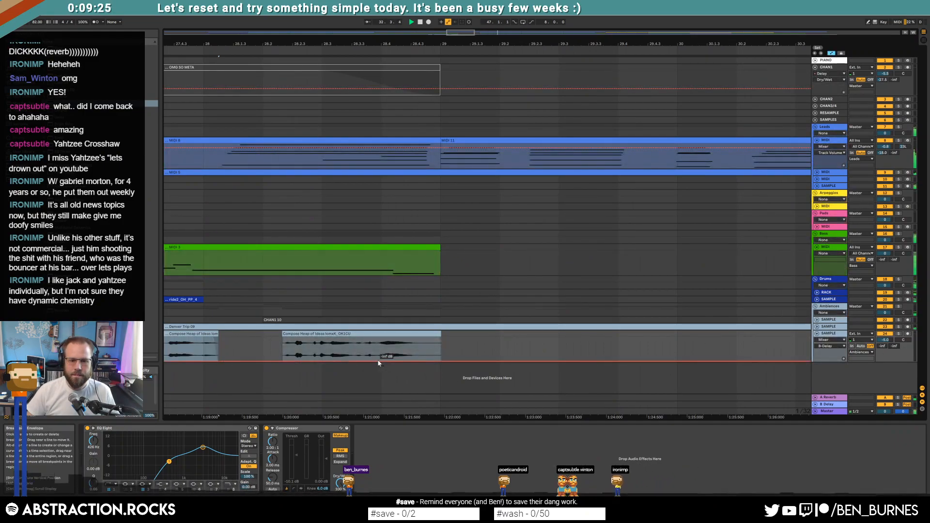
mouse_move(380, 361)
left_mouse_down()
mouse_move(381, 340)
mouse_move(381, 347)
left_mouse_up()
key("w")
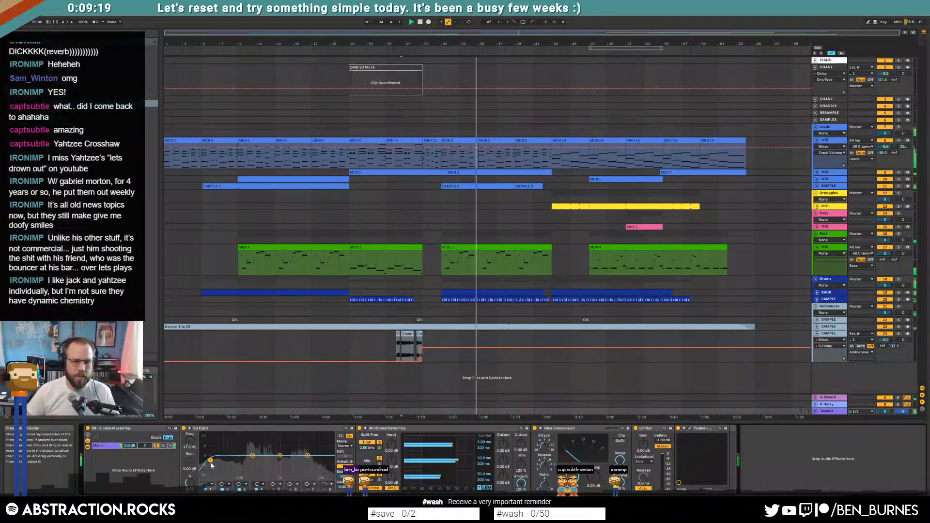
Reshape the master's EQ Eight by raising the lowest band's frequency and slightly boosting the mids around 700 Hz.
left_click_drag(211, 460, 217, 457)
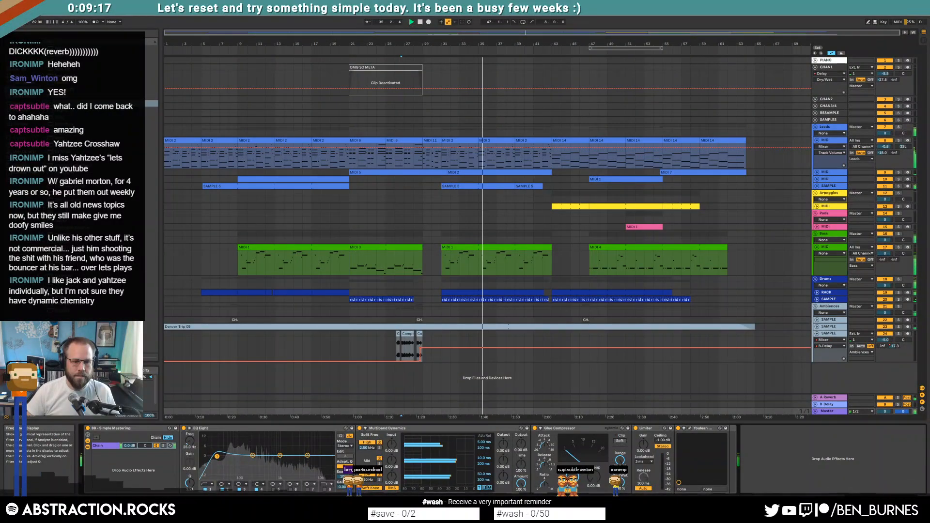
left_click_drag(277, 454, 250, 456)
left_click_drag(307, 456, 274, 454)
Adjust the master's Multiband Dynamics and Glue Compressor, and check the levels in Youlean Loudness Meter.
left_click_drag(418, 444, 453, 477)
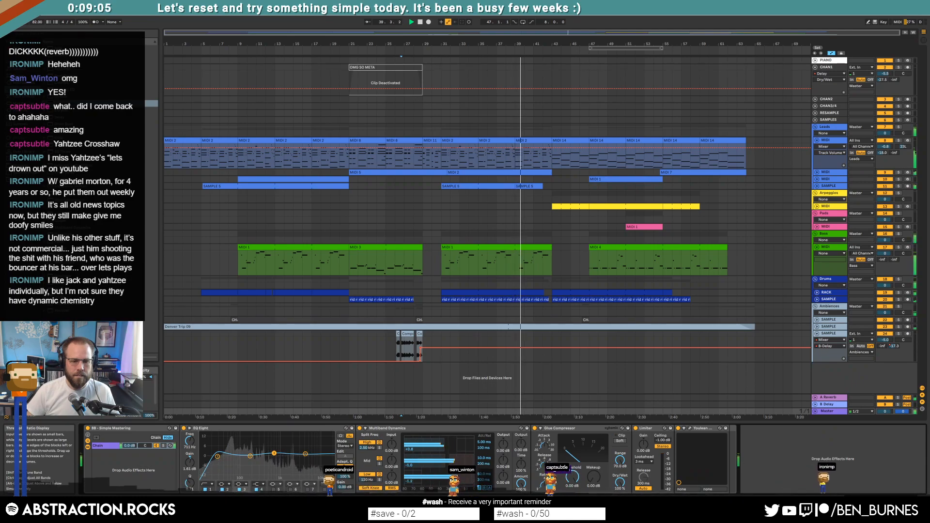
left_click_drag(572, 477, 593, 466)
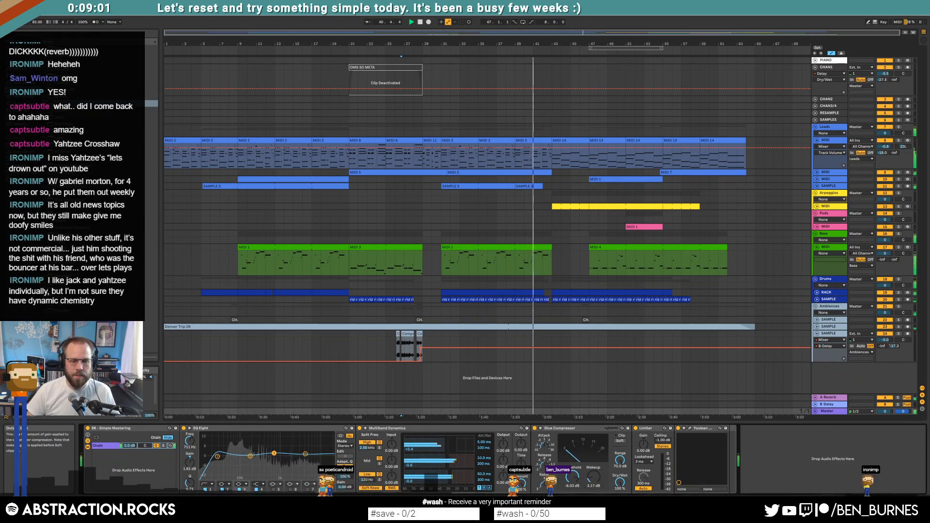
left_click(690, 428)
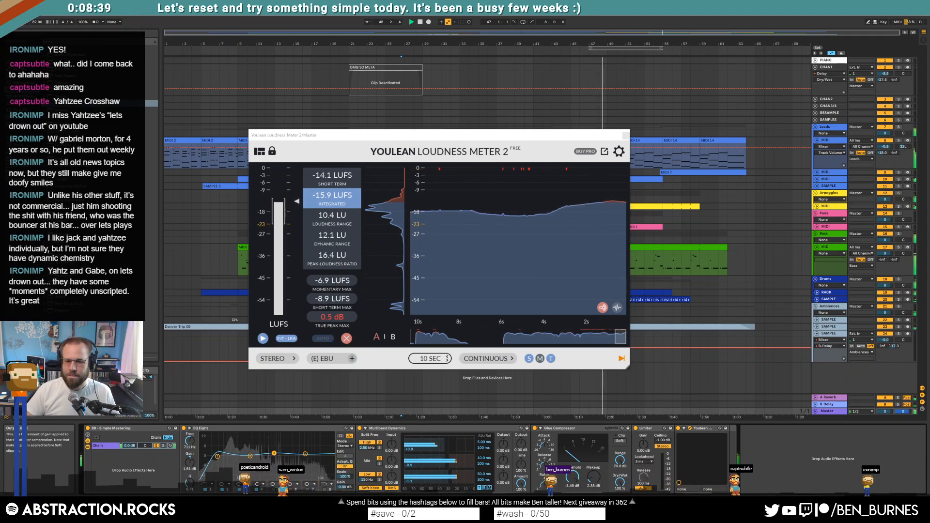
left_click(625, 136)
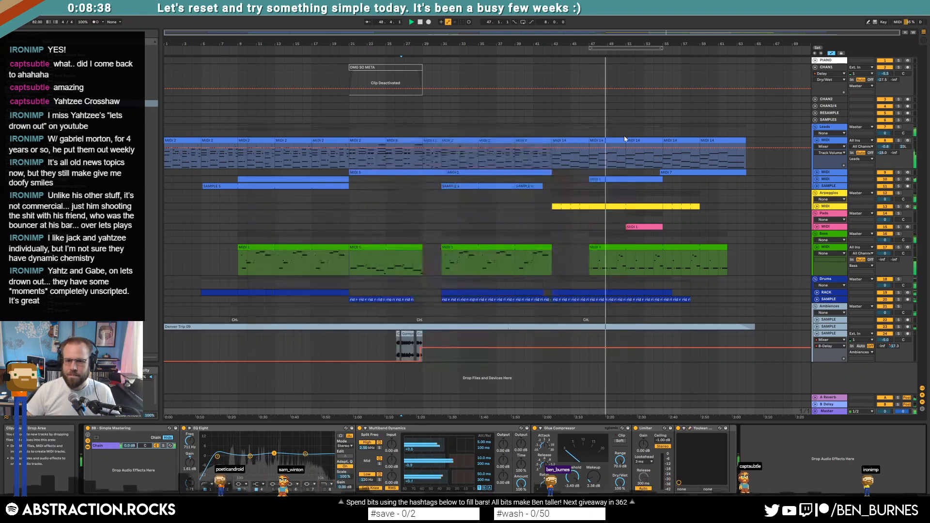
Unfold the lead track with the bar 47 clip and nudge the clip's first C5 and its grace note slightly earlier.
left_click(817, 179)
left_click(830, 179)
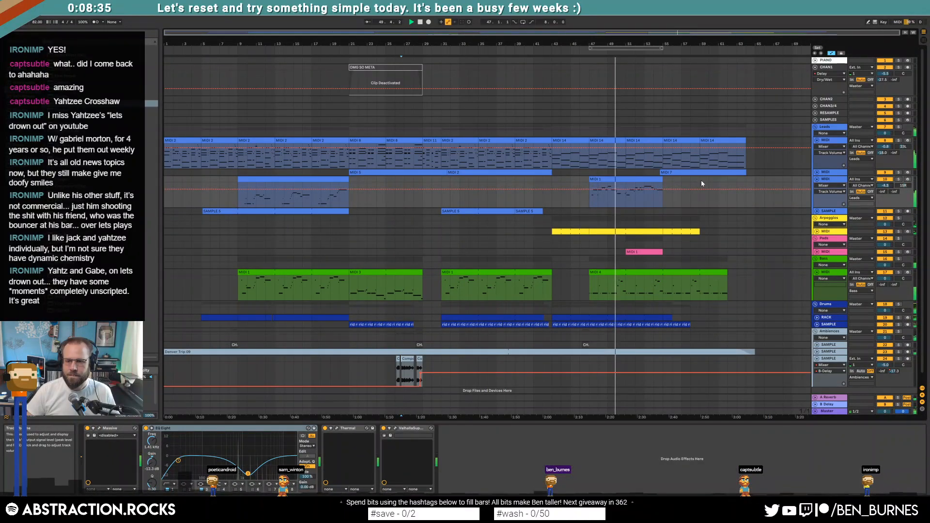
double_click(648, 179)
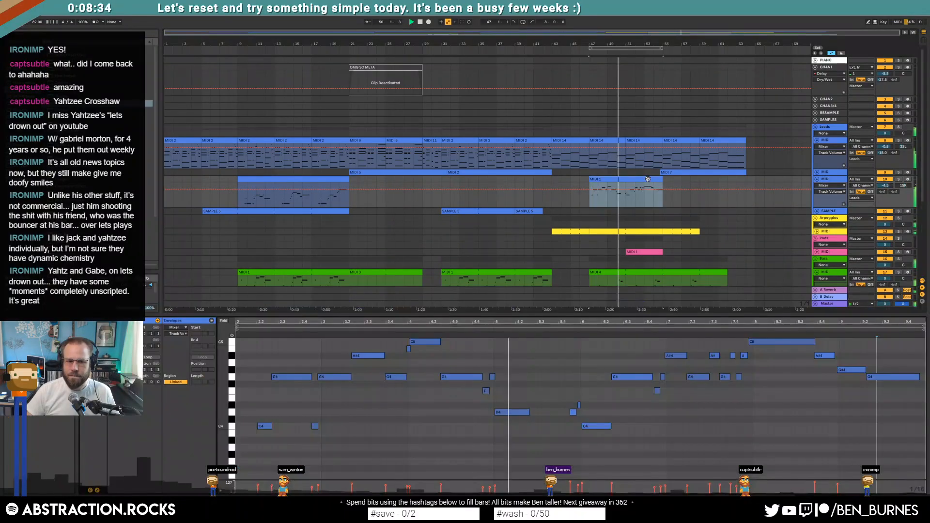
left_click(542, 370)
left_click(425, 342)
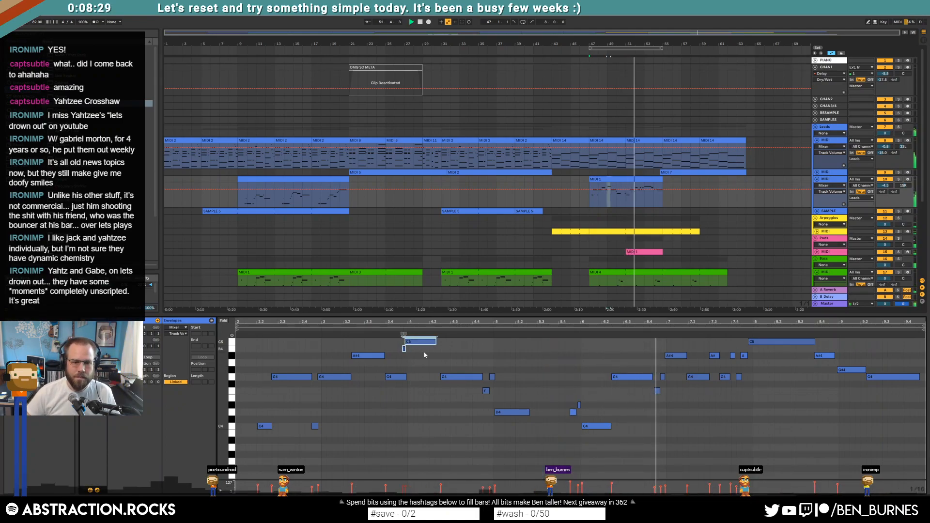
left_click_drag(419, 343, 417, 343)
left_click(428, 360)
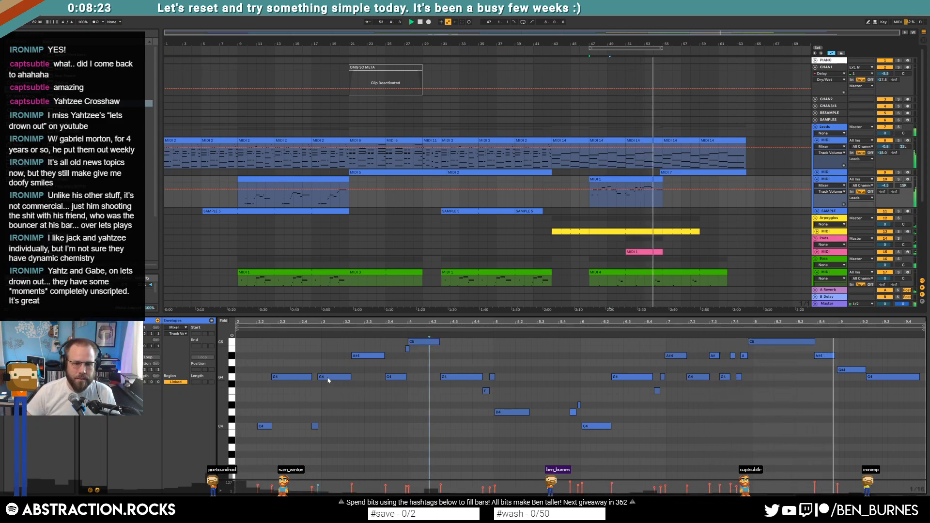
Nudge an early G4 slightly later, shorten the clip's final G#4 and pull the last G4 earlier.
left_click_drag(327, 379, 330, 378)
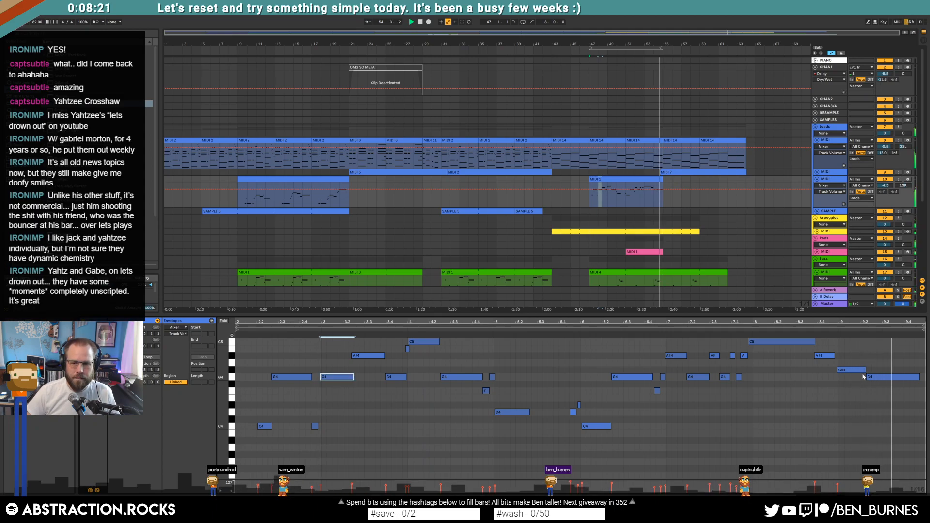
mouse_move(856, 382)
left_mouse_down()
mouse_move(845, 382)
mouse_move(850, 370)
left_mouse_up()
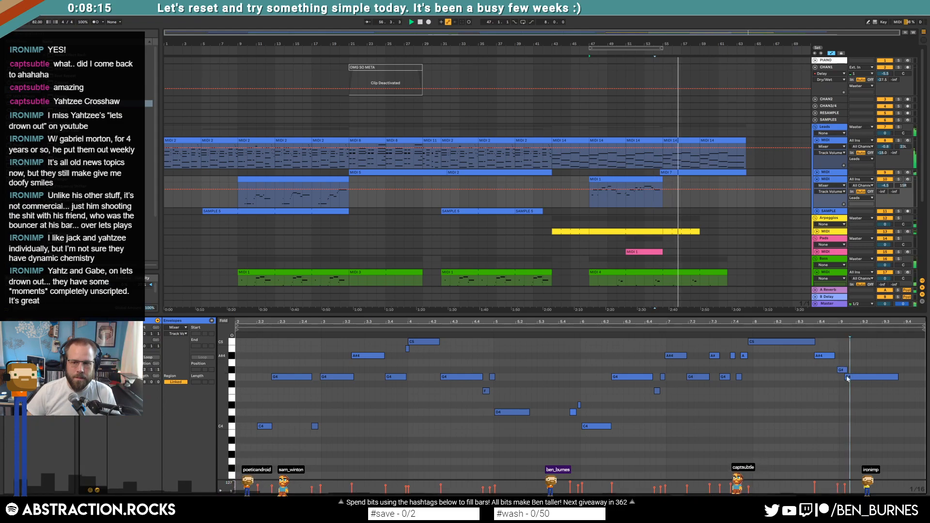
left_click(853, 378)
left_click_drag(853, 381, 844, 371)
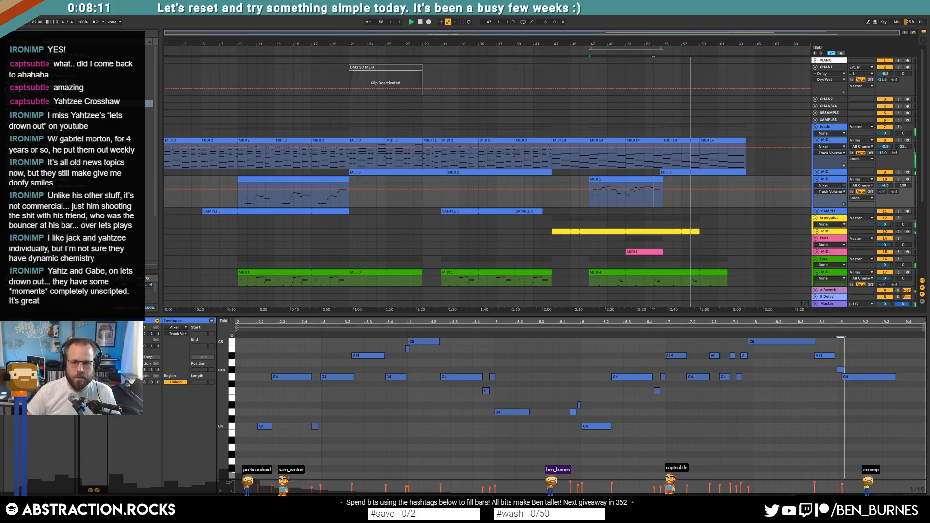
key("shift+Tab")
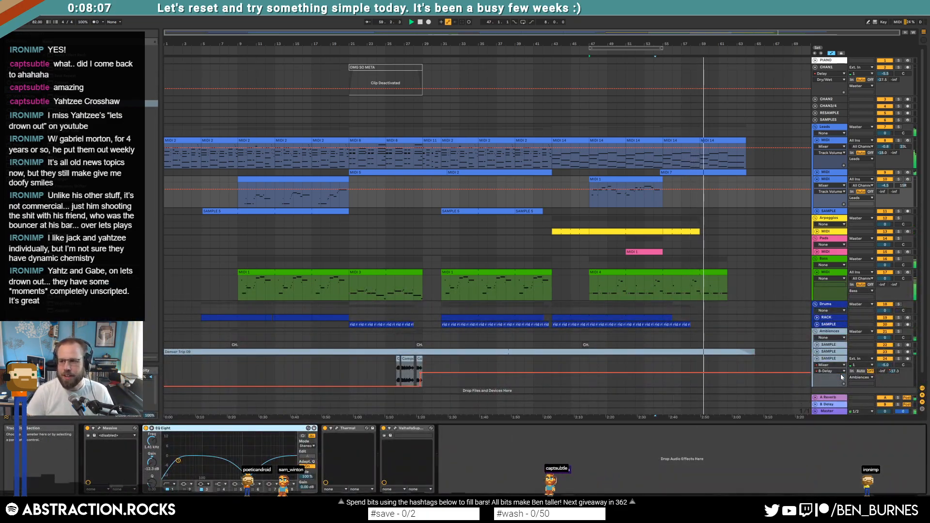
Hide the automation and raise the top note of the first lead track's final chord by five semitones, replaying the ending.
key("a")
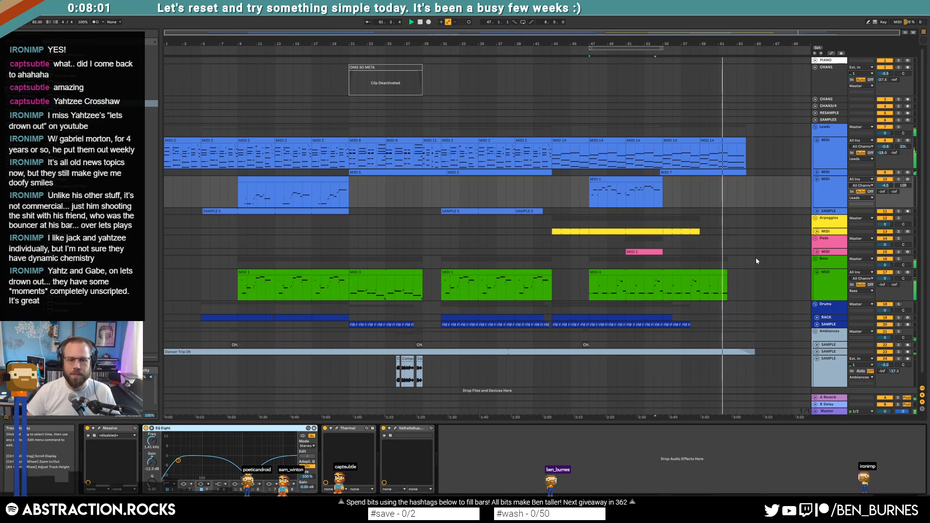
double_click(734, 141)
left_click(733, 383)
key("Up")
key("Up")
key("Up")
key("Up")
key("Up")
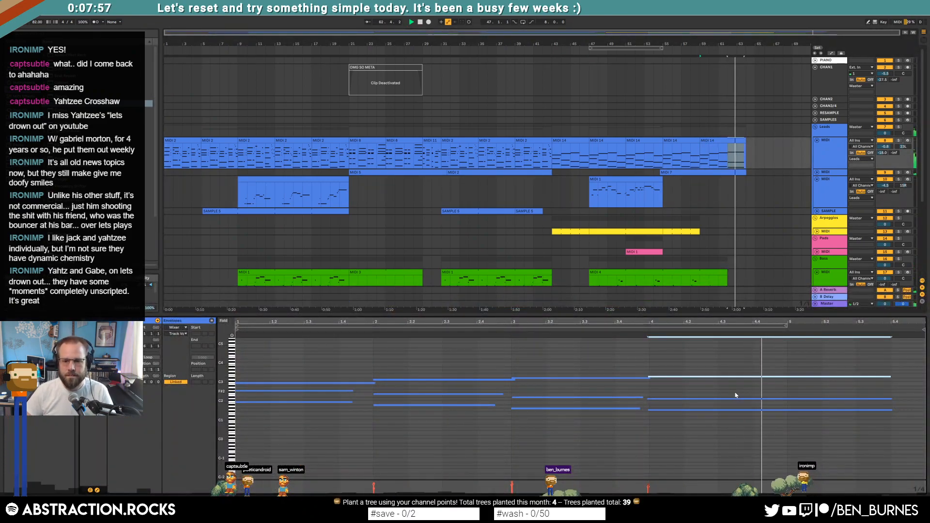
key("space")
key("space")
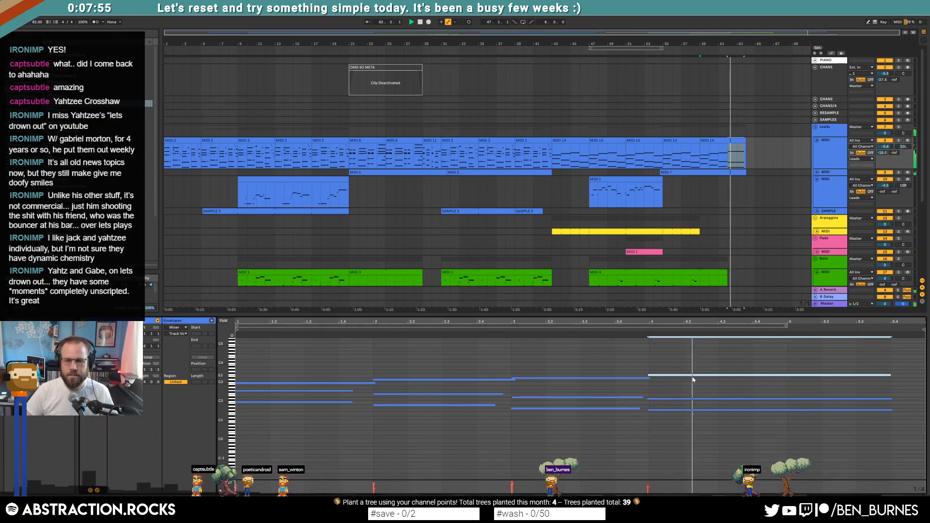
Review the notes of the first lead track's last clip during playback and stop the song at the end.
key("shift+Tab")
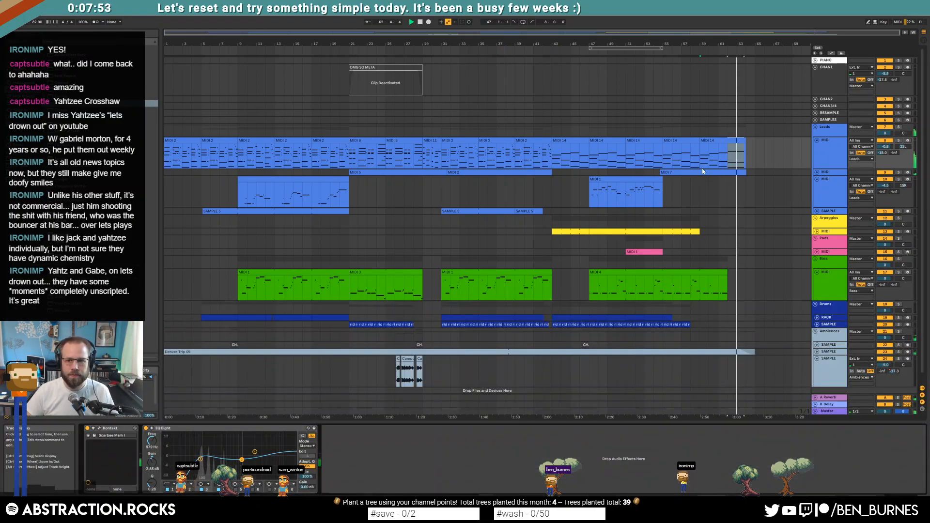
double_click(736, 141)
left_click(724, 359)
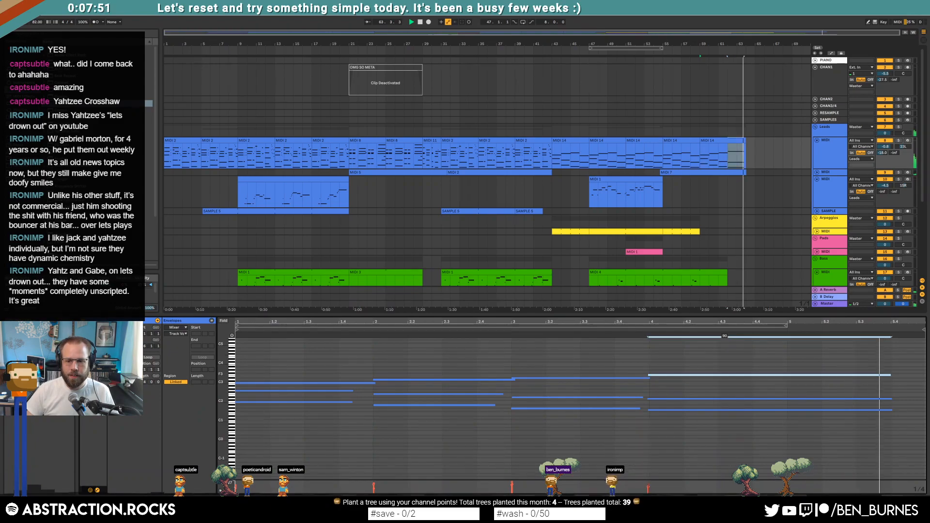
key("shift+Tab")
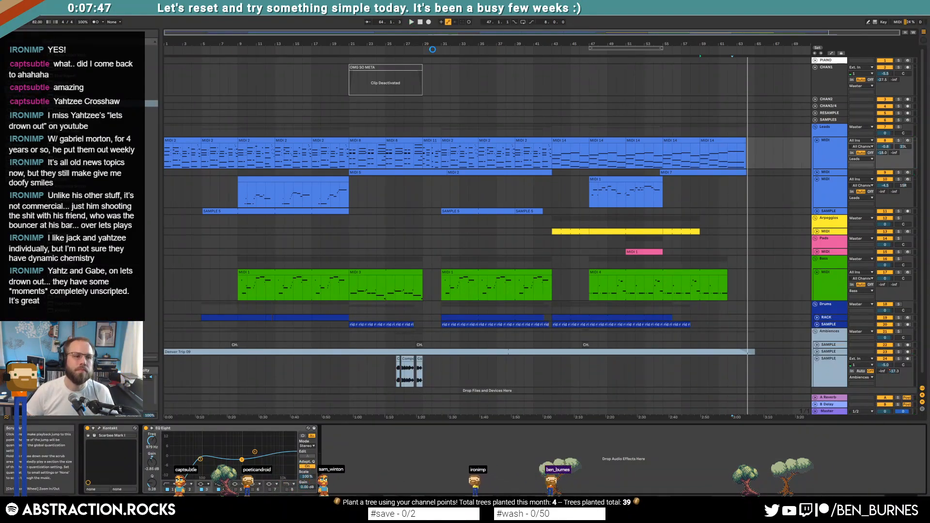
left_click(420, 24)
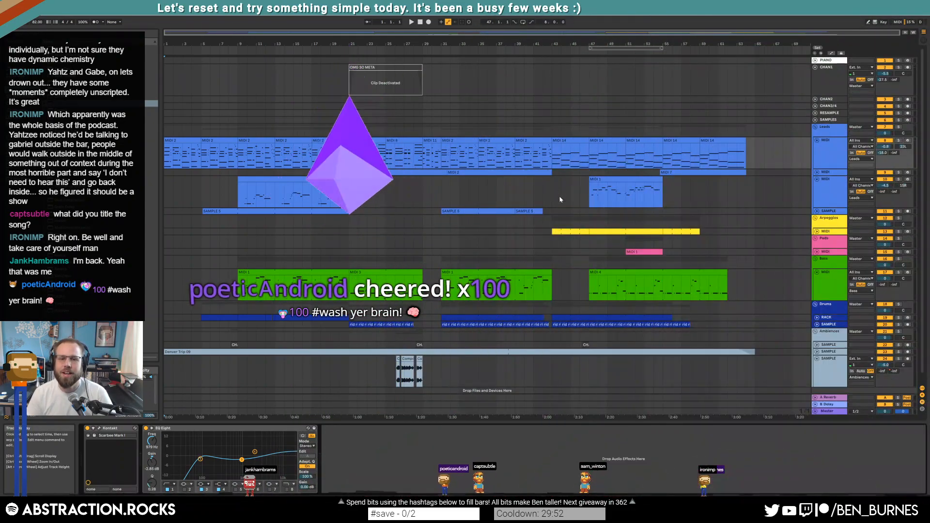
Play the whole song from the beginning.
left_click(572, 213)
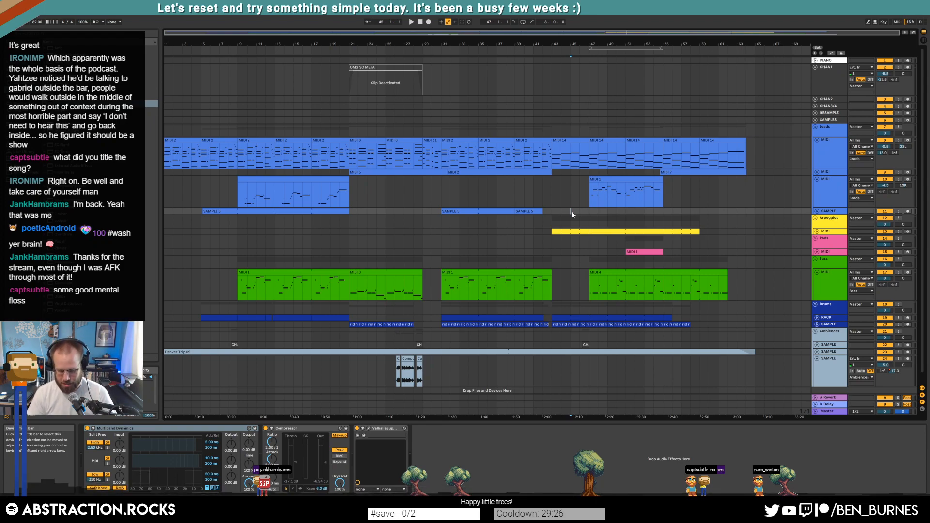
key("Home")
key("space")
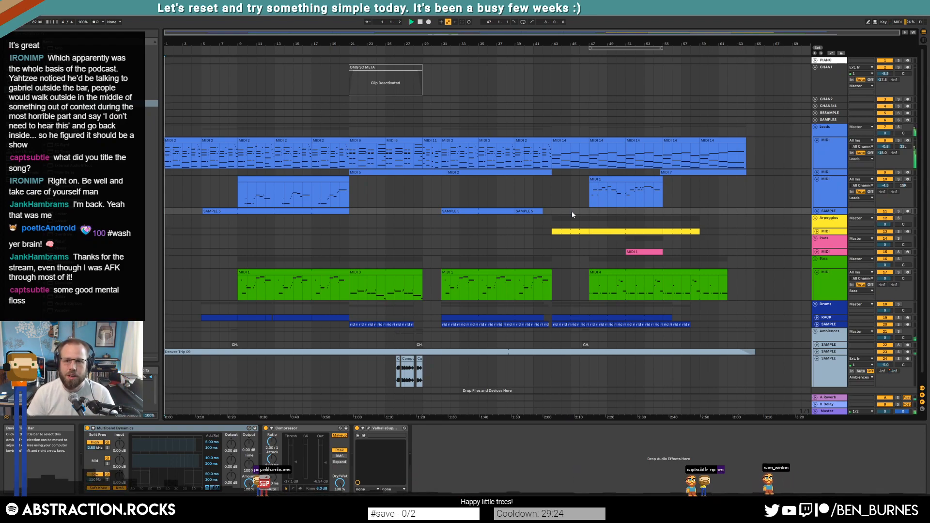
Lower the master volume to -7.0 dB, select the deactivated clip at bar 21 and restore the master volume to 0 dB.
mouse_move(887, 411)
left_mouse_down()
mouse_move(887, 426)
mouse_move(883, 415)
left_mouse_up()
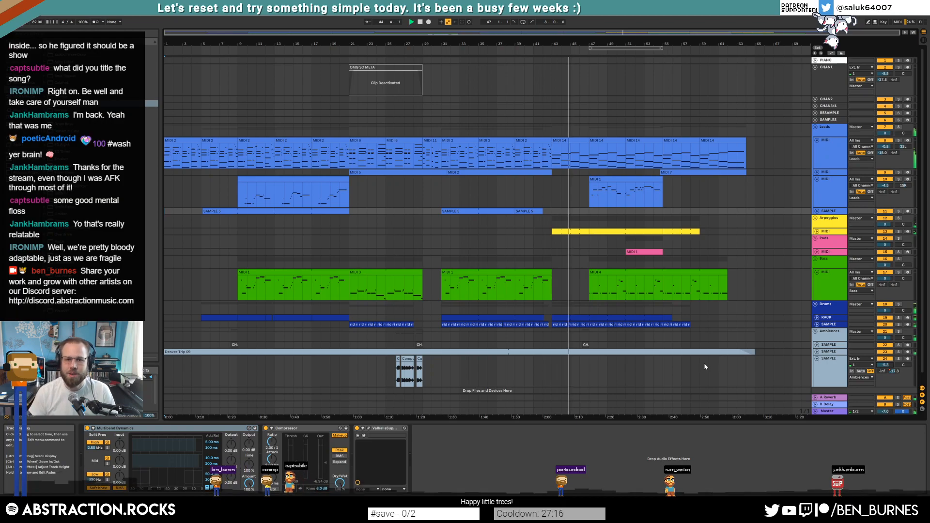
left_click(376, 67)
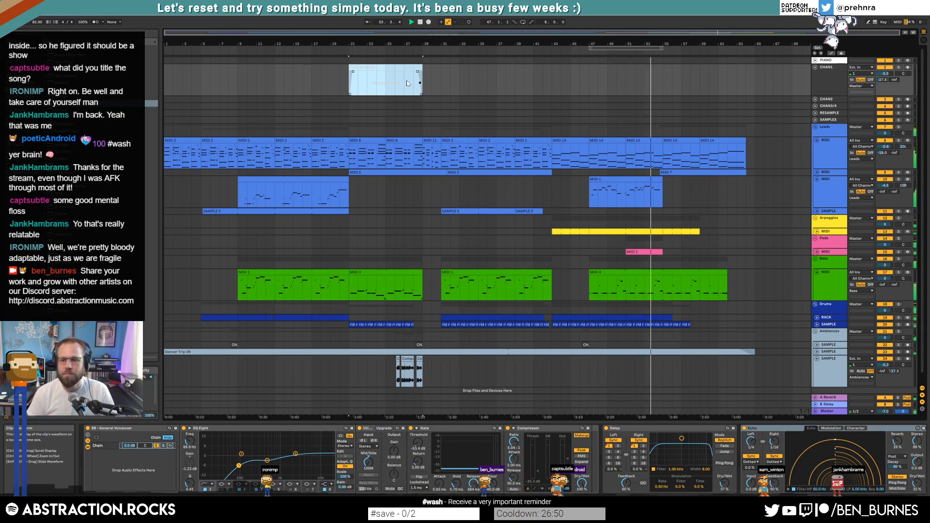
double_click(886, 412)
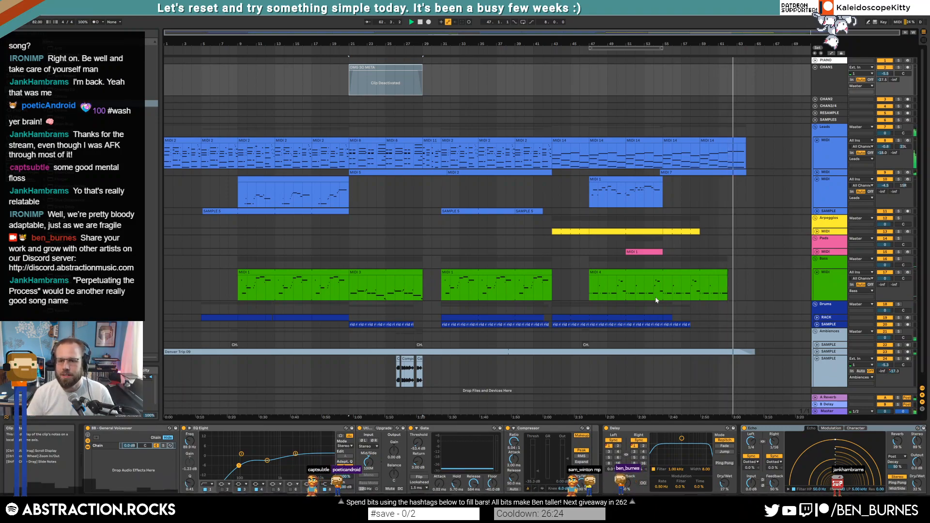
Stop playback and export the whole song, from its start to bar 65, as a WAV file on the Desktop.
left_click(595, 73)
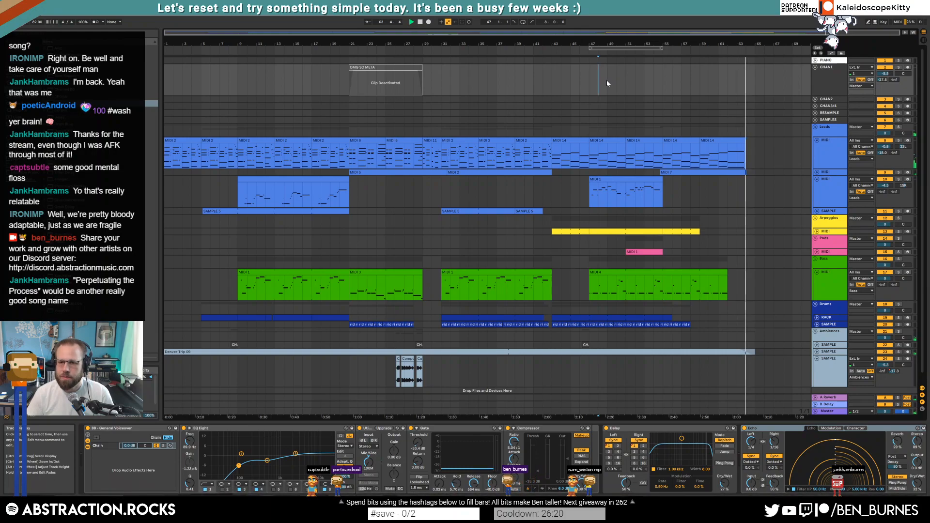
double_click(420, 22)
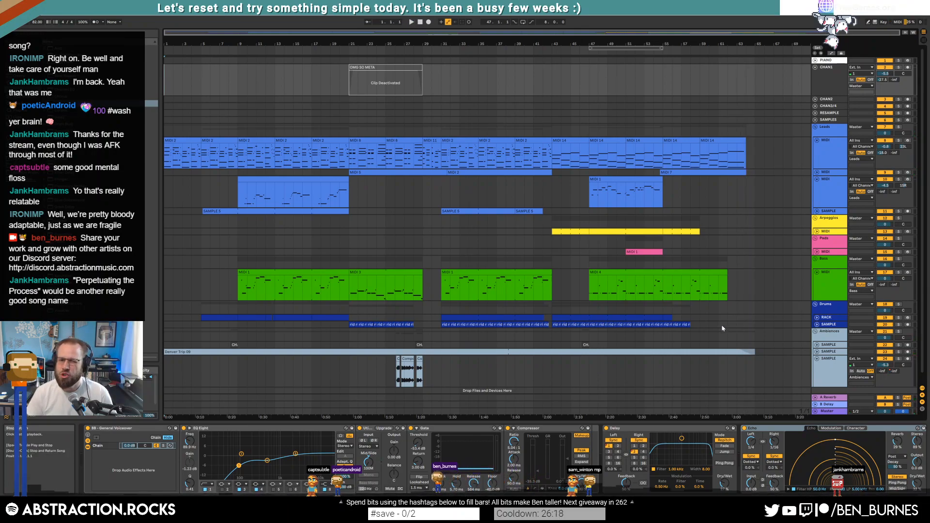
left_click(754, 154)
key("shift+Home")
key("ctrl+shift+r")
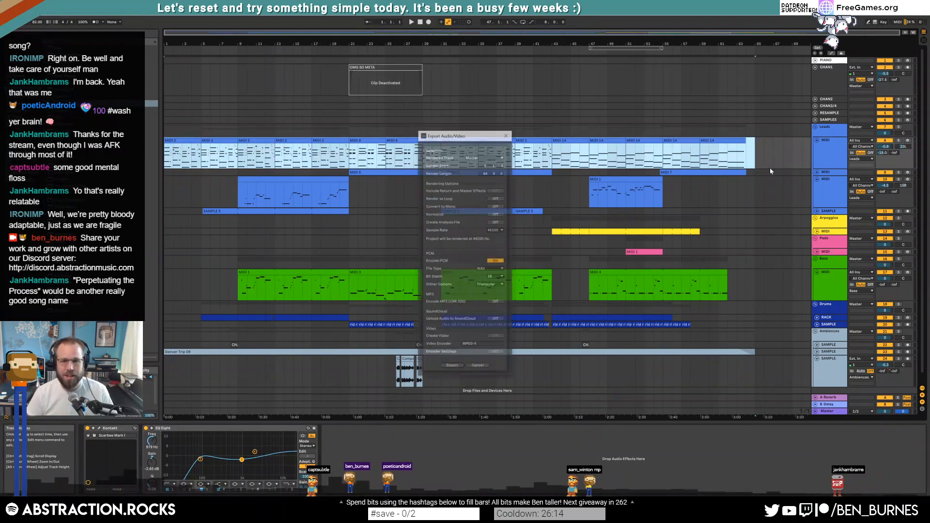
left_click(452, 368)
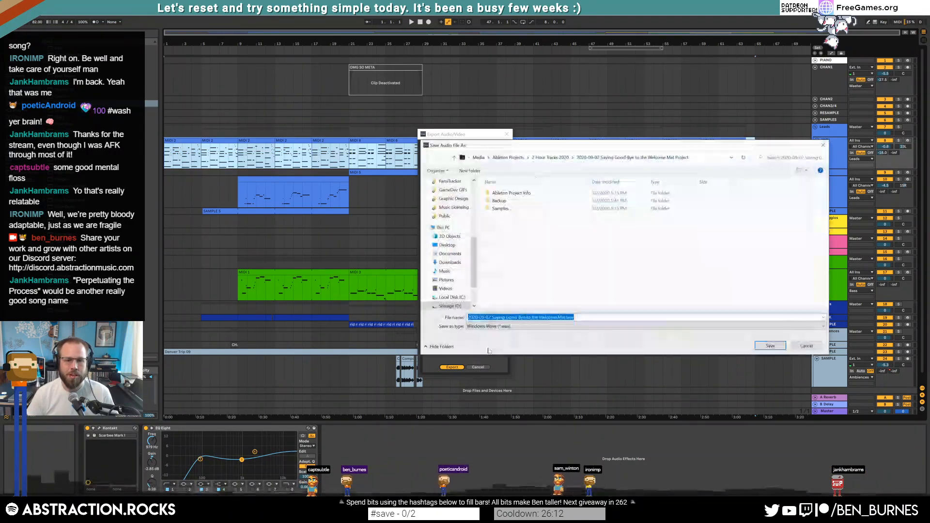
left_click(446, 244)
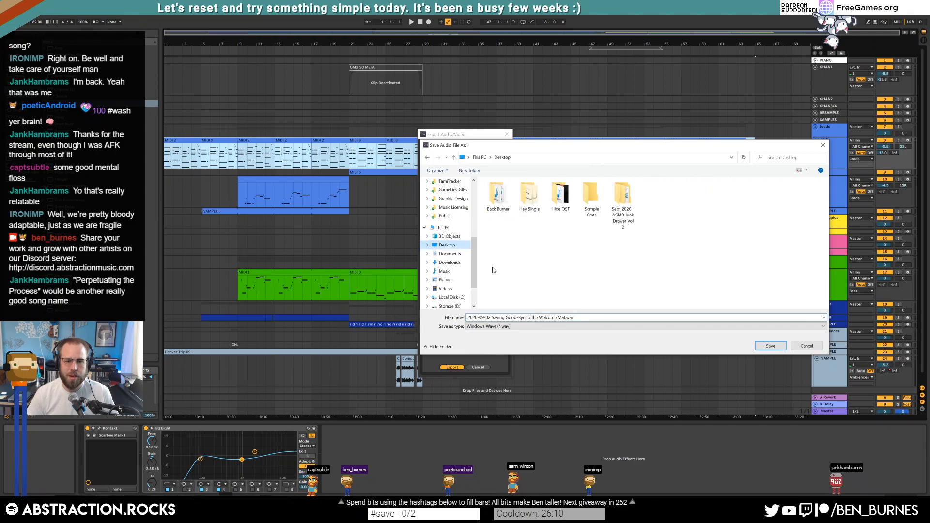
left_click(769, 346)
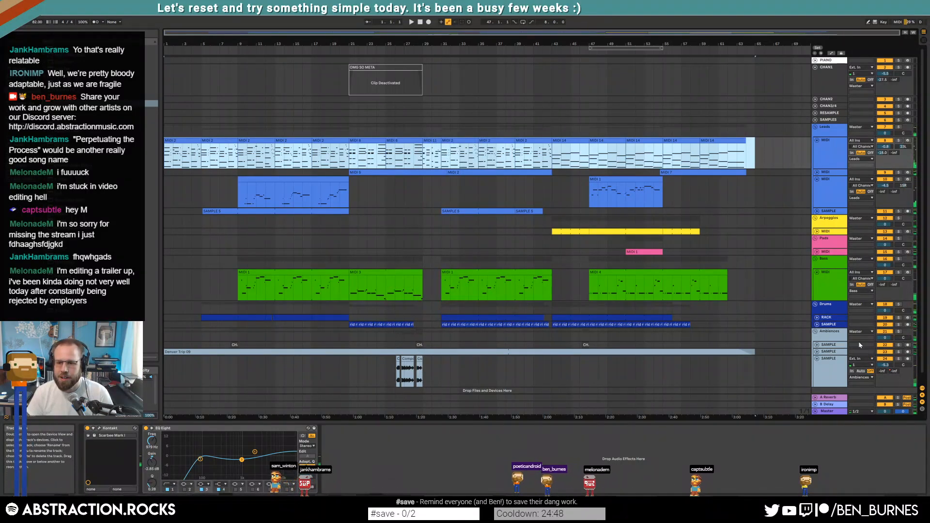
Set a loop over the arrangement from bar 5 to bar 55 and listen to the transition at its end.
left_click(676, 183)
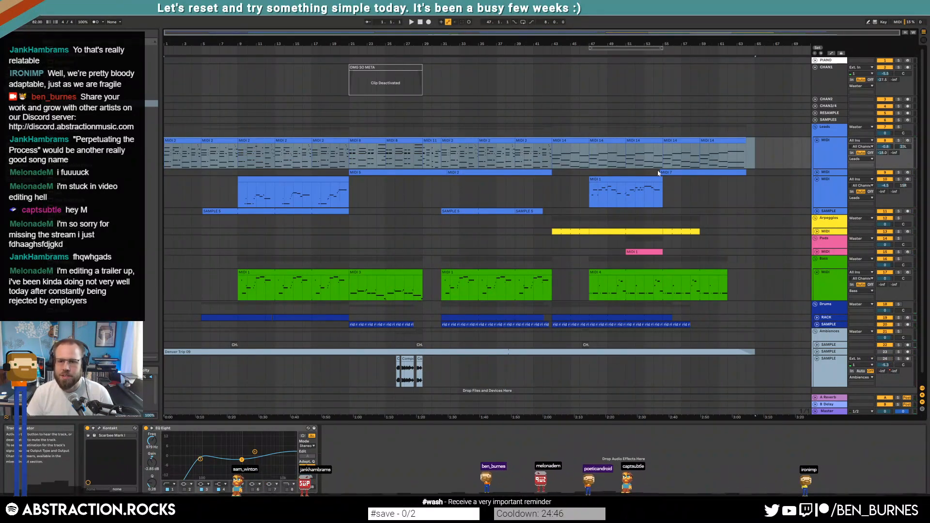
left_click(743, 161)
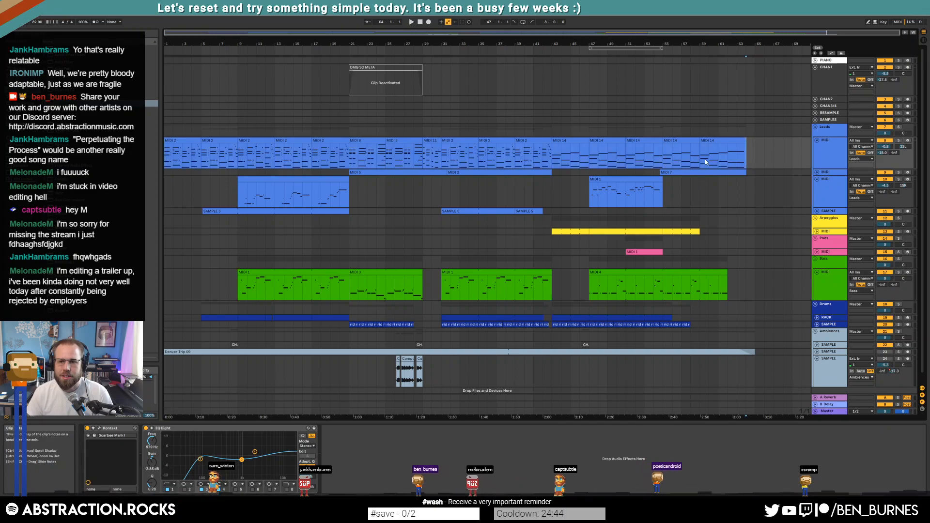
left_click_drag(663, 160, 236, 168)
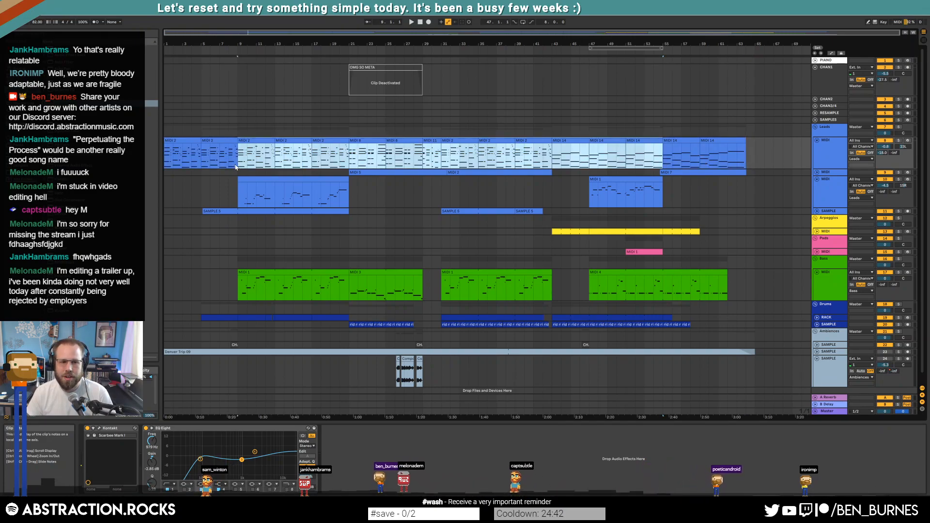
key("ctrl+l")
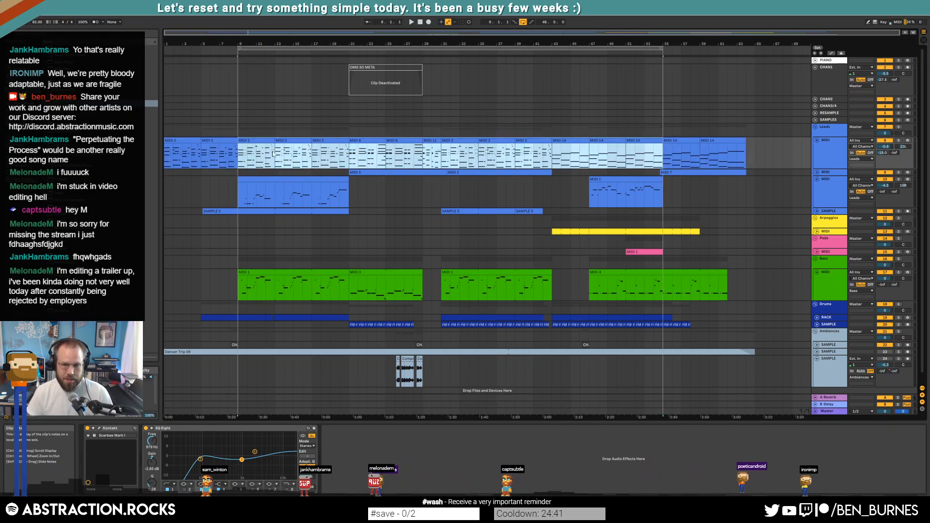
left_click(654, 53)
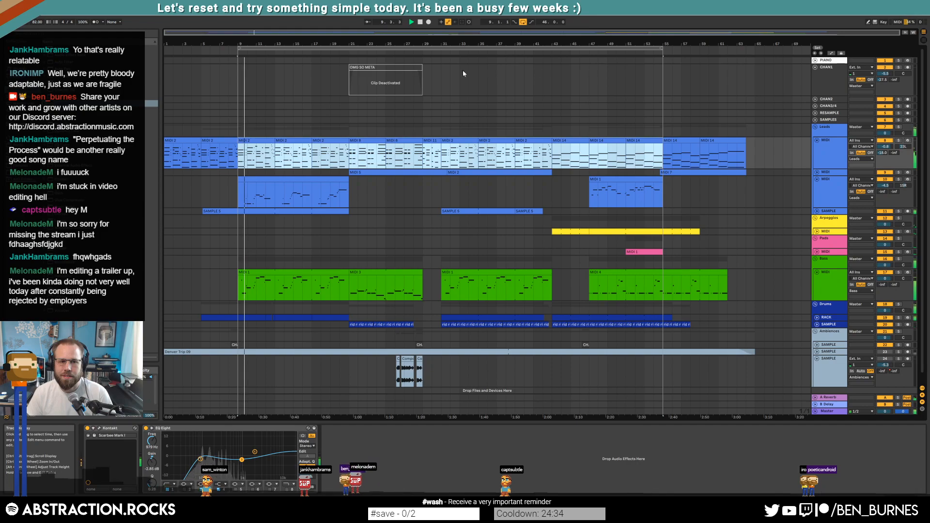
left_click_drag(240, 49, 202, 49)
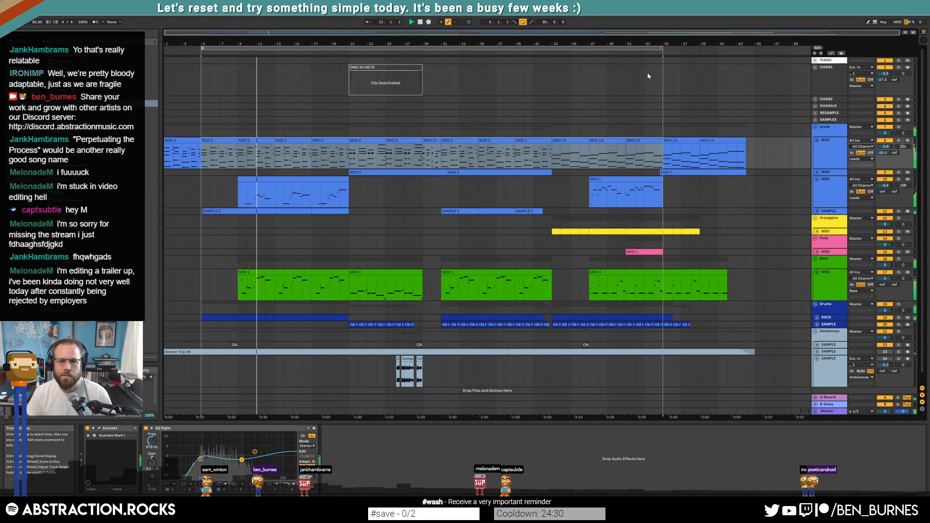
left_click(655, 50)
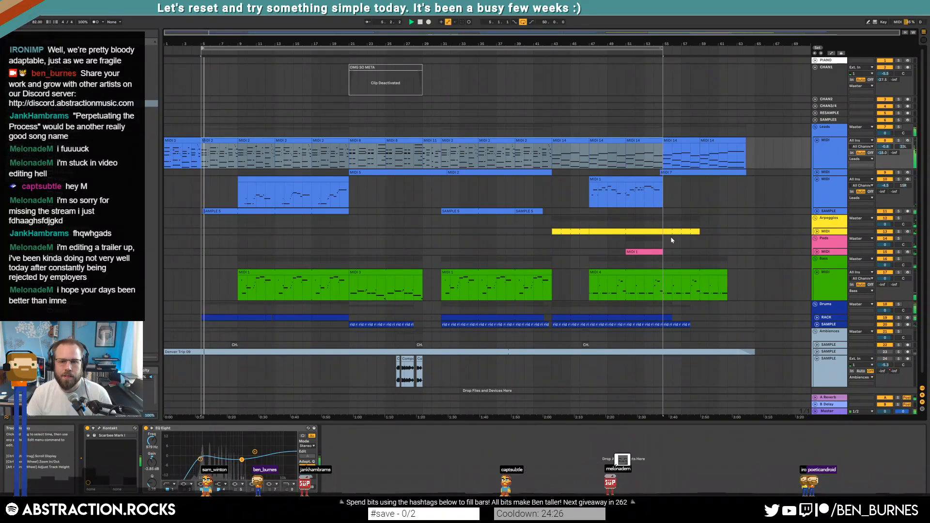
Copy the last bar of the arpeggio part to bar 5 and trim the copy to an eighth note, replaying the loop transition.
left_click(700, 232)
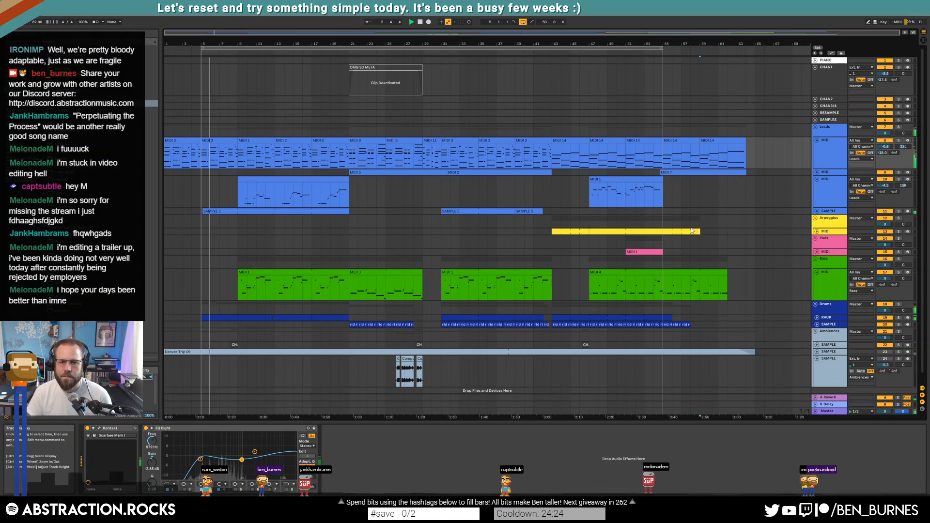
left_click(203, 233)
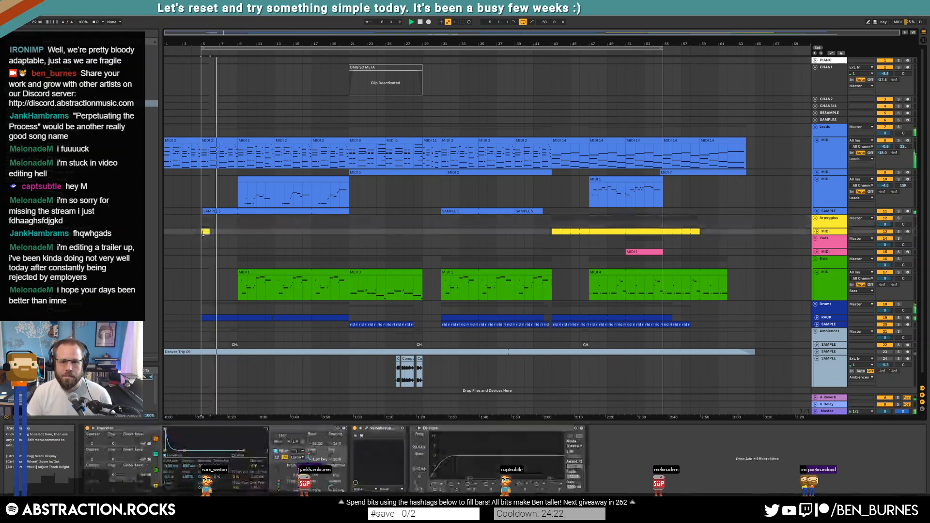
key("ctrl+v")
scroll(208, 233, "up", 10)
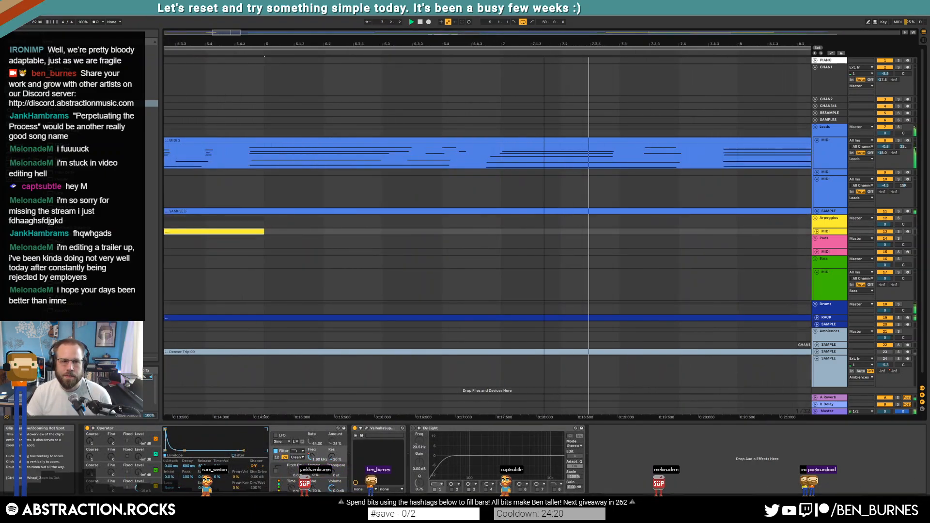
left_click_drag(226, 32, 220, 32)
key("space")
key("u")
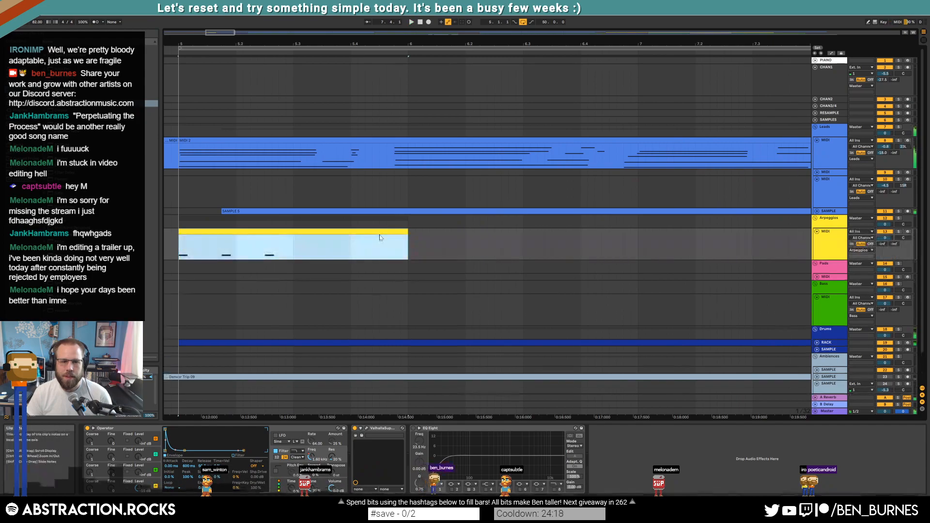
left_click_drag(408, 242, 207, 243)
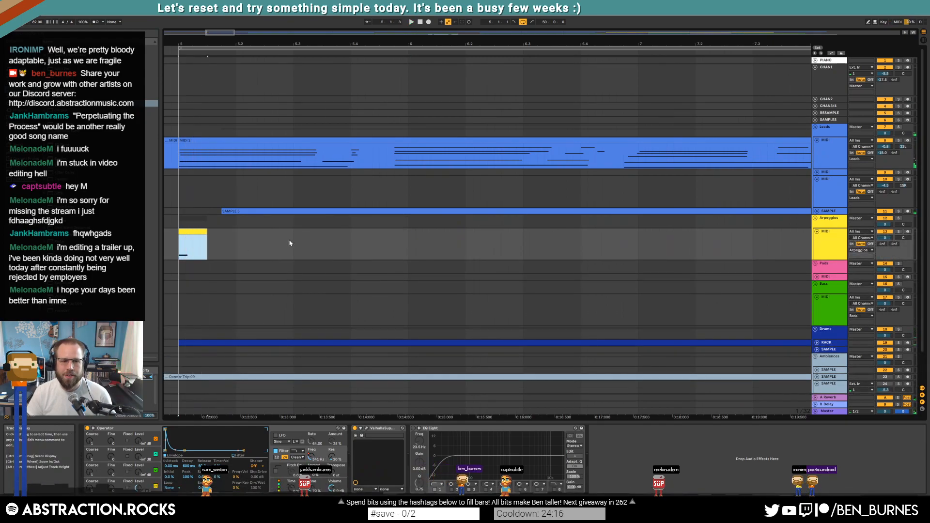
key("w")
left_click(655, 51)
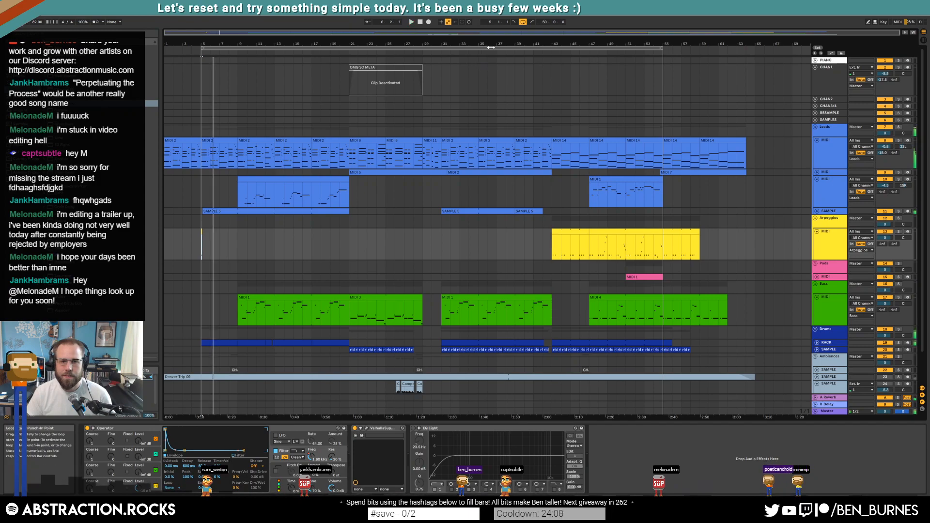
Export bars 5 to 55 with Render as Loop enabled to a WAV file on the Desktop, adding LOOP to the end of its name.
key("ctrl+shift+r")
left_click(496, 197)
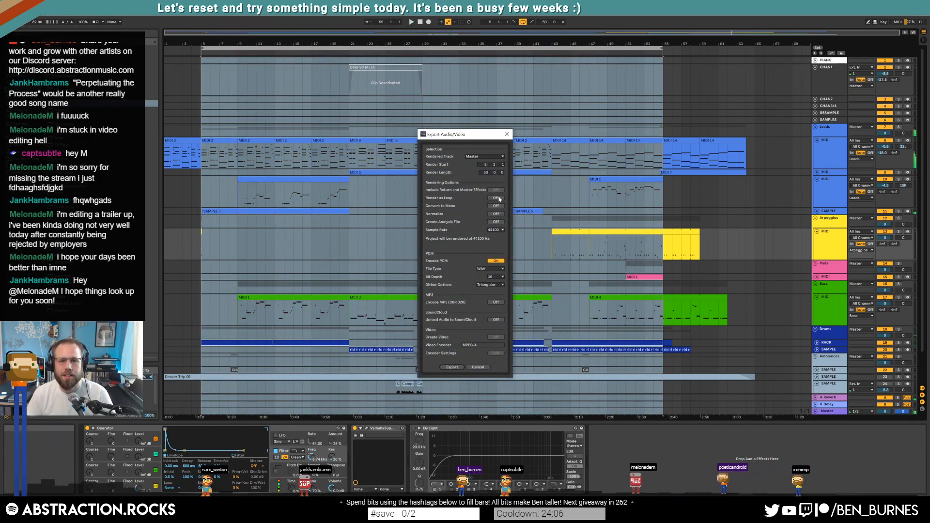
left_click(453, 367)
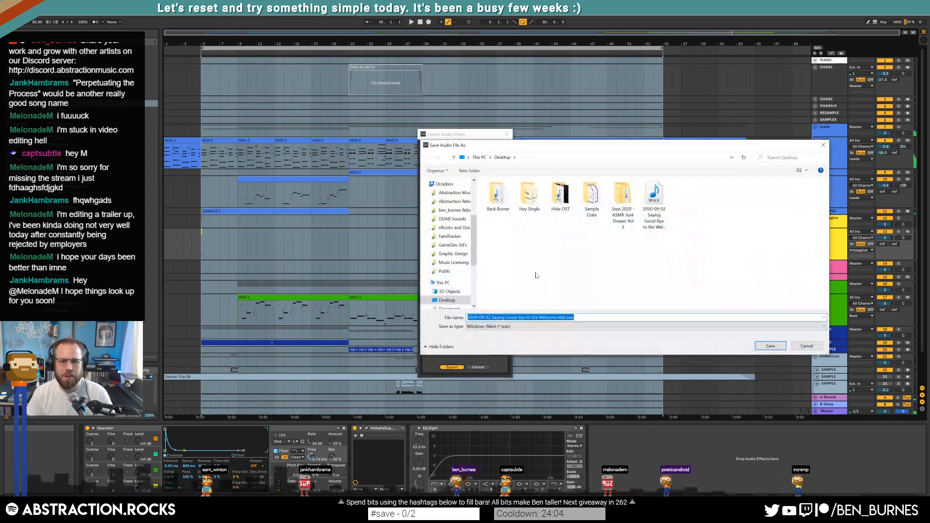
left_click(566, 317)
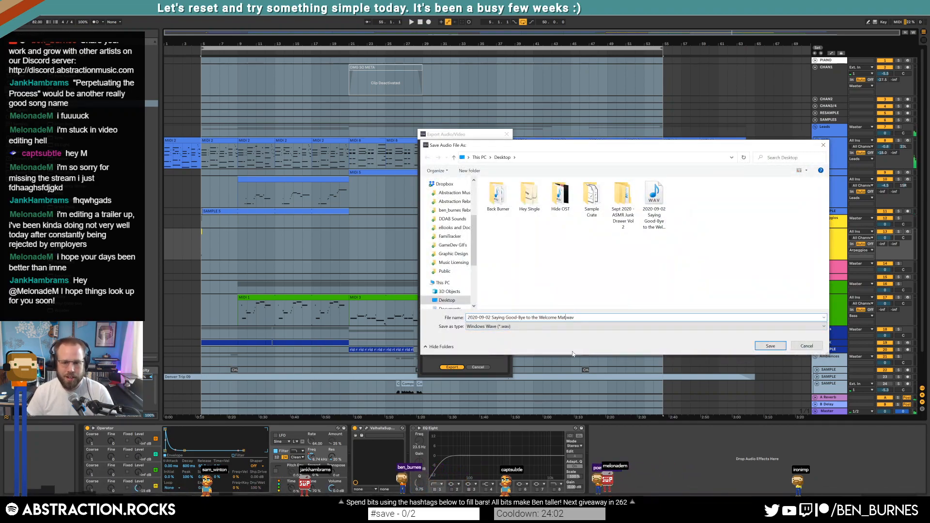
type("LOOP")
key("Return")
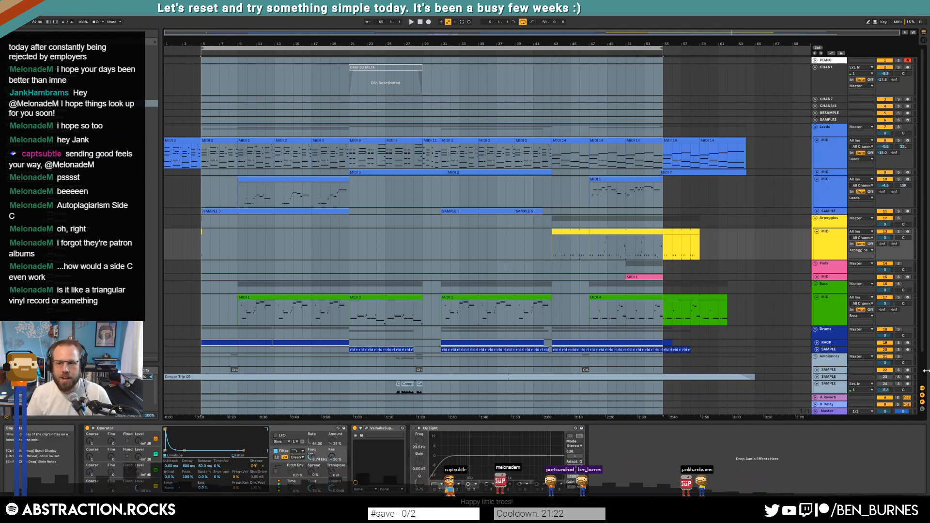
Delete the short arpeggio clip at bar 5 and return to the start of the song.
left_click(385, 370)
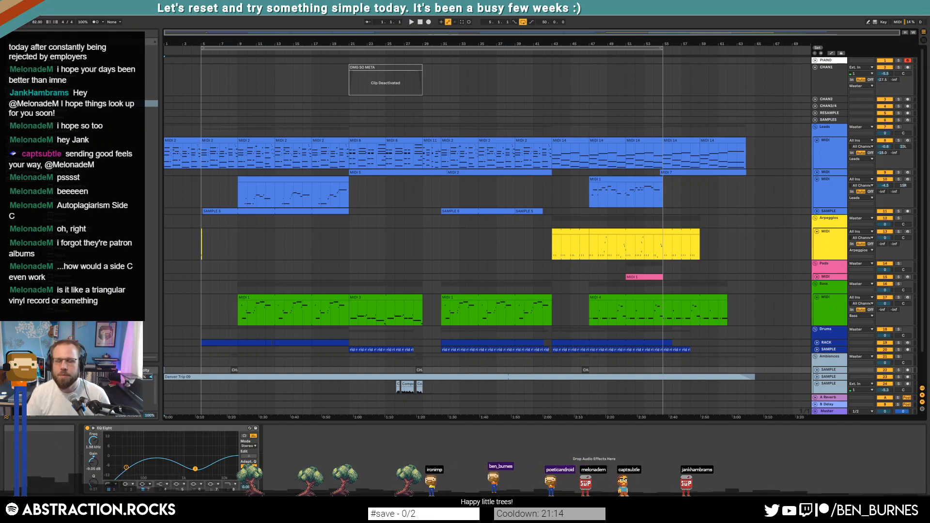
left_click_drag(219, 242, 191, 238)
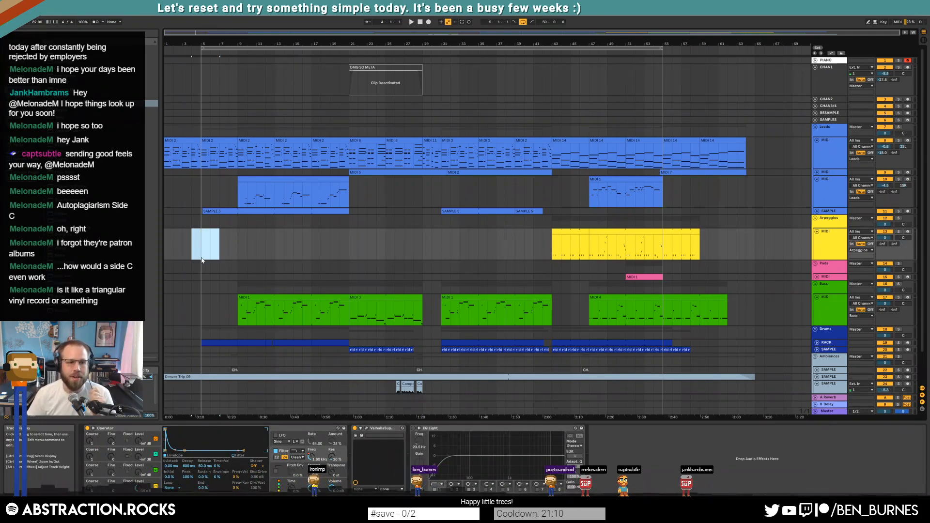
key("Home")
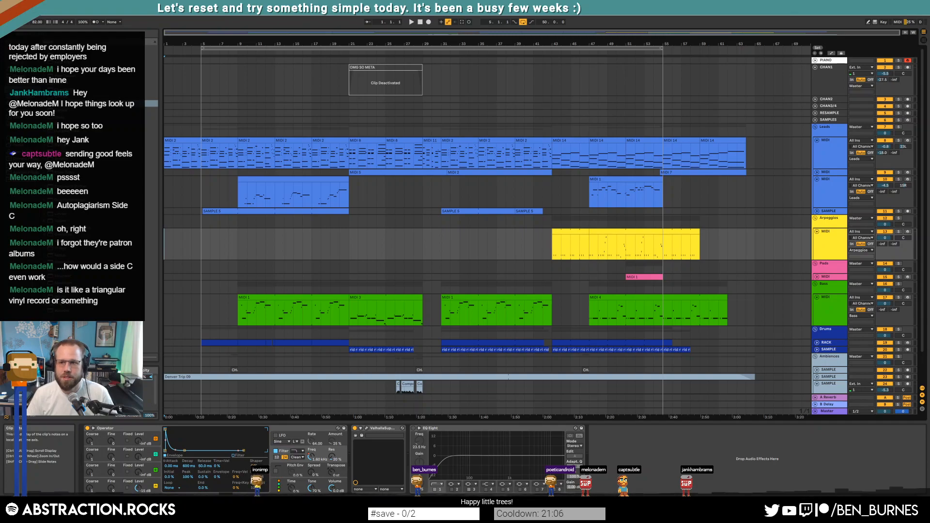
left_click(888, 5)
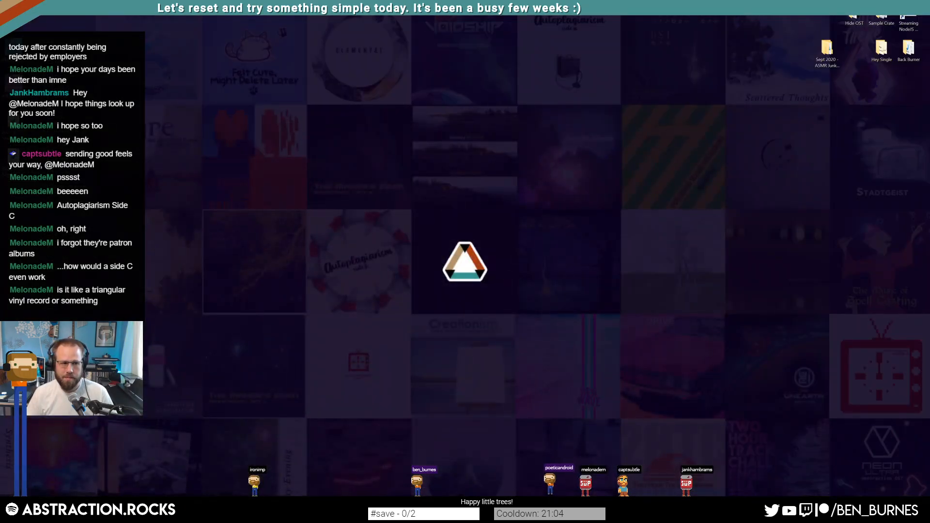
left_click_drag(121, 156, 176, 158)
left_click(121, 156)
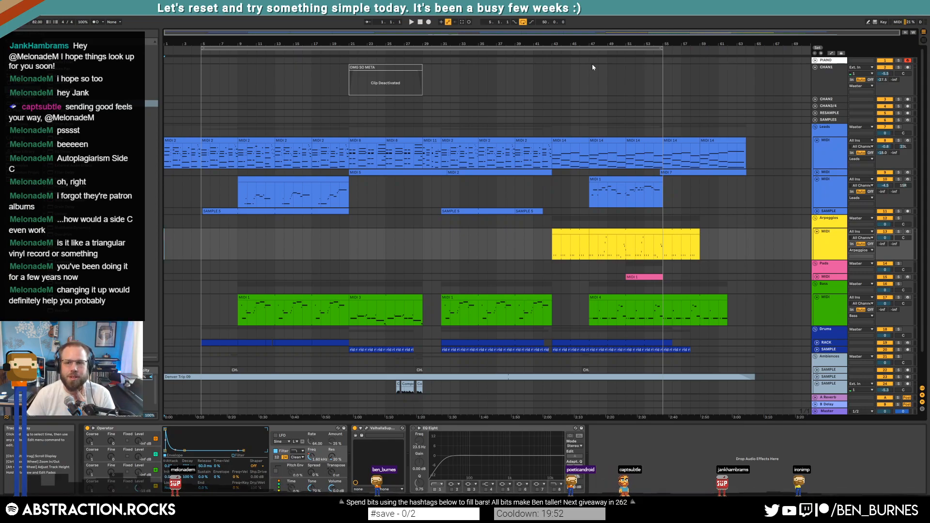
Collapse the expanded lead, arpeggio, bass and ambience tracks and select the last ambience sample track.
left_click(816, 140)
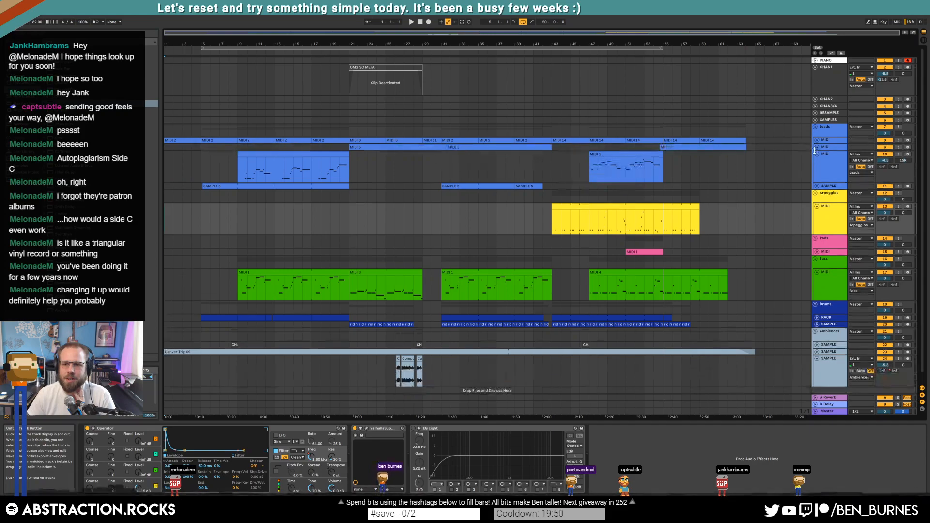
left_click(816, 154)
left_click(818, 182)
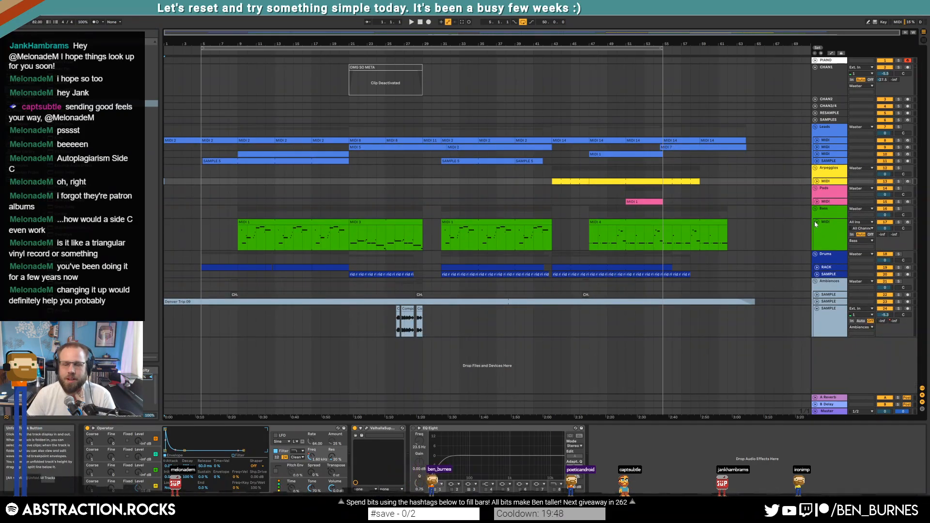
left_click(817, 223)
left_click(817, 285)
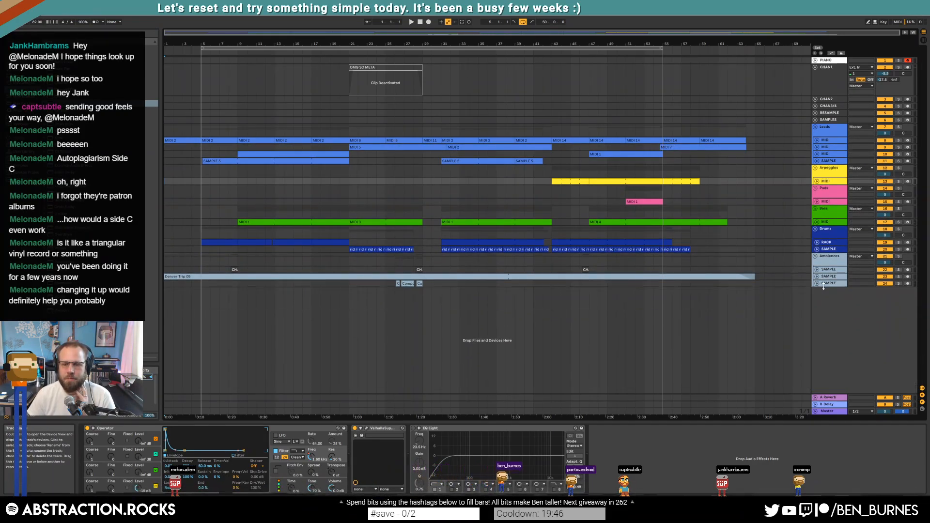
left_click(826, 284)
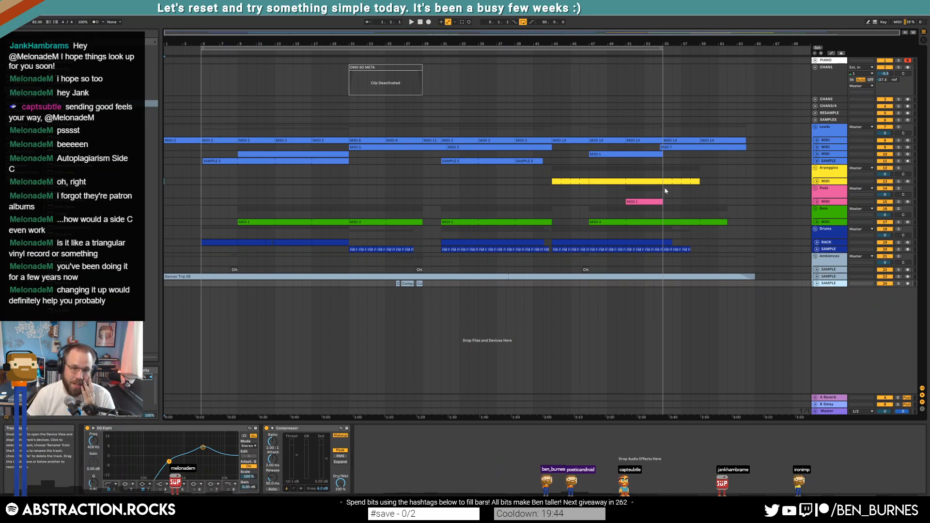
left_click(386, 116)
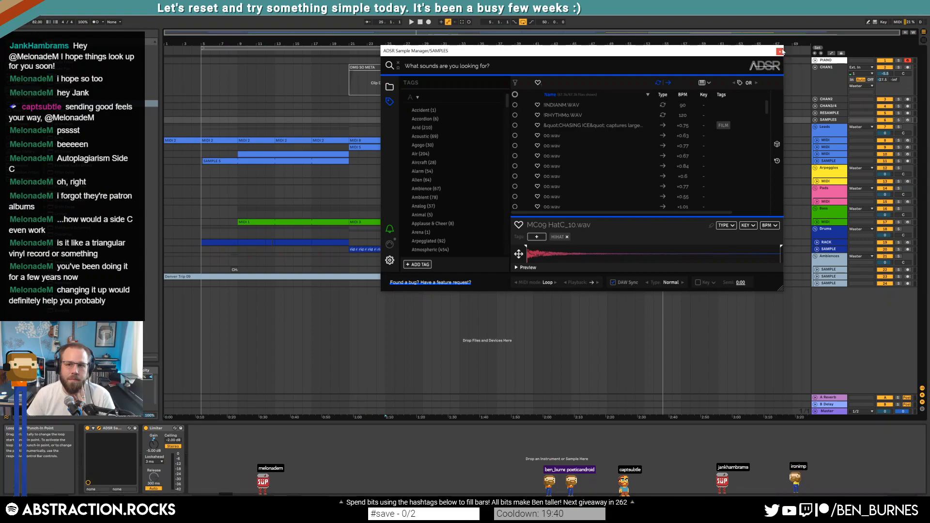
left_click(780, 51)
double_click(419, 24)
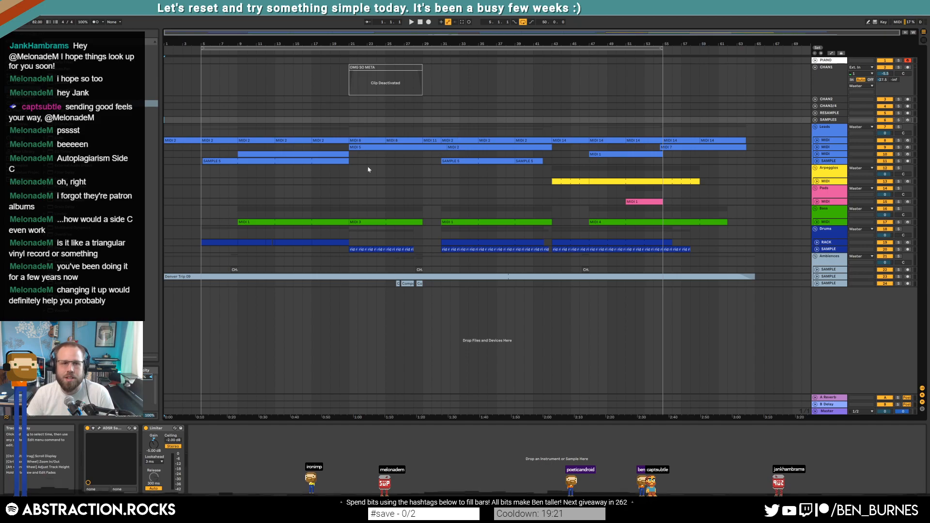
left_click(202, 117)
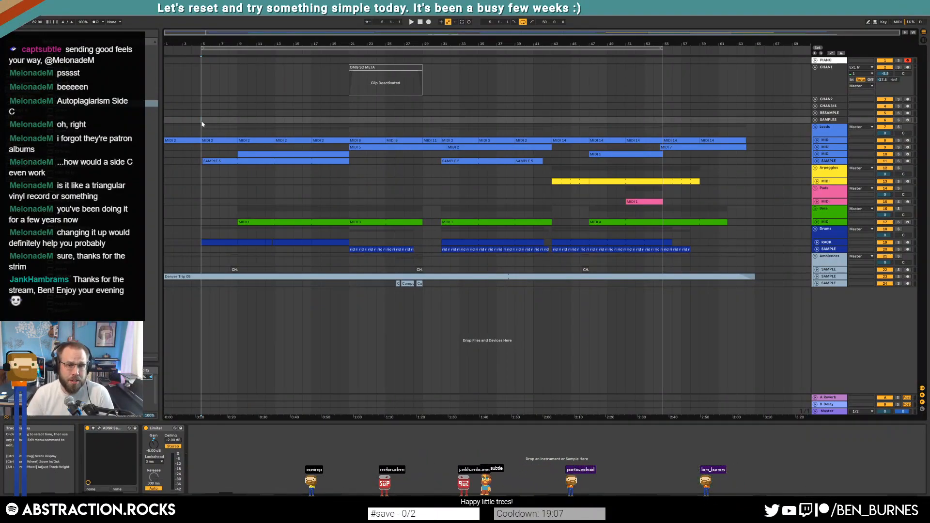
left_click_drag(203, 123, 663, 287)
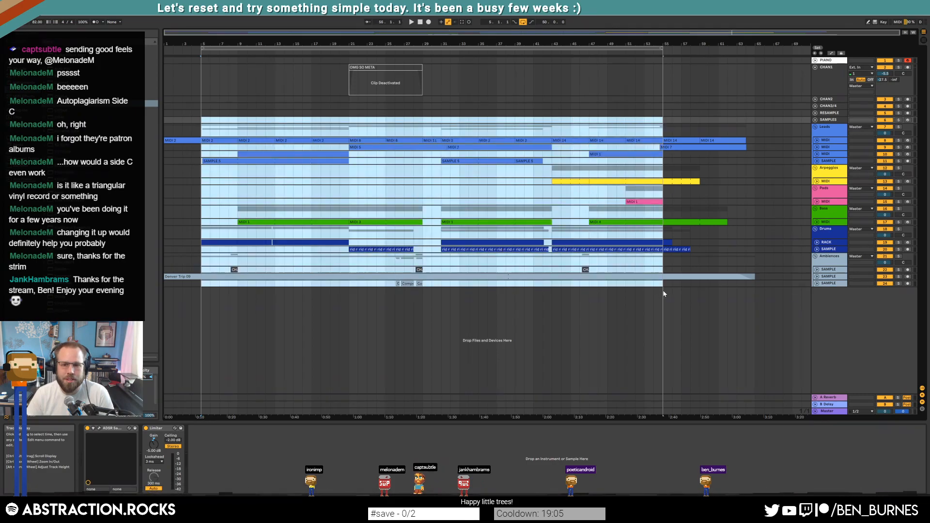
left_click(663, 294)
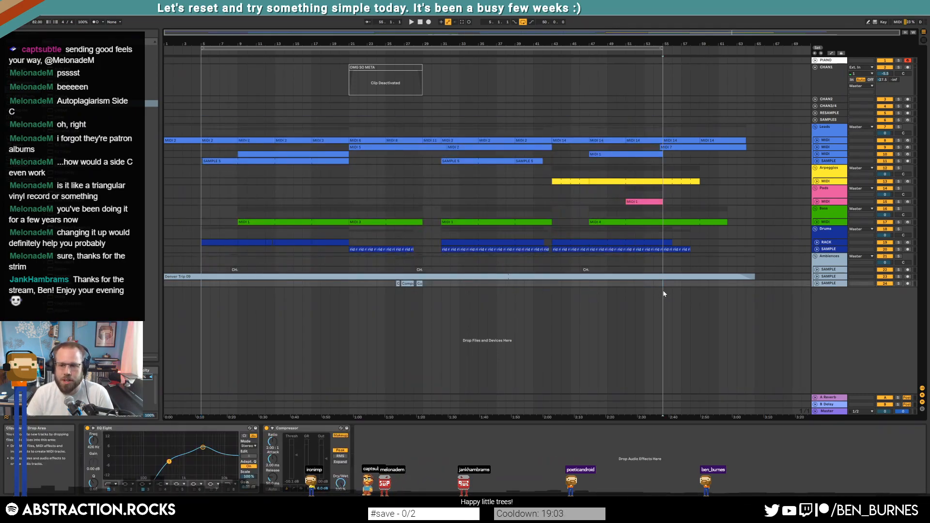